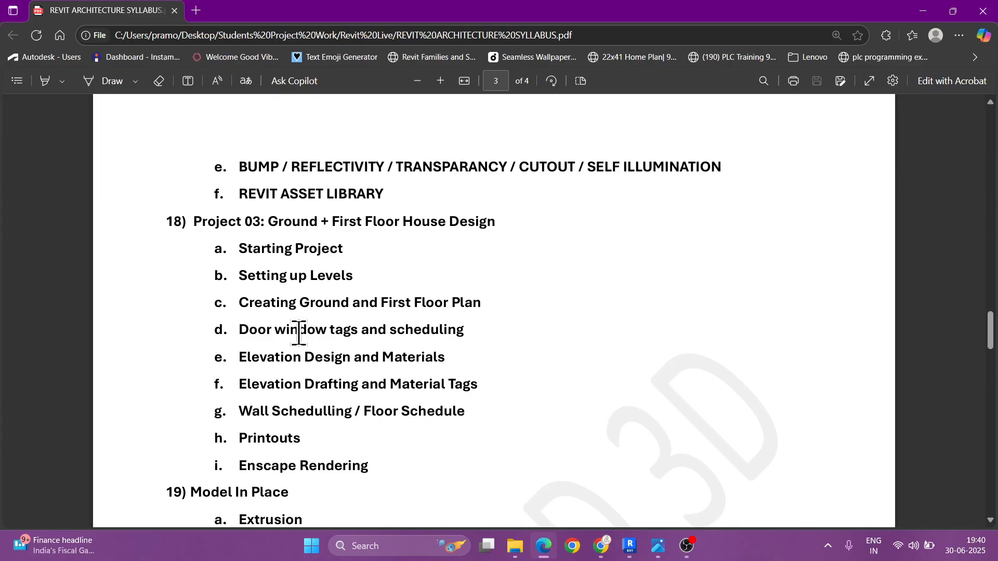
# Step: Box the Project 03: Ground + First Floor House Design section and its Enscape Rendering item in the syllabus with temporary screen marks
pyautogui.moveTo(147, 214)
pyautogui.mouseDown()
pyautogui.moveTo(552, 446)
pyautogui.moveTo(627, 484)
pyautogui.moveTo(628, 477)
pyautogui.mouseUp()
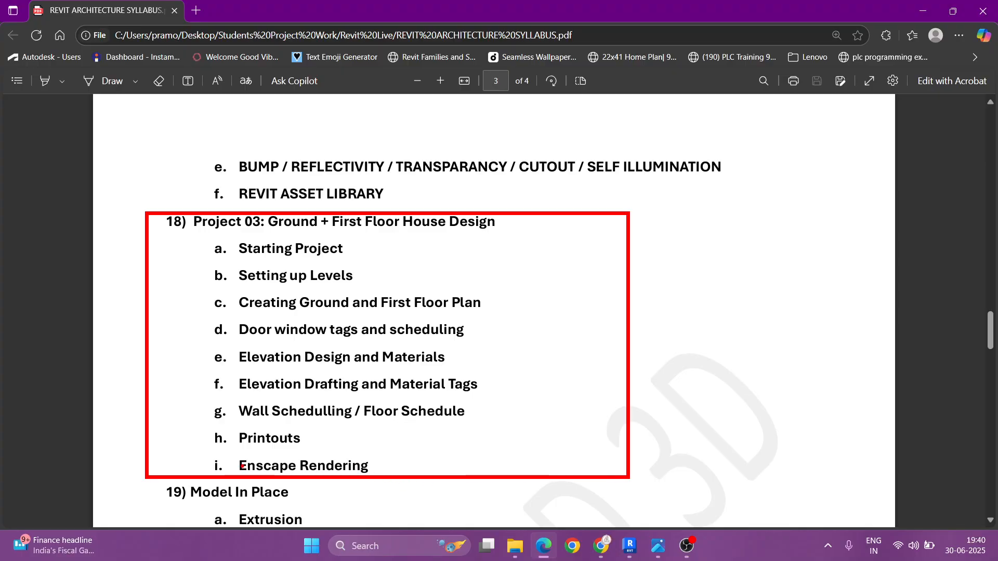
pyautogui.moveTo(205, 451); pyautogui.dragTo(377, 476)
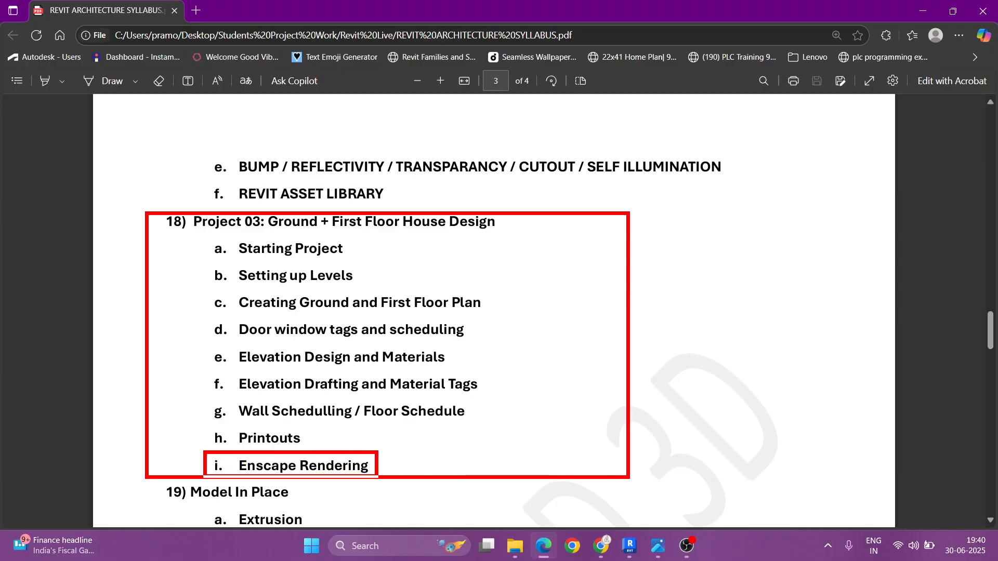
# Step: Open enscape course.pdf from the Revit Live folder and review its topics, marking off everything from topic 12 onward
pyautogui.click(515, 546)
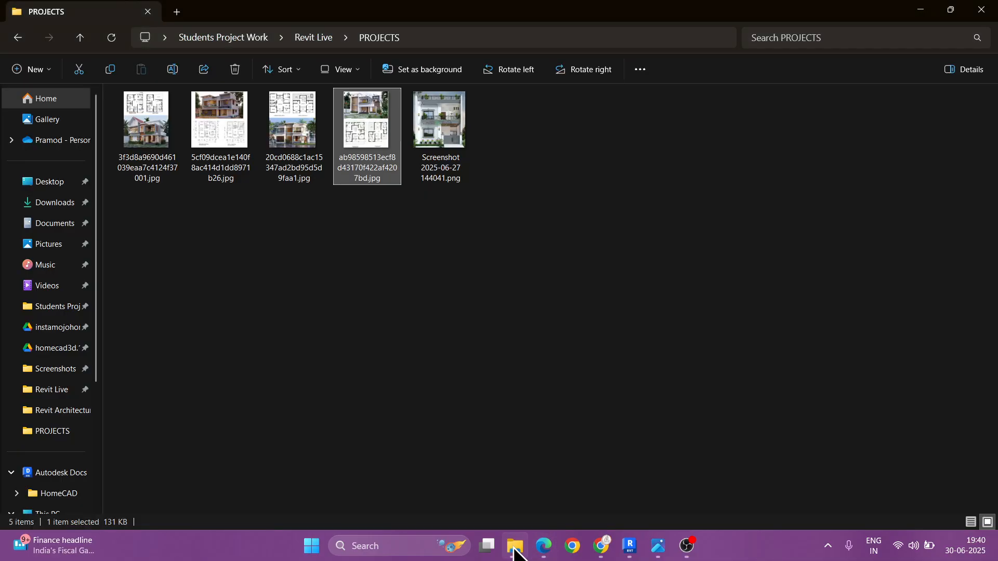
pyautogui.click(313, 37)
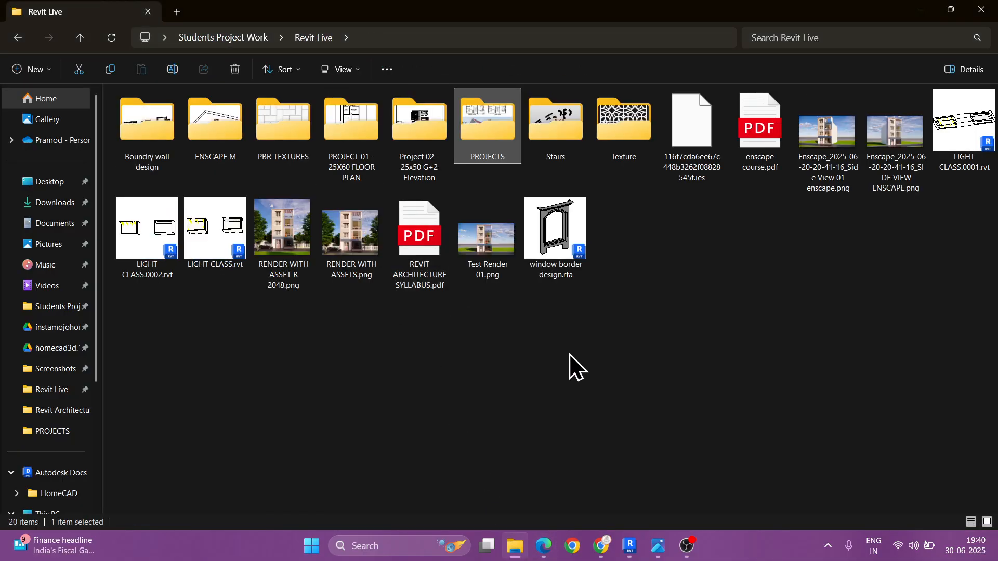
pyautogui.doubleClick(747, 141)
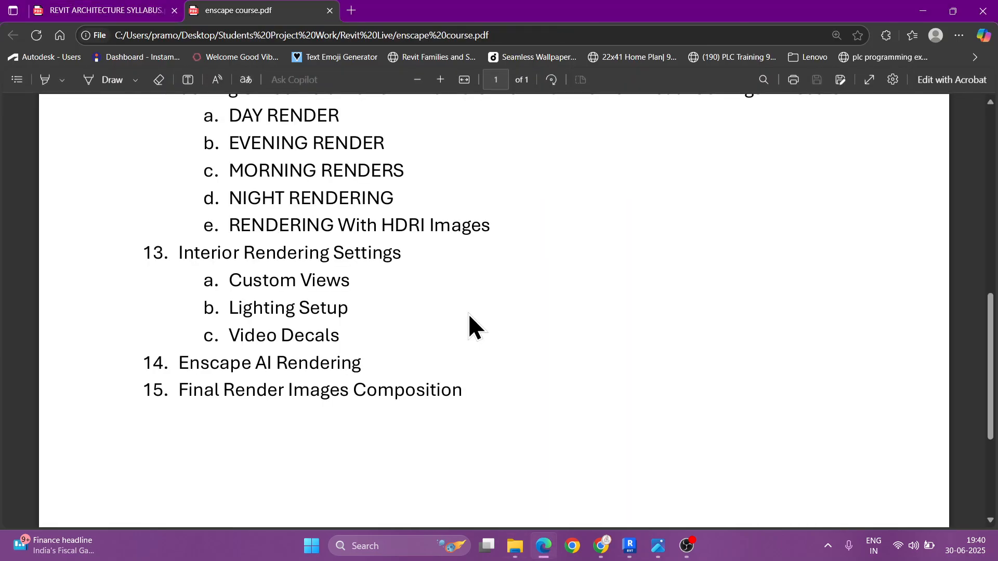
pyautogui.scroll(5, 438, 337)
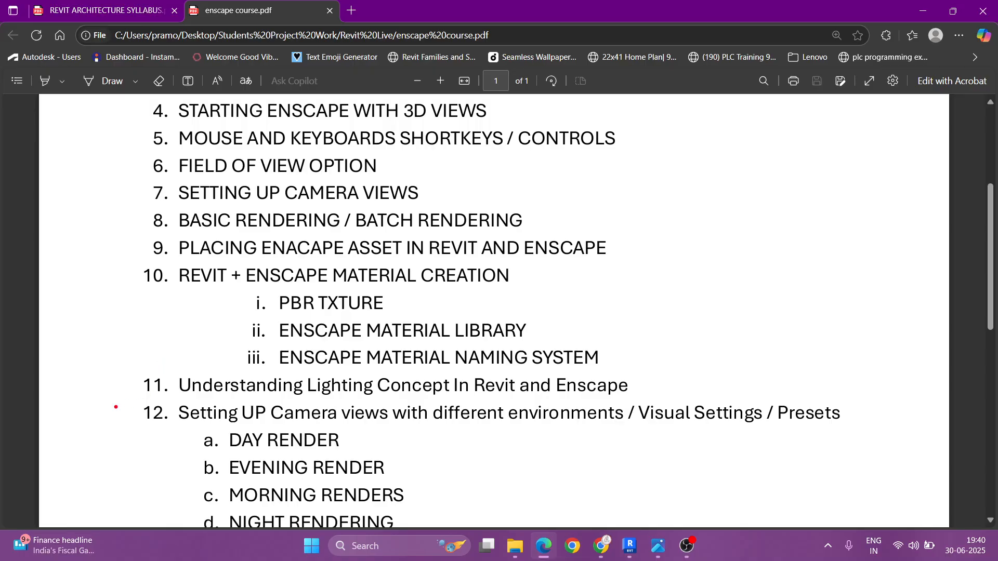
pyautogui.moveTo(107, 401); pyautogui.dragTo(846, 401)
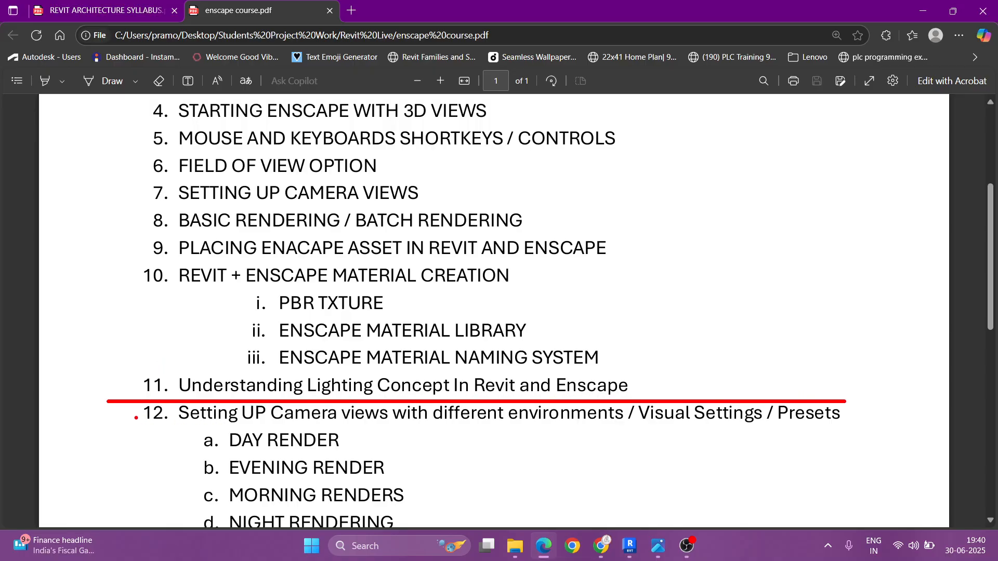
pyautogui.moveTo(134, 404); pyautogui.dragTo(134, 520)
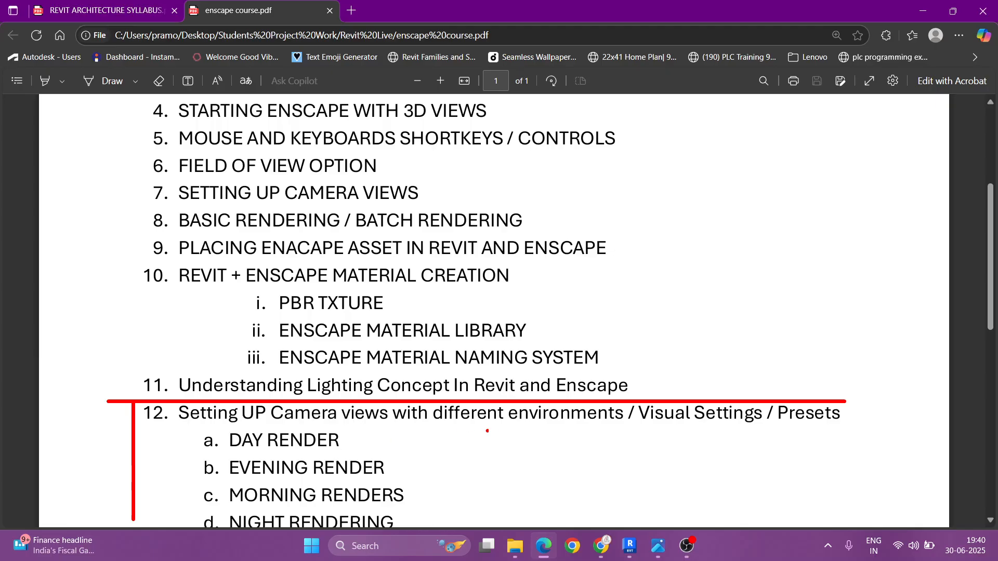
pyautogui.press('Escape')
pyautogui.scroll(-3, 557, 425)
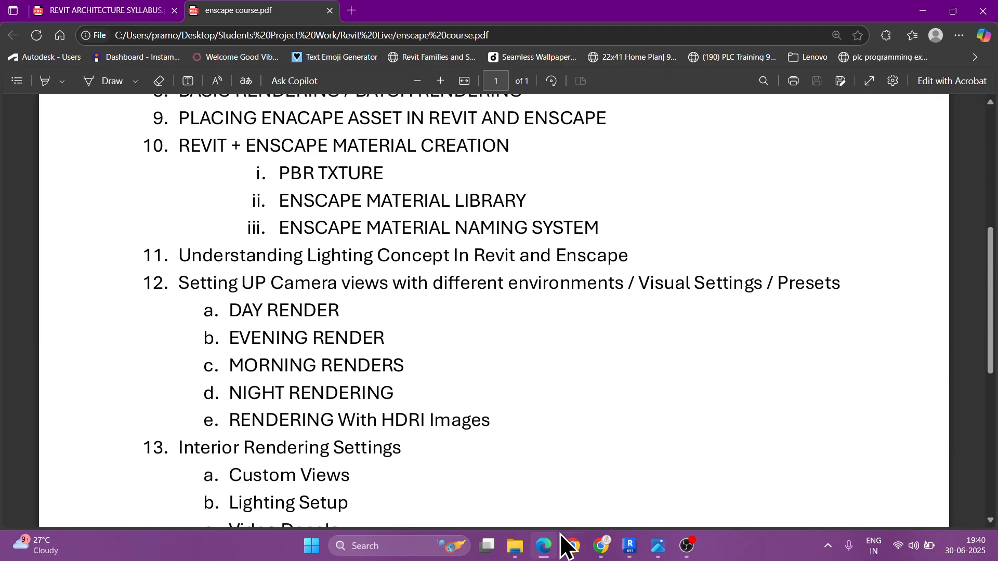
# Step: Return to the Revit Architecture syllabus and underline each Project 03 item from Starting Project to Enscape Rendering, then clear the marks
pyautogui.moveTo(541, 548)
pyautogui.click(144, 3)
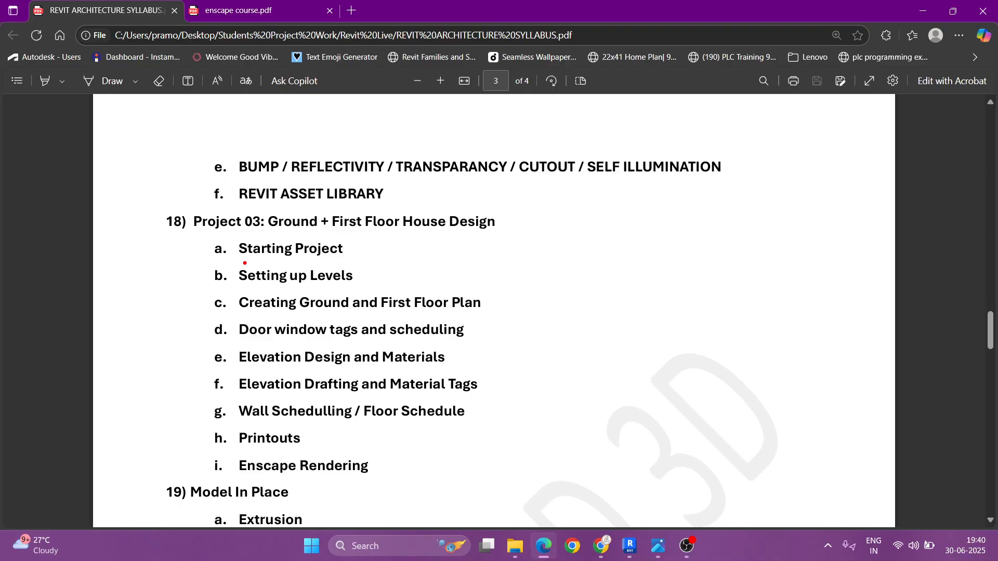
pyautogui.moveTo(198, 258); pyautogui.dragTo(363, 264)
pyautogui.moveTo(188, 282); pyautogui.dragTo(398, 282)
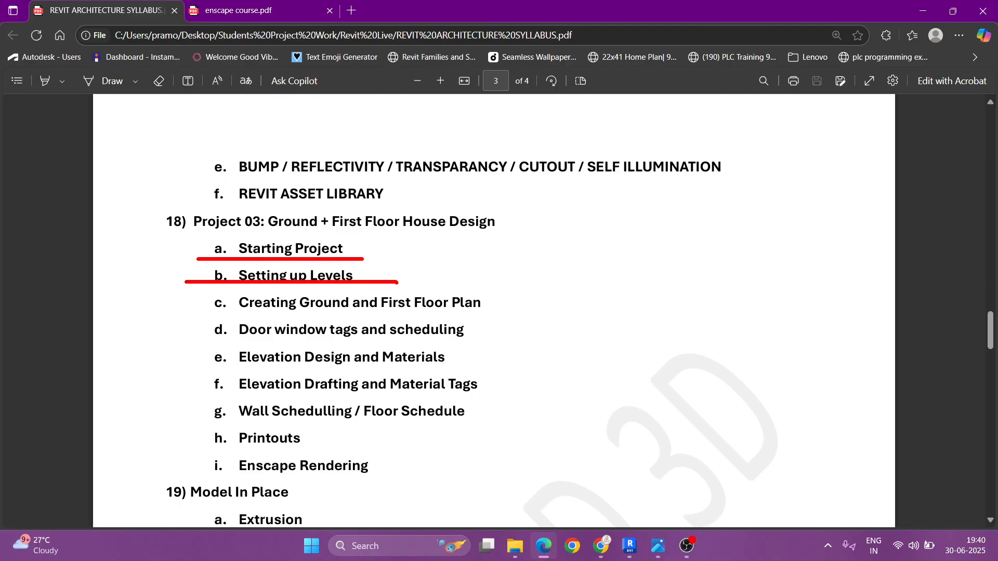
pyautogui.moveTo(183, 318); pyautogui.dragTo(508, 318)
pyautogui.moveTo(192, 339); pyautogui.dragTo(506, 339)
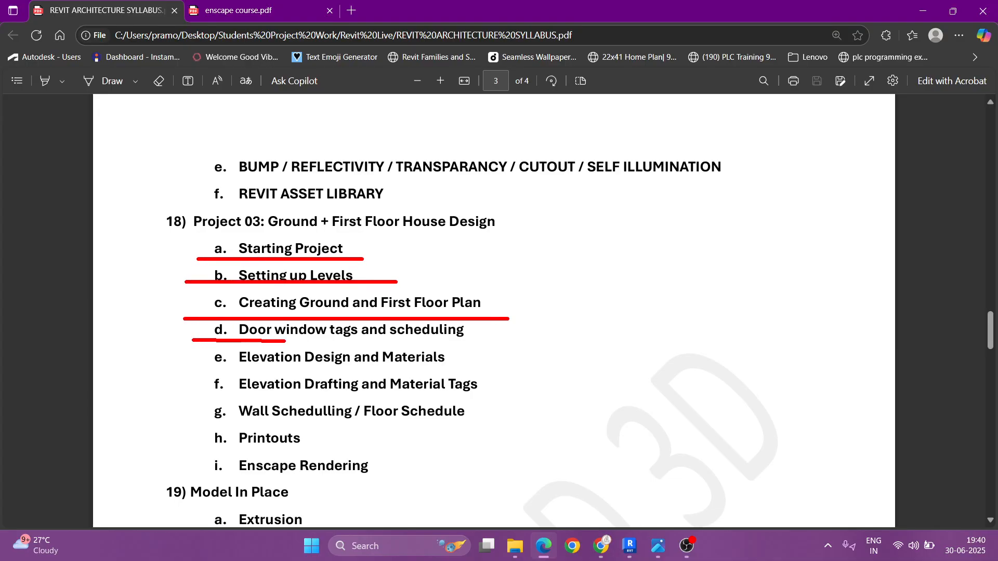
pyautogui.moveTo(212, 371); pyautogui.dragTo(457, 372)
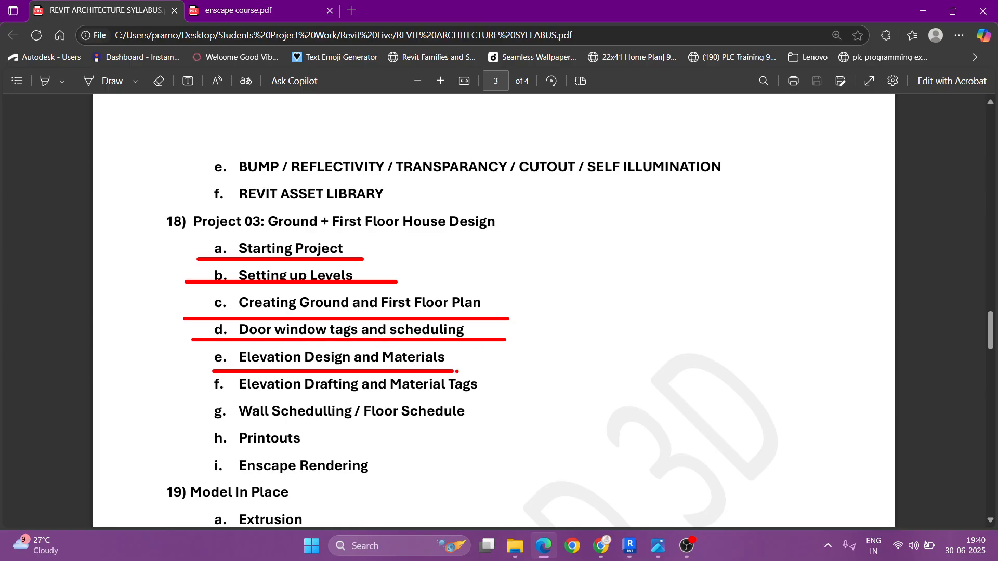
pyautogui.moveTo(218, 397); pyautogui.dragTo(476, 396)
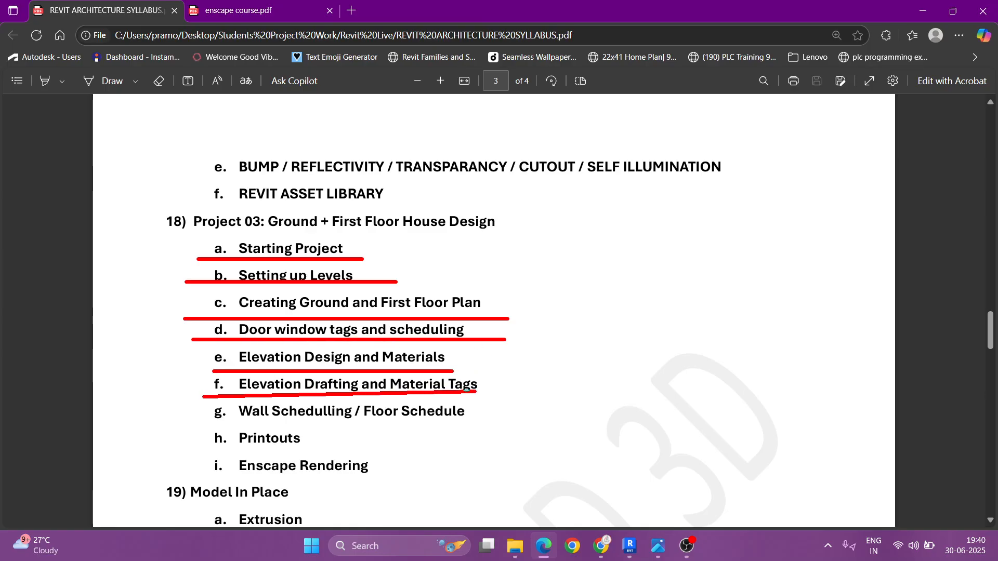
pyautogui.moveTo(203, 417); pyautogui.dragTo(465, 417)
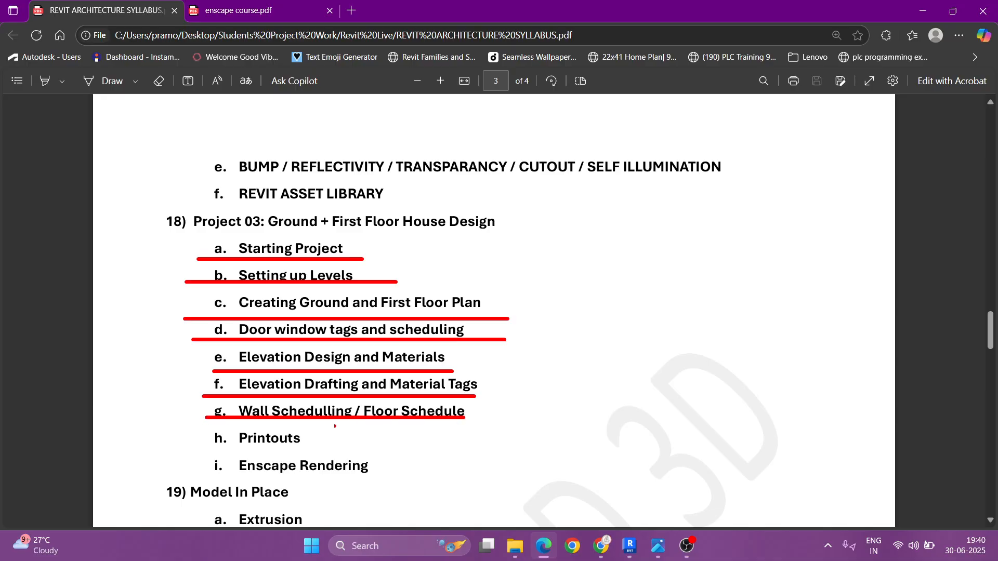
pyautogui.moveTo(205, 447); pyautogui.dragTo(317, 448)
pyautogui.moveTo(225, 478); pyautogui.dragTo(401, 478)
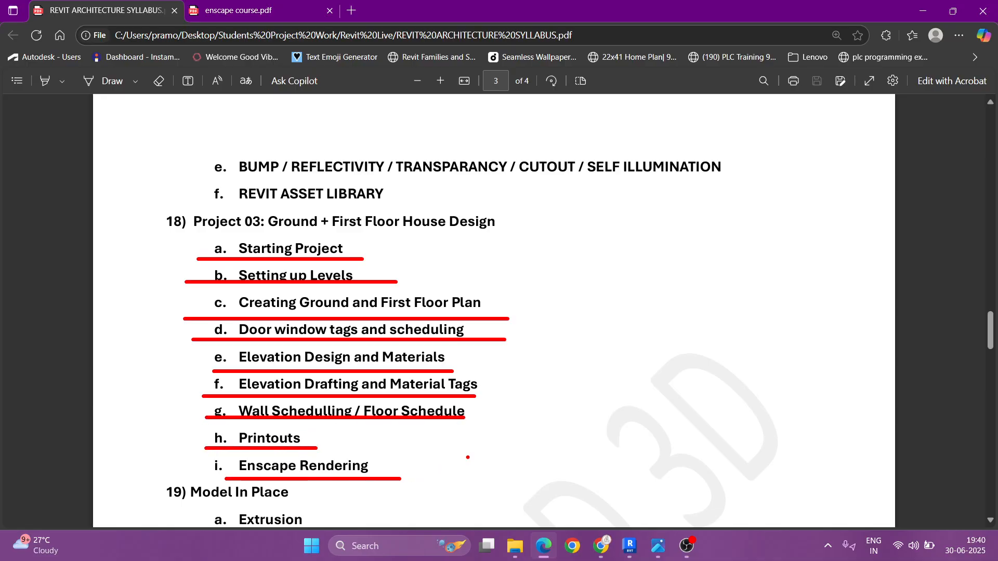
pyautogui.press('Escape')
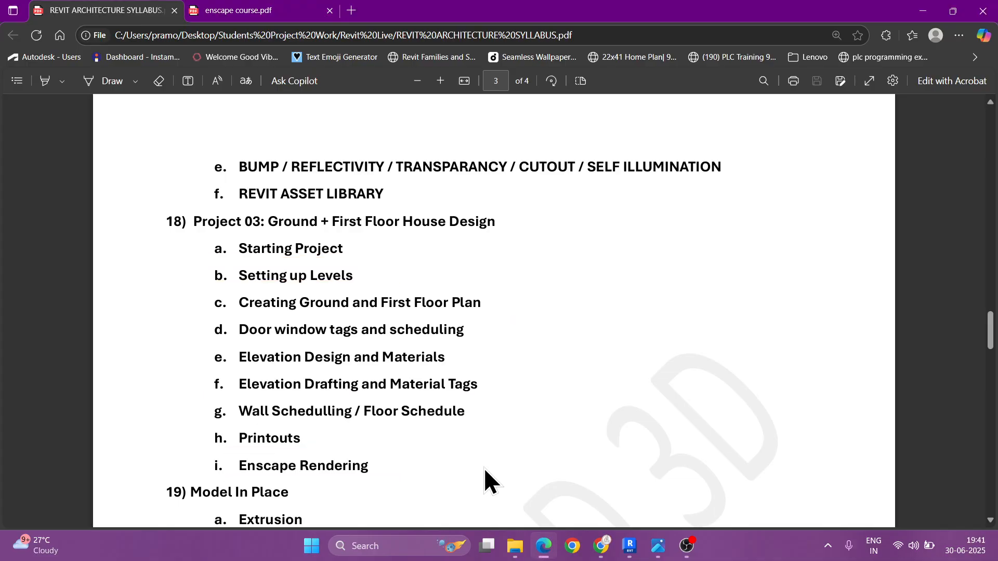
# Step: Switch to WhatsApp and open the 09_40'X60' NORTH FACING (revised 29-05-2025) PDF from the student's chat
pyautogui.moveTo(592, 554)
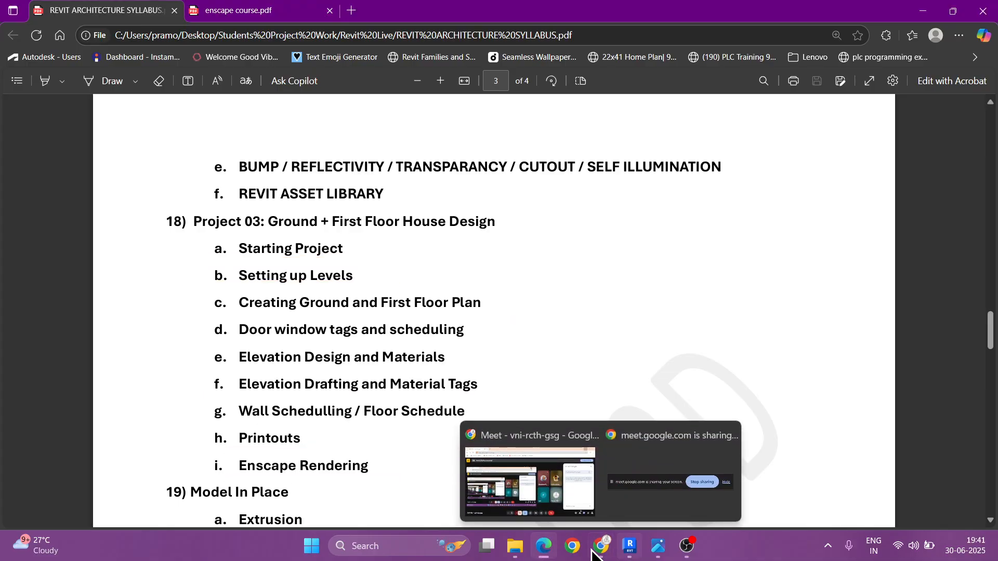
pyautogui.click(311, 546)
pyautogui.click(408, 164)
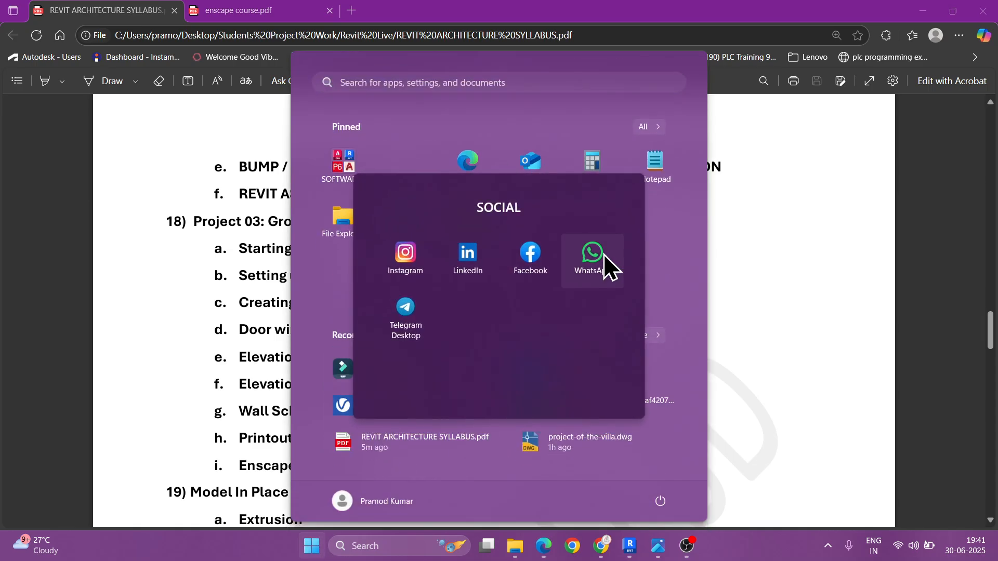
pyautogui.click(597, 257)
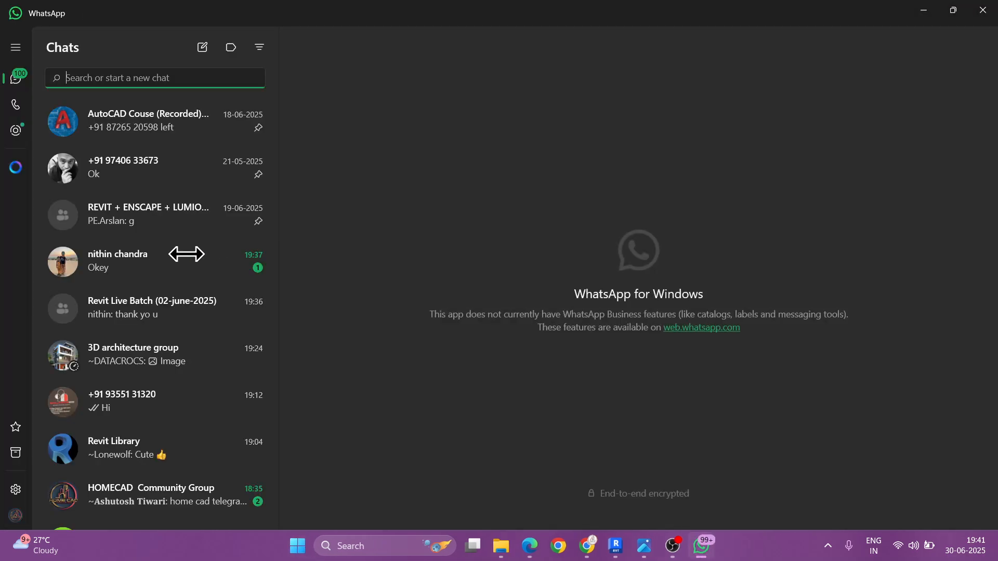
pyautogui.click(156, 269)
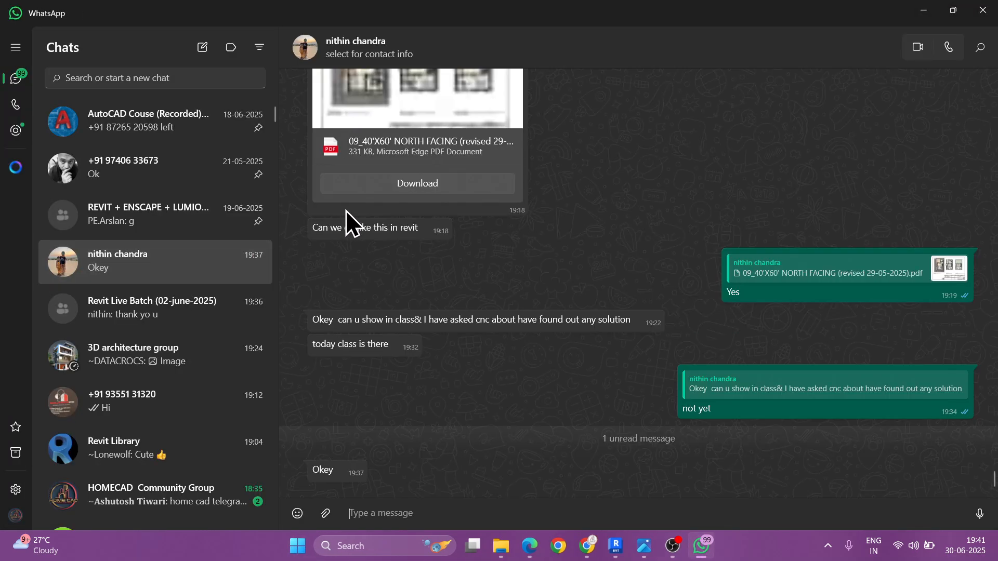
pyautogui.click(398, 192)
pyautogui.click(365, 184)
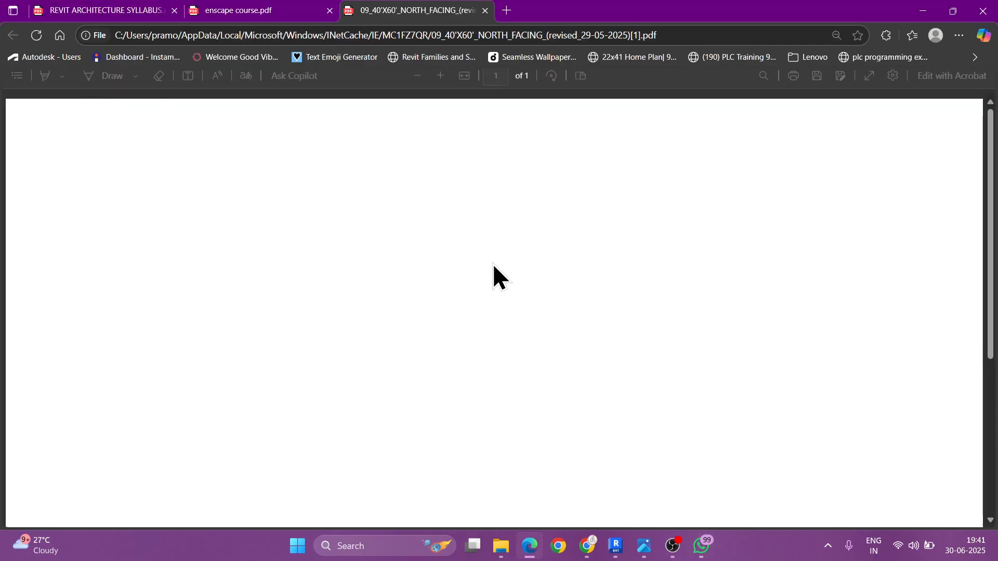
# Step: Examine the ground, first and second floor plans in the 40'X60' north-facing PDF, and close the document
pyautogui.keyDown('ctrl'); pyautogui.scroll(5, 597, 304); pyautogui.keyUp('ctrl')
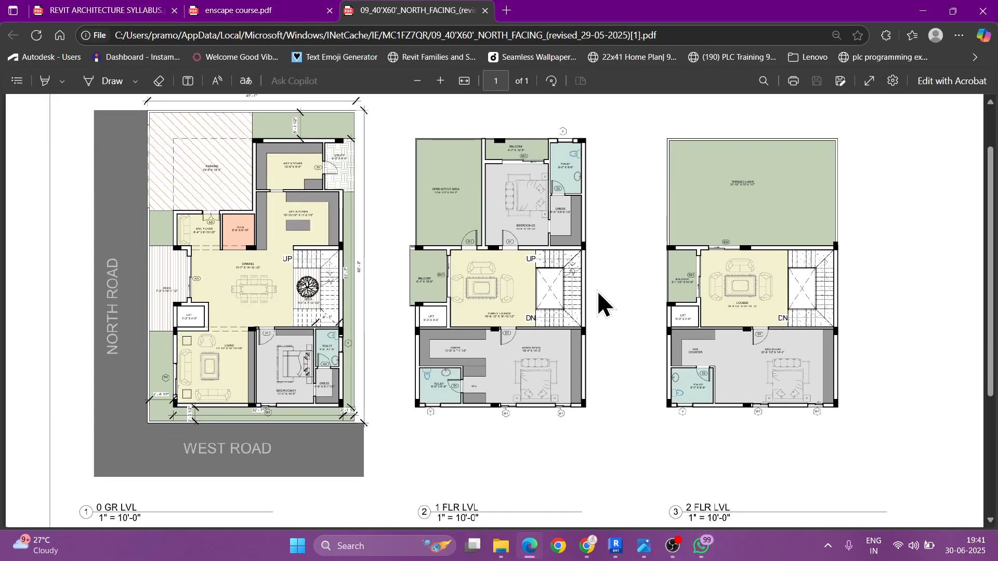
pyautogui.scroll(3, 537, 310)
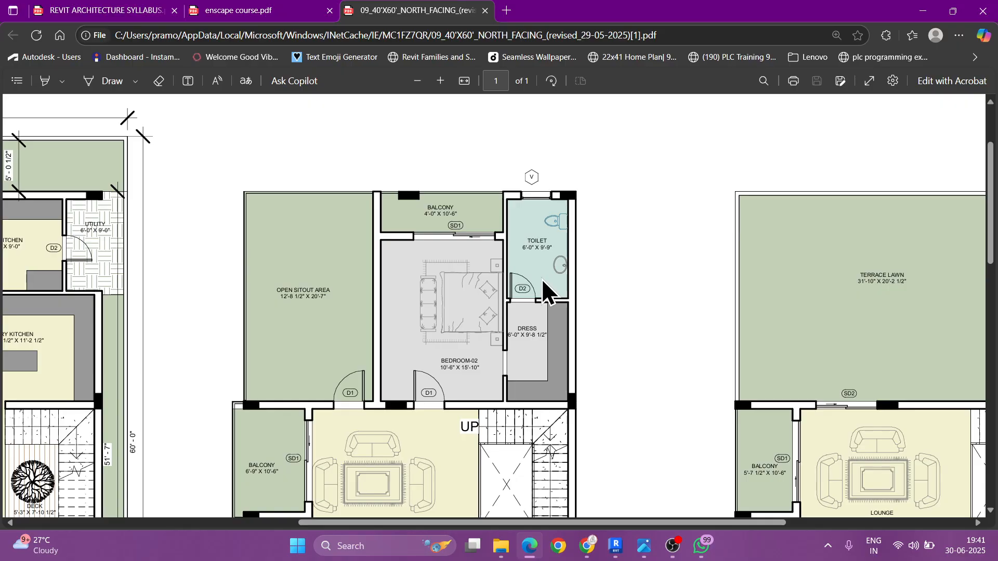
pyautogui.scroll(-3, 541, 278)
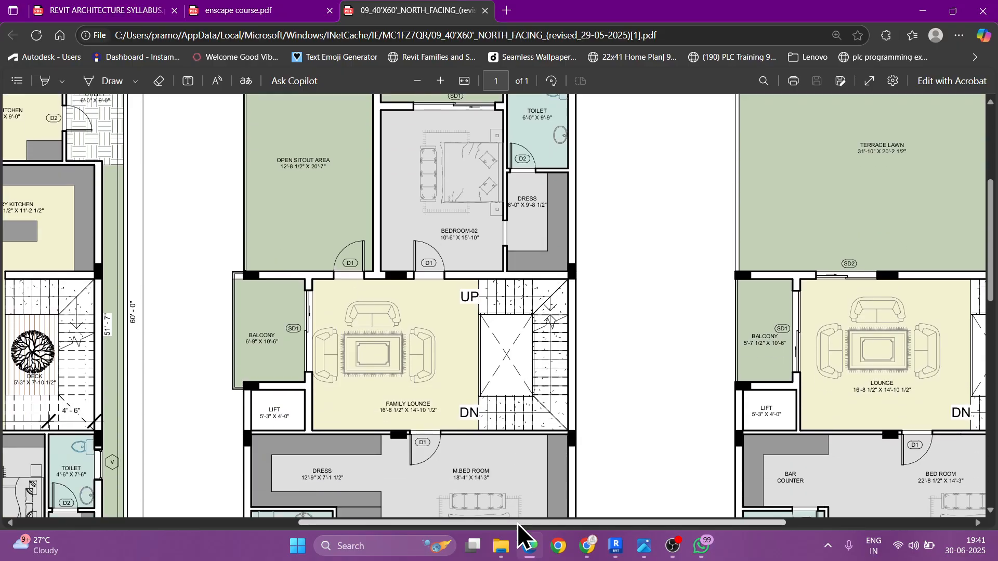
pyautogui.moveTo(516, 523); pyautogui.dragTo(347, 512)
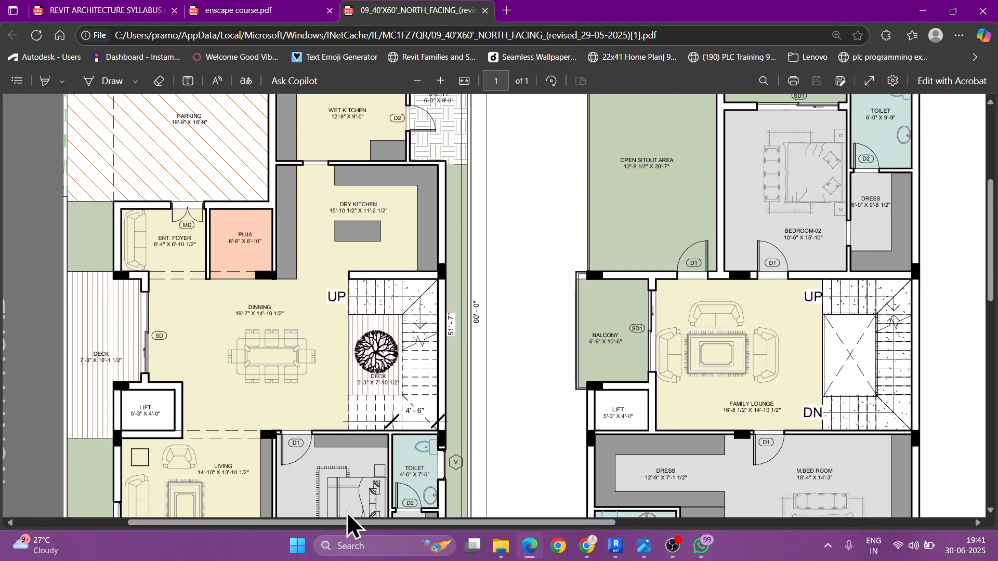
pyautogui.scroll(2, 427, 340)
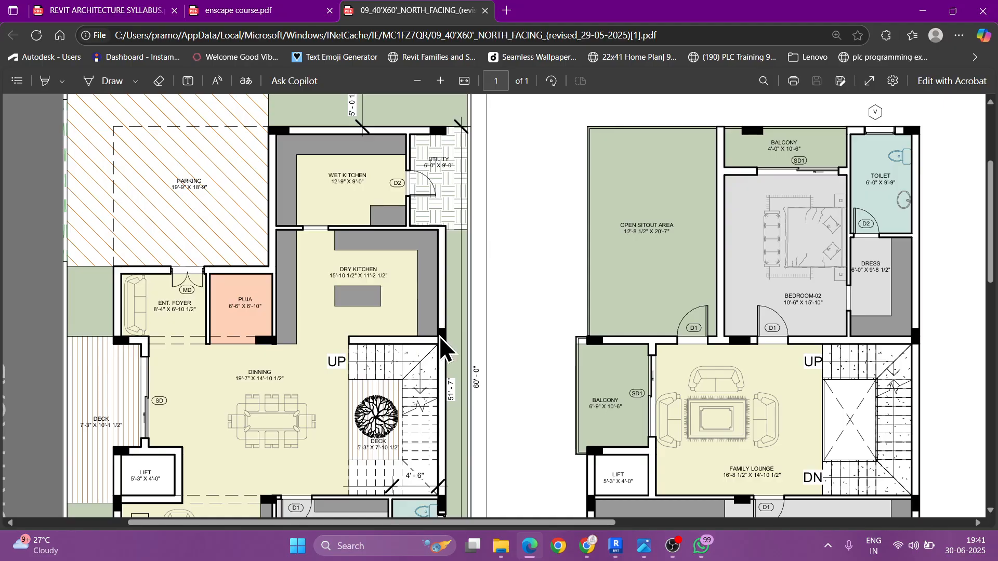
pyautogui.keyDown('ctrl'); pyautogui.scroll(-3, 498, 306); pyautogui.keyUp('ctrl')
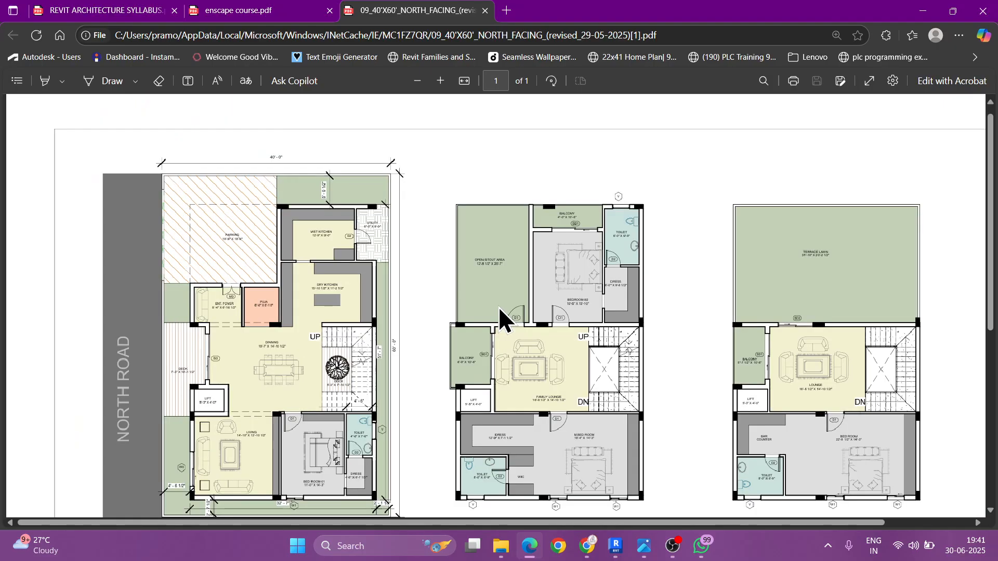
pyautogui.click(486, 11)
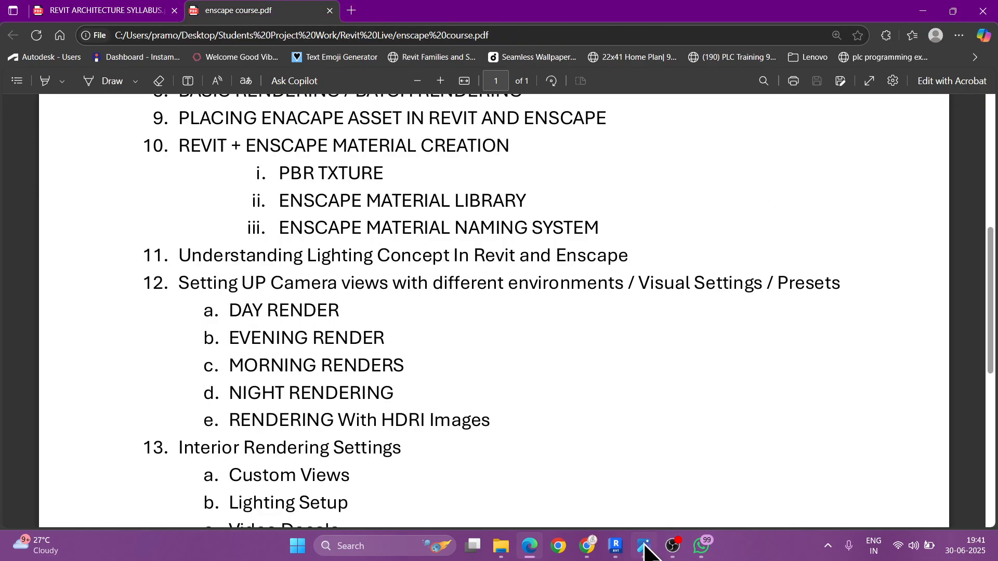
# Step: Switch to the Photos window and examine the two-storey house's front elevation and its ground and first floor plans
pyautogui.click(644, 486)
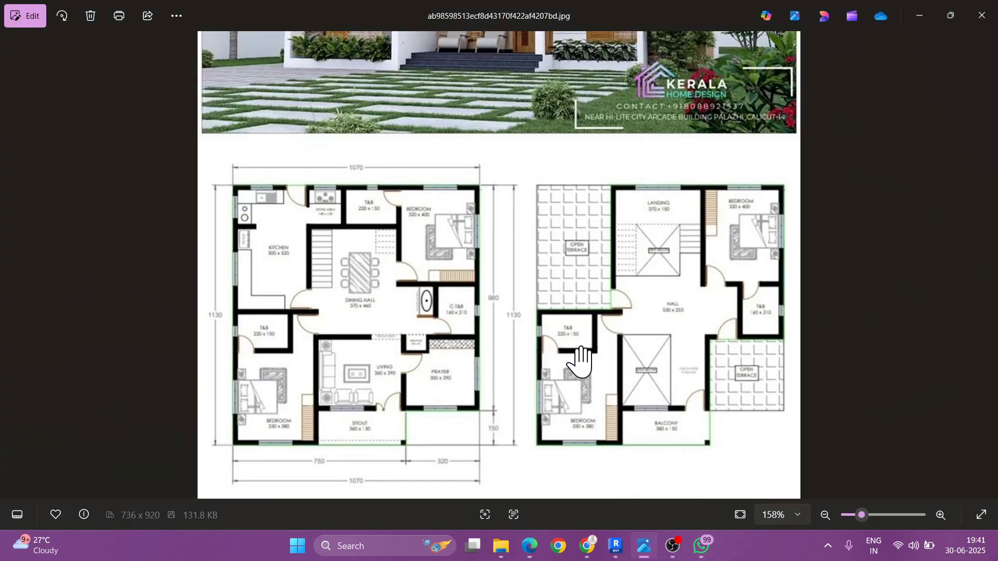
pyautogui.scroll(-5, 588, 369)
pyautogui.scroll(1, 580, 359)
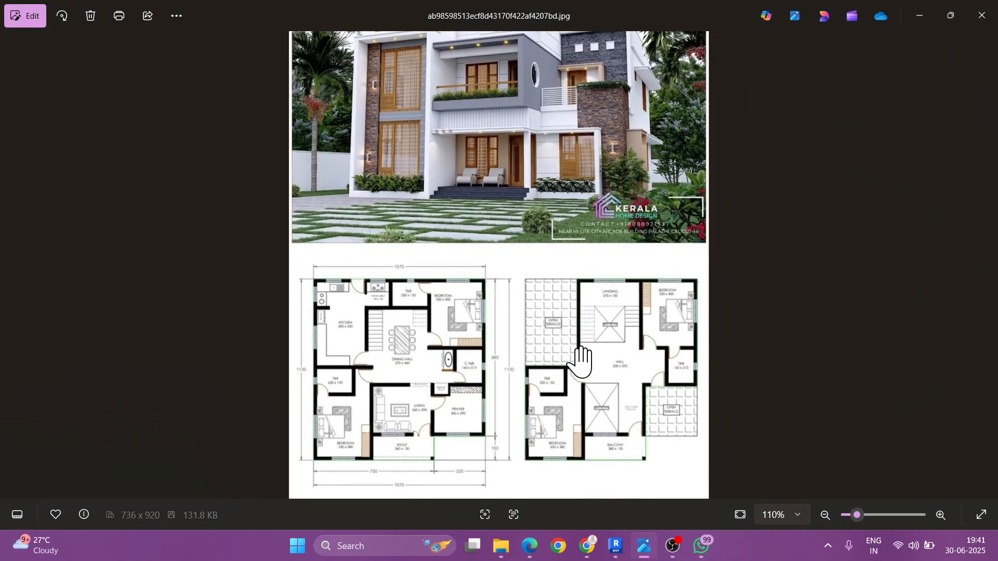
pyautogui.scroll(-1, 579, 359)
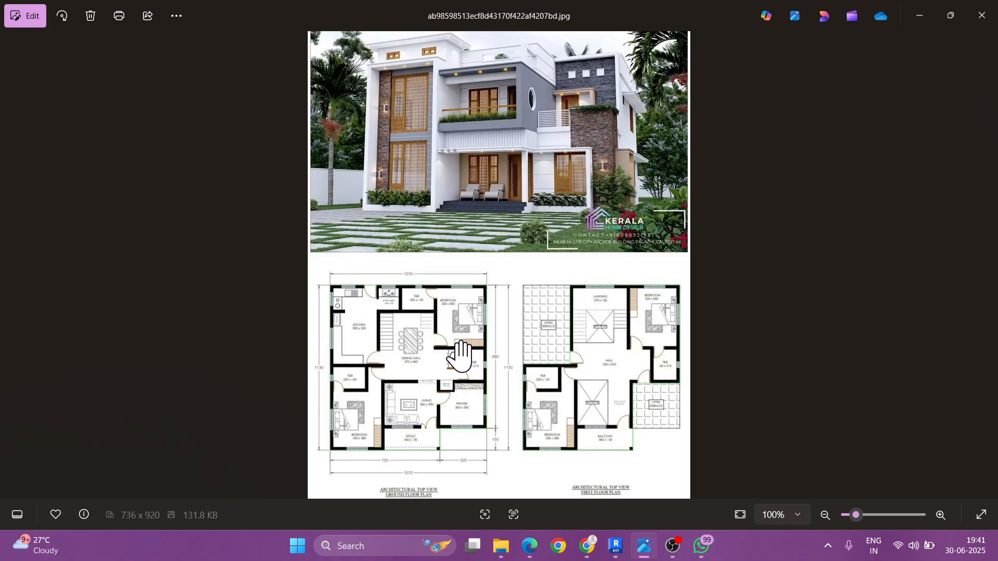
pyautogui.scroll(1, 478, 223)
pyautogui.moveTo(535, 244); pyautogui.dragTo(535, 272)
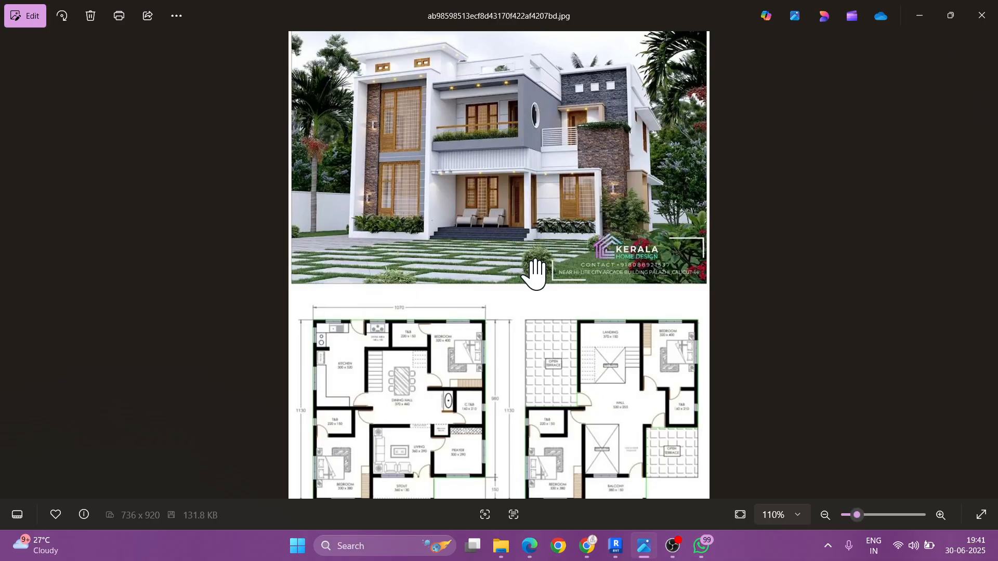
# Step: Switch to the Google Meet call window in Chrome
pyautogui.moveTo(572, 543)
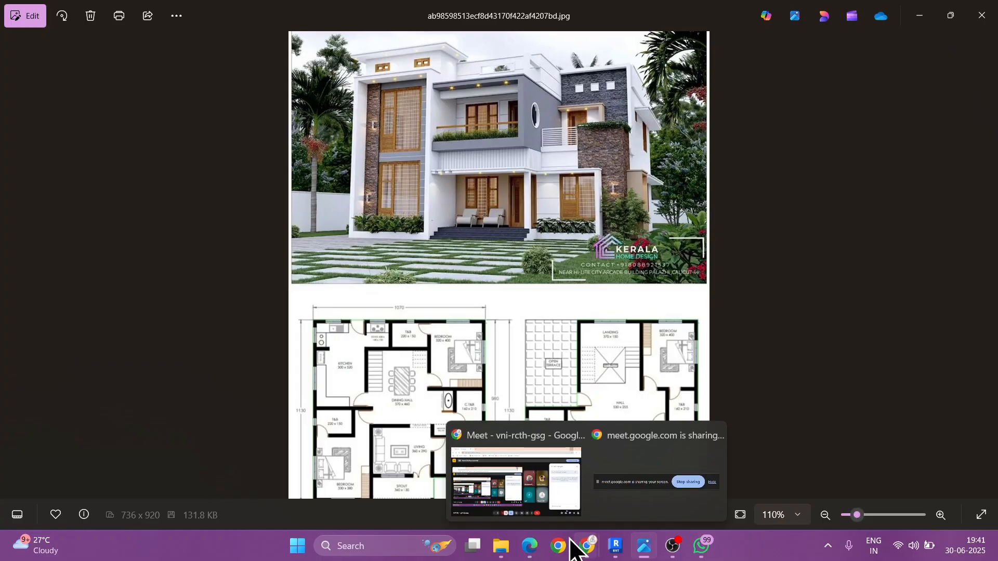
pyautogui.click(525, 489)
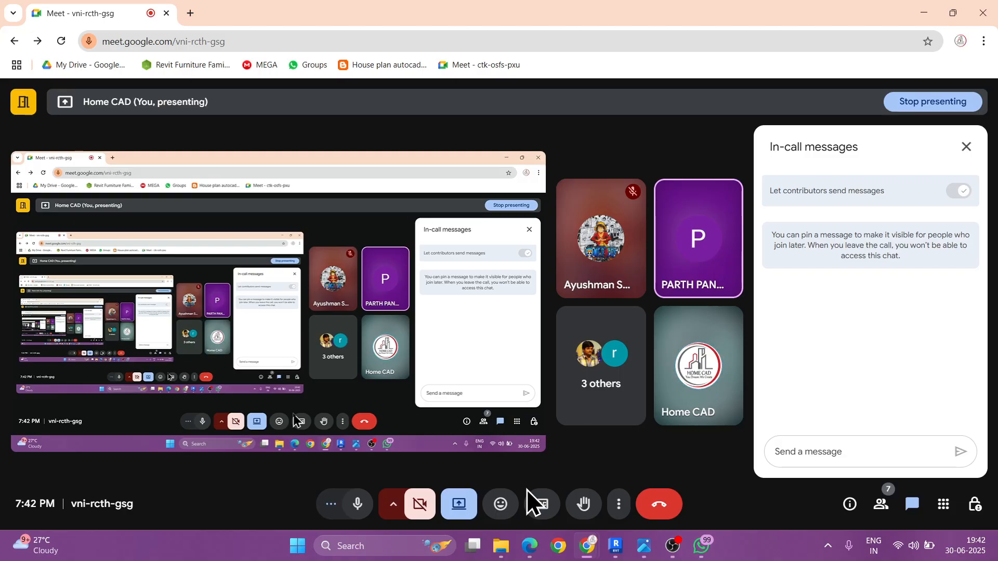
# Step: Switch to Revit, open the recent window border design family and close it, and view the 35x48 g+1 eProject model before closing it
pyautogui.click(614, 546)
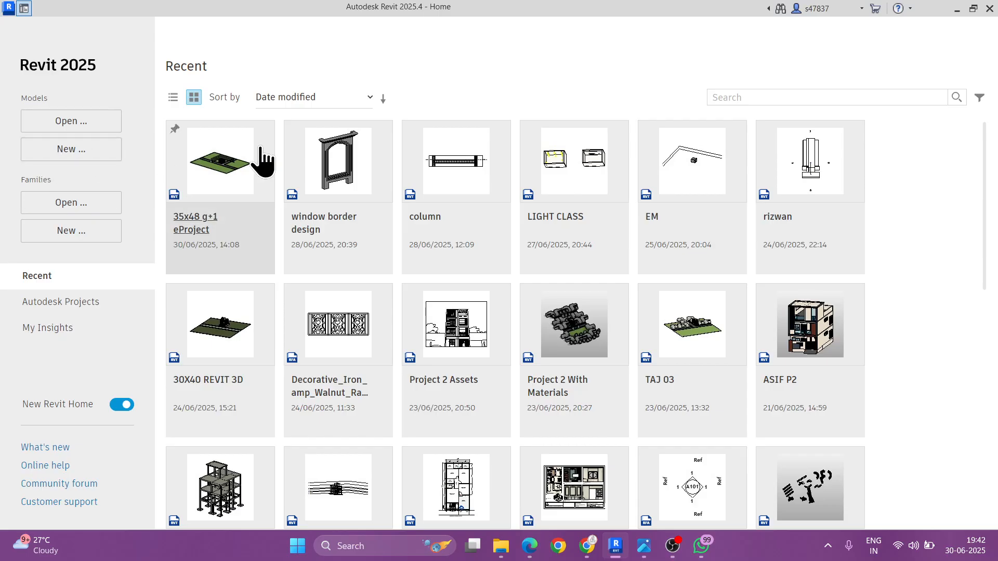
pyautogui.click(316, 171)
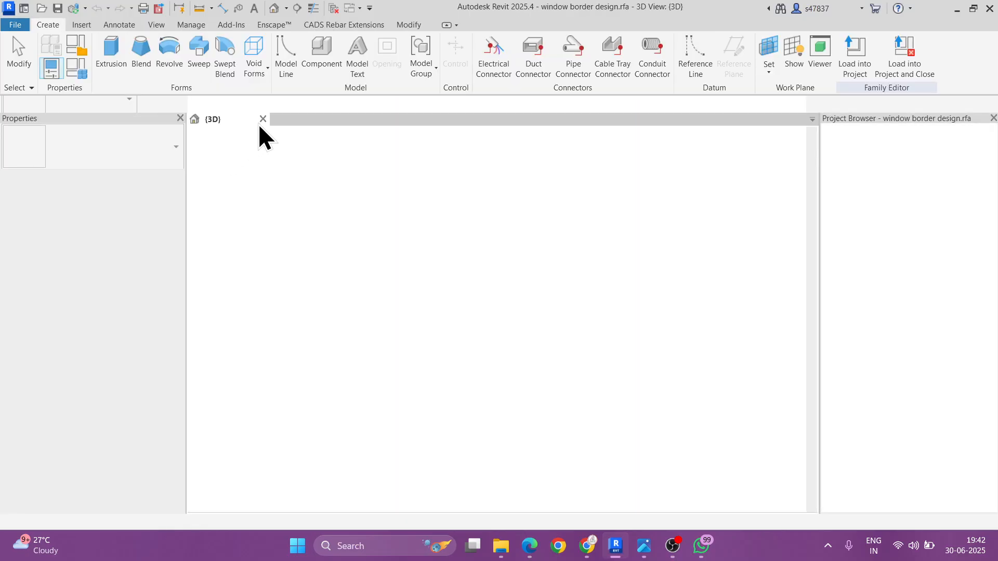
pyautogui.click(262, 119)
pyautogui.click(203, 165)
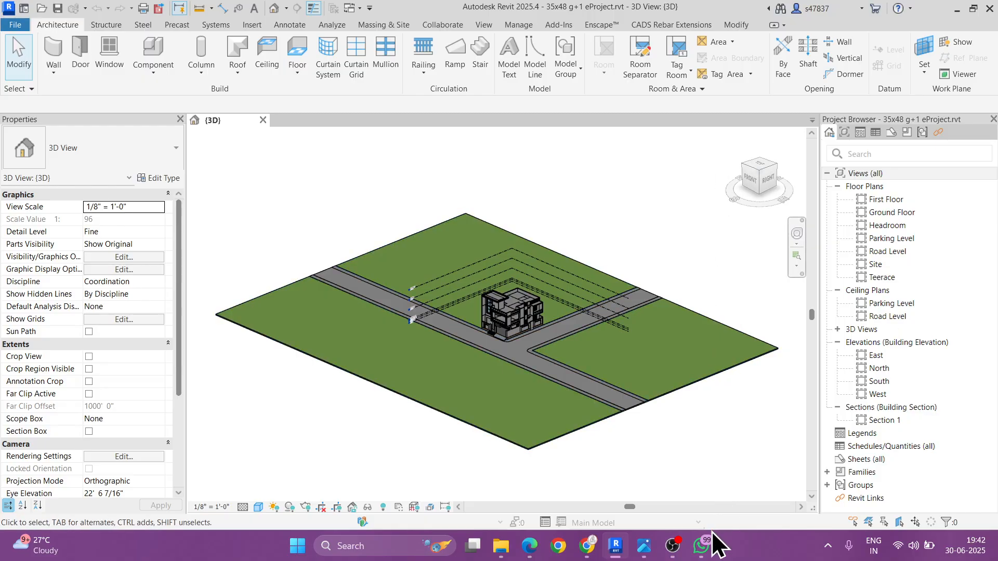
pyautogui.moveTo(701, 545)
pyautogui.click(265, 122)
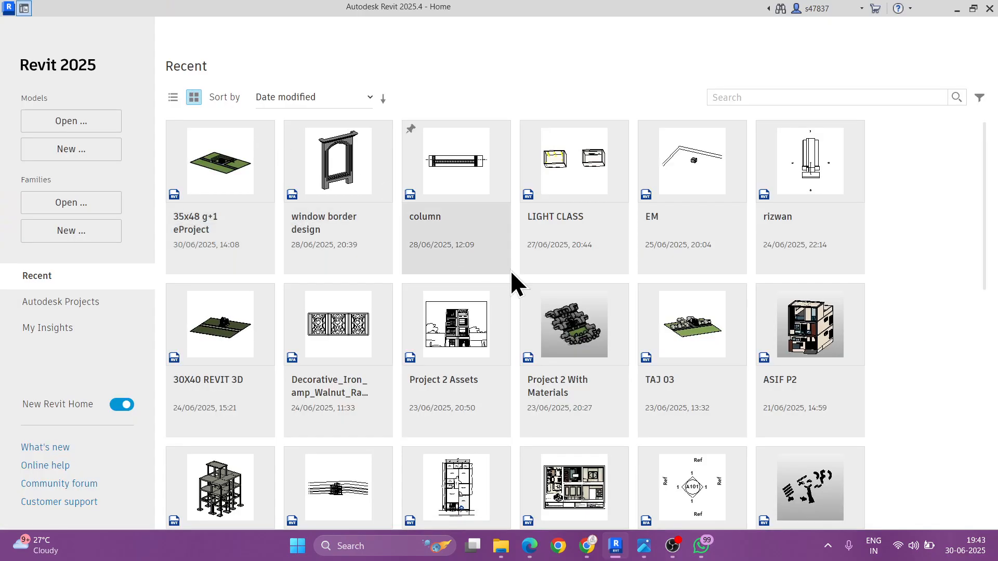
# Step: Check the Google Meet call window in Chrome and minimise it to return to the Revit home screen
pyautogui.moveTo(614, 555)
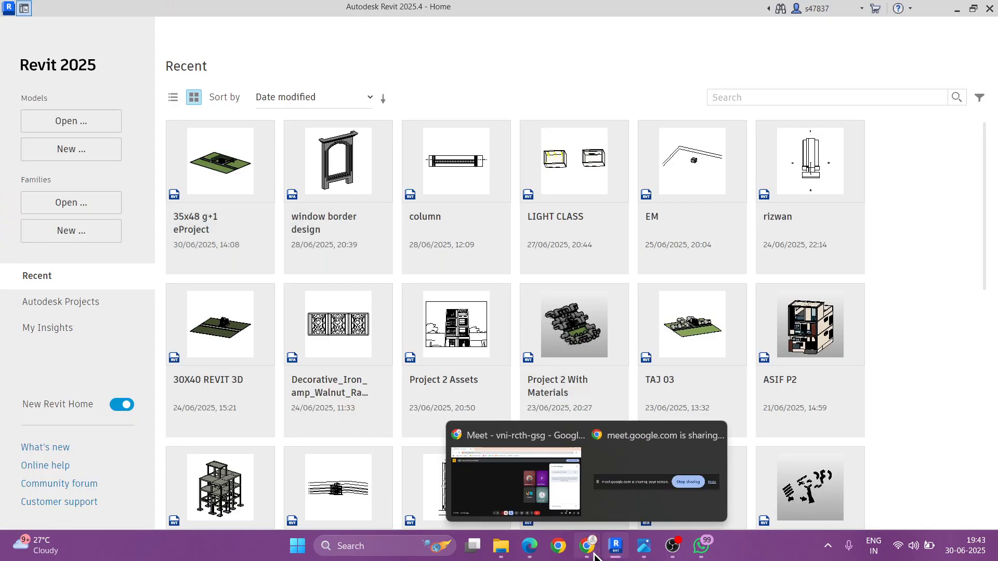
pyautogui.click(547, 519)
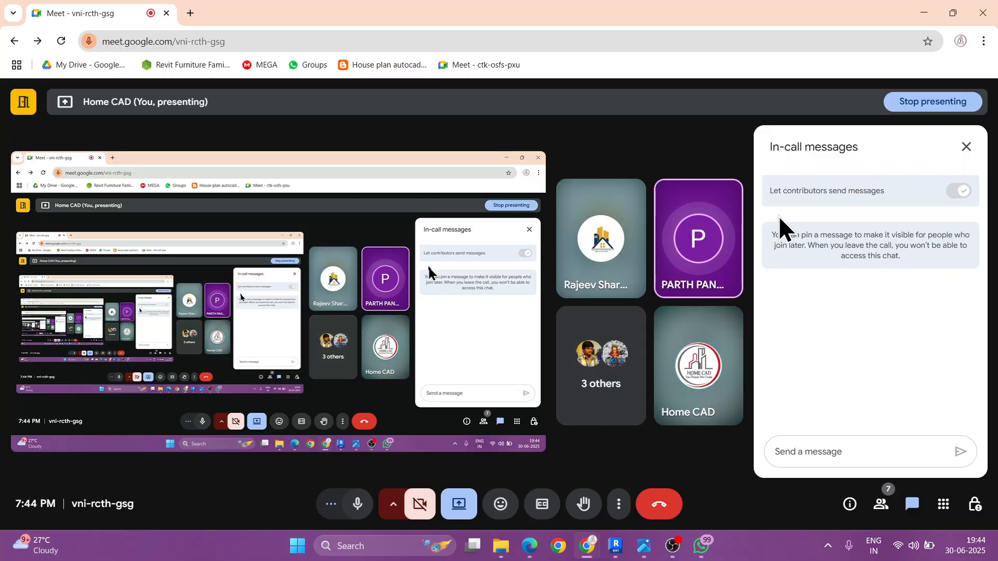
pyautogui.click(923, 12)
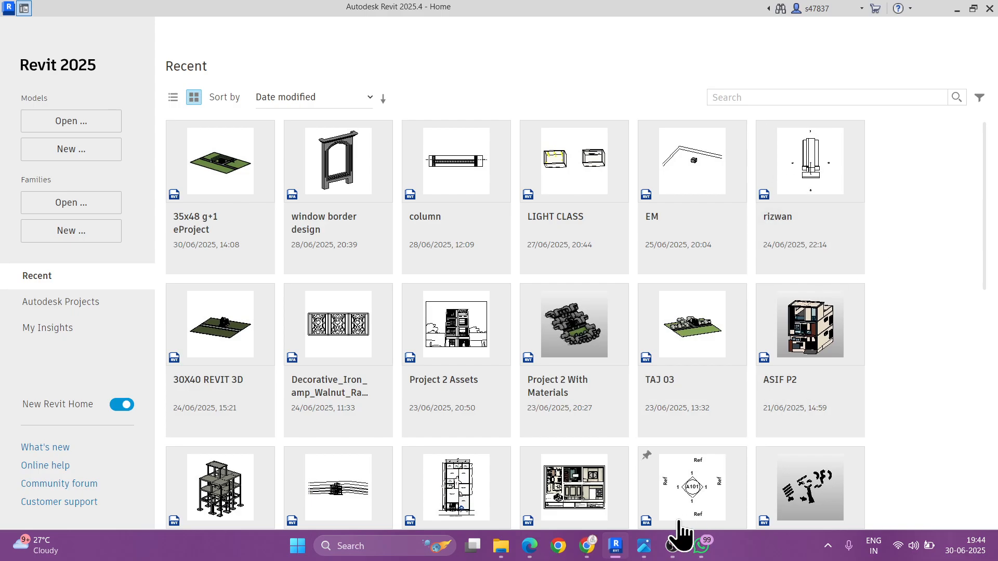
# Step: Switch to the Photos window and examine the ground and first floor plans of the two-storey house
pyautogui.click(644, 545)
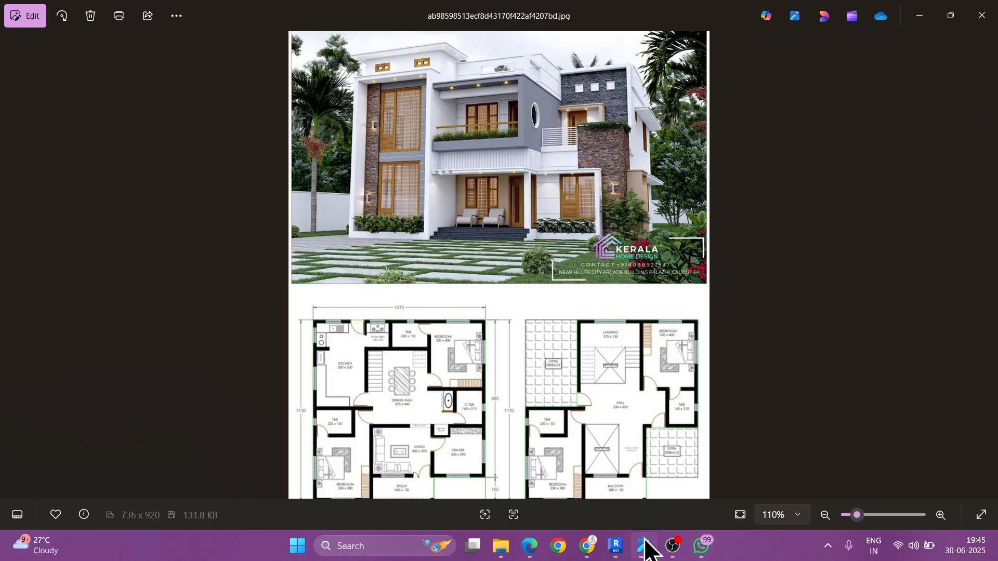
pyautogui.scroll(-2, 459, 333)
pyautogui.scroll(5, 477, 409)
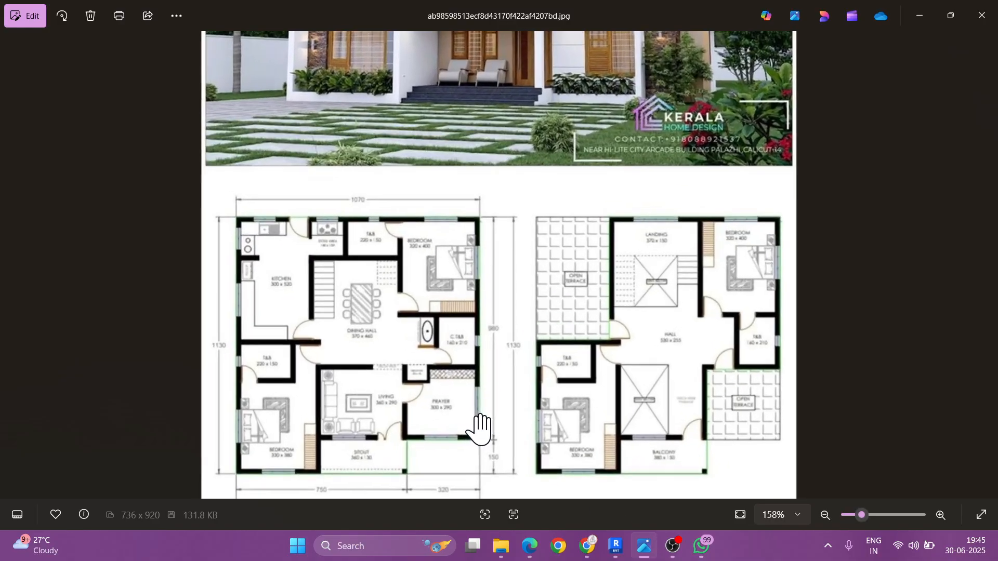
pyautogui.moveTo(479, 430); pyautogui.dragTo(485, 316)
pyautogui.scroll(1, 477, 356)
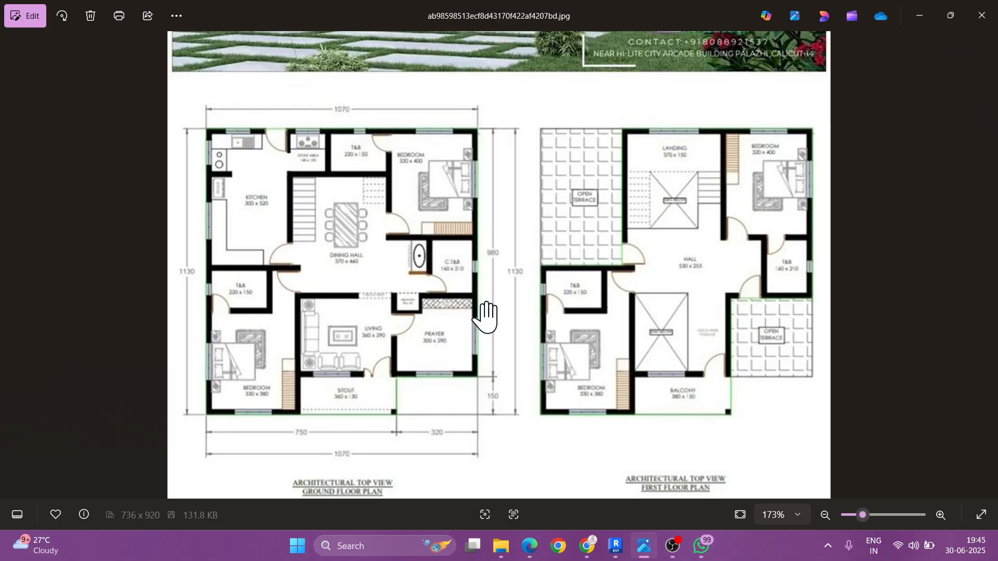
pyautogui.scroll(1, 486, 317)
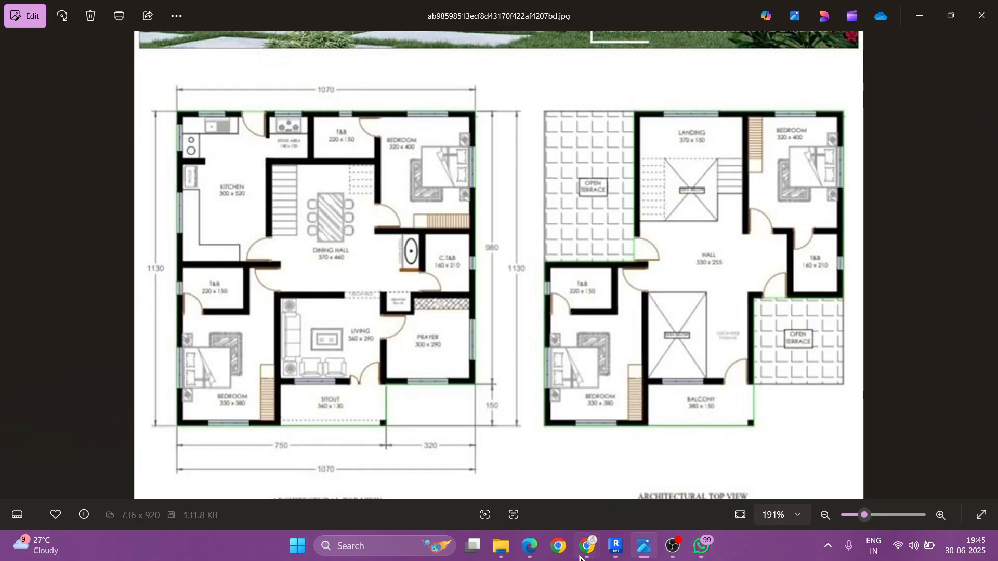
pyautogui.moveTo(581, 558)
pyautogui.moveTo(539, 551)
# Step: Switch to Revit, create a new project from the English-Imperial default.rte template, and open its South elevation view
pyautogui.click(615, 545)
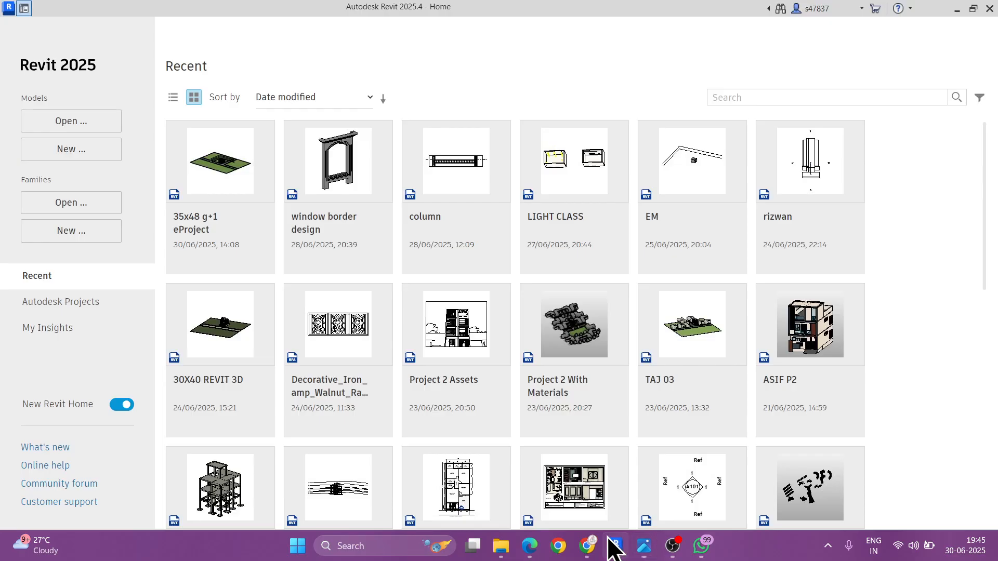
pyautogui.click(73, 149)
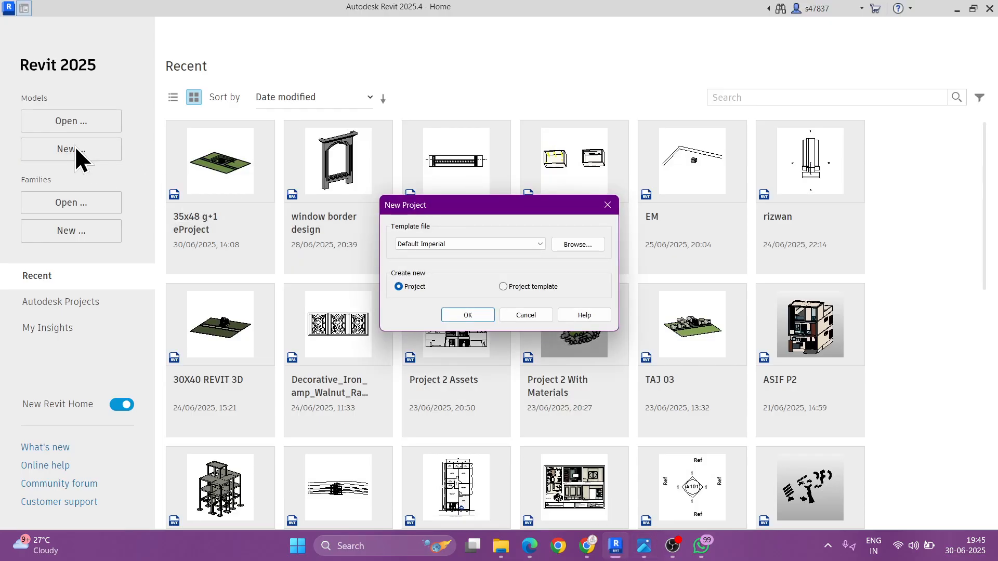
pyautogui.moveTo(390, 248); pyautogui.dragTo(481, 249)
pyautogui.press('Escape')
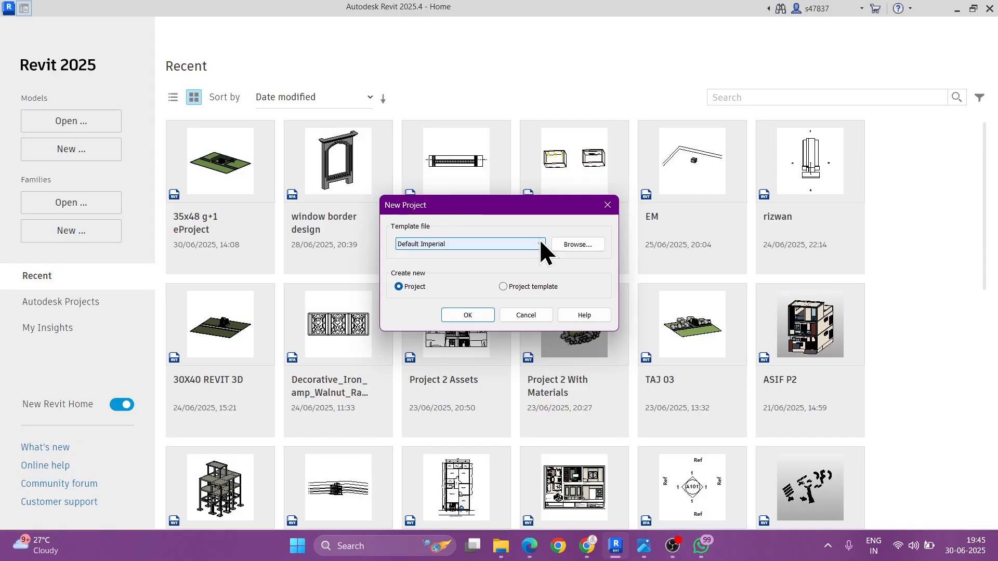
pyautogui.click(579, 243)
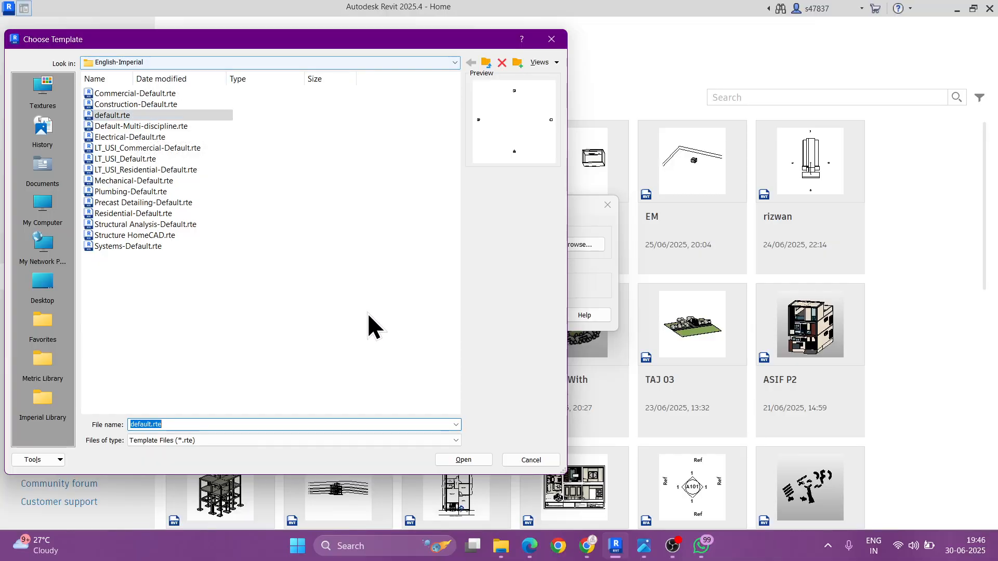
pyautogui.click(472, 459)
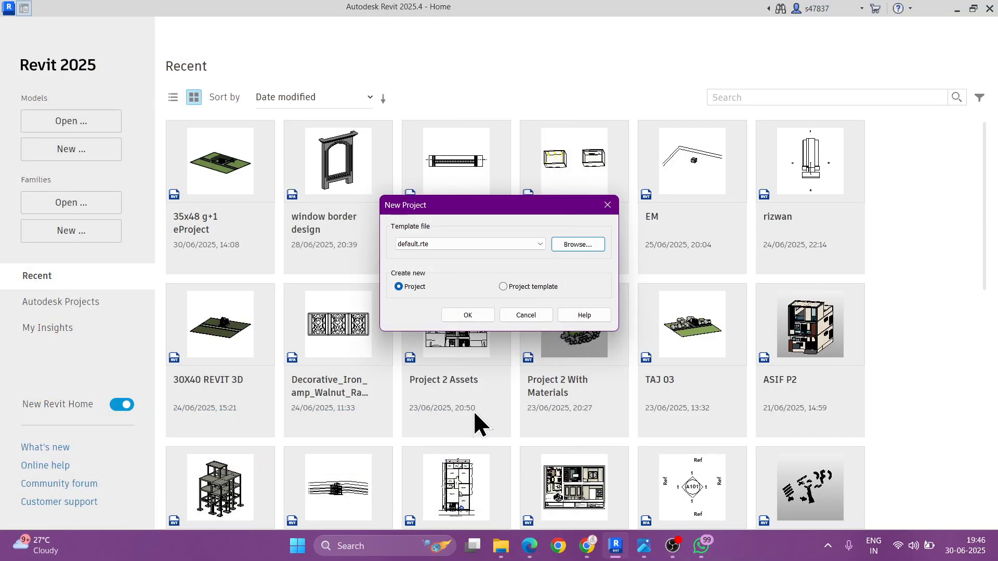
pyautogui.click(458, 316)
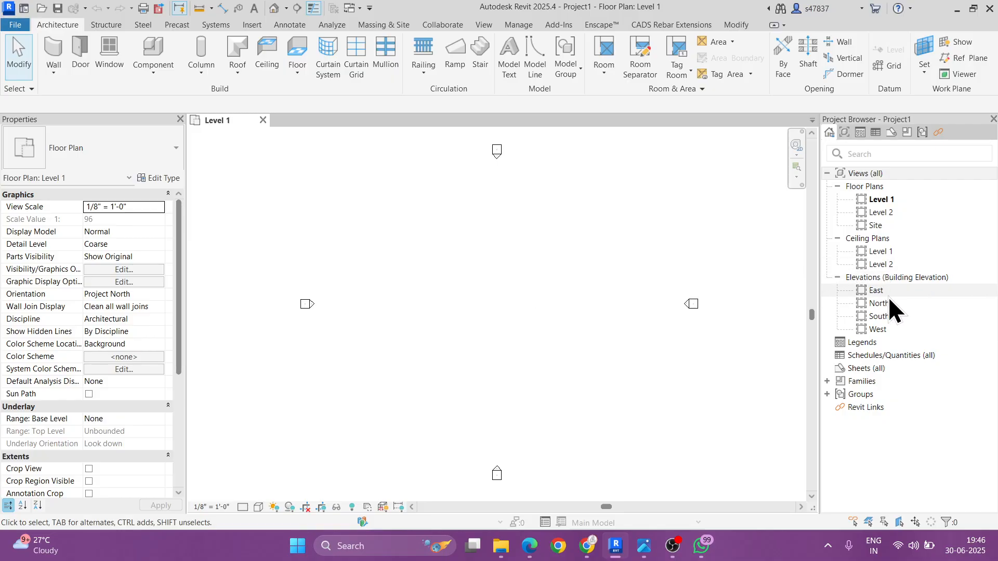
pyautogui.doubleClick(887, 313)
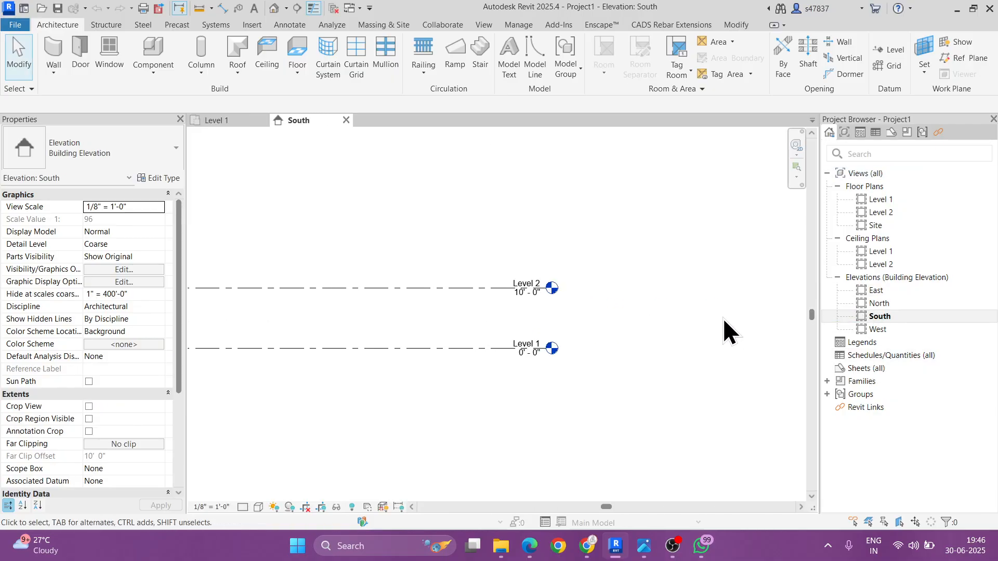
pyautogui.scroll(3, 524, 317)
# Step: Switch to the Photos window, inspect the house's front elevation up close, and mark the three entrance steps in red
pyautogui.click(644, 545)
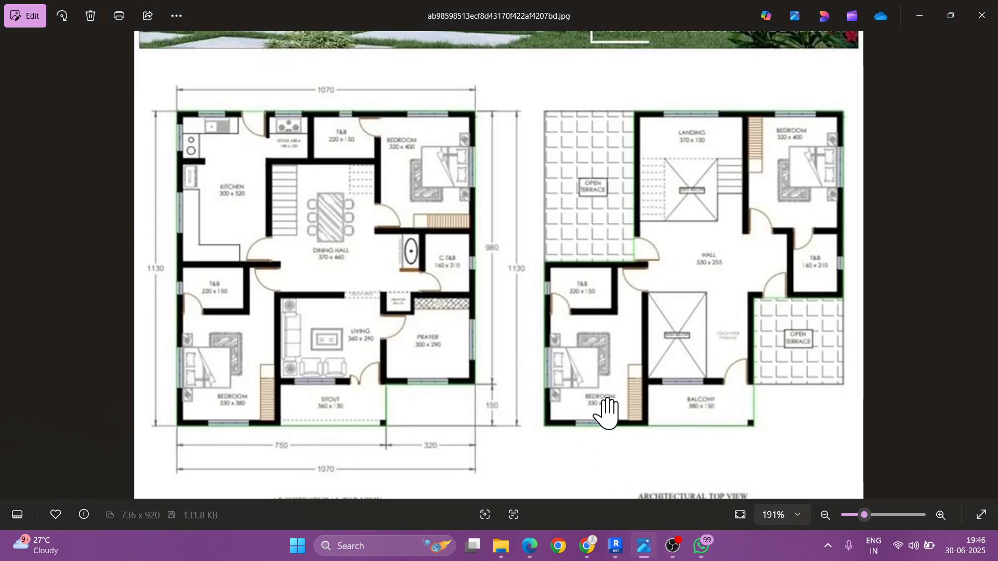
pyautogui.scroll(5, 373, 441)
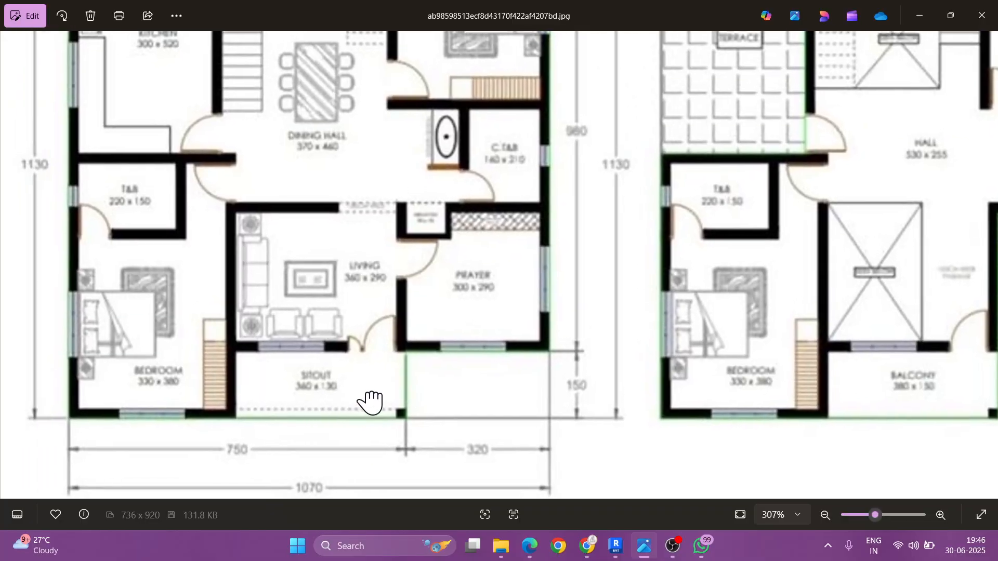
pyautogui.scroll(-6, 309, 400)
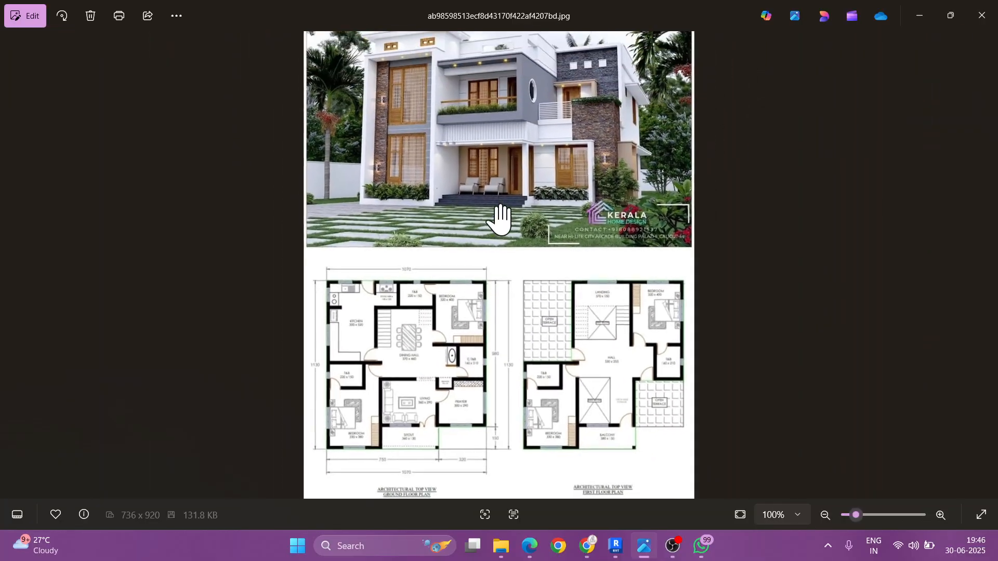
pyautogui.scroll(6, 501, 218)
pyautogui.scroll(3, 552, 223)
pyautogui.moveTo(481, 254)
pyautogui.mouseDown()
pyautogui.moveTo(532, 253)
pyautogui.moveTo(560, 234)
pyautogui.mouseUp()
pyautogui.moveTo(534, 200); pyautogui.dragTo(563, 199)
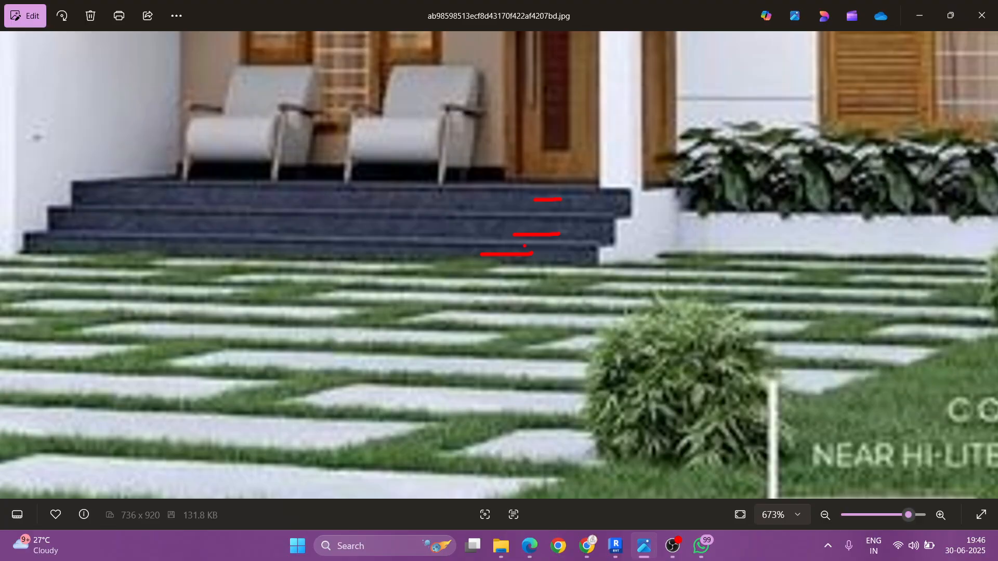
pyautogui.scroll(-6, 436, 320)
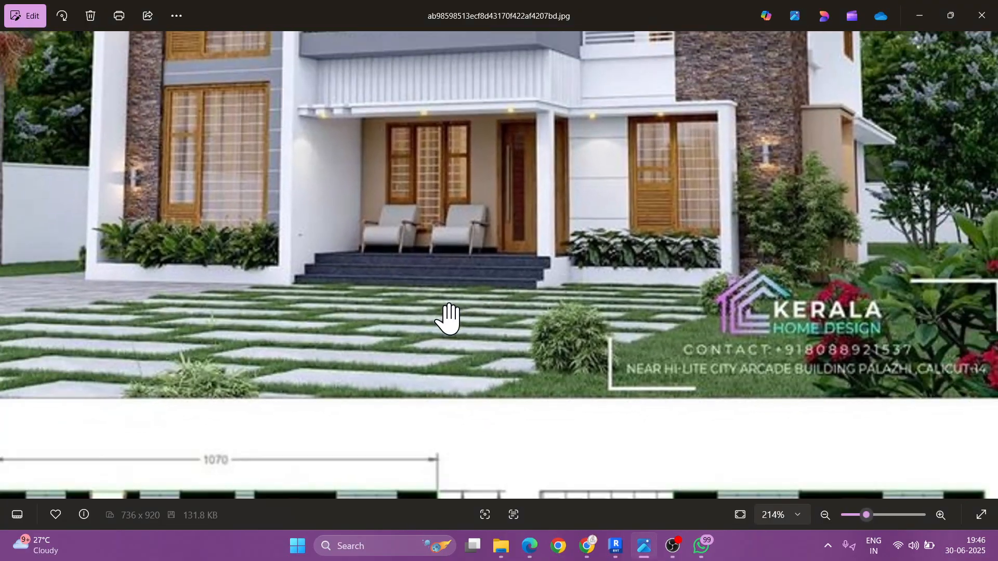
# Step: Annotate the front elevation image with RL on the driveway and mark the ground in front of the house and the porch floor
pyautogui.moveTo(248, 359)
pyautogui.mouseDown()
pyautogui.moveTo(237, 327)
pyautogui.moveTo(308, 314)
pyautogui.mouseUp()
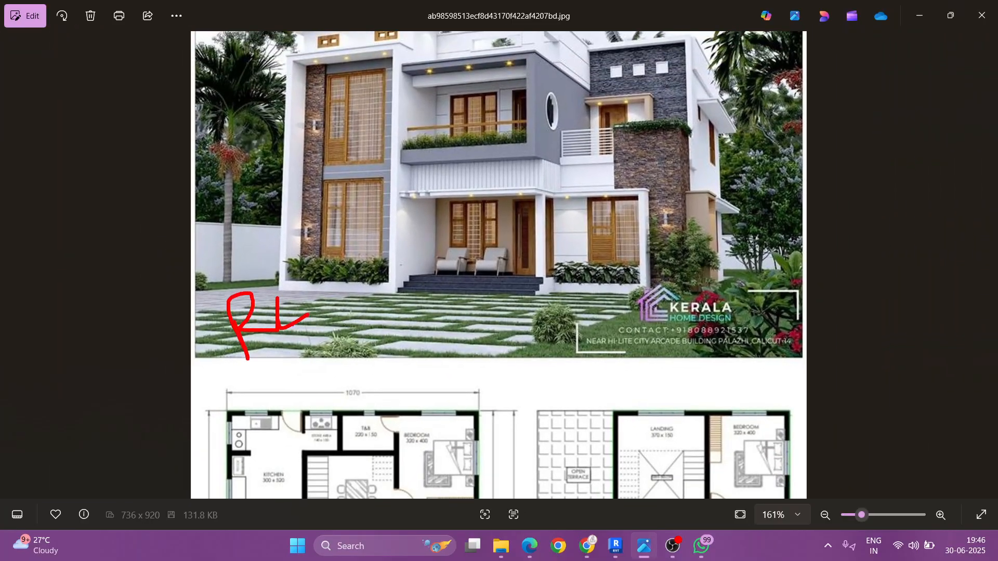
pyautogui.moveTo(274, 343); pyautogui.dragTo(302, 333)
pyautogui.moveTo(467, 312)
pyautogui.mouseDown()
pyautogui.moveTo(418, 328)
pyautogui.moveTo(553, 348)
pyautogui.mouseUp()
pyautogui.moveTo(388, 316); pyautogui.dragTo(400, 337)
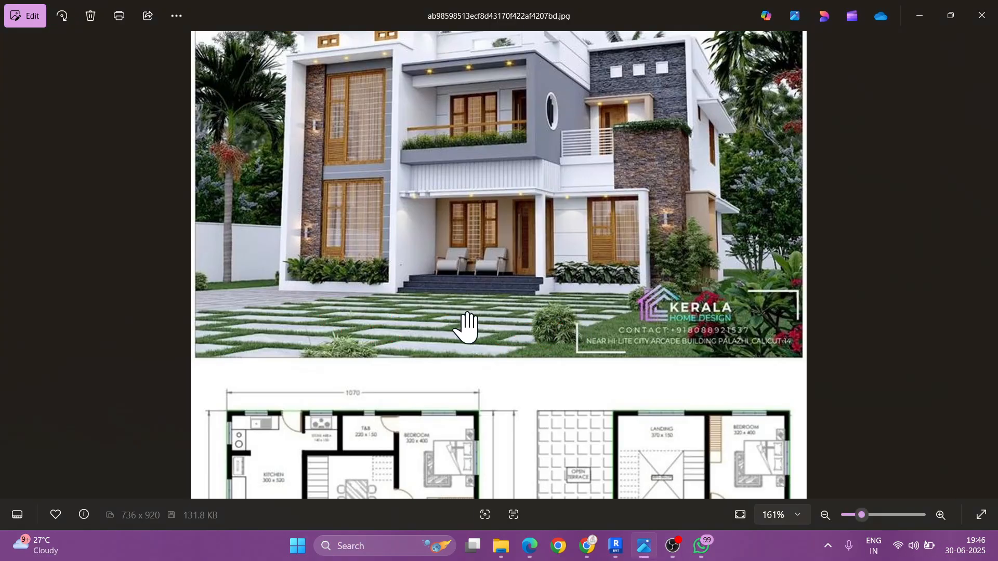
pyautogui.scroll(5, 468, 328)
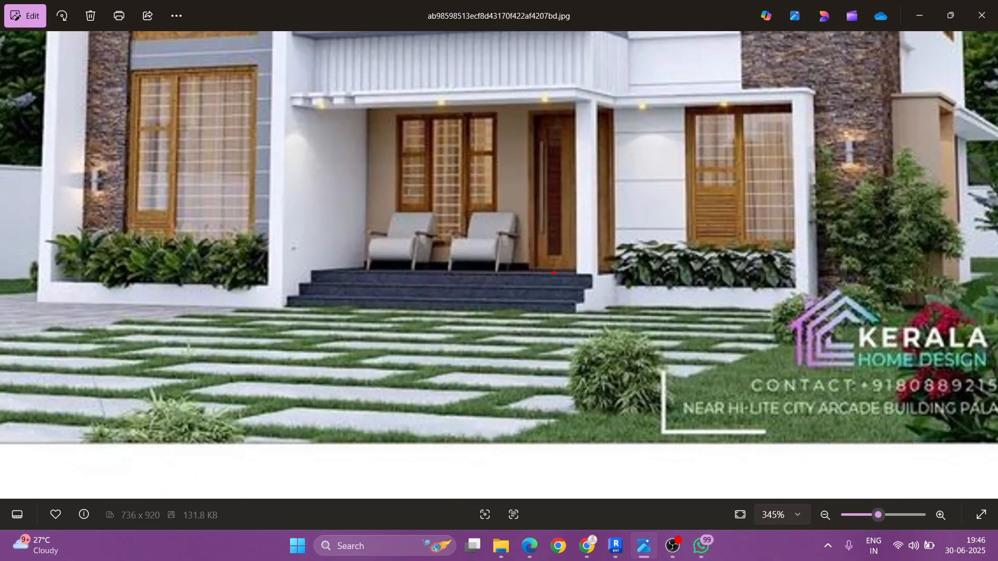
pyautogui.moveTo(550, 272); pyautogui.dragTo(643, 270)
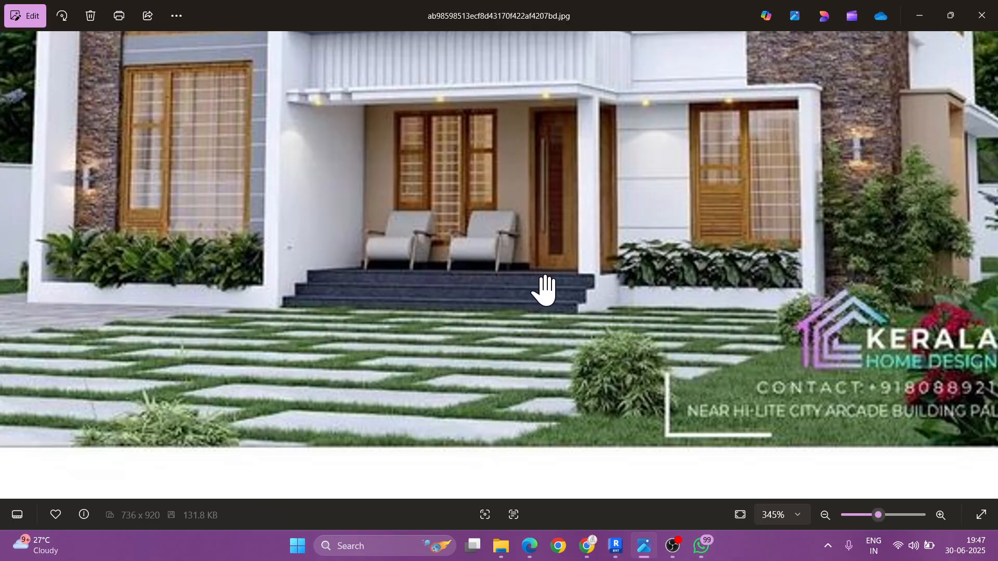
pyautogui.scroll(-5, 544, 291)
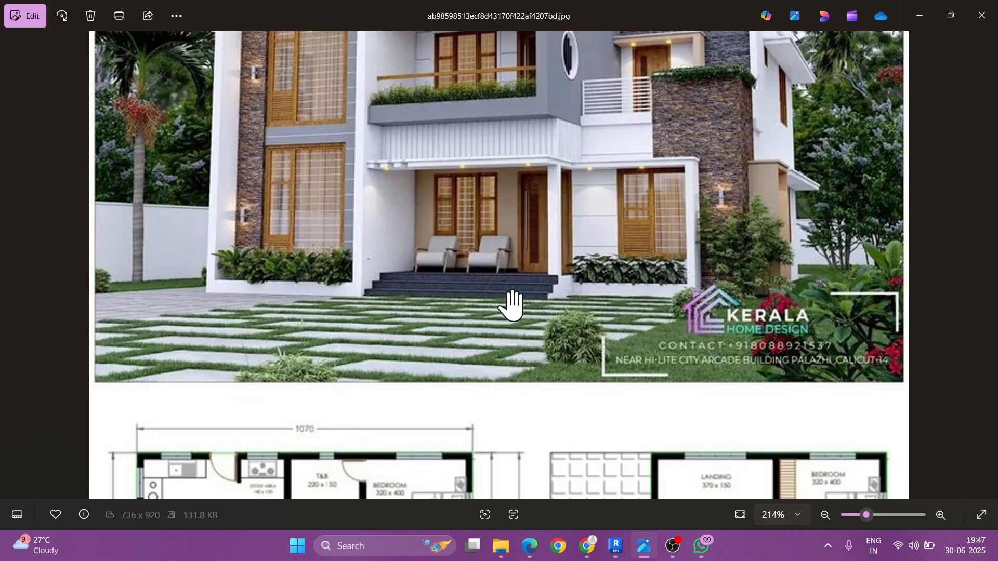
# Step: Switch to Revit and rename Level 1 as Road Level in the South elevation
pyautogui.click(615, 545)
pyautogui.click(526, 364)
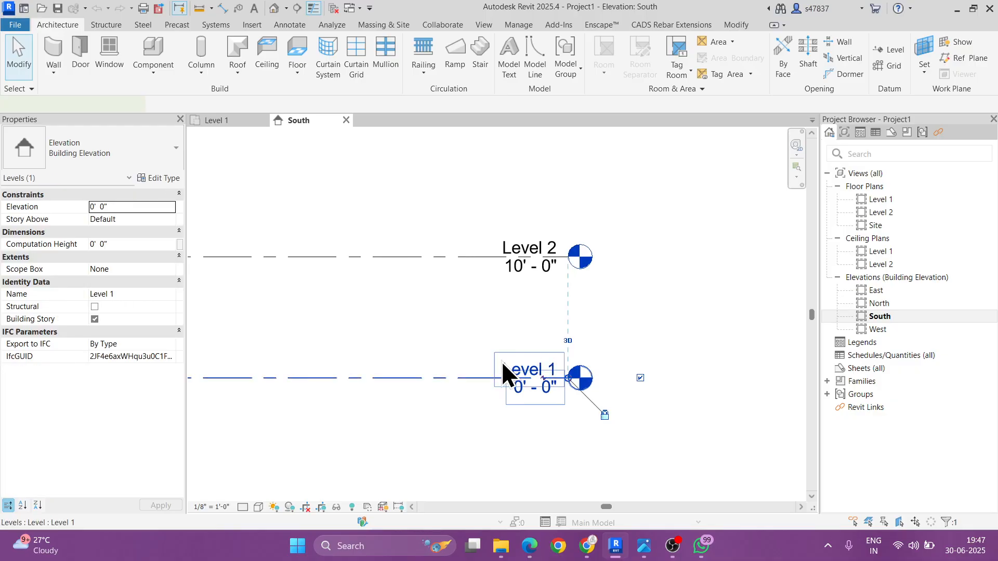
pyautogui.click(502, 365)
pyautogui.write('R')
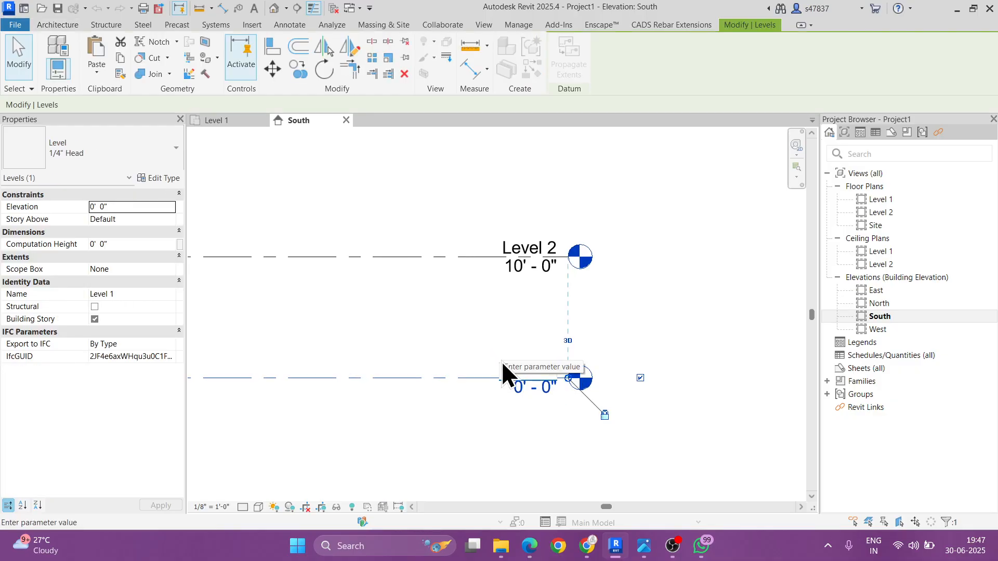
pyautogui.write('oad Lell')
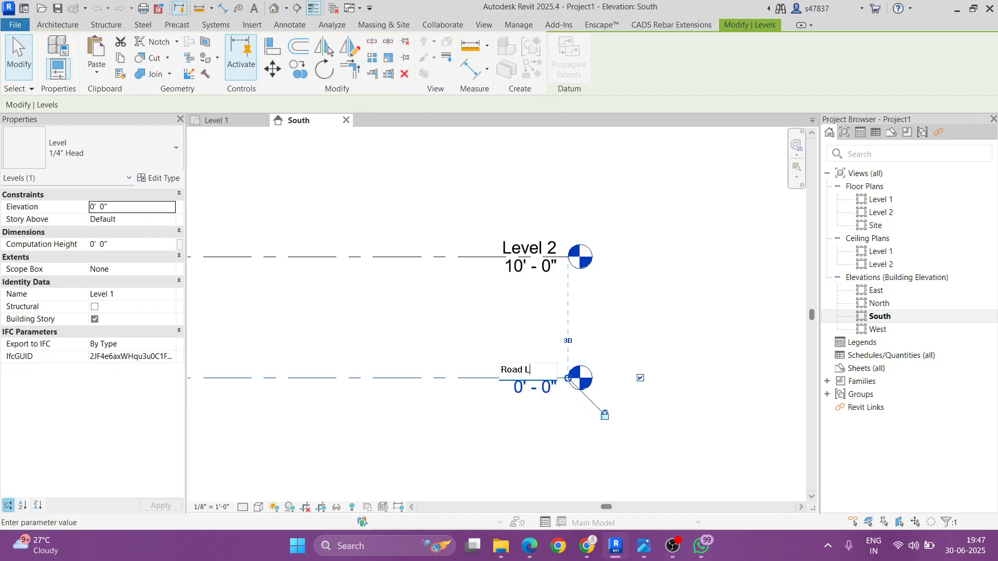
pyautogui.press('BackSpace')
pyautogui.press('BackSpace')
pyautogui.write('vel')
pyautogui.press('Return')
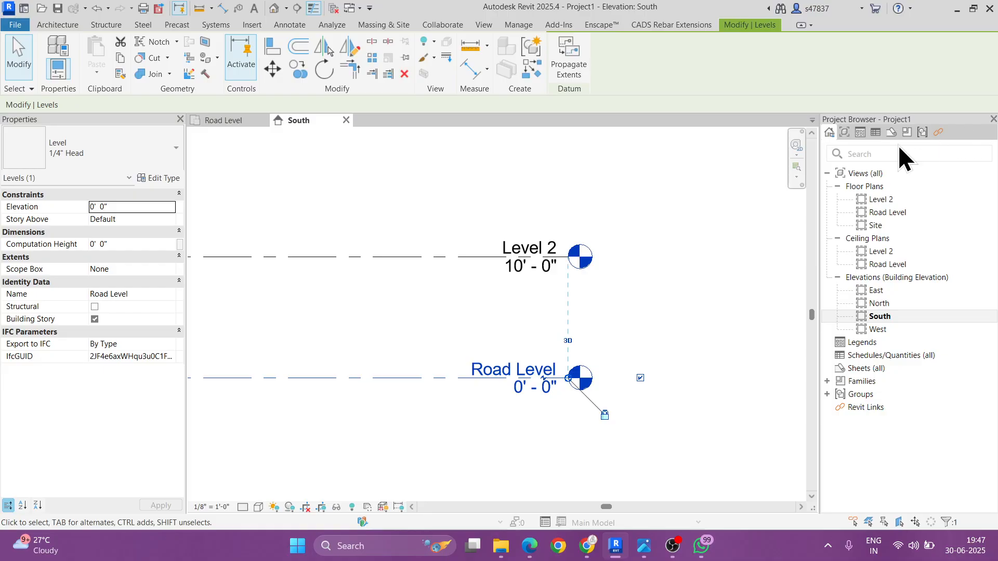
pyautogui.click(738, 232)
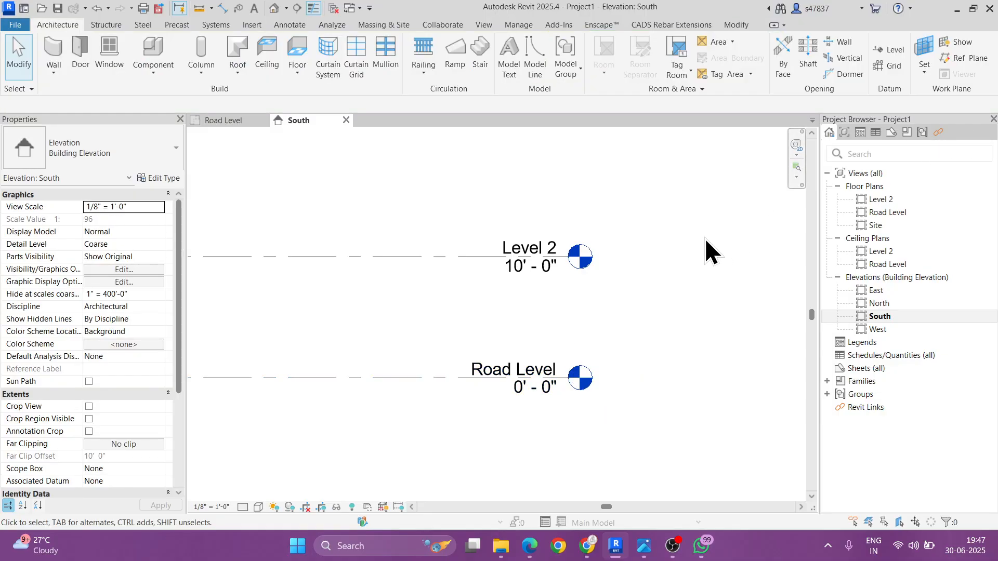
# Step: Rename Level 2 as P.G.L in the South elevation
pyautogui.doubleClick(522, 247)
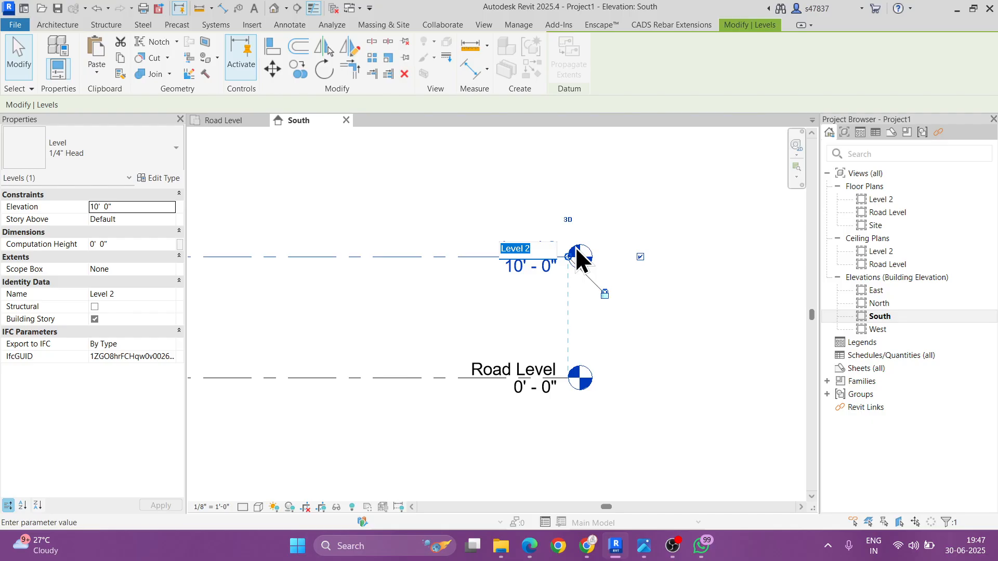
pyautogui.write('PG')
pyautogui.press('BackSpace')
pyautogui.write('/G')
pyautogui.press('BackSpace')
pyautogui.press('BackSpace')
pyautogui.write('.G.L')
pyautogui.press('Return')
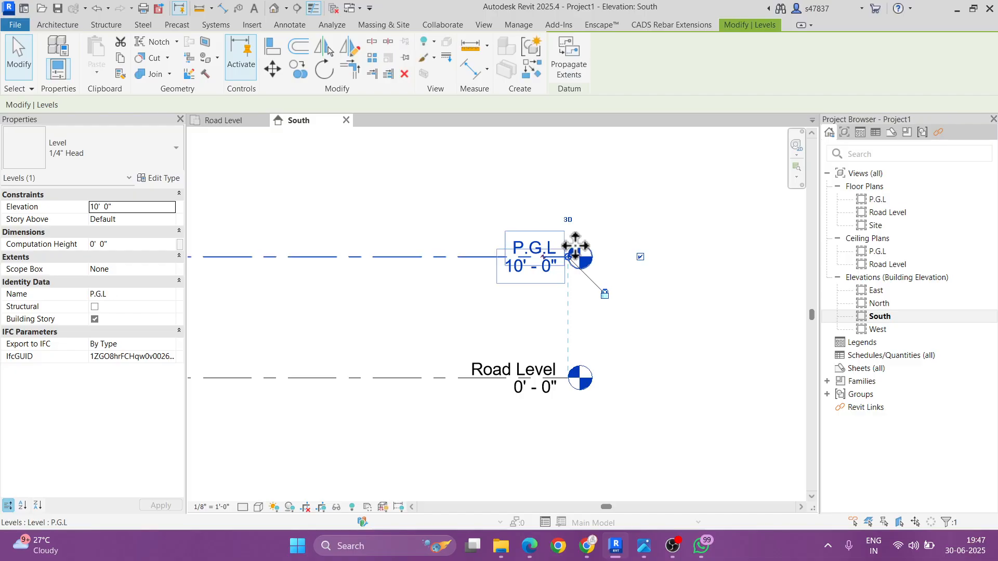
# Step: Set the P.G.L level's elevation to 1' 6" in the South elevation
pyautogui.click(520, 266)
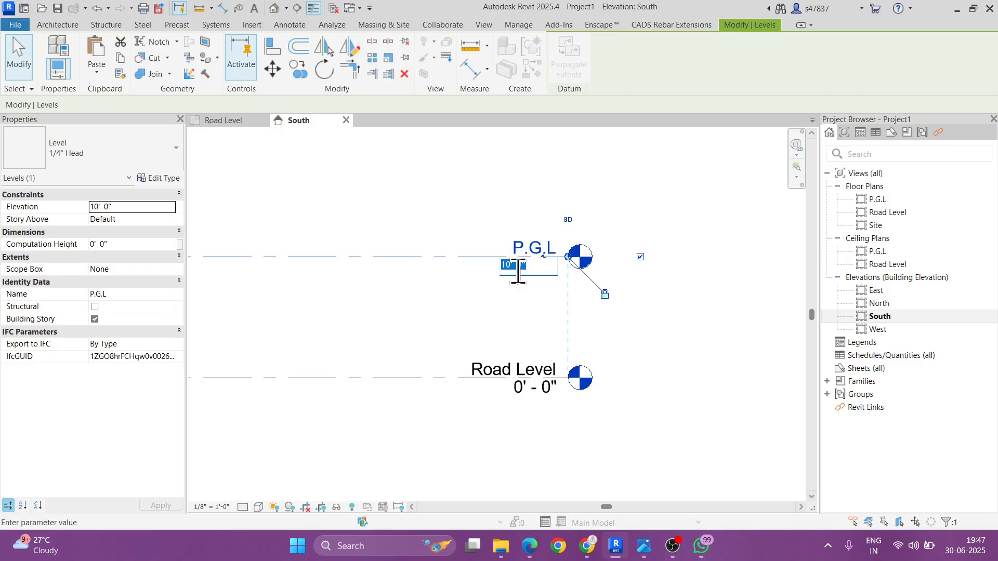
pyautogui.write("1'6")
pyautogui.press('Return')
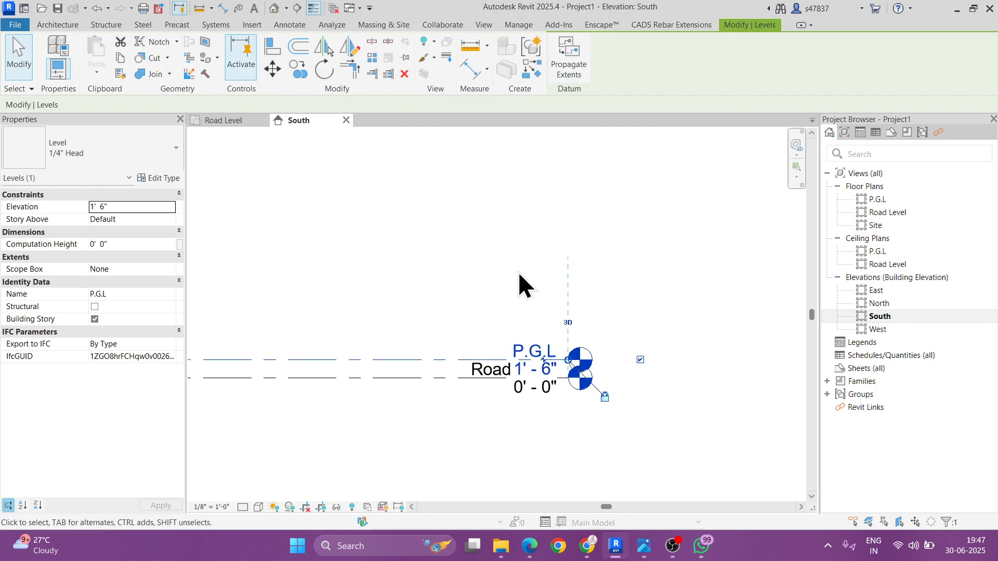
pyautogui.click(518, 273)
# Step: Set the South elevation's view scale to 1/4" = 1'-0"
pyautogui.click(213, 507)
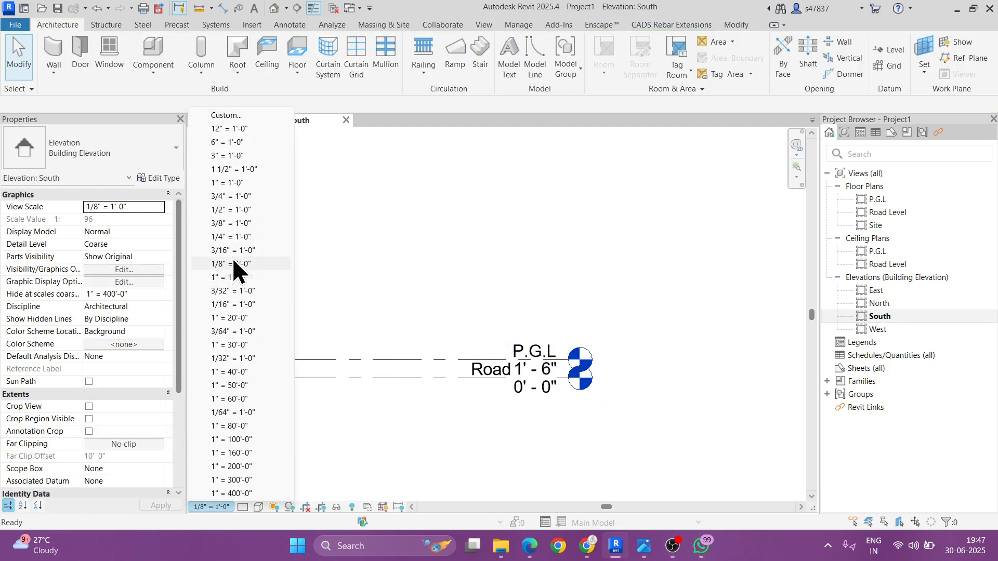
pyautogui.click(235, 223)
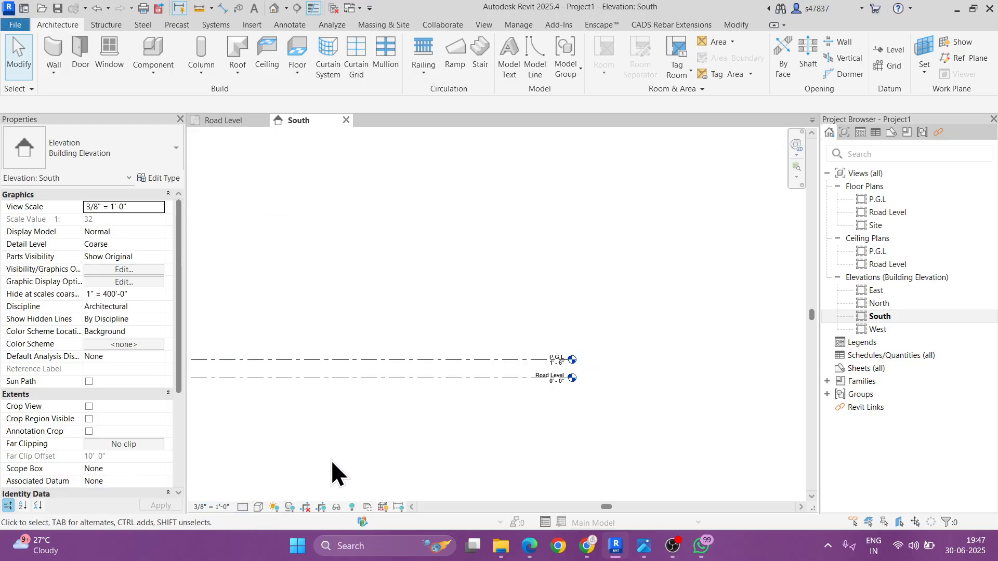
pyautogui.click(211, 507)
pyautogui.click(226, 239)
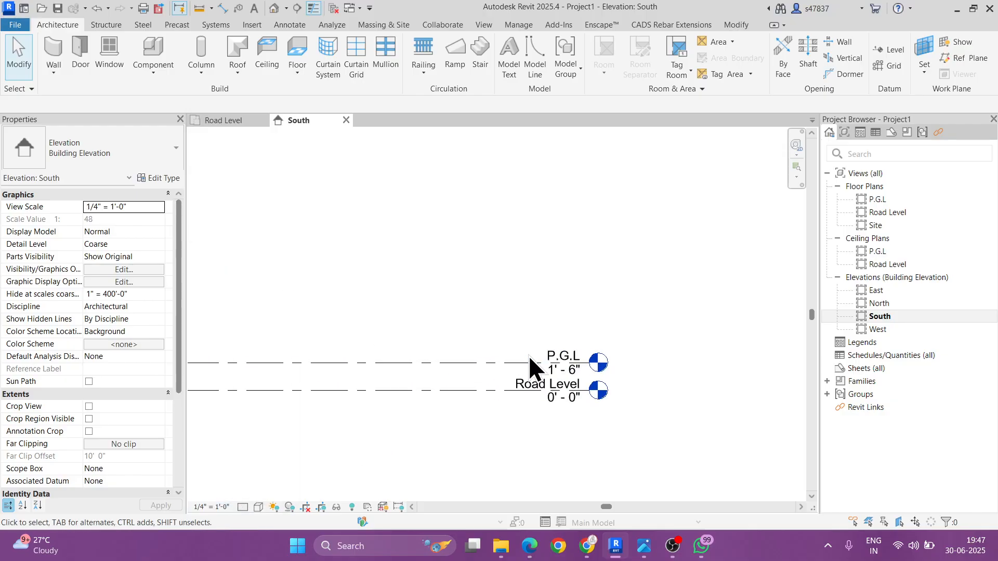
pyautogui.scroll(2, 529, 357)
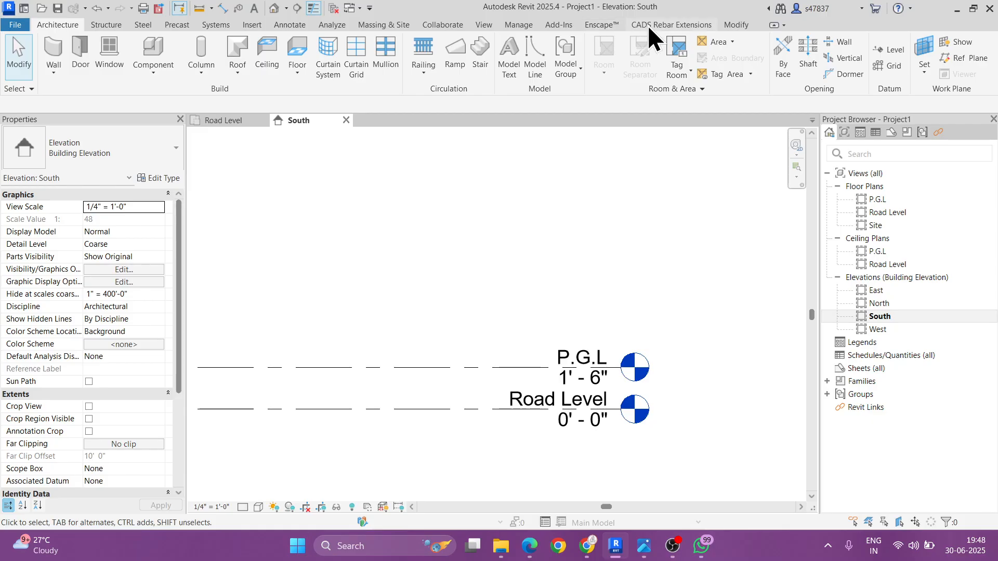
# Step: Create a level offset 11' above P.G.L using Pick Lines, with plan view creation enabled
pyautogui.click(889, 51)
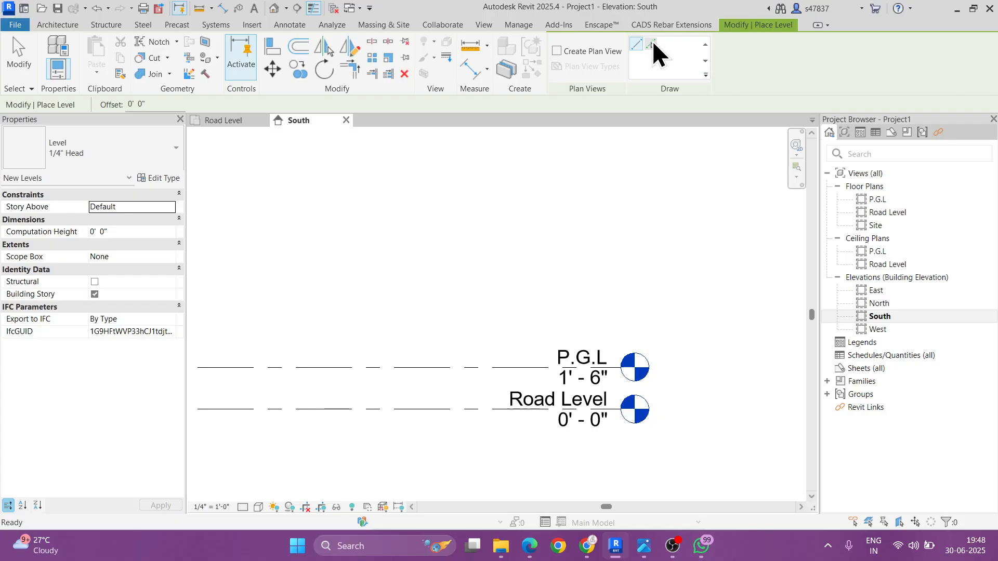
pyautogui.click(651, 45)
pyautogui.click(556, 51)
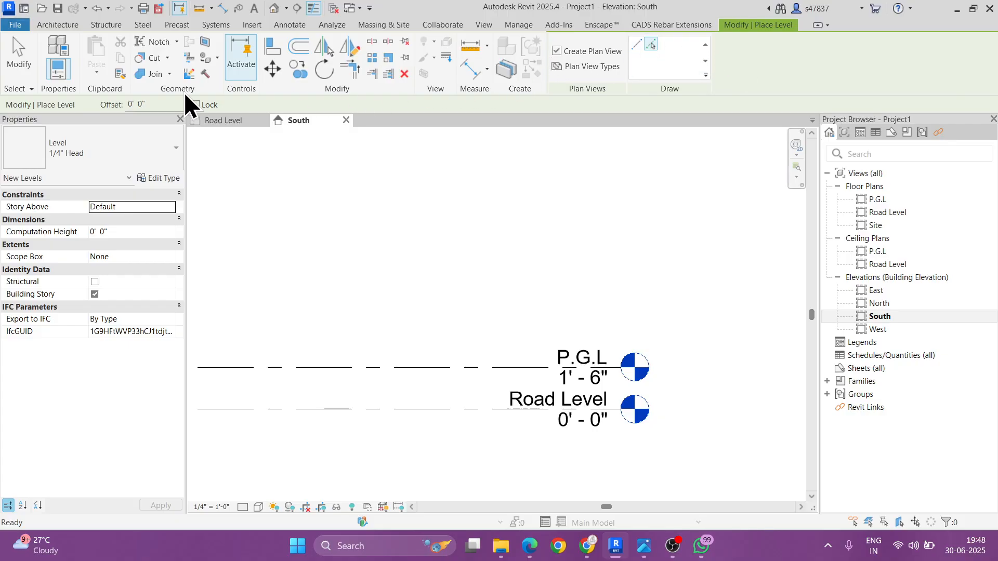
pyautogui.click(162, 104)
pyautogui.write("11'")
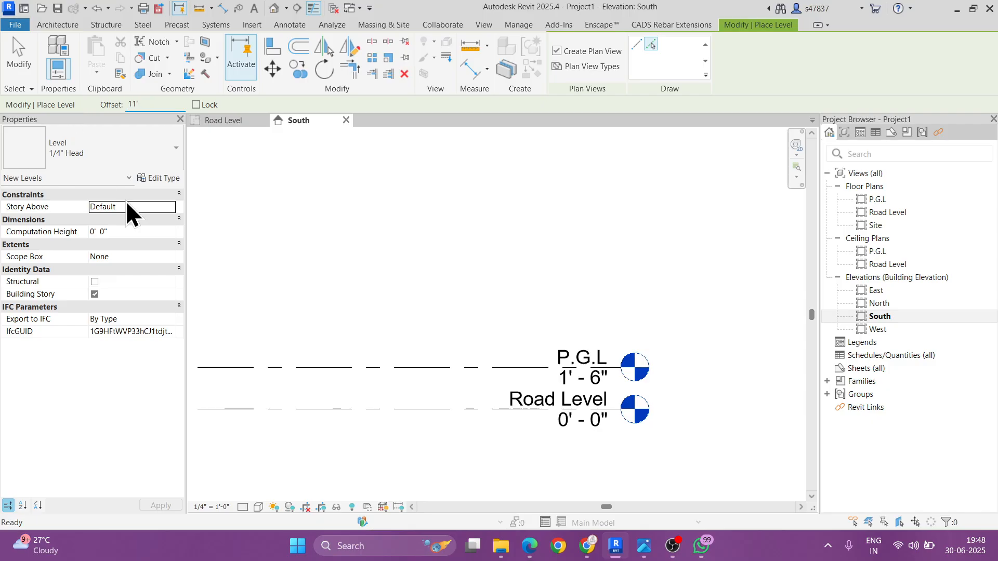
pyautogui.scroll(-2, 443, 245)
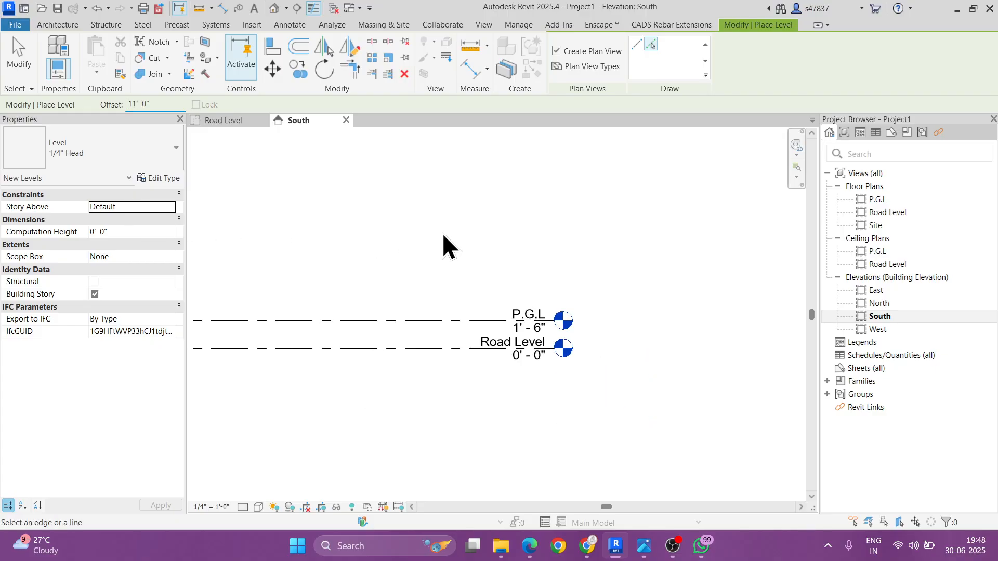
pyautogui.click(440, 366)
pyautogui.scroll(-2, 441, 366)
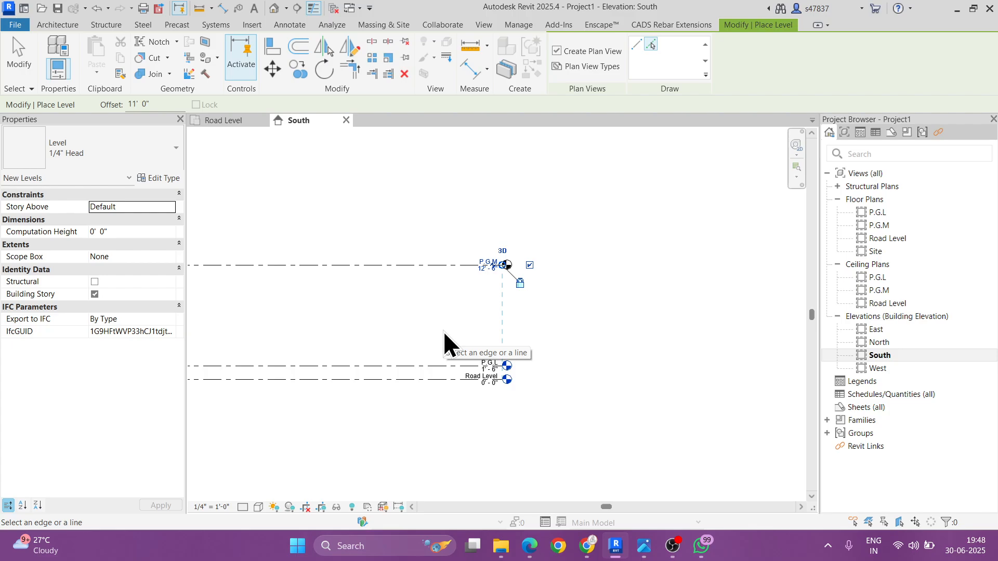
pyautogui.scroll(2, 444, 333)
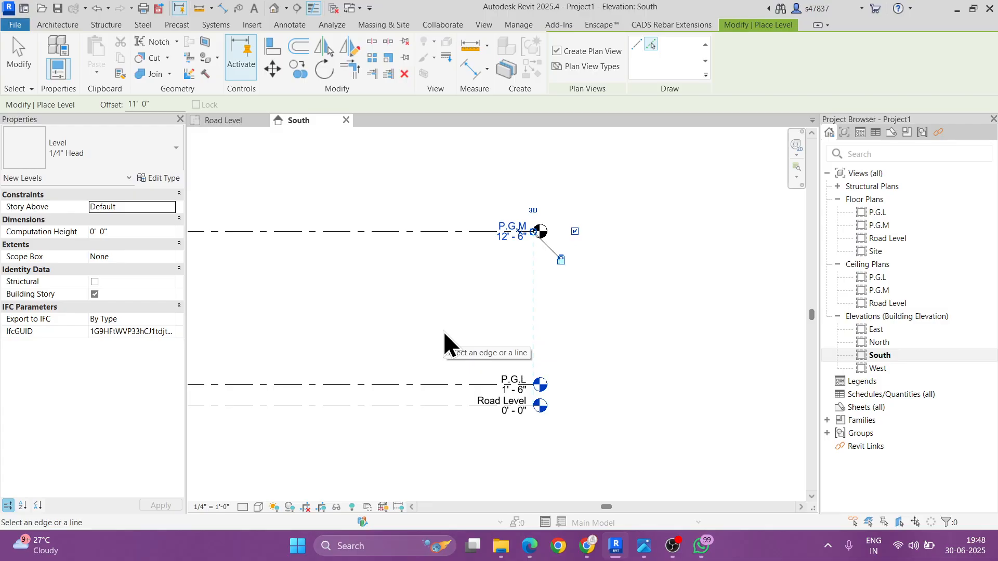
pyautogui.press('Escape')
pyautogui.press('Escape')
# Step: Rename the new level above P.G.L as GROUND FLOOR
pyautogui.click(504, 223)
pyautogui.click(505, 223)
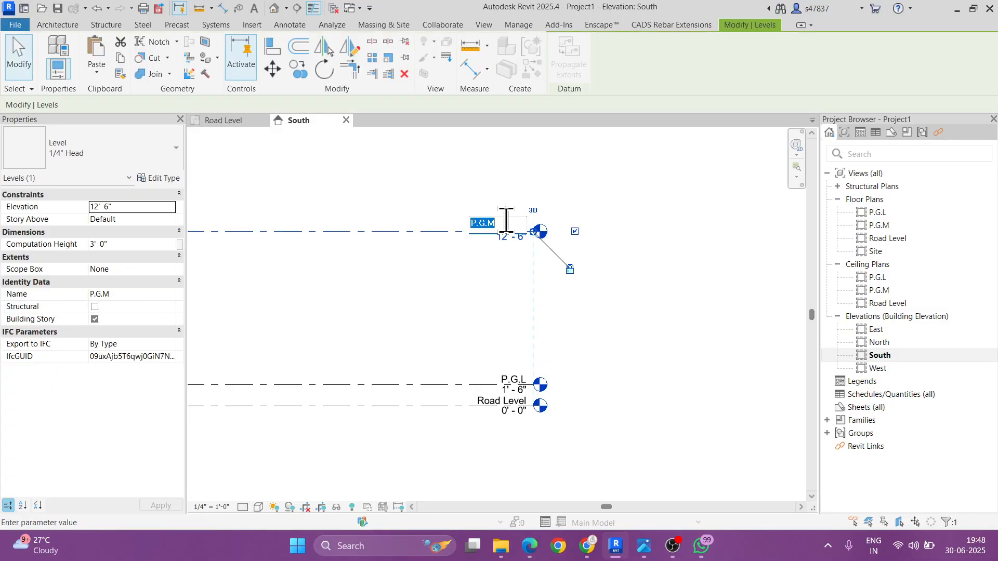
pyautogui.write('GROUND ')
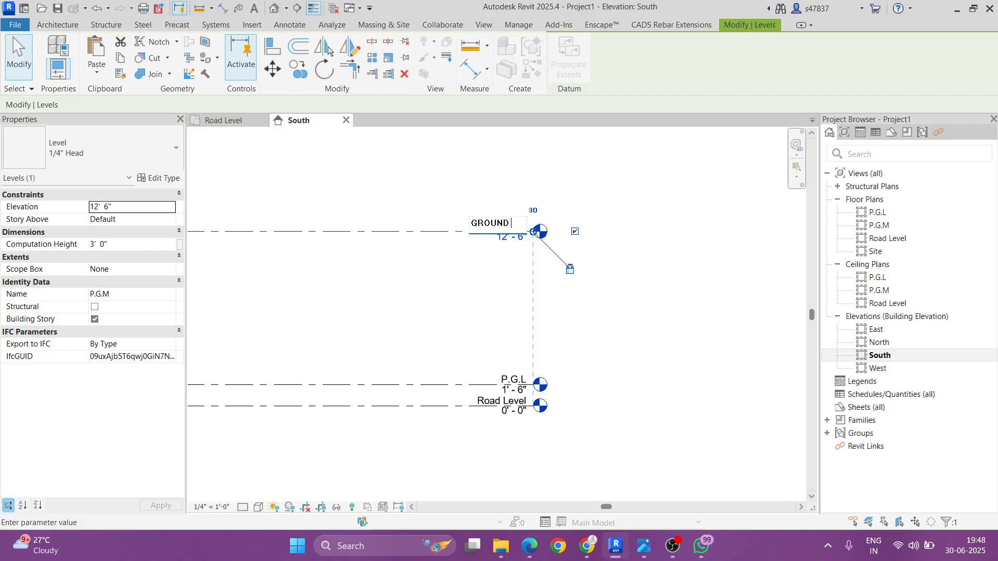
pyautogui.write('FLOOR')
pyautogui.press('Return')
pyautogui.click(473, 266)
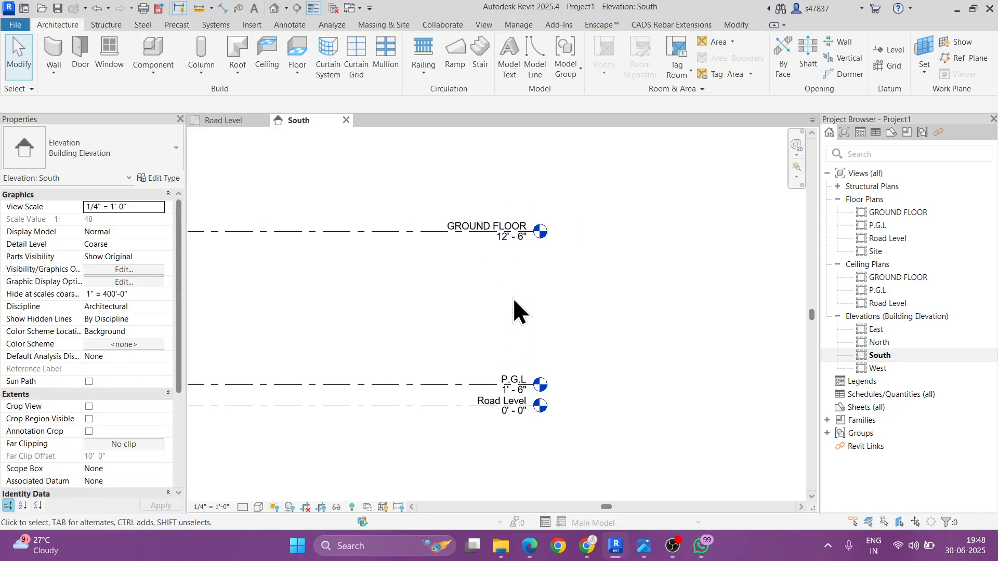
# Step: Set the GROUND FLOOR level's elevation to 3' 0"
pyautogui.doubleClick(511, 243)
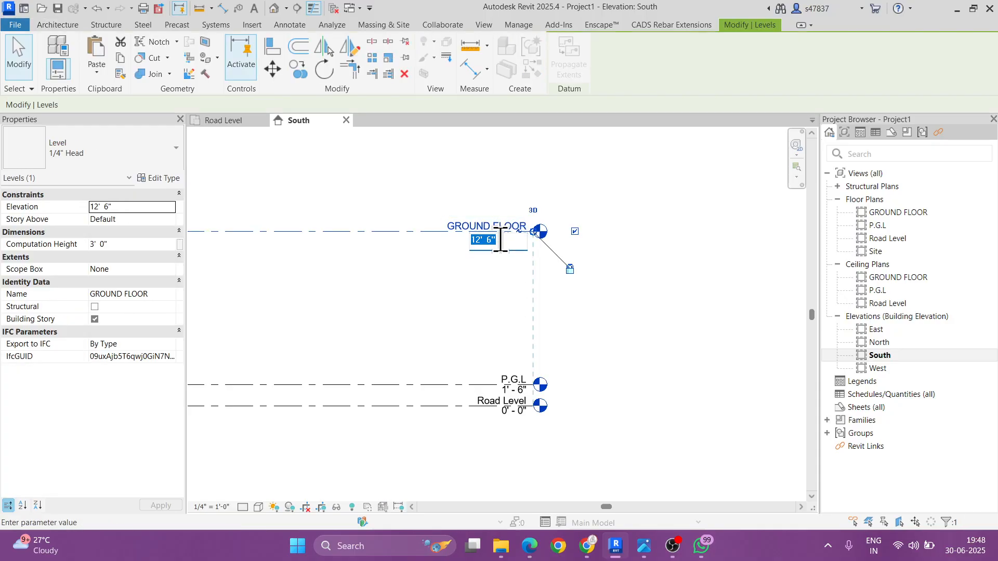
pyautogui.write('3')
pyautogui.press('Return')
pyautogui.click(500, 241)
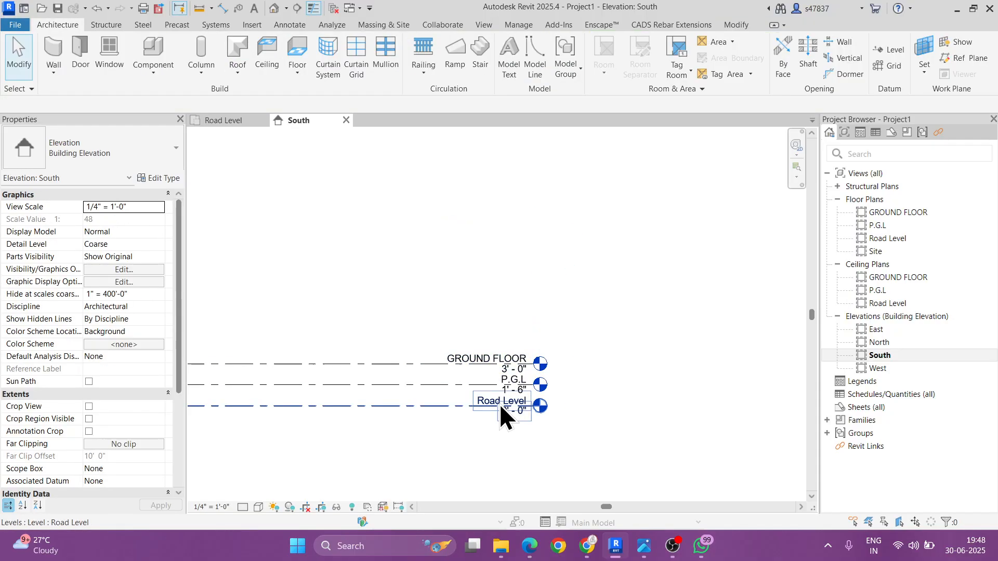
# Step: Add aligned dimensions from P.G.L up to GROUND FLOOR and from P.G.L down to Road Level
pyautogui.scroll(3, 499, 395)
pyautogui.click(223, 8)
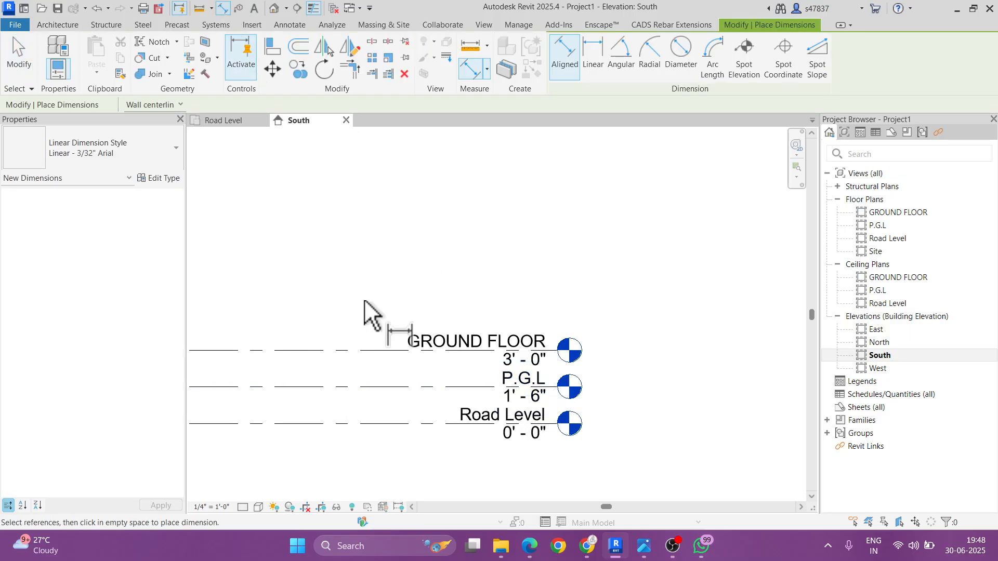
pyautogui.click(392, 387)
pyautogui.click(393, 352)
pyautogui.click(397, 311)
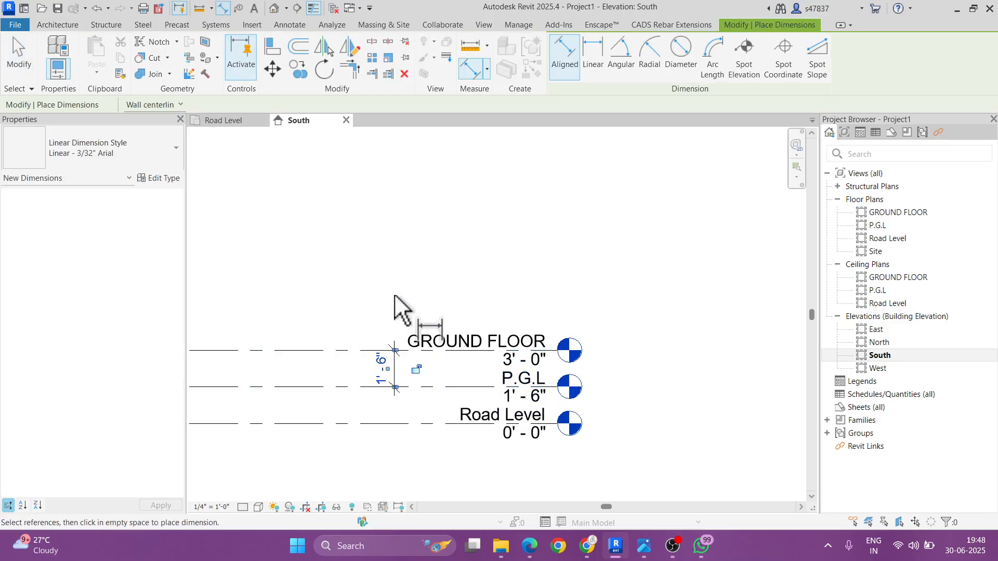
pyautogui.click(371, 388)
pyautogui.click(374, 424)
pyautogui.click(397, 432)
pyautogui.scroll(-3, 417, 420)
pyautogui.press('Escape')
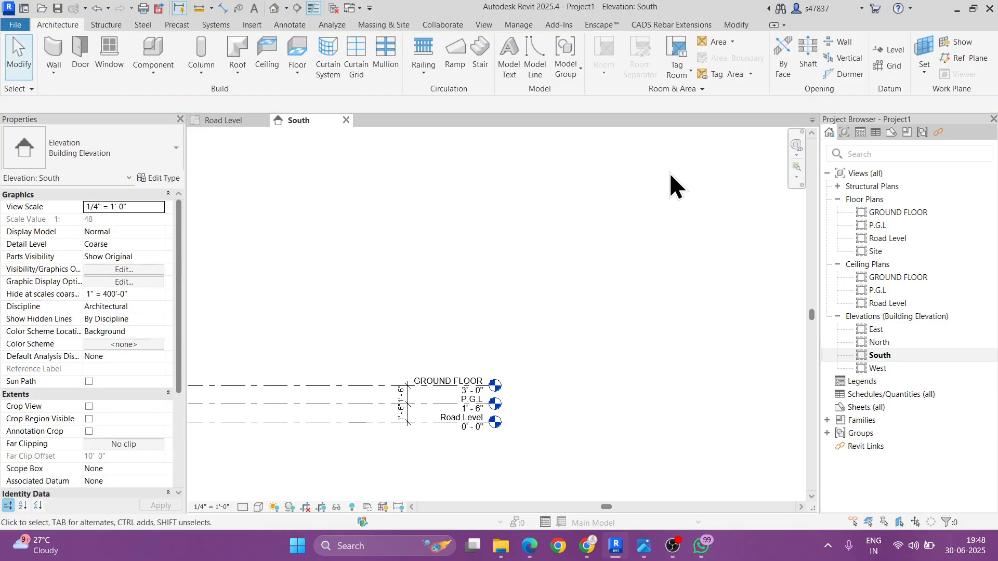
# Step: Create two levels with Pick Lines at 11' offsets, one above GROUND FLOOR and another above that new level
pyautogui.click(889, 50)
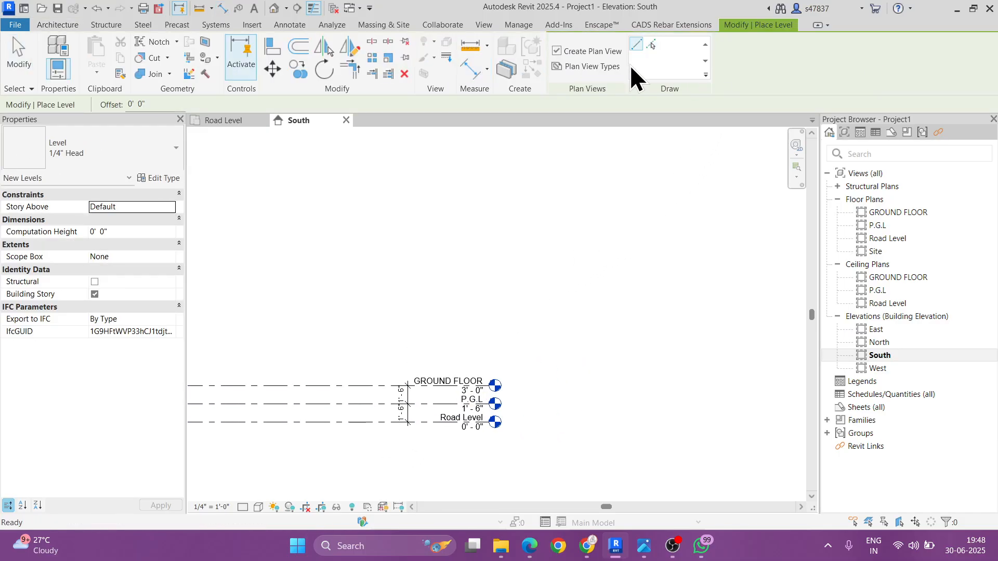
pyautogui.click(650, 45)
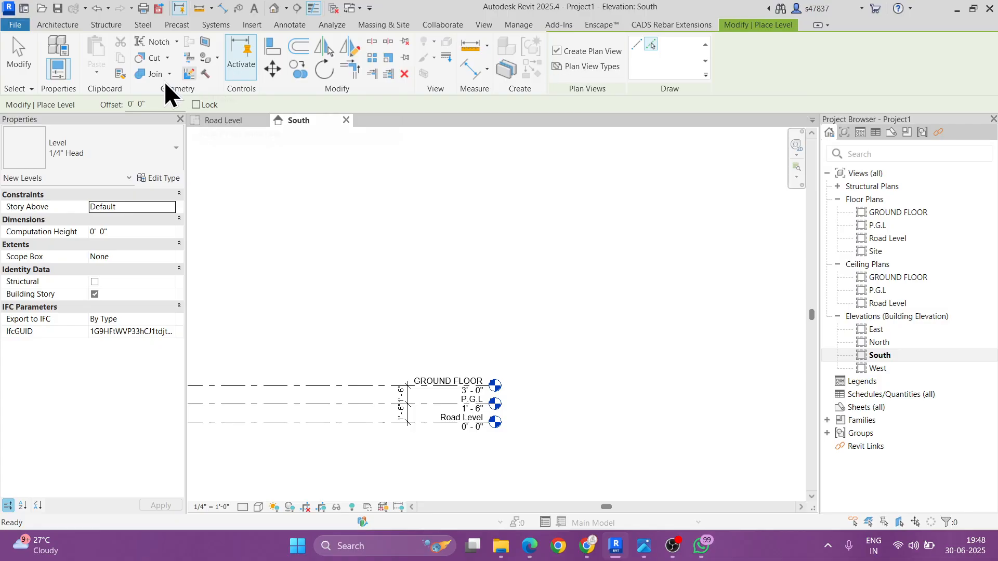
pyautogui.click(136, 105)
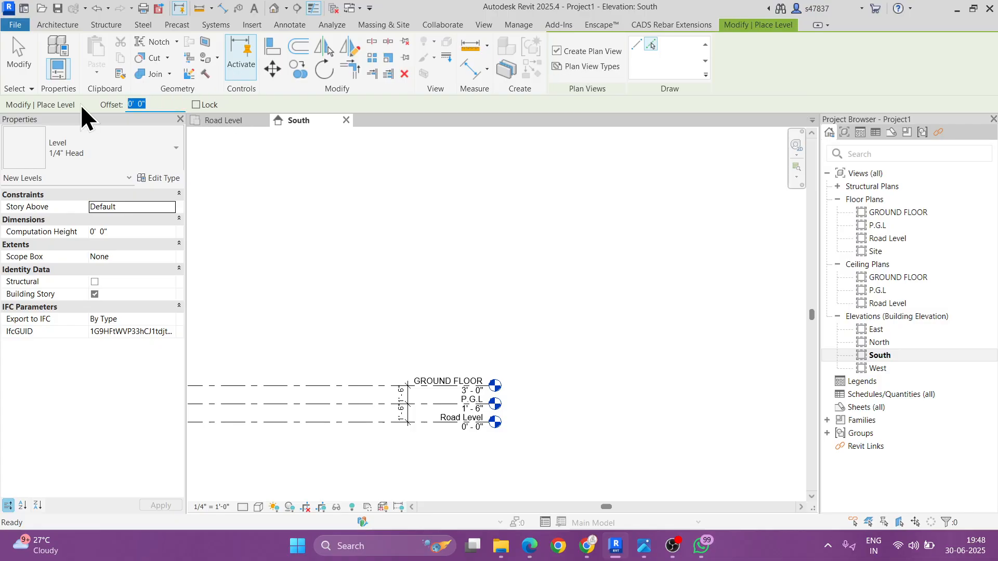
pyautogui.write('11')
pyautogui.scroll(-1, 263, 197)
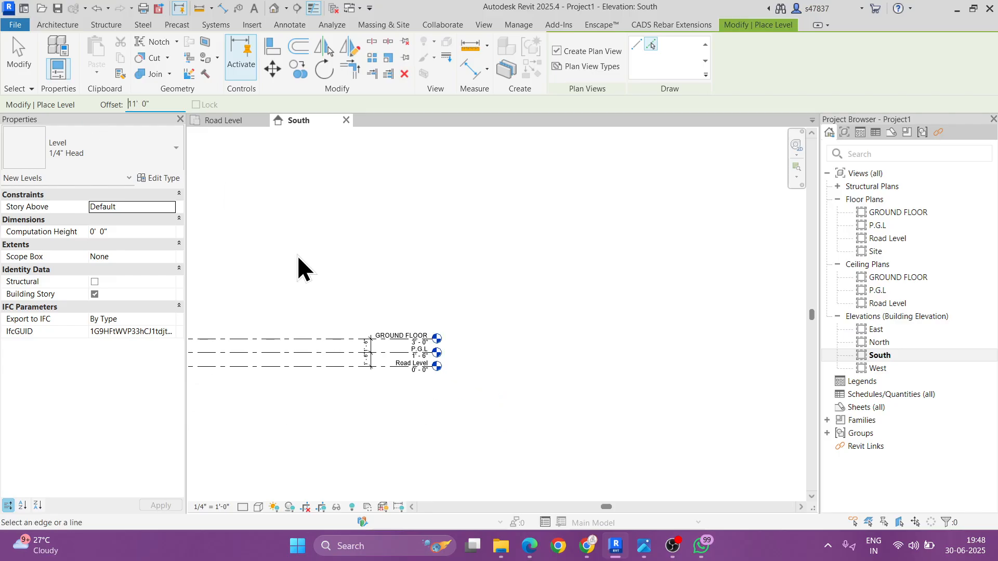
pyautogui.click(318, 340)
pyautogui.moveTo(357, 312); pyautogui.dragTo(423, 396, button='middle')
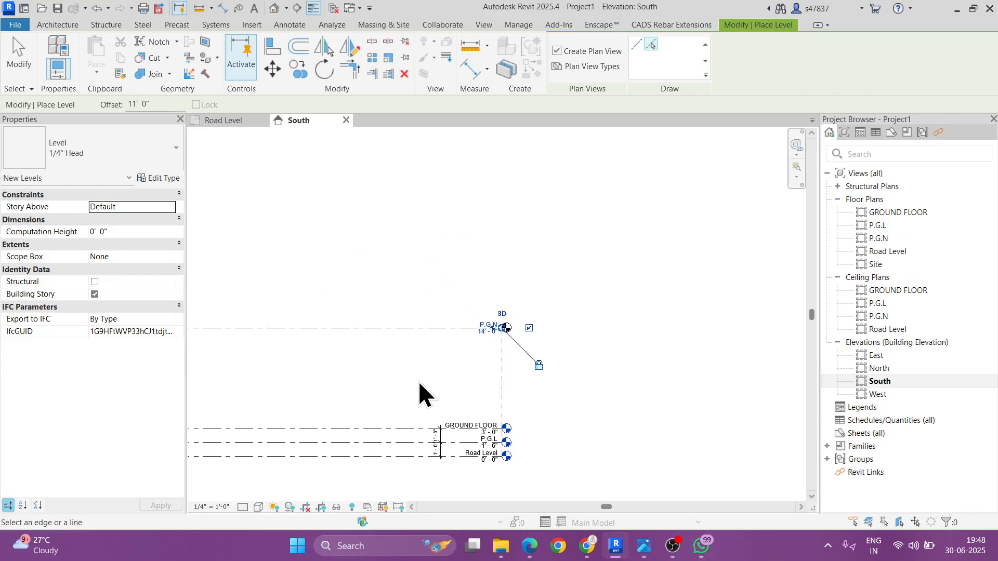
pyautogui.click(414, 326)
pyautogui.press('Escape')
pyautogui.press('Escape')
# Step: Rename the level directly above GROUND FLOOR as FIRST FLOOR
pyautogui.scroll(2, 461, 328)
pyautogui.click(441, 325)
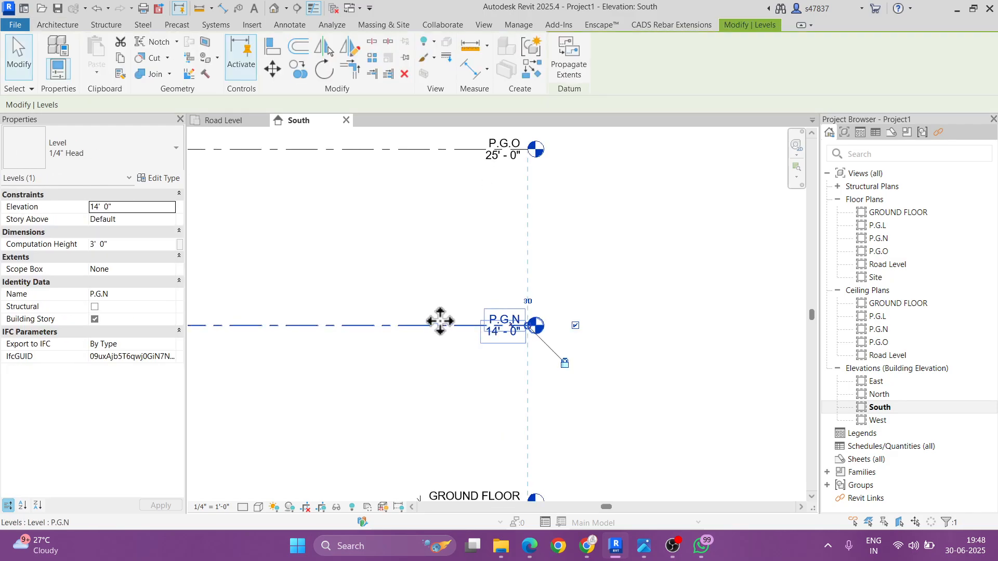
pyautogui.click(512, 315)
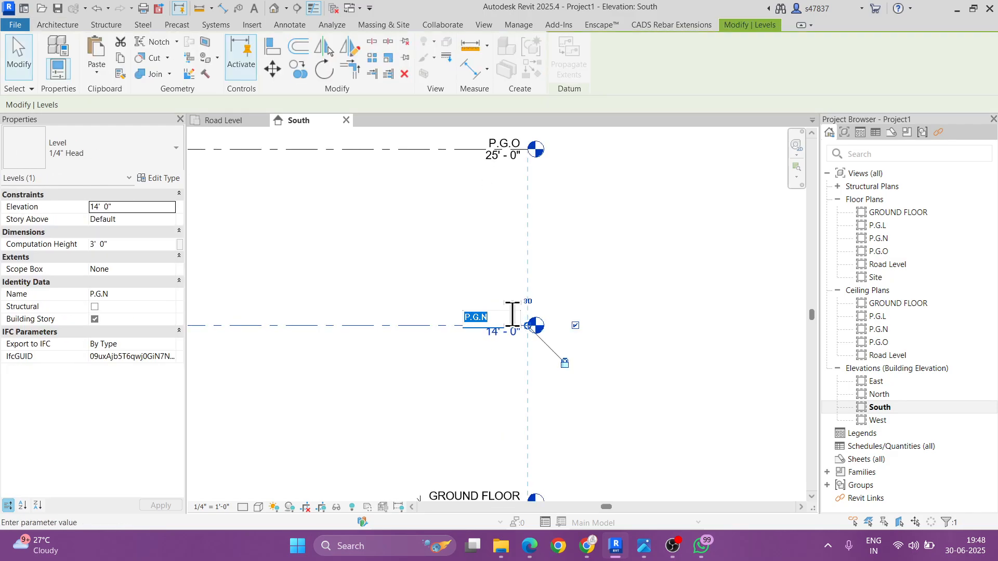
pyautogui.write('FIRST FLOOR')
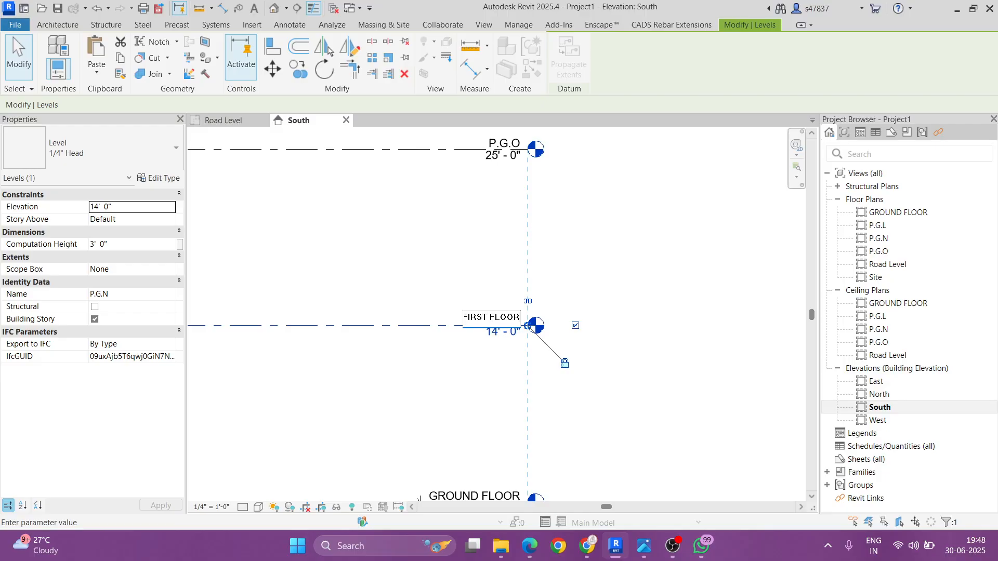
pyautogui.press('Return')
pyautogui.click(451, 251)
# Step: Rename the topmost level as TERRACE
pyautogui.click(502, 177)
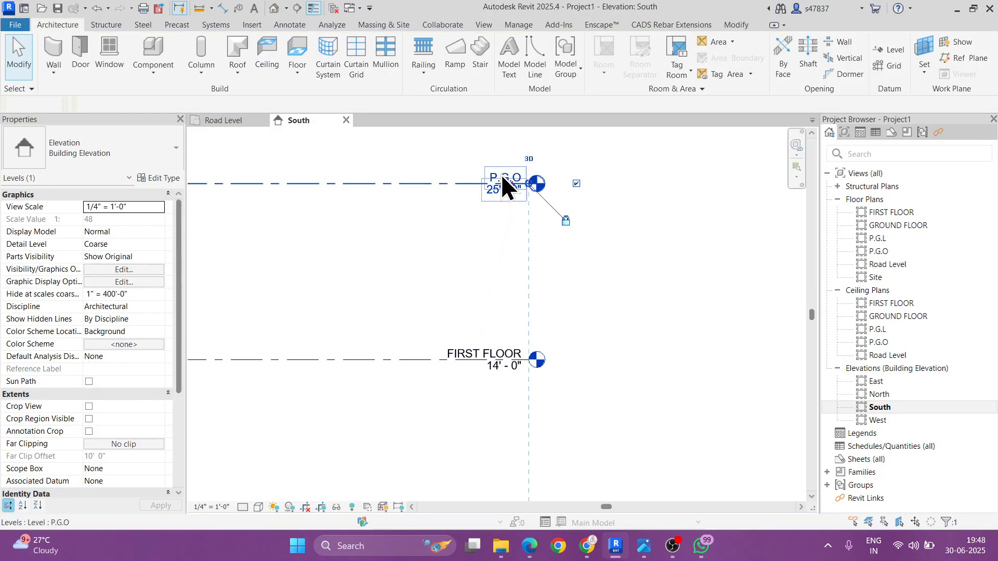
pyautogui.click(501, 177)
pyautogui.write('TERRACE')
pyautogui.press('Return')
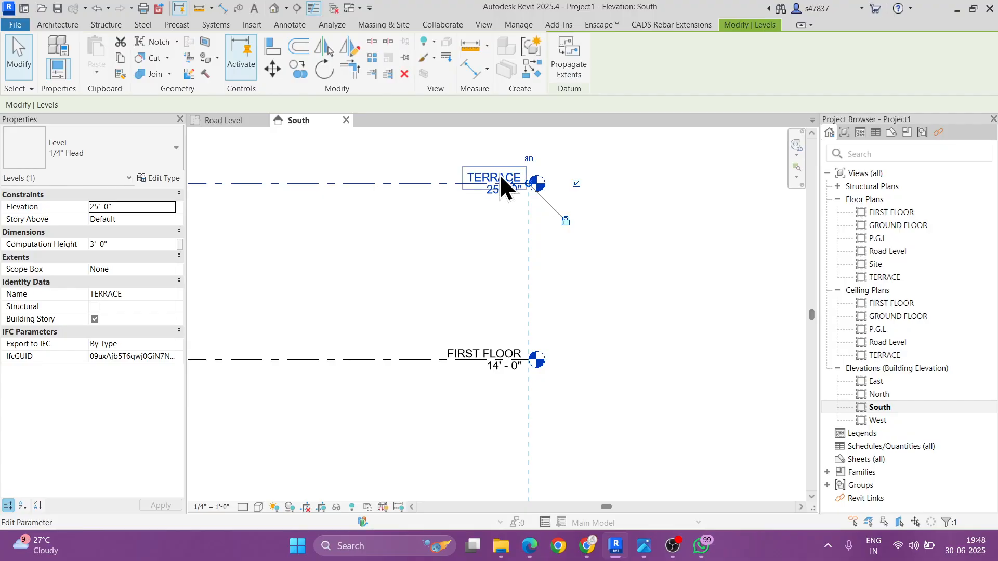
pyautogui.click(608, 281)
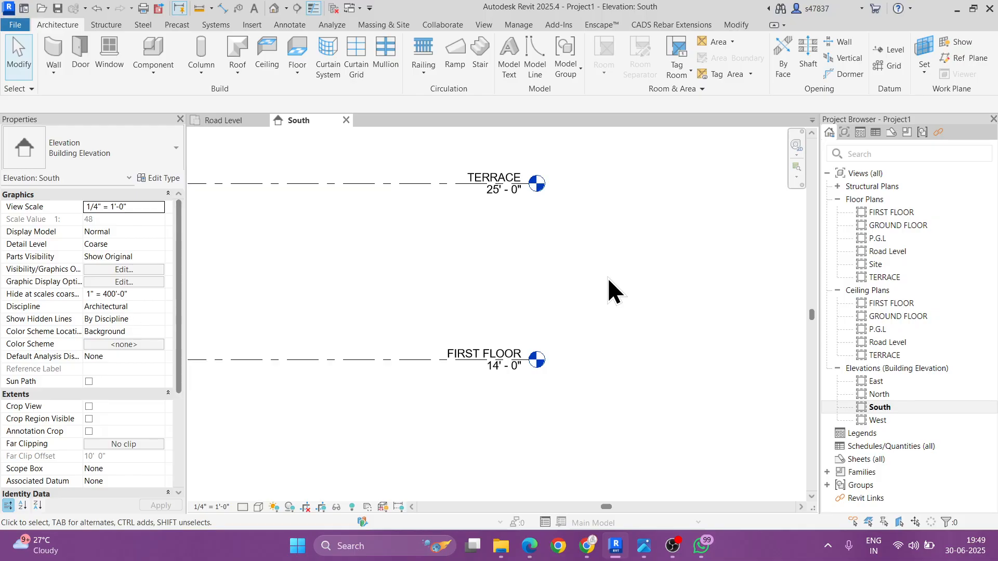
# Step: Add a chained aligned dimension through GROUND FLOOR, FIRST FLOOR and TERRACE, in line with the existing level dimensions
pyautogui.scroll(-4, 492, 285)
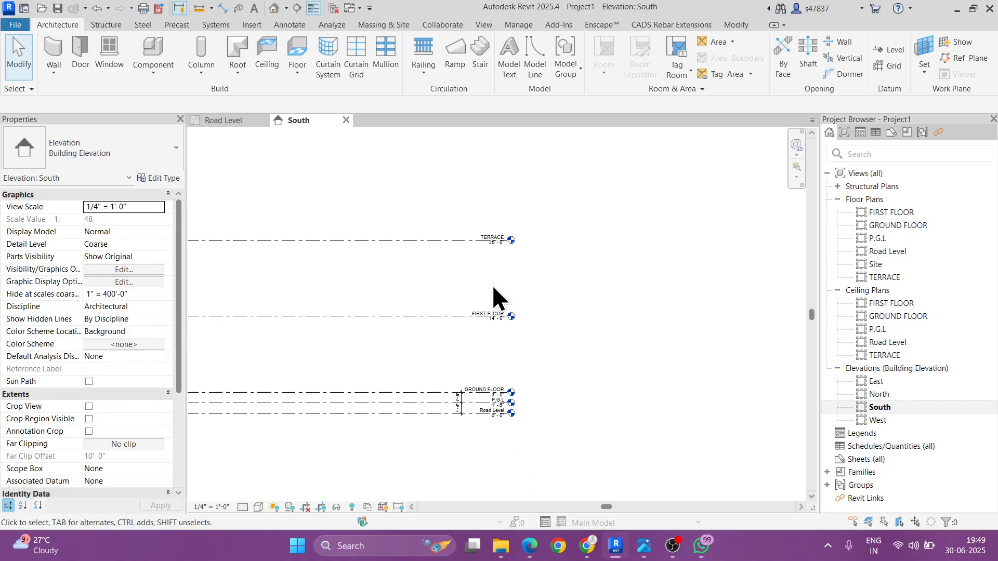
pyautogui.click(224, 8)
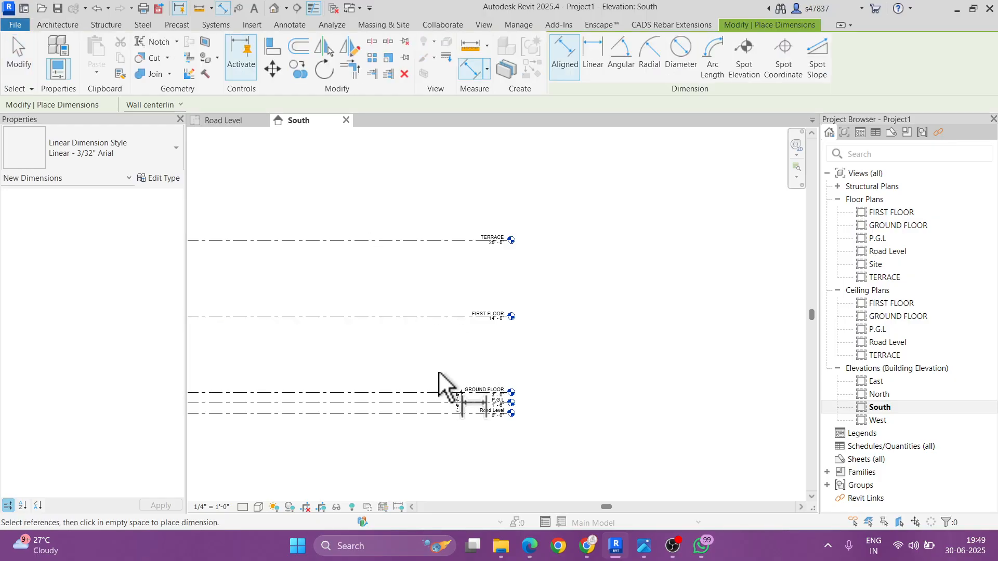
pyautogui.click(435, 393)
pyautogui.click(455, 316)
pyautogui.click(453, 243)
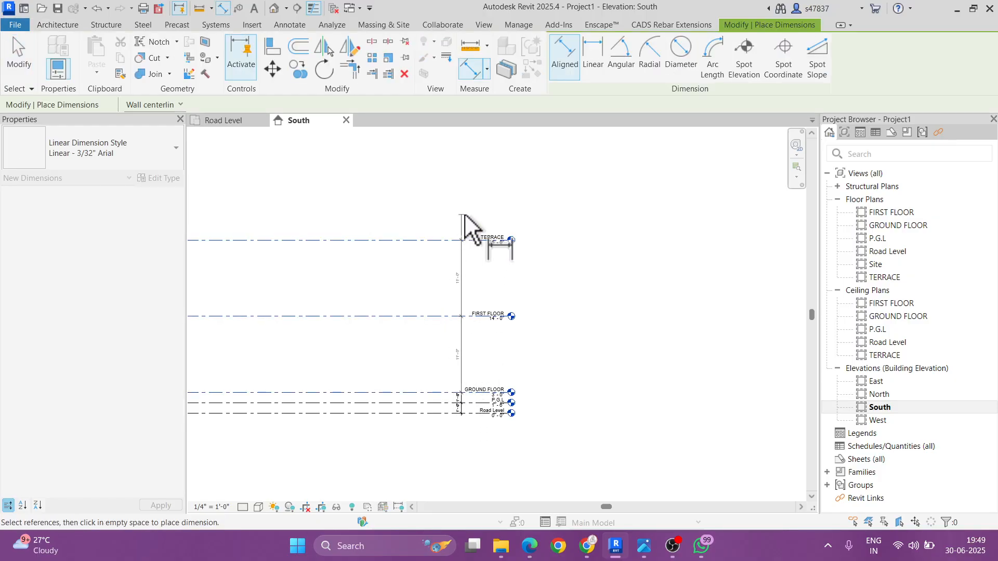
pyautogui.click(463, 214)
pyautogui.press('Escape')
pyautogui.press('Escape')
pyautogui.scroll(3, 451, 355)
pyautogui.moveTo(514, 354); pyautogui.dragTo(580, 354, button='middle')
pyautogui.scroll(1, 547, 385)
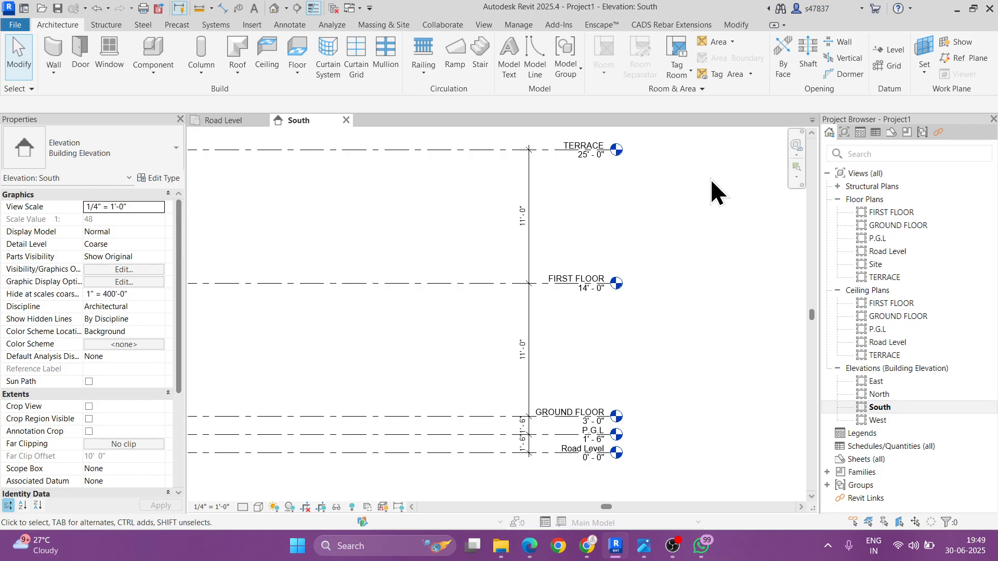
# Step: Open the GROUND FLOOR plan, start an architectural wall and duplicate the Generic - 8" type as WALL 9"
pyautogui.doubleClick(881, 226)
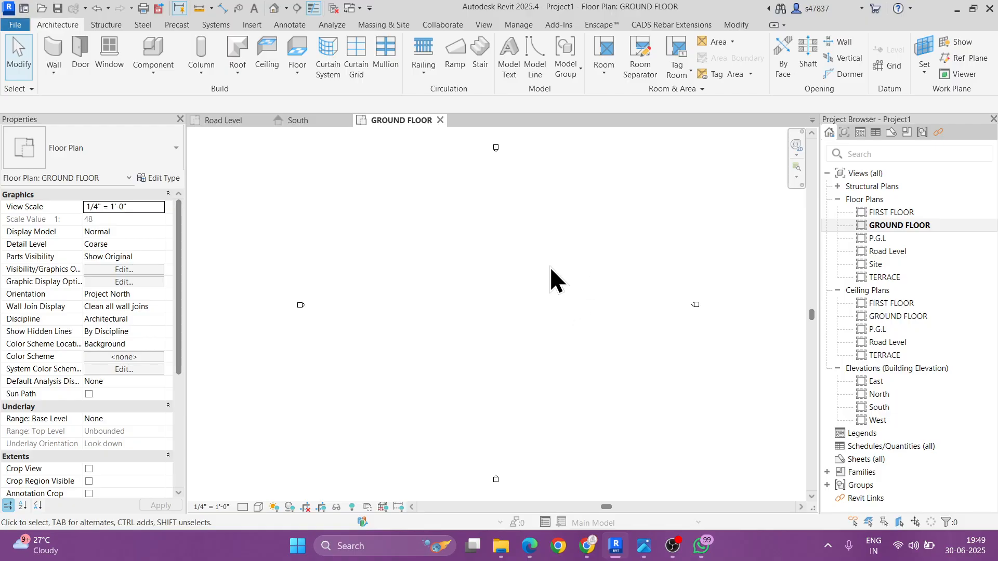
pyautogui.click(57, 71)
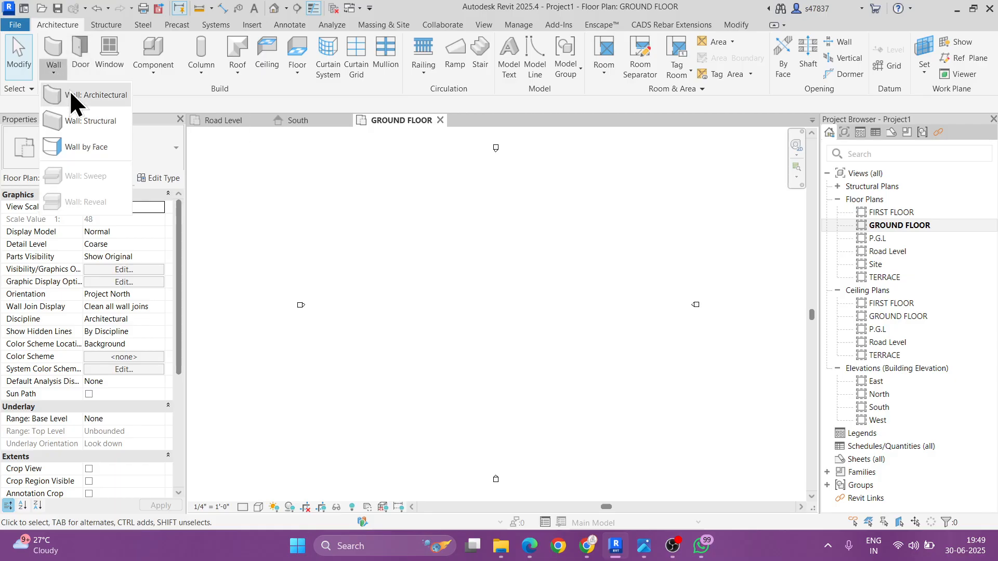
pyautogui.click(158, 177)
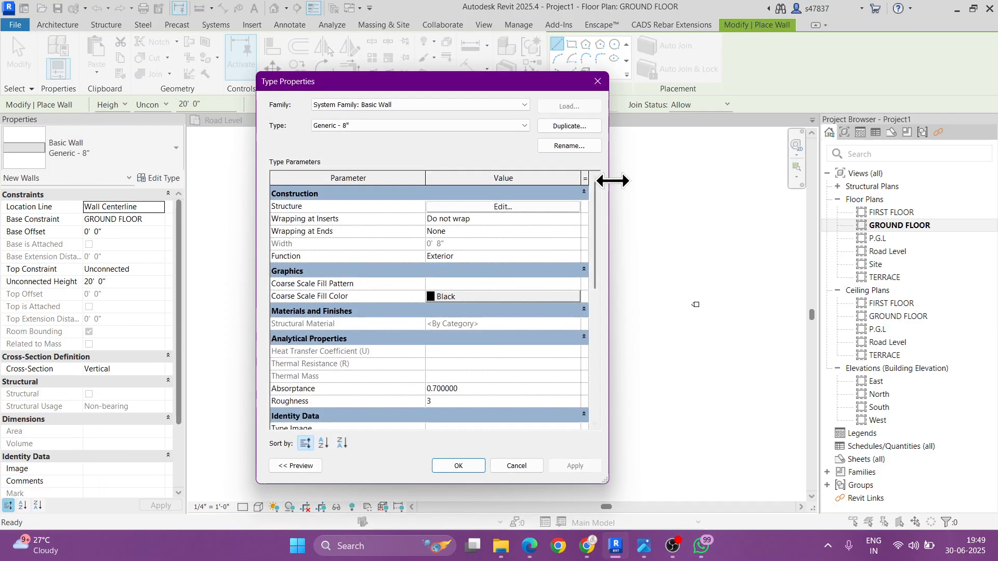
pyautogui.click(569, 126)
pyautogui.write('WALL')
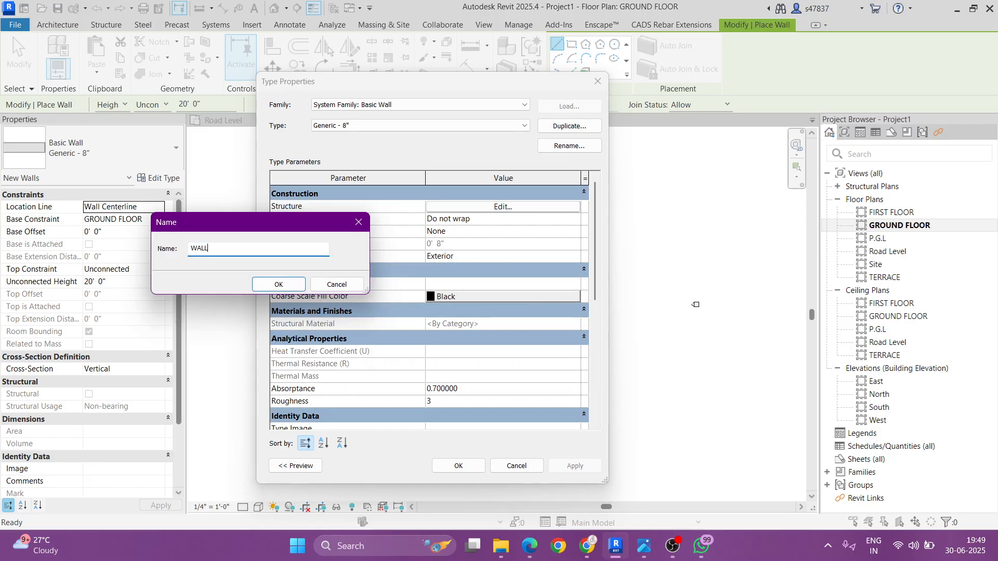
pyautogui.write(' 9"')
pyautogui.press('Return')
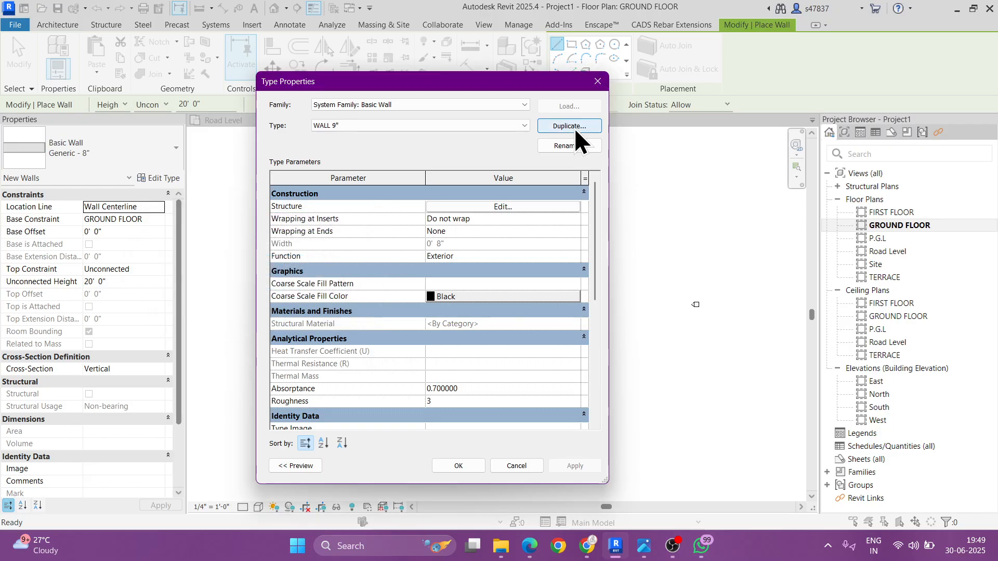
# Step: Set the structure layer thickness of the WALL 9" type to 9" and accept the type properties
pyautogui.click(516, 208)
pyautogui.click(451, 215)
pyautogui.write('9"')
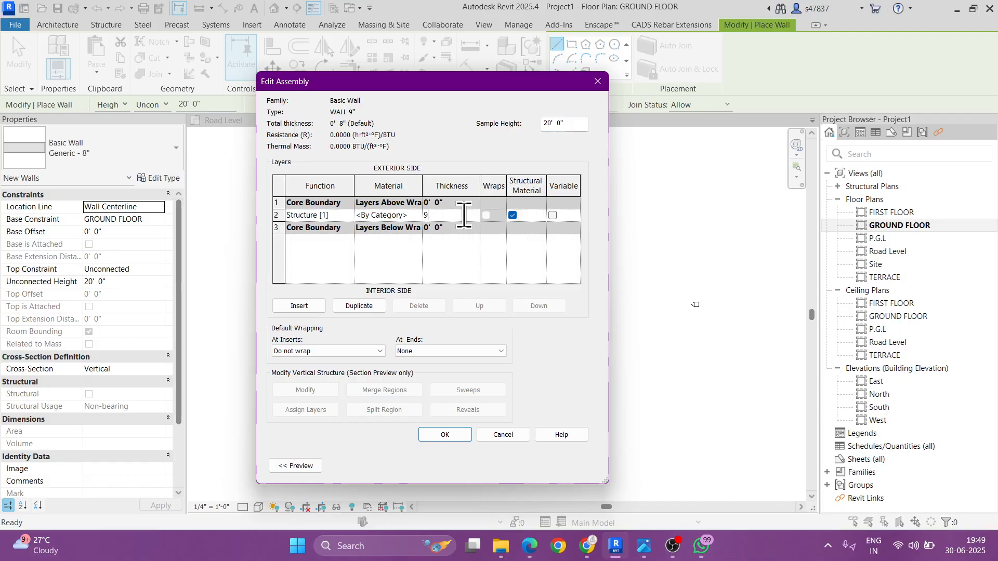
pyautogui.press('Tab')
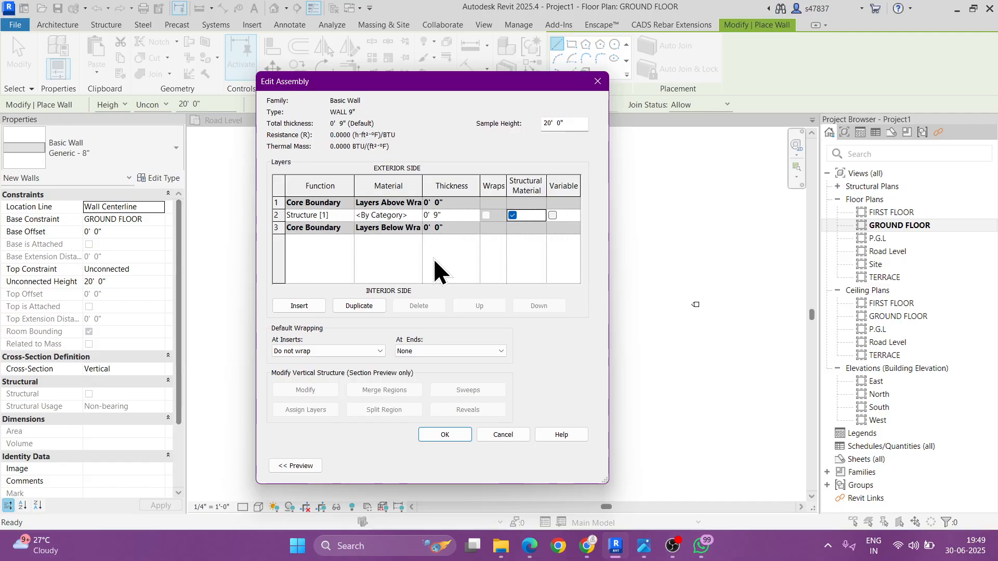
pyautogui.click(445, 435)
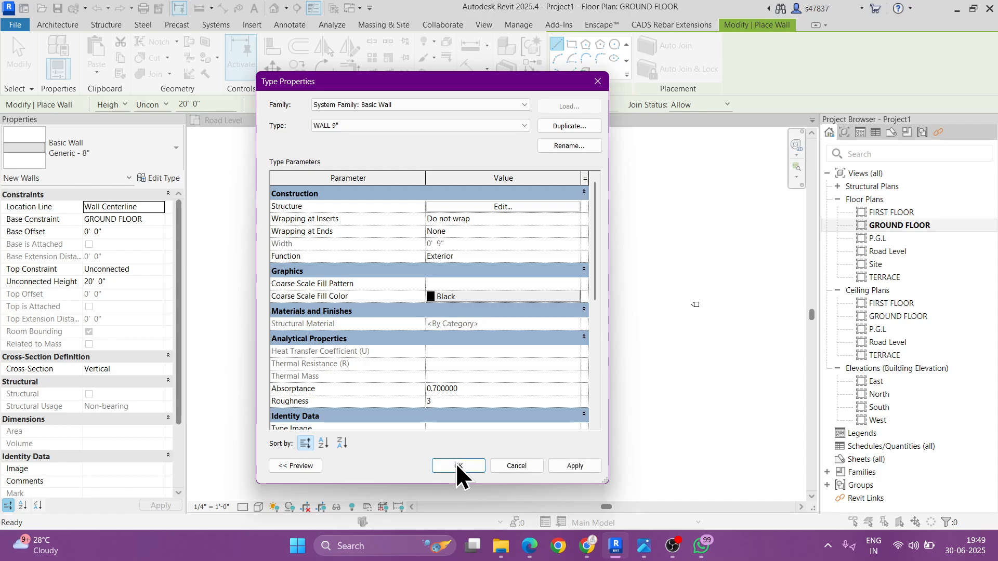
pyautogui.click(457, 466)
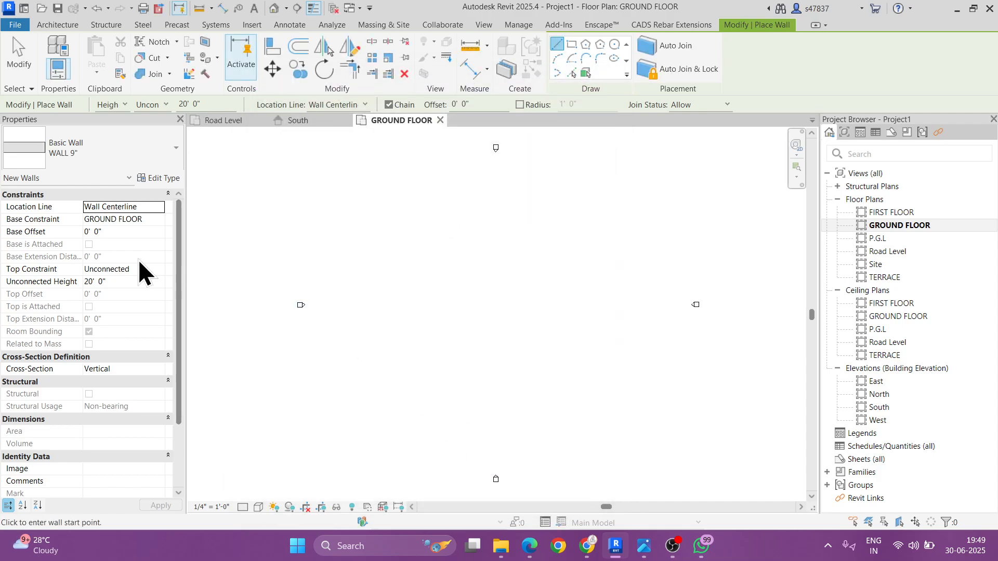
# Step: Draw a rectangle of walls about 36'-3" by 47'-9" overall, with the top constraint up to level FIRST FLOOR
pyautogui.click(145, 269)
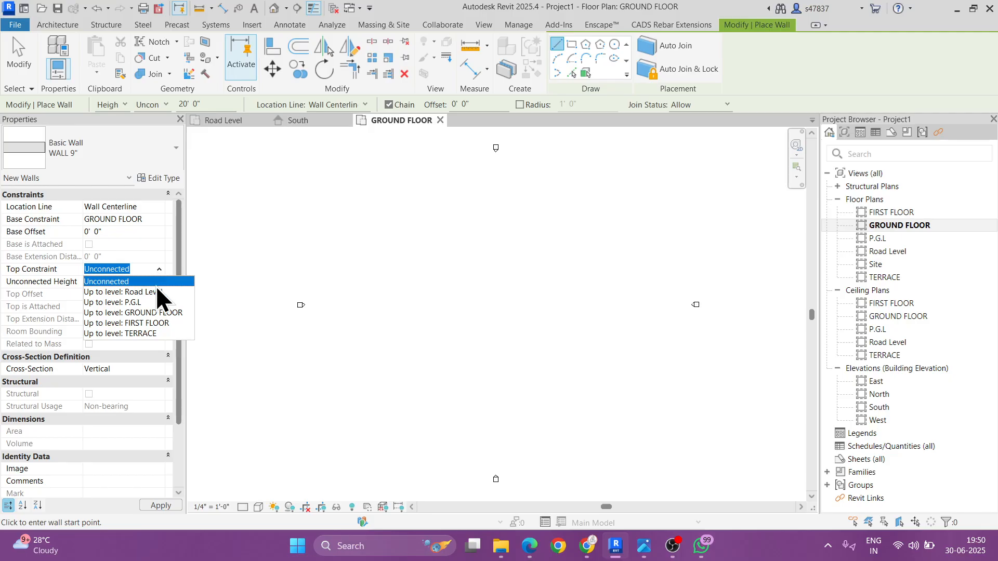
pyautogui.click(145, 323)
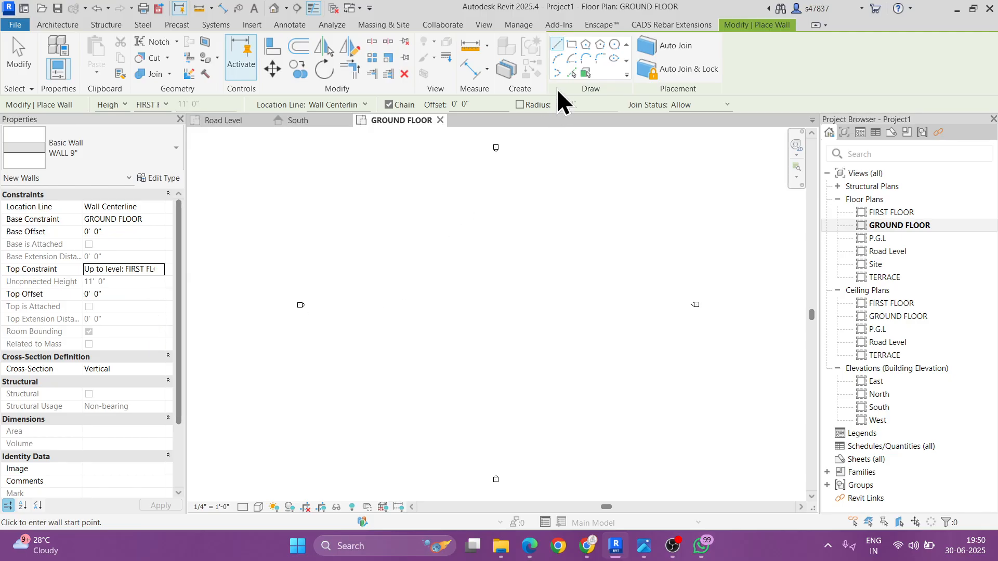
pyautogui.click(571, 46)
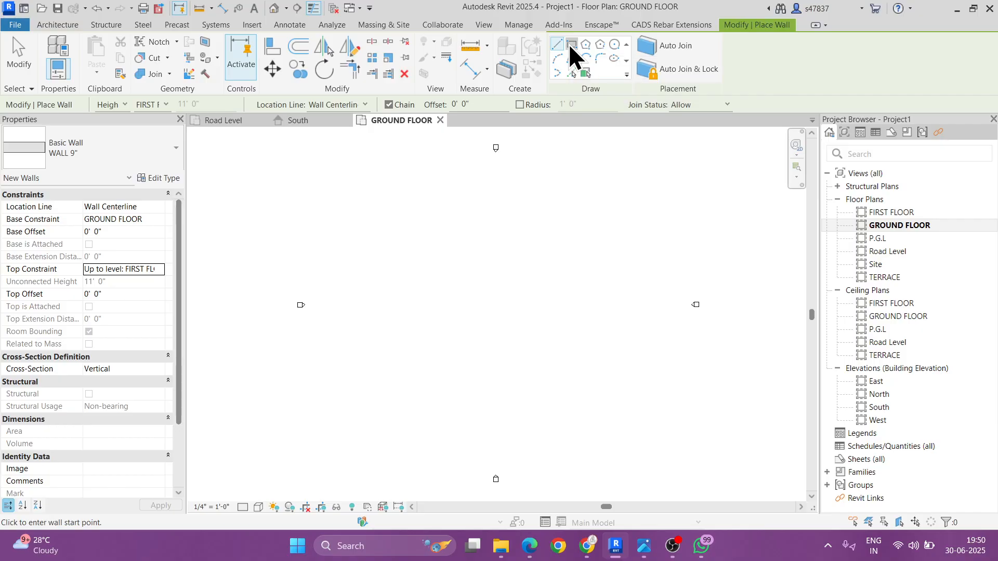
pyautogui.click(411, 228)
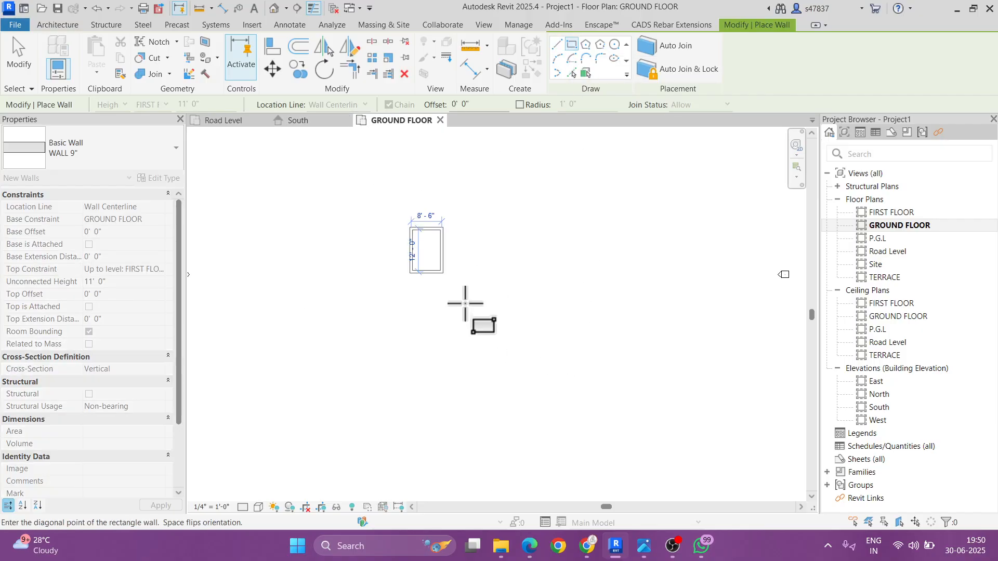
pyautogui.press('Escape')
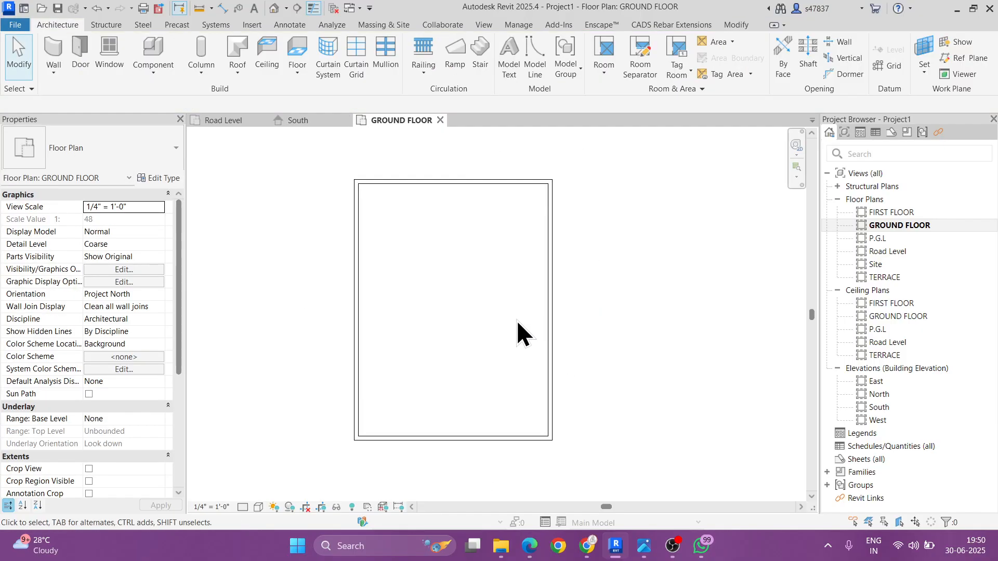
pyautogui.scroll(3, 463, 275)
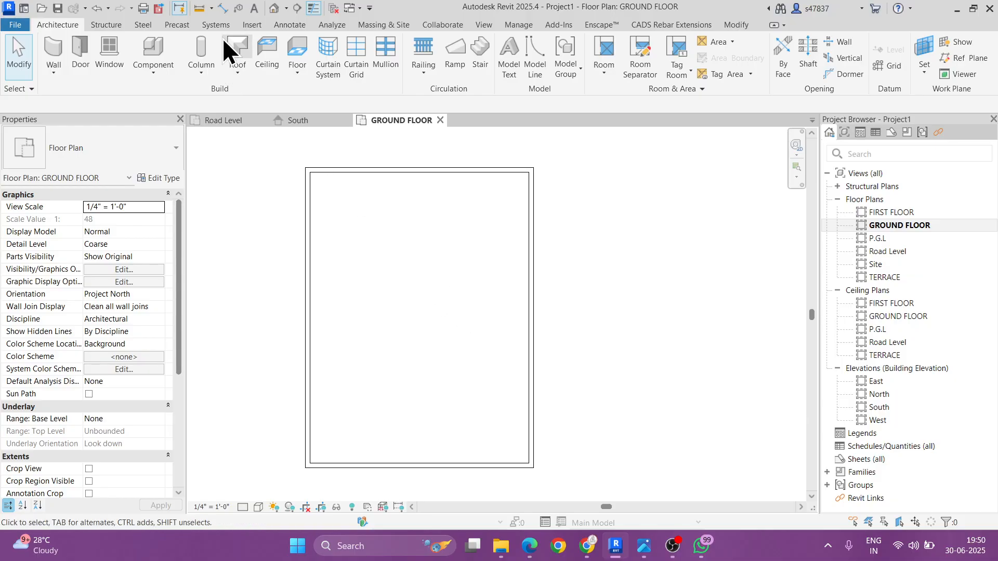
# Step: Add aligned dimensions to the outer wall faces for the overall width and depth, and set the view scale to 1/8" = 1'-0"
pyautogui.click(224, 9)
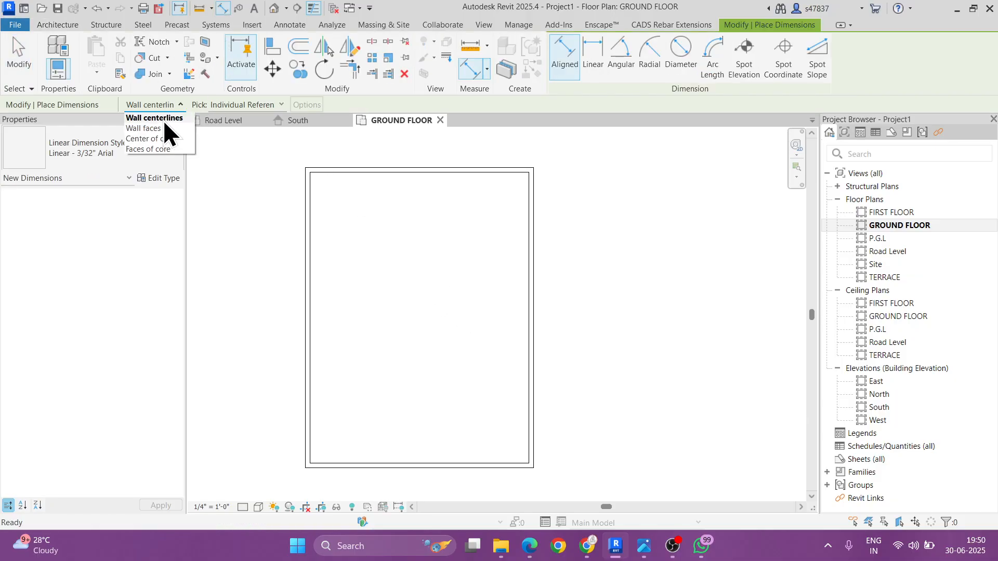
pyautogui.click(307, 217)
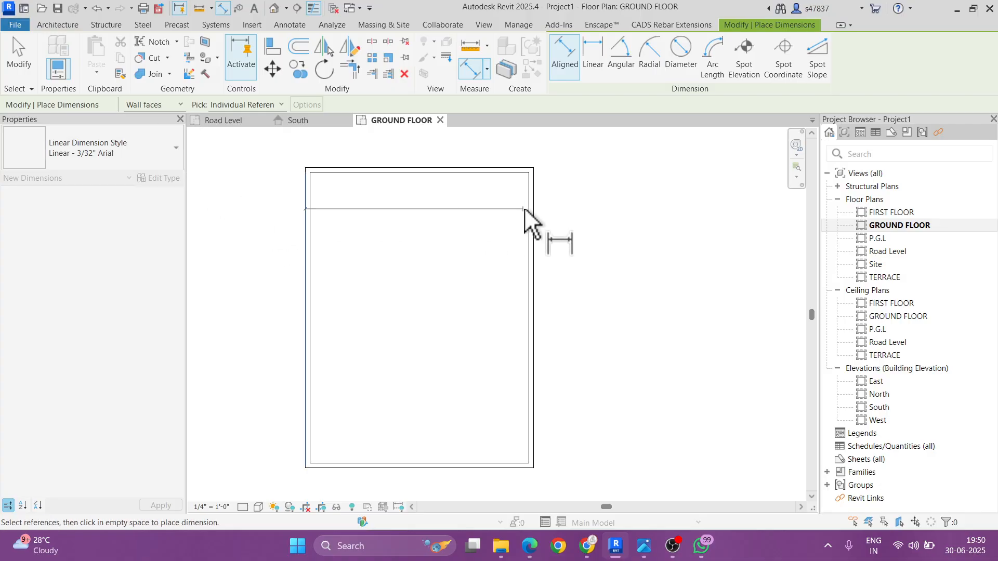
pyautogui.click(535, 211)
pyautogui.click(488, 151)
pyautogui.click(334, 167)
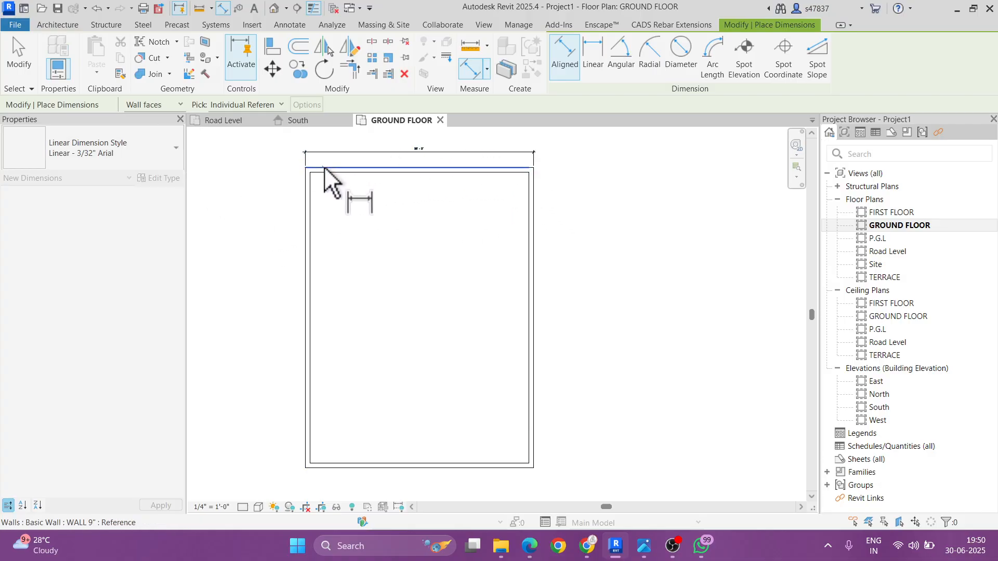
pyautogui.press('Escape')
pyautogui.press('Escape')
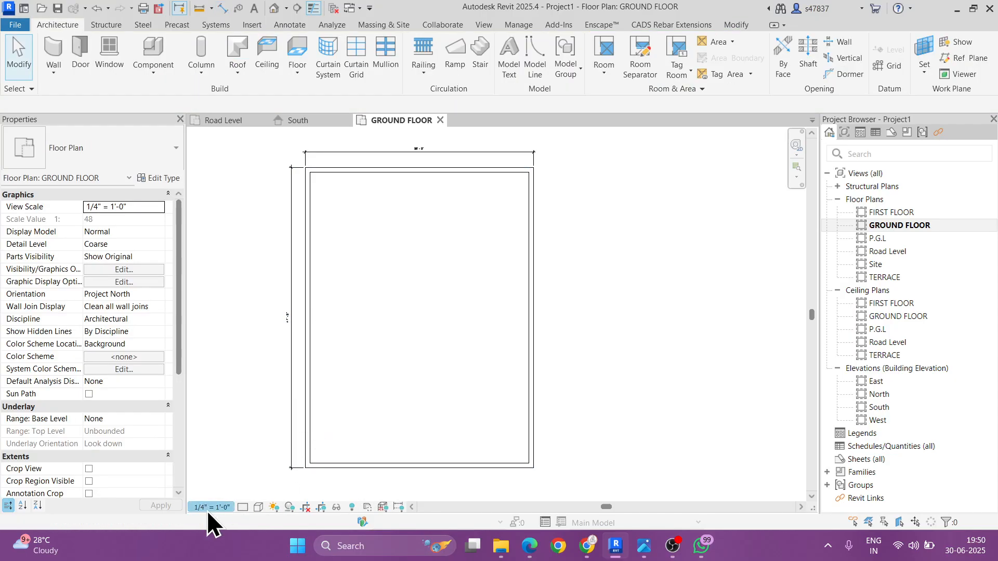
pyautogui.click(210, 507)
pyautogui.click(227, 264)
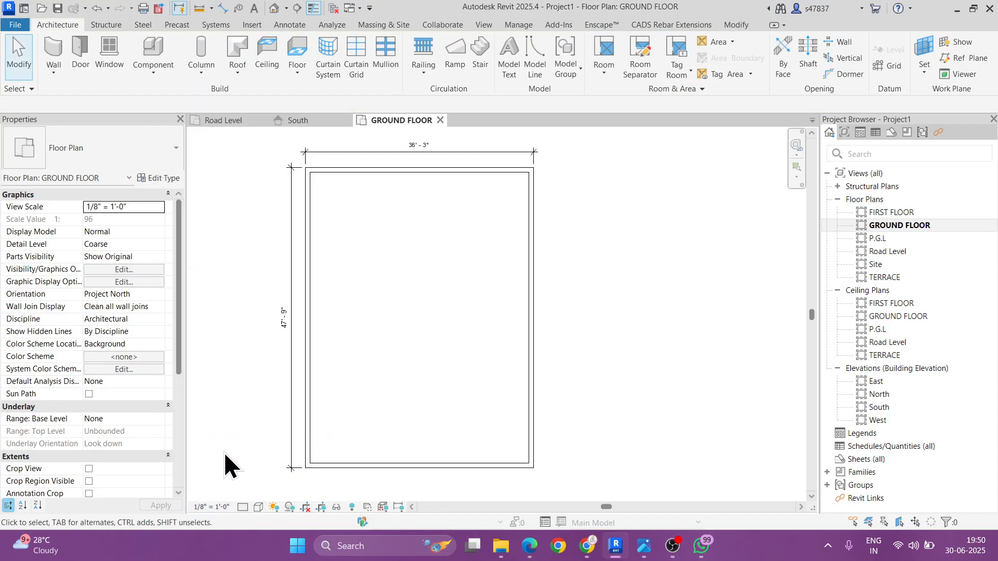
# Step: Check the reference plan image and set the overall width to 1070 cm by moving the right-hand wall
pyautogui.click(528, 218)
pyautogui.click(417, 145)
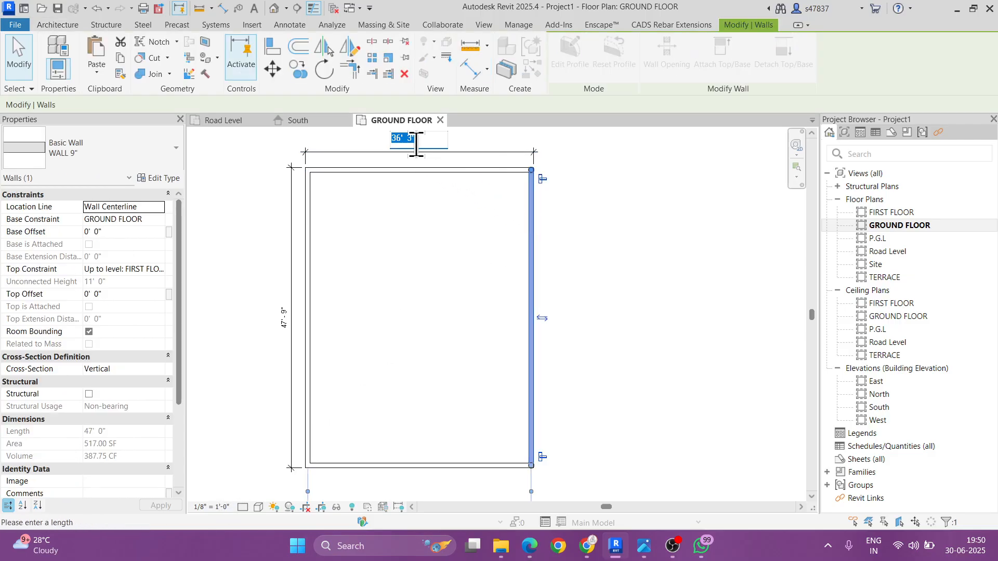
pyautogui.hotkey('alt', 'Tab')
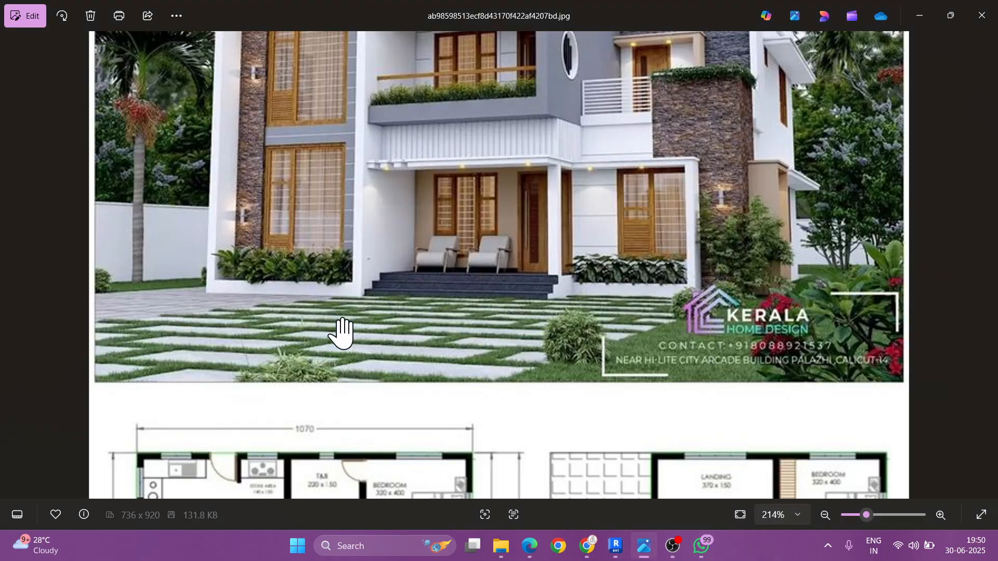
pyautogui.click(919, 16)
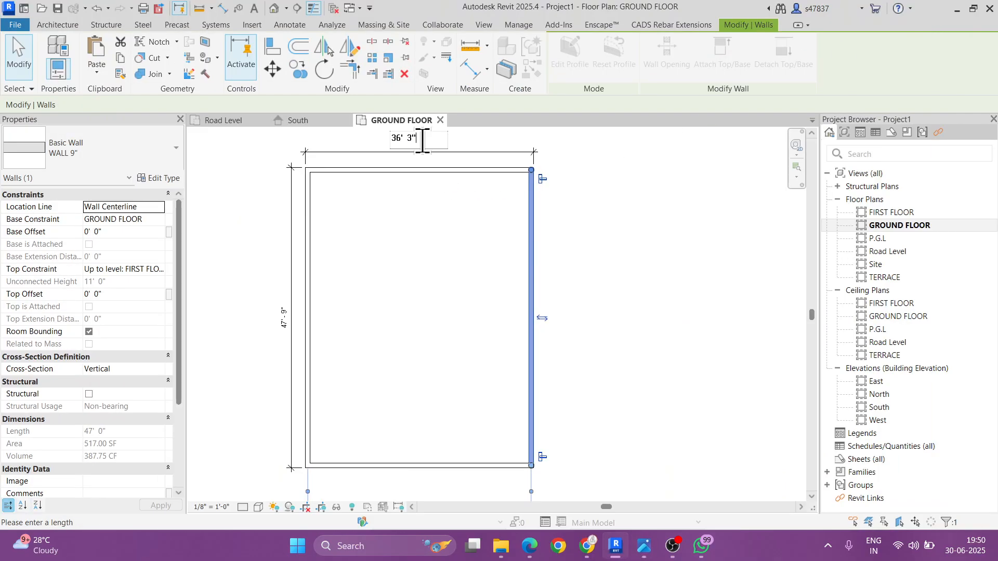
pyautogui.write('1070CM')
pyautogui.press('Return')
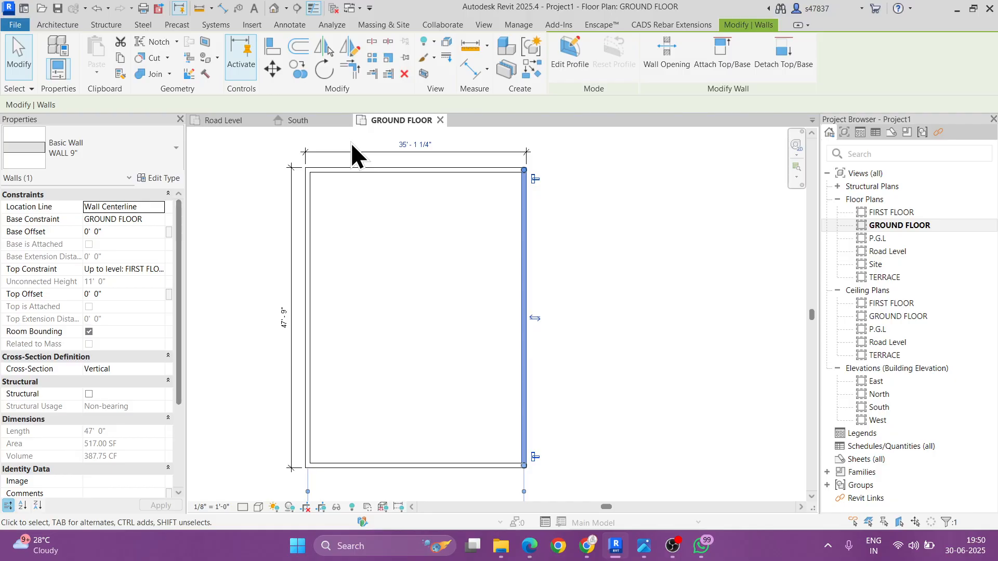
# Step: Round the overall width of the wall rectangle up to 36' by moving the right-hand wall
pyautogui.click(416, 145)
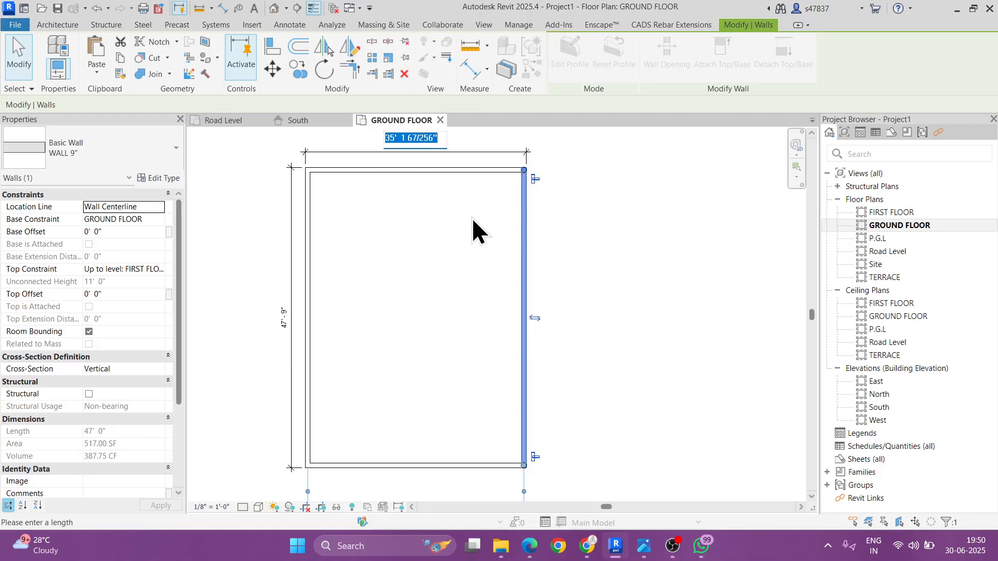
pyautogui.write('36')
pyautogui.press('Return')
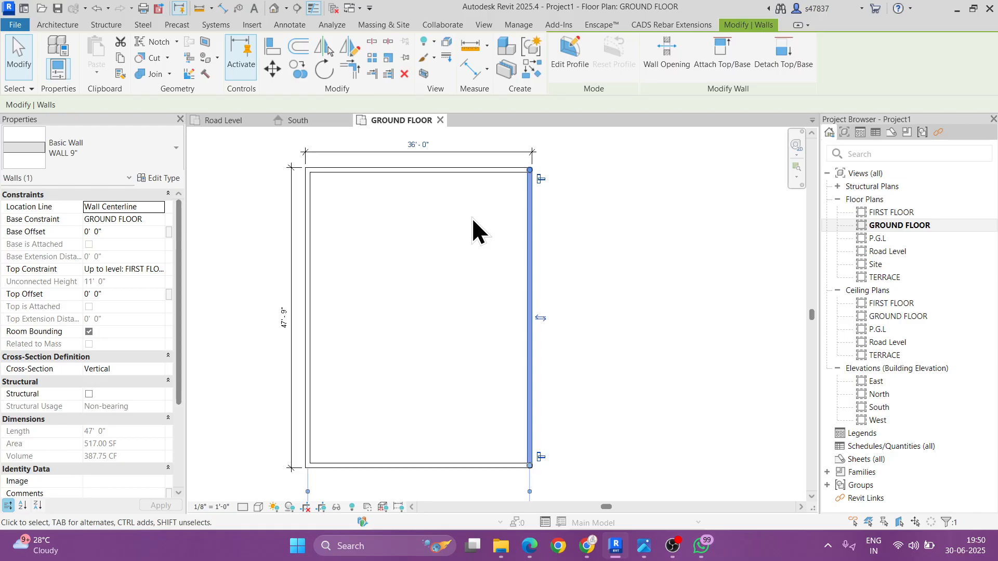
pyautogui.press('Escape')
# Step: Look up the overall depth on the reference floor plan image and set the wall rectangle's depth to 1130 cm by moving the bottom wall
pyautogui.hotkey('alt', 'Tab')
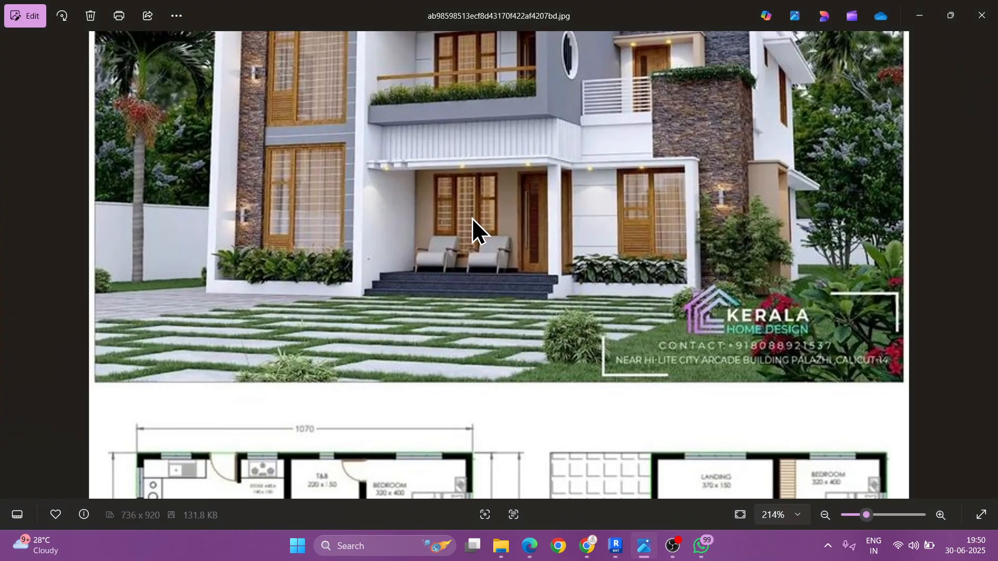
pyautogui.scroll(-3, 472, 219)
pyautogui.moveTo(456, 362); pyautogui.dragTo(453, 275)
pyautogui.moveTo(311, 384); pyautogui.dragTo(307, 325)
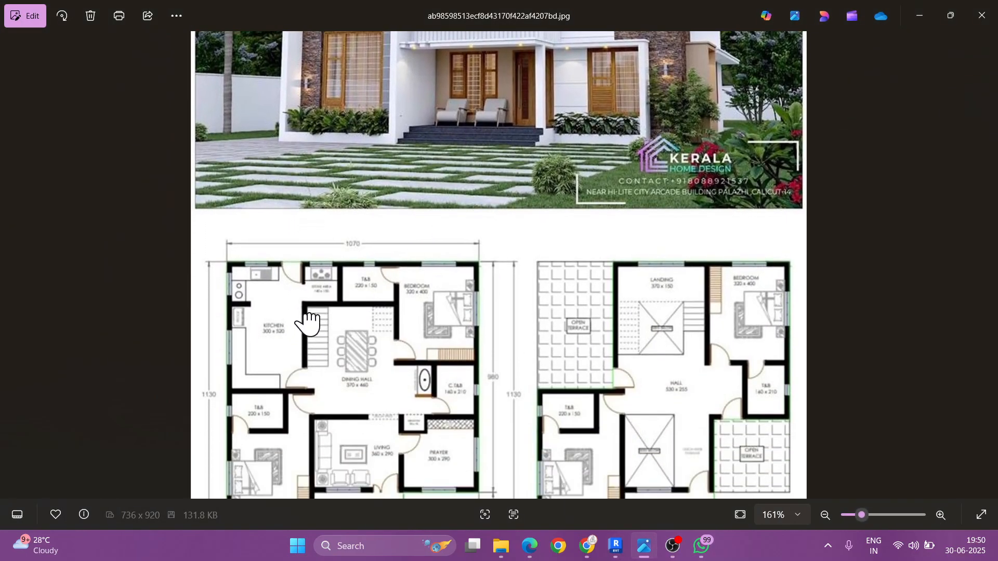
pyautogui.hotkey('alt', 'Tab')
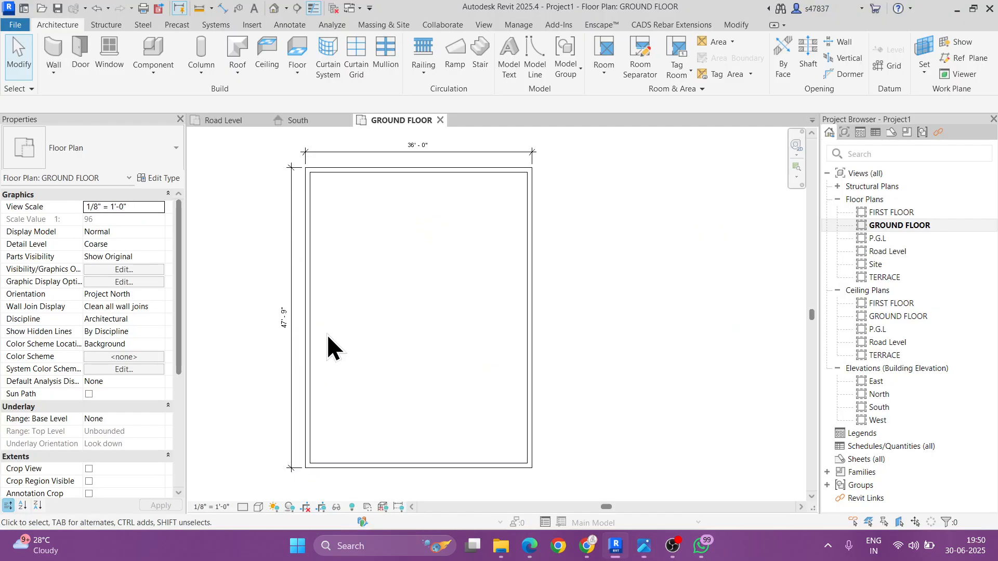
pyautogui.click(381, 464)
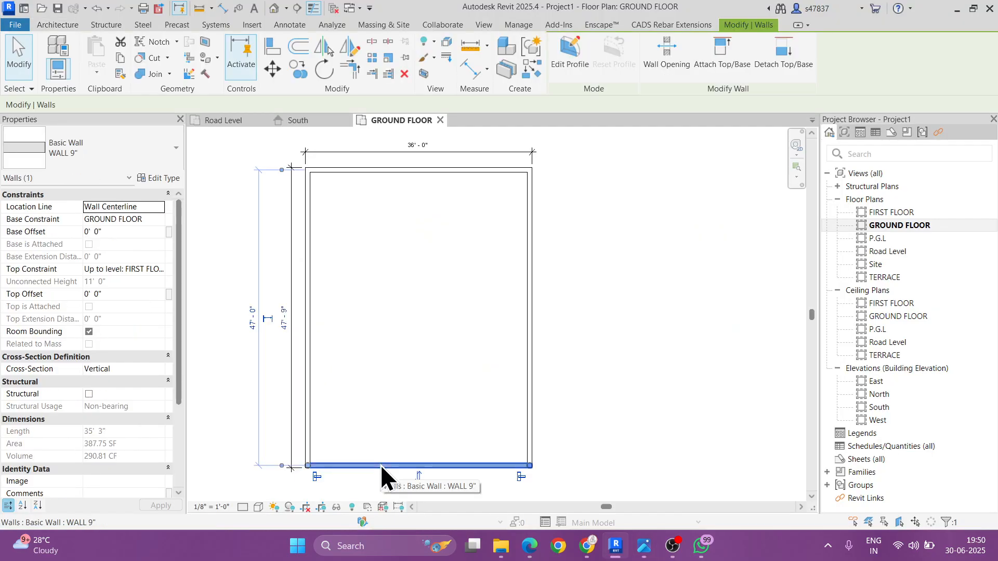
pyautogui.click(283, 326)
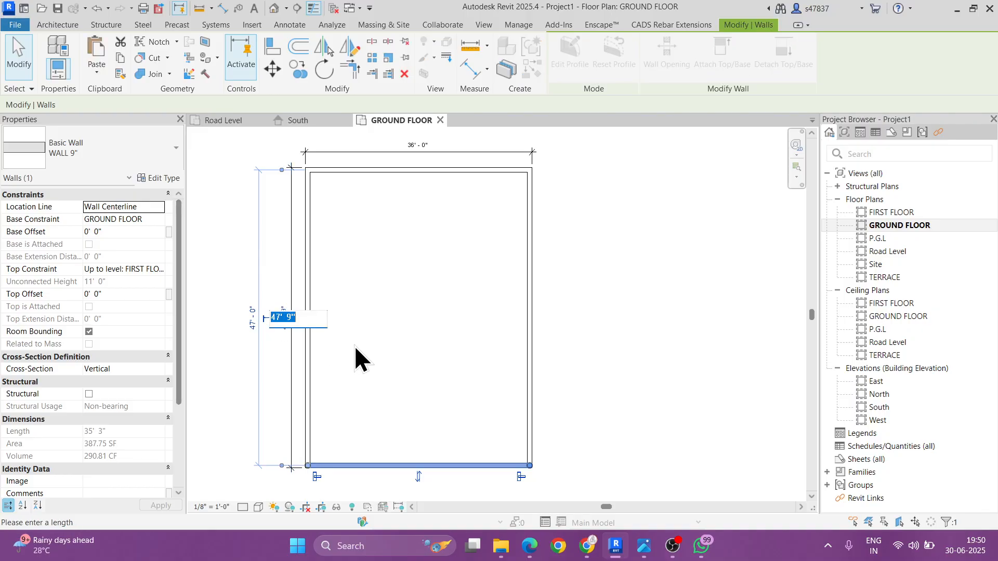
pyautogui.write('1130cm')
pyautogui.press('Return')
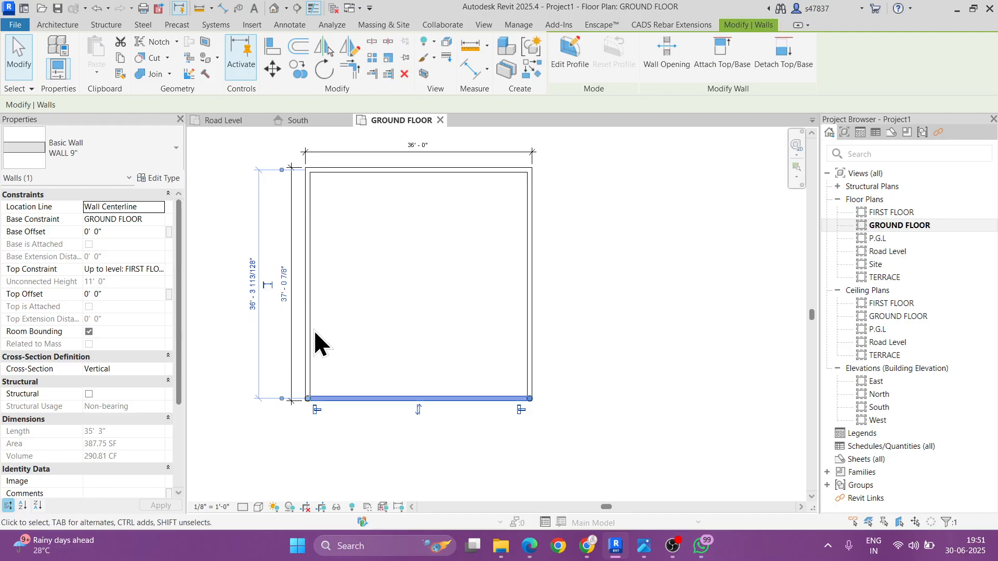
# Step: Round the overall depth of the wall rectangle up to 38' by moving the bottom wall
pyautogui.click(291, 302)
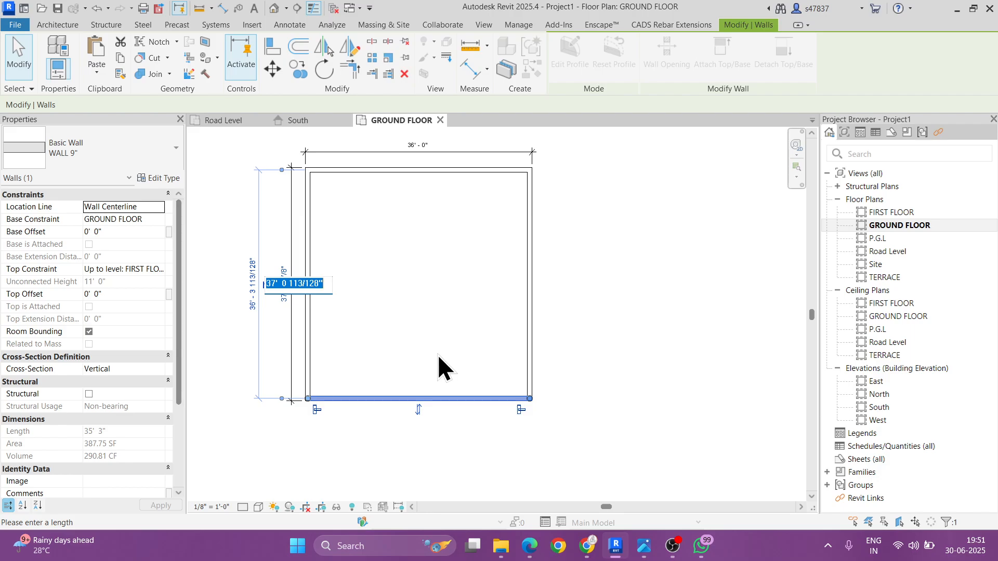
pyautogui.write("38'")
pyautogui.press('Return')
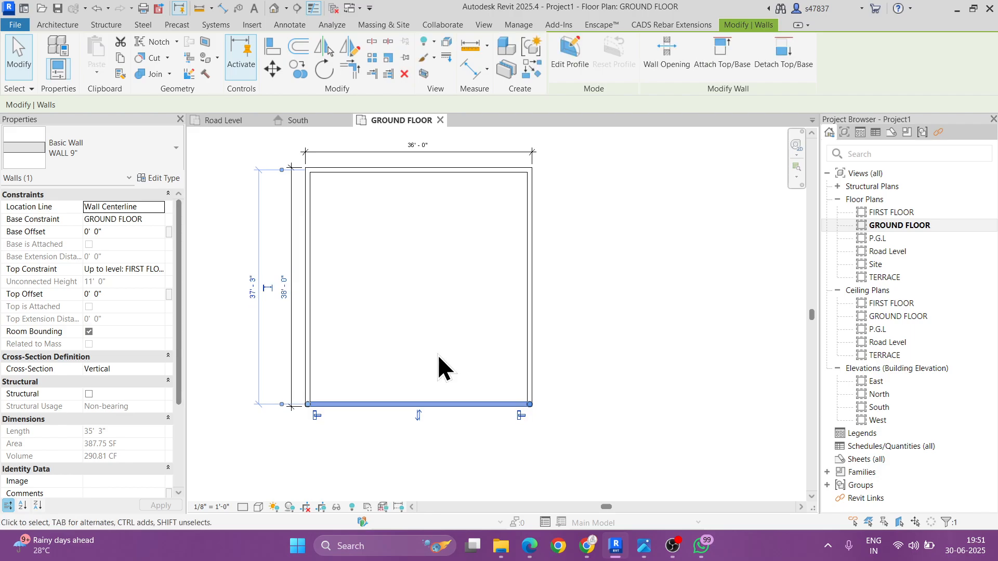
pyautogui.click(438, 354)
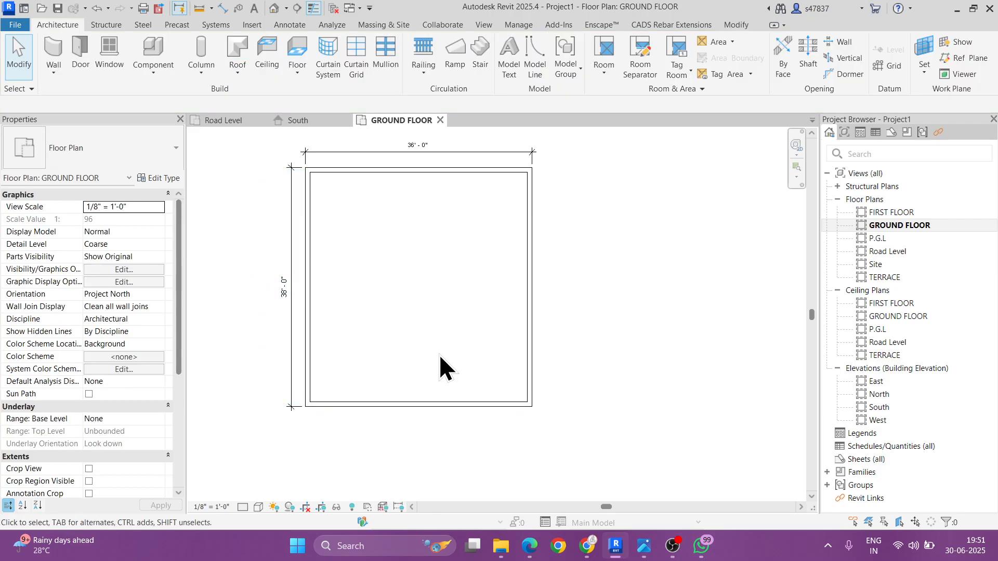
# Step: Examine the reference ground floor plan for the two long vertical interior wall lines either side of the dining and living area
pyautogui.hotkey('alt', 'Tab')
pyautogui.moveTo(429, 352); pyautogui.dragTo(438, 282)
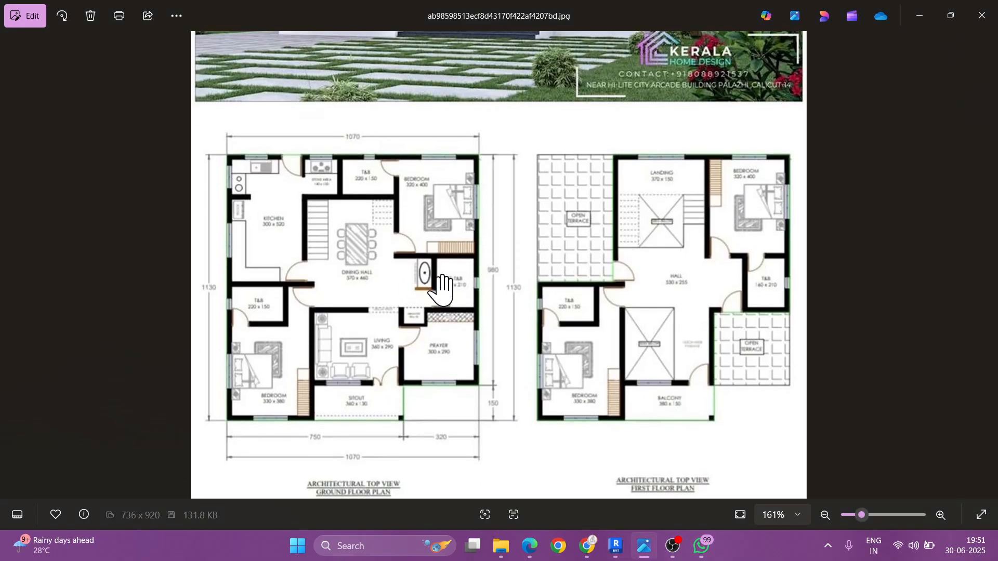
pyautogui.keyDown('shift'); pyautogui.moveTo(314, 419); pyautogui.dragTo(312, 196); pyautogui.keyUp('shift')
pyautogui.press('Escape')
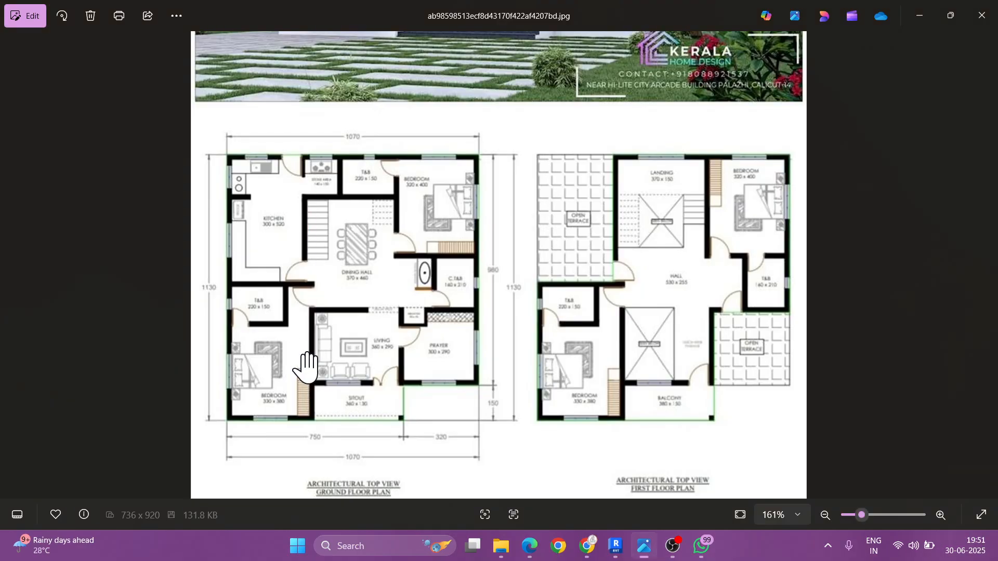
pyautogui.keyDown('shift'); pyautogui.moveTo(318, 418); pyautogui.dragTo(318, 159); pyautogui.keyUp('shift')
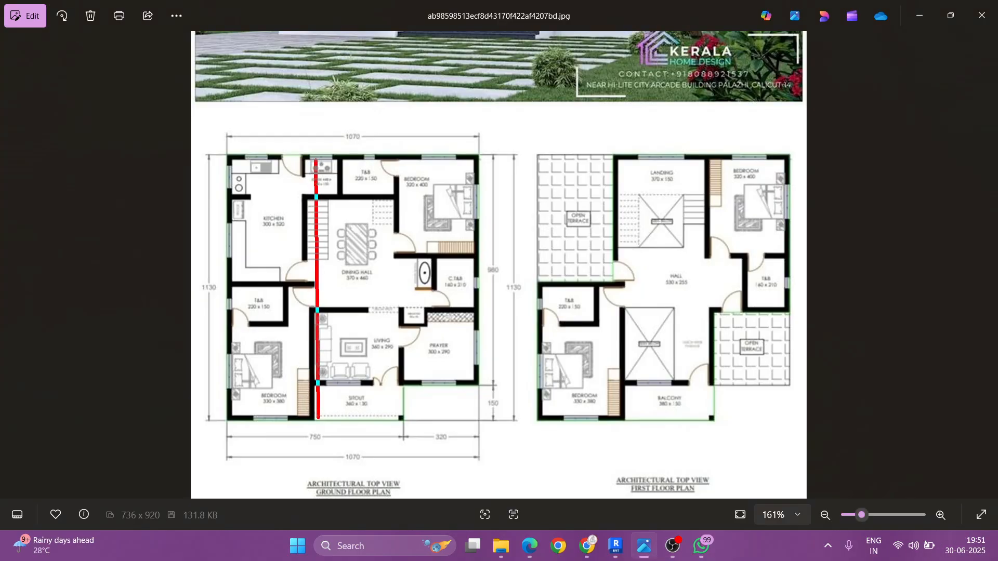
pyautogui.keyDown('shift'); pyautogui.moveTo(398, 162); pyautogui.dragTo(396, 386); pyautogui.keyUp('shift')
pyautogui.press('Escape')
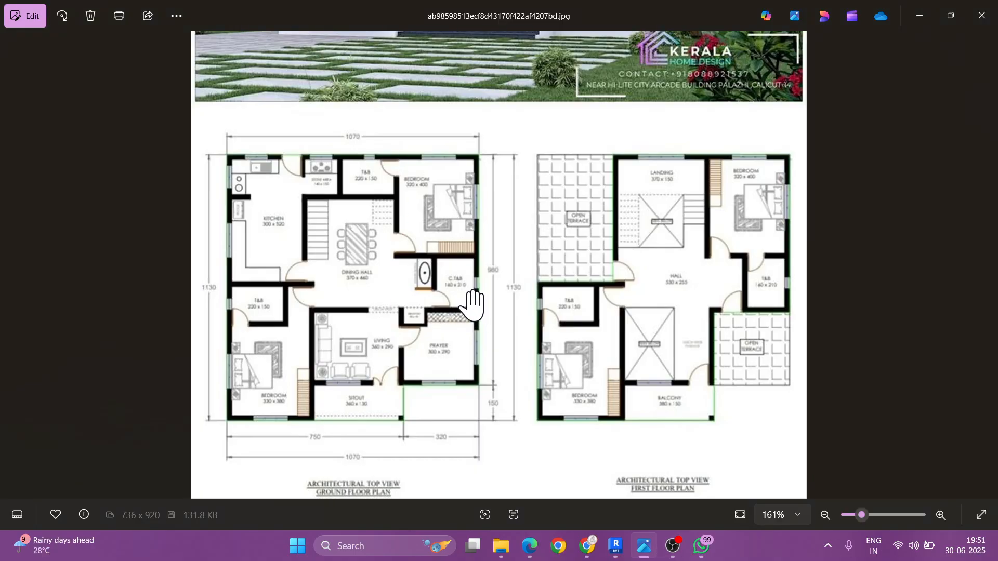
# Step: Draw two vertical WALL 9" partitions from the upper outer wall to the lower outer wall, dividing the plan into three bays
pyautogui.hotkey('alt', 'Tab')
pyautogui.press('w')
pyautogui.press('a')
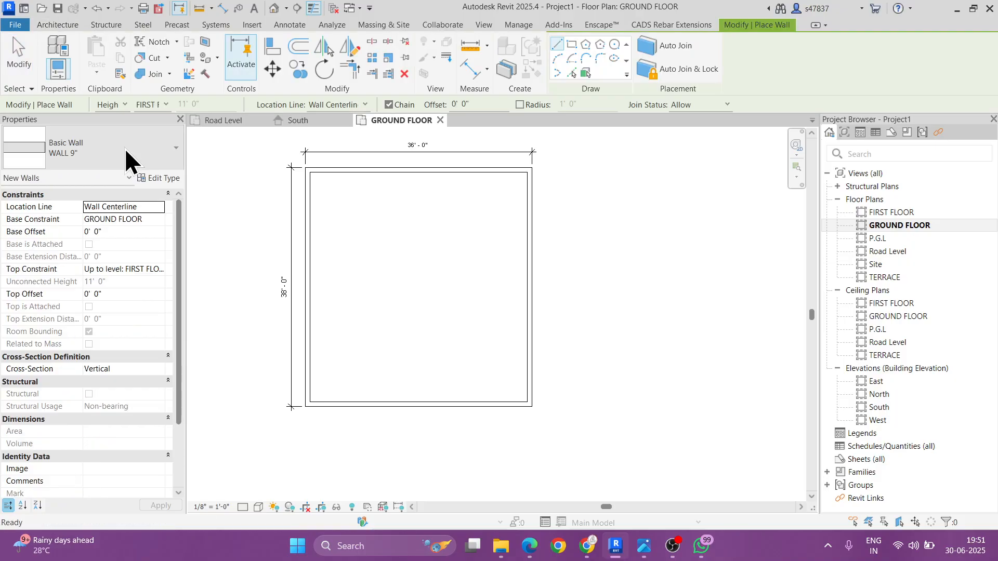
pyautogui.hotkey('alt', 'Tab')
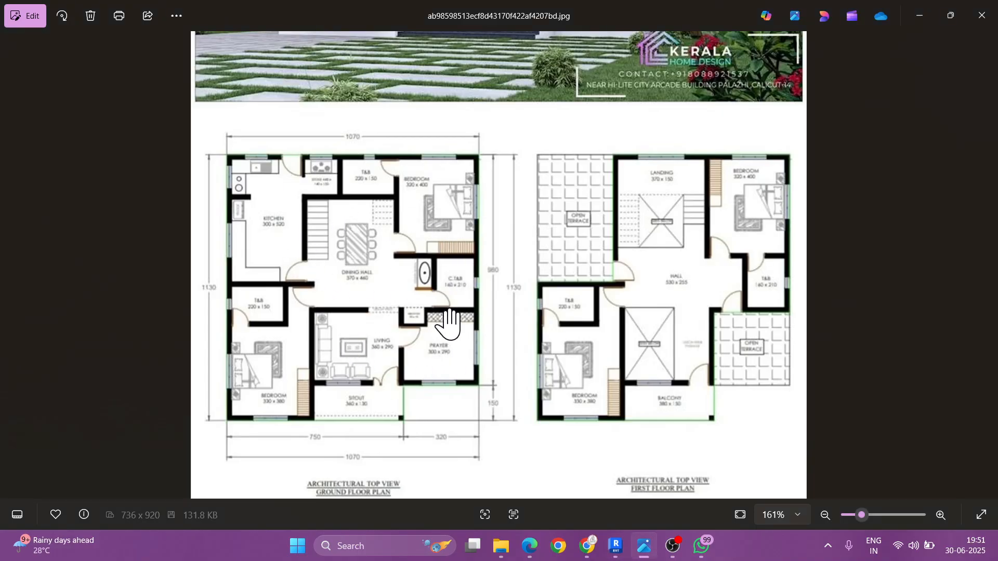
pyautogui.hotkey('alt', 'Tab')
pyautogui.click(371, 170)
pyautogui.click(370, 403)
pyautogui.press('Escape')
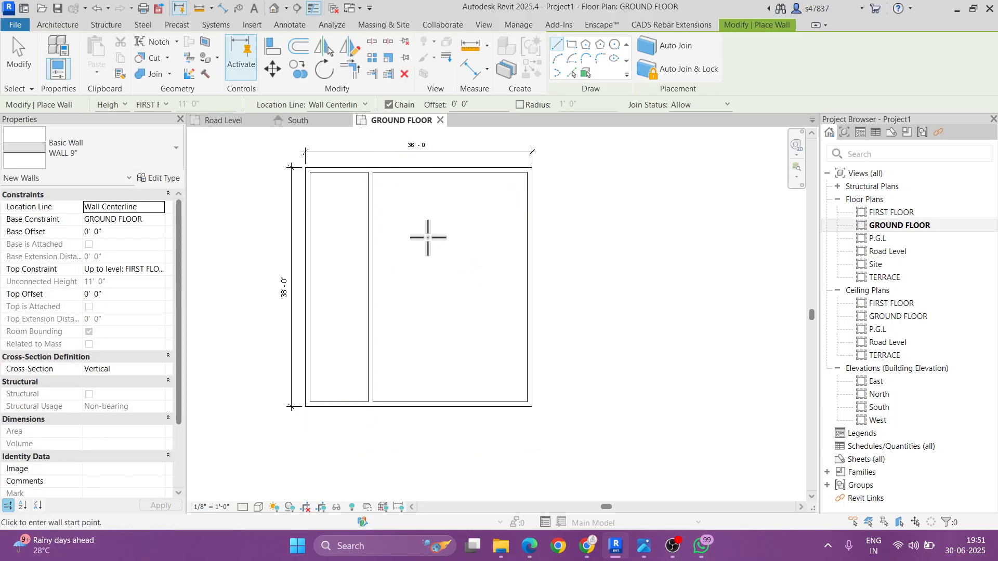
pyautogui.click(450, 170)
pyautogui.click(449, 402)
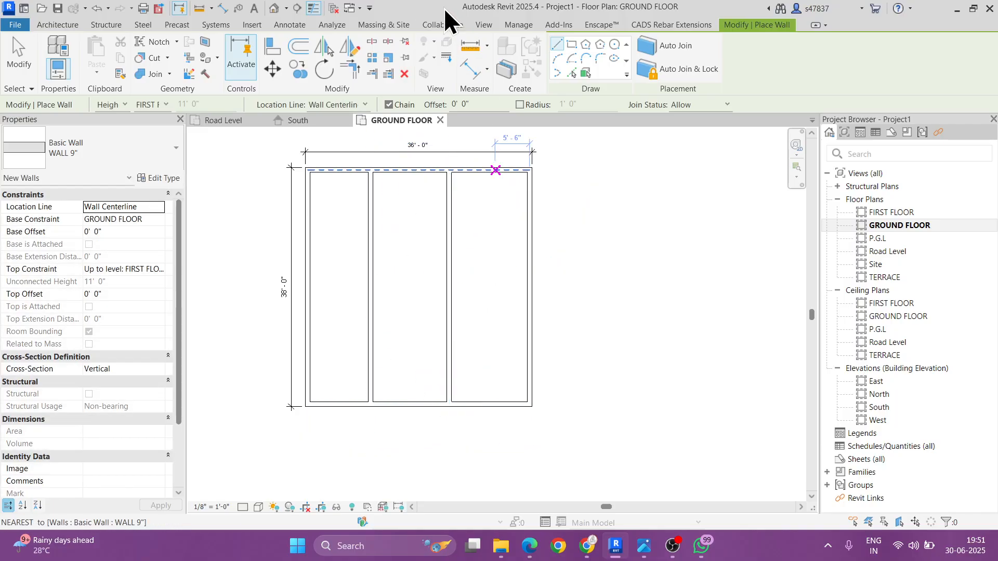
# Step: Arrange the reference plan image in a narrow window beside the floor plan and hide the Project Browser
pyautogui.hotkey('alt', 'Tab')
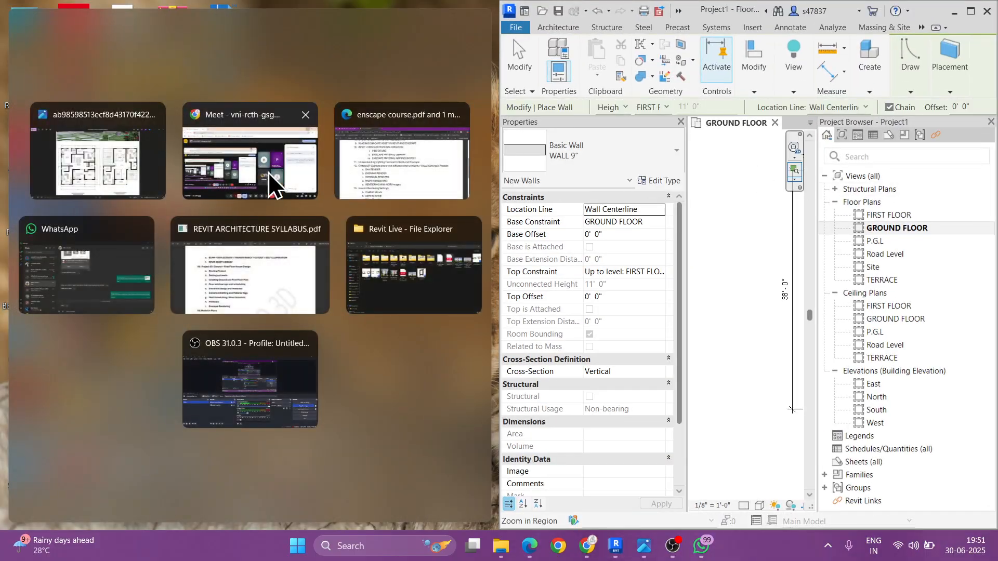
pyautogui.click(116, 160)
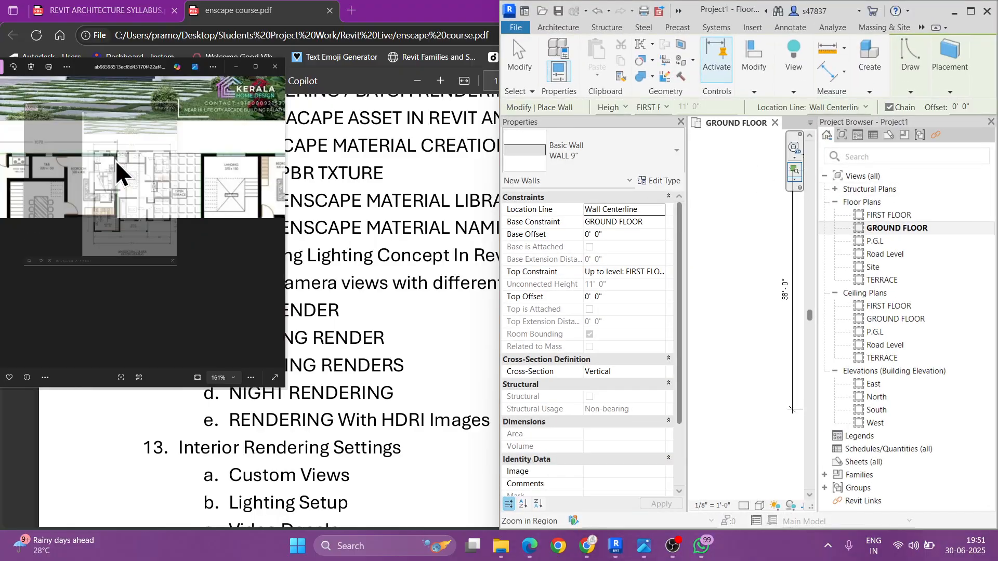
pyautogui.moveTo(270, 243); pyautogui.dragTo(390, 255)
pyautogui.scroll(2, 177, 277)
pyautogui.moveTo(172, 271); pyautogui.dragTo(209, 269)
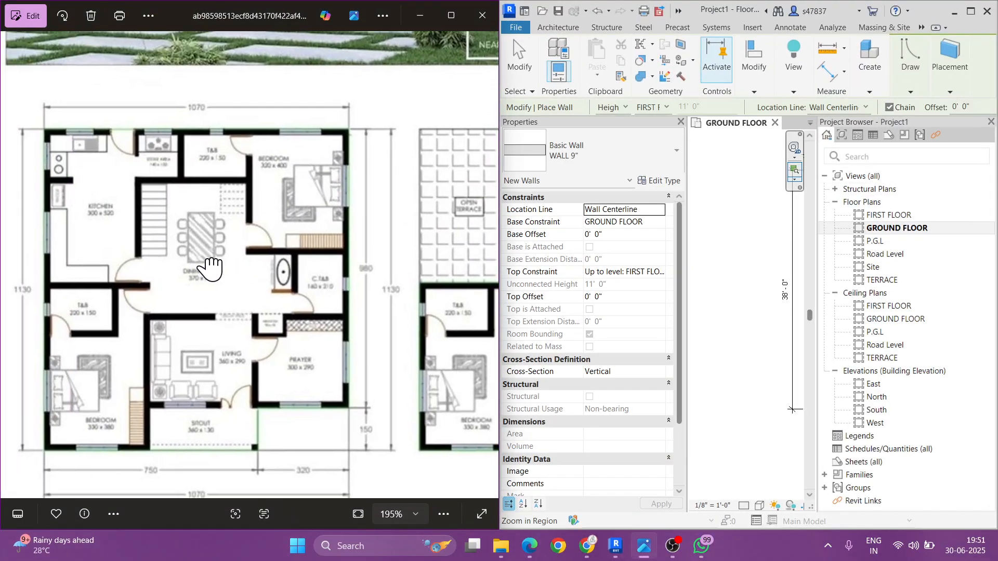
pyautogui.moveTo(502, 265); pyautogui.dragTo(351, 263)
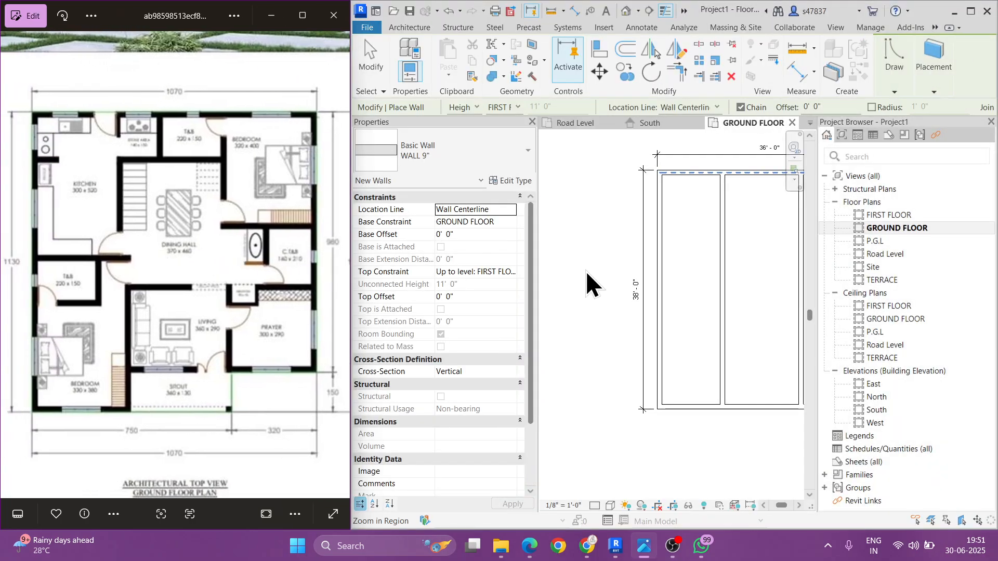
pyautogui.click(990, 121)
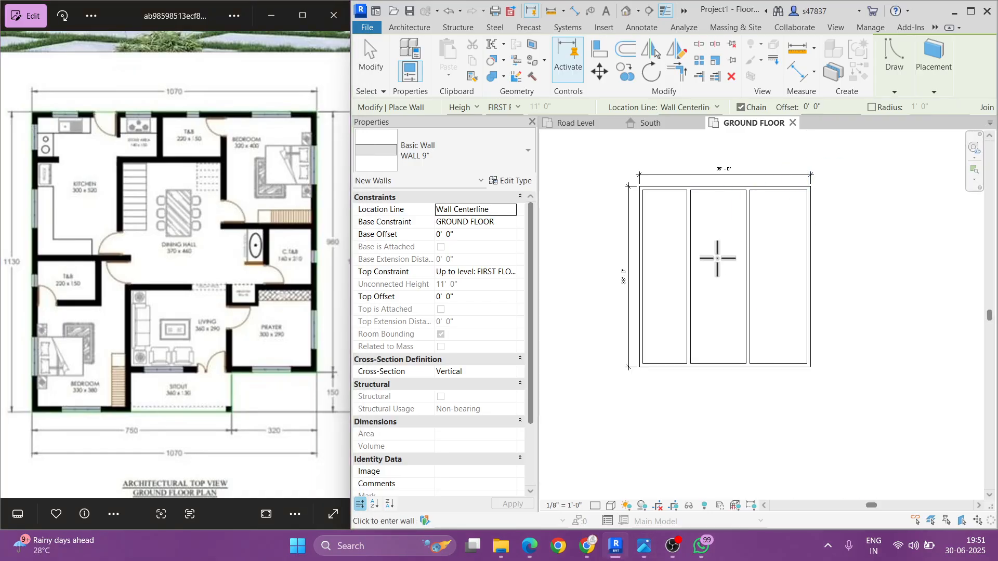
pyautogui.scroll(3, 717, 259)
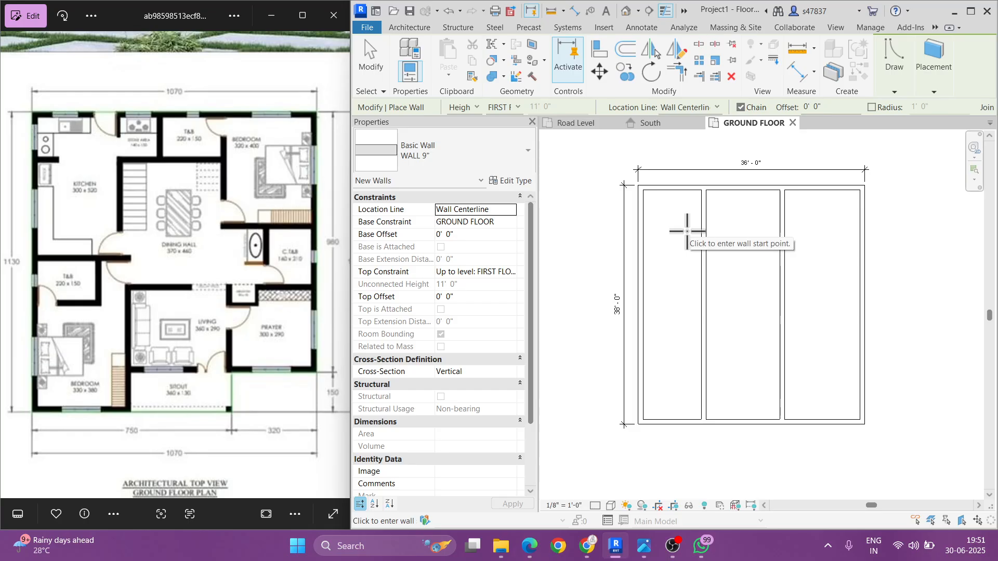
# Step: Draw horizontal 9" walls from the left outer wall: an upper one to the second partition and a lower one to the first partition
pyautogui.click(640, 231)
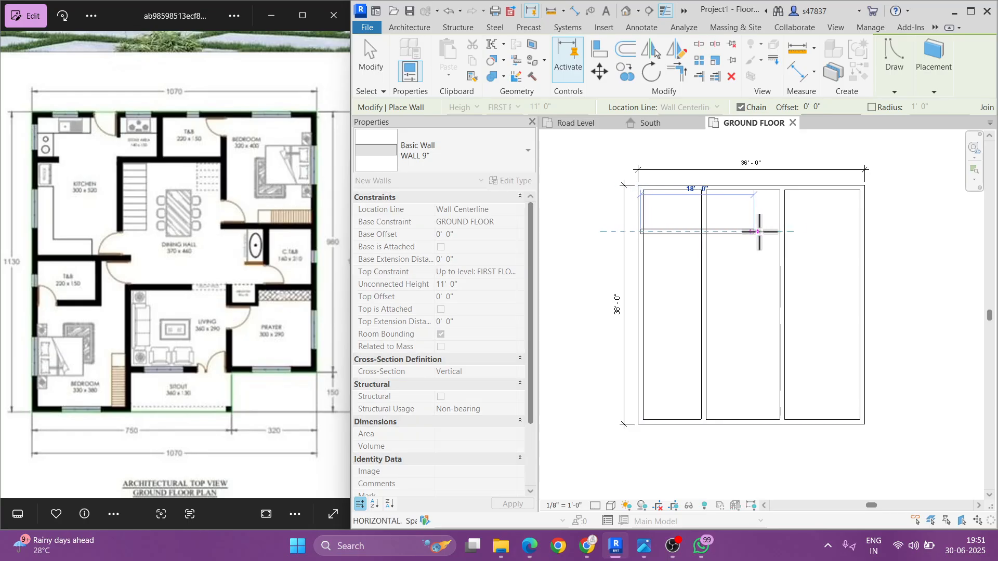
pyautogui.click(781, 231)
pyautogui.press('Escape')
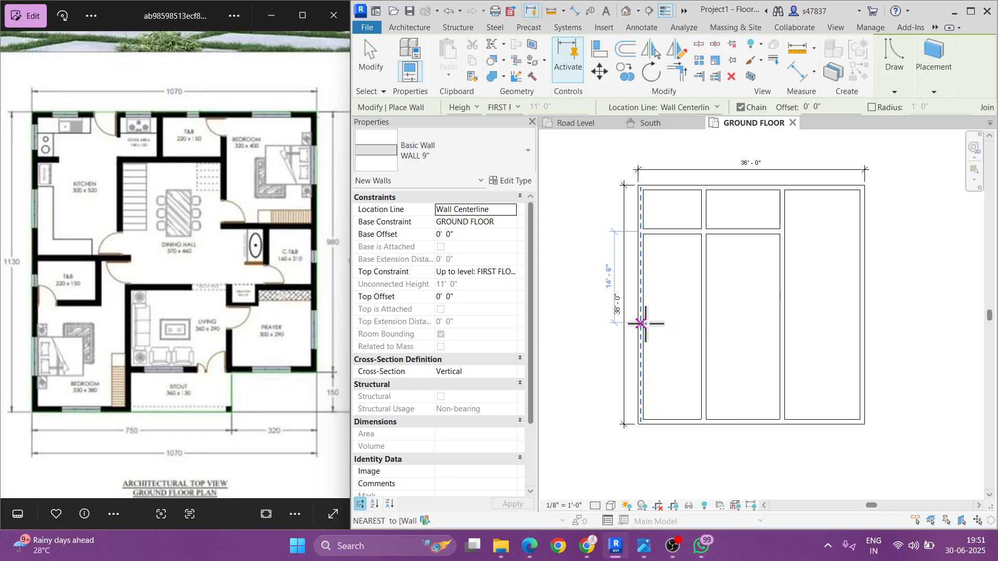
pyautogui.click(644, 324)
pyautogui.click(702, 323)
pyautogui.press('Escape')
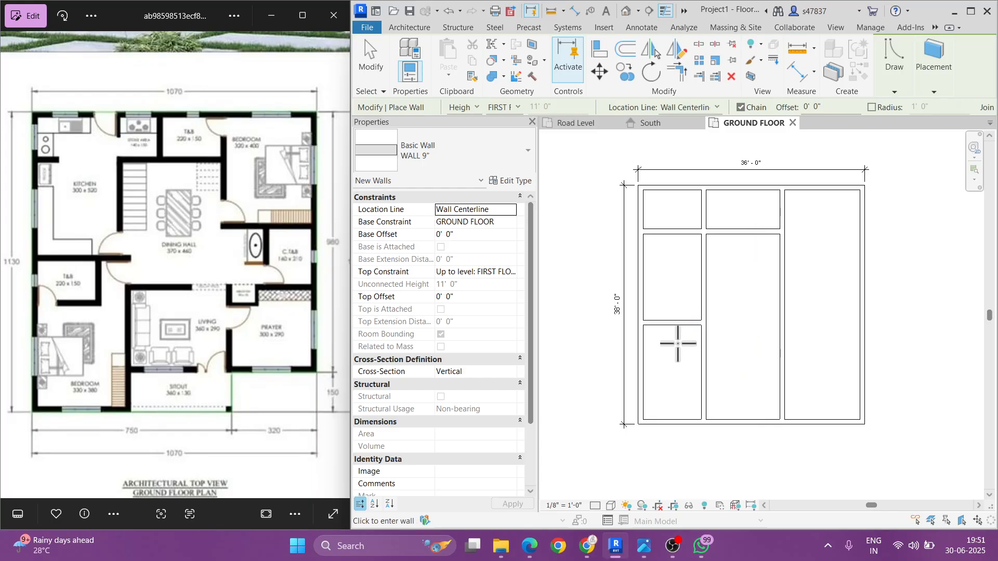
# Step: Enclose the toilet in the upper-left corner of the lower-left bedroom with two 5' walls forming an L
pyautogui.scroll(3, 677, 343)
pyautogui.click(671, 312)
pyautogui.click(670, 360)
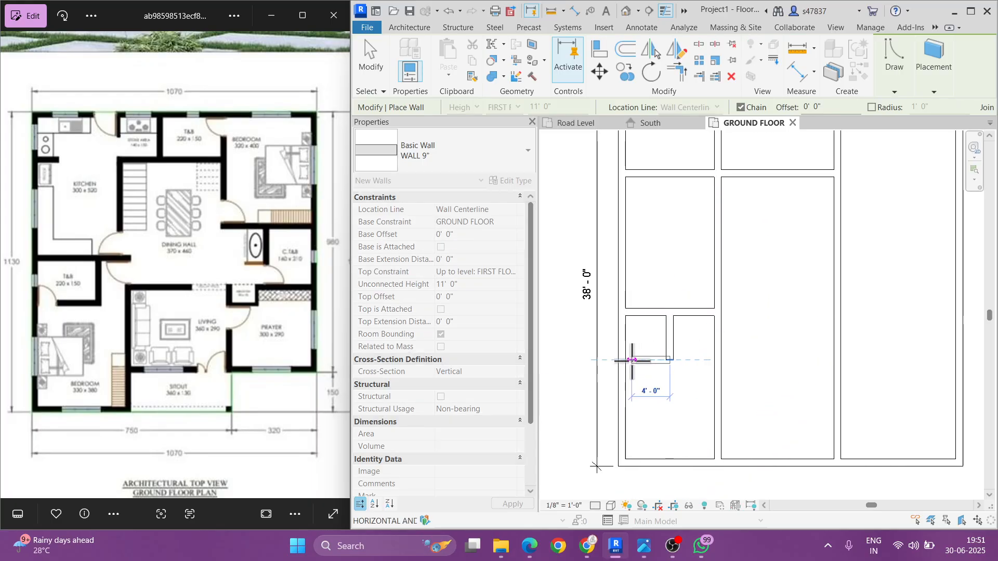
pyautogui.click(641, 357)
pyautogui.press('Escape')
pyautogui.press('Escape')
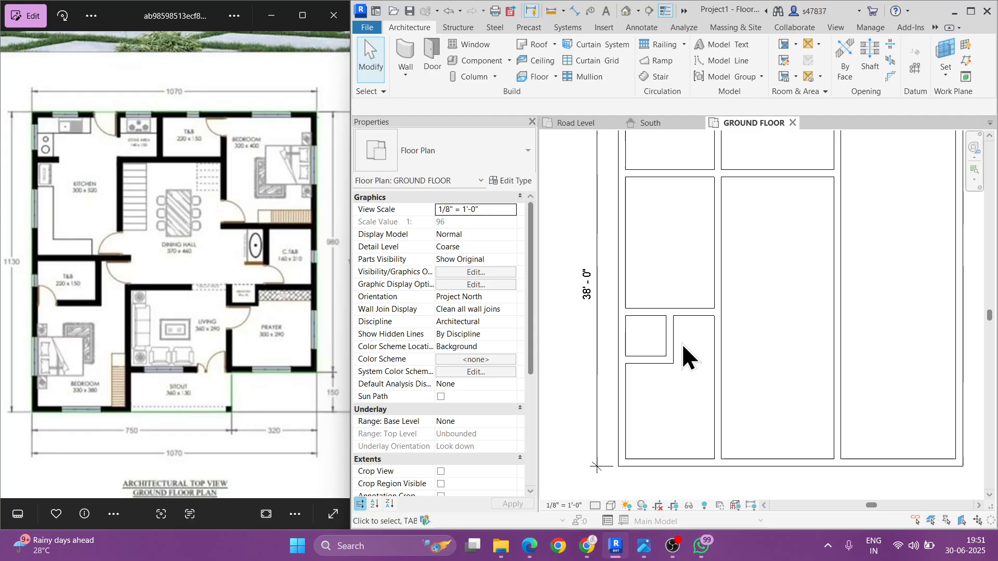
# Step: Duplicate the wall type of the two toilet walls as WALL 4.5"
pyautogui.moveTo(688, 335); pyautogui.dragTo(647, 388)
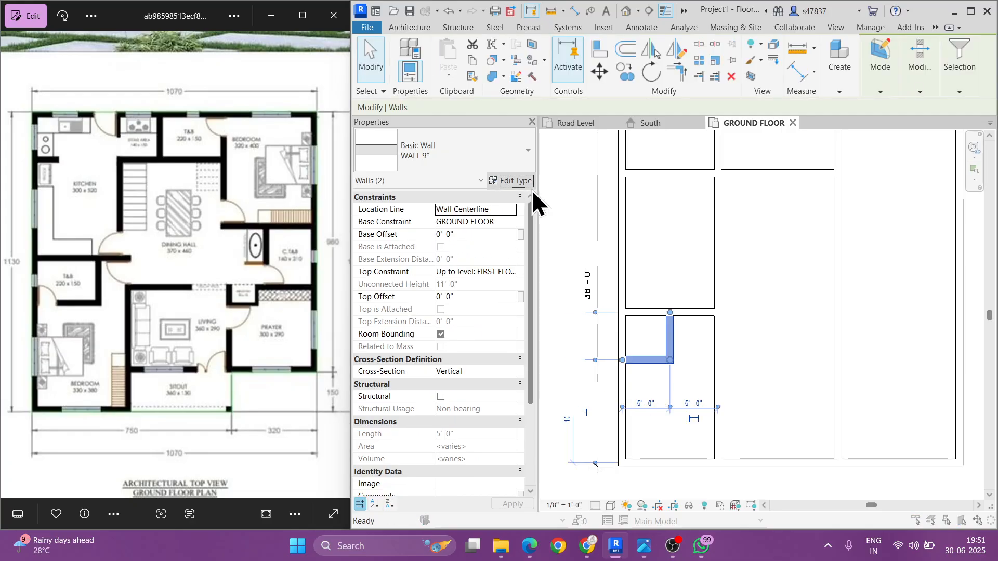
pyautogui.click(511, 181)
pyautogui.click(564, 128)
pyautogui.write('WAL')
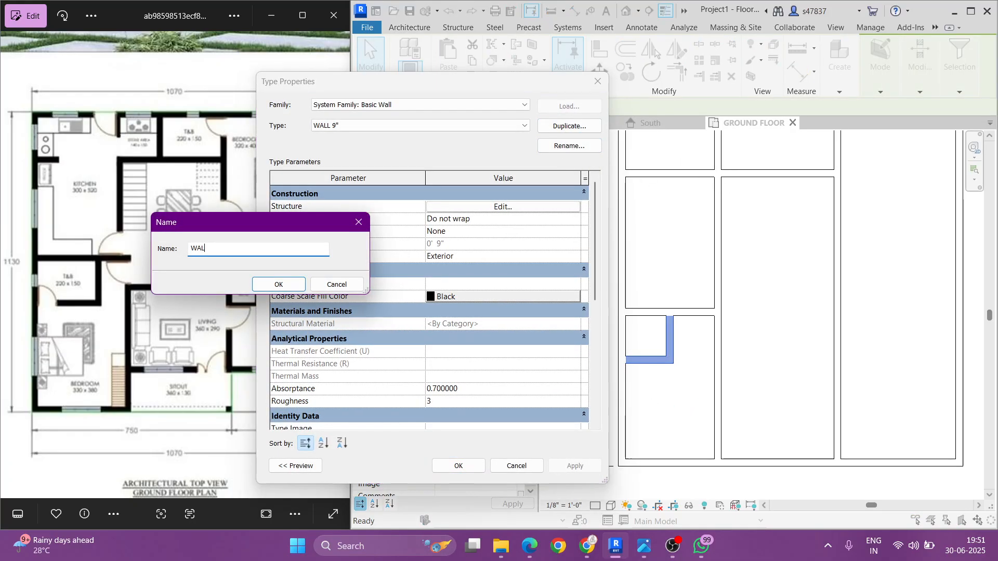
pyautogui.write('L 4.5')
pyautogui.press('Return')
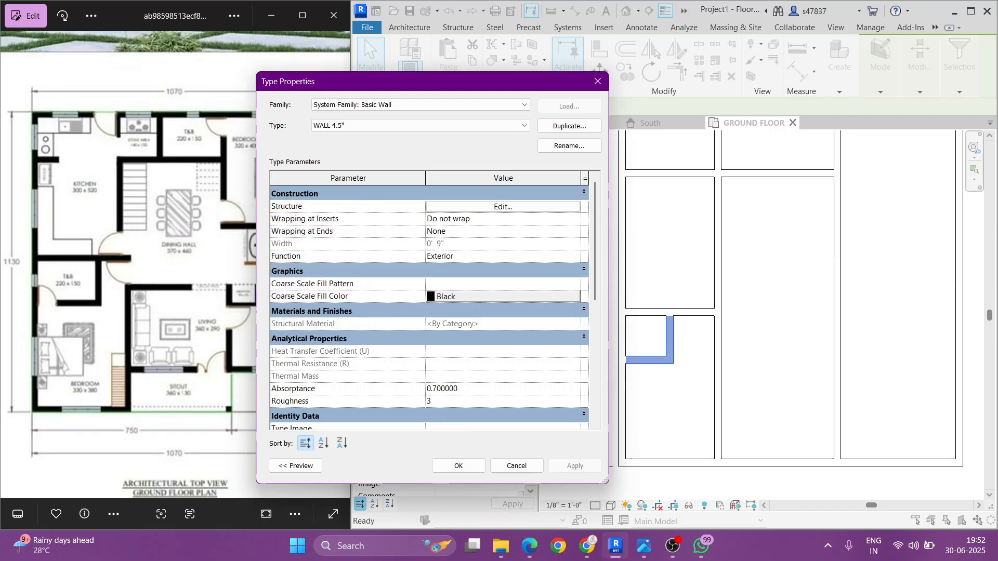
# Step: Set the structure layer thickness of the WALL 4.5" type to 4.5" and apply it to the toilet walls
pyautogui.click(500, 206)
pyautogui.click(461, 215)
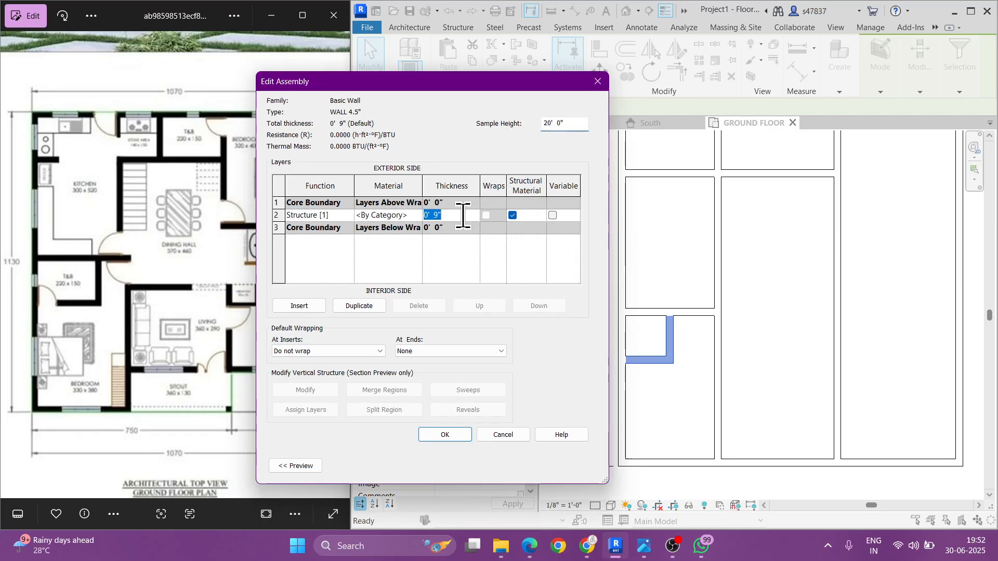
pyautogui.write('4.5"')
pyautogui.press('Tab')
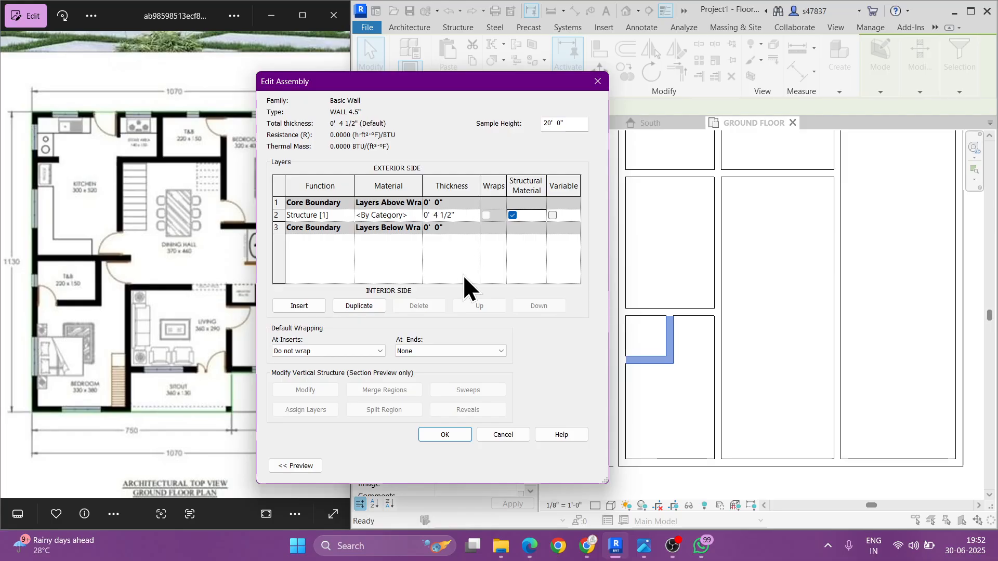
pyautogui.click(444, 435)
pyautogui.click(458, 465)
pyautogui.click(733, 348)
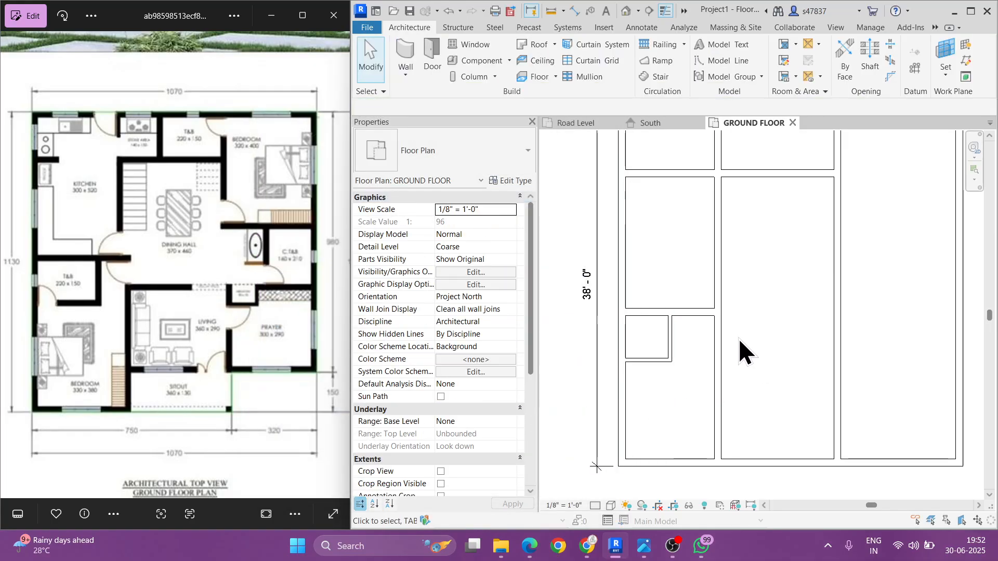
# Step: Draw a horizontal 9" wall above the lower outer wall, from the first partition to the right outer wall
pyautogui.scroll(-3, 738, 338)
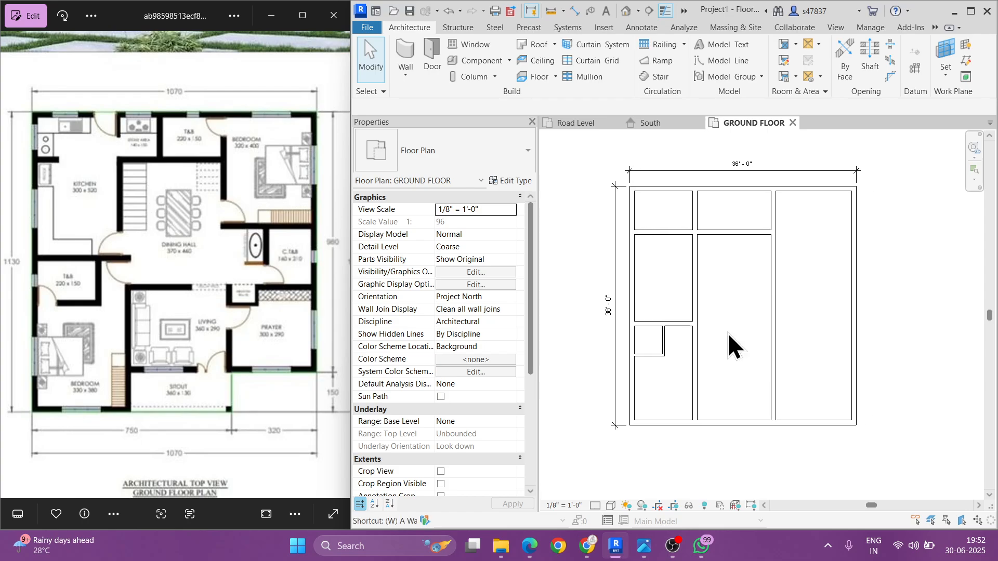
pyautogui.press('a')
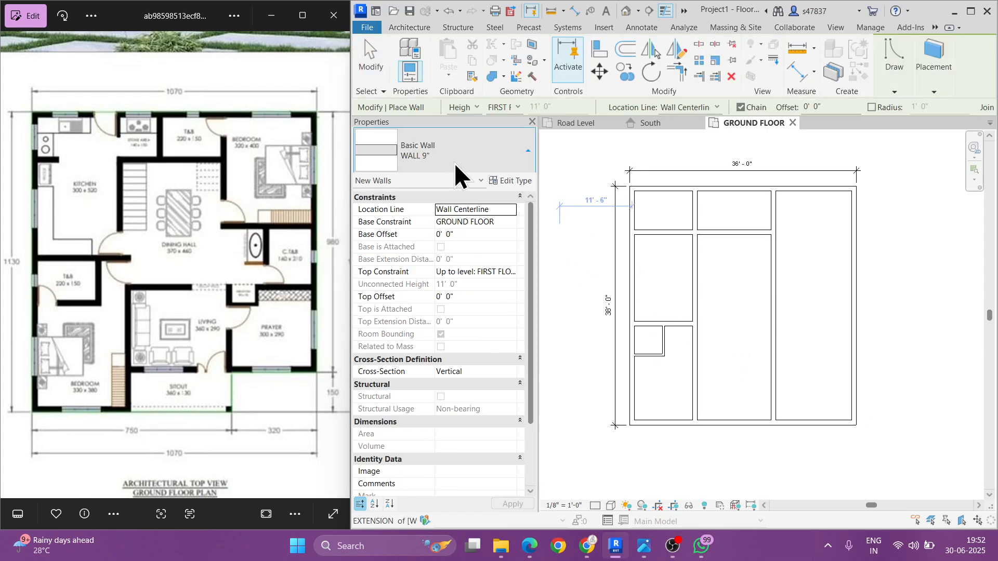
pyautogui.click(695, 386)
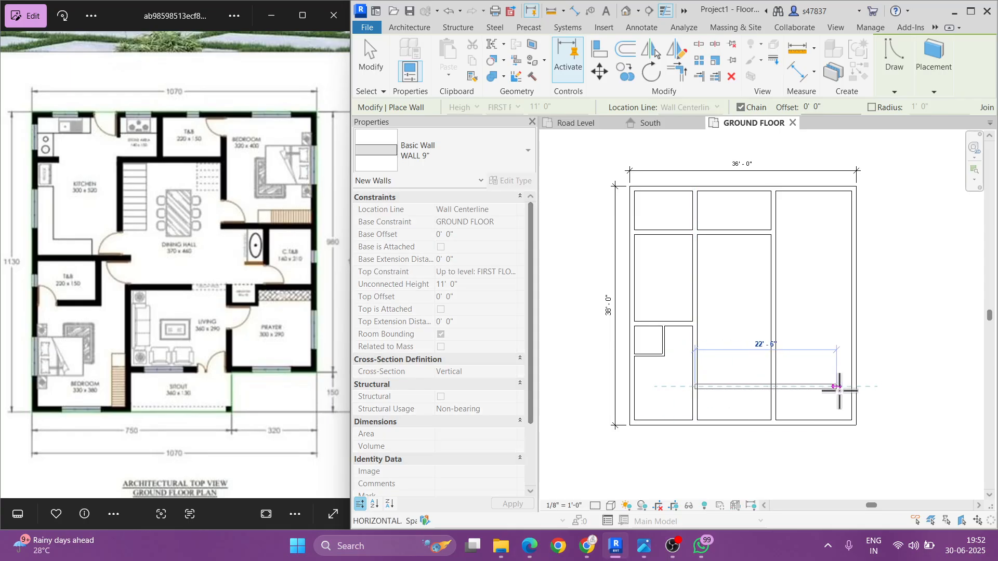
pyautogui.click(852, 387)
pyautogui.press('Escape')
pyautogui.press('Escape')
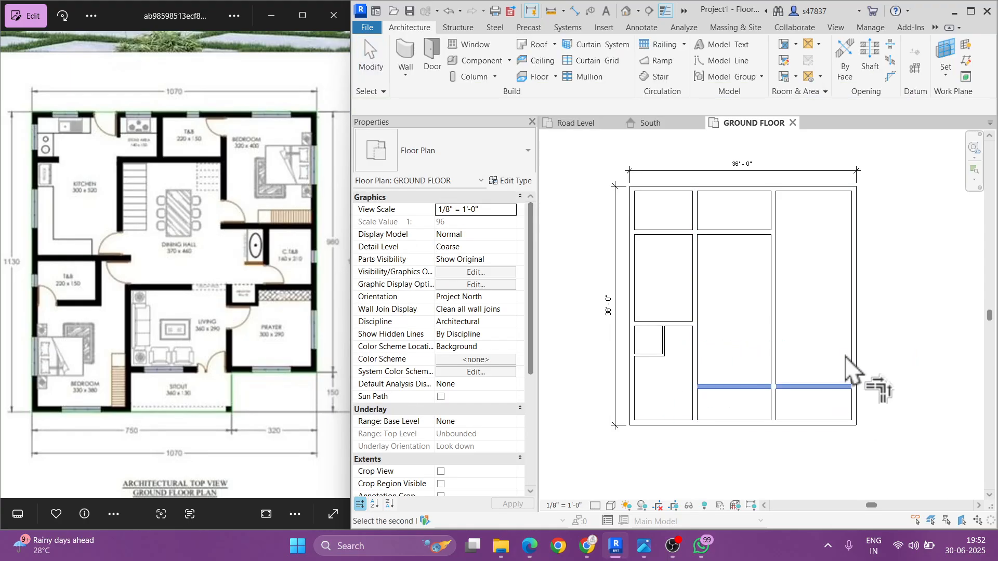
# Step: Trim the outer walls into corners around the sitout recess and delete the leftover wall stub below the new front wall
pyautogui.click(852, 360)
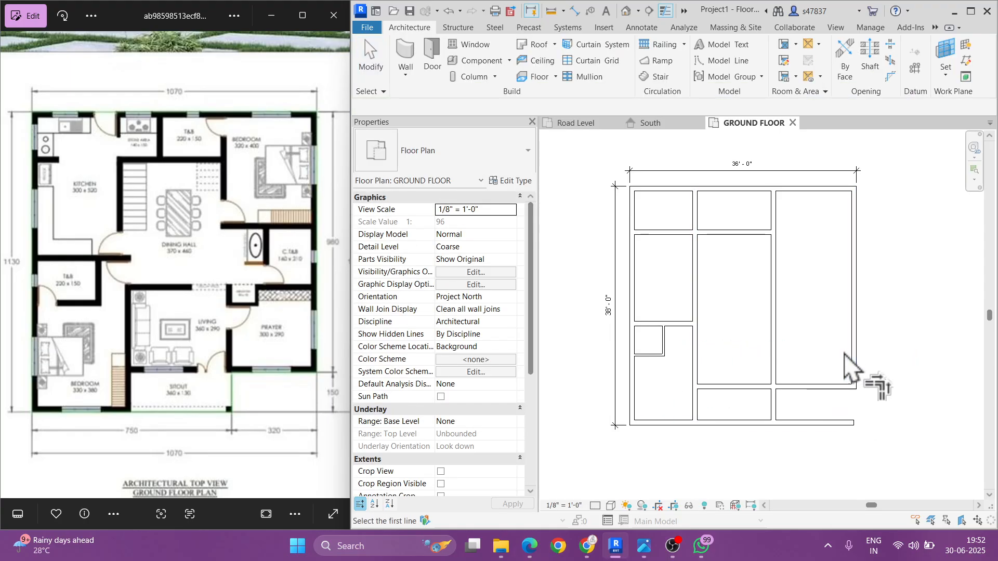
pyautogui.click(695, 416)
pyautogui.click(732, 423)
pyautogui.click(768, 510)
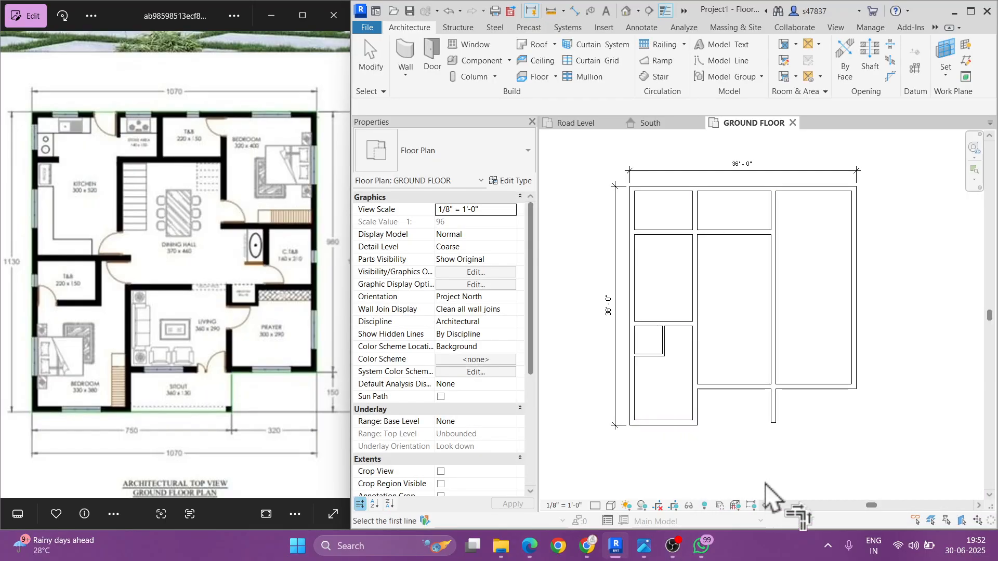
pyautogui.press('Escape')
pyautogui.click(773, 418)
pyautogui.press('Delete')
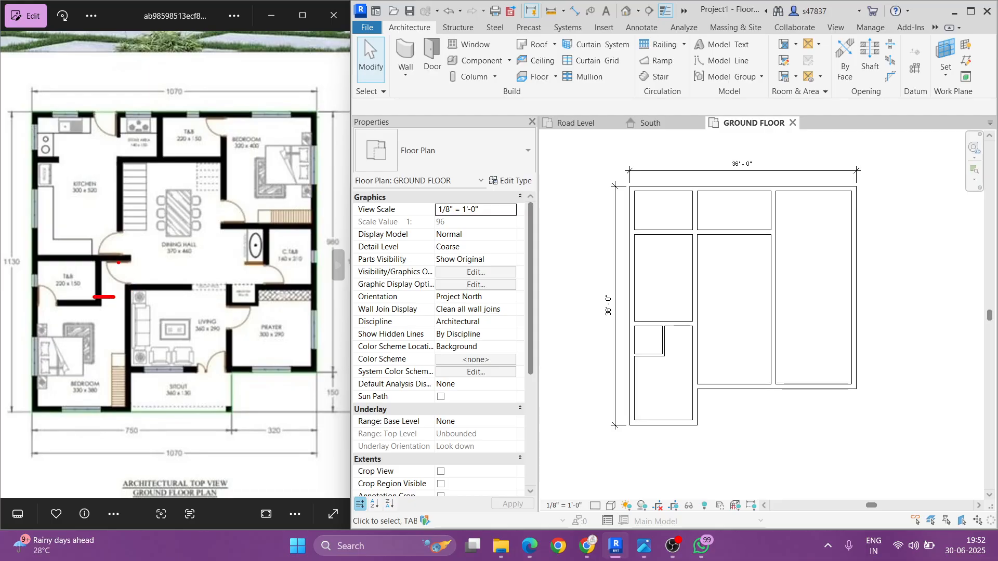
# Step: Draw two horizontal 9" walls ending at the right outer wall: about 25'-3" from the first partition, and about 12'-9" from the second partition
pyautogui.keyDown('shift'); pyautogui.moveTo(126, 290); pyautogui.dragTo(326, 290); pyautogui.keyUp('shift')
pyautogui.press('Escape')
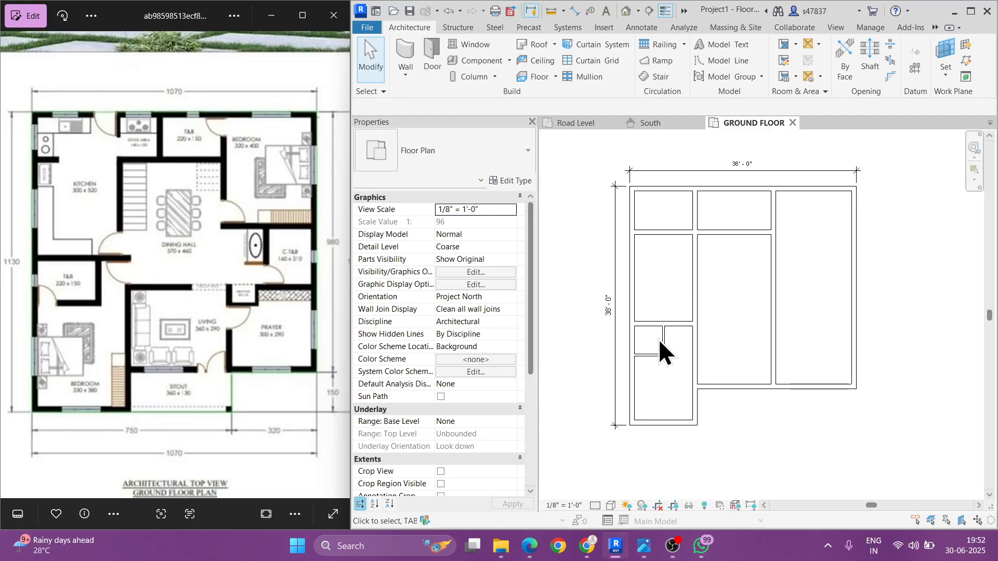
pyautogui.moveTo(720, 348); pyautogui.dragTo(695, 339, button='middle')
pyautogui.press('w')
pyautogui.press('a')
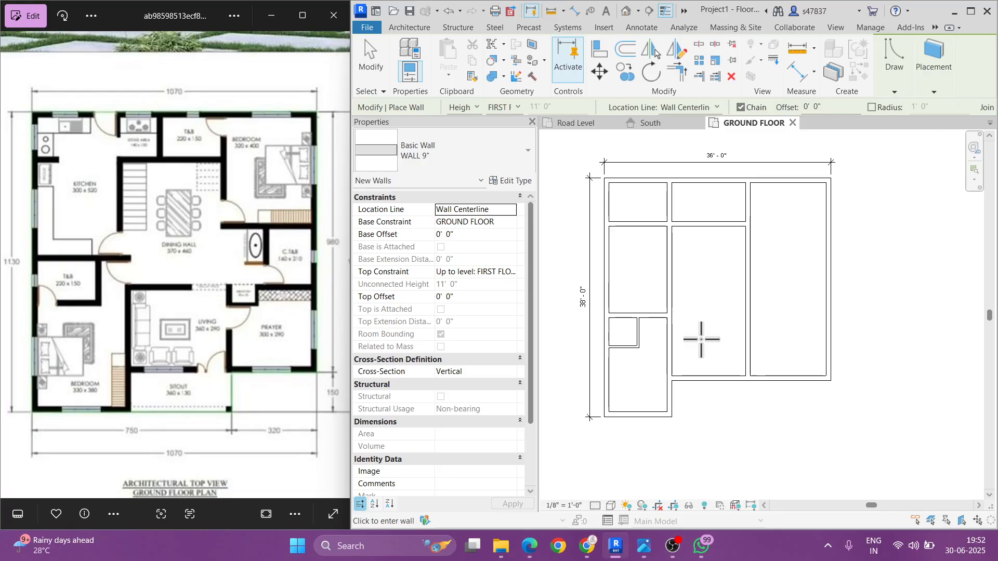
pyautogui.scroll(1, 704, 334)
pyautogui.click(664, 333)
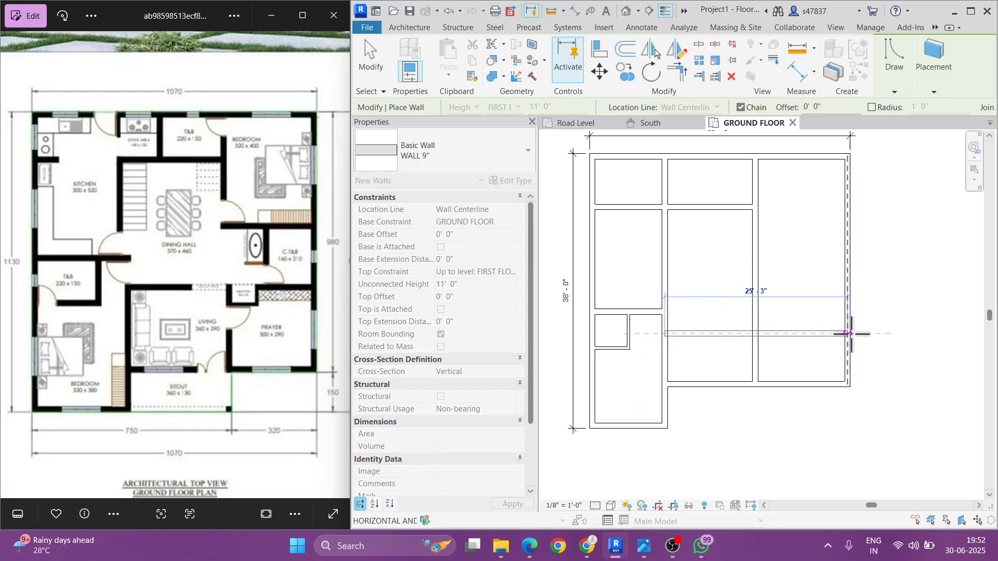
pyautogui.click(847, 333)
pyautogui.moveTo(795, 283); pyautogui.dragTo(785, 294, button='middle')
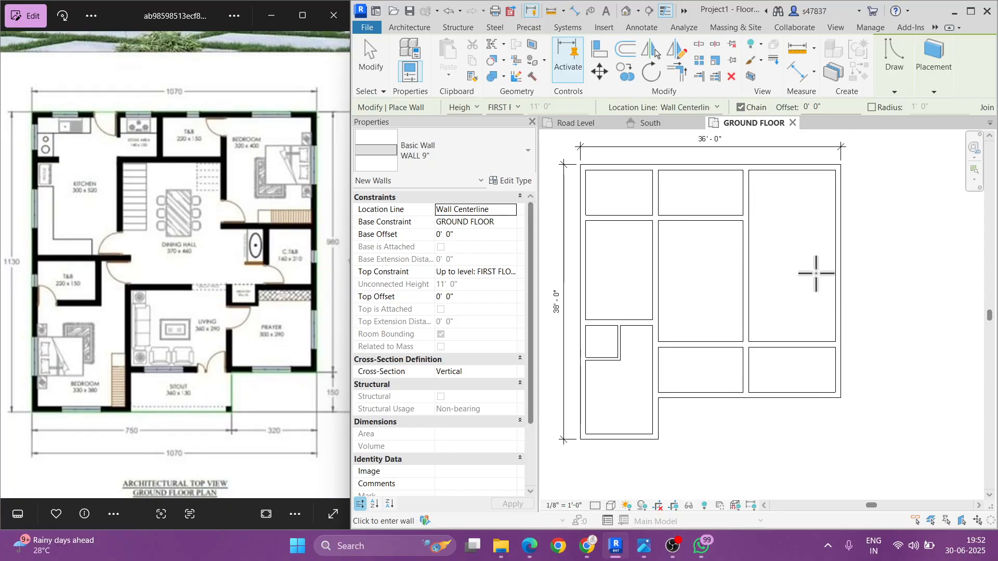
pyautogui.click(835, 265)
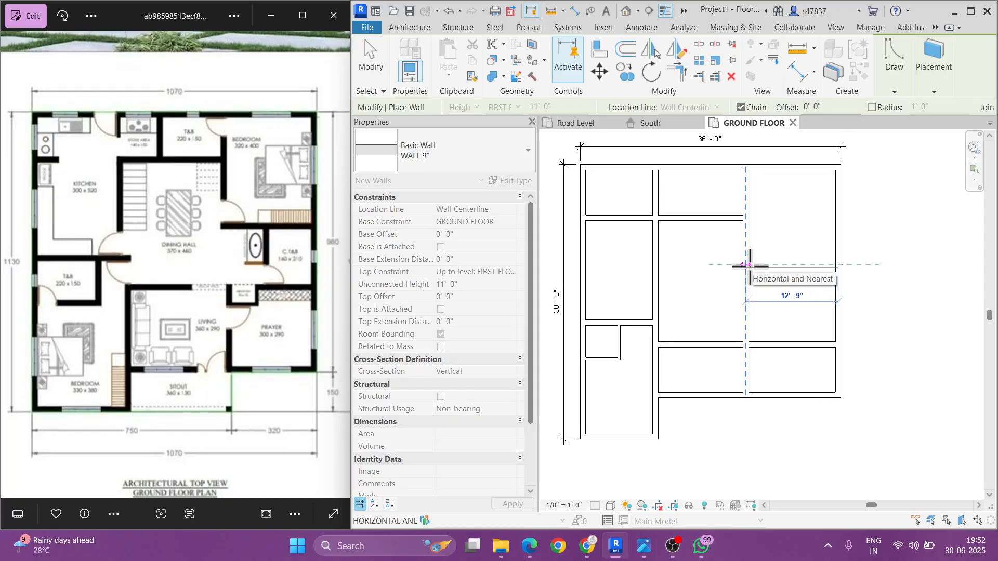
pyautogui.click(746, 265)
pyautogui.click(680, 544)
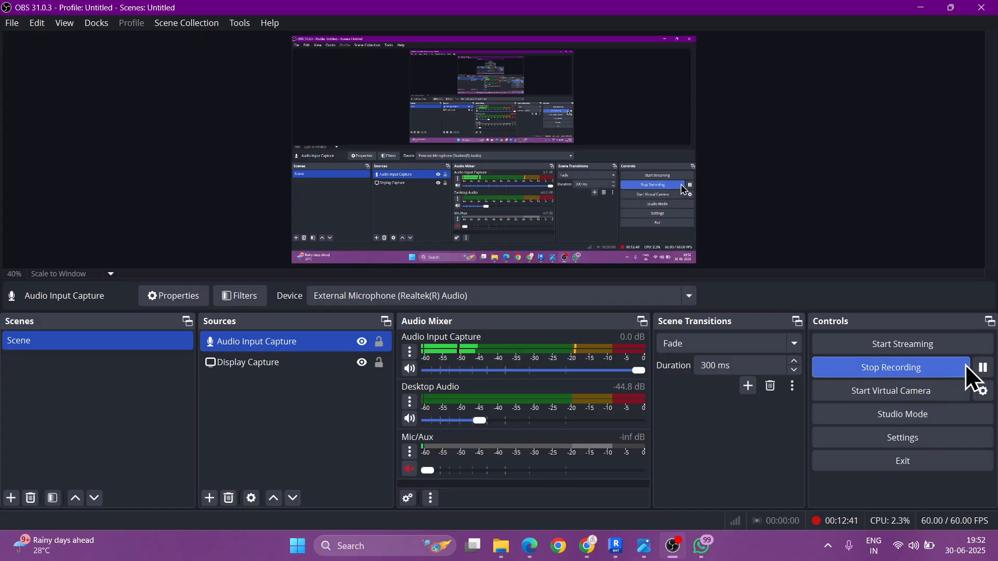
pyautogui.click(616, 546)
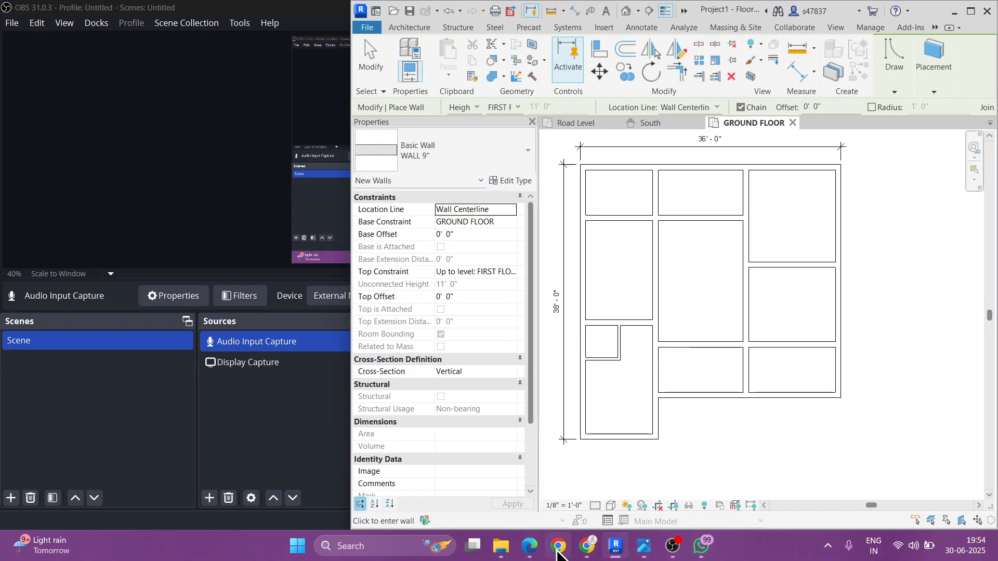
pyautogui.click(643, 545)
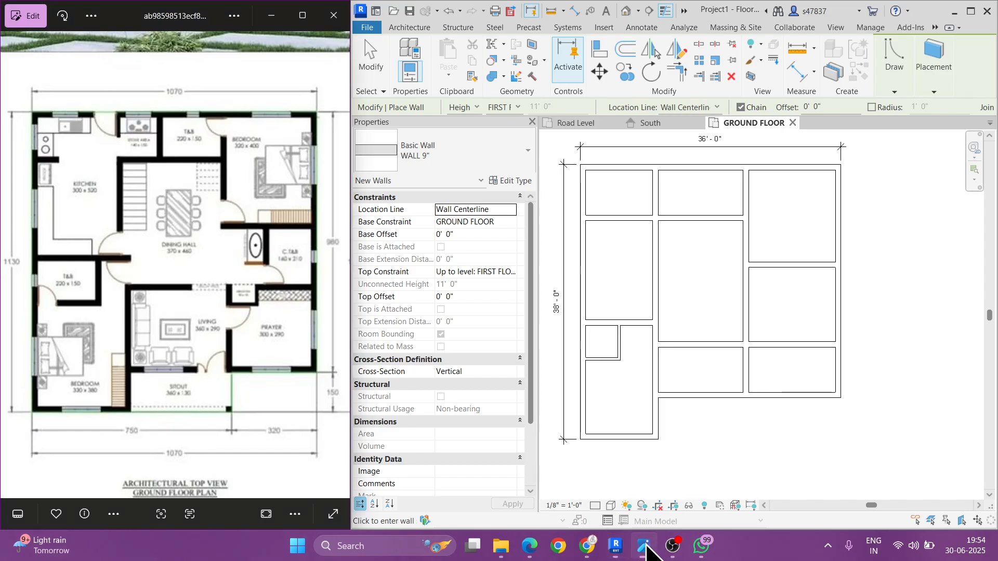
pyautogui.click(739, 438)
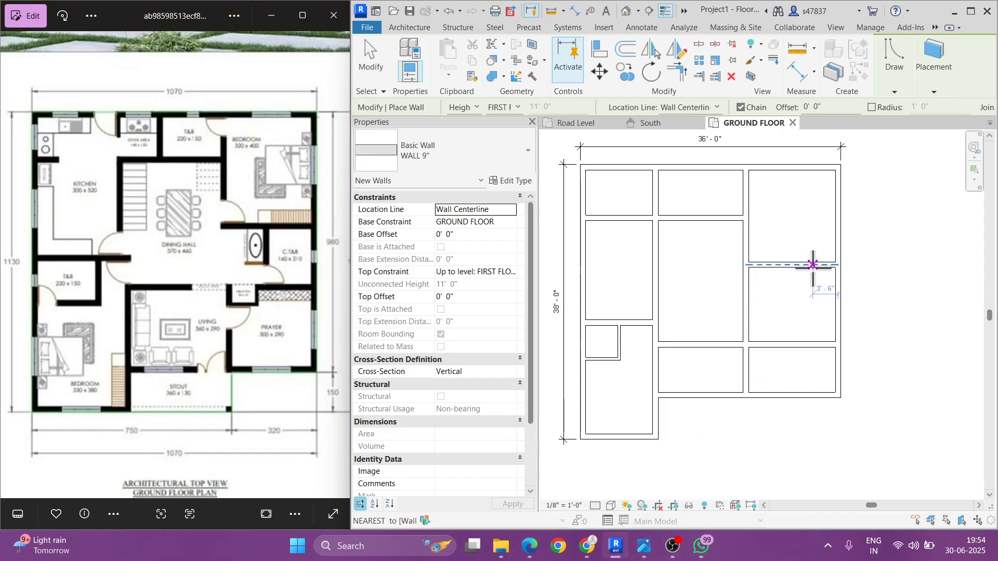
# Step: Split the second partition between the two new horizontal walls and trim its upper part into a corner with the upper one
pyautogui.press('Escape')
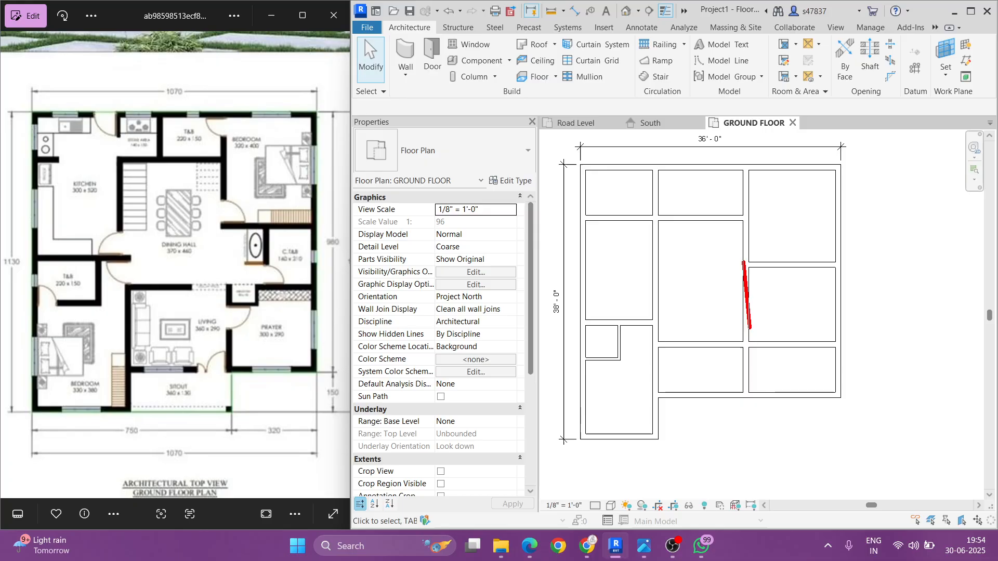
pyautogui.press('s')
pyautogui.press('l')
pyautogui.click(745, 296)
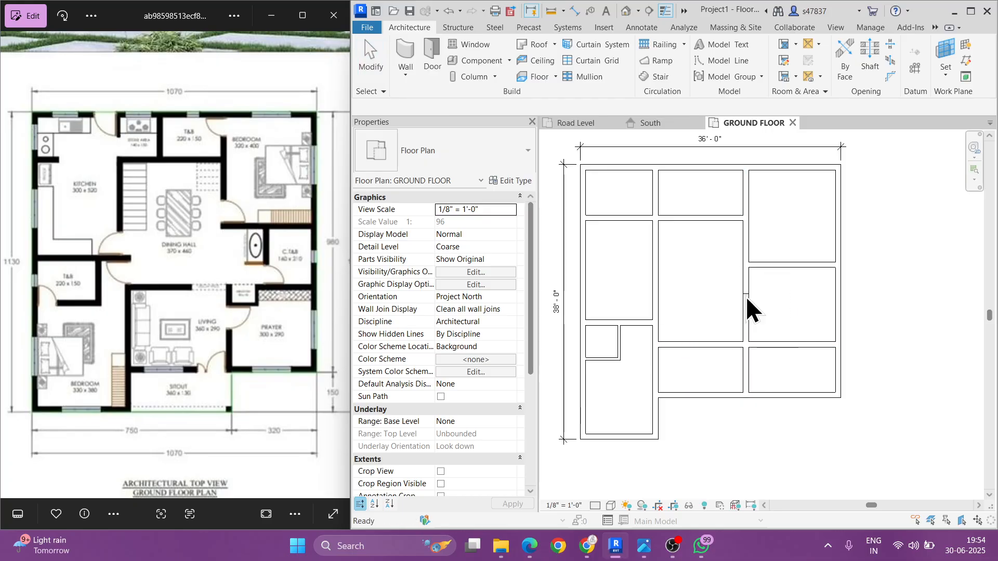
pyautogui.press('t')
pyautogui.press('r')
pyautogui.click(745, 257)
pyautogui.click(760, 264)
pyautogui.click(760, 352)
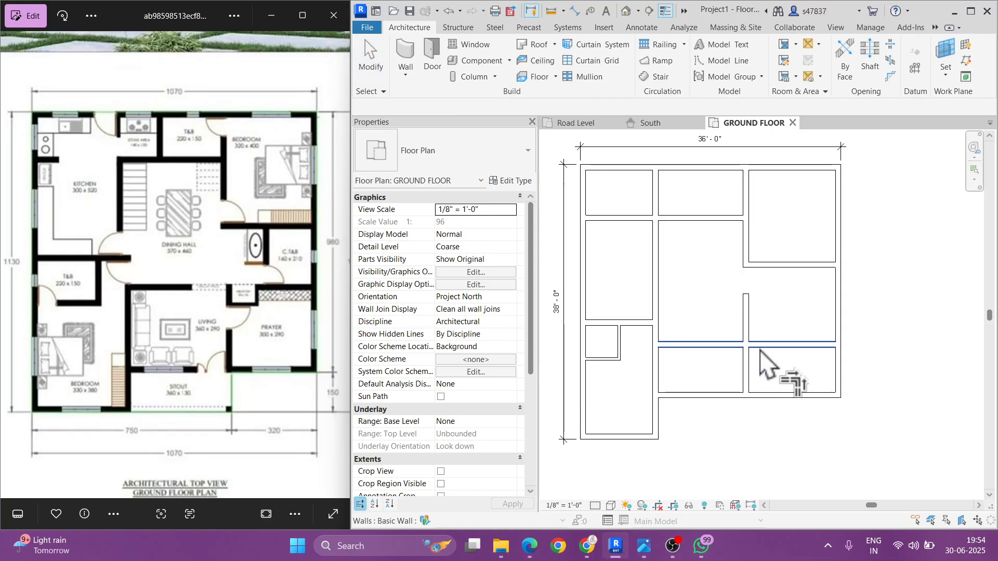
pyautogui.press('Escape')
# Step: Shorten the lower part of the split partition so that it ends at the lower of the new horizontal walls
pyautogui.click(747, 368)
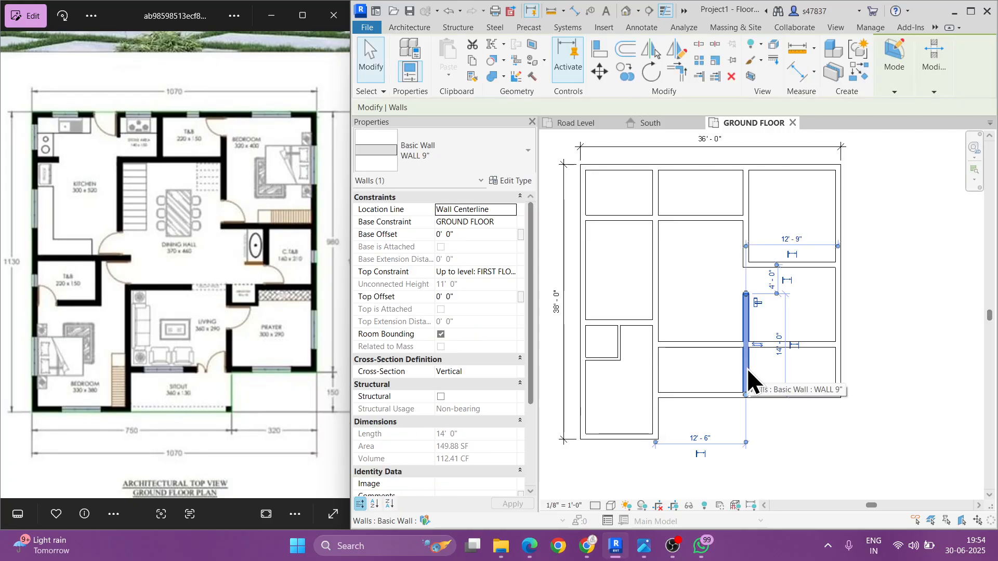
pyautogui.press('r')
pyautogui.press('o')
pyautogui.click(747, 344)
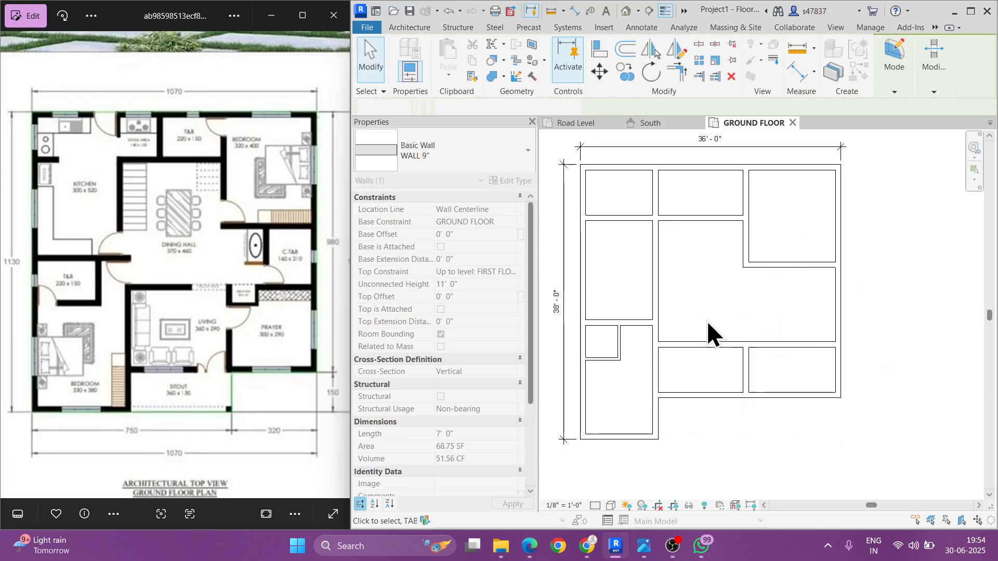
pyautogui.press('Escape')
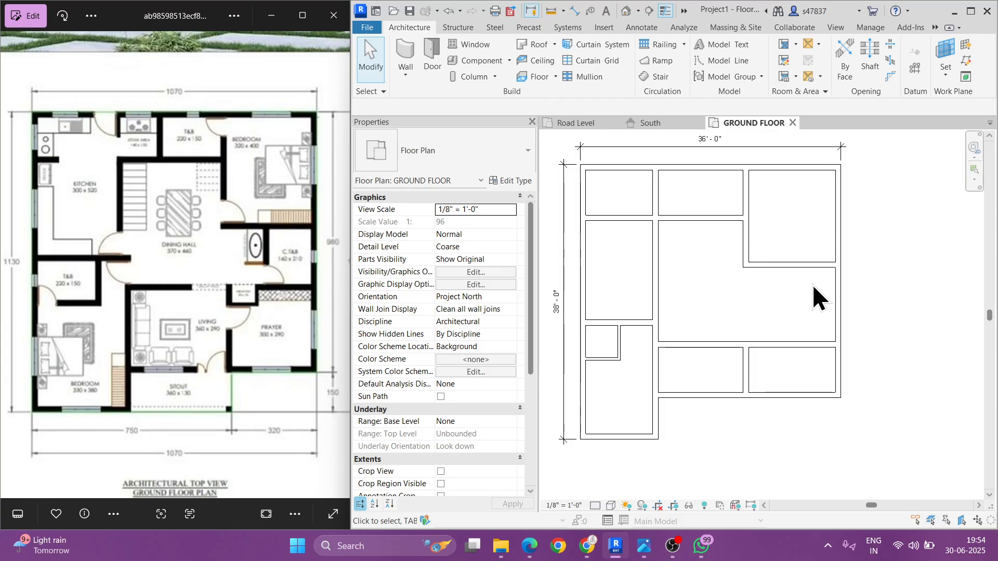
# Step: Draw a vertical wall from the midpoint of the upper new horizontal wall down to the lower one, and change its type to WALL 4.5"
pyautogui.press('w')
pyautogui.press('a')
pyautogui.click(792, 267)
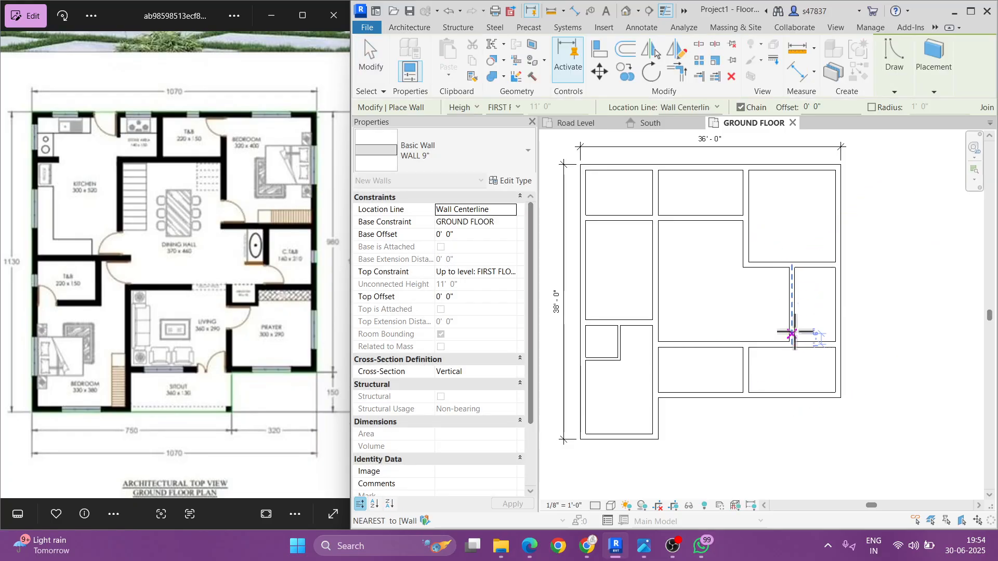
pyautogui.click(791, 343)
pyautogui.press('Escape')
pyautogui.press('Escape')
pyautogui.click(447, 156)
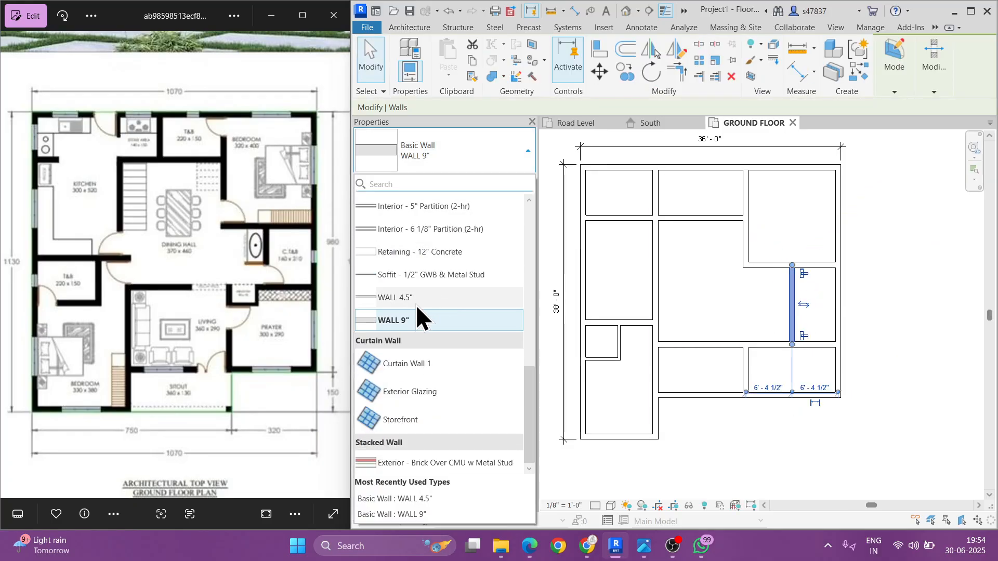
pyautogui.click(416, 307)
pyautogui.click(868, 272)
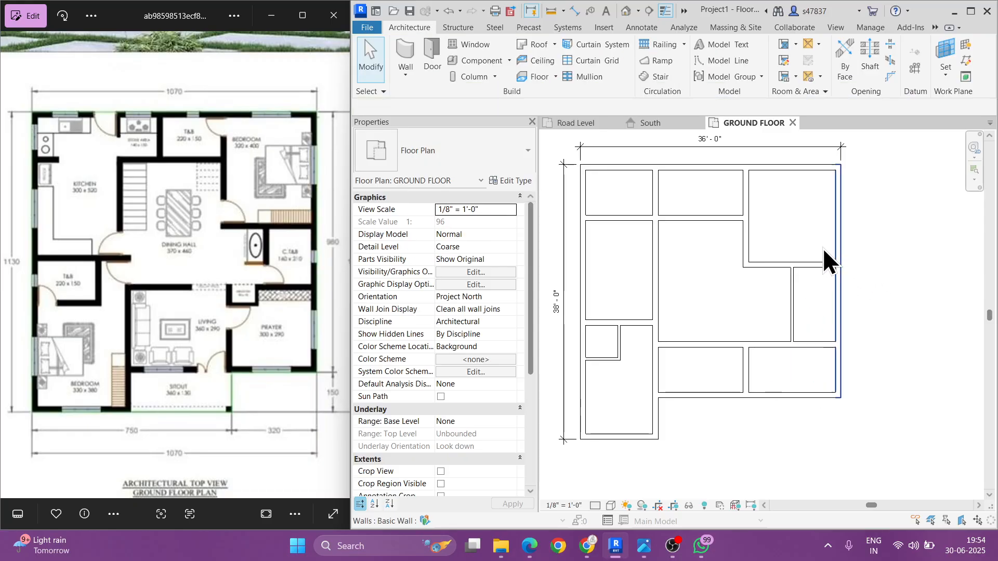
# Step: Change the horizontal wall below the store area and rear toilet to the WALL 4.5" type
pyautogui.click(624, 216)
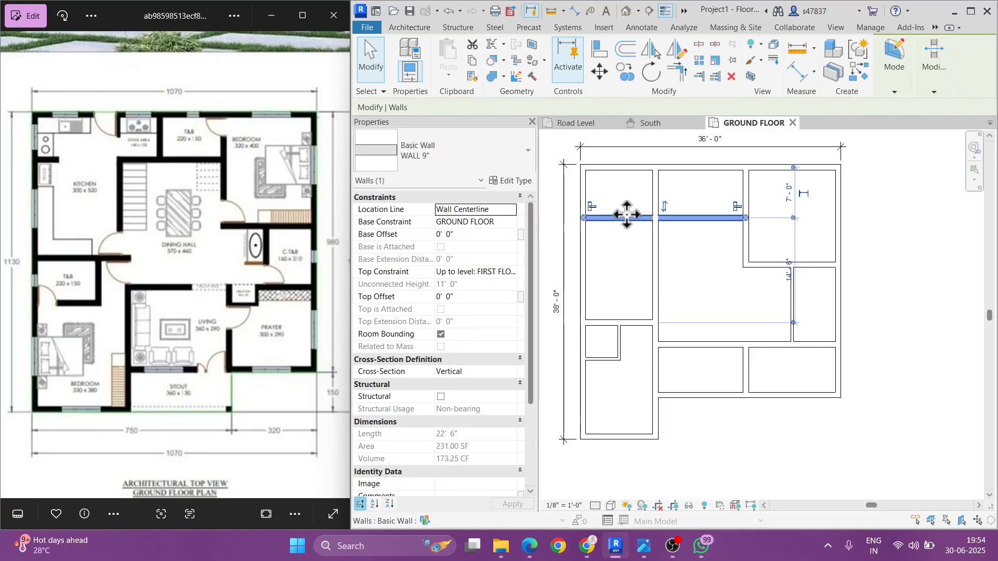
pyautogui.click(701, 216)
pyautogui.click(413, 148)
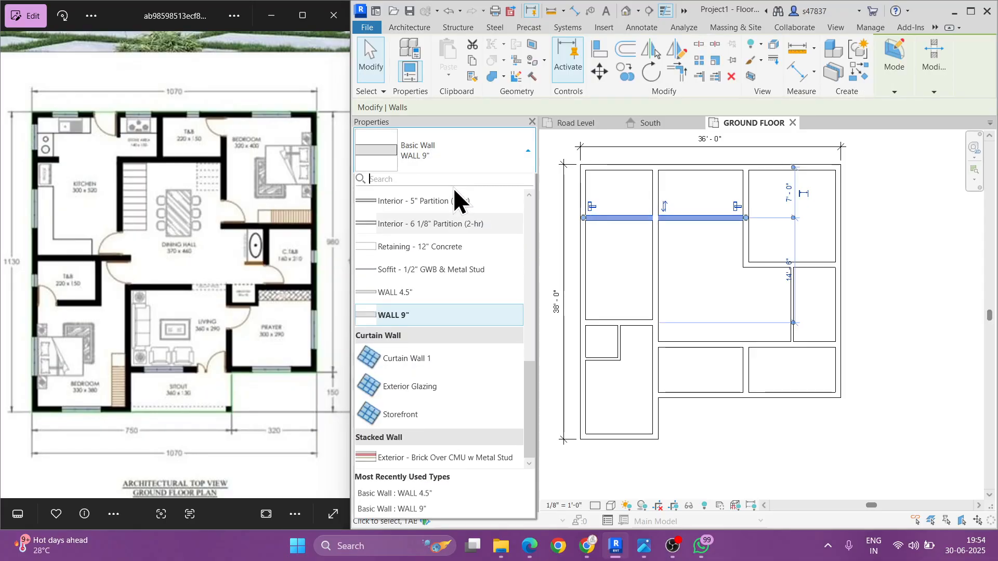
pyautogui.click(447, 296)
pyautogui.click(700, 254)
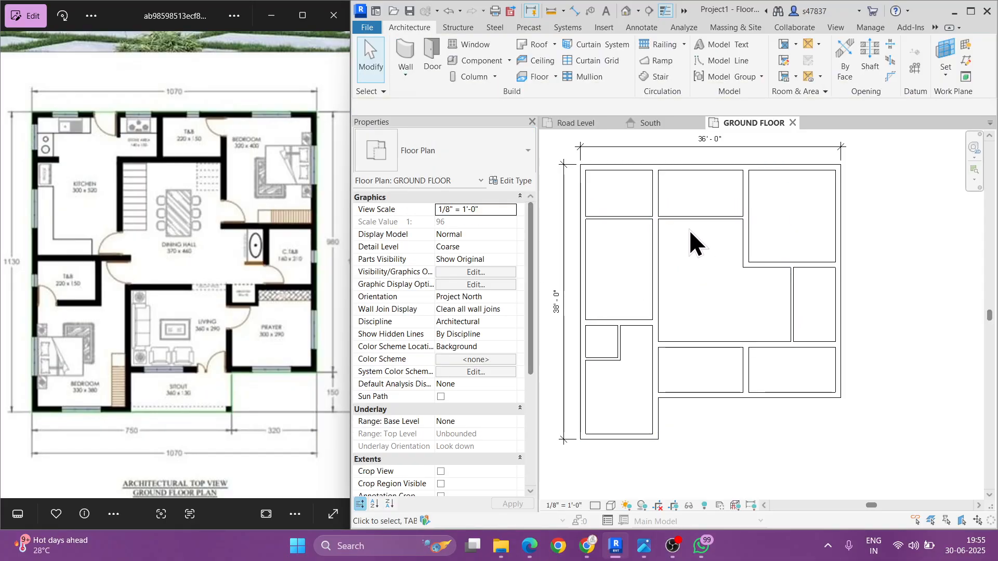
pyautogui.moveTo(67, 128); pyautogui.dragTo(48, 154)
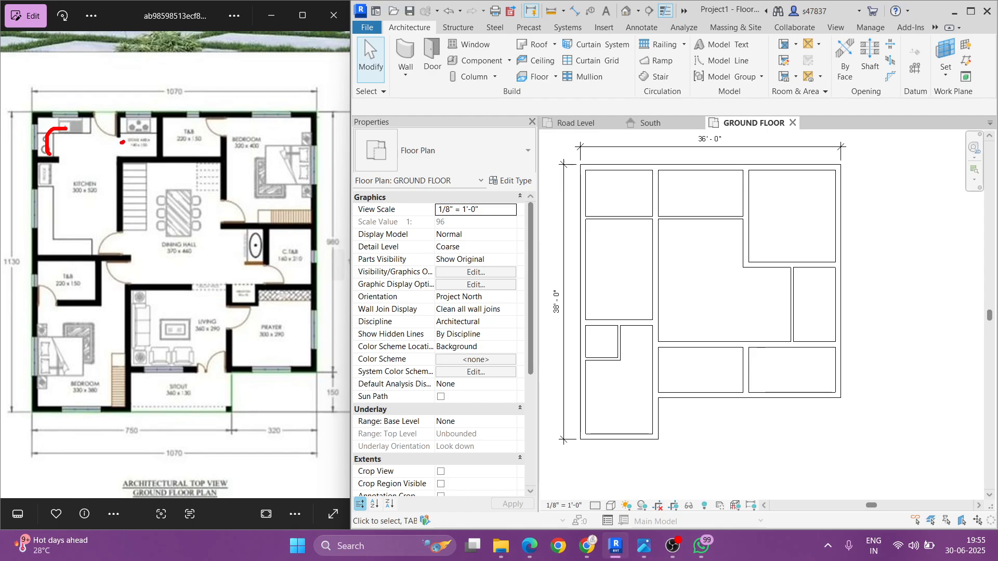
pyautogui.scroll(5, 122, 152)
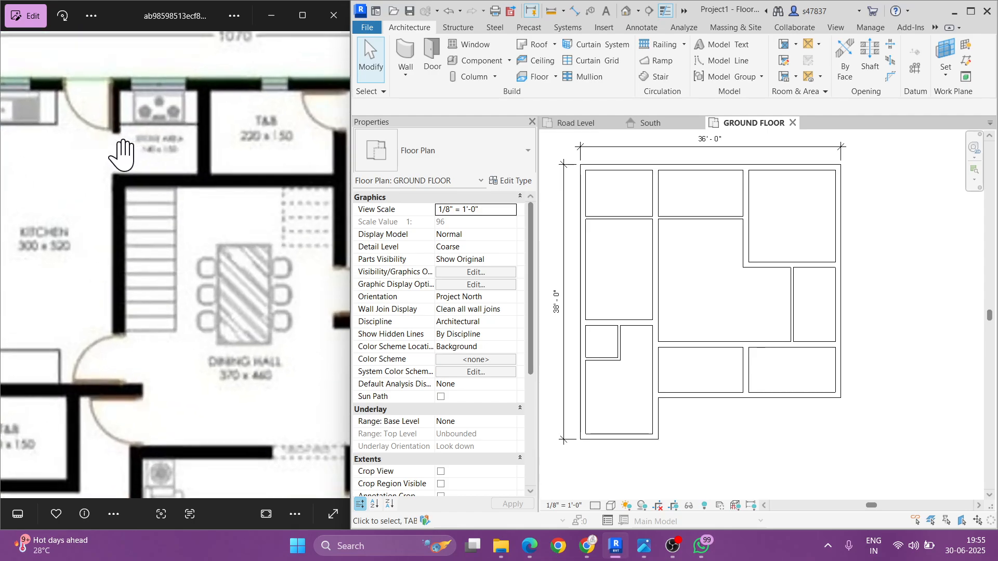
pyautogui.scroll(-5, 123, 152)
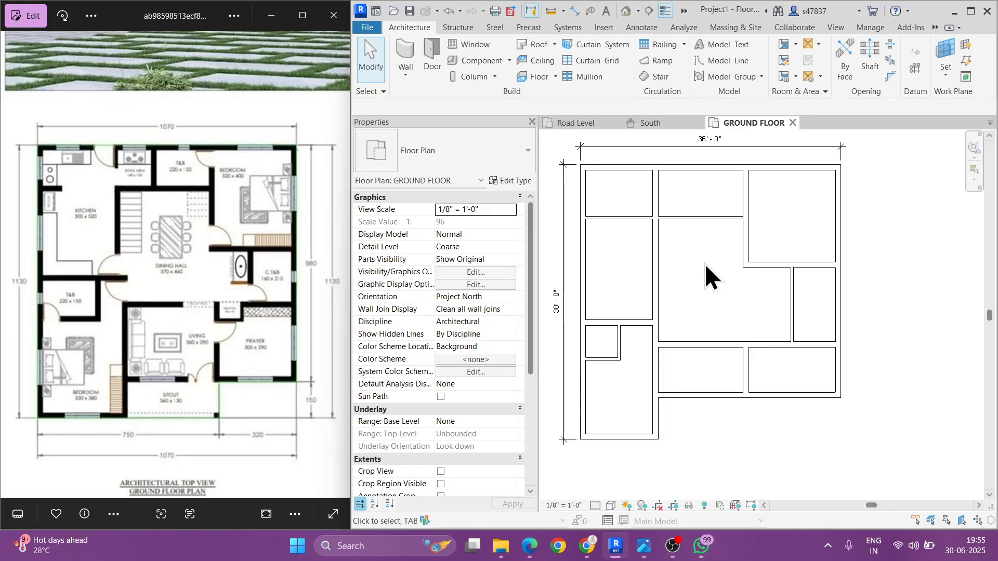
pyautogui.moveTo(704, 264); pyautogui.dragTo(731, 267, button='middle')
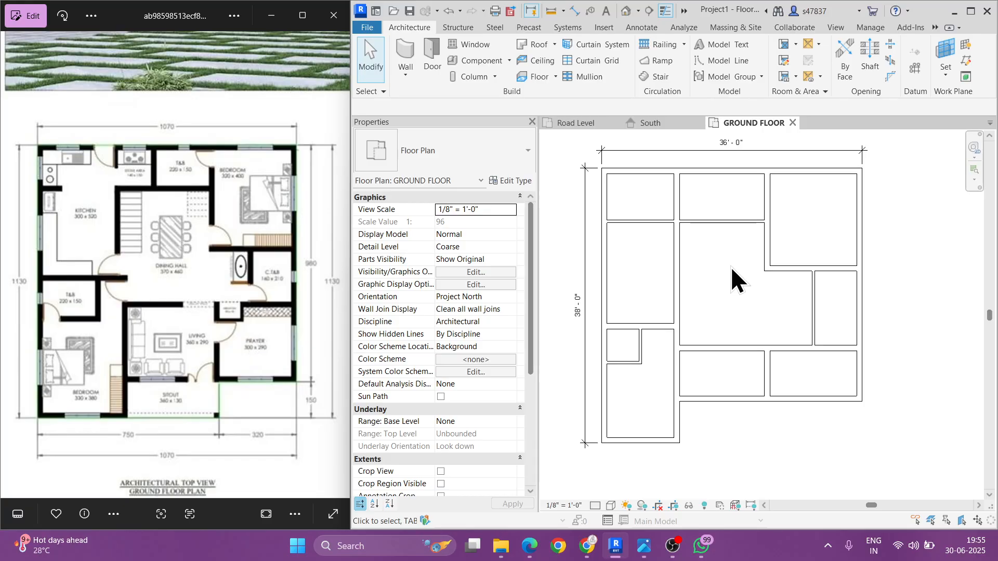
# Step: Set the temporary dimensions to measure walls from Faces, and return the window to its place beside the reference plan
pyautogui.click(677, 259)
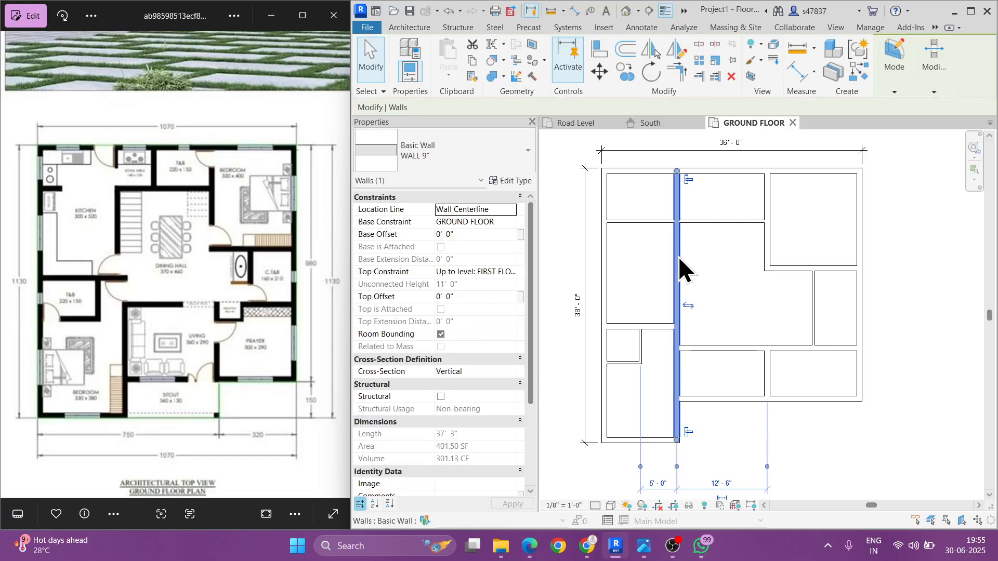
pyautogui.moveTo(664, 381); pyautogui.dragTo(684, 373, button='middle')
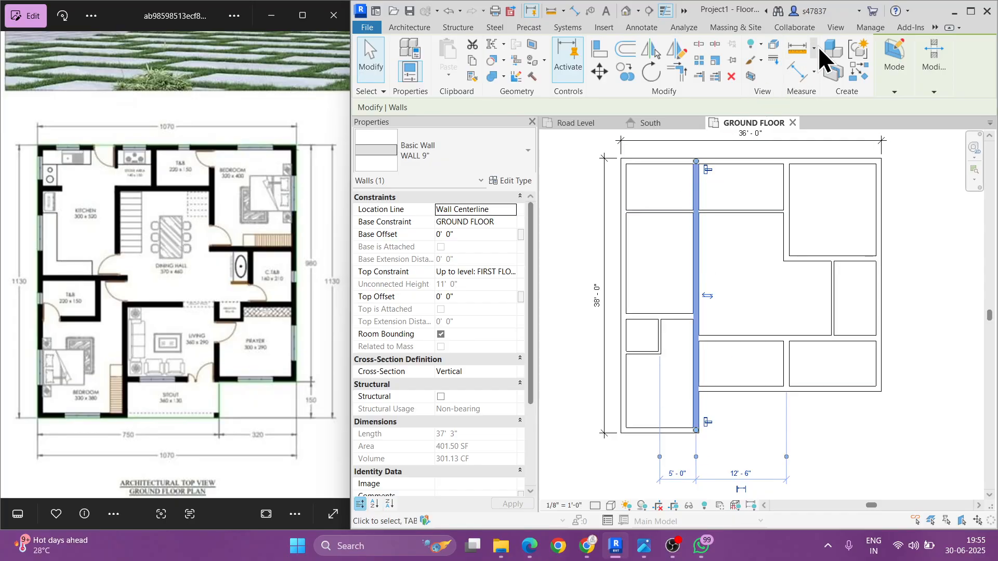
pyautogui.click(872, 29)
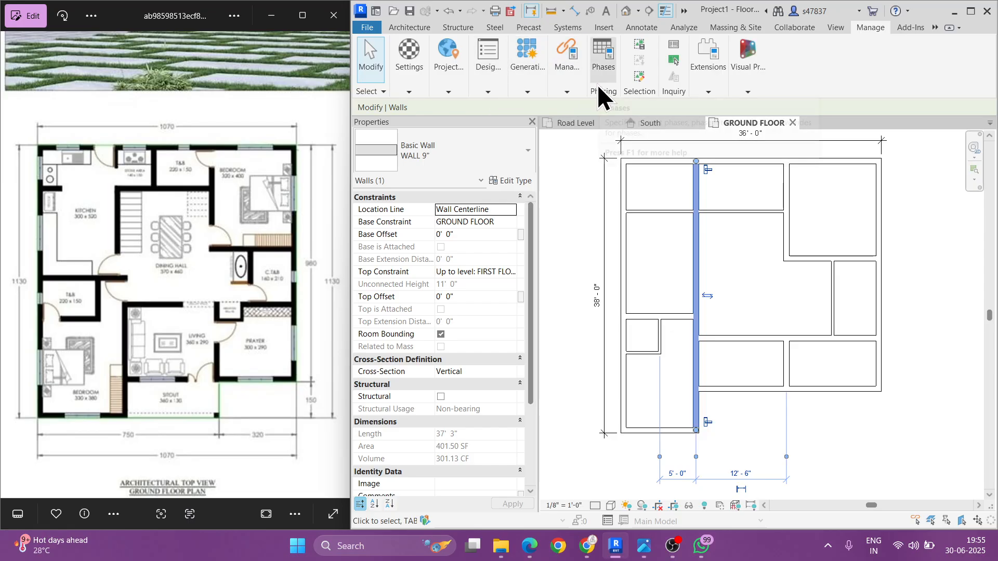
pyautogui.moveTo(408, 79)
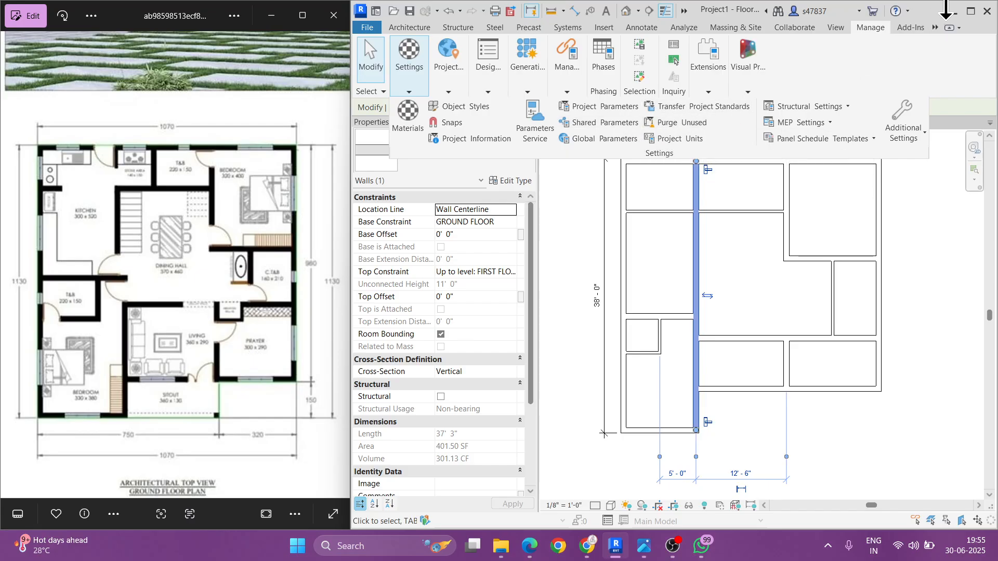
pyautogui.click(970, 11)
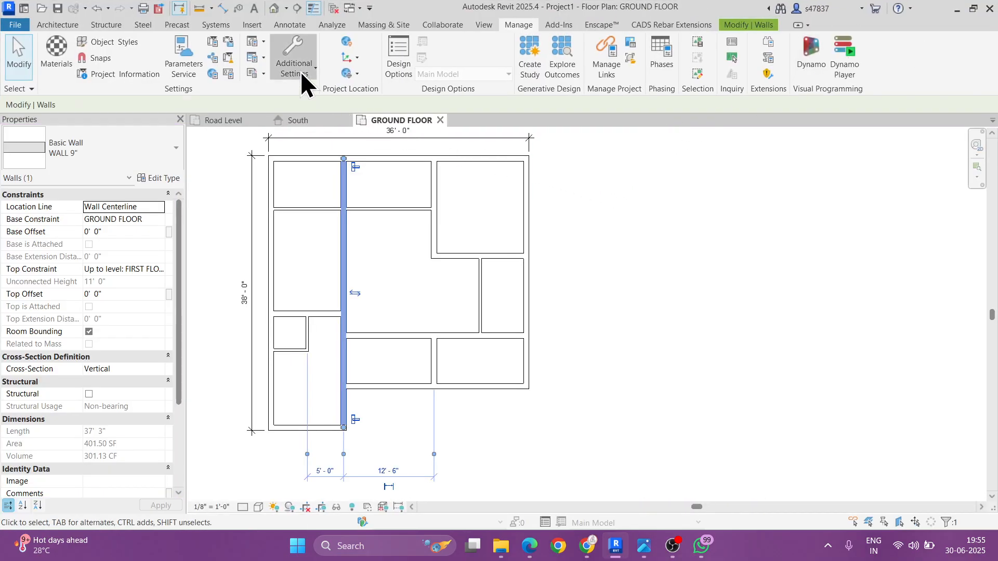
pyautogui.click(300, 71)
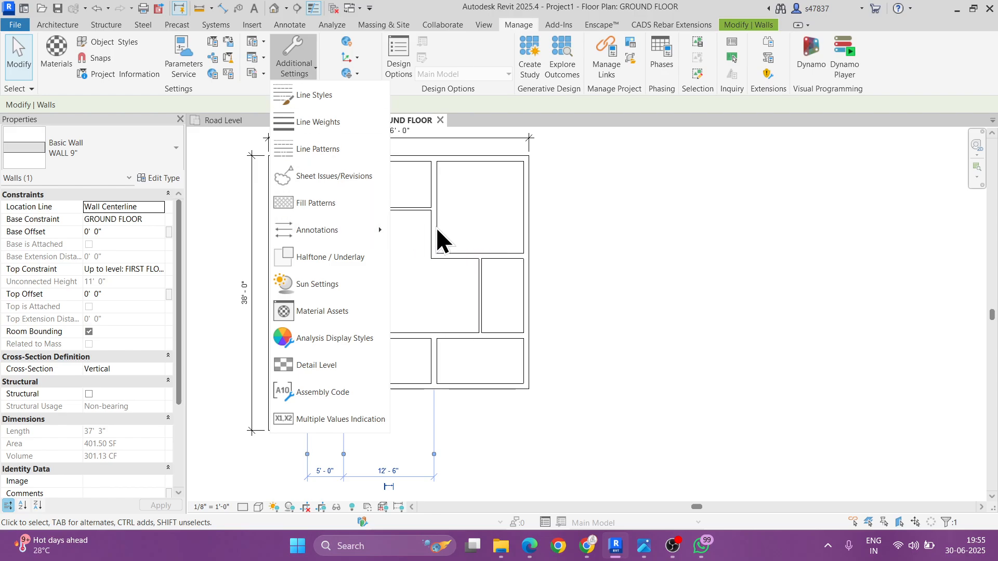
pyautogui.moveTo(354, 224)
pyautogui.click(444, 254)
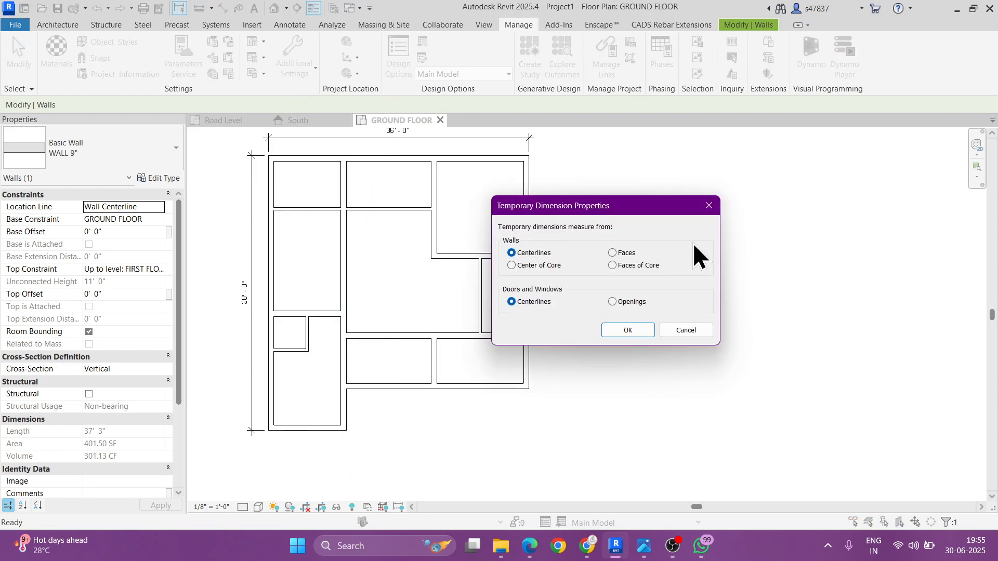
pyautogui.click(625, 252)
pyautogui.click(628, 331)
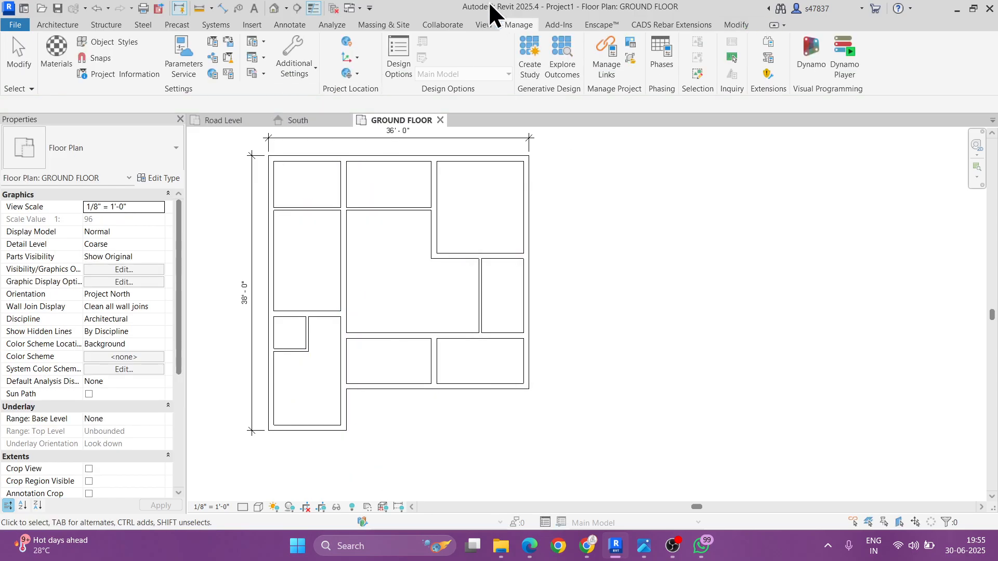
pyautogui.doubleClick(490, 11)
pyautogui.moveTo(490, 9); pyautogui.dragTo(996, 157)
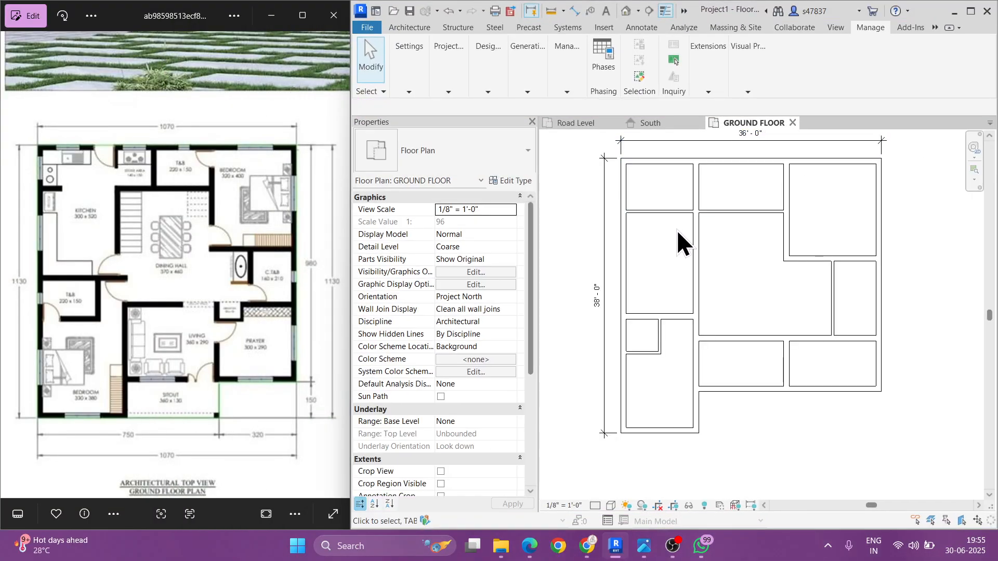
# Step: Set the clear distance between the left outer wall and the long vertical interior wall beside the kitchen and bedroom to 10'
pyautogui.click(697, 245)
pyautogui.scroll(3, 672, 416)
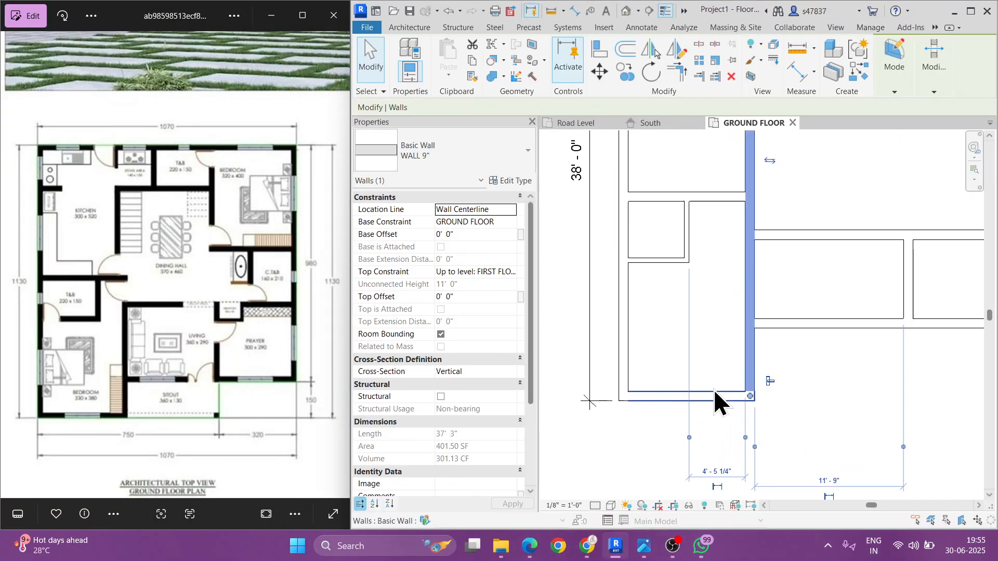
pyautogui.moveTo(689, 438); pyautogui.dragTo(628, 334)
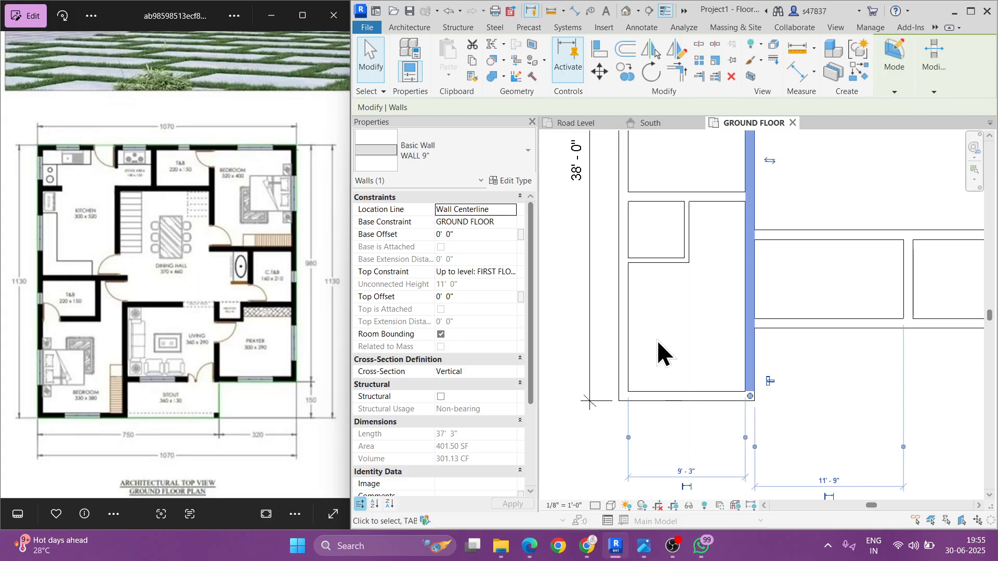
pyautogui.scroll(1, 696, 349)
pyautogui.moveTo(696, 349); pyautogui.dragTo(708, 317, button='middle')
pyautogui.click(699, 457)
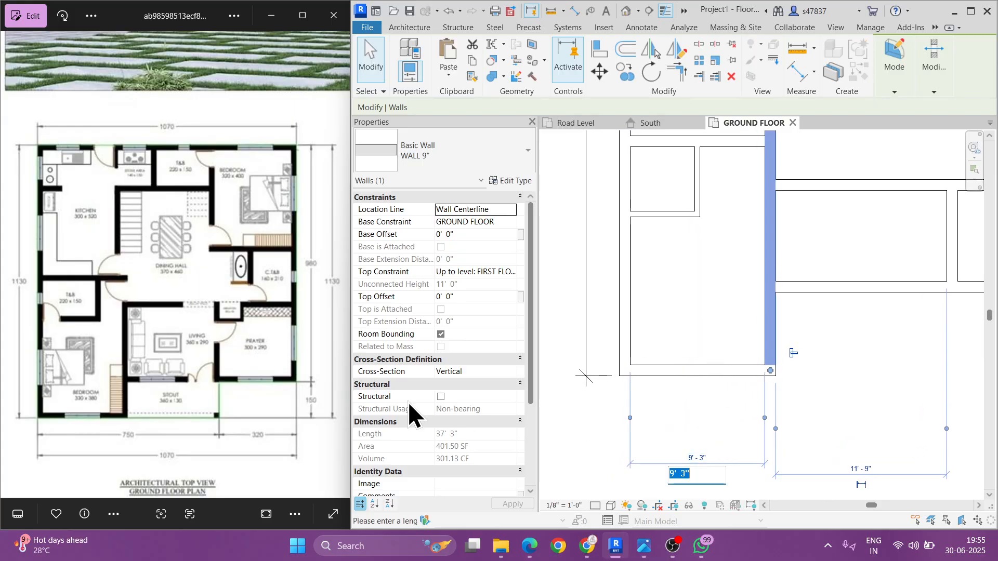
pyautogui.write('10')
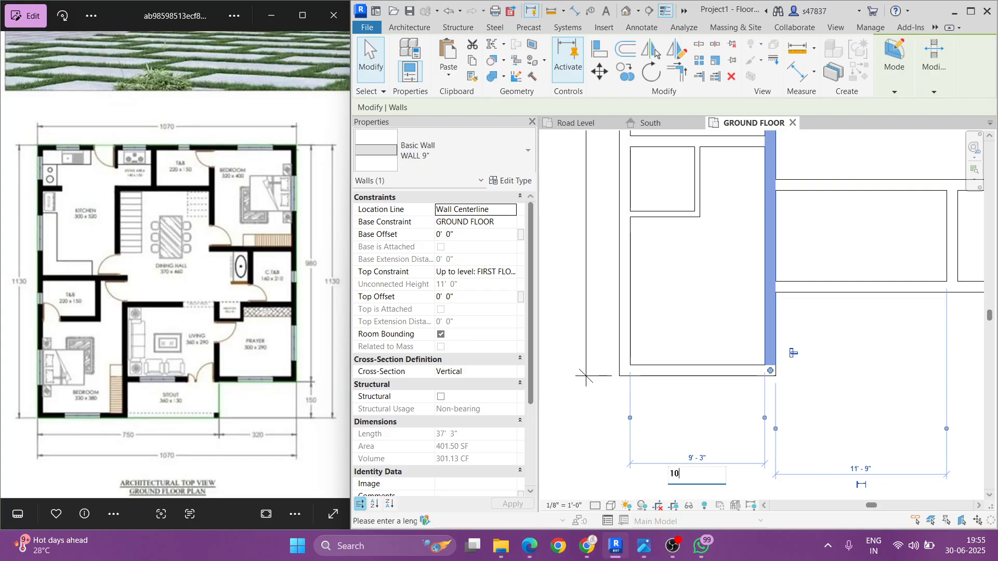
pyautogui.press('Return')
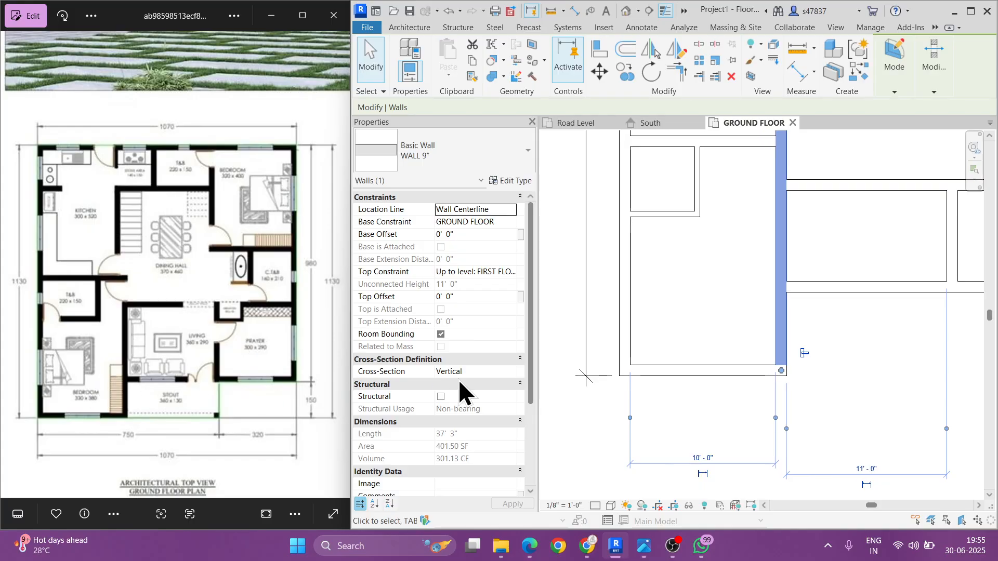
# Step: Set the WALL 4.5" partition below the lower-left toilet 10' clear from the bedroom's bottom outer wall
pyautogui.click(669, 303)
pyautogui.moveTo(709, 316); pyautogui.dragTo(719, 346, button='middle')
pyautogui.click(678, 246)
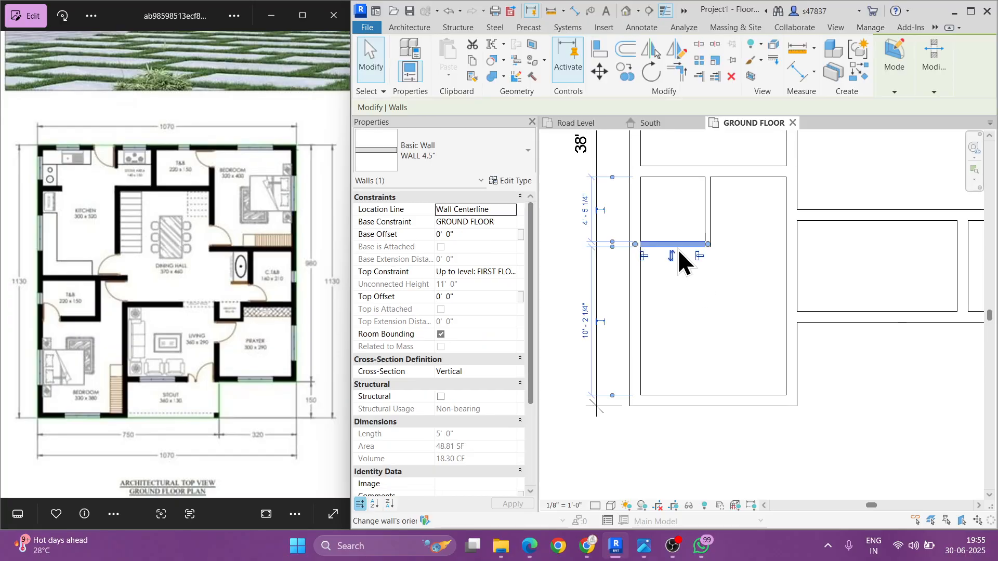
pyautogui.click(582, 333)
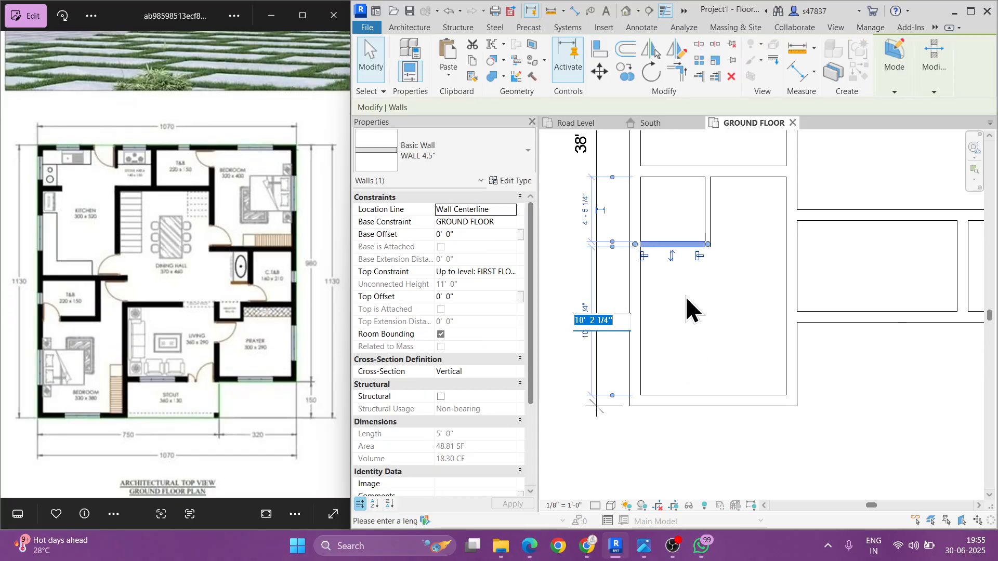
pyautogui.scroll(3, 73, 423)
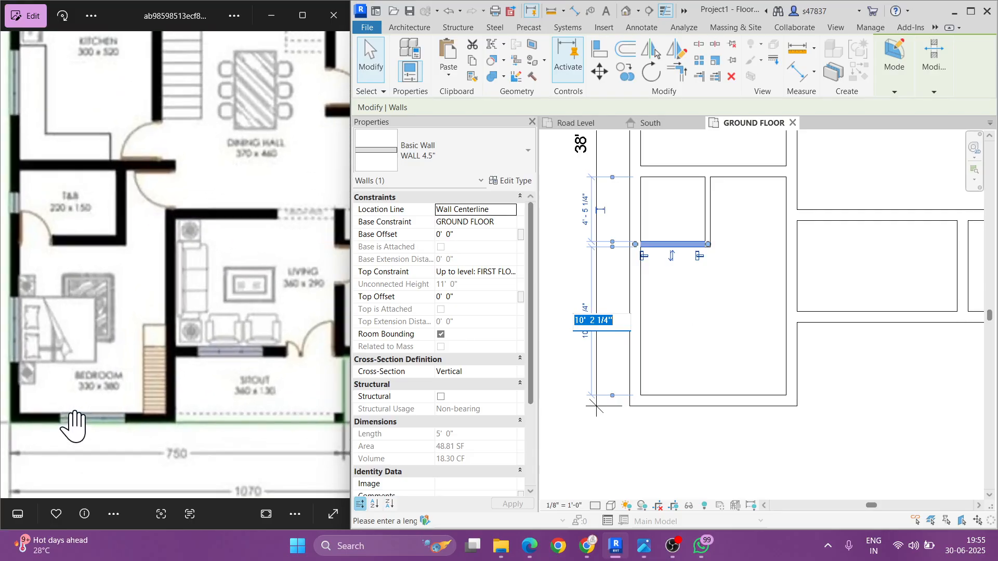
pyautogui.scroll(3, 73, 423)
pyautogui.scroll(-5, 130, 405)
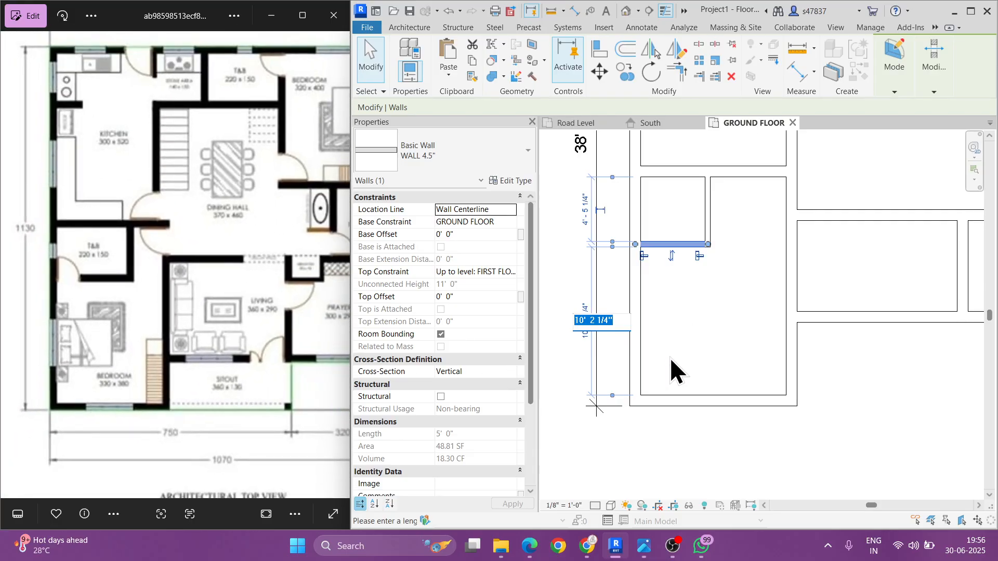
pyautogui.write('10')
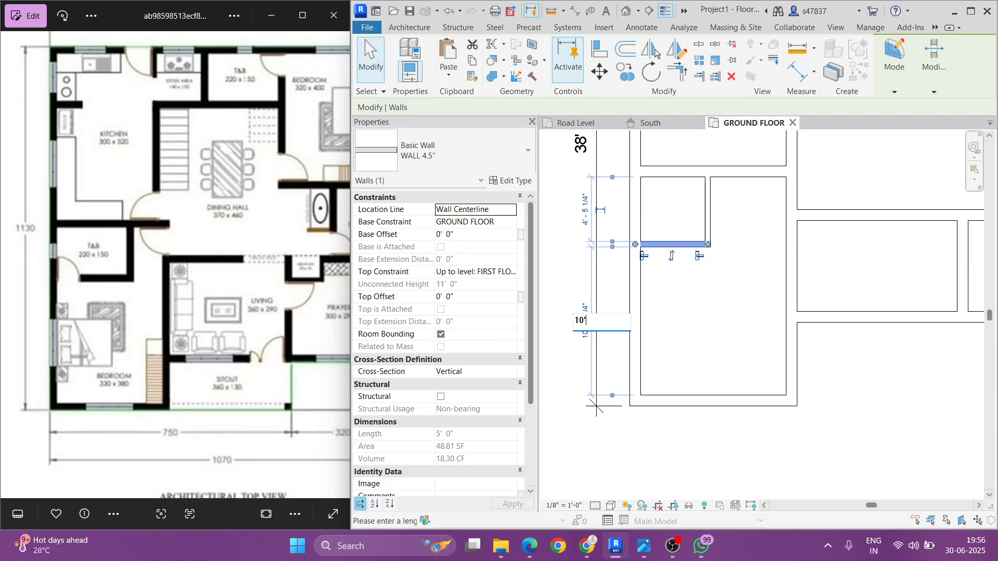
pyautogui.press('Return')
pyautogui.click(672, 356)
# Step: Set the lower-left toilet's vertical partition 3'6" from the long vertical interior wall on its right
pyautogui.scroll(-2, 763, 331)
pyautogui.moveTo(763, 331); pyautogui.dragTo(728, 416, button='middle')
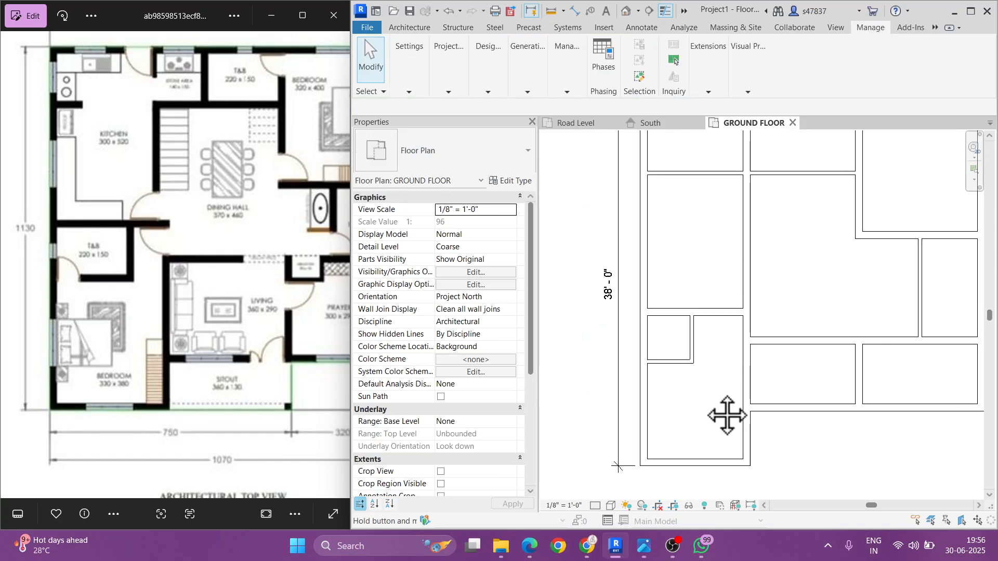
pyautogui.click(696, 339)
pyautogui.scroll(1, 721, 408)
pyautogui.click(721, 408)
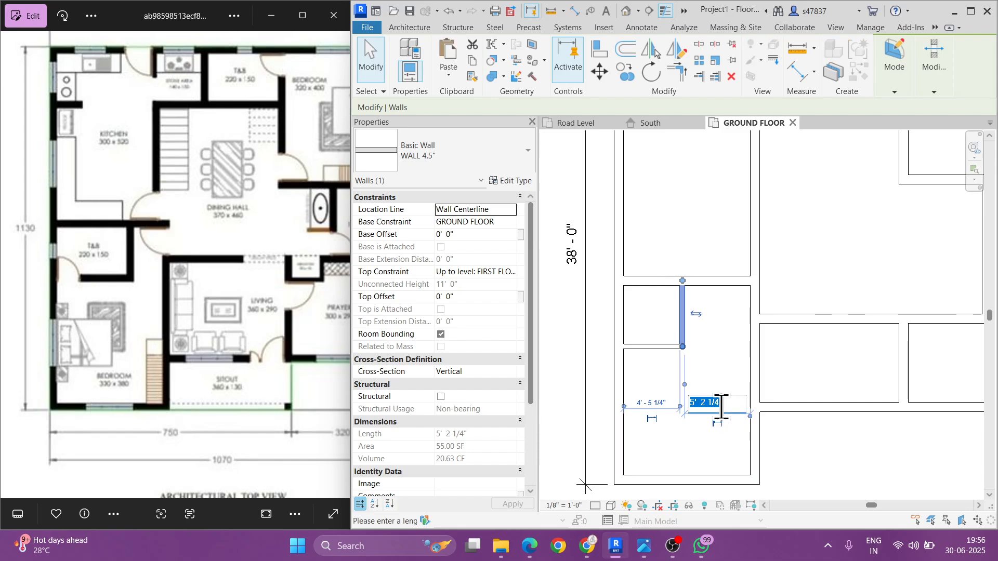
pyautogui.write("3'6")
pyautogui.press('Return')
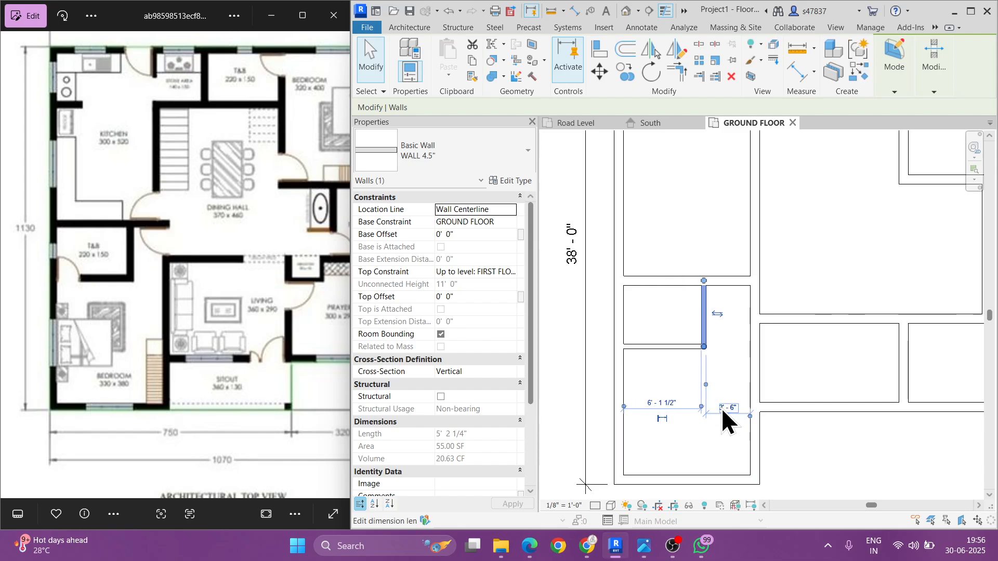
# Step: Set the front wall of the living and prayer rooms 4' from the inner face of the bedroom's bottom outer wall
pyautogui.click(794, 349)
pyautogui.scroll(-1, 795, 348)
pyautogui.moveTo(820, 380); pyautogui.dragTo(702, 358, button='middle')
pyautogui.click(702, 365)
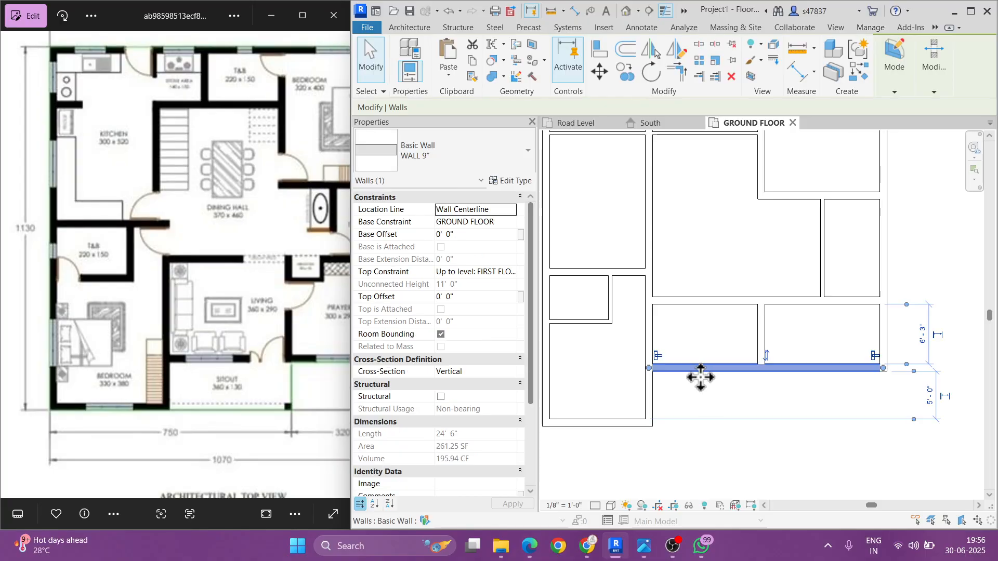
pyautogui.click(929, 394)
pyautogui.write('4')
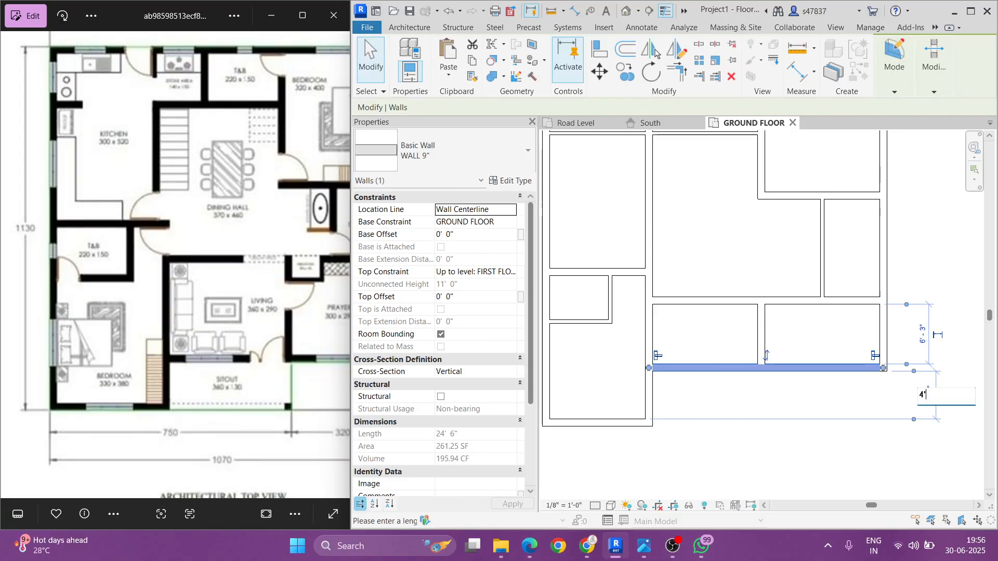
pyautogui.press('Return')
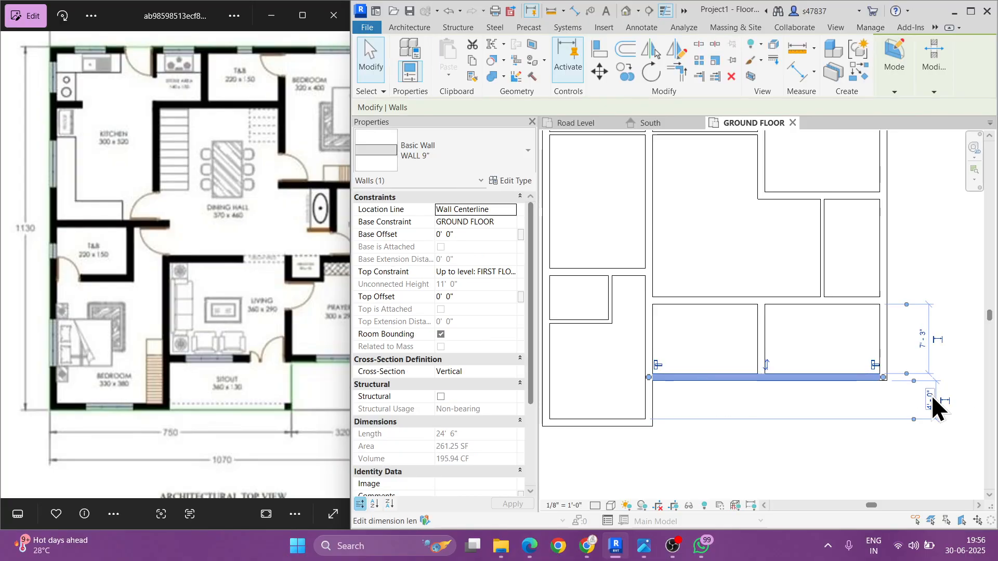
pyautogui.click(838, 401)
# Step: Set the wall below the upper-right bedroom 400 cm clear from the top outer wall, following the reference plan
pyautogui.scroll(-1, 814, 399)
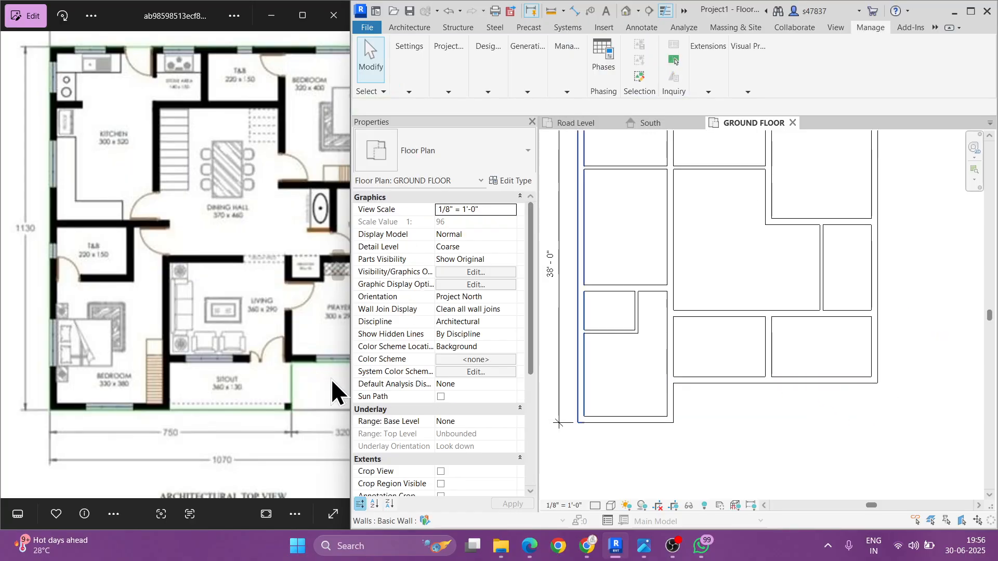
pyautogui.scroll(-2, 257, 384)
pyautogui.moveTo(240, 371); pyautogui.dragTo(232, 379)
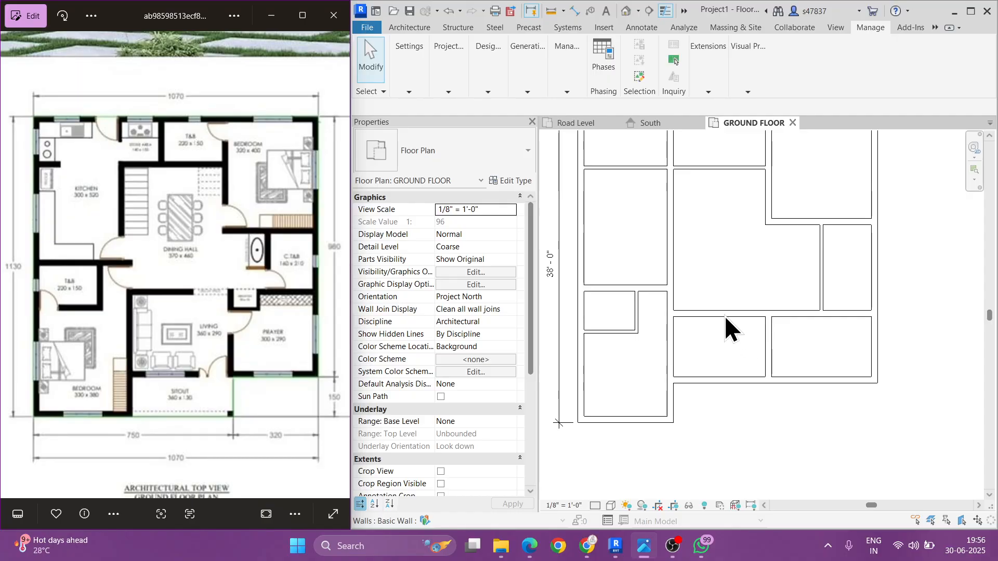
pyautogui.scroll(-2, 724, 316)
pyautogui.click(731, 300)
pyautogui.moveTo(741, 280); pyautogui.dragTo(750, 313, button='middle')
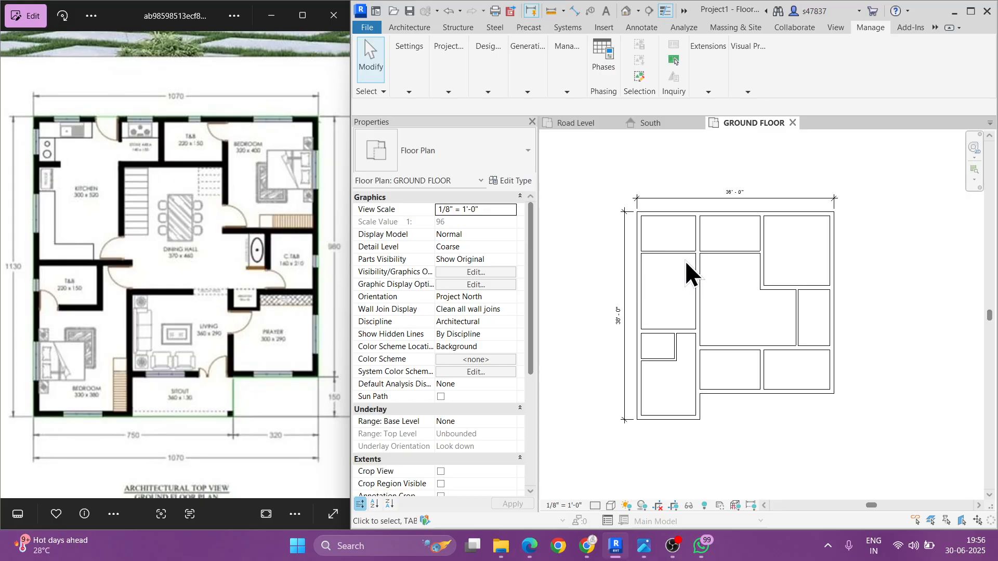
pyautogui.click(775, 286)
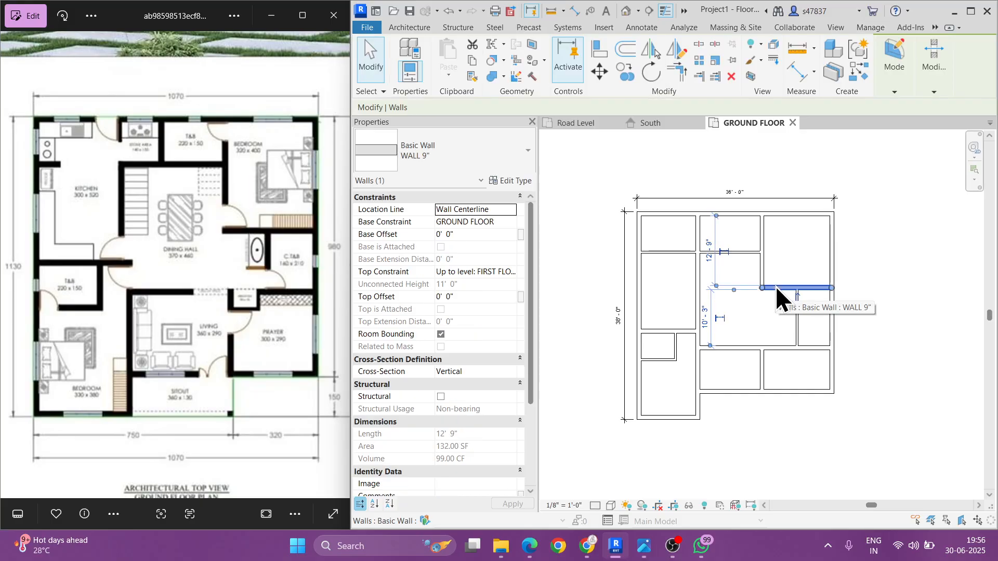
pyautogui.click(708, 254)
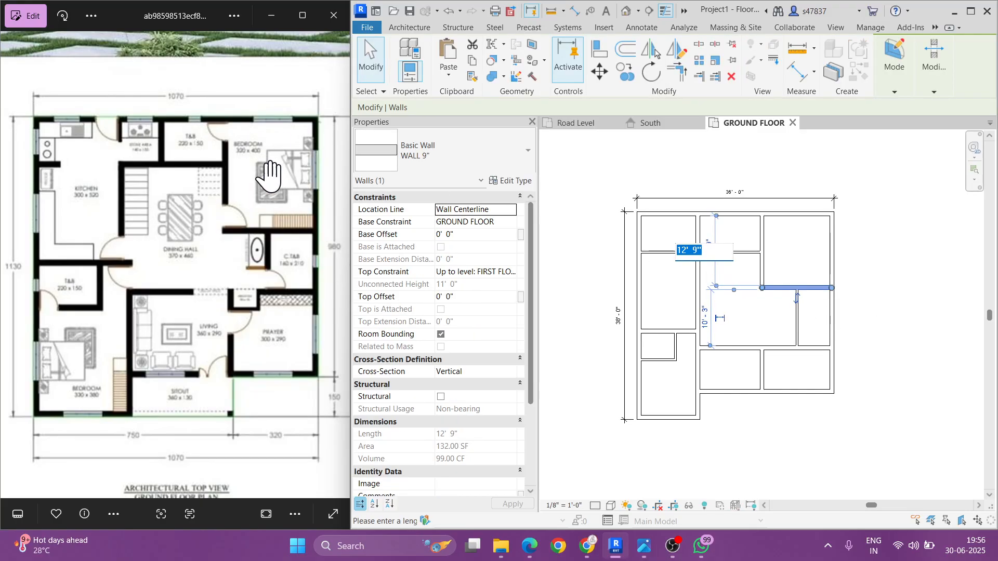
pyautogui.write('400CM')
pyautogui.press('Return')
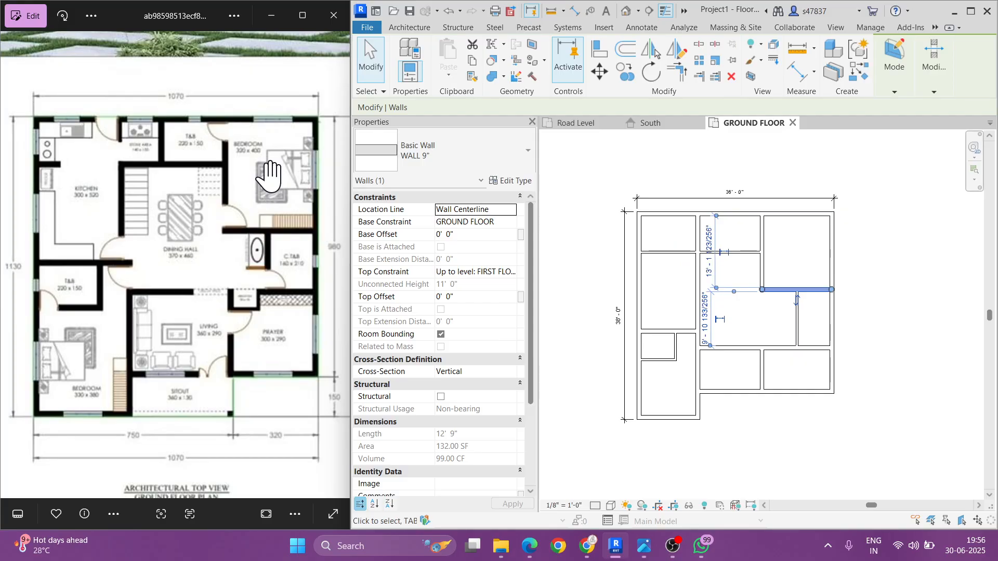
pyautogui.click(708, 254)
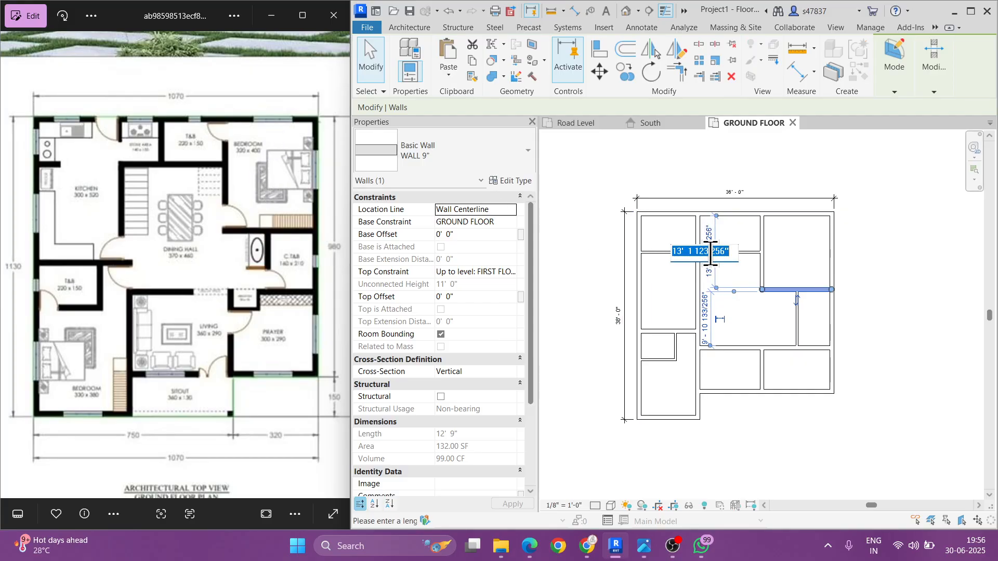
pyautogui.press('Escape')
pyautogui.press('Escape')
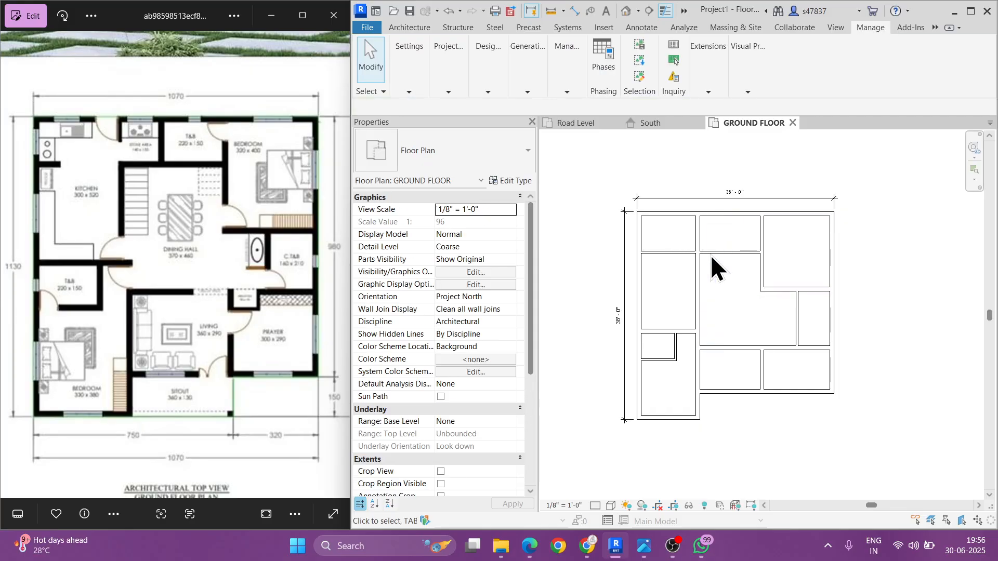
# Step: Set the vertical wall left of the upper-right bedroom 11' clear from the right outer wall
pyautogui.click(760, 235)
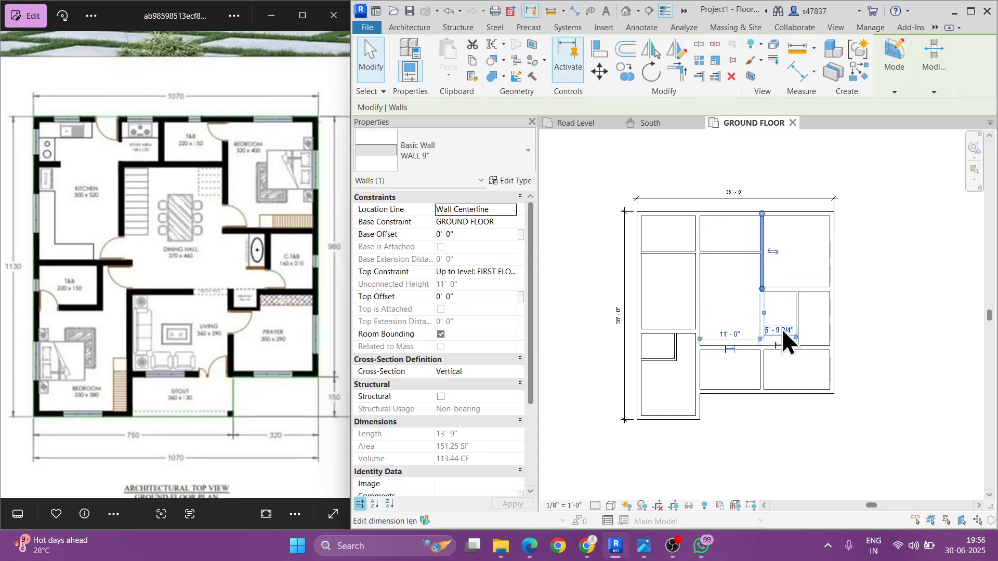
pyautogui.moveTo(797, 325); pyautogui.dragTo(826, 280)
pyautogui.click(799, 329)
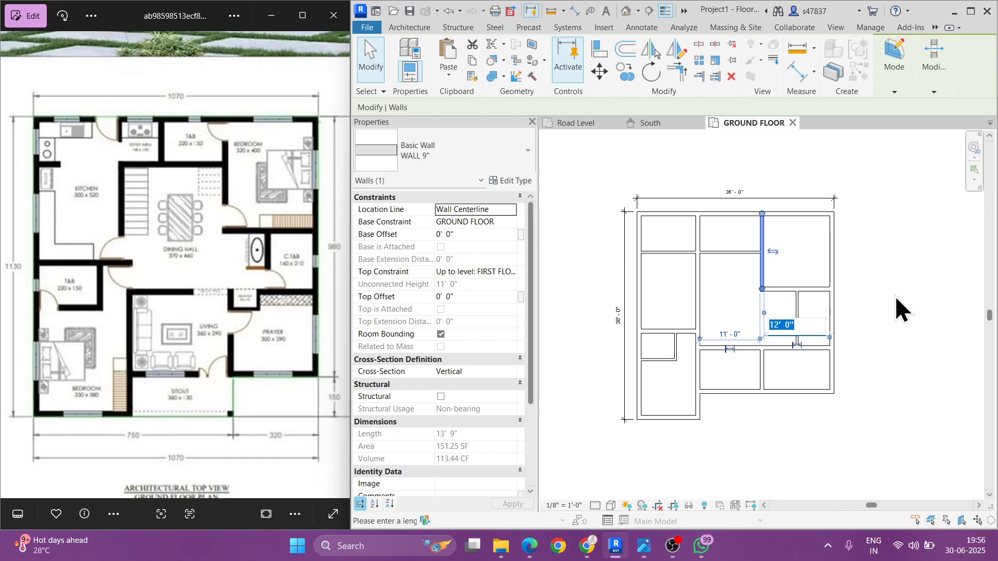
pyautogui.write('11')
pyautogui.press('Return')
pyautogui.click(850, 328)
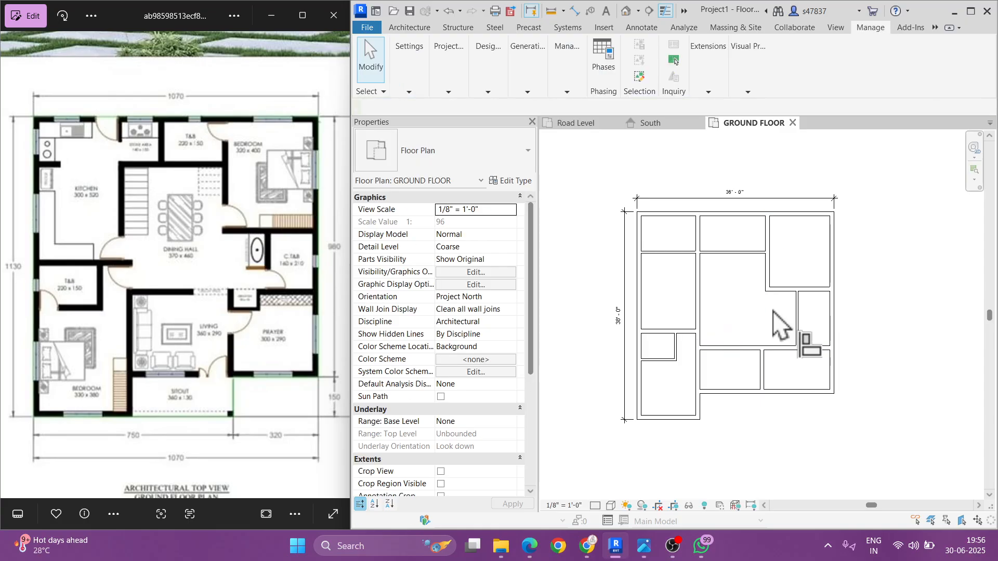
# Step: Align the vertical wall between the living and prayer rooms with the upper-right bedroom's left wall
pyautogui.press('a')
pyautogui.press('l')
pyautogui.click(763, 370)
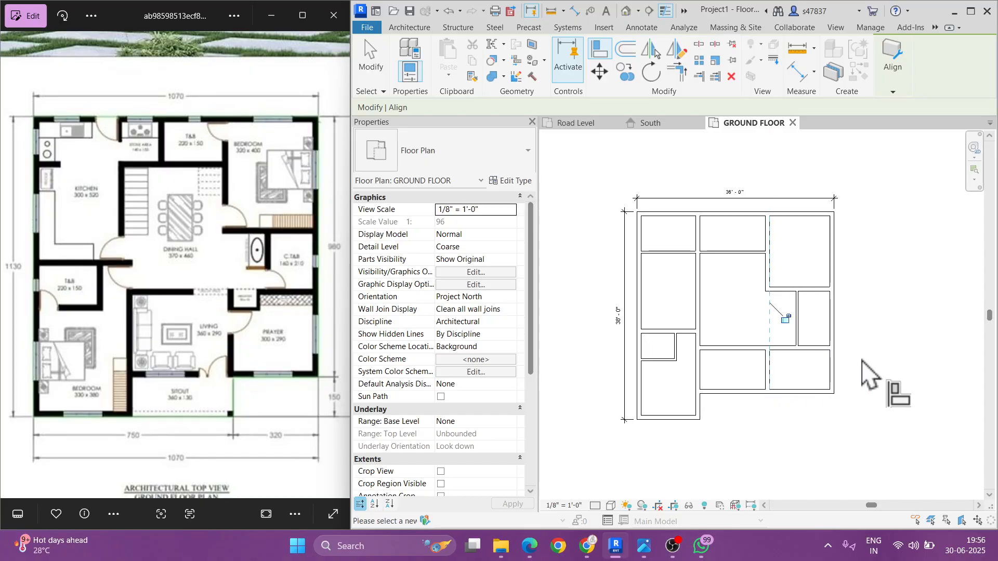
pyautogui.press('Escape')
pyautogui.press('Escape')
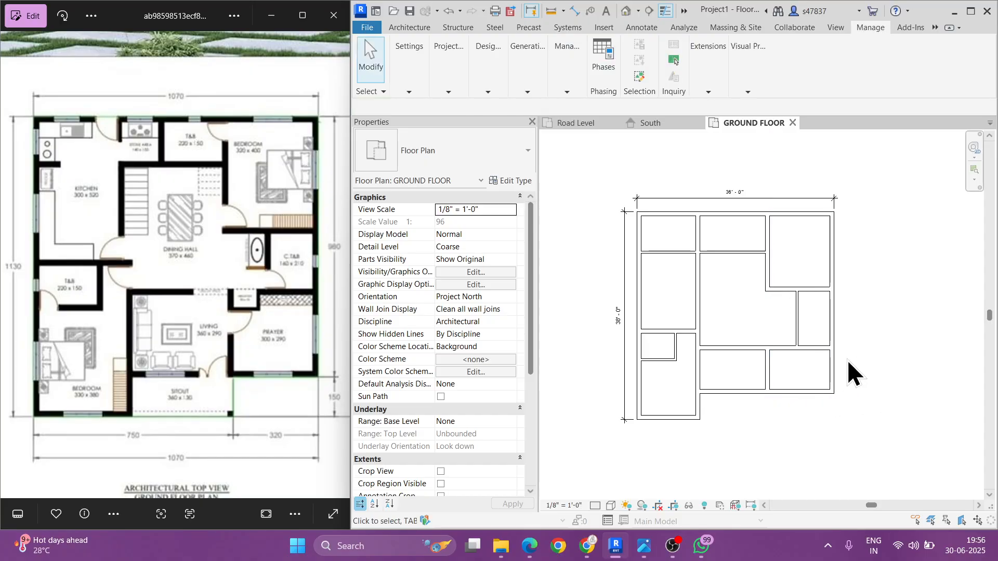
# Step: Move the horizontal wall between the kitchen and the lower-left toilet upward, making the kitchen shorter
pyautogui.click(661, 331)
pyautogui.moveTo(656, 328); pyautogui.dragTo(665, 298)
pyautogui.press('Escape')
pyautogui.scroll(3, 723, 322)
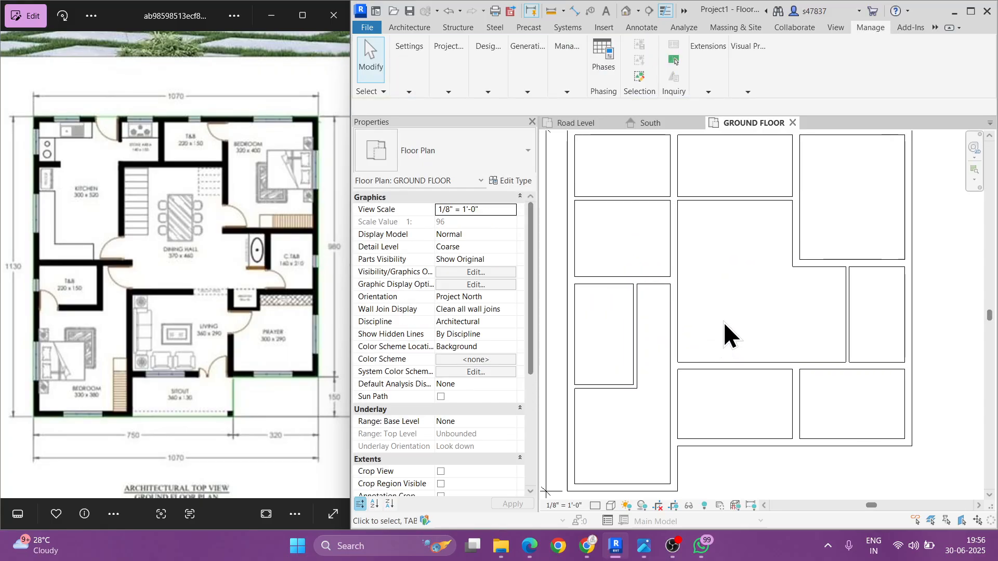
pyautogui.click(616, 282)
pyautogui.click(684, 354)
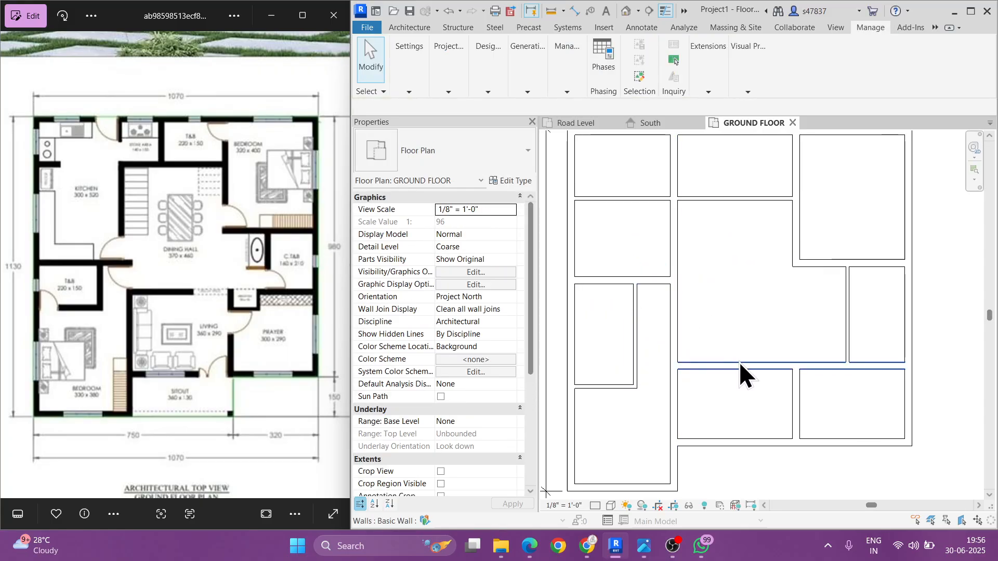
# Step: Set the horizontal wall above the living and prayer rooms 12' clear from their front wall
pyautogui.click(784, 367)
pyautogui.click(946, 409)
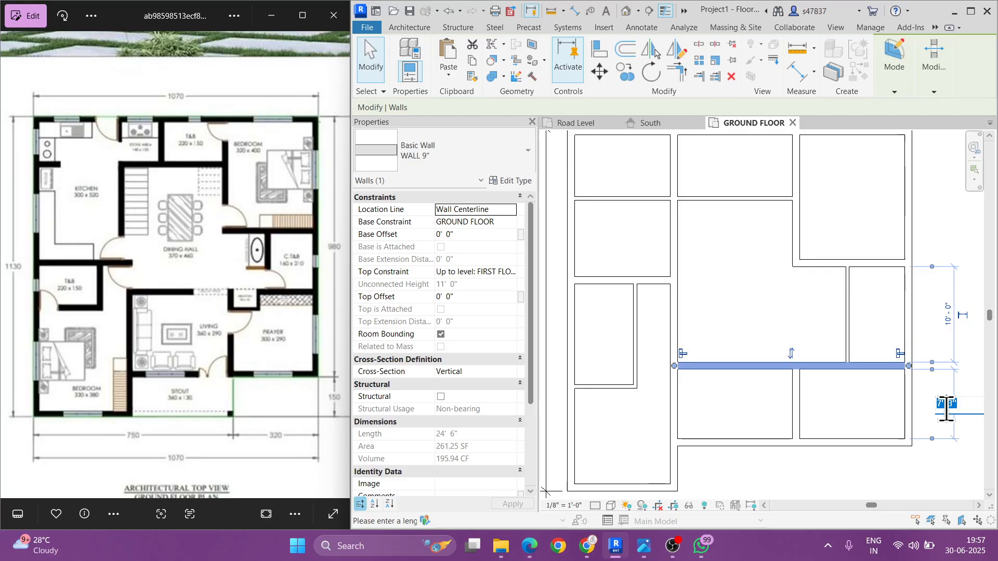
pyautogui.write('12')
pyautogui.press('Return')
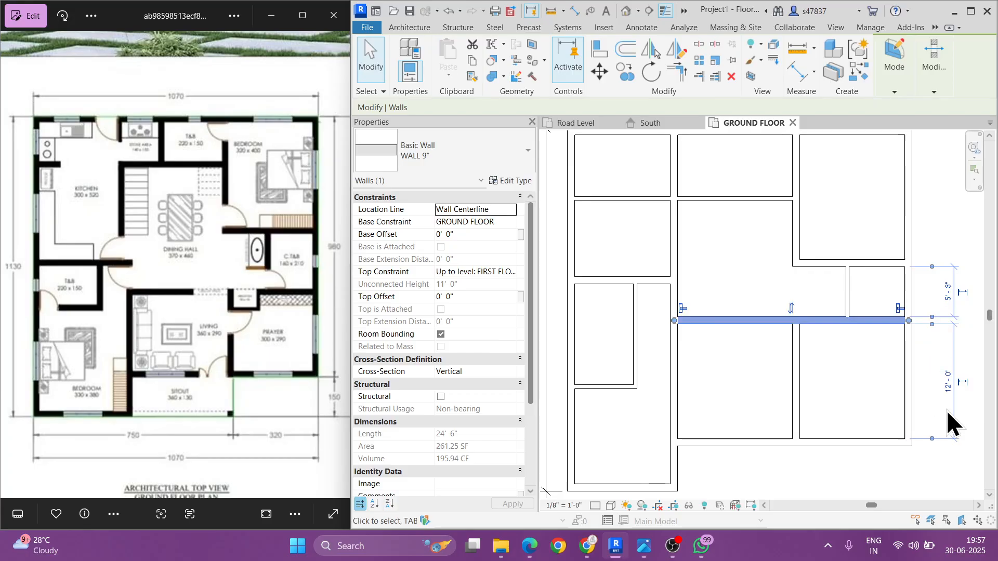
pyautogui.click(844, 383)
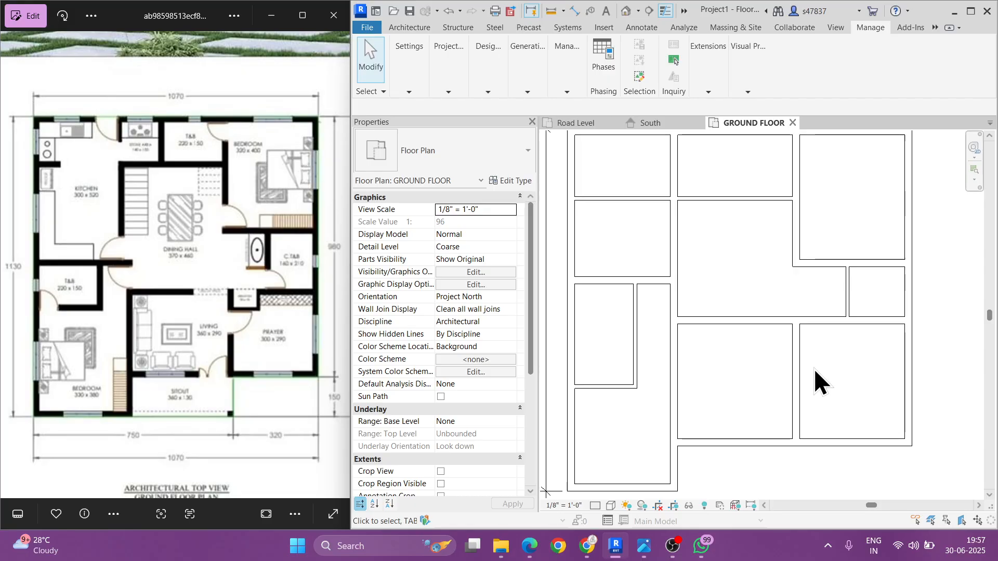
# Step: Set the horizontal wall above the living and prayer rooms 3' 3" from the lower face of the kitchen–toilet wall
pyautogui.scroll(-1, 815, 370)
pyautogui.moveTo(841, 383); pyautogui.dragTo(828, 388, button='middle')
pyautogui.click(757, 331)
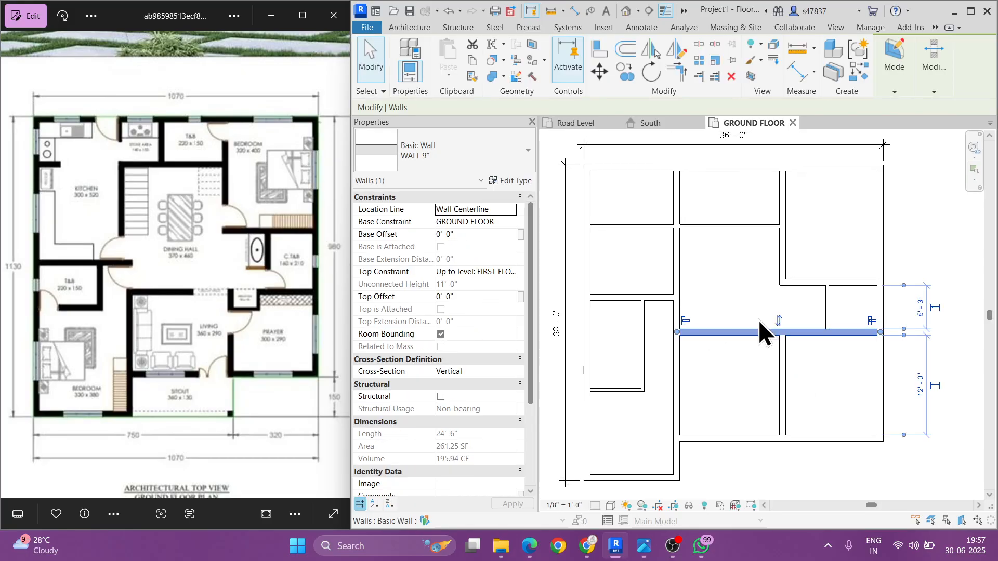
pyautogui.moveTo(903, 285); pyautogui.dragTo(651, 301)
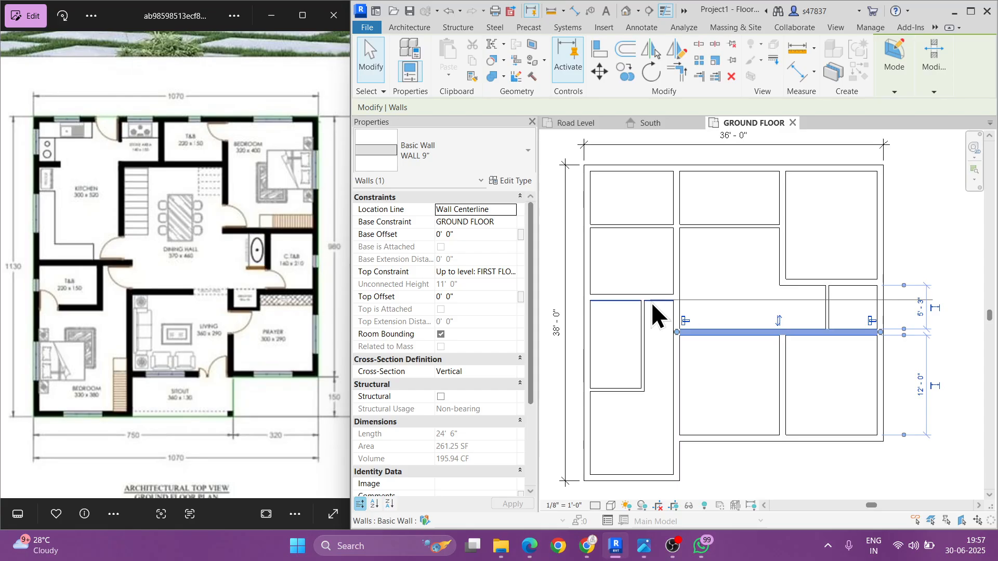
pyautogui.click(920, 324)
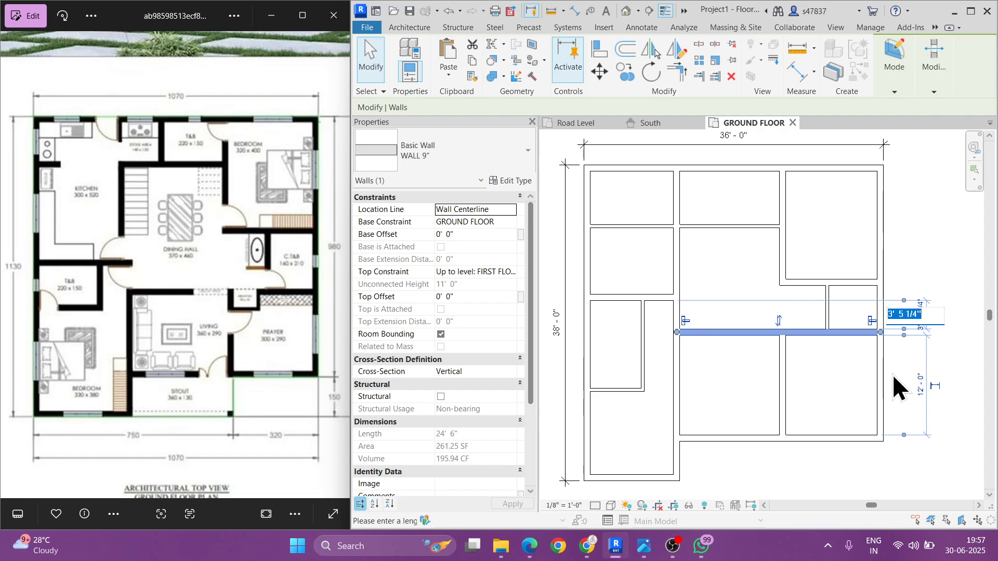
pyautogui.write('3 3')
pyautogui.press('Return')
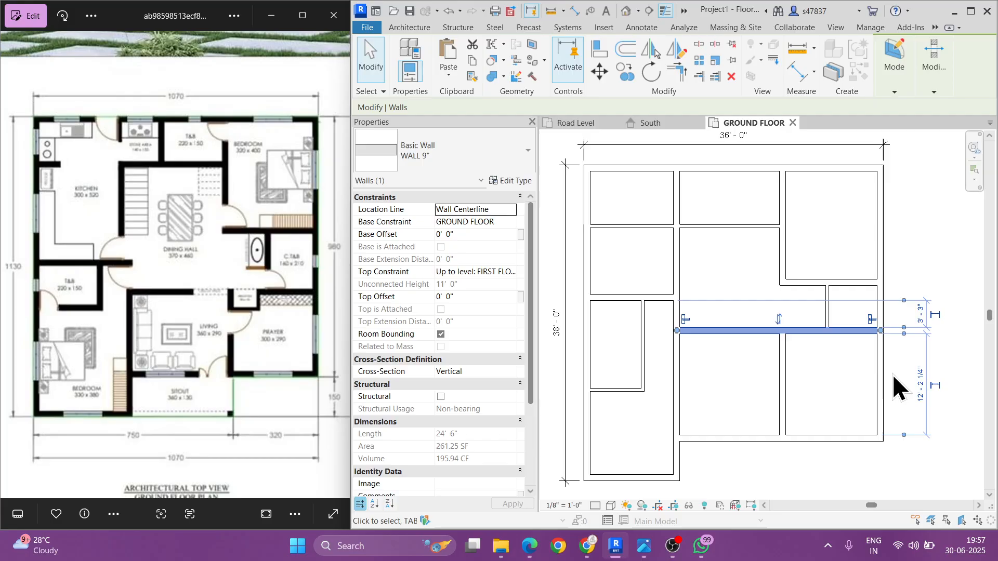
pyautogui.click(721, 379)
pyautogui.moveTo(657, 399); pyautogui.dragTo(737, 368, button='middle')
pyautogui.moveTo(710, 272); pyautogui.dragTo(717, 446)
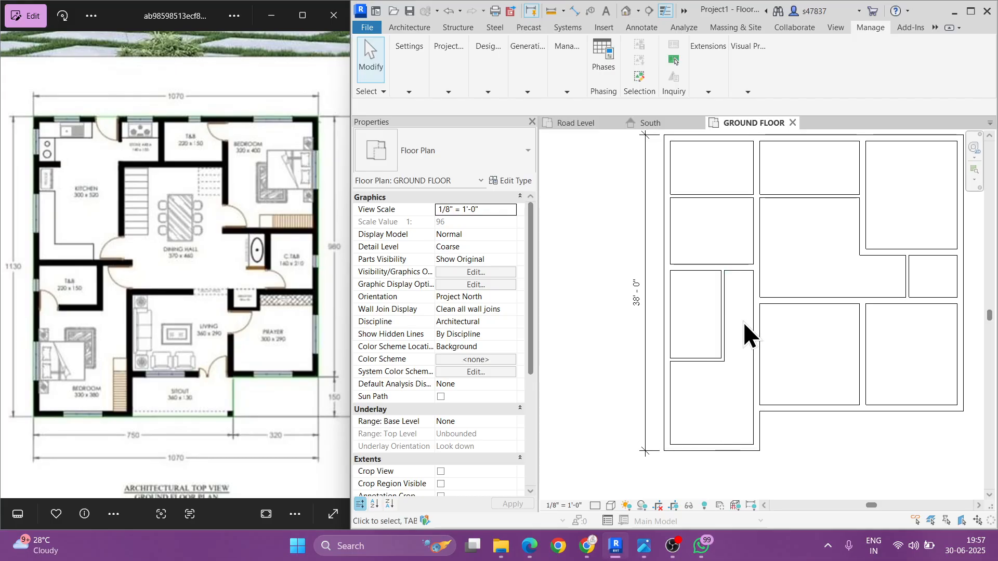
# Step: Set the lower wall of the lower-left toilet 5' clear from the wall between the kitchen and toilet
pyautogui.moveTo(743, 322); pyautogui.dragTo(745, 366, button='middle')
pyautogui.moveTo(729, 401); pyautogui.dragTo(727, 354, button='middle')
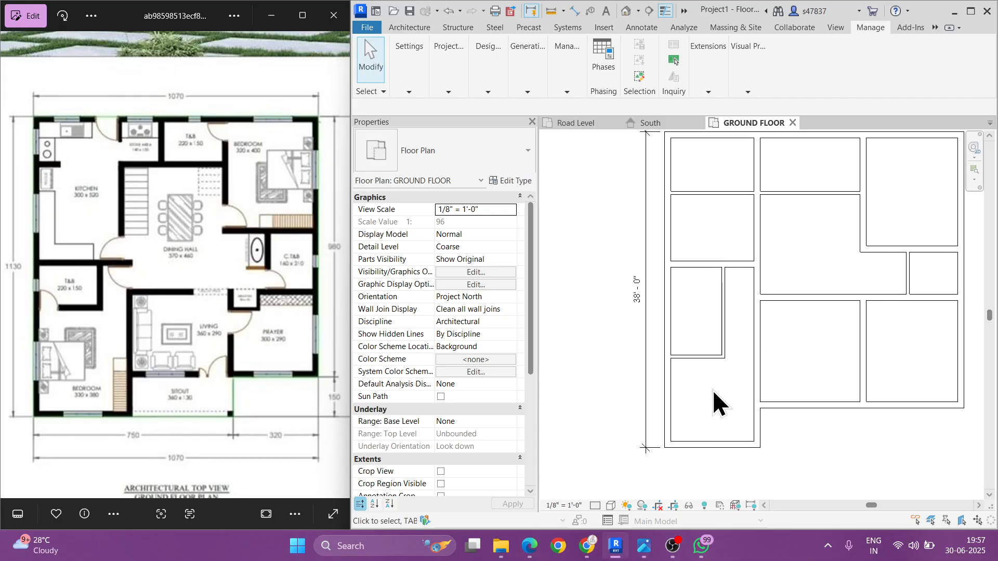
pyautogui.click(694, 357)
pyautogui.click(613, 311)
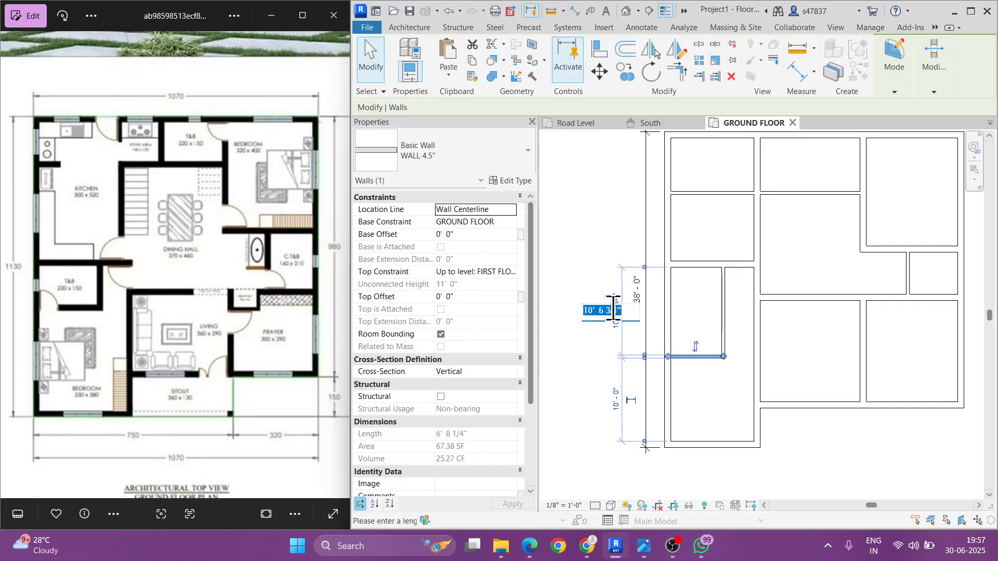
pyautogui.write('5')
pyautogui.press('Return')
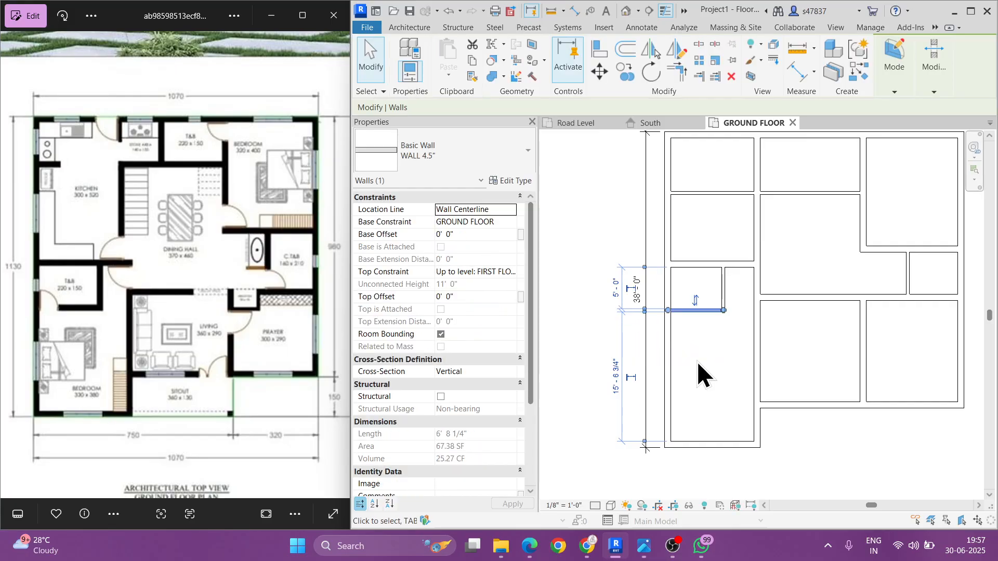
pyautogui.click(697, 361)
# Step: Check the clear widths on both sides of the lower-left toilet's vertical wall and the clear length of the bedroom below it
pyautogui.scroll(2, 738, 269)
pyautogui.scroll(1, 738, 269)
pyautogui.click(718, 287)
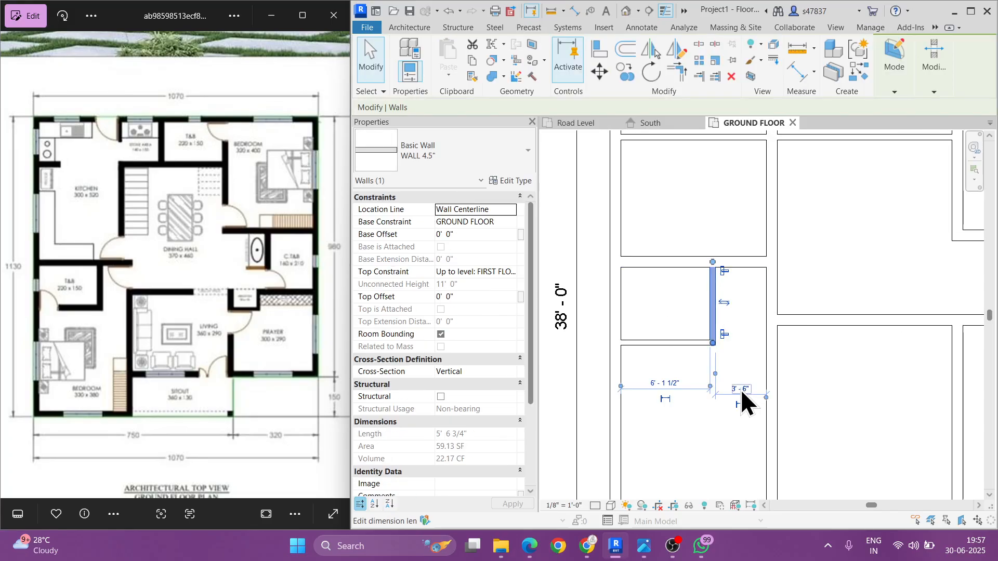
pyautogui.click(703, 375)
pyautogui.scroll(-3, 703, 374)
pyautogui.moveTo(694, 470); pyautogui.dragTo(711, 393, button='middle')
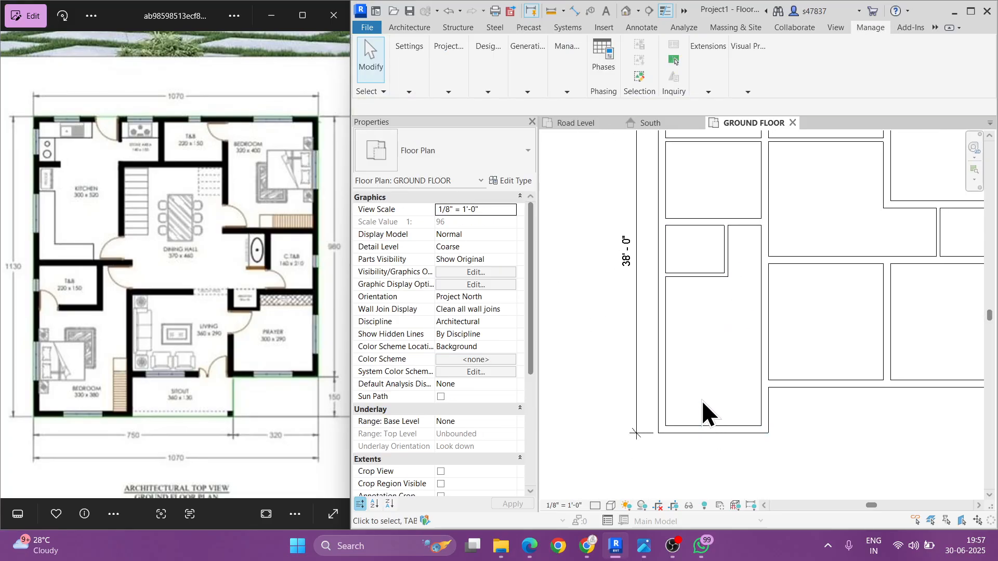
pyautogui.click(701, 433)
pyautogui.click(611, 352)
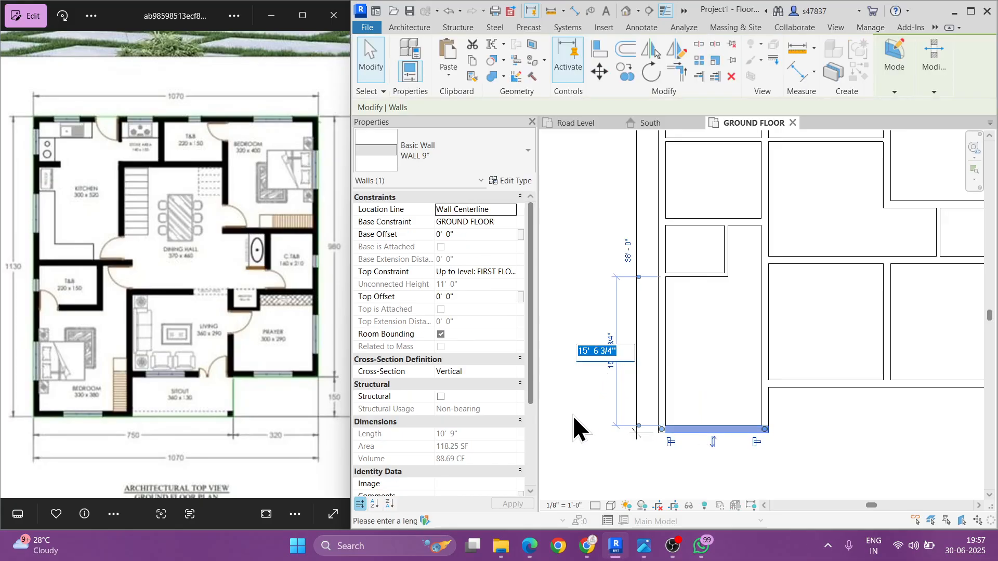
pyautogui.scroll(-2, 605, 407)
pyautogui.moveTo(783, 434); pyautogui.dragTo(747, 353, button='middle')
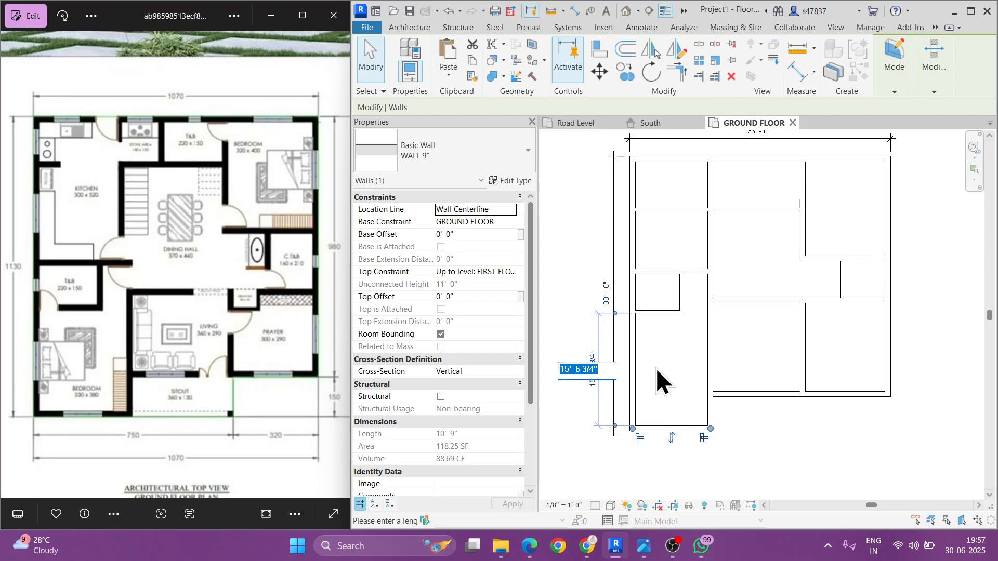
pyautogui.press('Escape')
pyautogui.press('Escape')
pyautogui.moveTo(768, 291); pyautogui.dragTo(750, 320, button='middle')
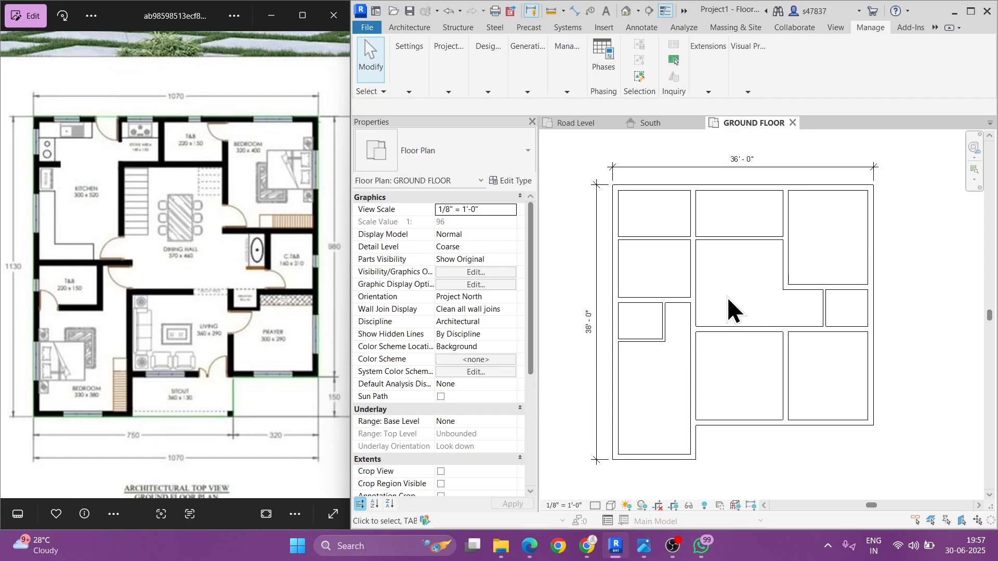
# Step: Set the horizontal wall below the work area and upper toilet 5' clear from the rear outer wall
pyautogui.click(716, 239)
pyautogui.click(810, 213)
pyautogui.write('5')
pyautogui.press('Return')
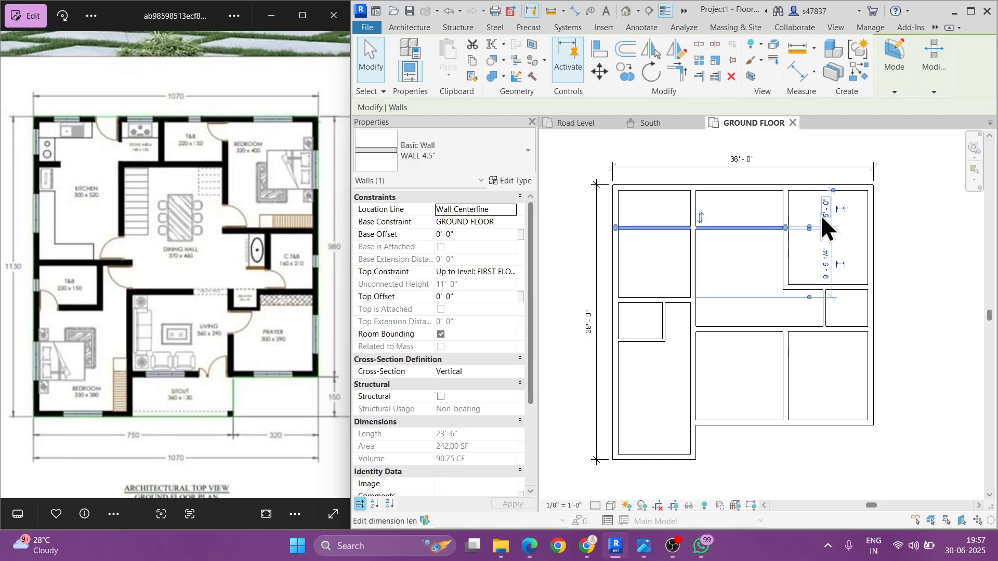
pyautogui.click(752, 245)
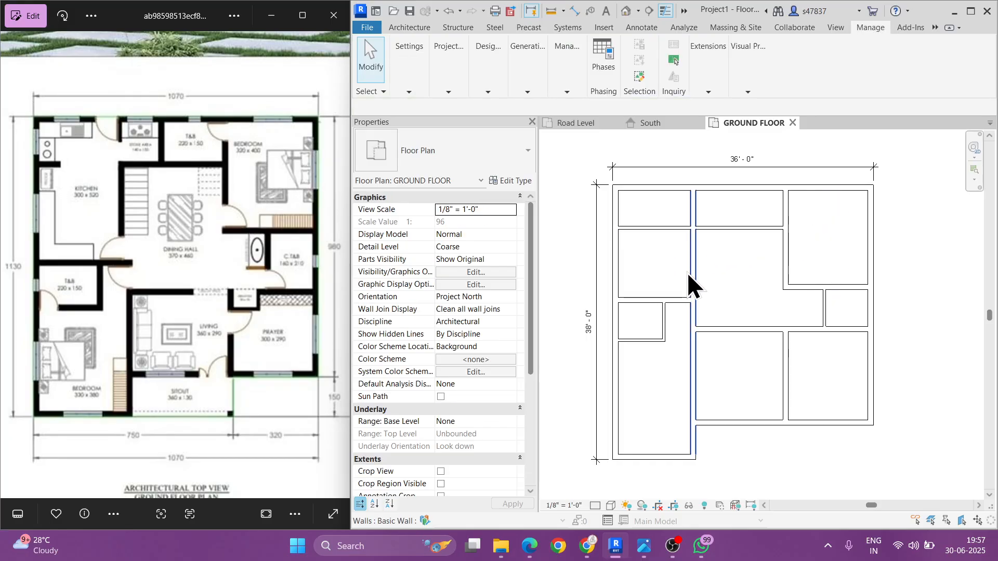
pyautogui.moveTo(754, 251); pyautogui.dragTo(723, 239, button='middle')
# Step: Set the clear depth of the living and prayer rooms to 12' by repositioning their rear wall
pyautogui.click(720, 317)
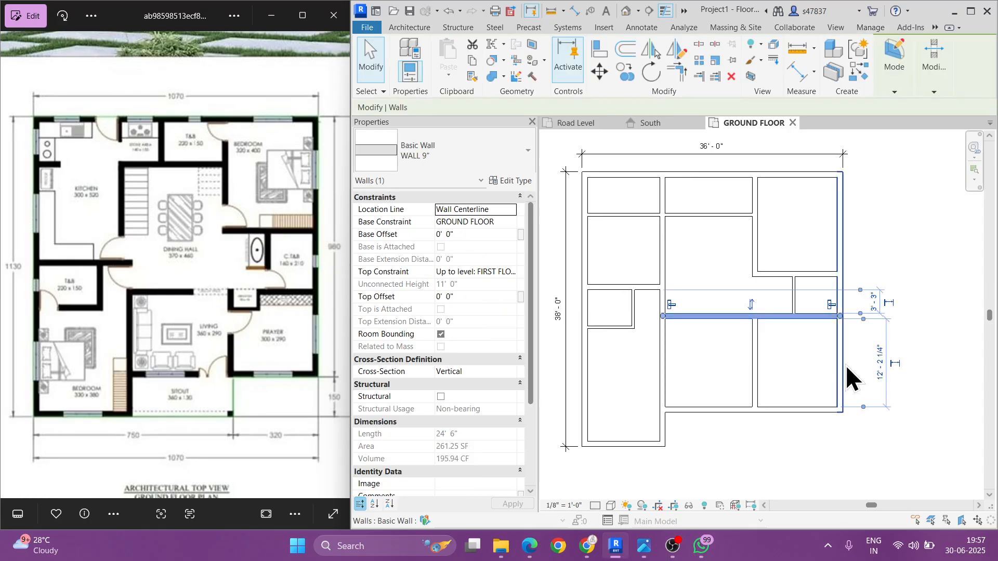
pyautogui.click(876, 368)
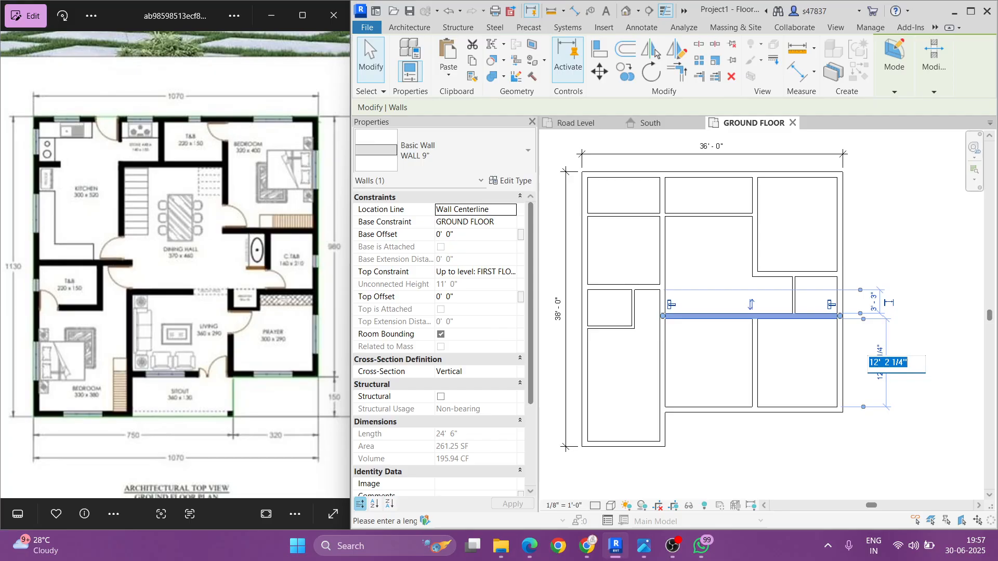
pyautogui.write('12')
pyautogui.press('Return')
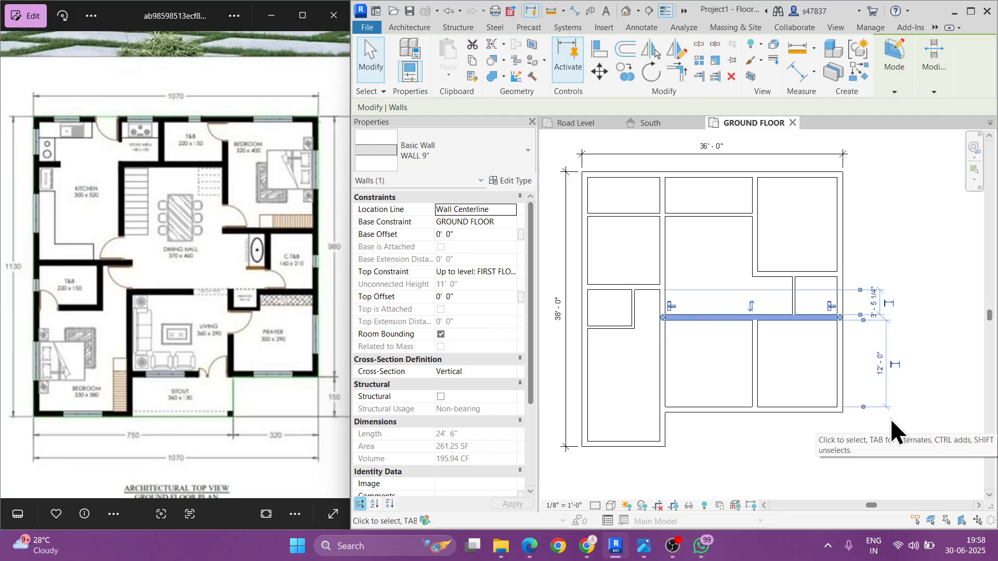
pyautogui.click(924, 409)
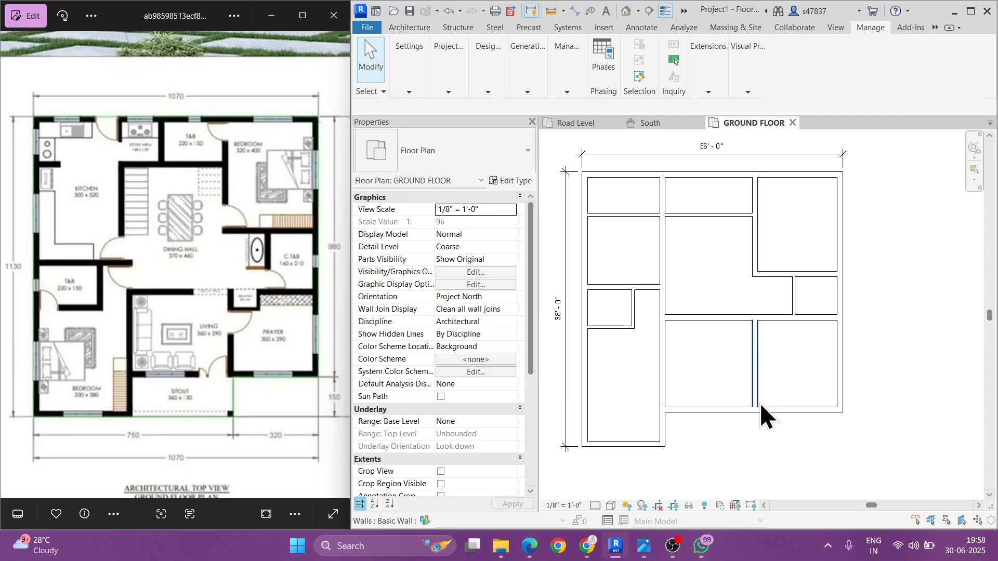
pyautogui.moveTo(771, 370); pyautogui.dragTo(808, 352)
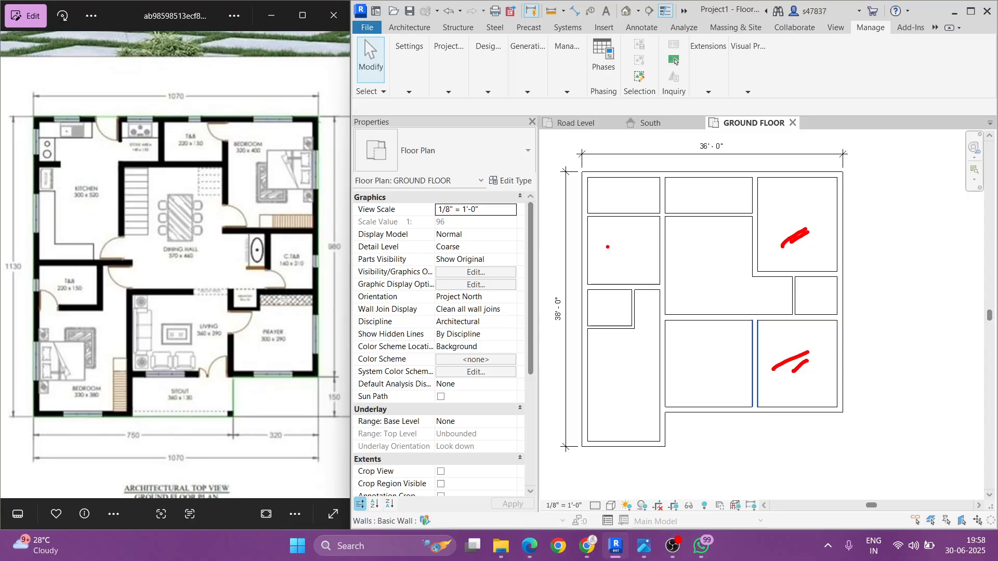
pyautogui.moveTo(607, 247); pyautogui.dragTo(631, 240)
pyautogui.moveTo(607, 407); pyautogui.dragTo(629, 380)
pyautogui.moveTo(618, 414); pyautogui.dragTo(633, 398)
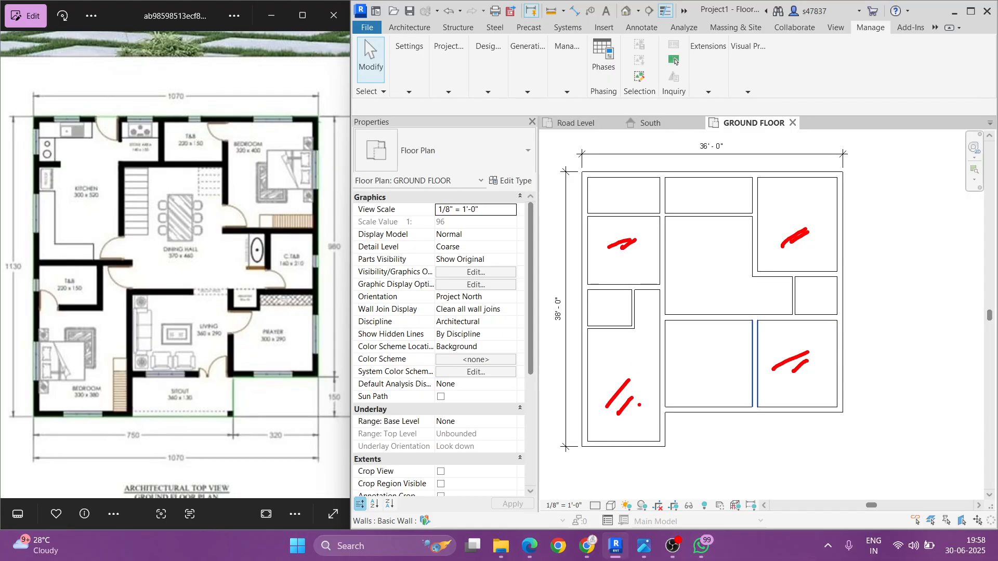
pyautogui.press('Escape')
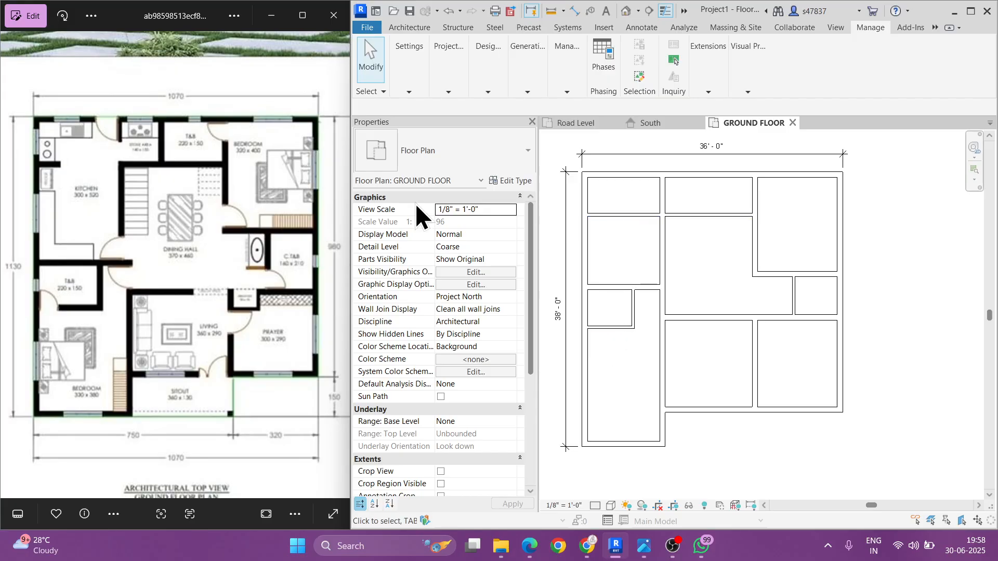
pyautogui.moveTo(44, 115); pyautogui.dragTo(41, 432)
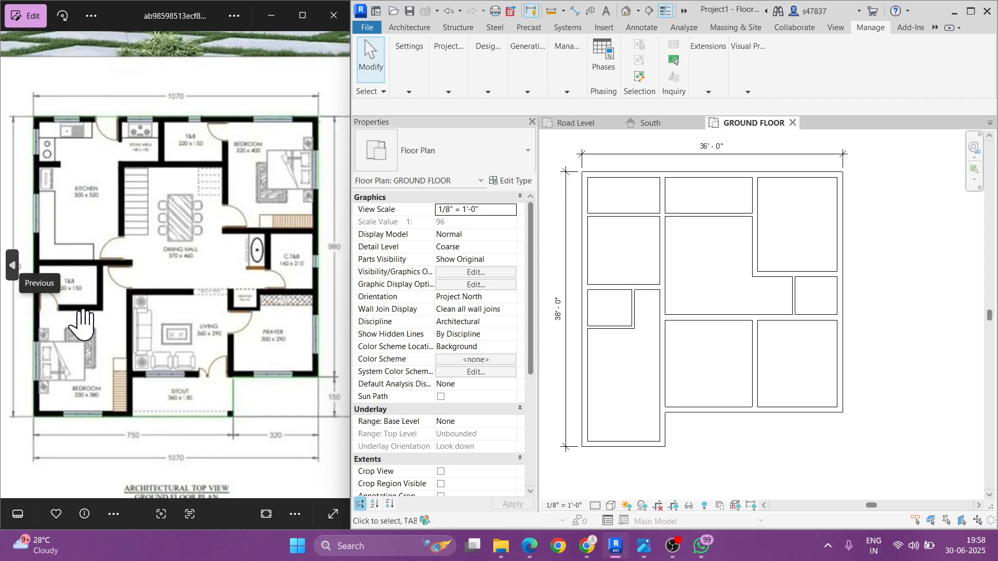
# Step: Measure the sitout offset between the lower-left bedroom's front wall and the living room's front wall
pyautogui.click(631, 445)
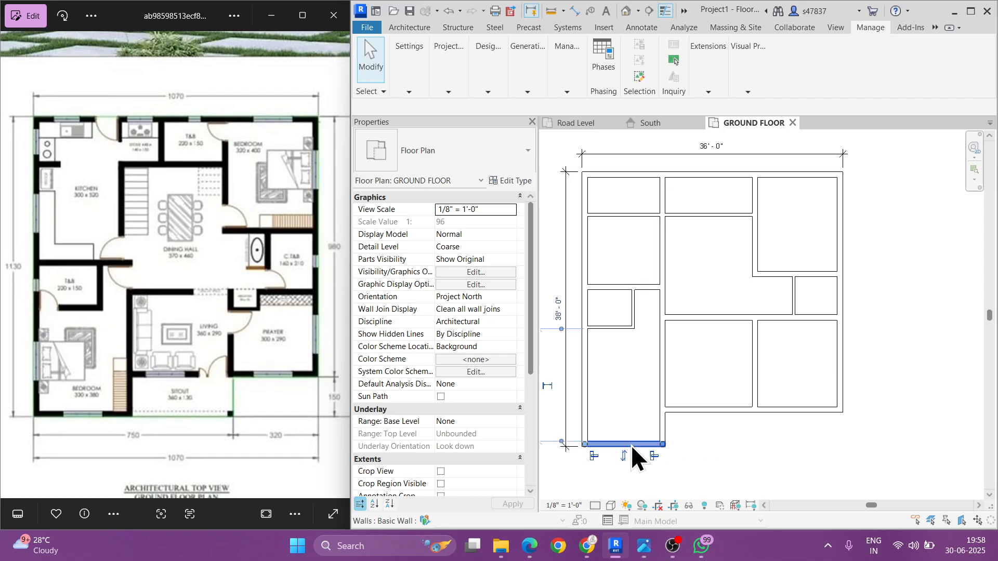
pyautogui.click(675, 449)
pyautogui.moveTo(681, 443); pyautogui.dragTo(709, 434, button='middle')
pyautogui.click(671, 436)
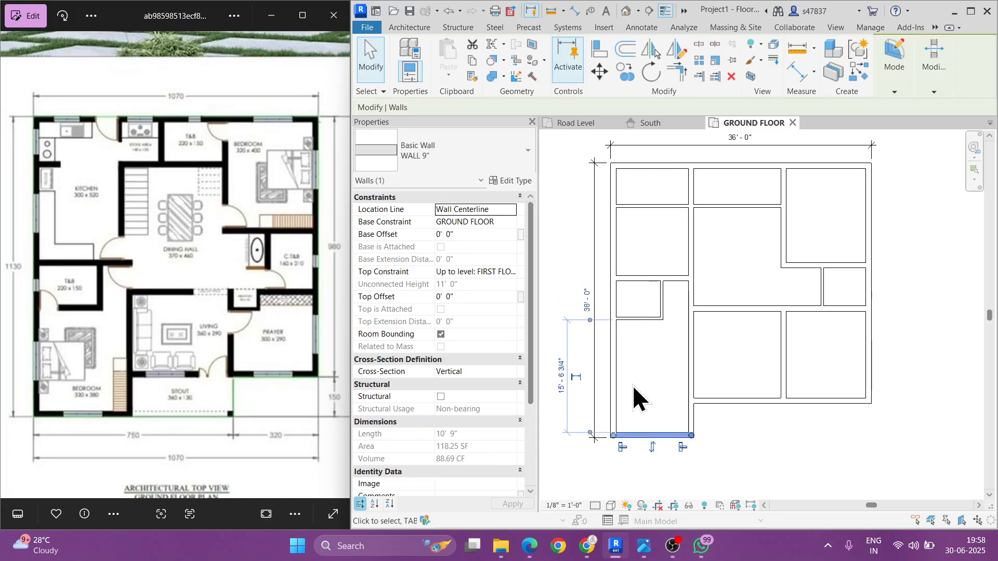
pyautogui.moveTo(589, 320); pyautogui.dragTo(589, 403)
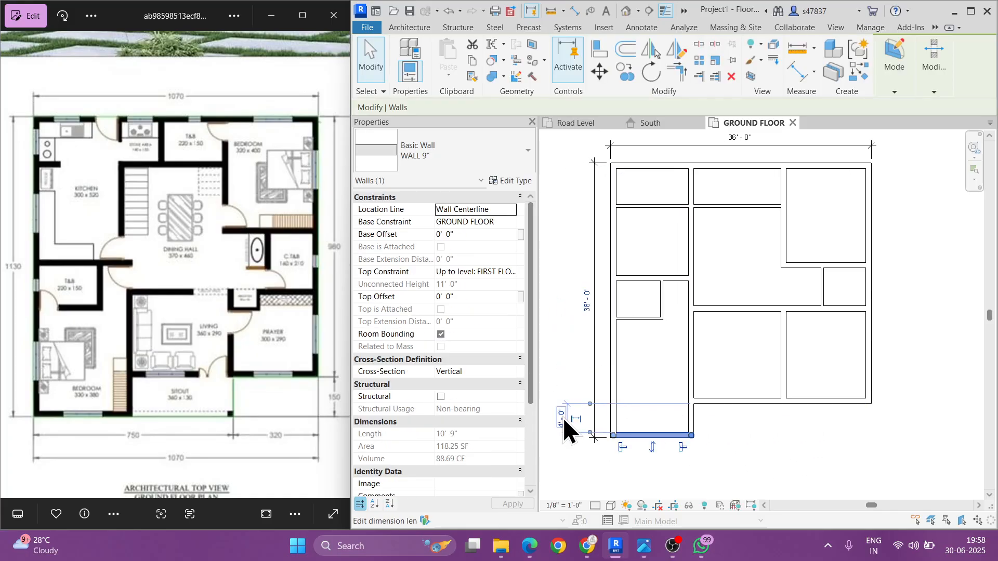
pyautogui.click(563, 417)
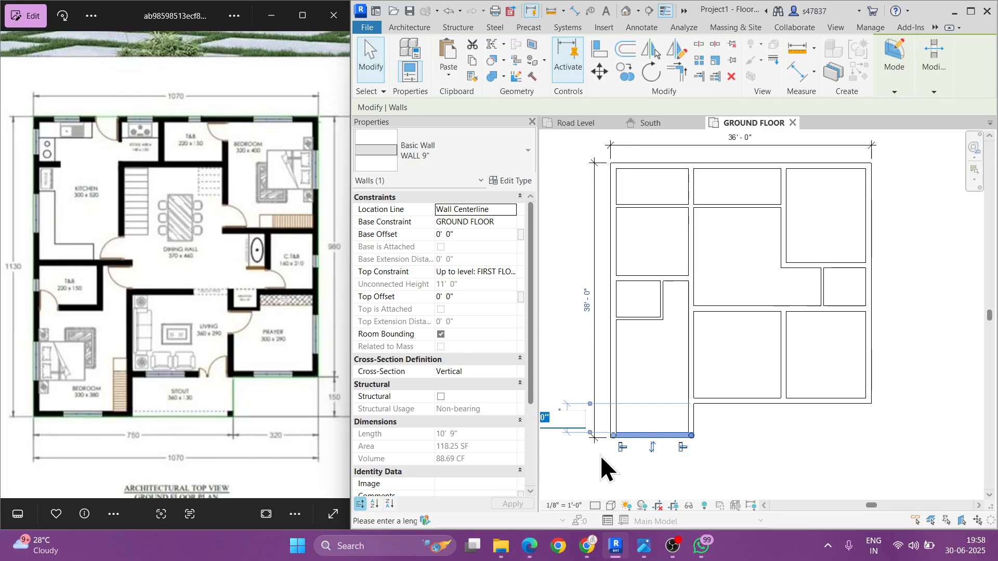
pyautogui.press('Escape')
pyautogui.press('Escape')
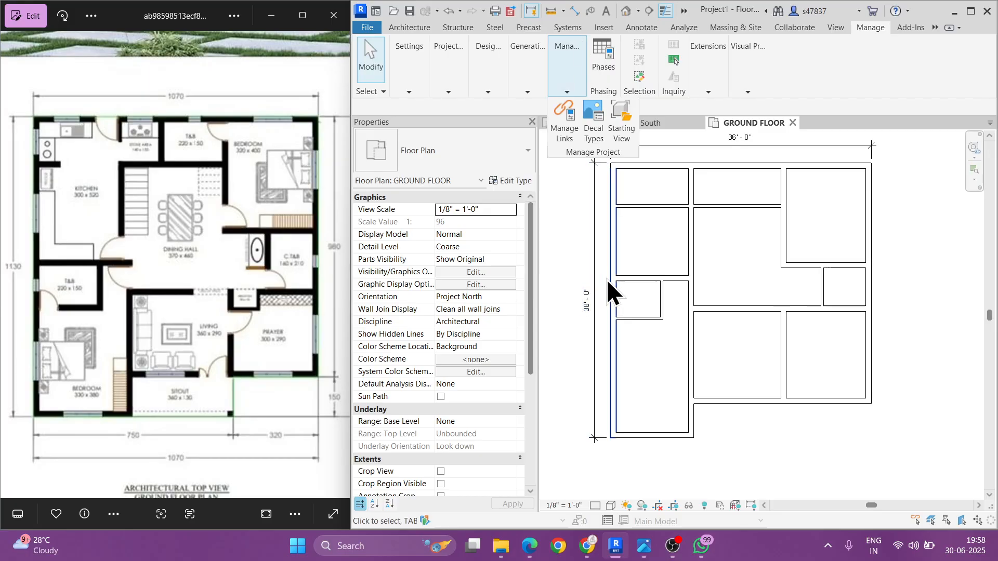
# Step: Move the front, rear and dividing walls of the living and prayer rooms forward together, making the sitout recess shallower
pyautogui.moveTo(735, 365); pyautogui.dragTo(672, 352, button='middle')
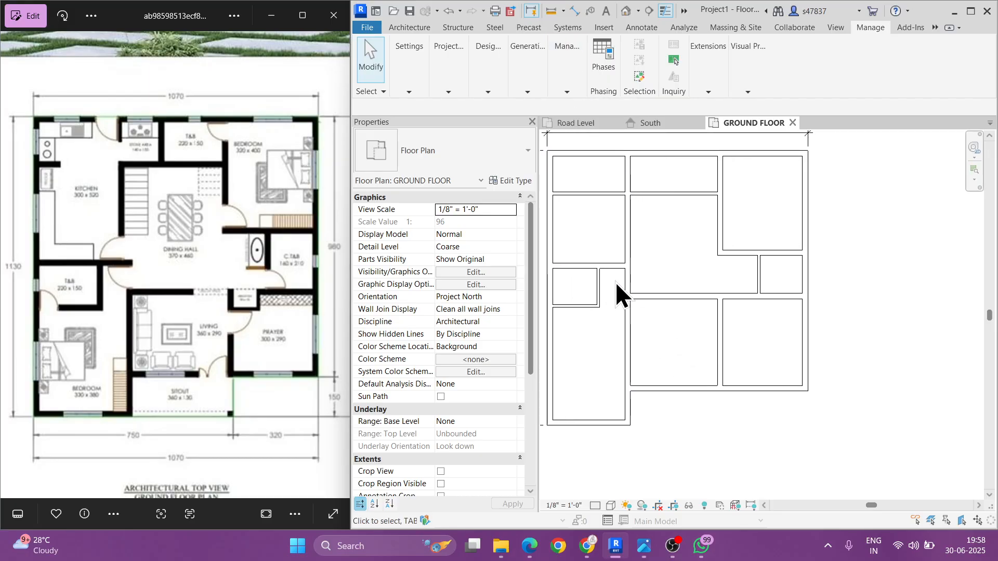
pyautogui.moveTo(615, 282); pyautogui.dragTo(859, 398)
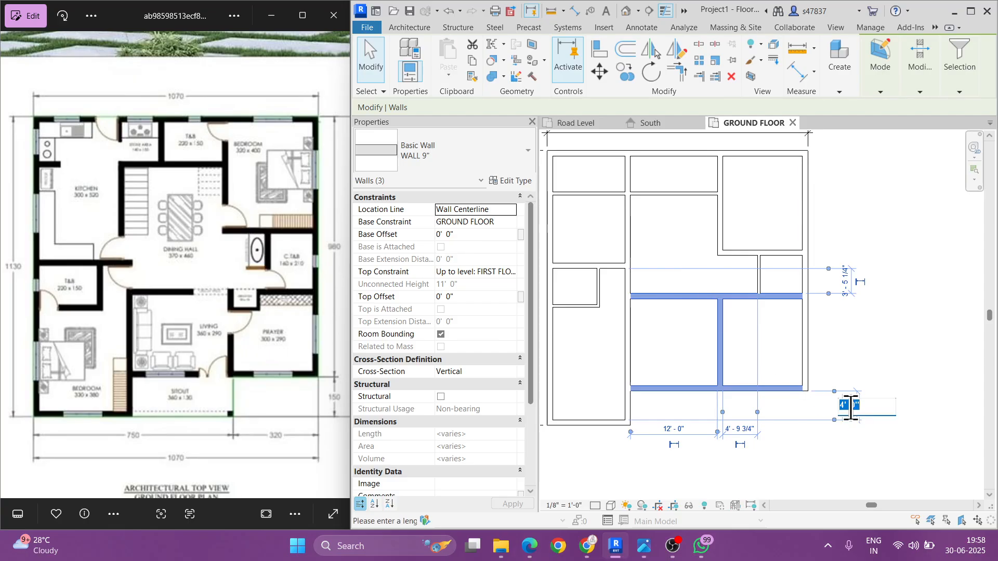
pyautogui.press('Return')
pyautogui.press('Escape')
pyautogui.moveTo(765, 382); pyautogui.dragTo(816, 394, button='middle')
# Step: Set the wall between the kitchen and the lower-left toilet 3'6" clear from the toilet's lower wall
pyautogui.click(668, 282)
pyautogui.click(710, 300)
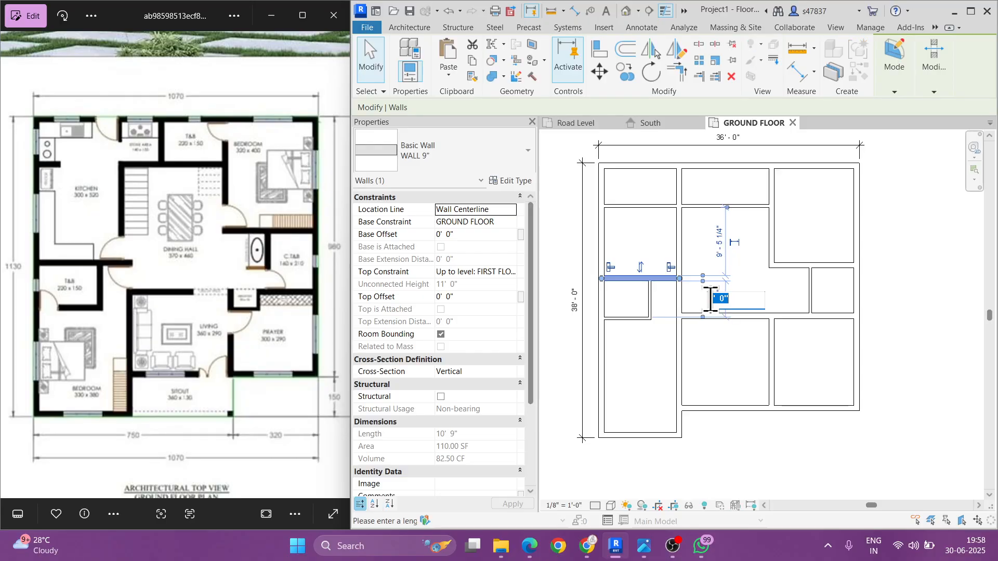
pyautogui.write("3'6")
pyautogui.press('Return')
pyautogui.press('Escape')
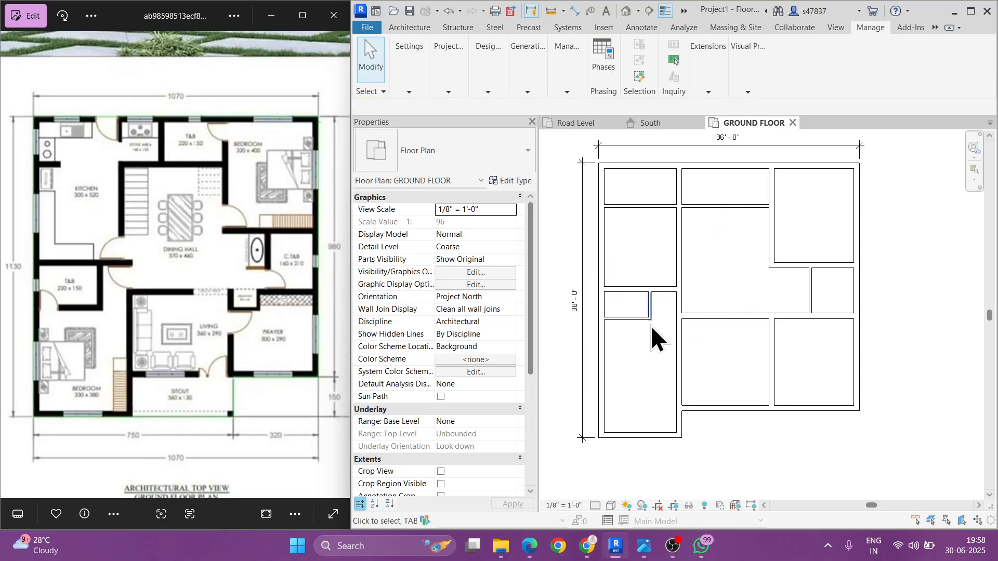
# Step: Restore a 5' clear depth in the lower-left toilet by moving its lower wall
pyautogui.click(633, 322)
pyautogui.click(548, 304)
pyautogui.write('5')
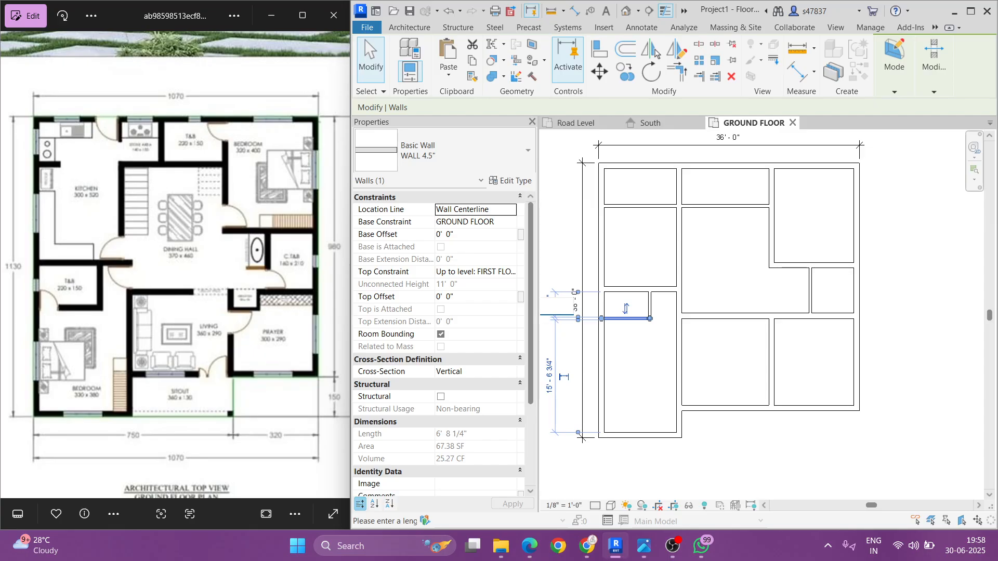
pyautogui.press('Return')
pyautogui.press('Escape')
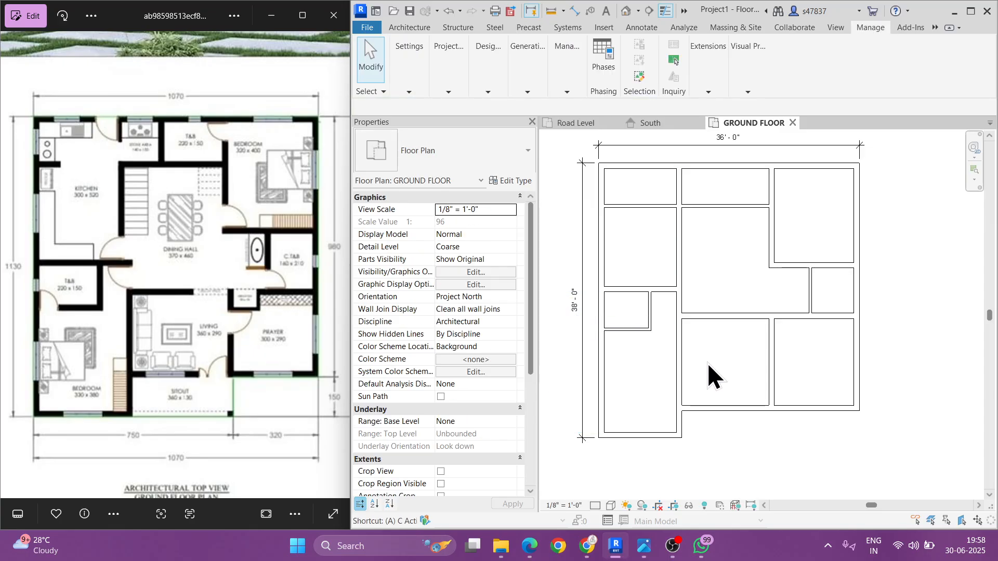
# Step: Align the horizontal wall above the living and prayer rooms with the lower face of the lower-left toilet's lower wall
pyautogui.press('a')
pyautogui.press('l')
pyautogui.click(645, 331)
pyautogui.click(728, 318)
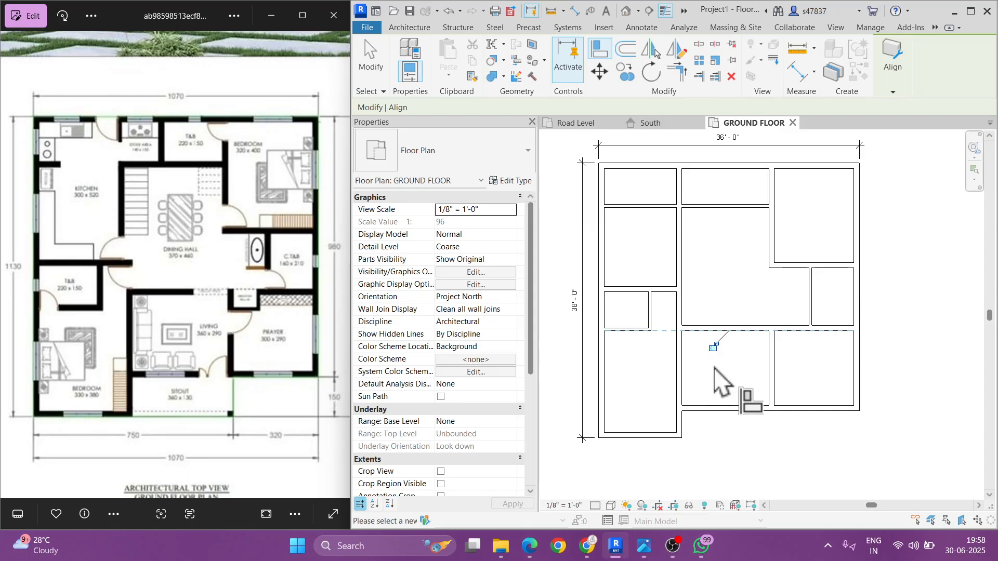
pyautogui.press('Escape')
pyautogui.press('Escape')
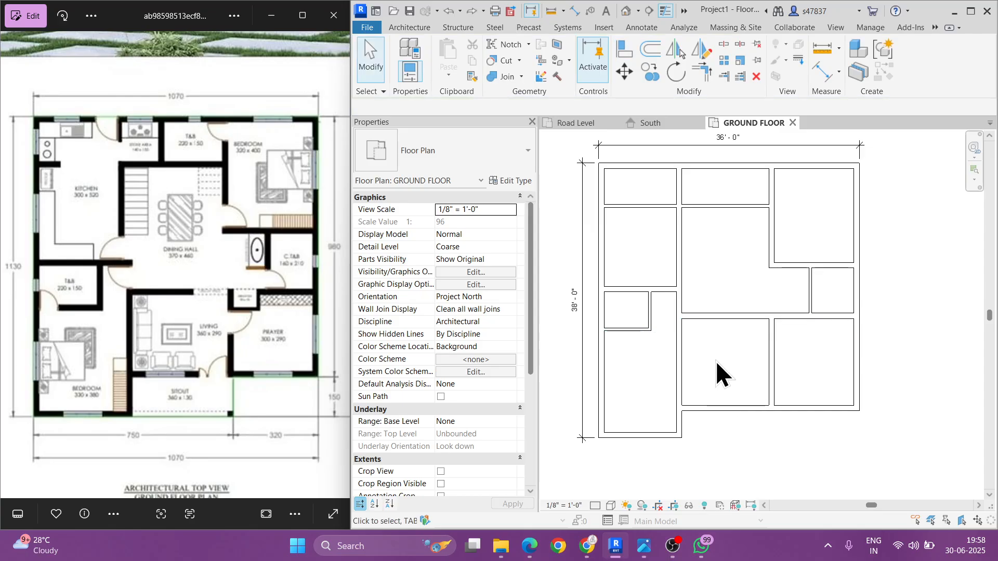
pyautogui.click(673, 547)
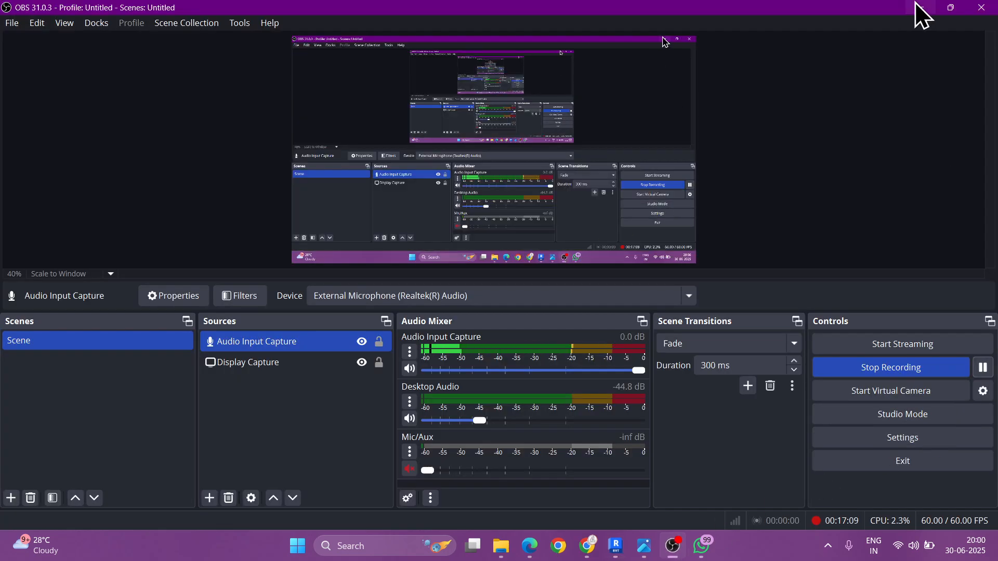
pyautogui.click(917, 6)
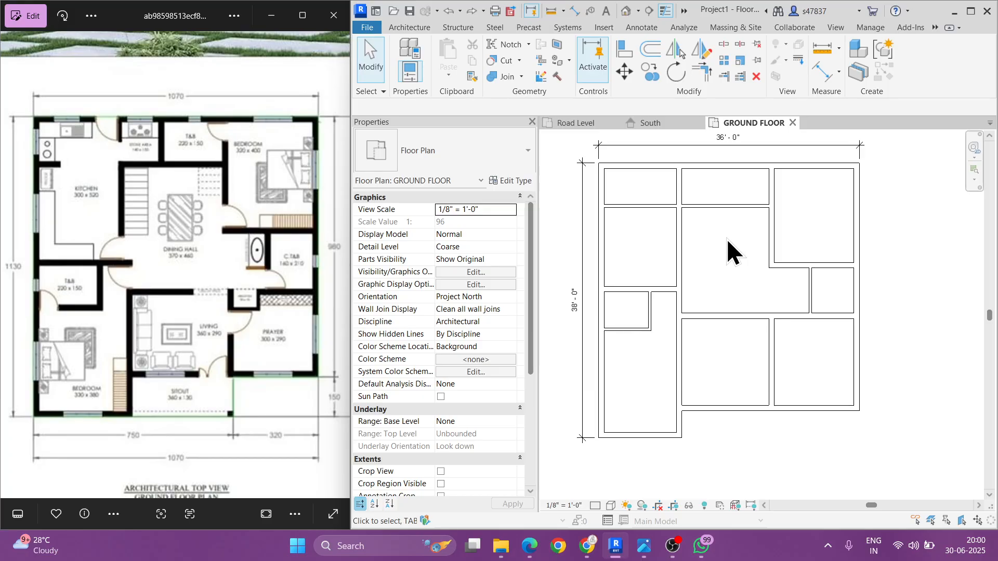
# Step: Dimension the clear depth of the top-left room and set the view scale to 3/16" = 1'-0"
pyautogui.scroll(2, 731, 240)
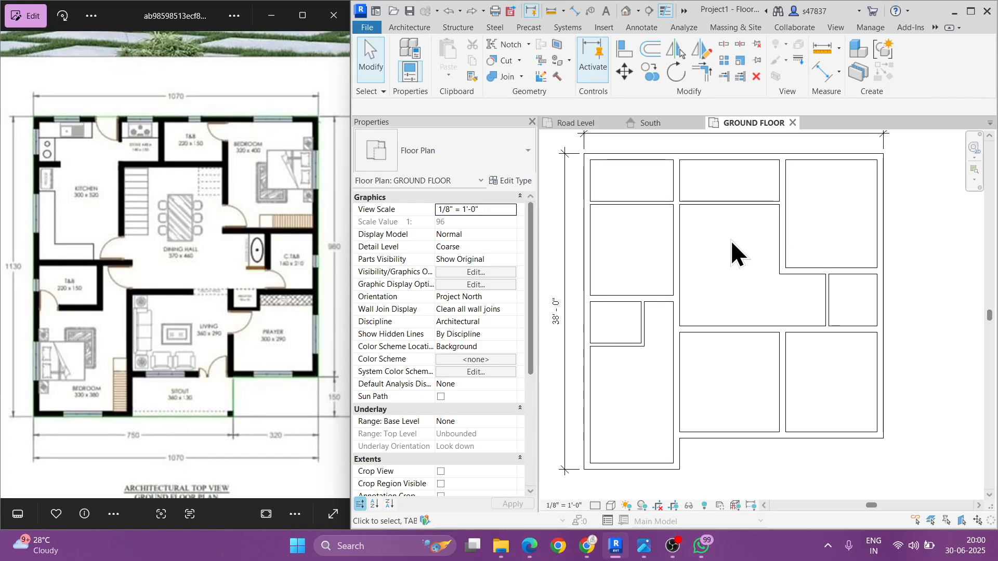
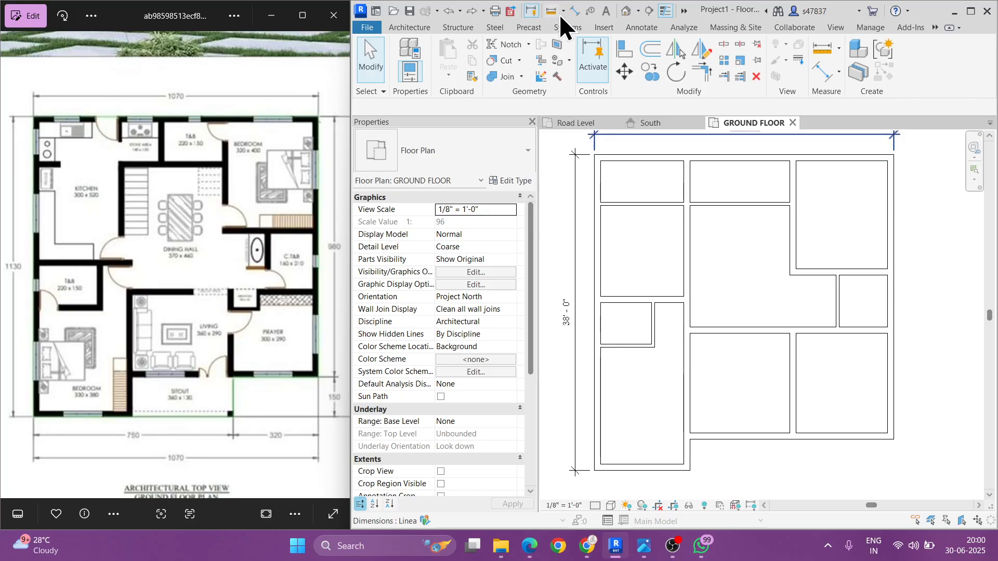
pyautogui.click(574, 11)
pyautogui.click(644, 161)
pyautogui.click(638, 198)
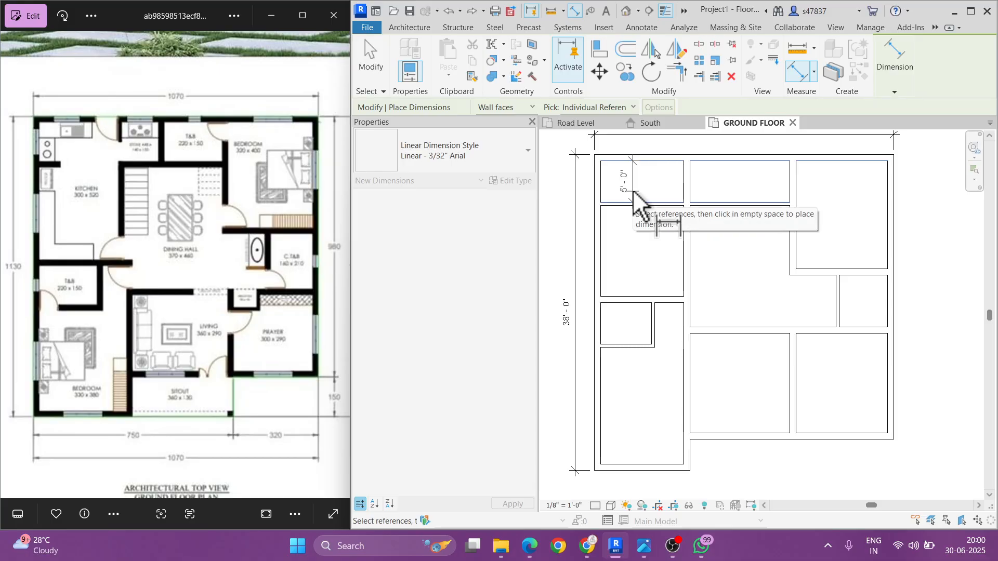
pyautogui.scroll(1, 632, 192)
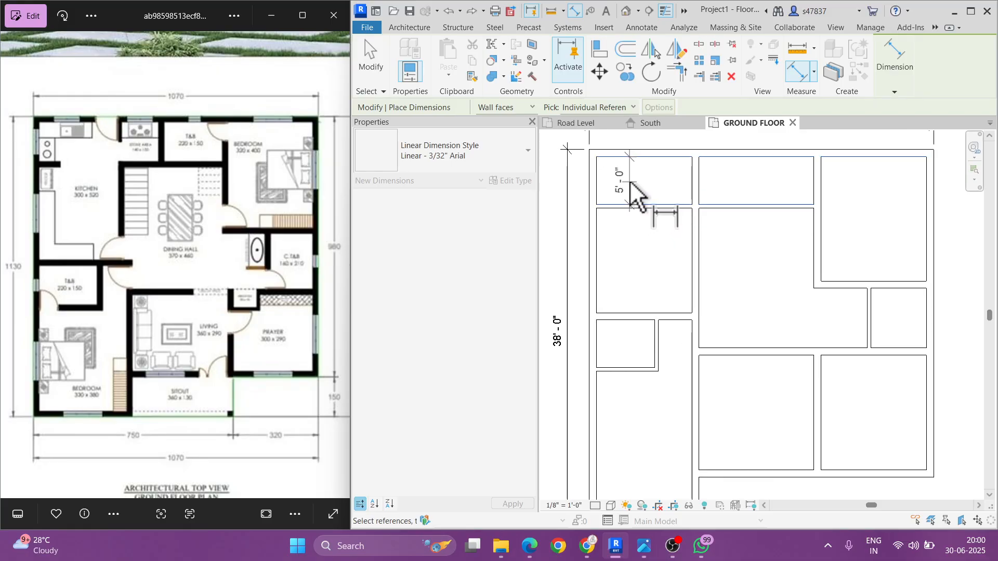
pyautogui.click(632, 183)
pyautogui.click(563, 505)
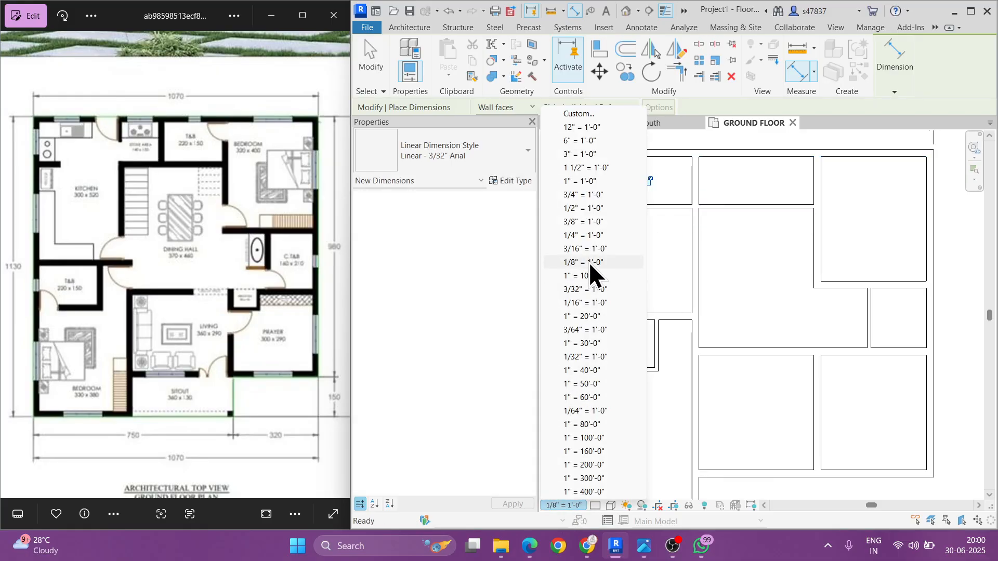
pyautogui.click(589, 249)
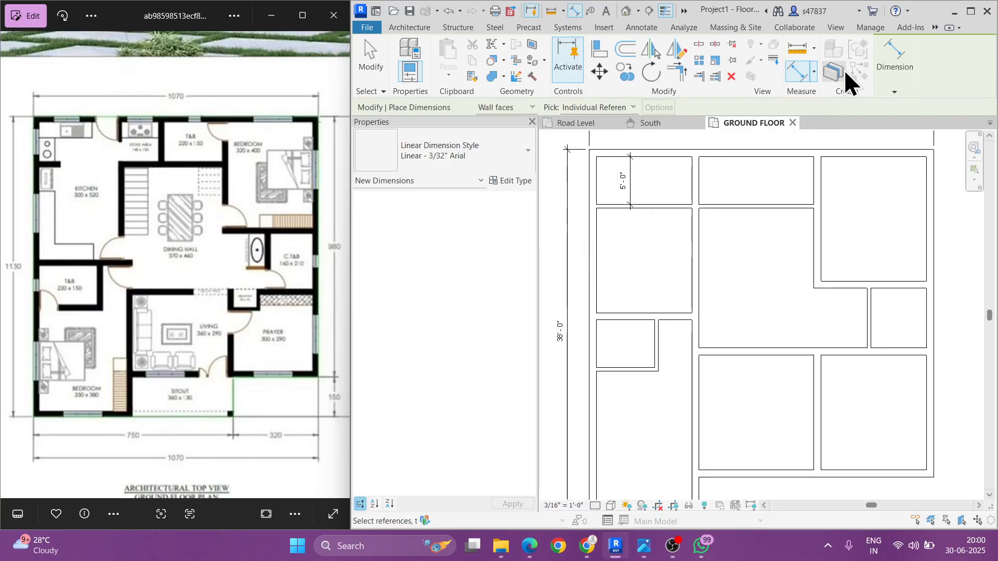
# Step: Maximise the modelling window and dimension the clear width of the top-left room
pyautogui.click(971, 11)
pyautogui.moveTo(409, 253); pyautogui.dragTo(535, 254, button='middle')
pyautogui.click(371, 172)
pyautogui.click(465, 174)
pyautogui.scroll(2, 443, 173)
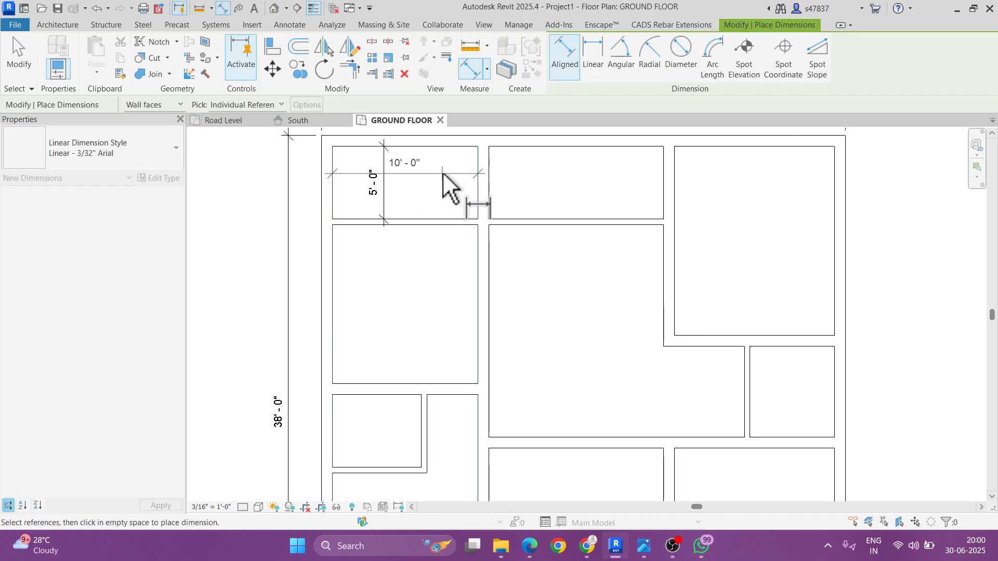
pyautogui.click(491, 196)
pyautogui.click(663, 193)
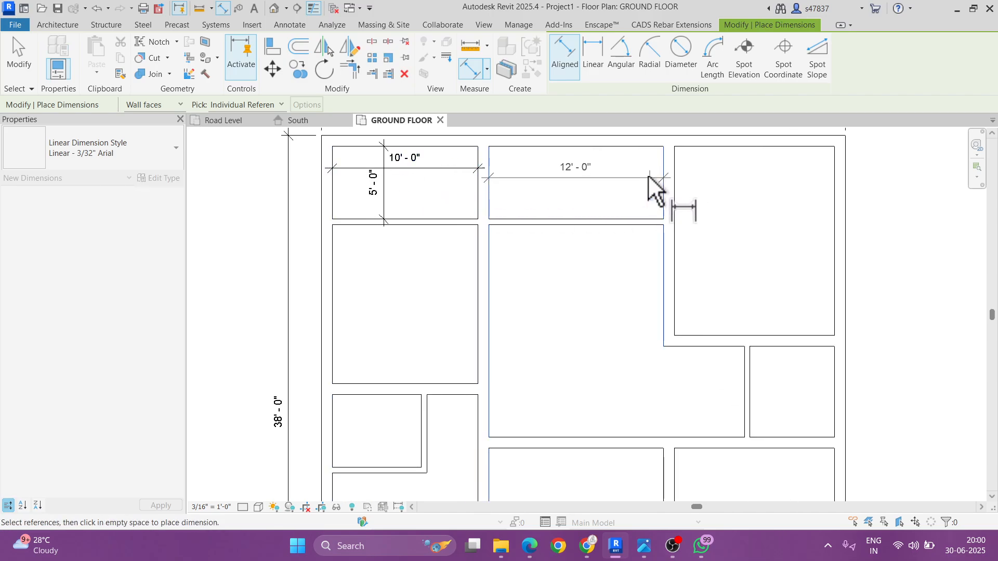
pyautogui.press('Escape')
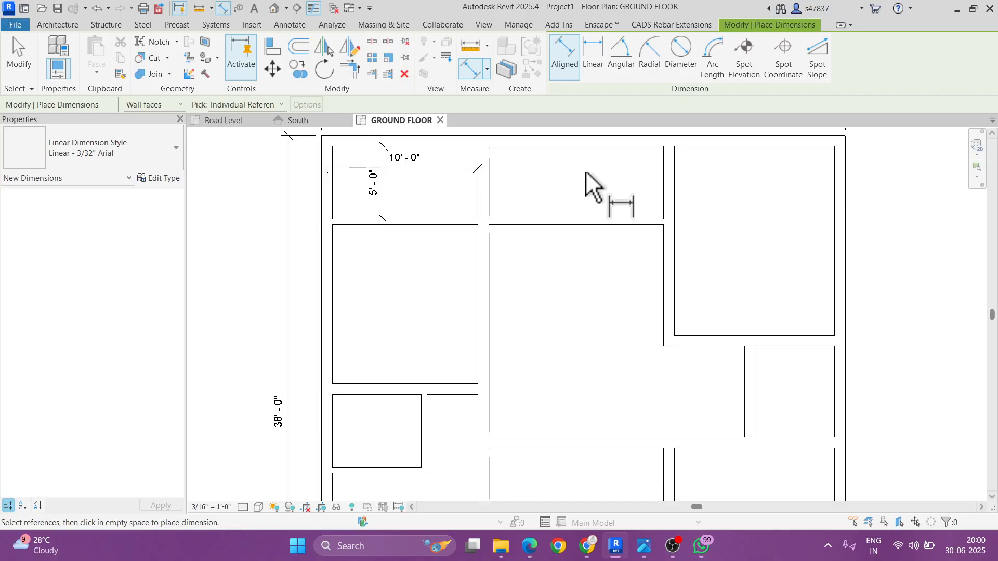
pyautogui.press('Escape')
pyautogui.moveTo(577, 179); pyautogui.dragTo(567, 240, button='middle')
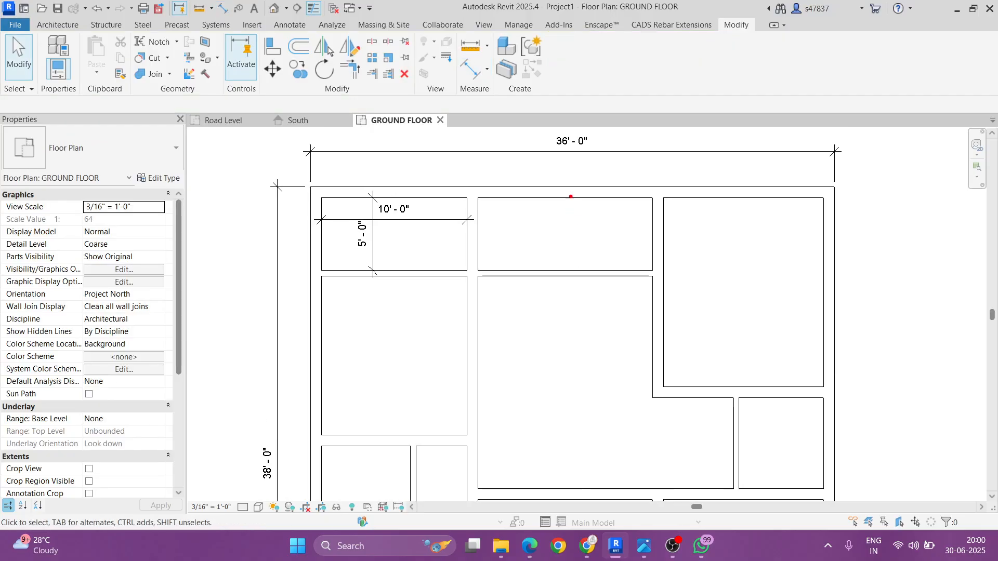
pyautogui.moveTo(508, 365)
pyautogui.mouseDown()
pyautogui.moveTo(508, 264)
pyautogui.moveTo(601, 356)
pyautogui.mouseUp()
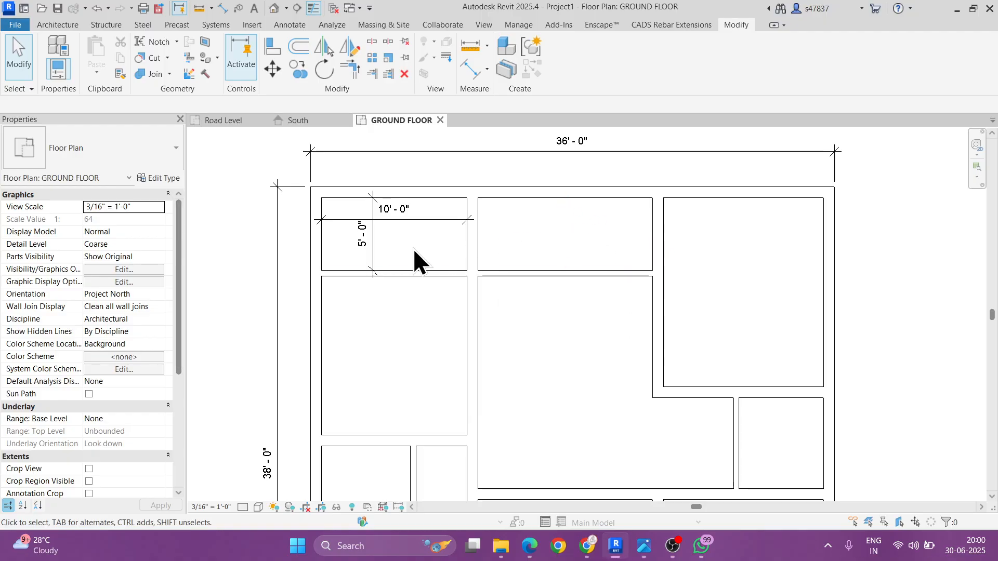
pyautogui.click(223, 8)
pyautogui.press('Escape')
# Step: Draw a vertical wall across the top-middle room up to the outer wall and change its type to WALL 4.5"
pyautogui.press('w')
pyautogui.press('a')
pyautogui.click(593, 273)
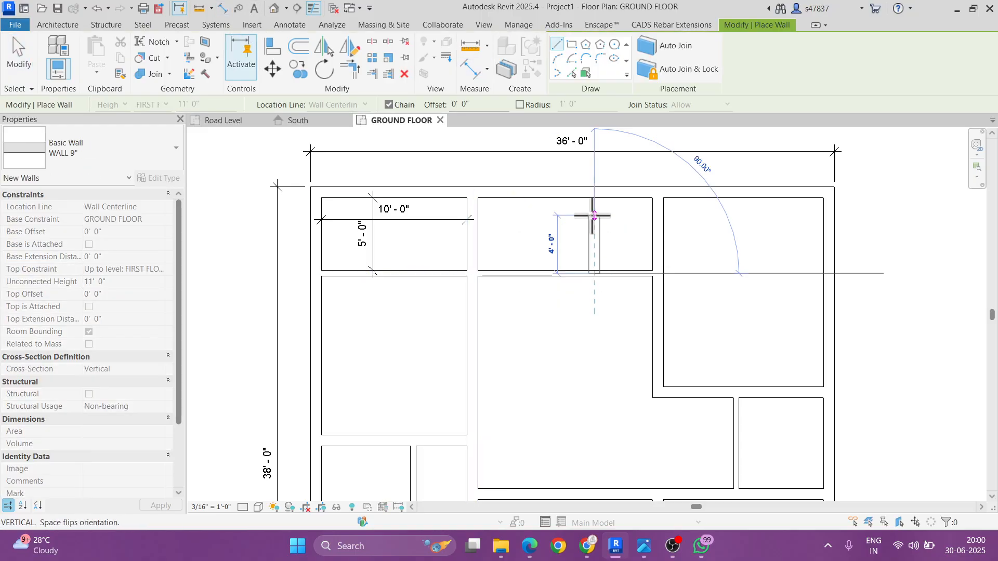
pyautogui.click(594, 197)
pyautogui.press('Escape')
pyautogui.press('Escape')
pyautogui.click(92, 145)
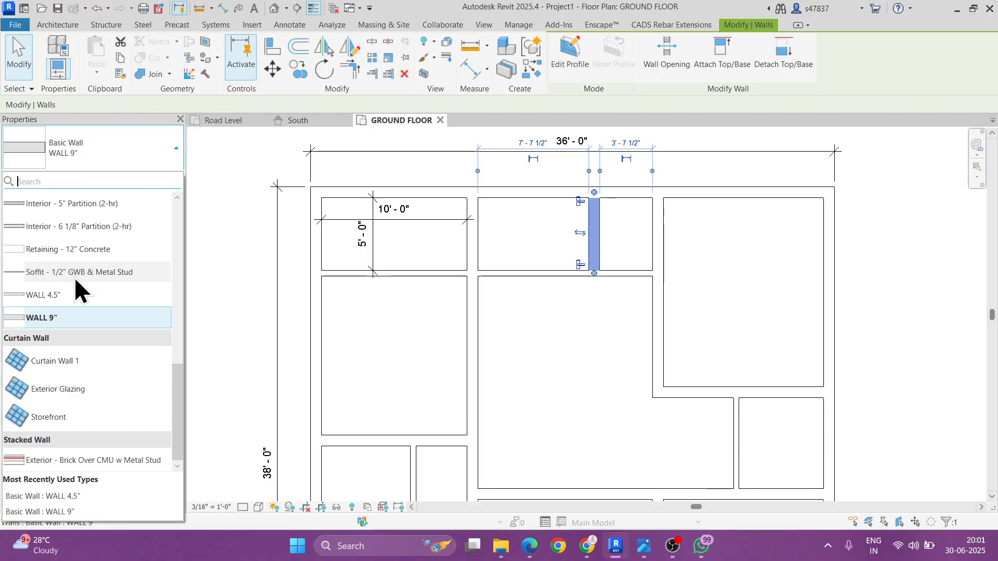
pyautogui.click(74, 290)
pyautogui.click(462, 303)
# Step: Set the new partition 5' clear from the wall beside the top-right bedroom
pyautogui.click(595, 233)
pyautogui.click(624, 142)
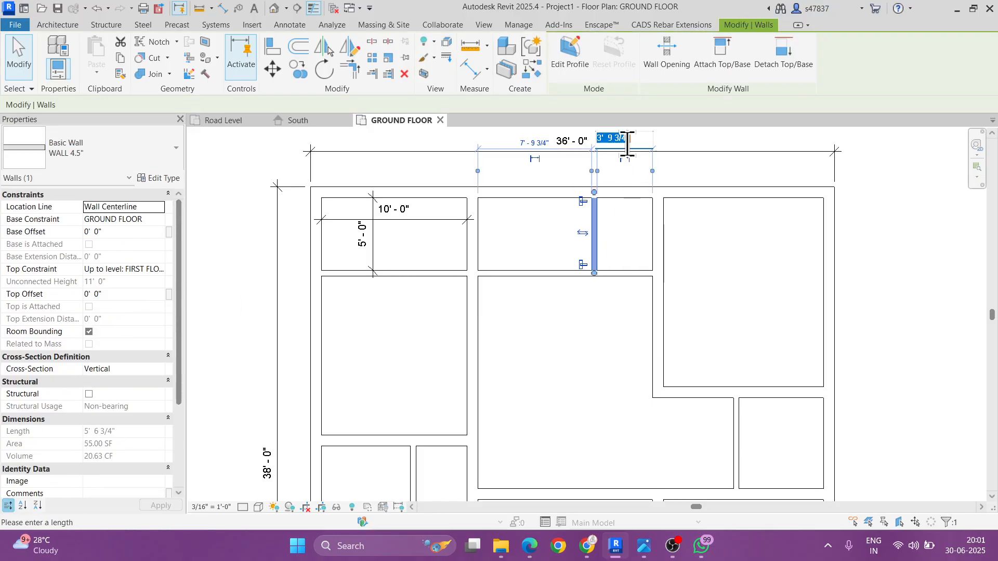
pyautogui.write('5')
pyautogui.press('Return')
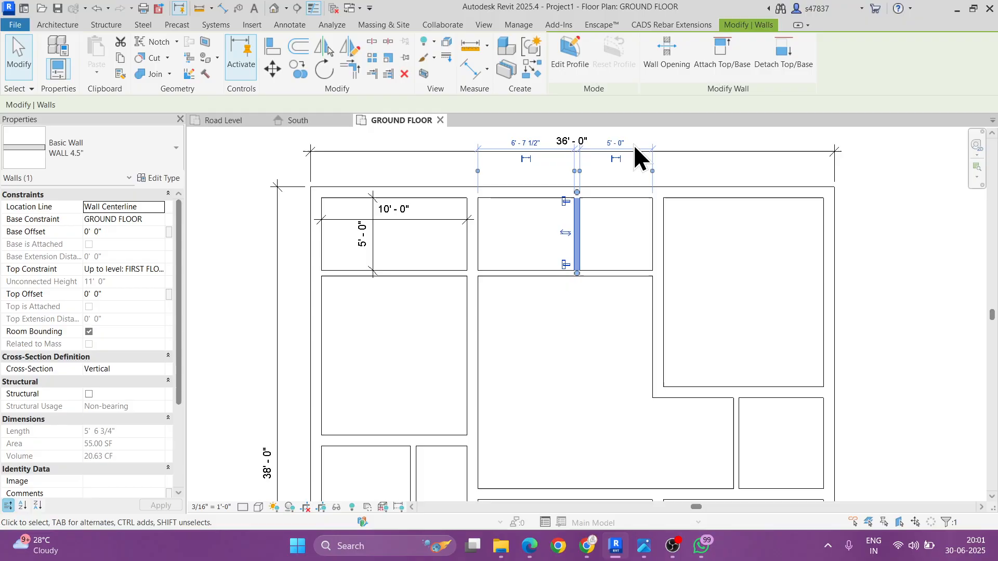
# Step: Set the new partition 6' clear from the wall beside the top-left room
pyautogui.click(511, 145)
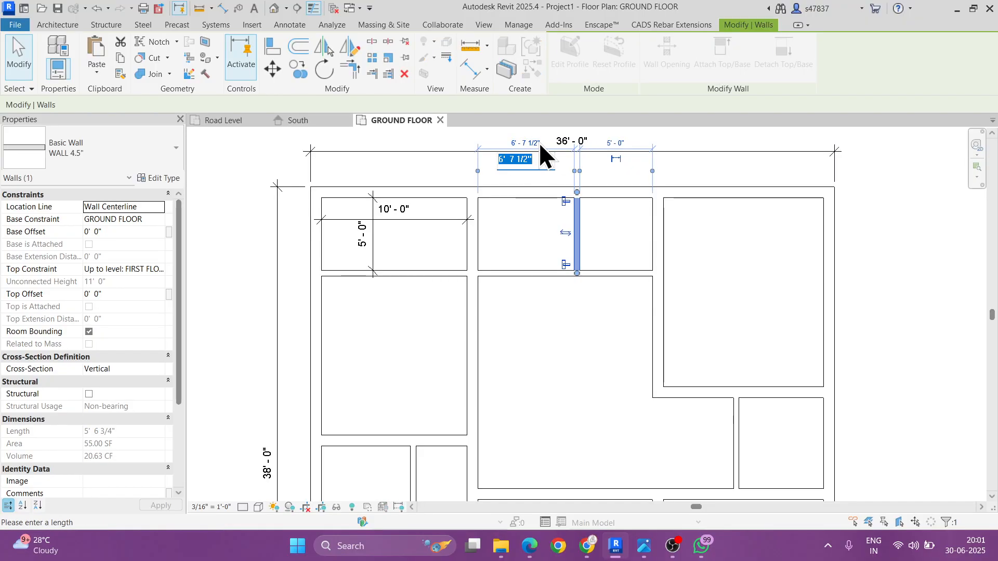
pyautogui.write('6')
pyautogui.press('Return')
pyautogui.press('Escape')
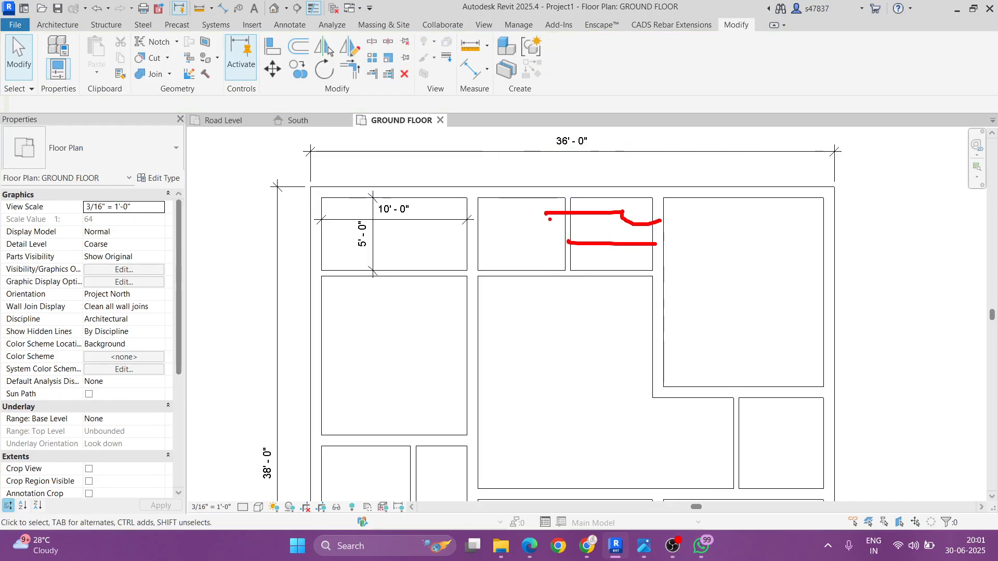
pyautogui.press('Escape')
pyautogui.moveTo(599, 300); pyautogui.dragTo(597, 279, button='middle')
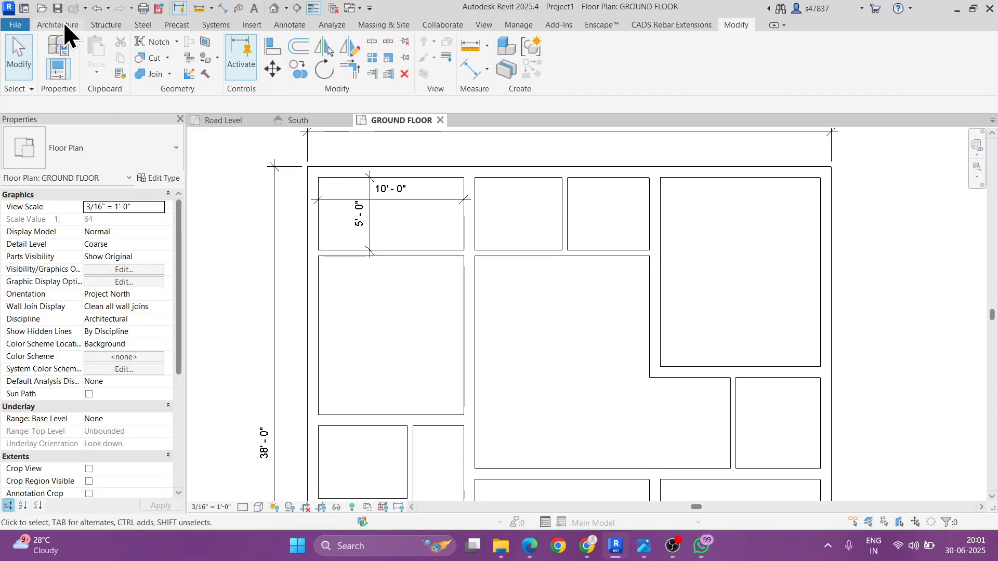
pyautogui.click(504, 252)
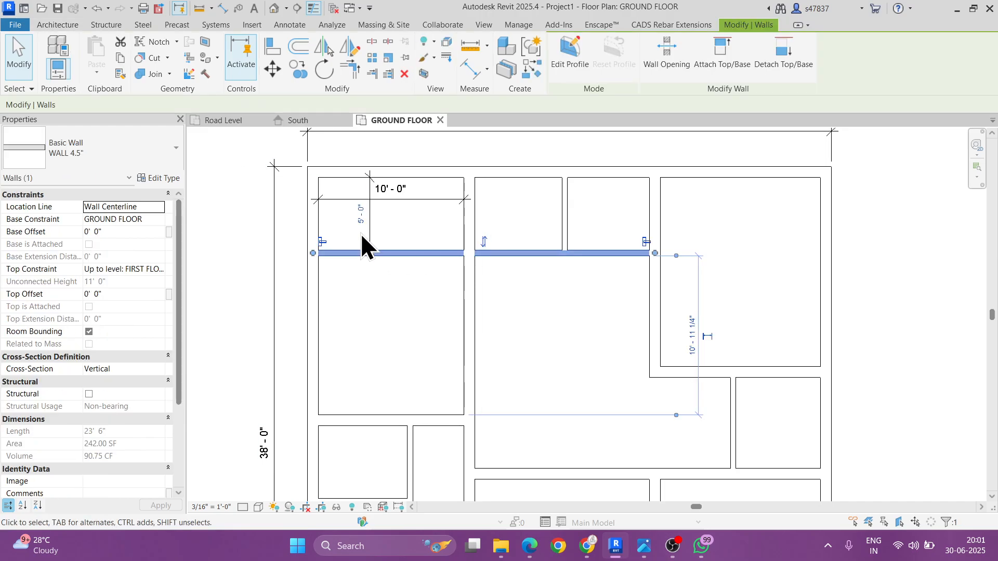
pyautogui.click(423, 311)
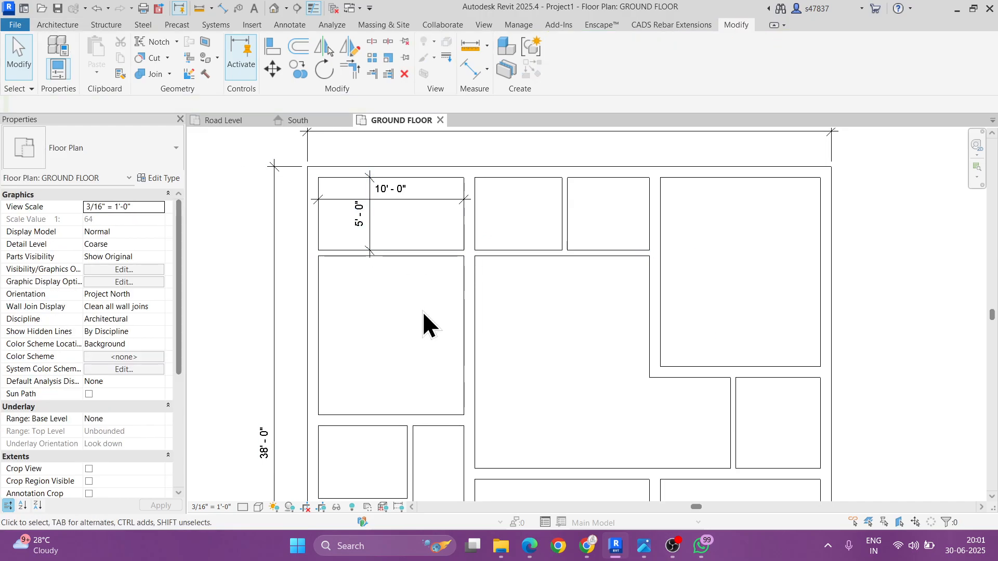
# Step: Dimension the clear widths of the two small rooms on either side of the new partition
pyautogui.click(223, 7)
pyautogui.click(475, 223)
pyautogui.click(556, 214)
pyautogui.click(545, 203)
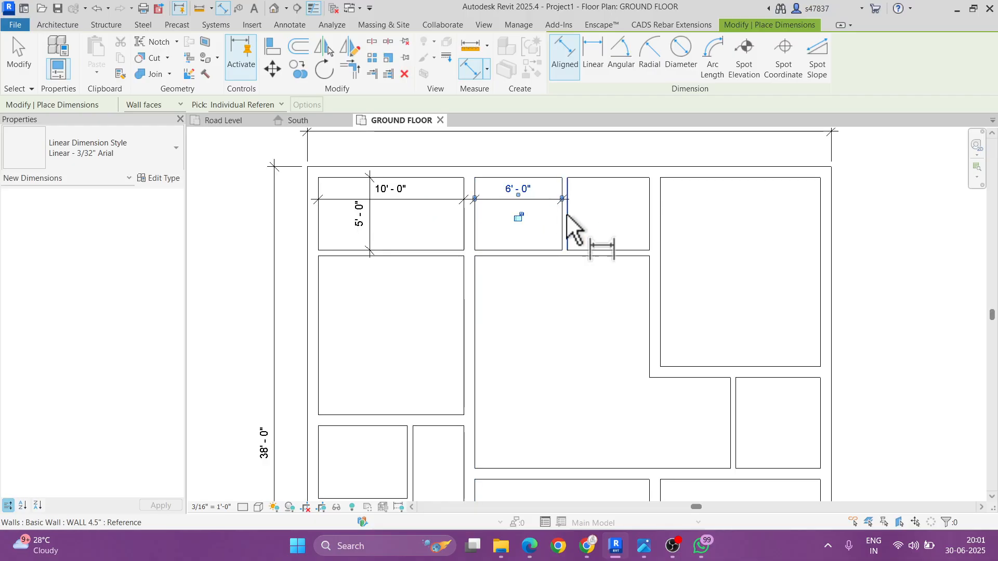
pyautogui.click(568, 215)
pyautogui.click(646, 215)
pyautogui.click(633, 201)
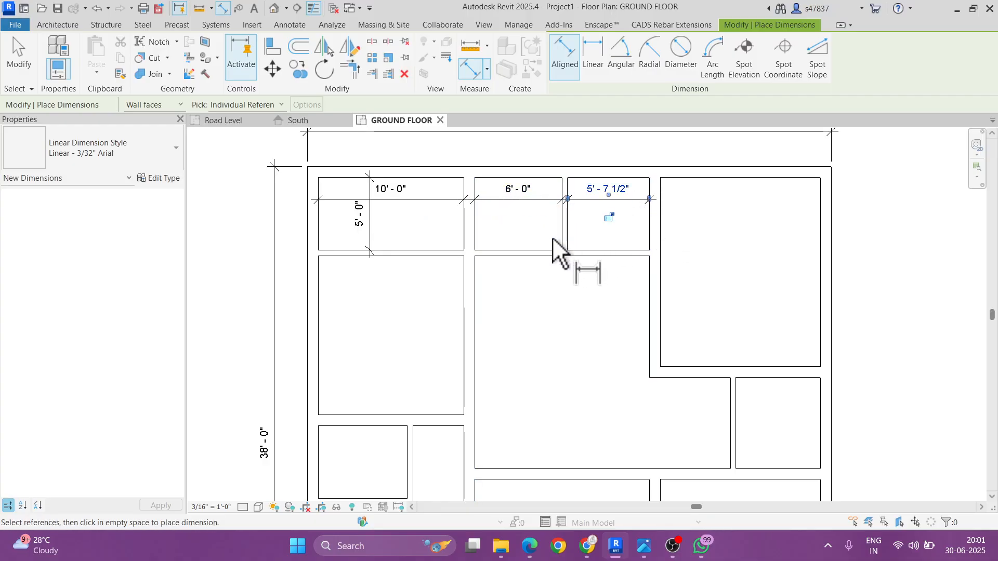
# Step: Dimension the clear width and depth of the top-right bedroom
pyautogui.click(661, 224)
pyautogui.click(819, 228)
pyautogui.click(799, 204)
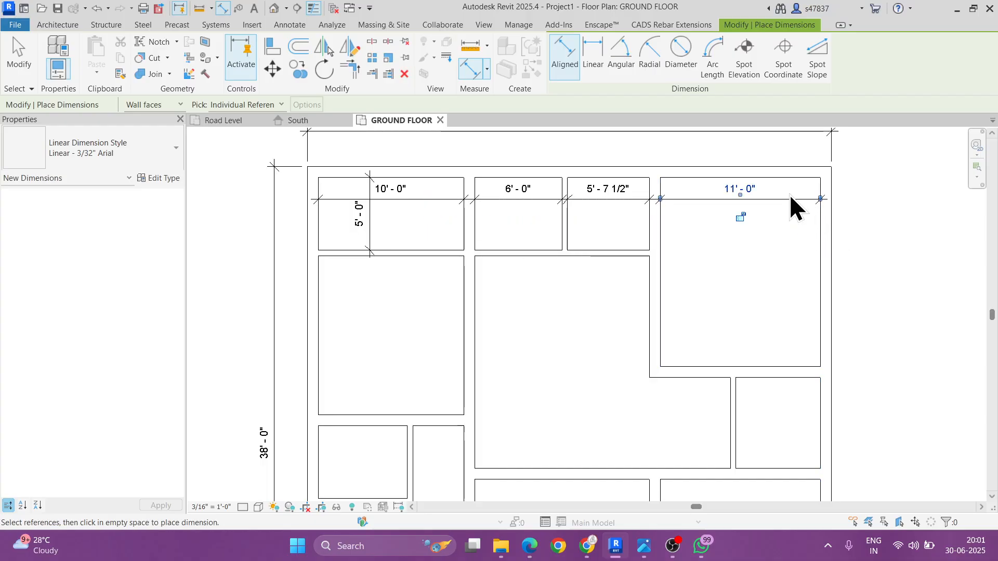
pyautogui.click(789, 178)
pyautogui.click(785, 349)
# Step: Dimension the clear depth of the small toilet directly below the top-right bedroom
pyautogui.moveTo(784, 350); pyautogui.dragTo(736, 231, button='middle')
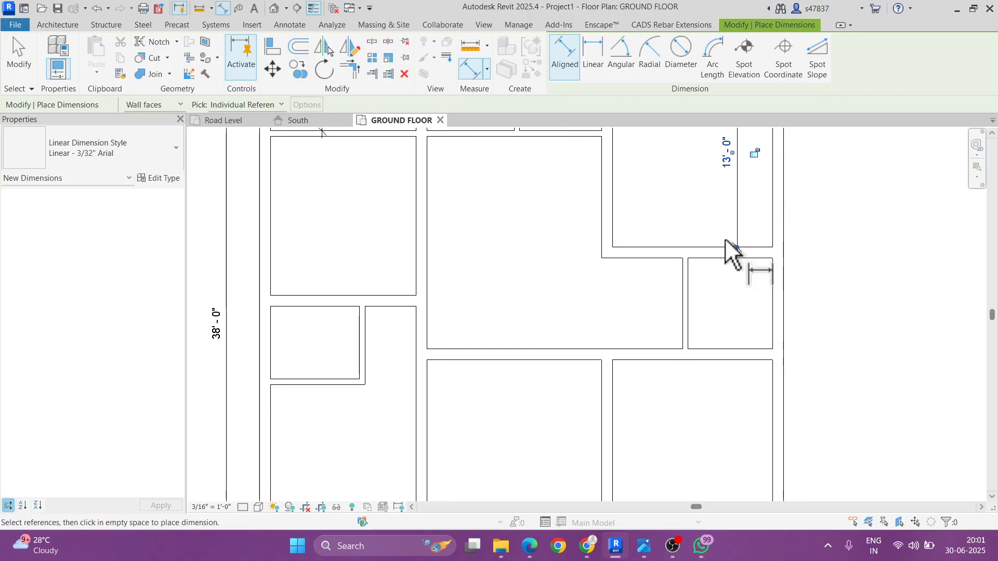
pyautogui.click(724, 257)
pyautogui.click(724, 348)
pyautogui.click(737, 333)
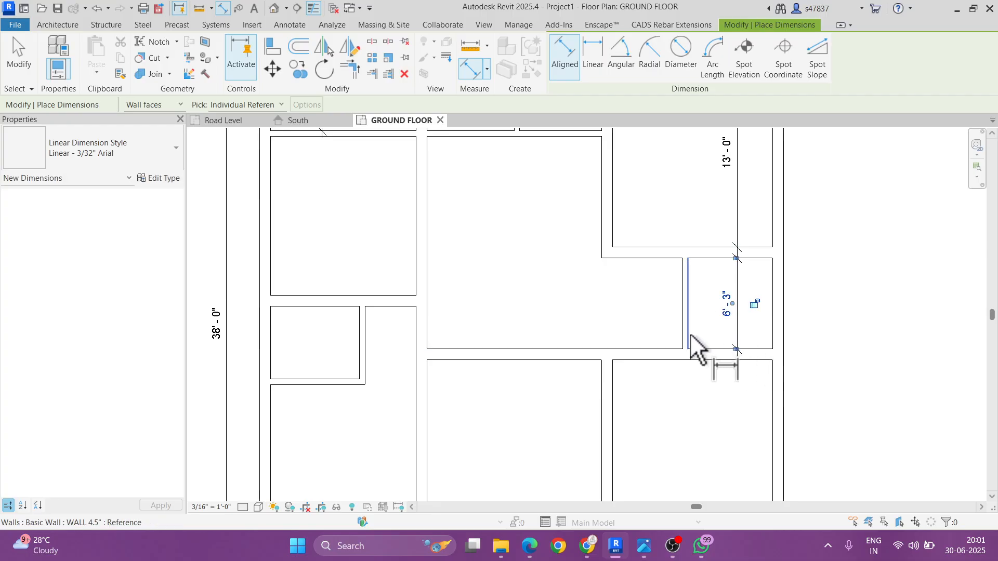
pyautogui.press('Escape')
pyautogui.press('Escape')
# Step: Narrow the toilet below the top-right bedroom by moving its 4.5" partition closer to the outer wall
pyautogui.click(681, 317)
pyautogui.click(727, 387)
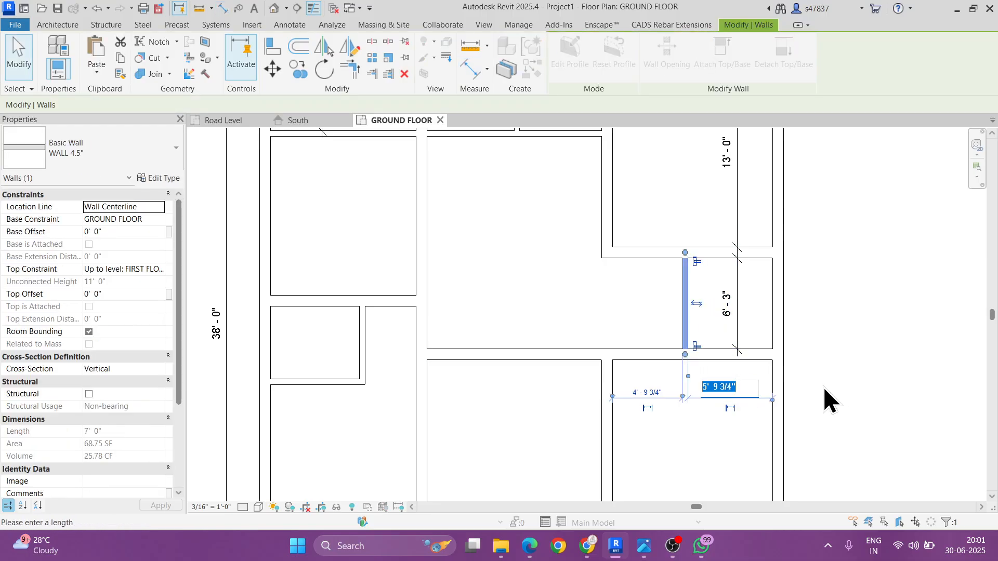
pyautogui.press('BackSpace')
pyautogui.click(823, 385)
pyautogui.click(823, 386)
# Step: Dimension the clear depth and width of the prayer room
pyautogui.moveTo(816, 375); pyautogui.dragTo(805, 250, button='middle')
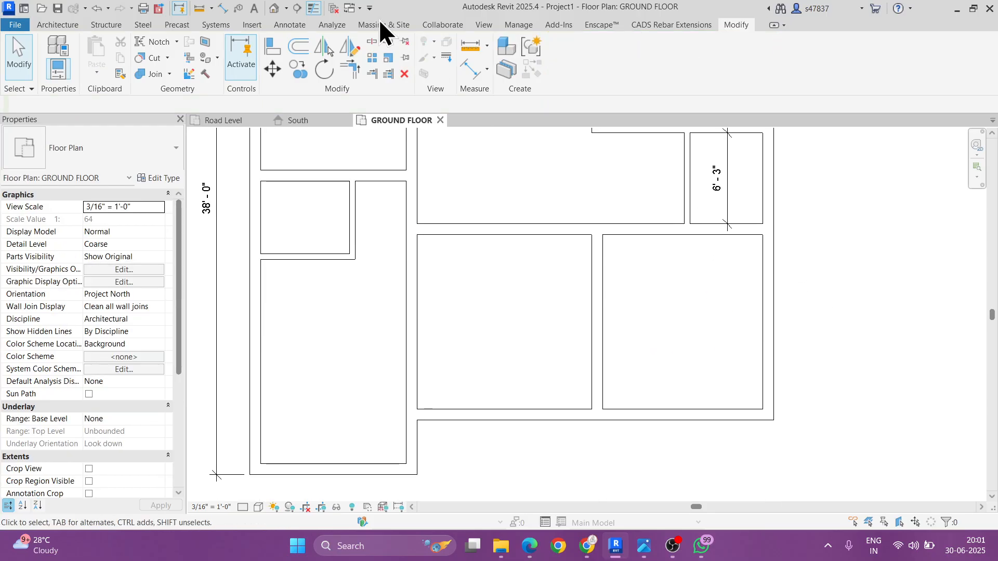
pyautogui.click(222, 7)
pyautogui.click(710, 235)
pyautogui.click(709, 410)
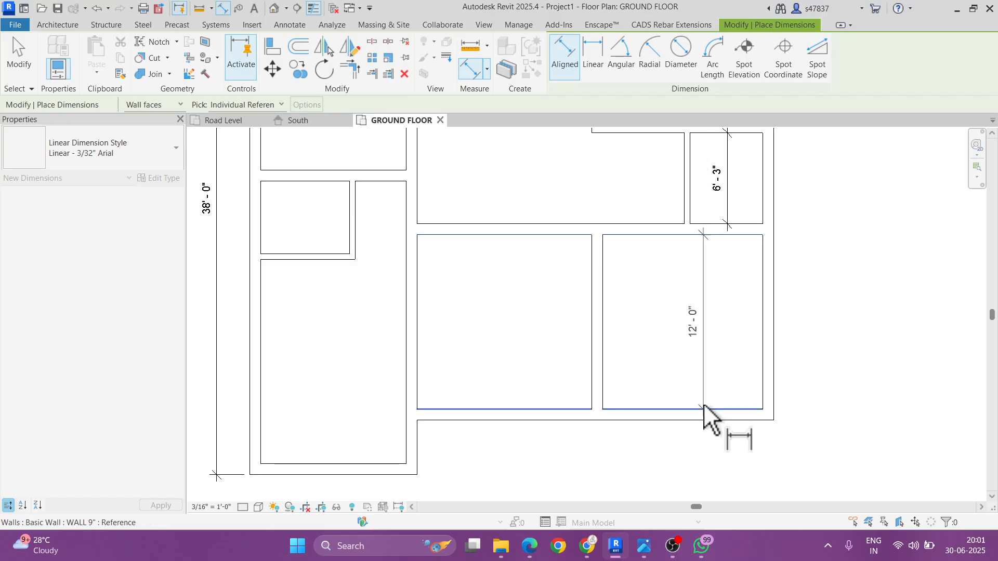
pyautogui.click(724, 367)
pyautogui.click(604, 394)
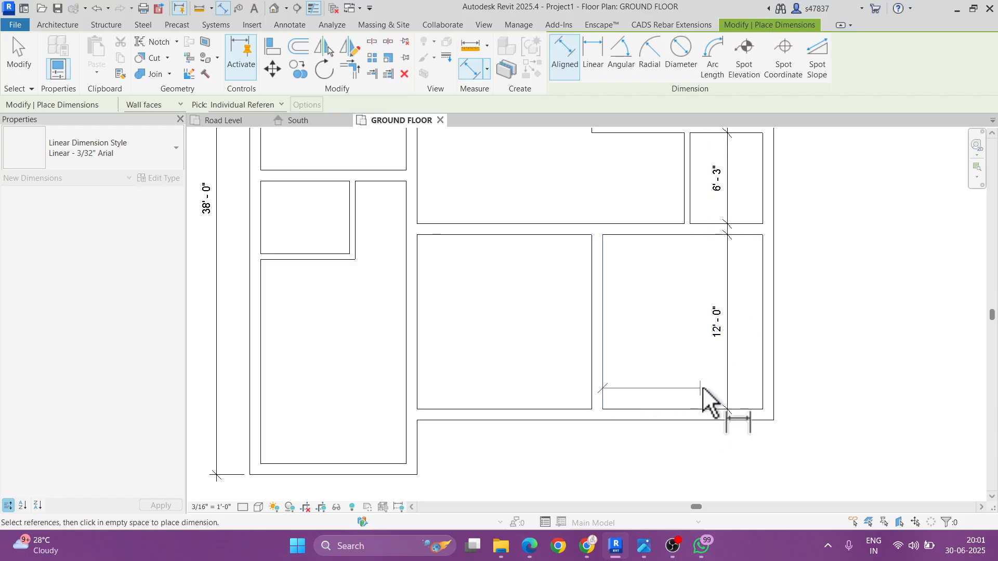
pyautogui.click(763, 387)
pyautogui.click(743, 390)
# Step: Dimension the clear widths of the living room and the lower-left bedroom in line with the prayer room's width dimension
pyautogui.click(590, 401)
pyautogui.click(418, 398)
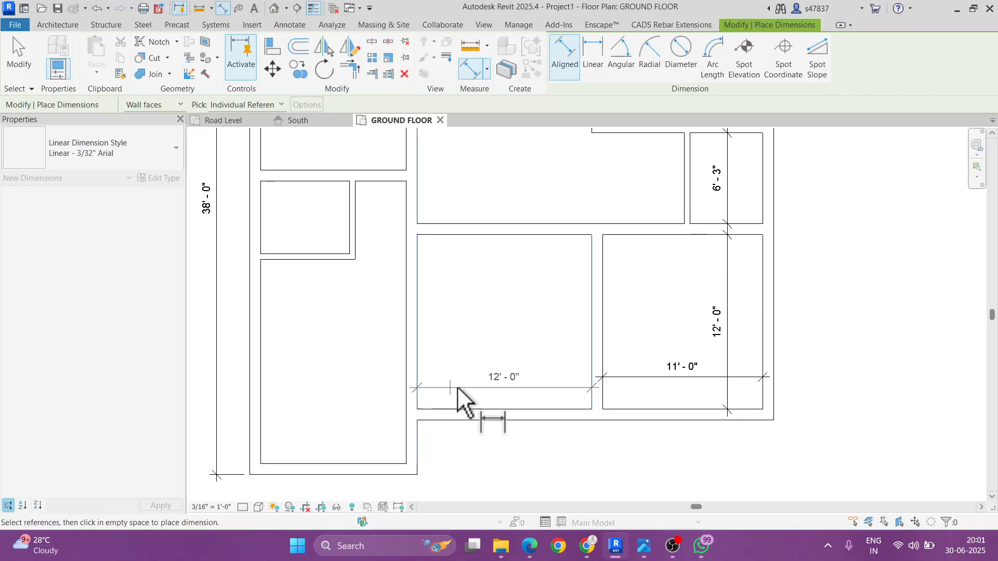
pyautogui.moveTo(414, 391); pyautogui.dragTo(554, 372, button='middle')
pyautogui.click(545, 376)
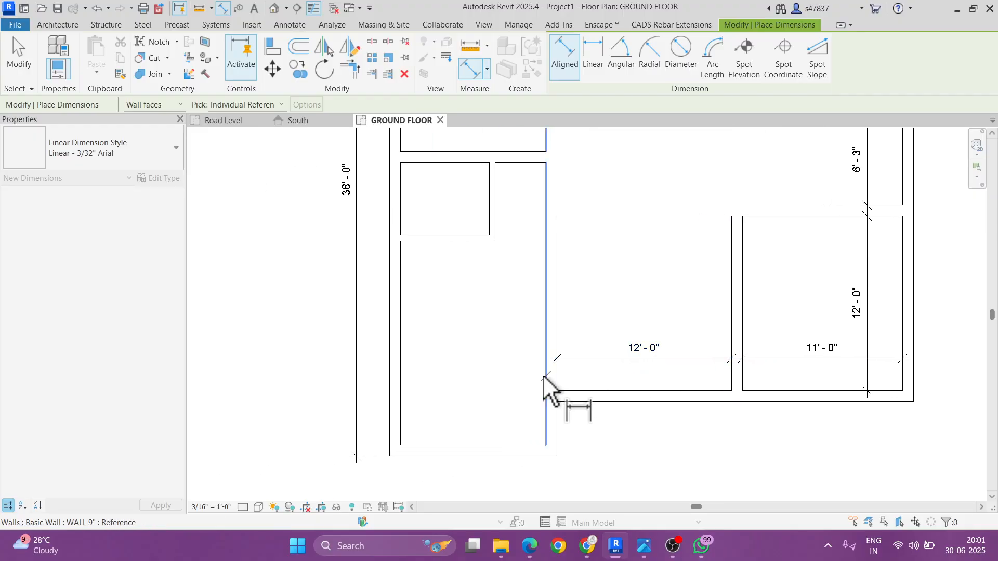
pyautogui.click(401, 377)
pyautogui.click(602, 366)
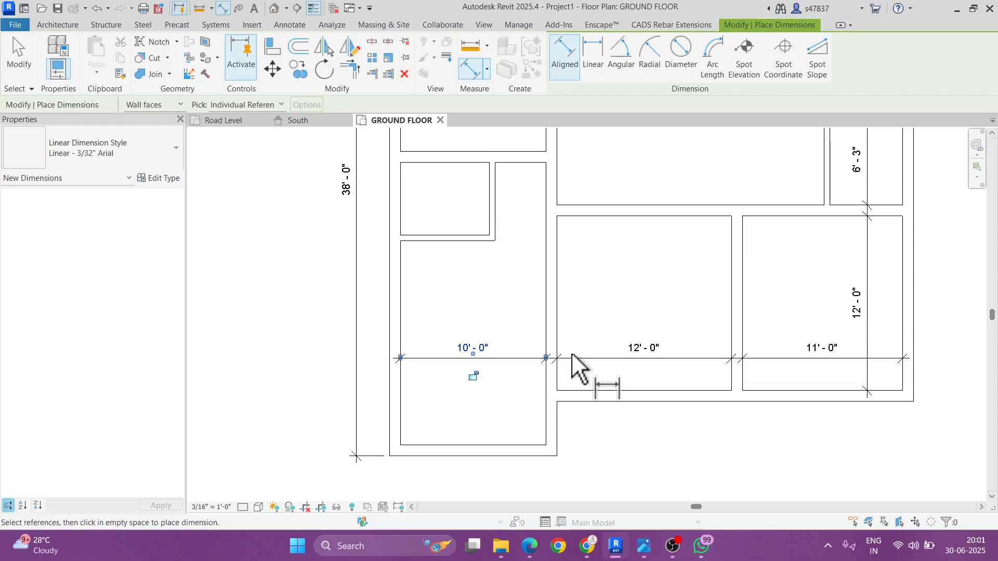
# Step: Dimension the clear depth of the lower-left bedroom from the small toilet's lower partition to the bottom outer wall
pyautogui.click(430, 244)
pyautogui.click(433, 446)
pyautogui.click(431, 438)
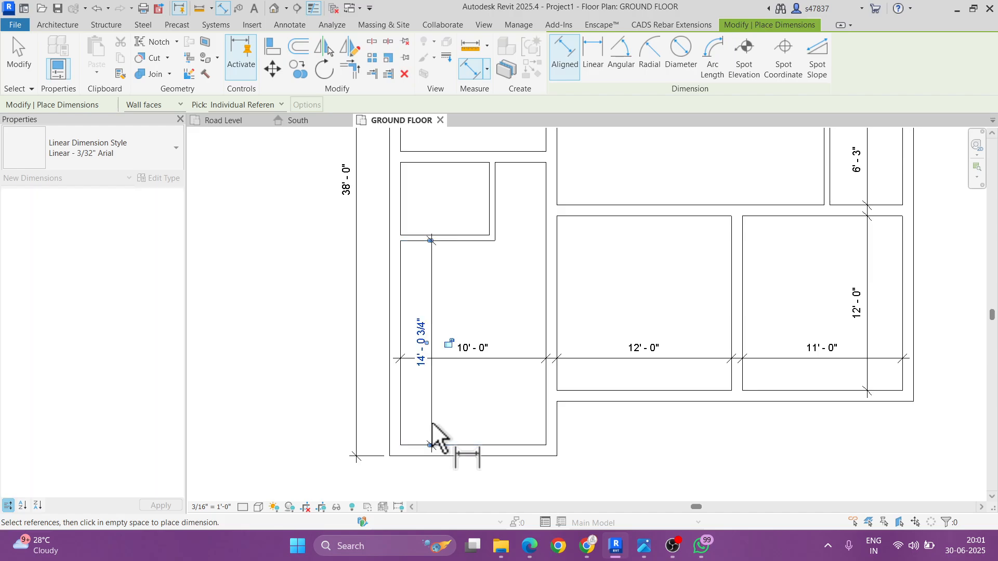
pyautogui.press('Escape')
# Step: Set the lower-left bedroom's clear depth to 14' by moving the 4.5" partition below the small toilet
pyautogui.click(460, 238)
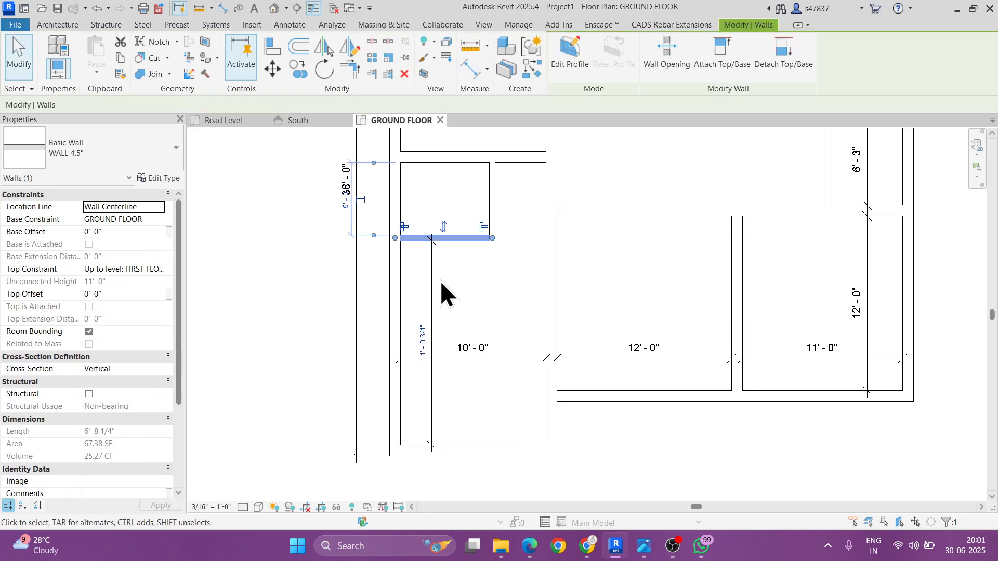
pyautogui.click(420, 334)
pyautogui.write('14')
pyautogui.press('Return')
pyautogui.press('Escape')
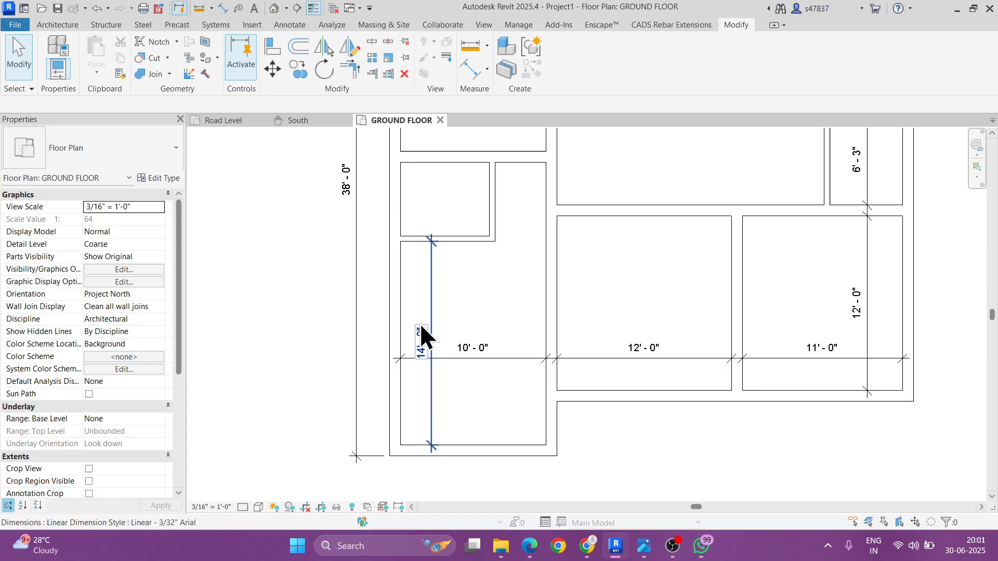
# Step: Dimension the clear depth and width of the small toilet at the upper end of the lower-left bedroom
pyautogui.click(224, 8)
pyautogui.click(443, 197)
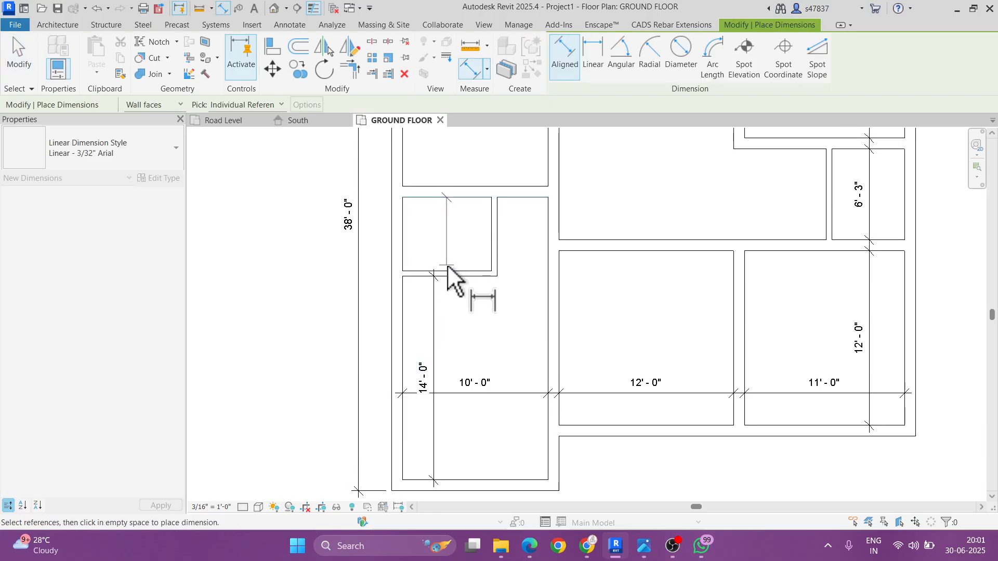
pyautogui.click(446, 271)
pyautogui.click(427, 289)
pyautogui.click(403, 263)
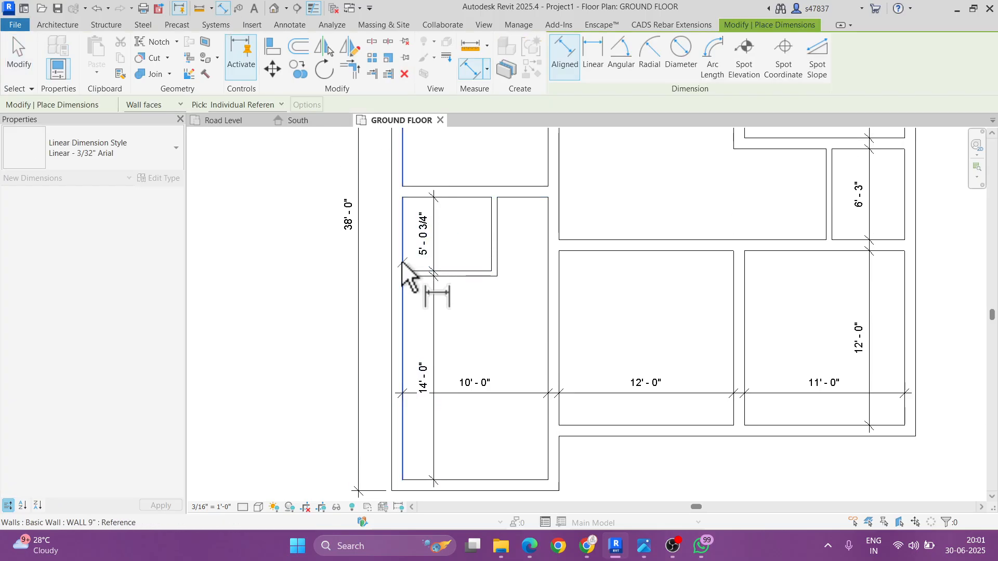
pyautogui.click(491, 261)
pyautogui.scroll(3, 464, 262)
pyautogui.click(464, 261)
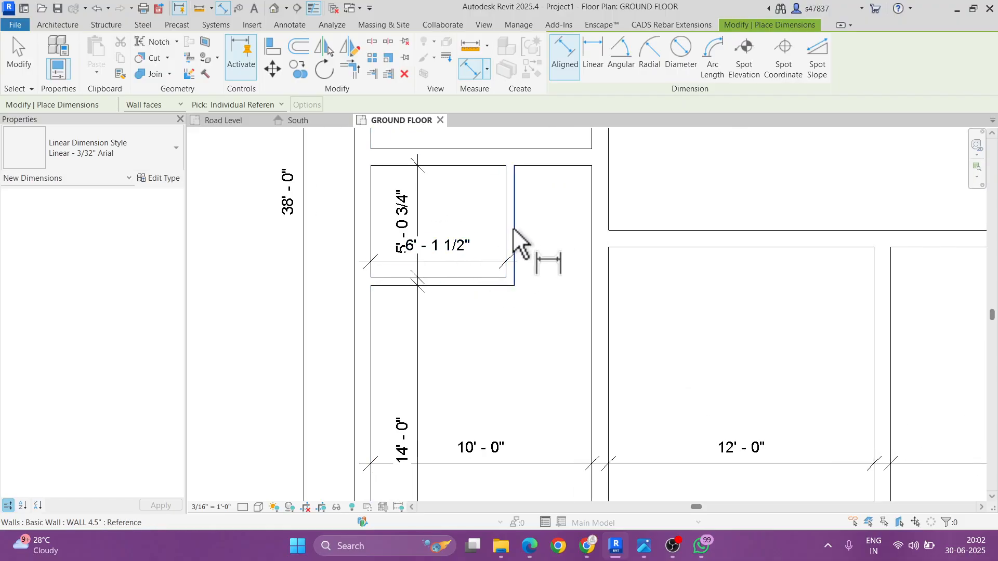
# Step: Dimension the clear width and depth of the middle-left room above the small toilet
pyautogui.moveTo(540, 172); pyautogui.dragTo(527, 262, button='middle')
pyautogui.moveTo(495, 156); pyautogui.dragTo(490, 370, button='middle')
pyautogui.scroll(-1, 425, 351)
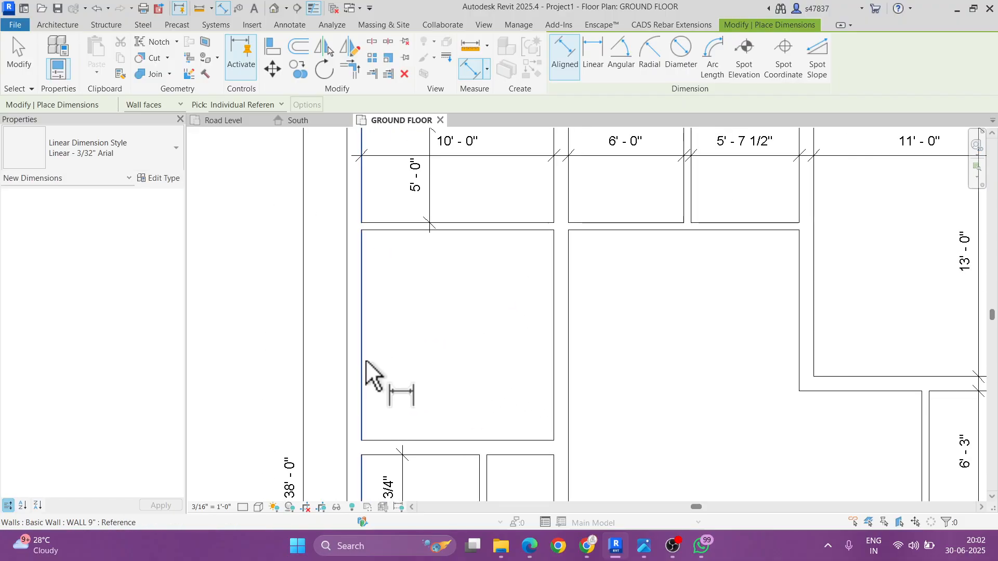
pyautogui.click(362, 361)
pyautogui.click(551, 364)
pyautogui.click(530, 371)
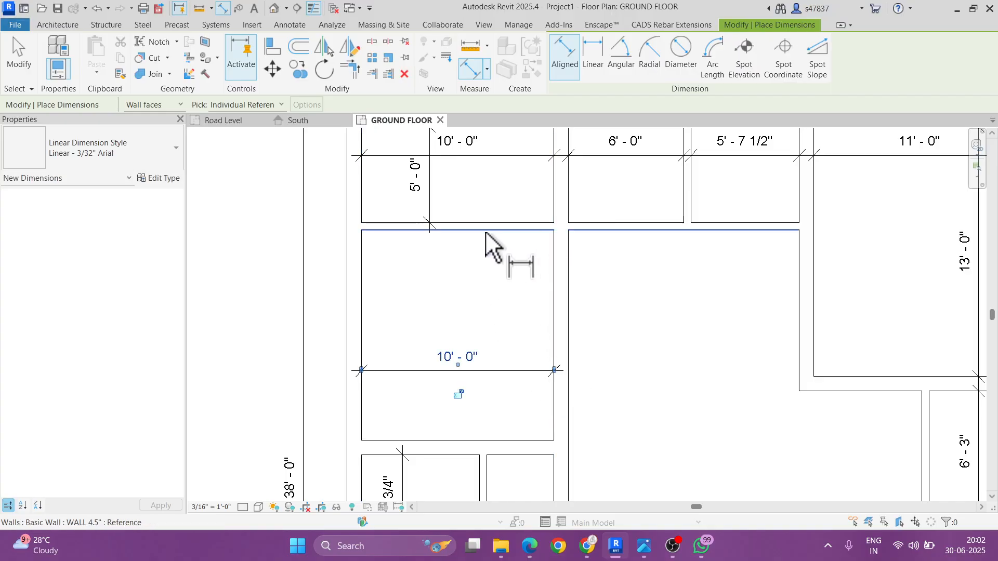
pyautogui.click(486, 232)
pyautogui.click(435, 440)
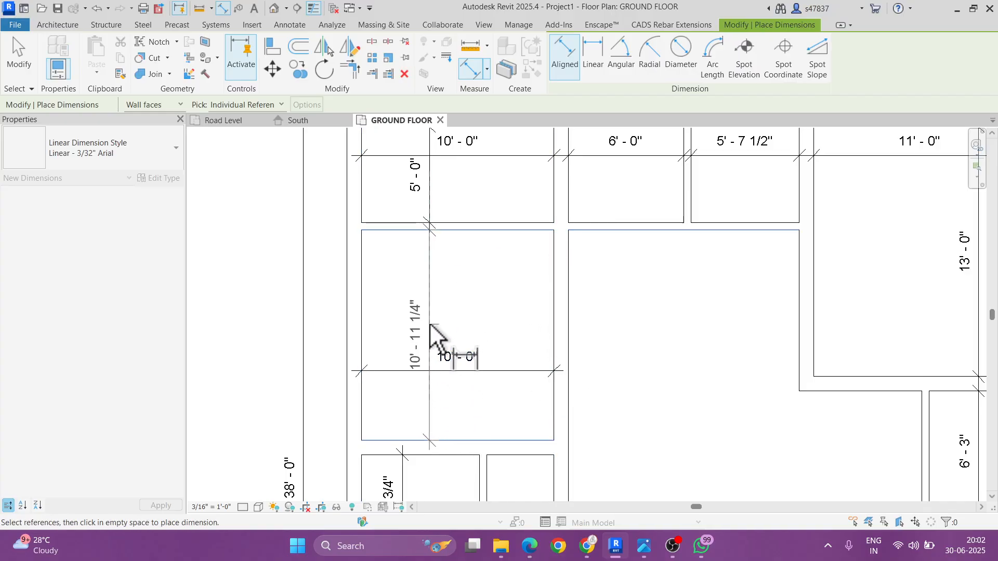
pyautogui.click(438, 344)
# Step: Dimension the clear width of the central L-shaped hall's upper part and the hall's full depth
pyautogui.scroll(-2, 499, 319)
pyautogui.moveTo(517, 319); pyautogui.dragTo(561, 305, button='middle')
pyautogui.click(535, 265)
pyautogui.click(664, 296)
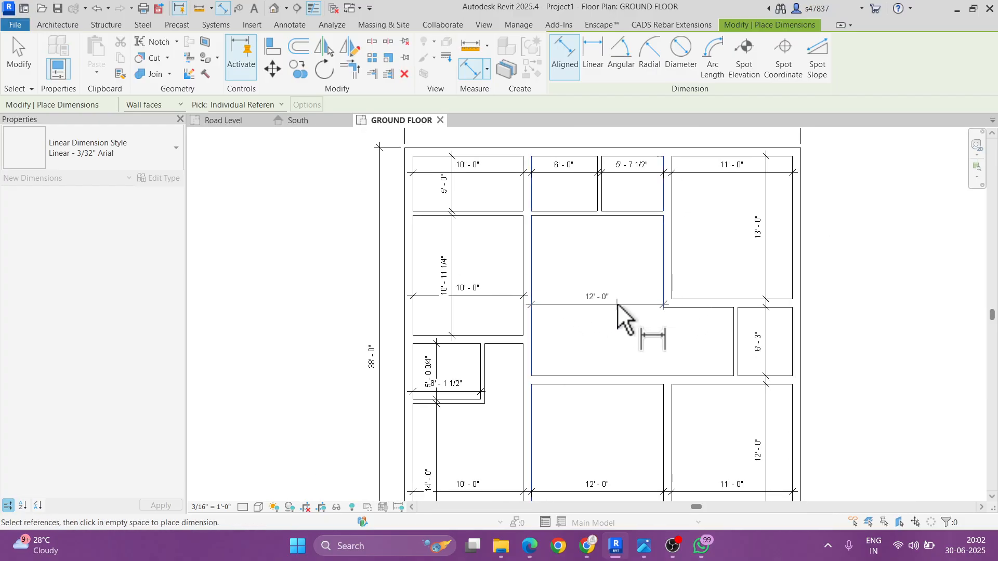
pyautogui.click(617, 302)
pyautogui.click(632, 220)
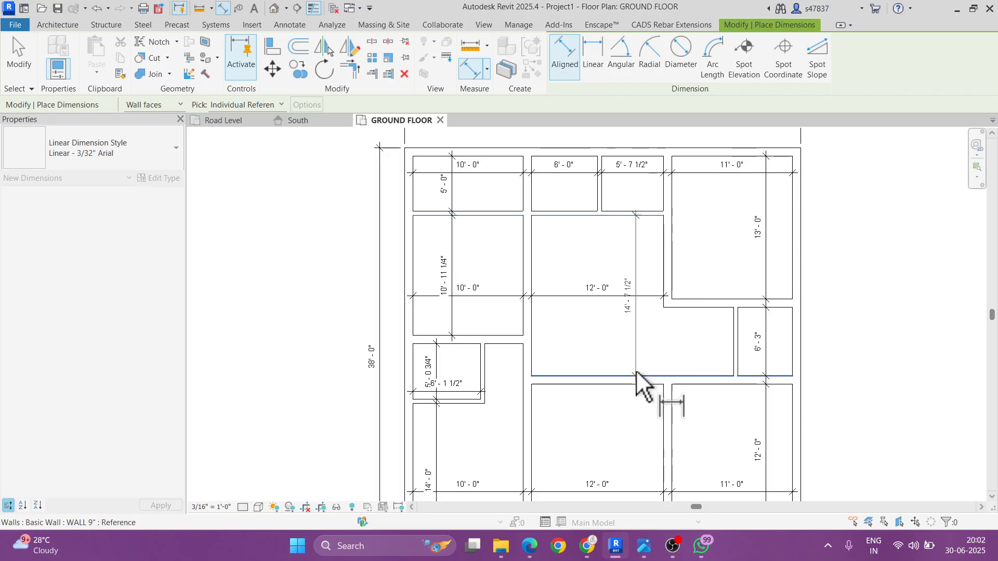
pyautogui.click(637, 373)
pyautogui.click(646, 352)
pyautogui.scroll(-1, 588, 296)
pyautogui.press('Escape')
pyautogui.scroll(-2, 591, 297)
pyautogui.moveTo(664, 354); pyautogui.dragTo(634, 330, button='middle')
pyautogui.scroll(1, 634, 331)
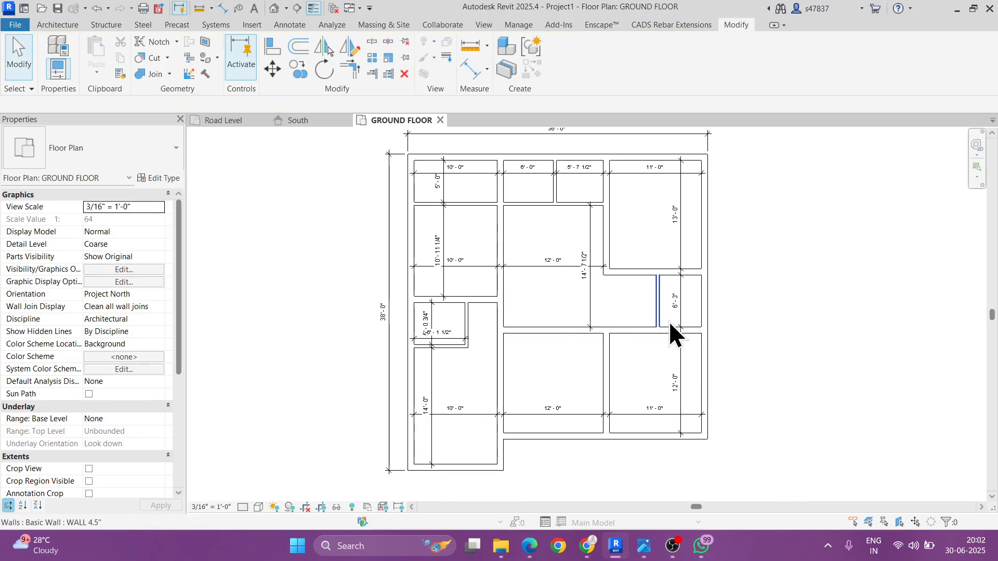
# Step: Dimension the clear width of the small toilet below the top-right bedroom
pyautogui.scroll(3, 669, 321)
pyautogui.click(229, 12)
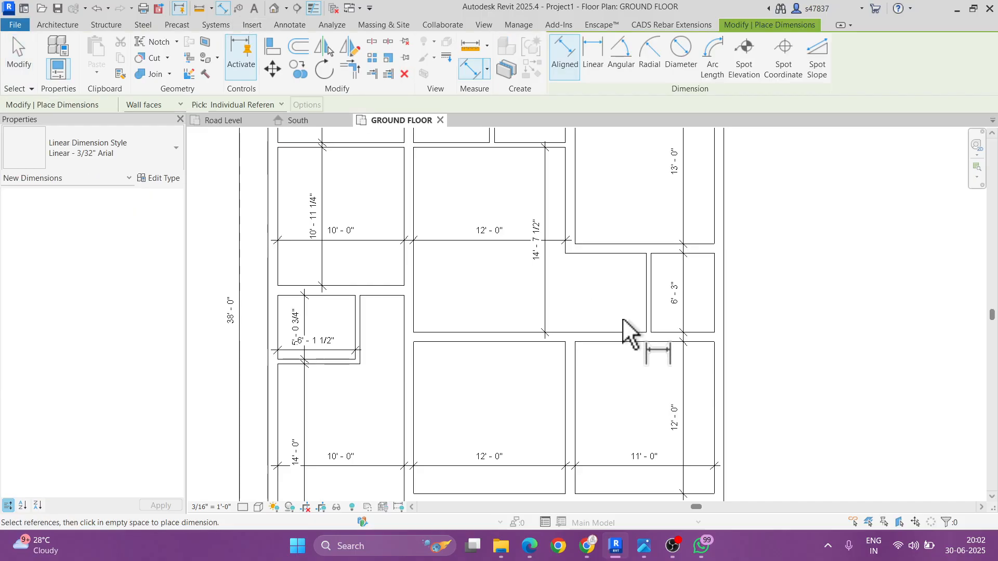
pyautogui.click(651, 332)
pyautogui.scroll(1, 711, 325)
pyautogui.click(715, 319)
pyautogui.click(709, 333)
pyautogui.scroll(-4, 708, 334)
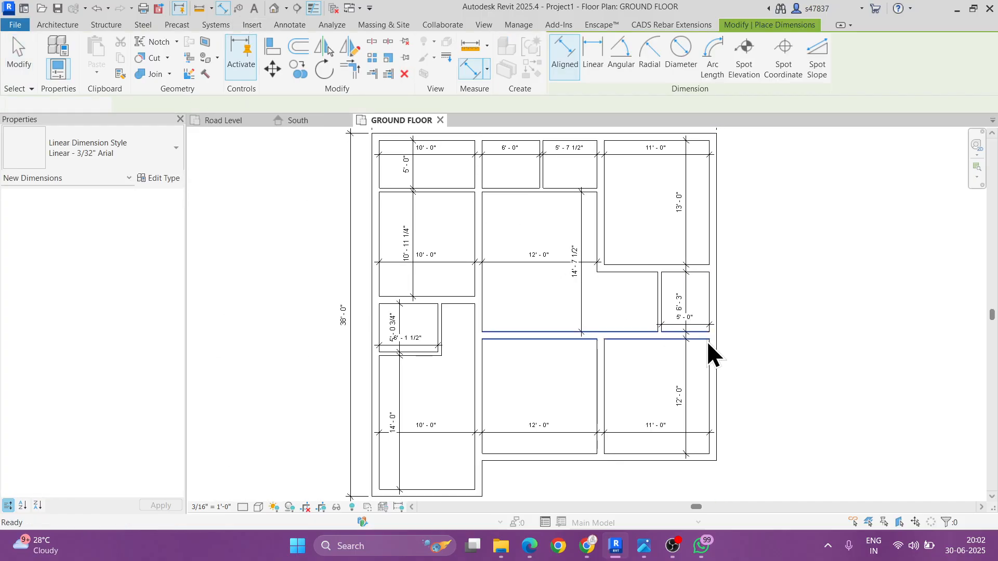
pyautogui.press('Escape')
pyautogui.moveTo(771, 354); pyautogui.dragTo(764, 367, button='middle')
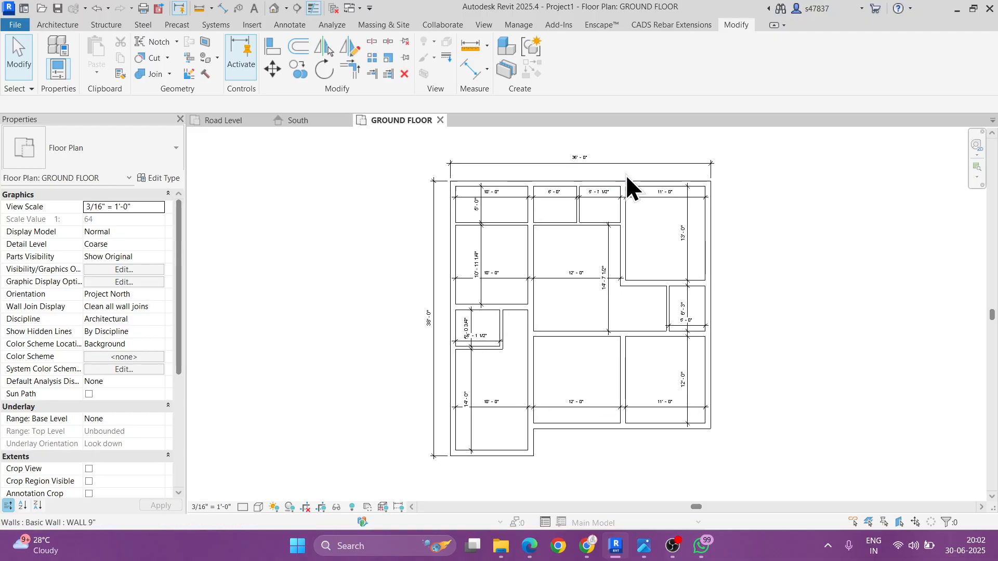
# Step: Rename the linear dimension type of the overall top dimension as PLAN DIMENSION
pyautogui.click(623, 156)
pyautogui.click(161, 177)
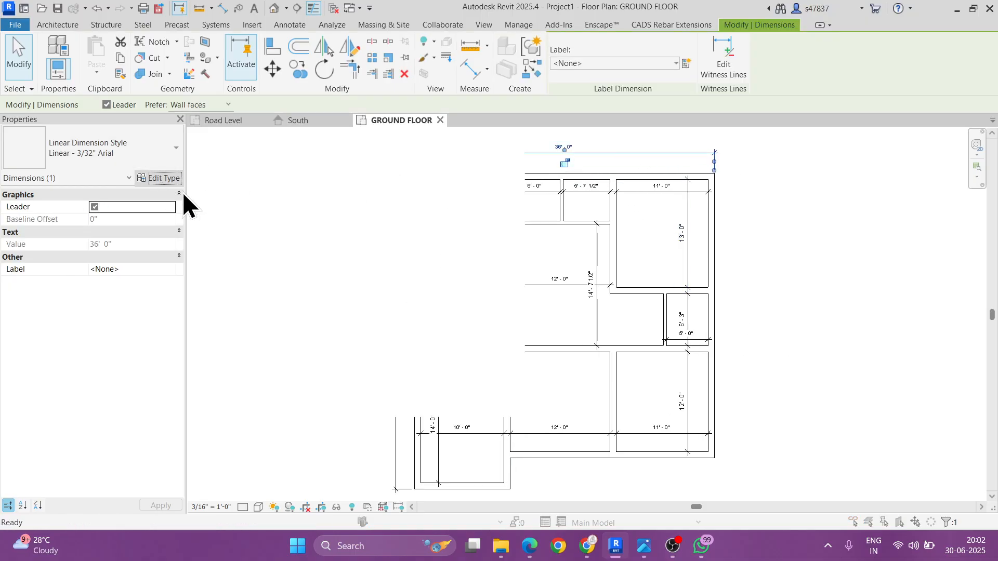
pyautogui.click(569, 147)
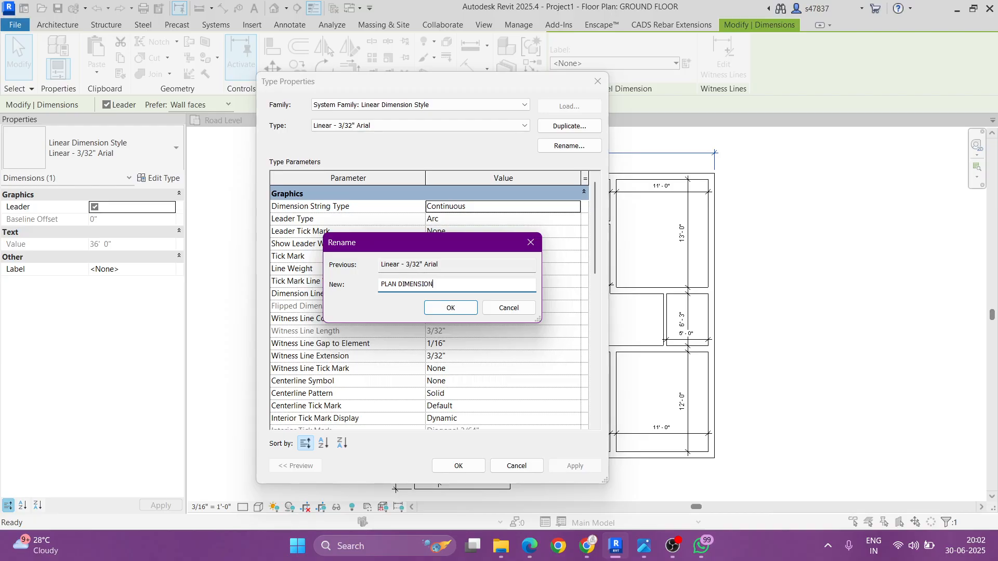
pyautogui.press('Return')
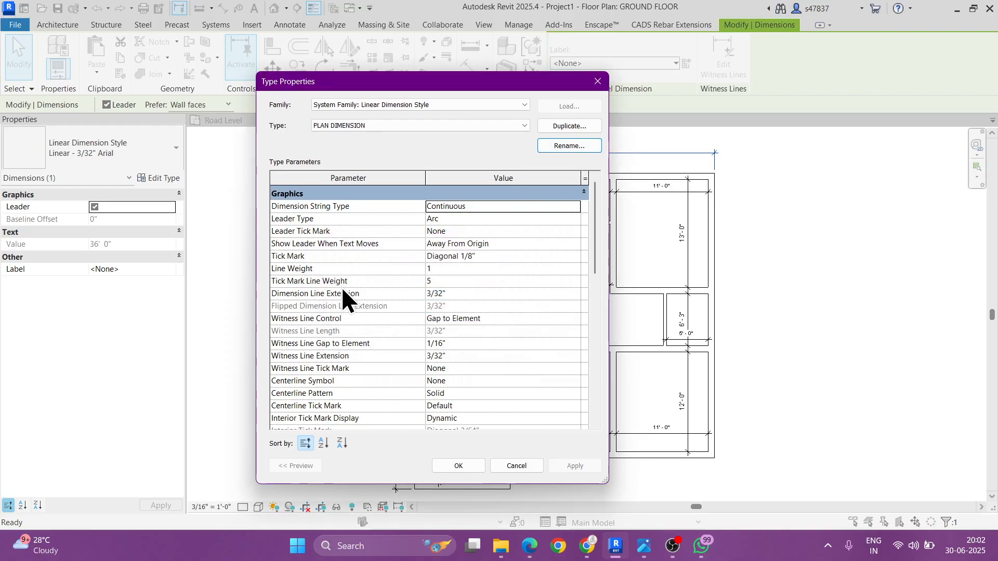
# Step: Set the dimension type's tick mark line weight to 1
pyautogui.click(535, 284)
pyautogui.click(574, 281)
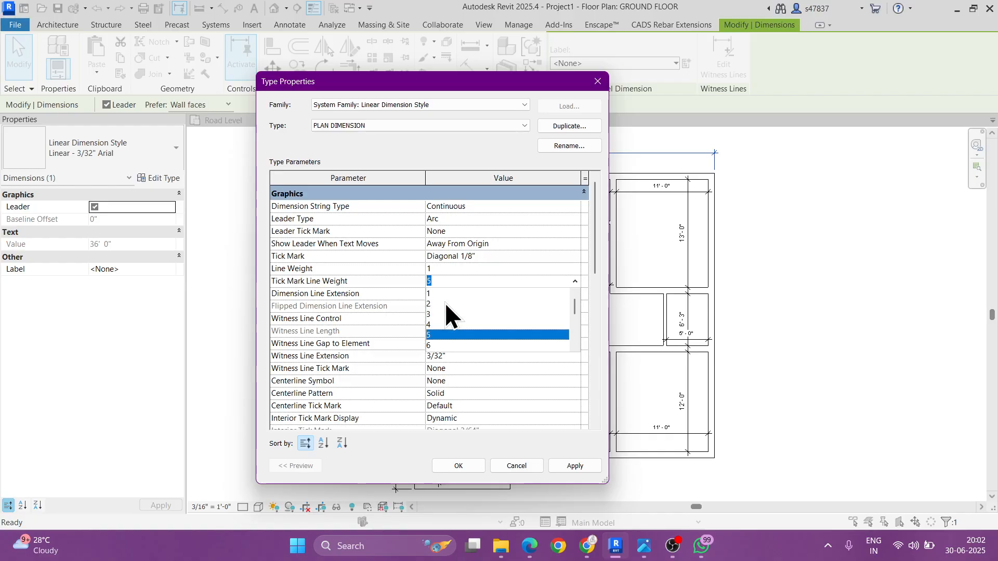
pyautogui.click(441, 299)
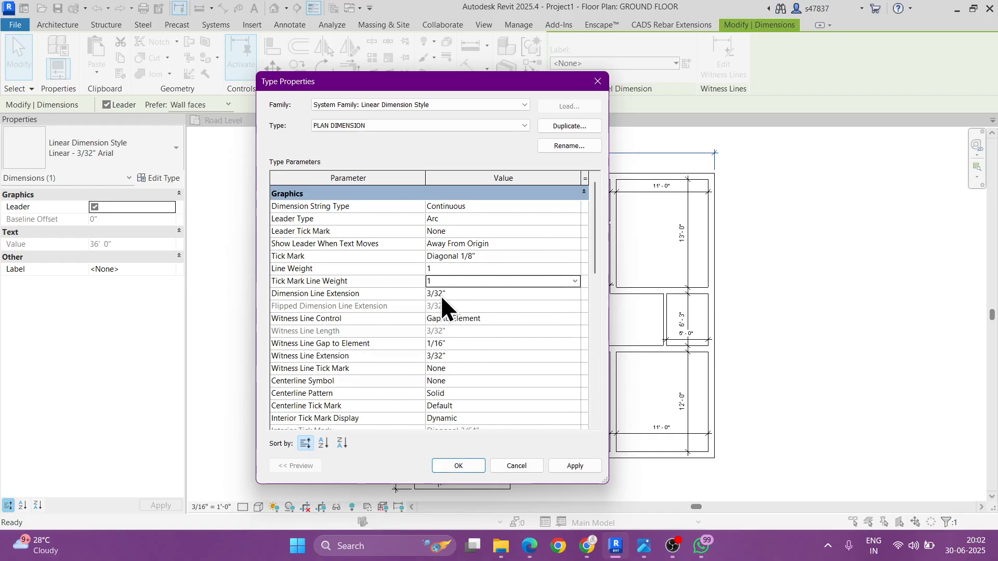
# Step: Try a dimension line extension of 0, and restore it to 3/32"
pyautogui.click(476, 294)
pyautogui.write('0')
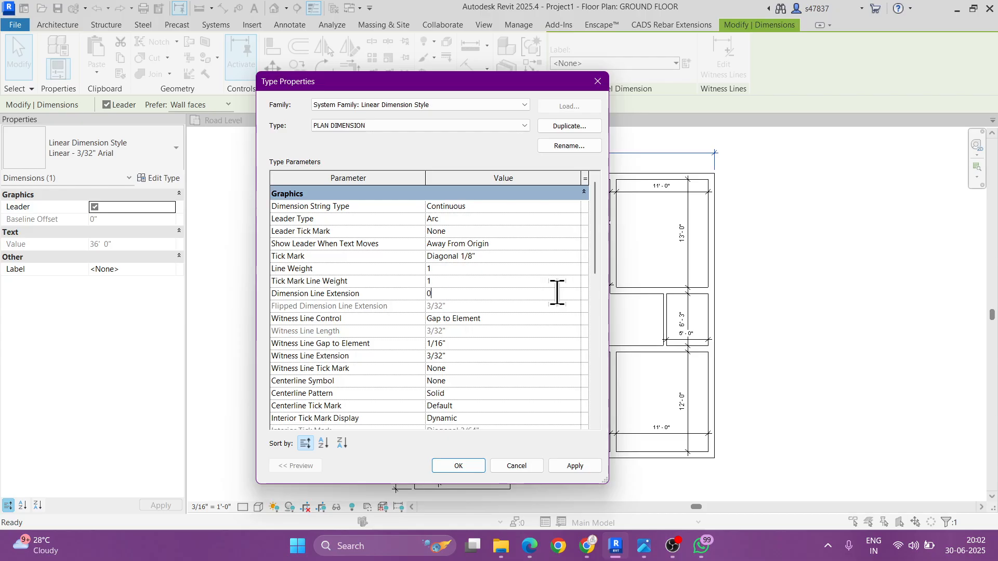
pyautogui.scroll(-1, 499, 307)
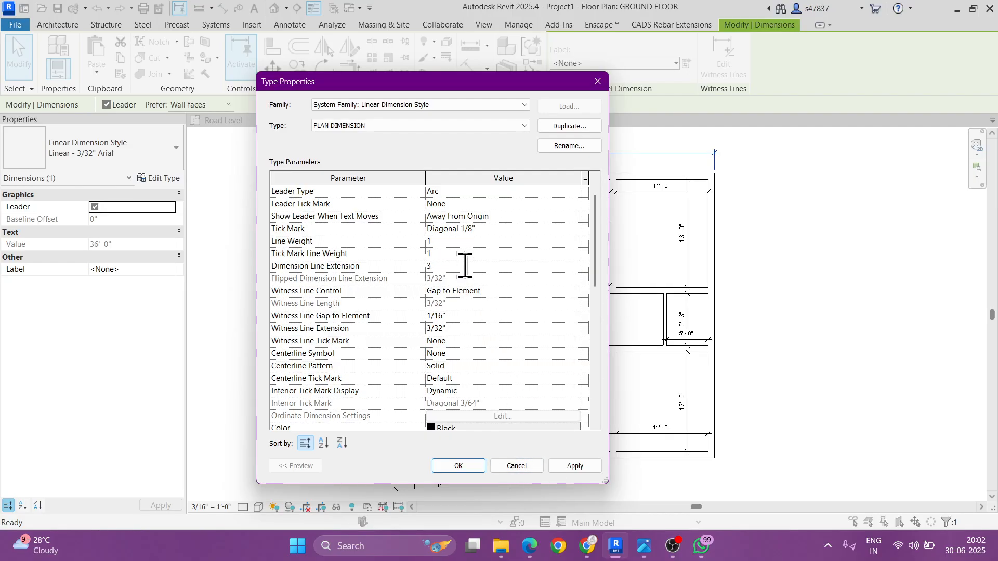
pyautogui.write('/32"')
pyautogui.press('Return')
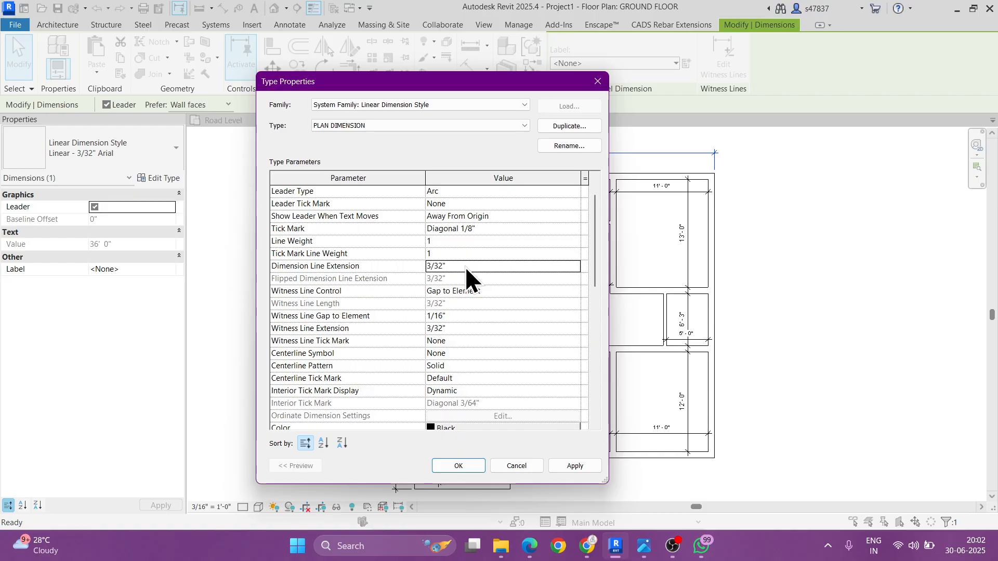
# Step: Make the dimension type's text bold and set its text offset to 0
pyautogui.scroll(-5, 481, 335)
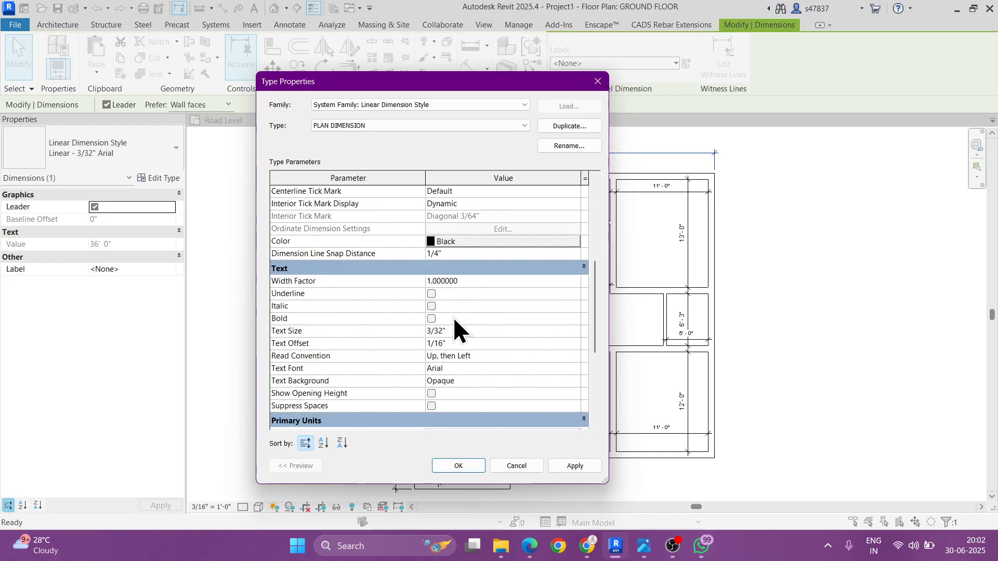
pyautogui.click(432, 319)
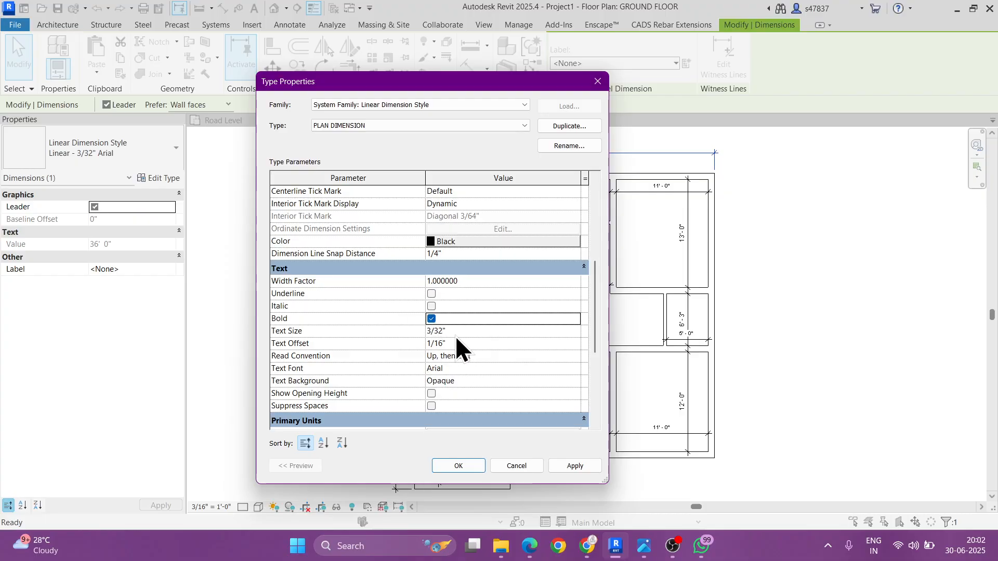
pyautogui.click(454, 344)
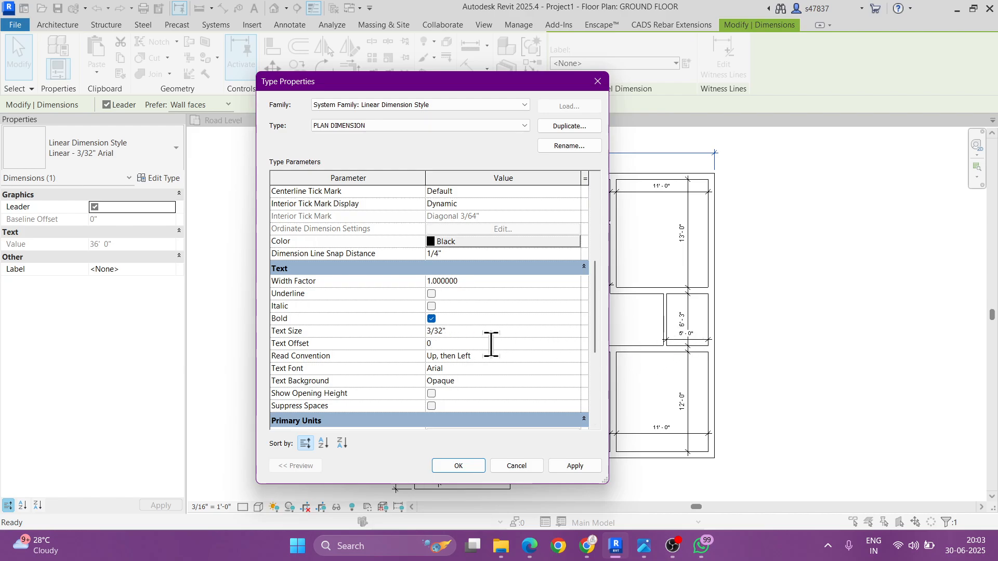
# Step: Override the project units format for the dimension type: round to the nearest 1/2", suppress 0 feet, use digit grouping and suppress spaces
pyautogui.scroll(-3, 487, 368)
pyautogui.scroll(-1, 476, 324)
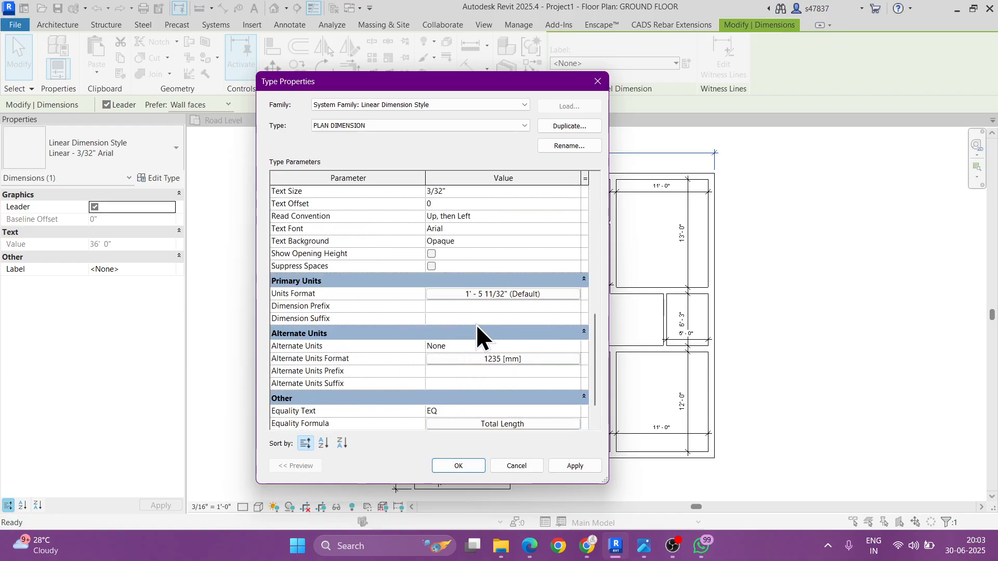
pyautogui.click(471, 296)
pyautogui.click(551, 122)
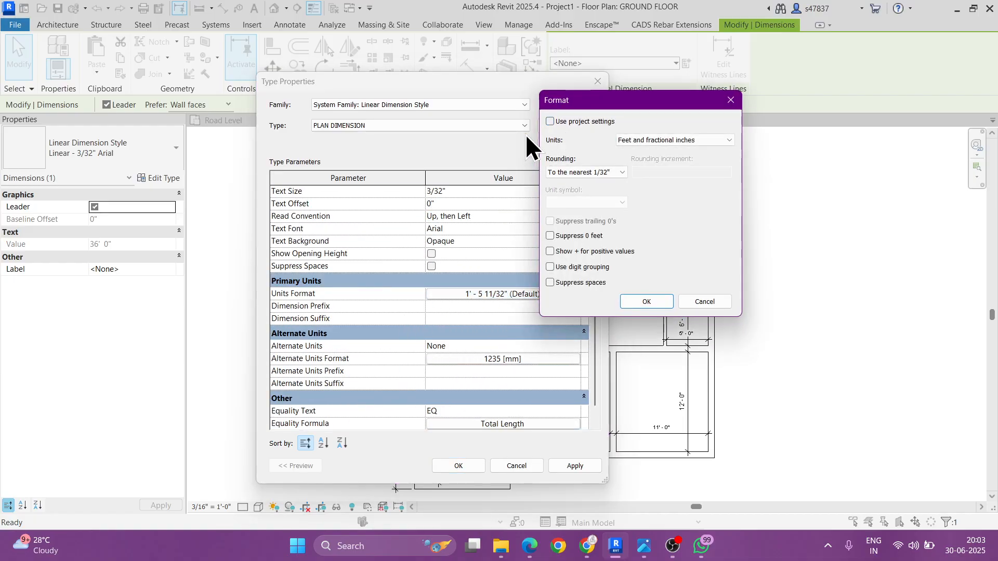
pyautogui.click(580, 172)
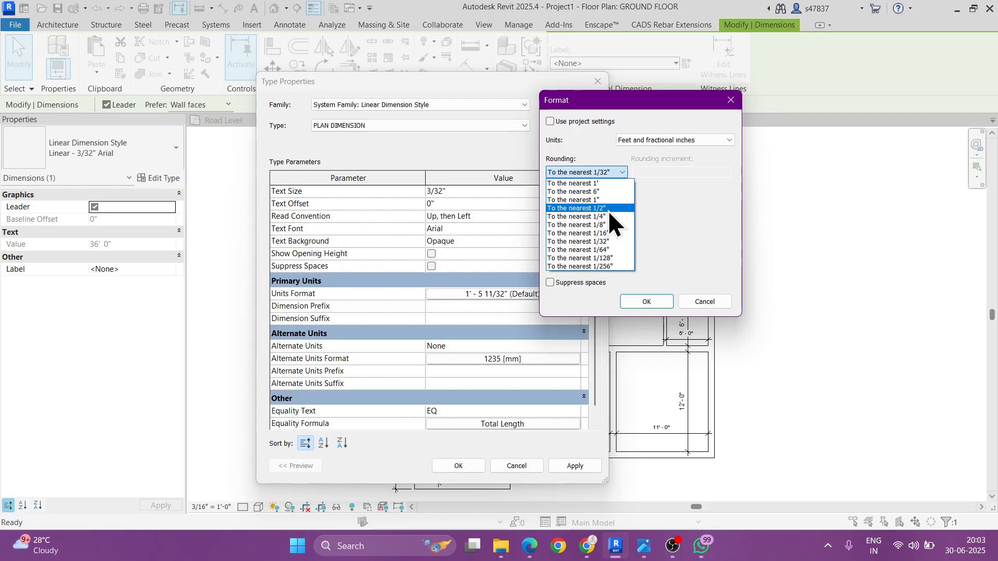
pyautogui.click(608, 210)
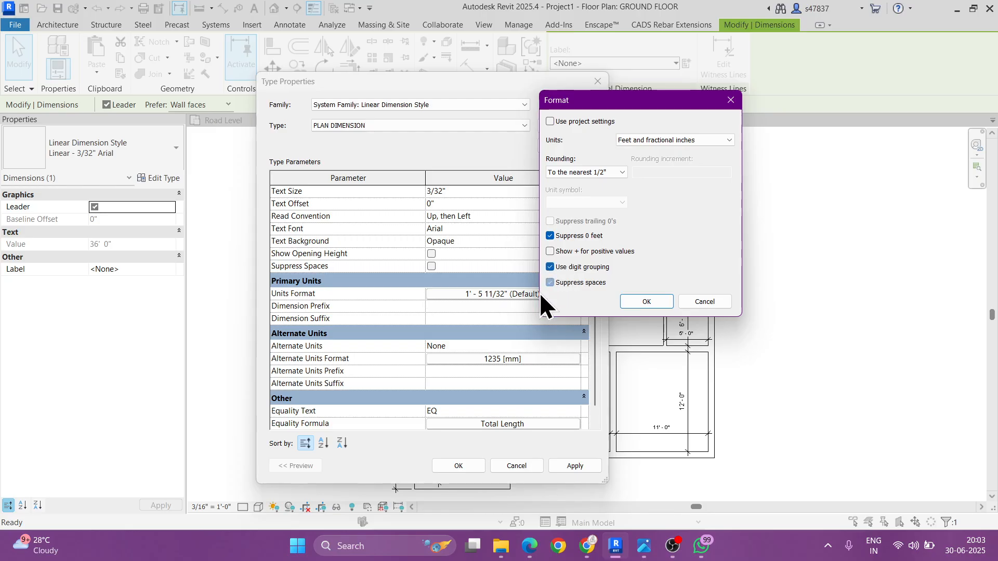
pyautogui.click(645, 303)
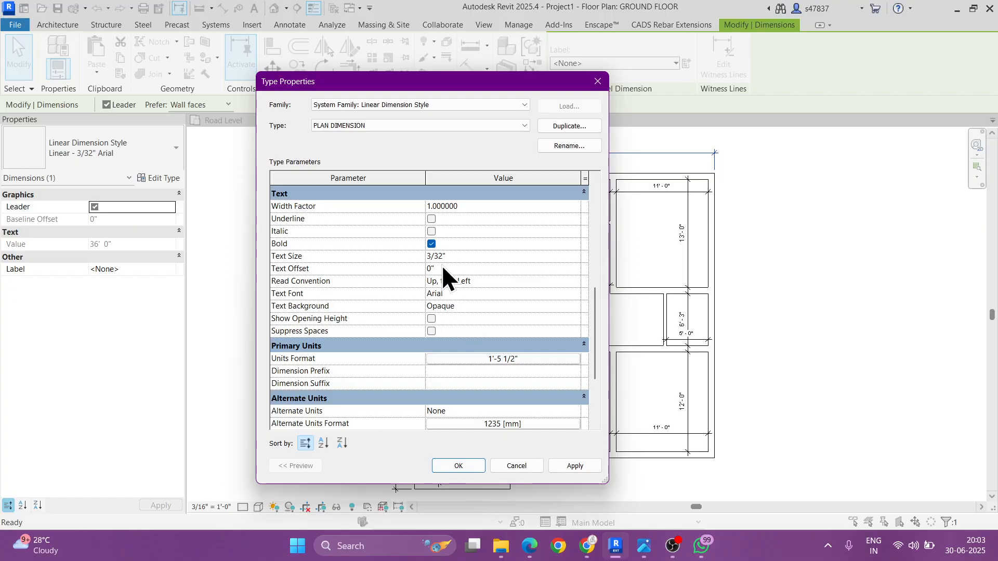
pyautogui.click(459, 465)
pyautogui.scroll(3, 679, 362)
pyautogui.click(806, 316)
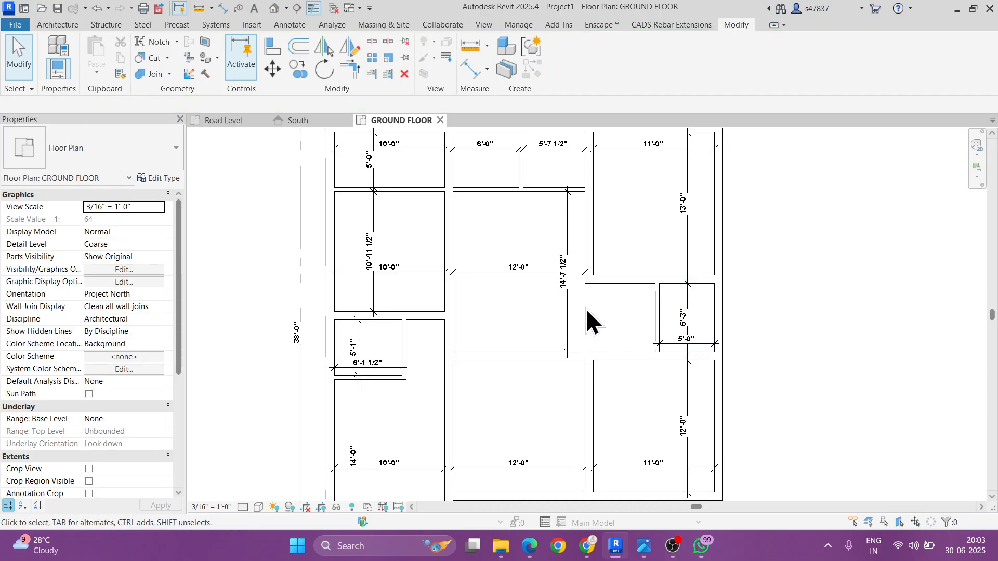
# Step: Set the coarse scale fill pattern of the WALL 9" type to Solid fill
pyautogui.scroll(-4, 585, 307)
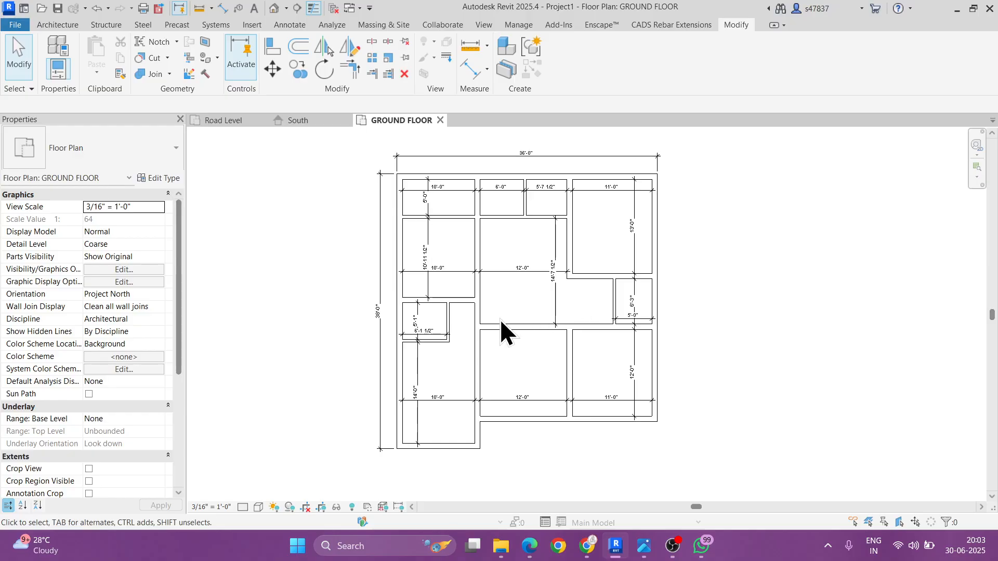
pyautogui.click(500, 321)
pyautogui.click(159, 178)
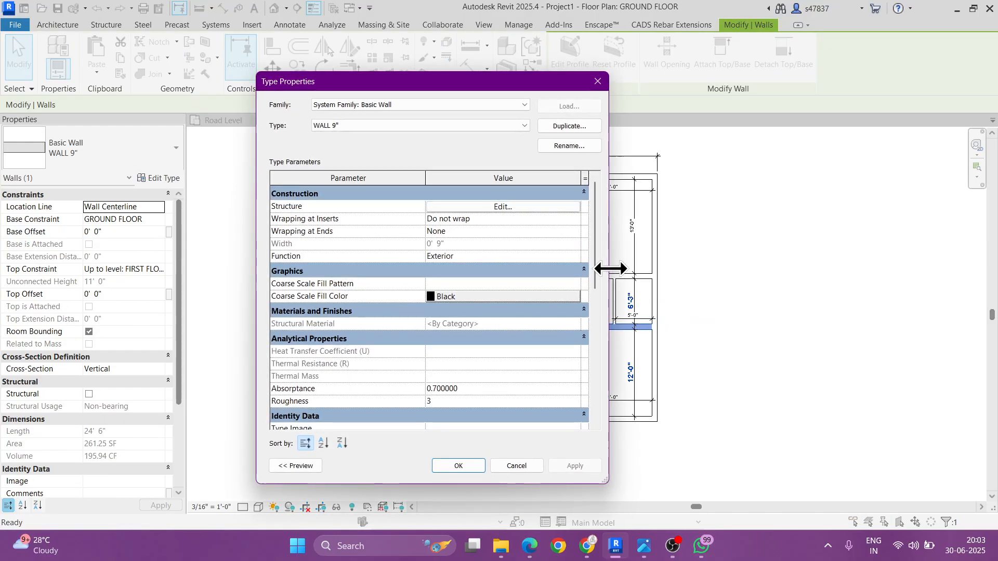
pyautogui.click(582, 284)
pyautogui.click(577, 283)
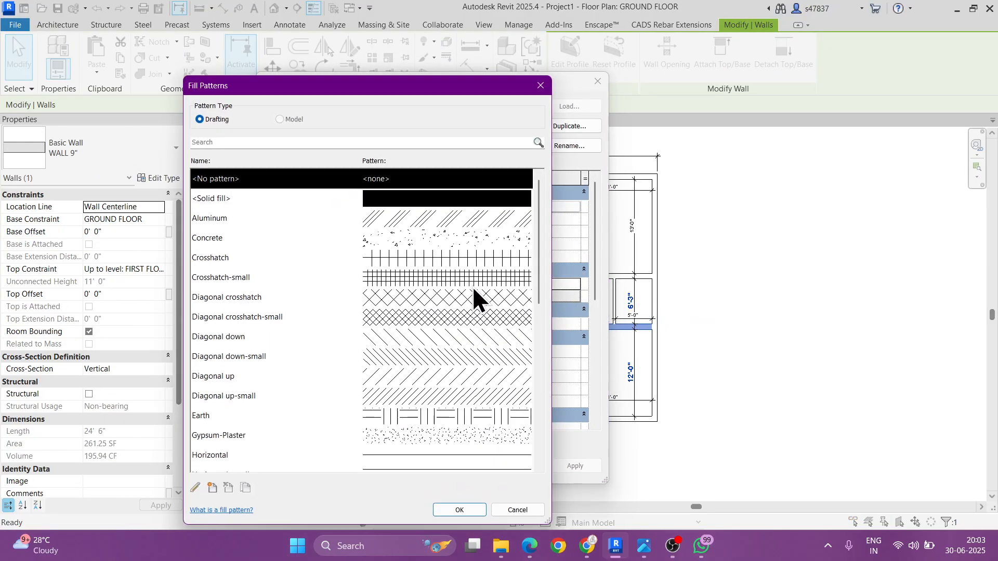
pyautogui.click(451, 512)
pyautogui.click(454, 466)
pyautogui.click(748, 373)
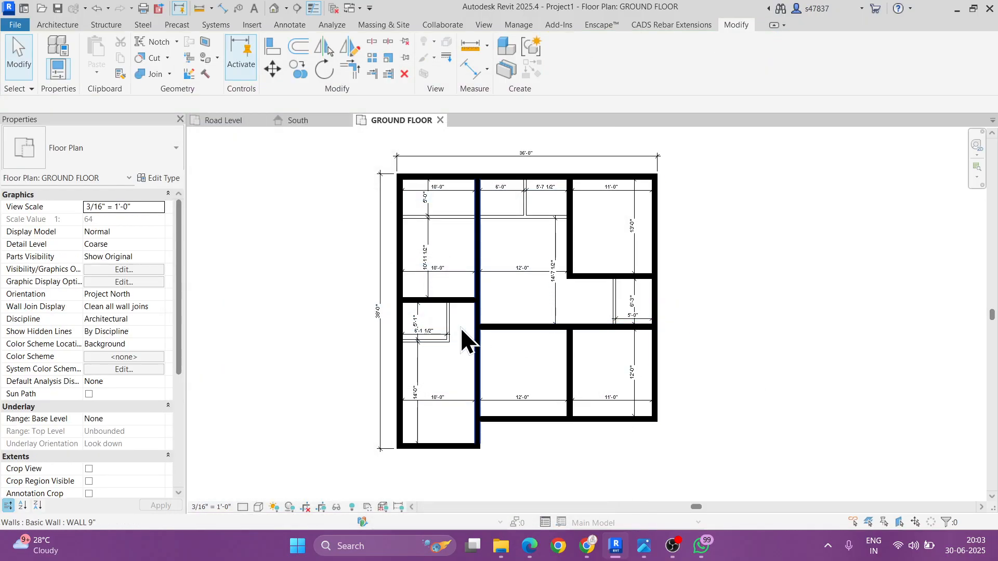
# Step: Set the coarse scale fill pattern of the WALL 4.5" type to Solid fill
pyautogui.click(427, 343)
pyautogui.click(160, 178)
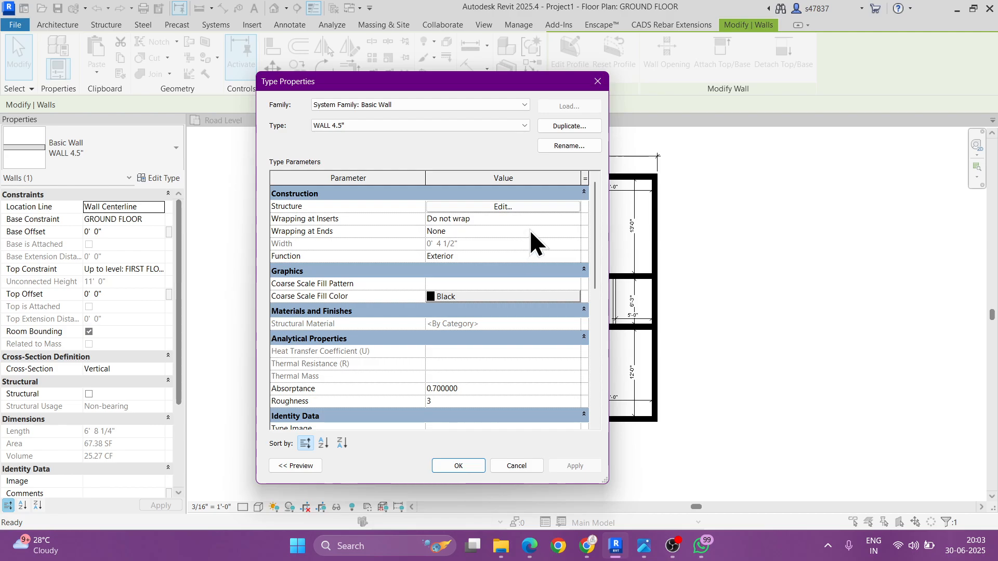
pyautogui.click(509, 207)
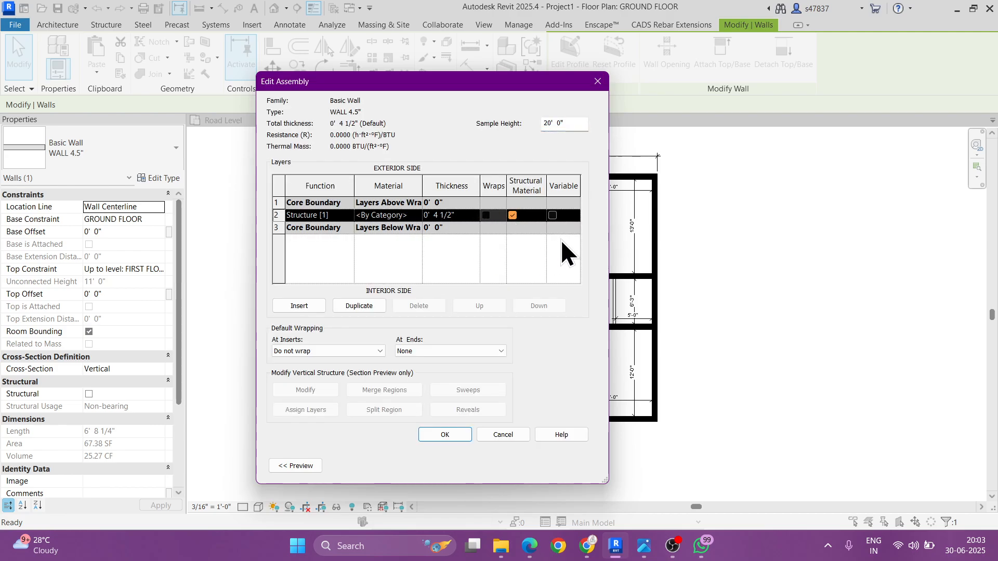
pyautogui.press('Return')
pyautogui.click(575, 283)
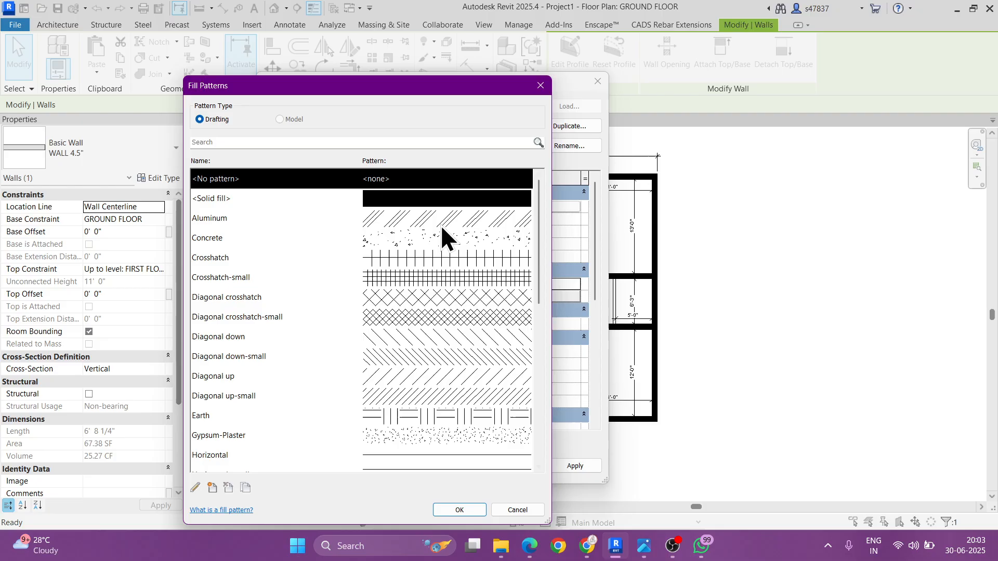
pyautogui.click(441, 199)
pyautogui.click(446, 506)
pyautogui.click(459, 466)
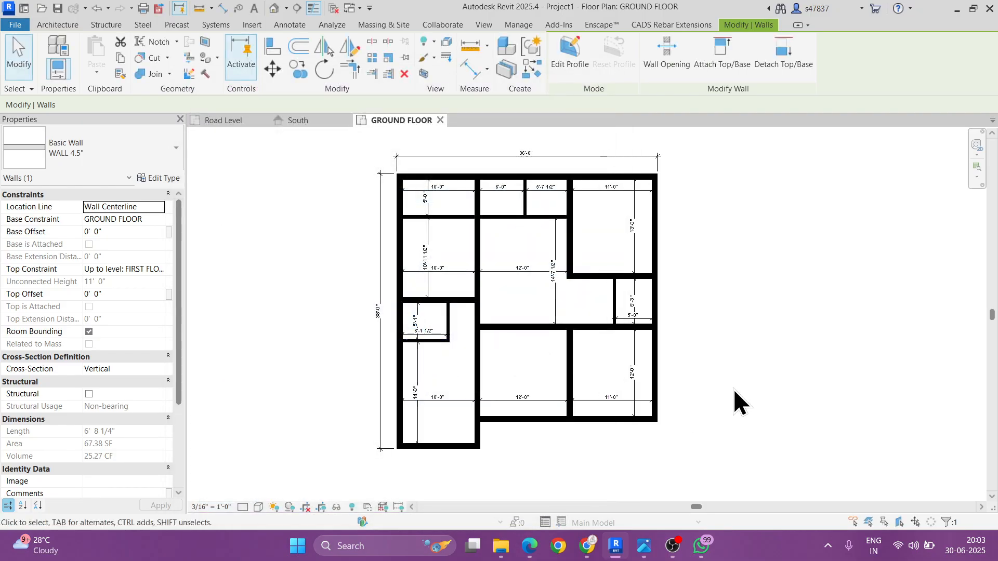
pyautogui.click(733, 388)
pyautogui.moveTo(733, 388); pyautogui.dragTo(706, 372, button='middle')
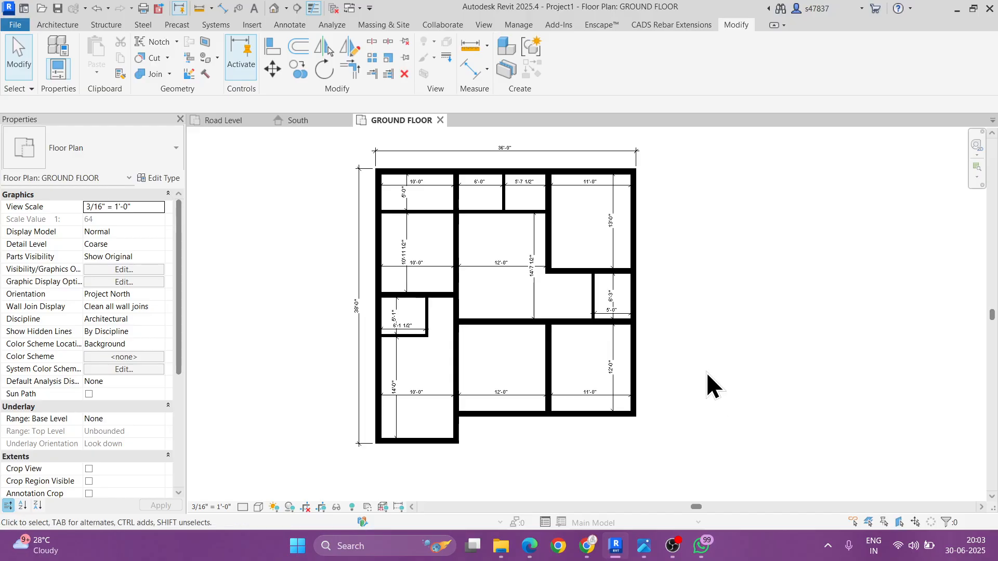
# Step: Show the Project Browser and duplicate the GROUND FLOOR floor plan with its detailing
pyautogui.click(484, 25)
pyautogui.click(927, 63)
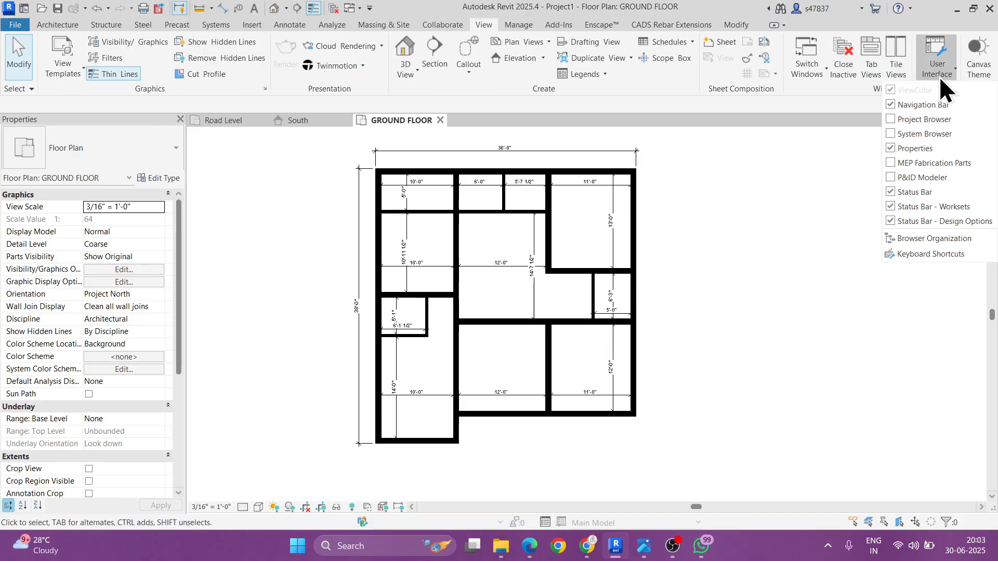
pyautogui.click(893, 119)
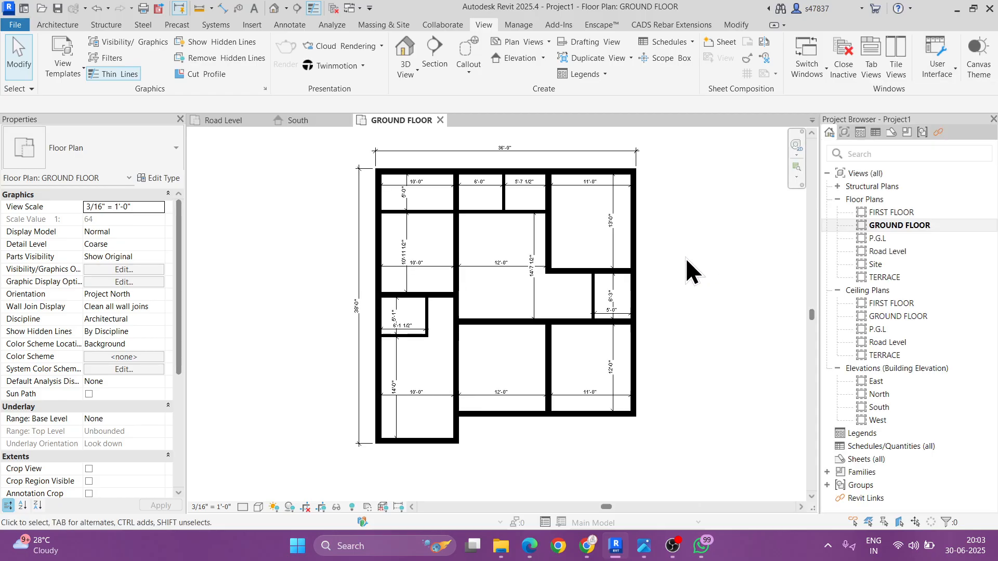
pyautogui.rightClick(894, 225)
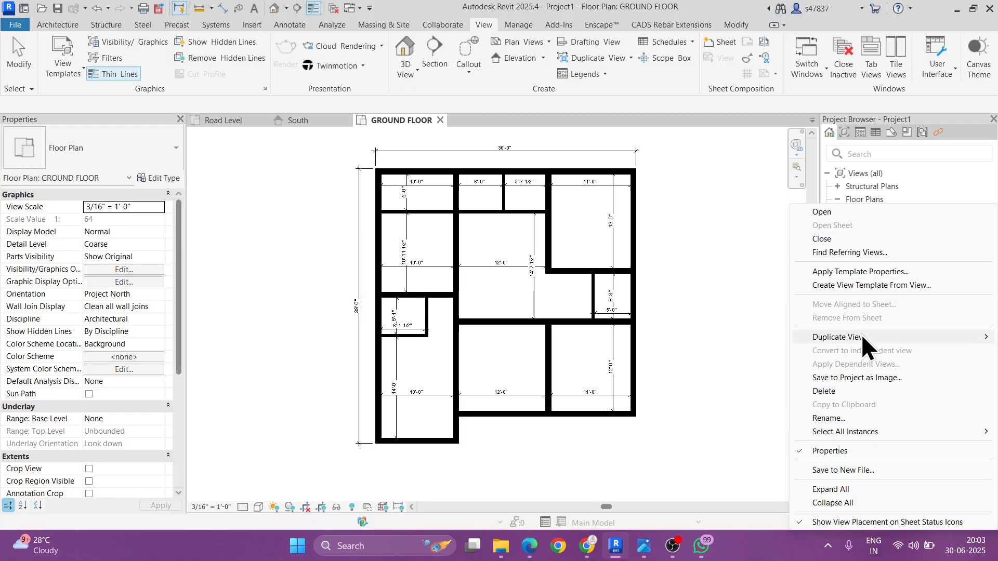
pyautogui.moveTo(862, 335)
pyautogui.click(777, 351)
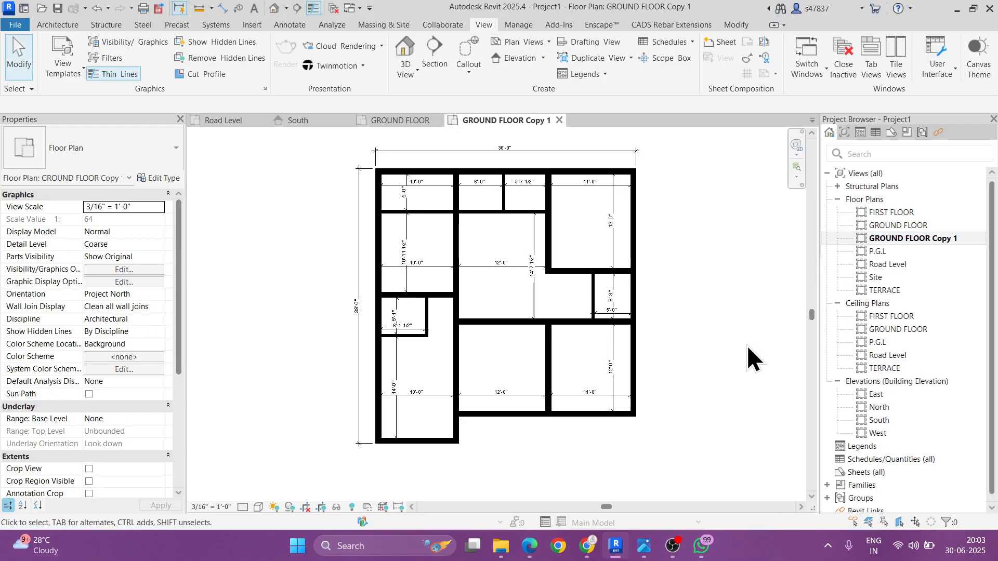
# Step: Rename the duplicated ground floor plan view as GF ROOM TAG
pyautogui.rightClick(934, 239)
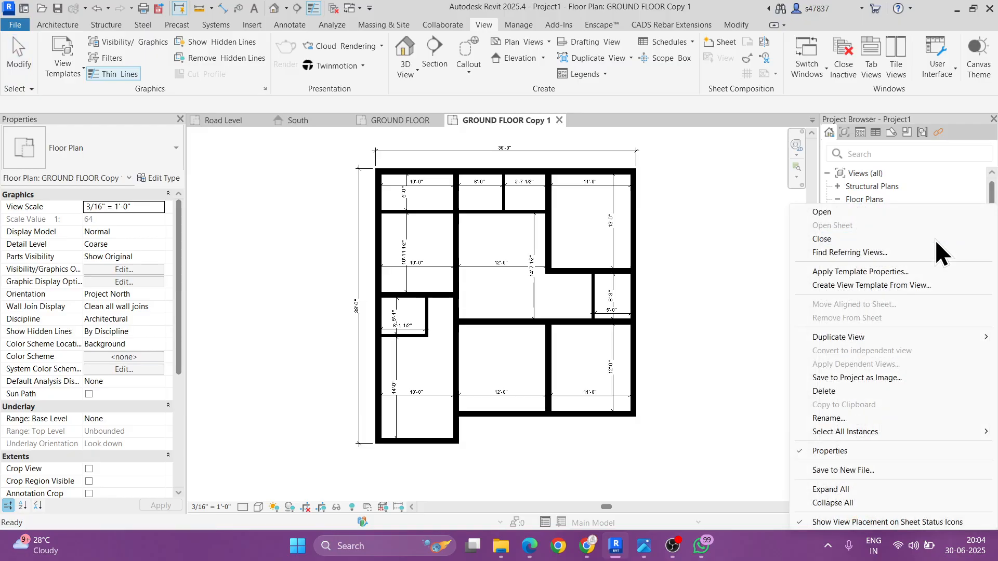
pyautogui.click(829, 419)
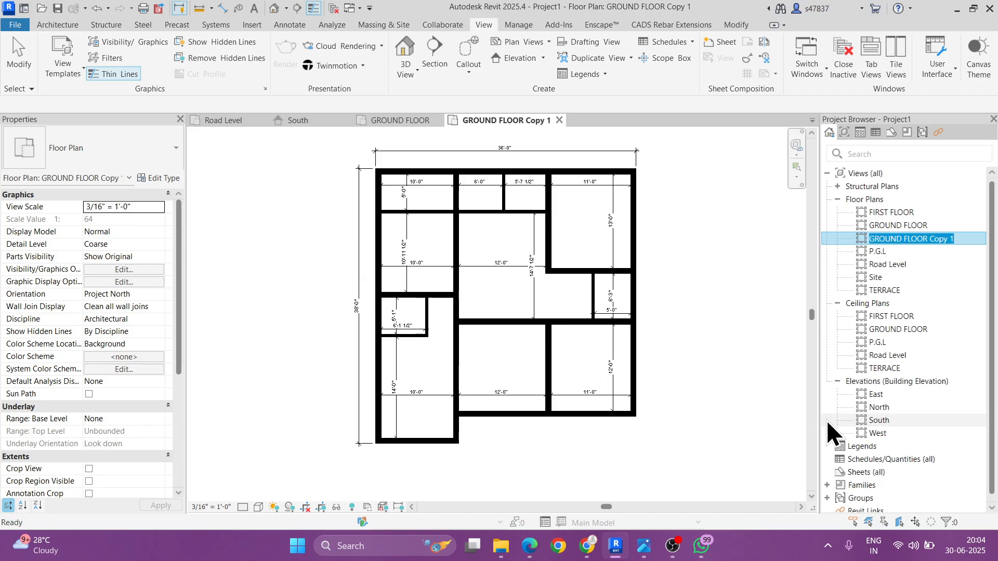
pyautogui.write('GF')
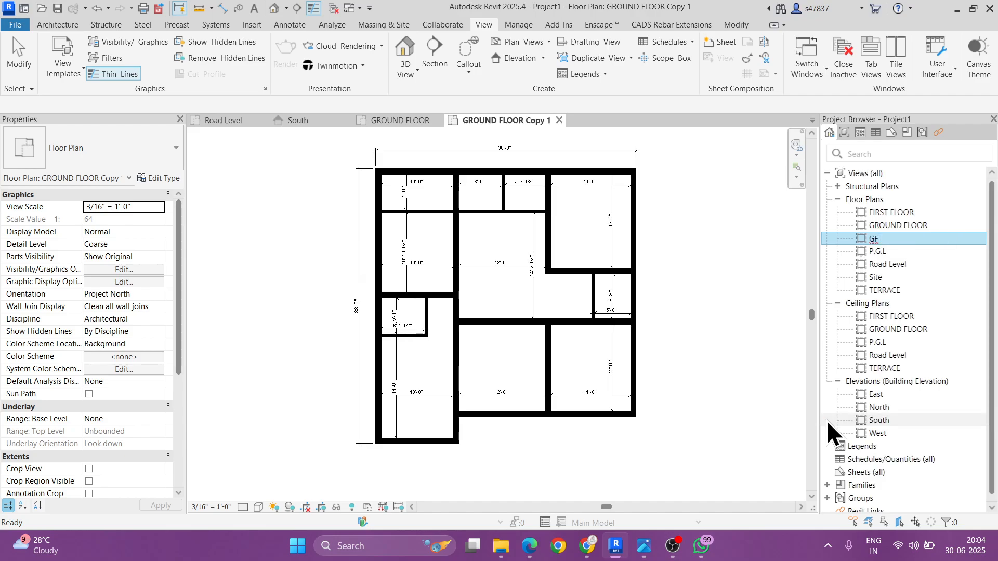
pyautogui.write(' ROOM TAG')
pyautogui.press('Return')
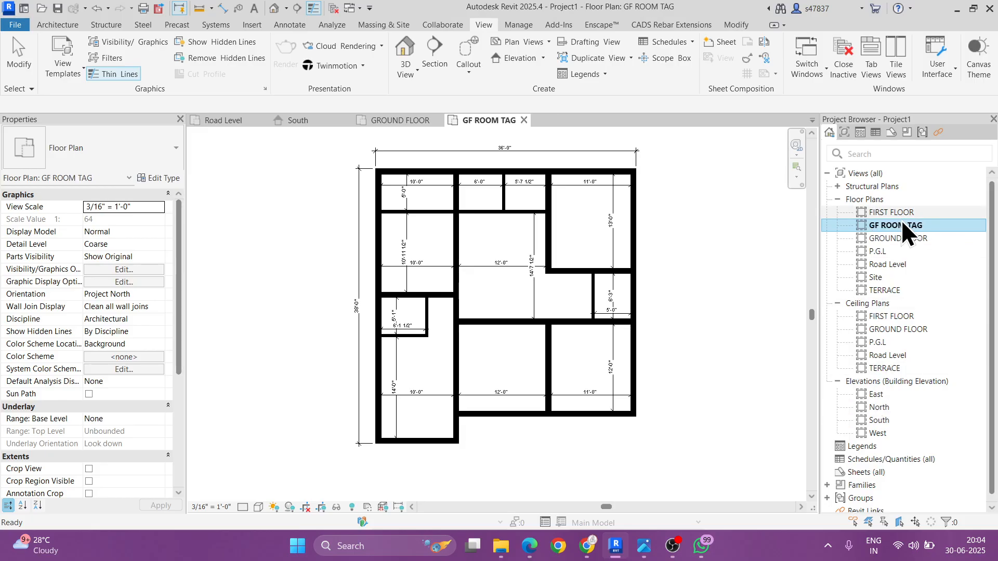
# Step: In the GF ROOM TAG plan, filter the selection to dimensions and delete all room dimensions, keeping the two overall exterior ones
pyautogui.doubleClick(893, 237)
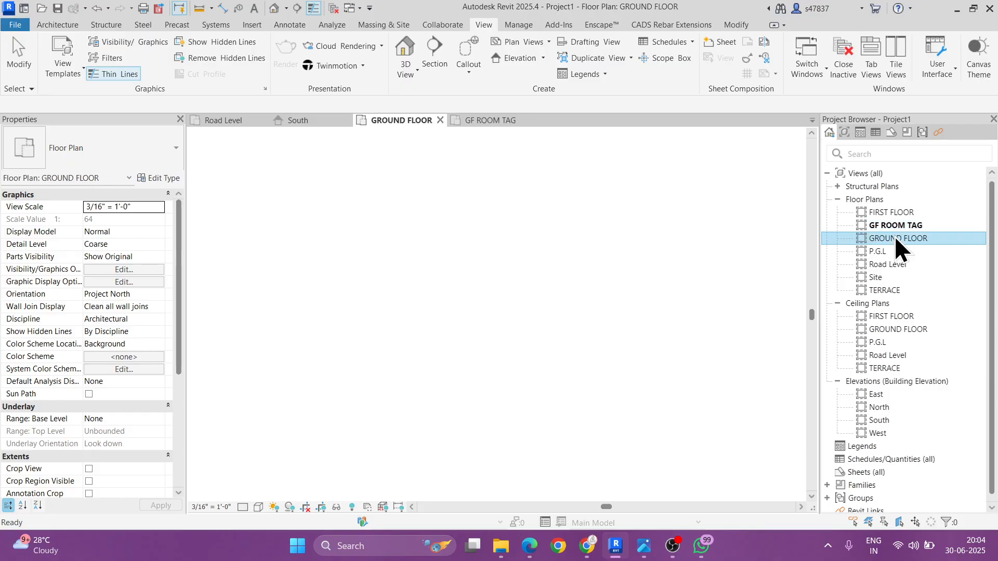
pyautogui.doubleClick(893, 228)
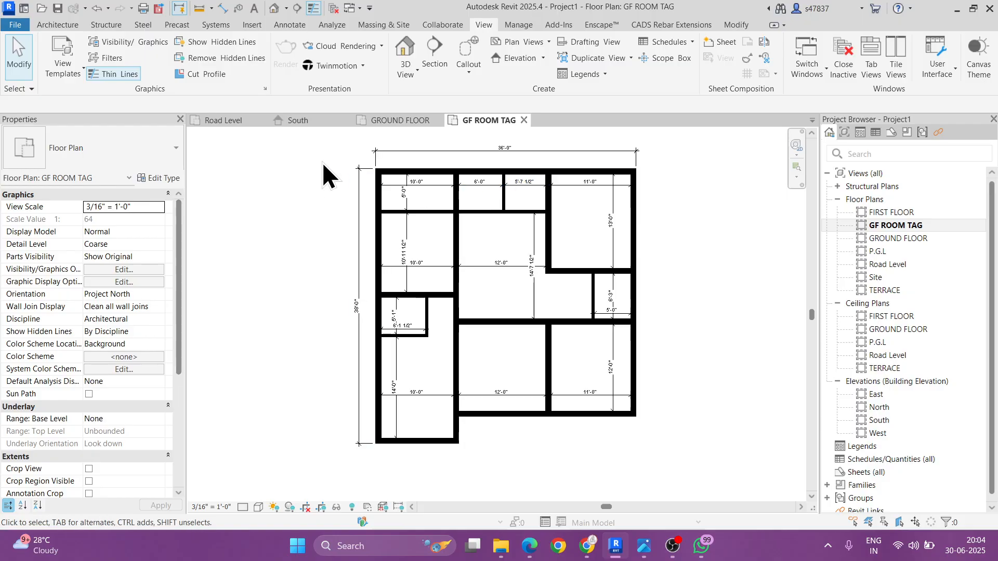
pyautogui.moveTo(306, 140); pyautogui.dragTo(725, 500)
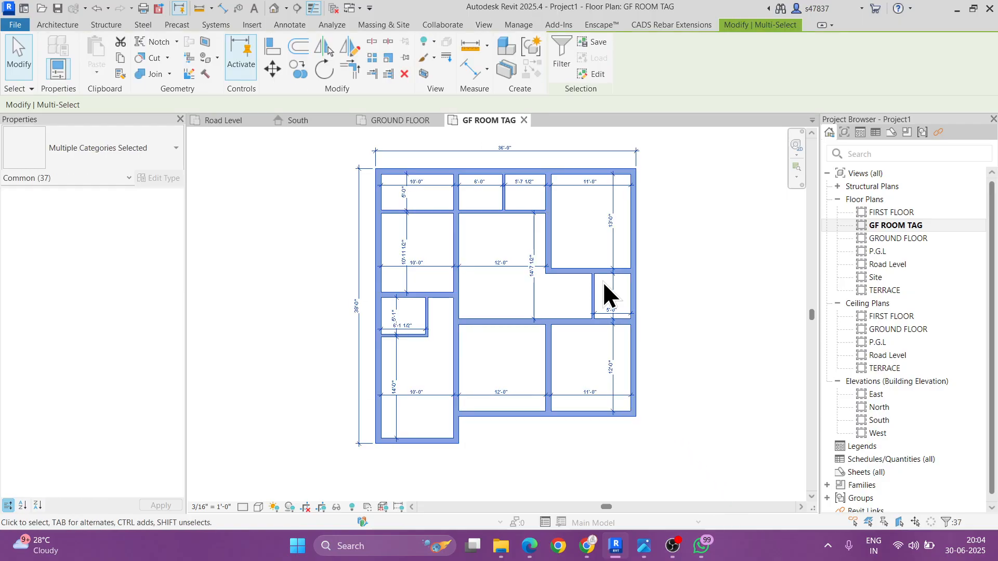
pyautogui.click(561, 65)
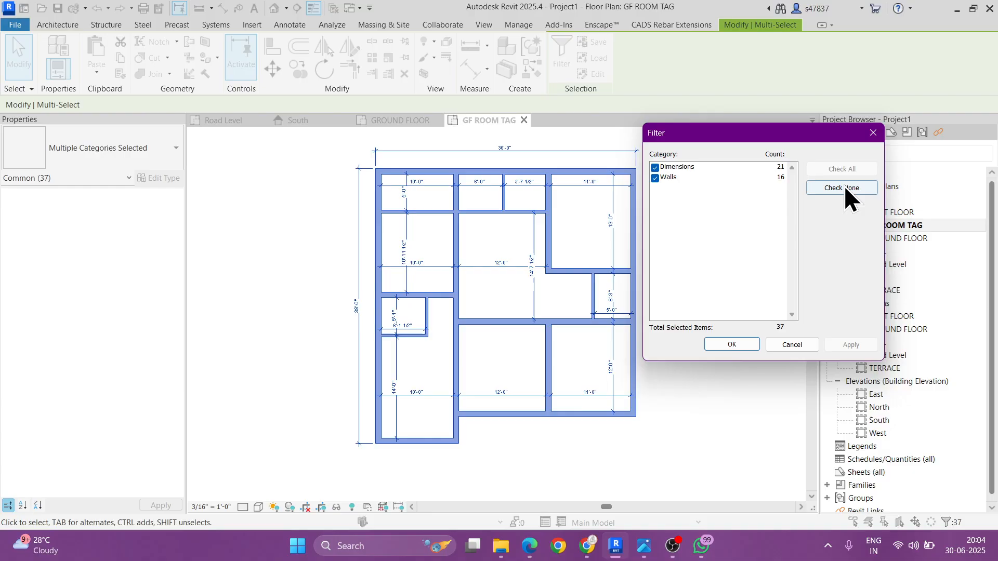
pyautogui.click(841, 188)
pyautogui.click(654, 167)
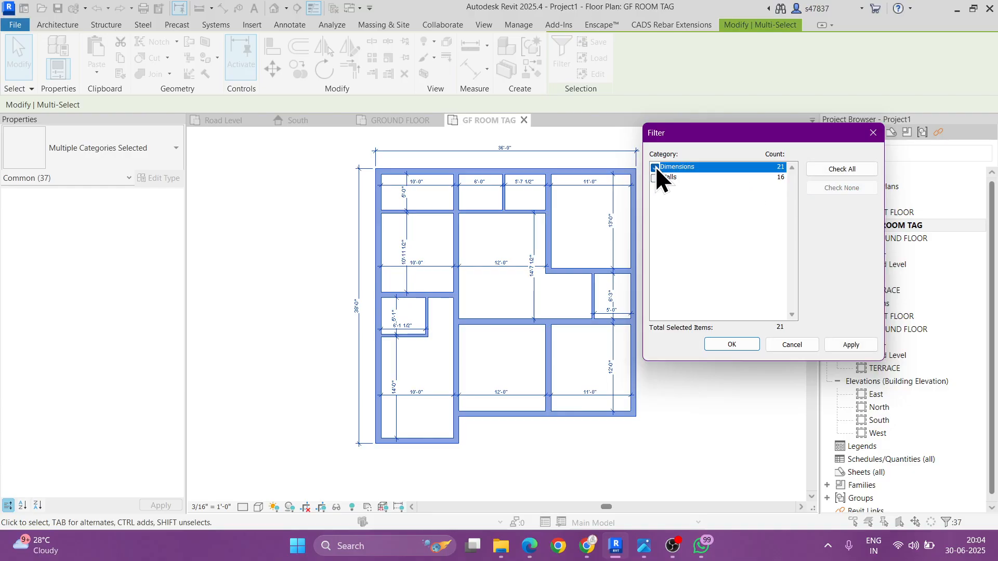
pyautogui.click(726, 345)
pyautogui.keyDown('shift'); pyautogui.click(579, 152); pyautogui.keyUp('shift')
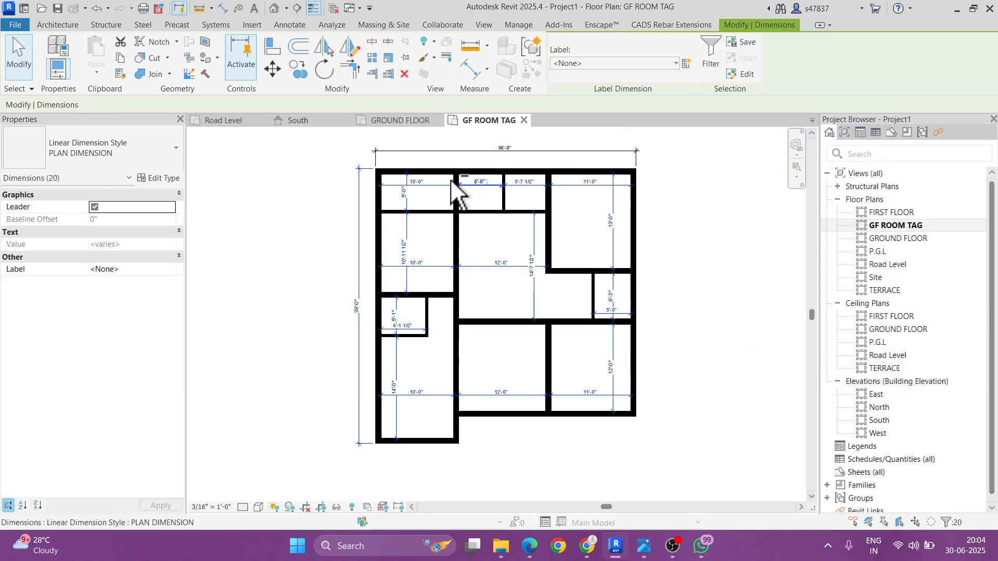
pyautogui.keyDown('shift'); pyautogui.click(359, 217); pyautogui.keyUp('shift')
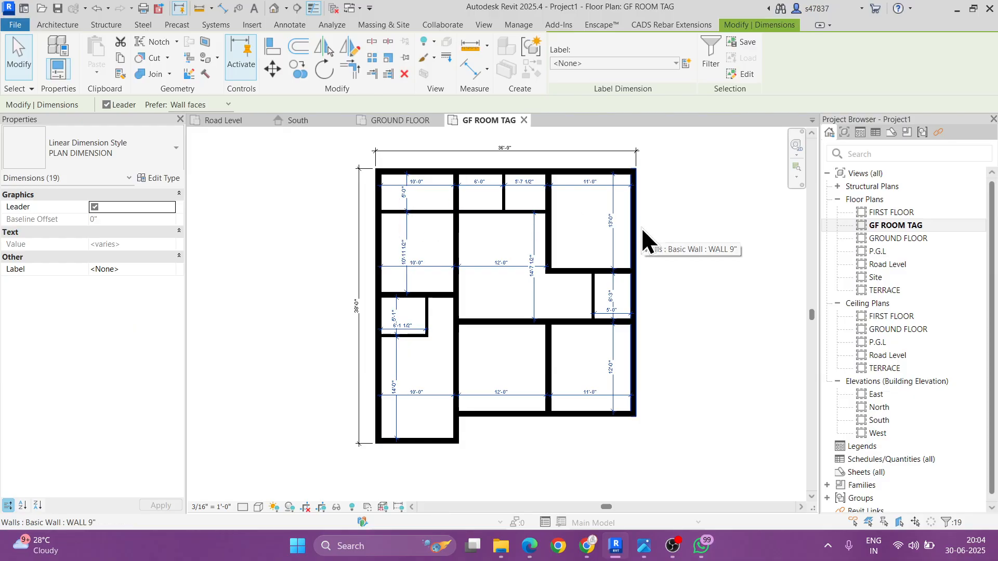
pyautogui.press('Delete')
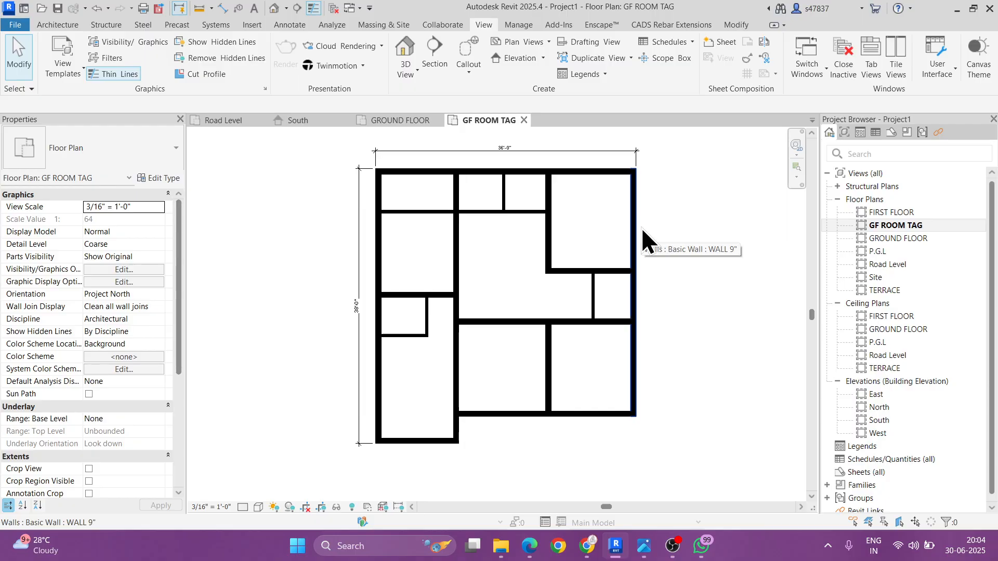
# Step: Load the family Room Tag Lenght X Width.rfa from the Shared Folder in File Explorer into the Revit project
pyautogui.click(496, 556)
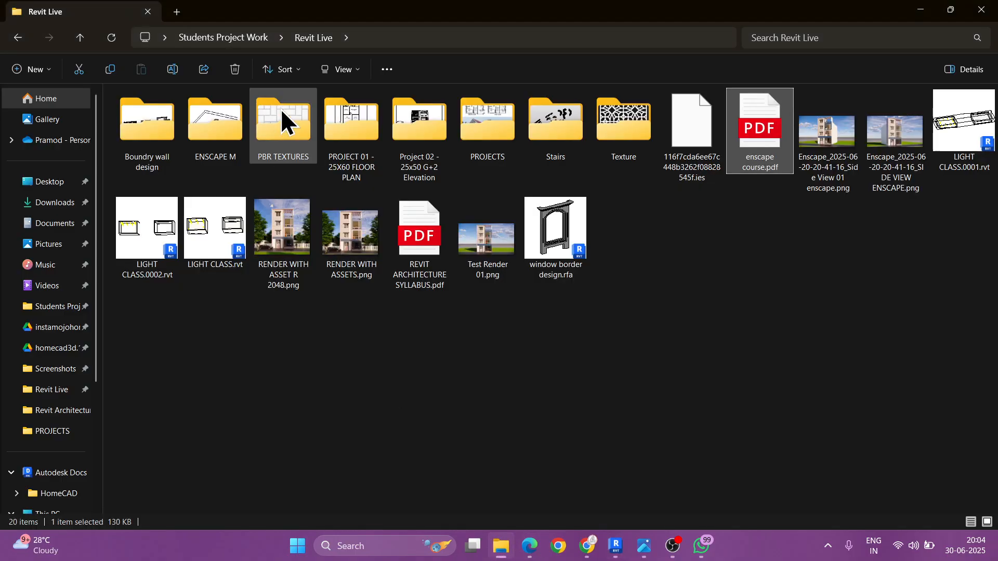
pyautogui.click(208, 45)
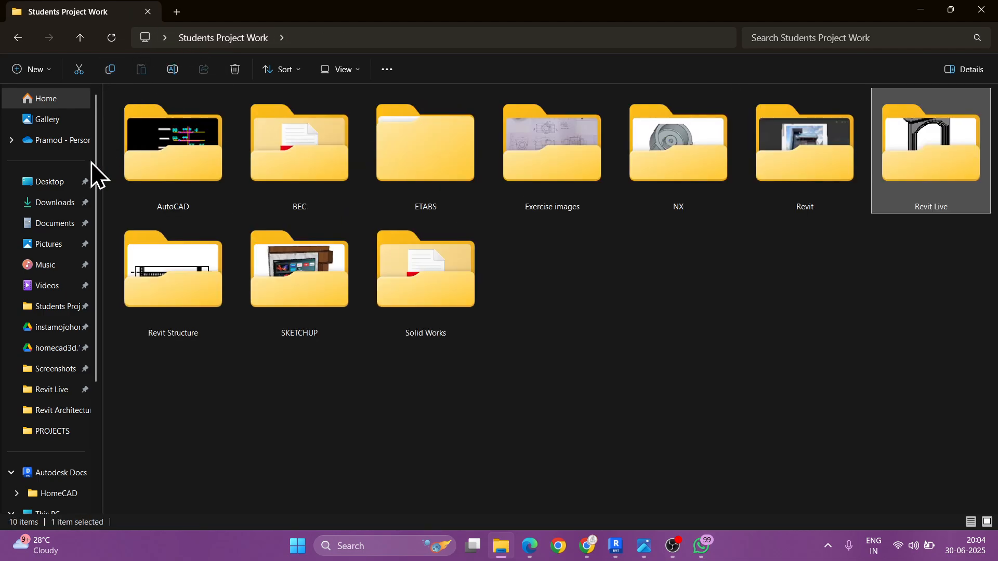
pyautogui.click(80, 39)
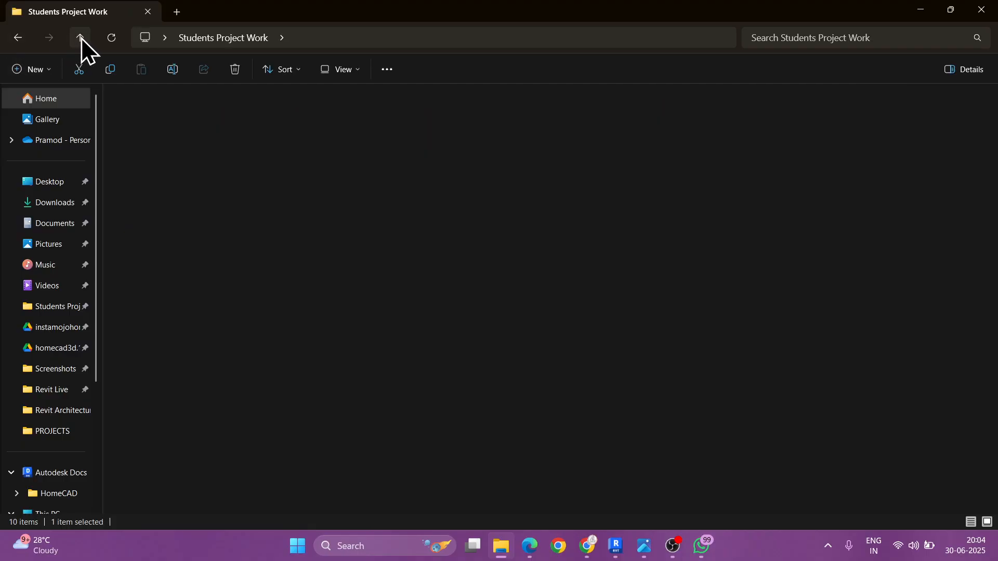
pyautogui.doubleClick(225, 330)
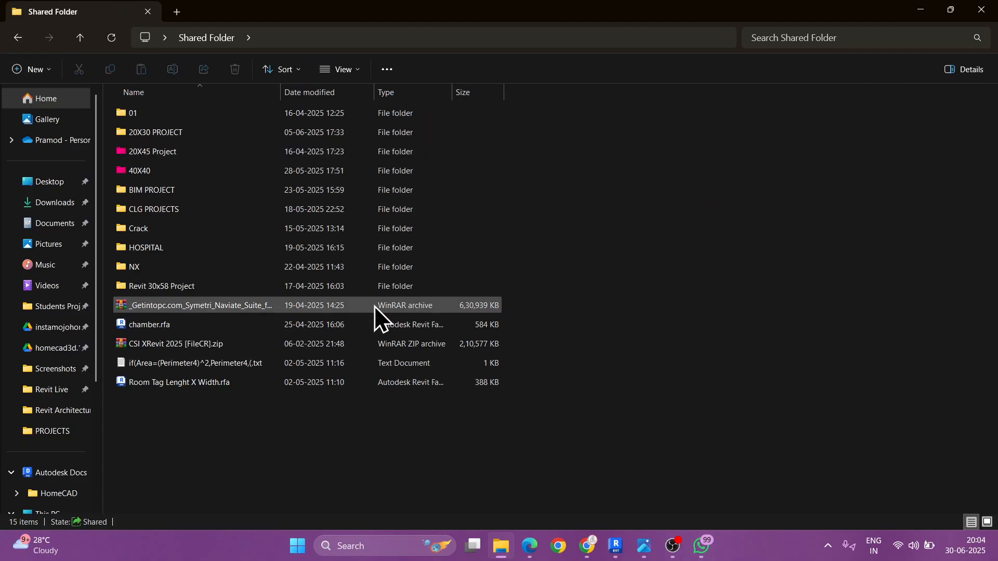
pyautogui.click(213, 384)
pyautogui.moveTo(198, 385); pyautogui.dragTo(575, 432)
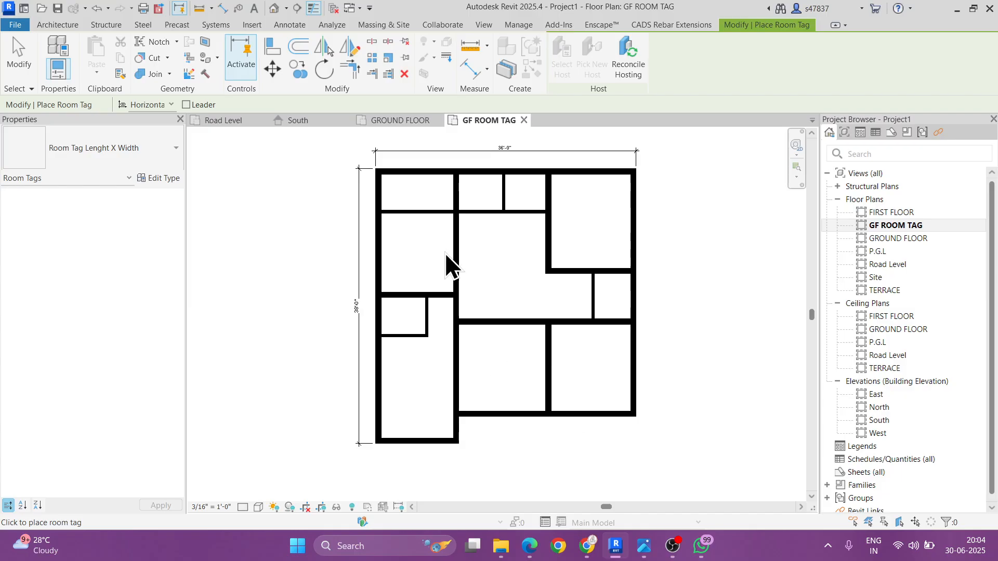
# Step: Try placing tagged rooms automatically in all enclosed areas of the GF ROOM TAG plan, and undo the placement
pyautogui.click(63, 29)
pyautogui.click(604, 74)
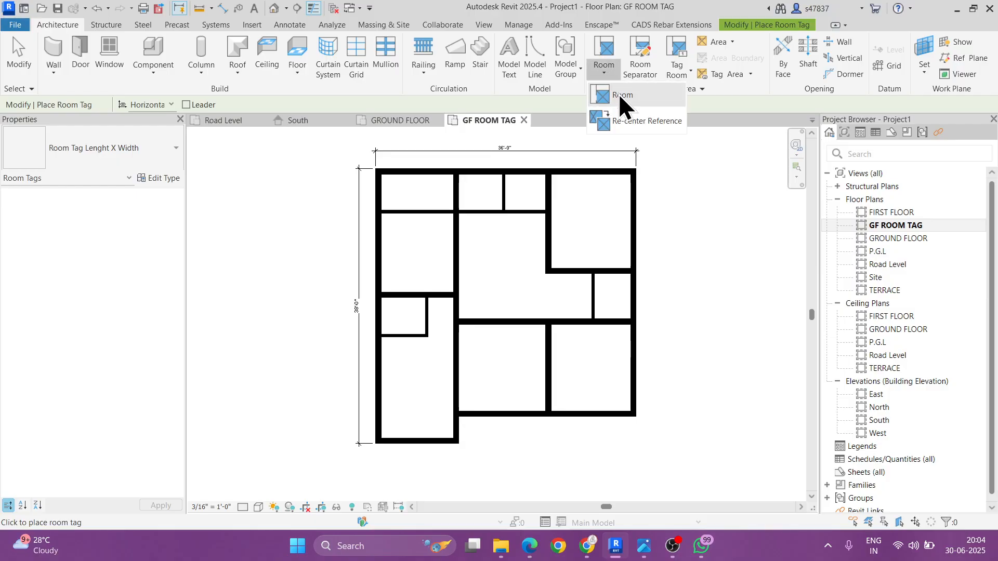
pyautogui.click(621, 96)
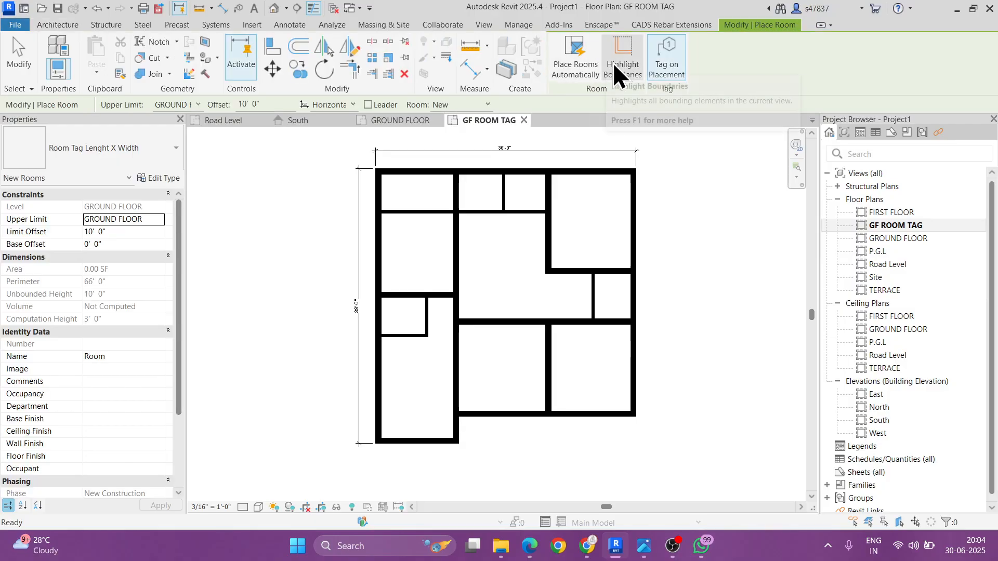
pyautogui.click(581, 61)
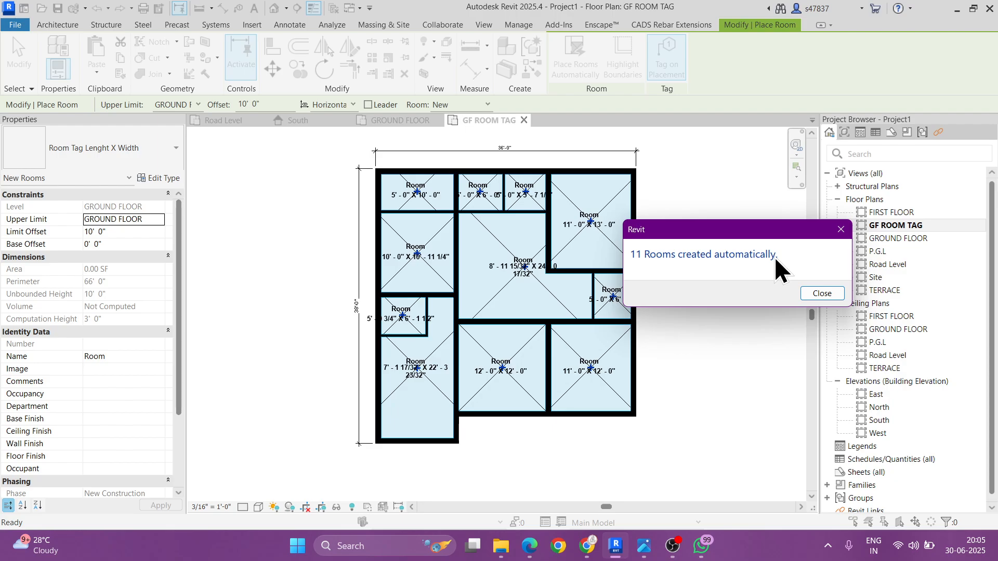
pyautogui.click(817, 293)
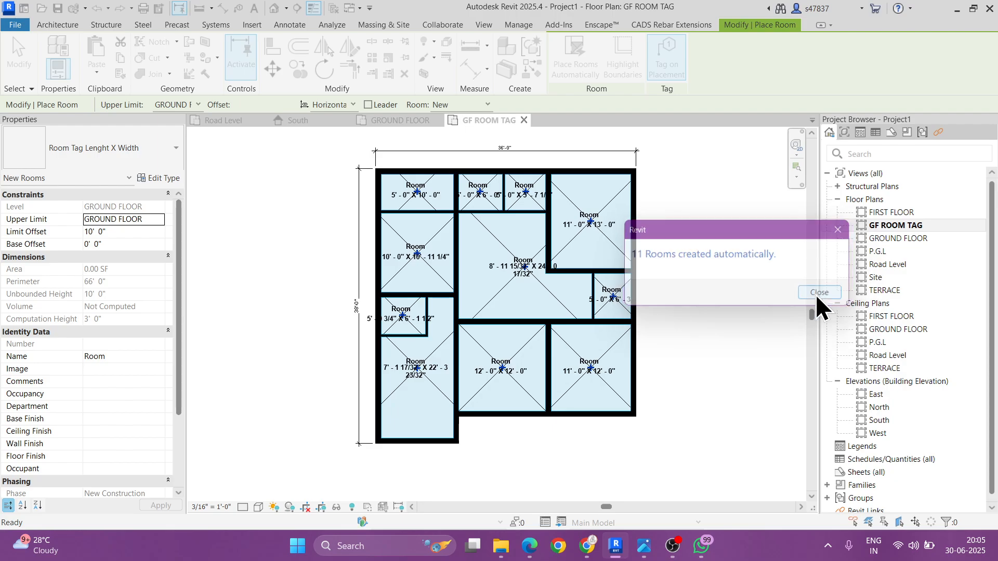
pyautogui.hotkey('ctrl', 'z')
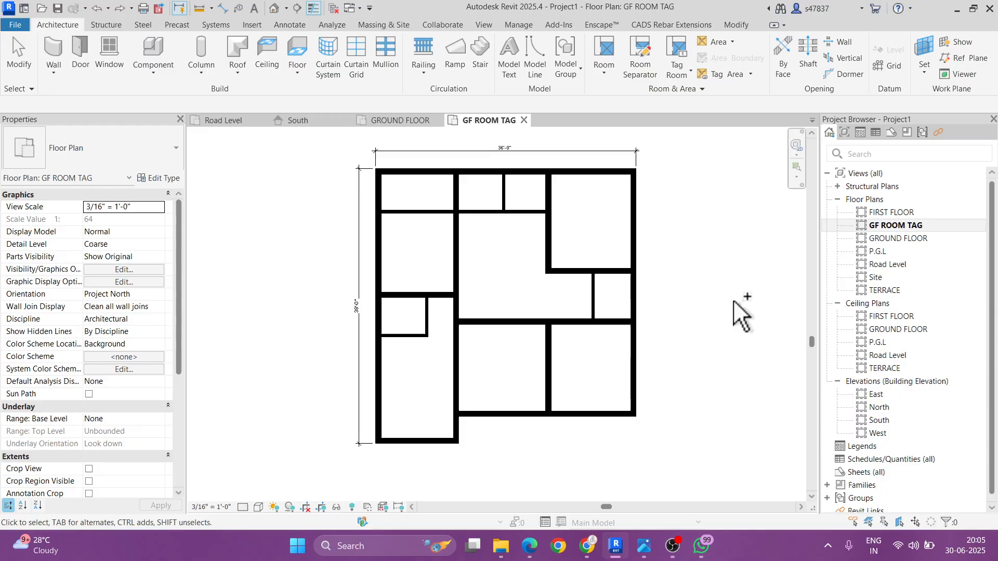
# Step: Start the Room command for placing rooms in the GF ROOM TAG plan
pyautogui.click(606, 71)
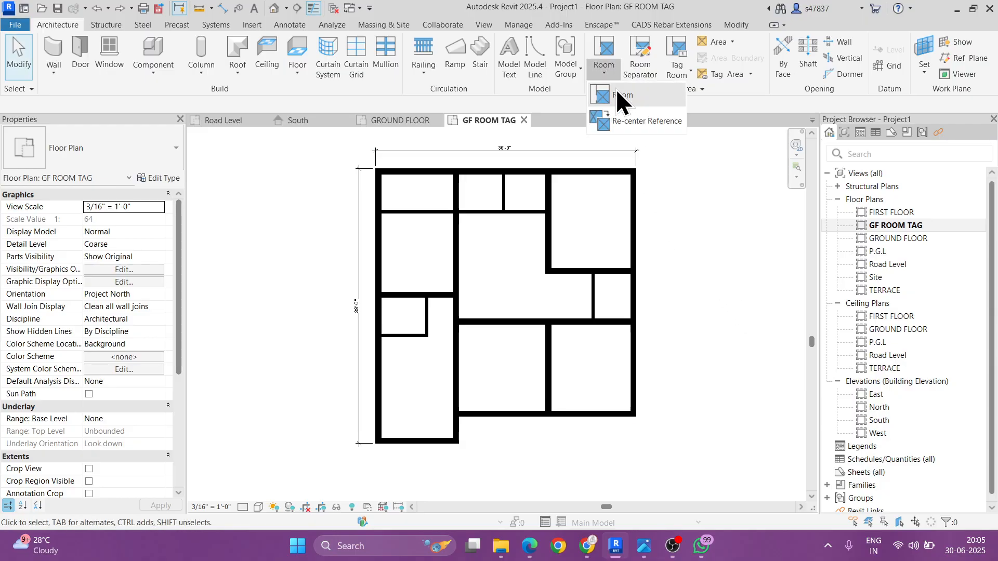
# Step: Place tagged rooms in the four spaces along the plan's top edge and in the space directly below the top-left one
pyautogui.click(616, 89)
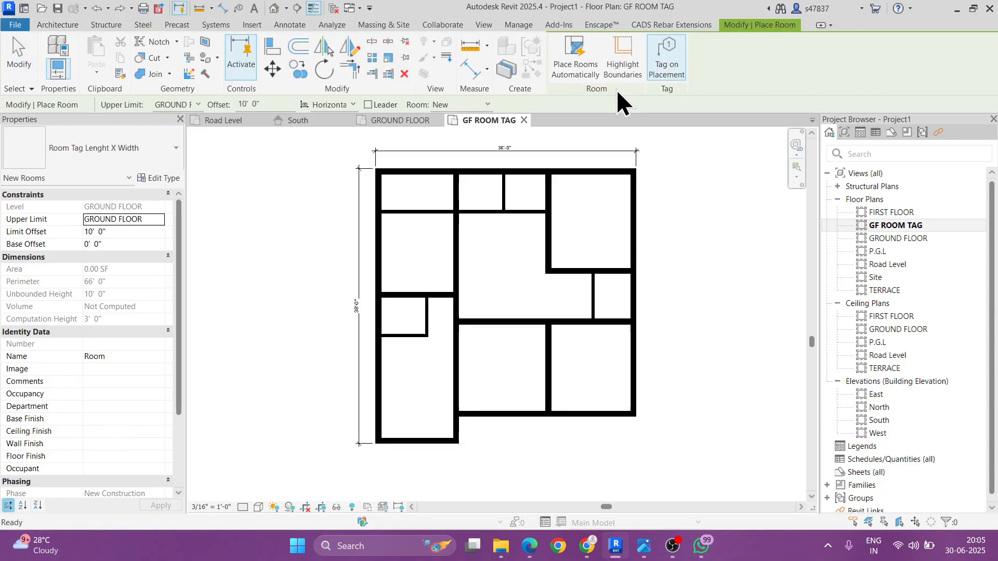
pyautogui.scroll(3, 417, 195)
pyautogui.click(417, 194)
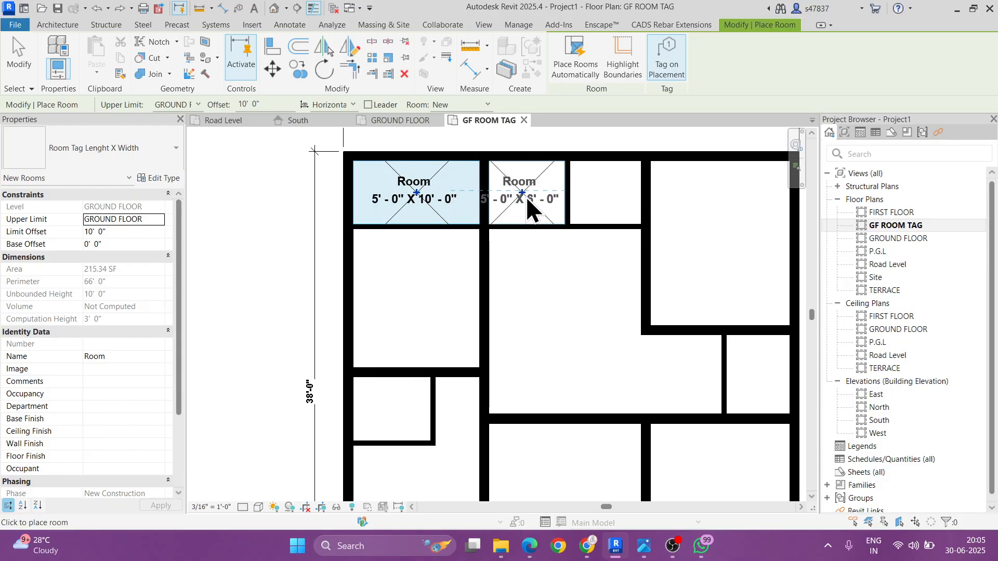
pyautogui.click(531, 194)
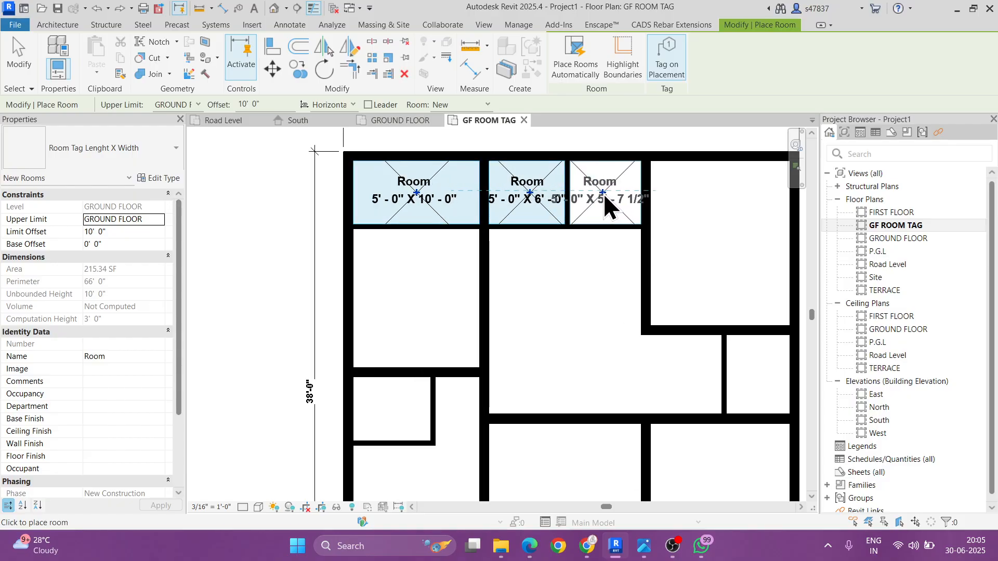
pyautogui.click(606, 194)
pyautogui.click(729, 198)
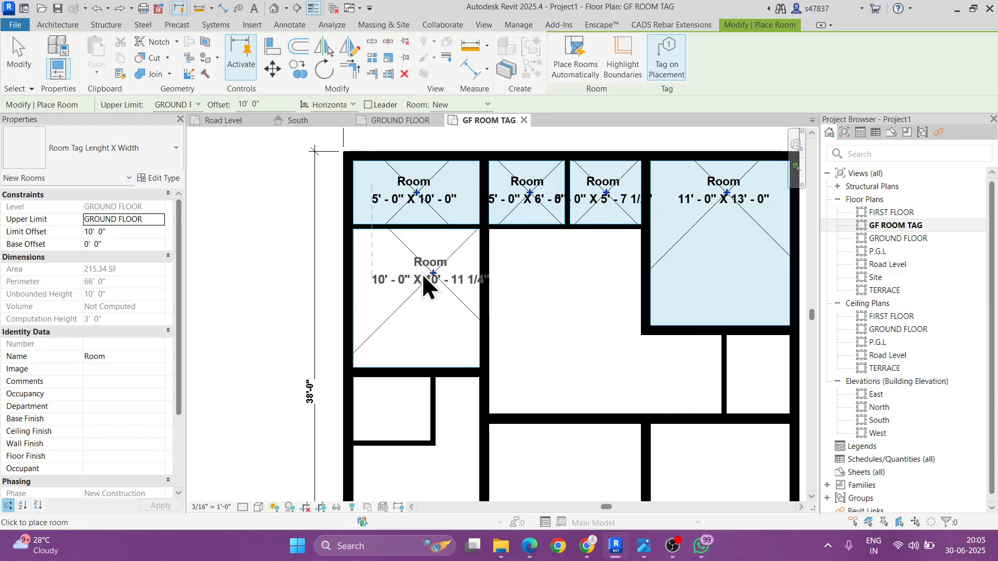
pyautogui.click(416, 277)
# Step: Place tagged rooms in the two adjacent bottom spaces and in the small space above the bottom-right one
pyautogui.moveTo(582, 417); pyautogui.dragTo(546, 230, button='middle')
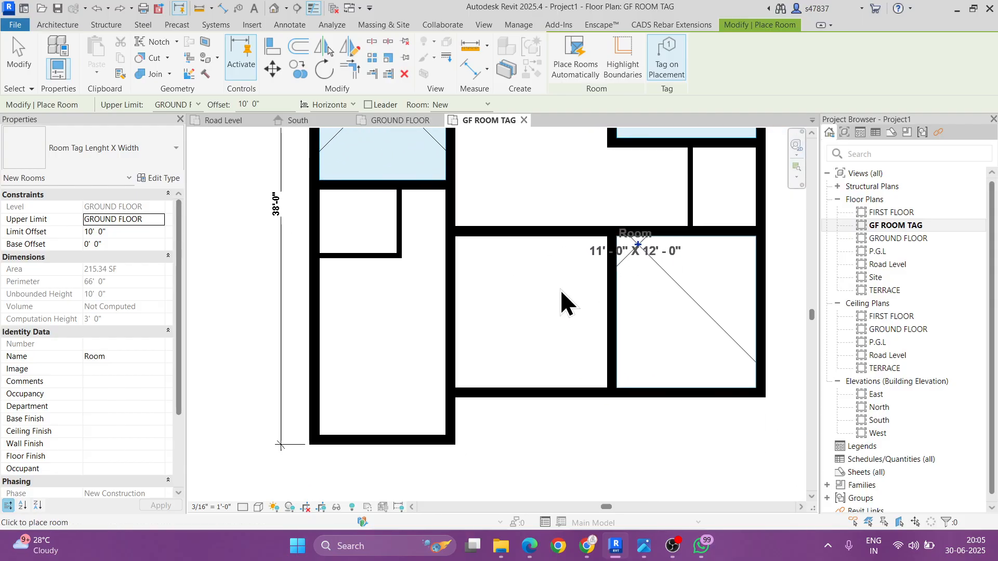
pyautogui.click(534, 308)
pyautogui.click(690, 304)
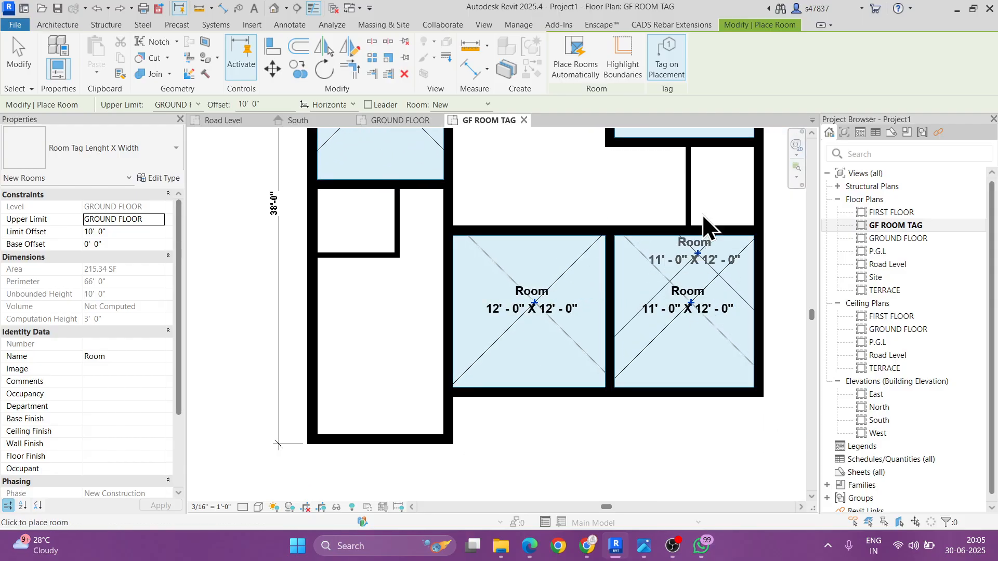
pyautogui.click(725, 189)
pyautogui.scroll(-2, 521, 289)
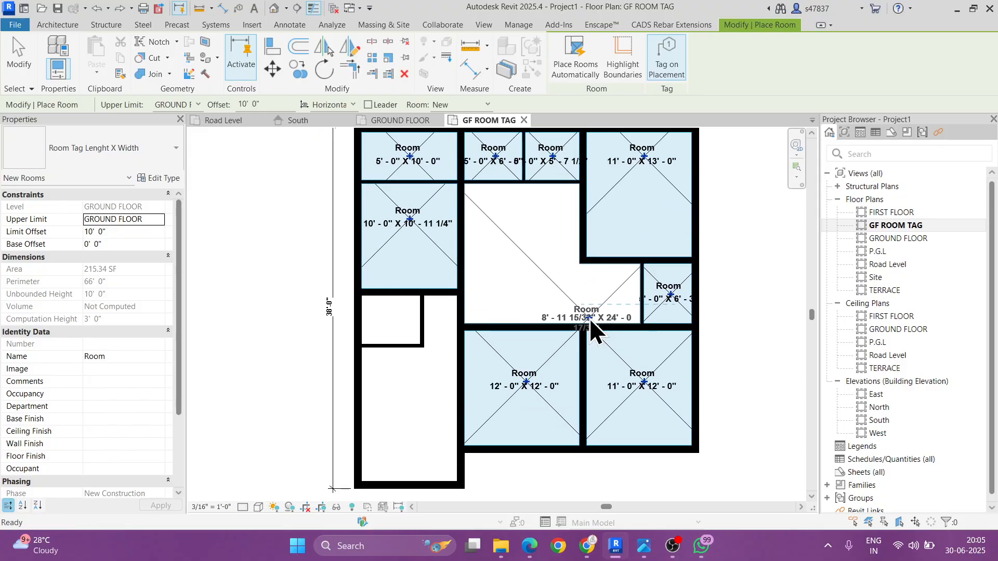
pyautogui.press('Escape')
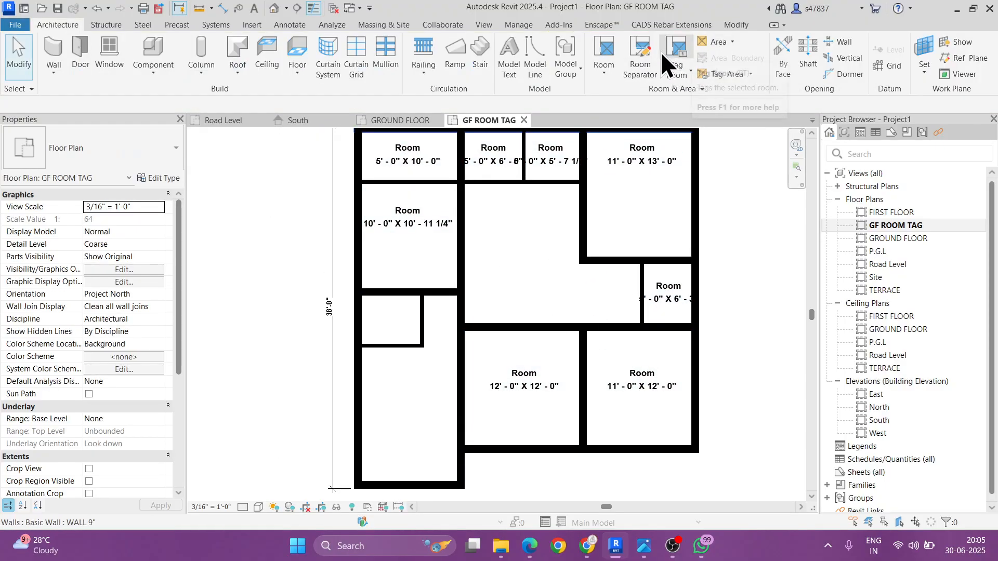
# Step: Draw a vertical room separation line from the top-right room's lower-left wall corner down to the wall below, closing off the central space
pyautogui.click(645, 54)
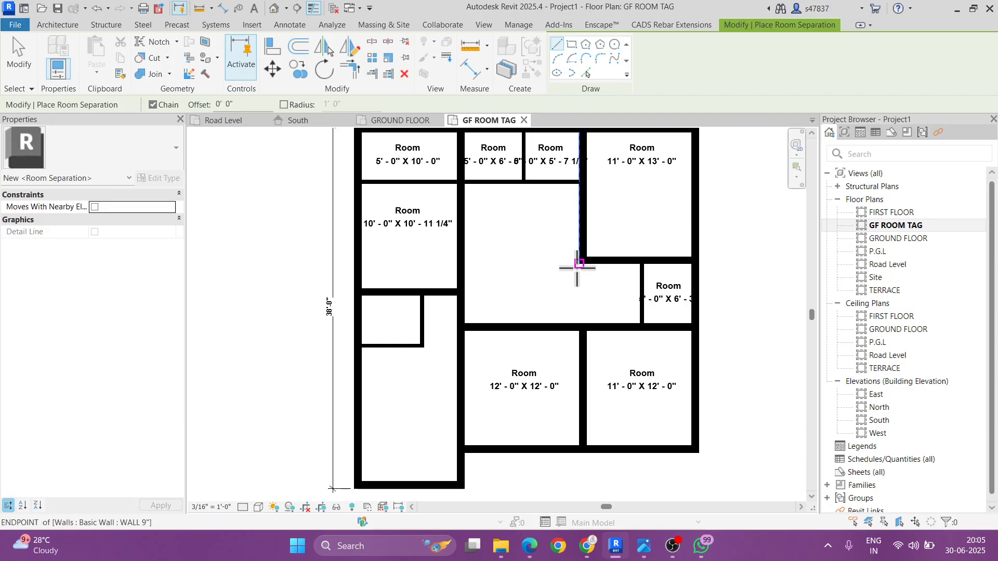
pyautogui.click(579, 263)
pyautogui.click(579, 327)
pyautogui.press('Escape')
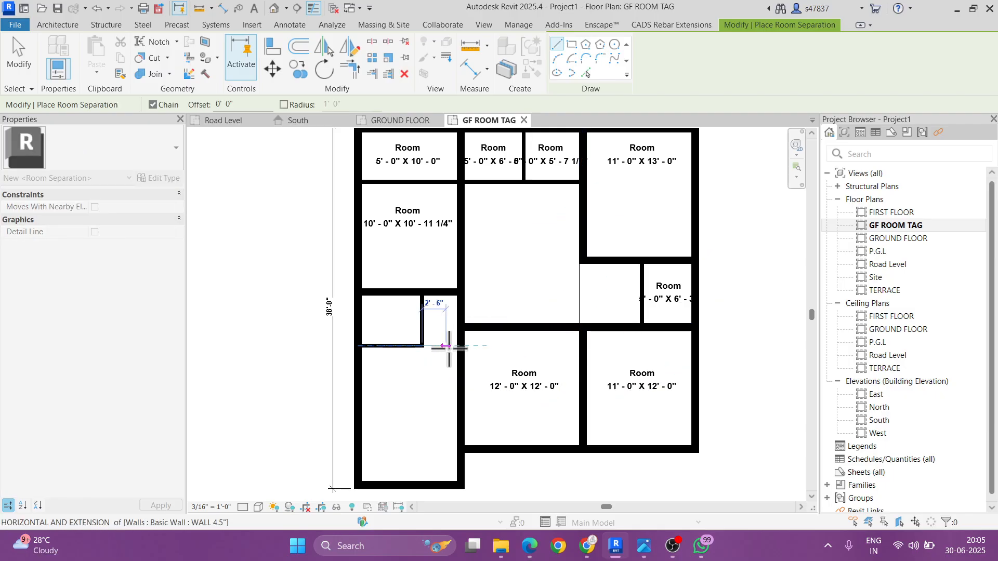
# Step: Draw a 3'-6" horizontal room separation line from the small lower-left enclosure's corner across to the adjacent wall
pyautogui.scroll(3, 423, 346)
pyautogui.click(423, 346)
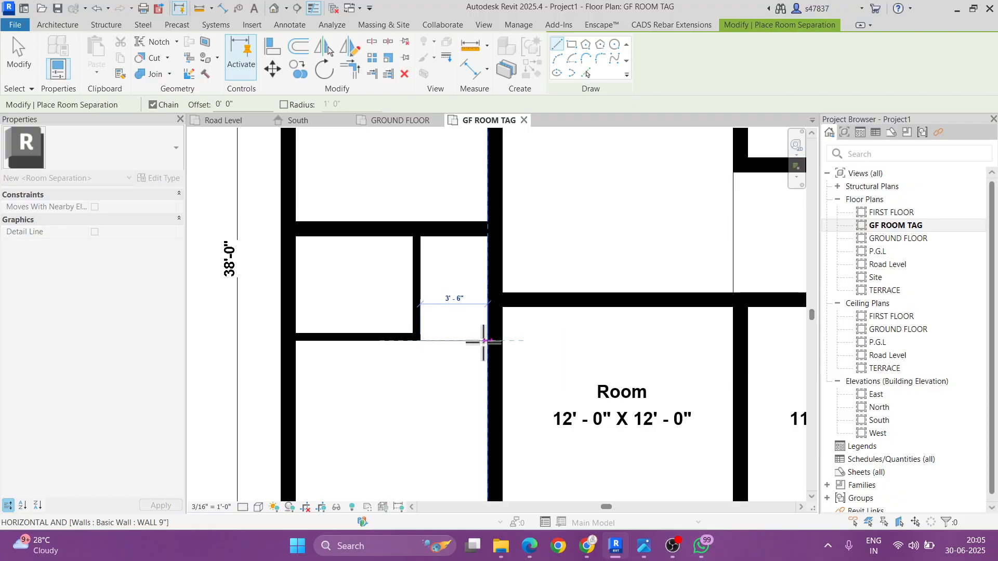
pyautogui.click(487, 341)
pyautogui.press('Escape')
pyautogui.press('Escape')
pyautogui.scroll(-3, 505, 267)
pyautogui.click(551, 318)
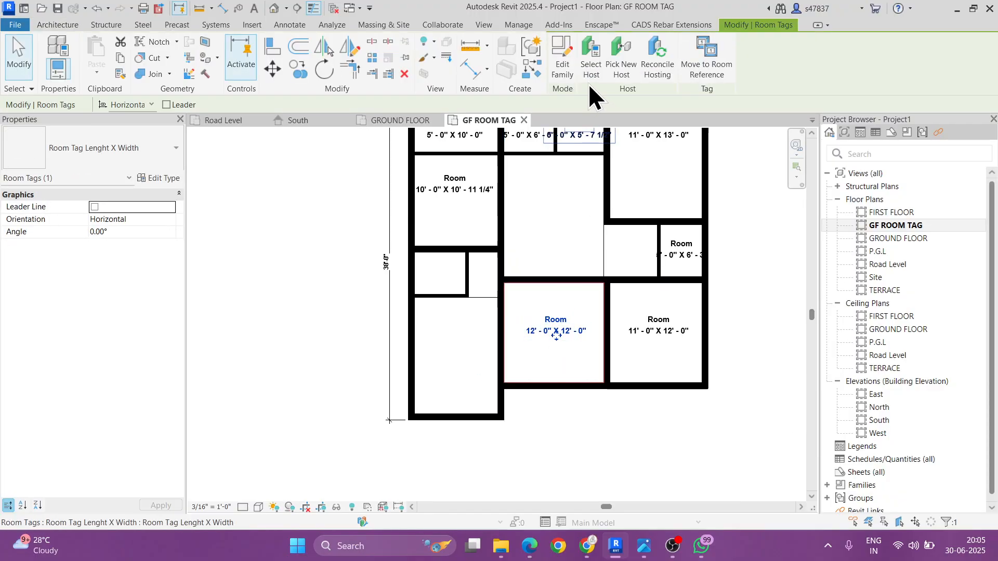
pyautogui.press('Escape')
# Step: Place a tagged room in the bottom-left space below the new separation line
pyautogui.click(604, 50)
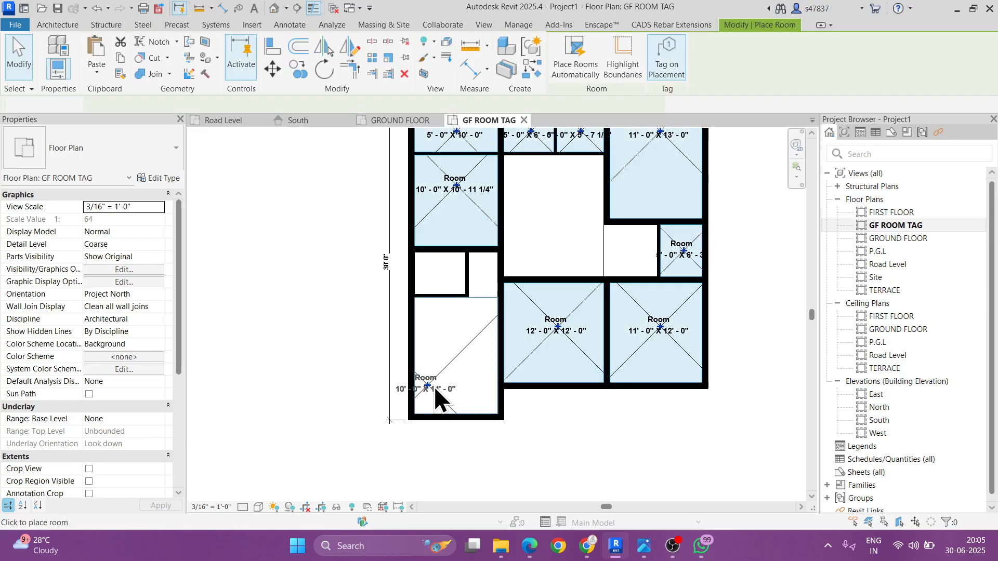
pyautogui.scroll(2, 450, 361)
pyautogui.click(461, 316)
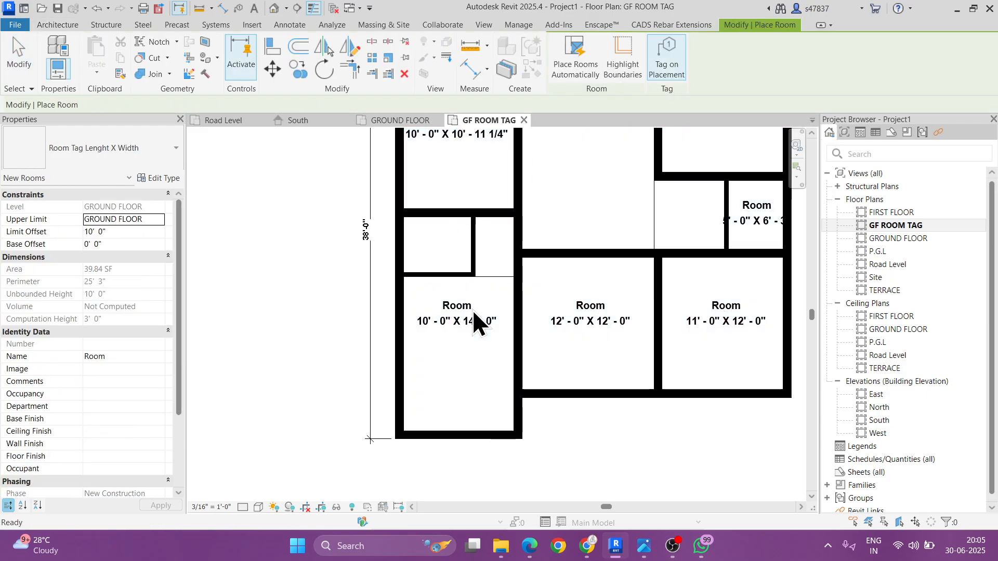
pyautogui.press('Escape')
pyautogui.press('Escape')
# Step: Place tagged rooms in the large central space and in the small enclosure above the bottom-left room
pyautogui.click(606, 48)
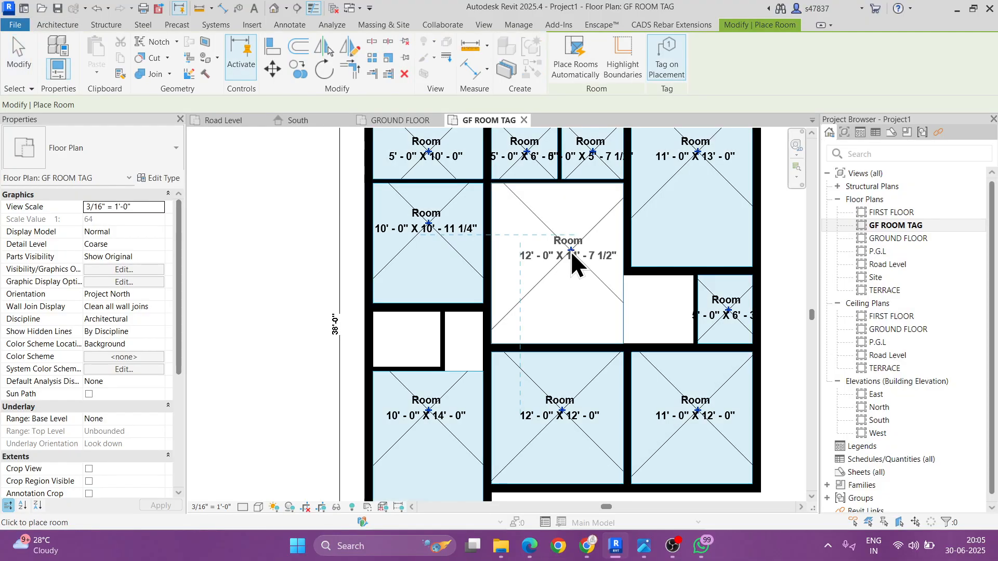
pyautogui.click(560, 222)
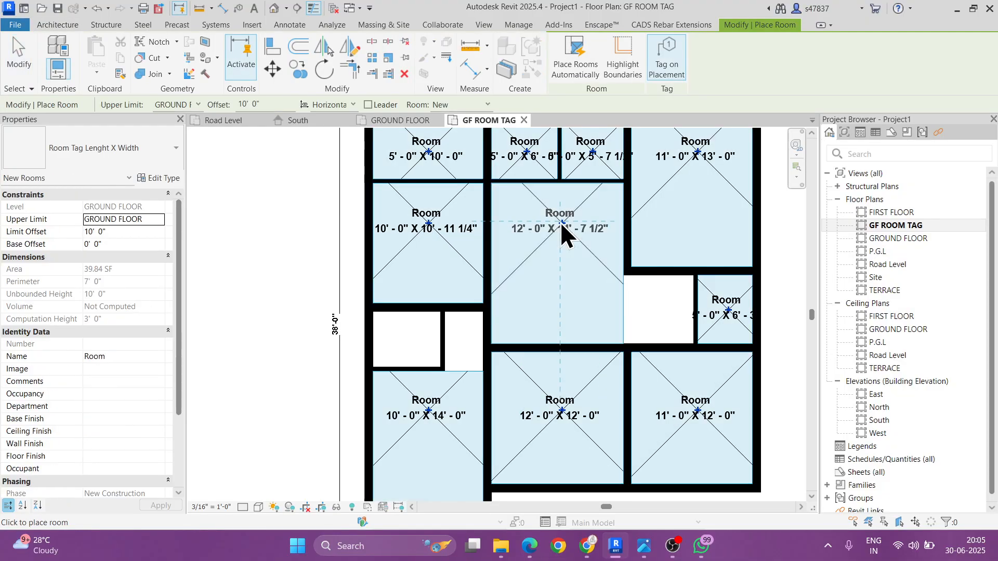
pyautogui.scroll(2, 407, 342)
pyautogui.click(416, 329)
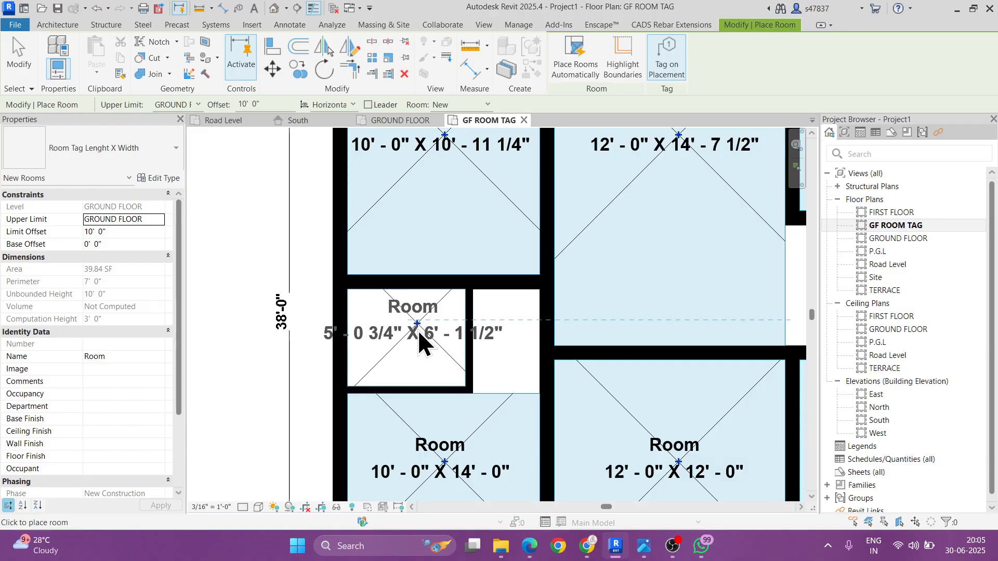
pyautogui.press('Escape')
pyautogui.press('Escape')
pyautogui.scroll(-4, 419, 330)
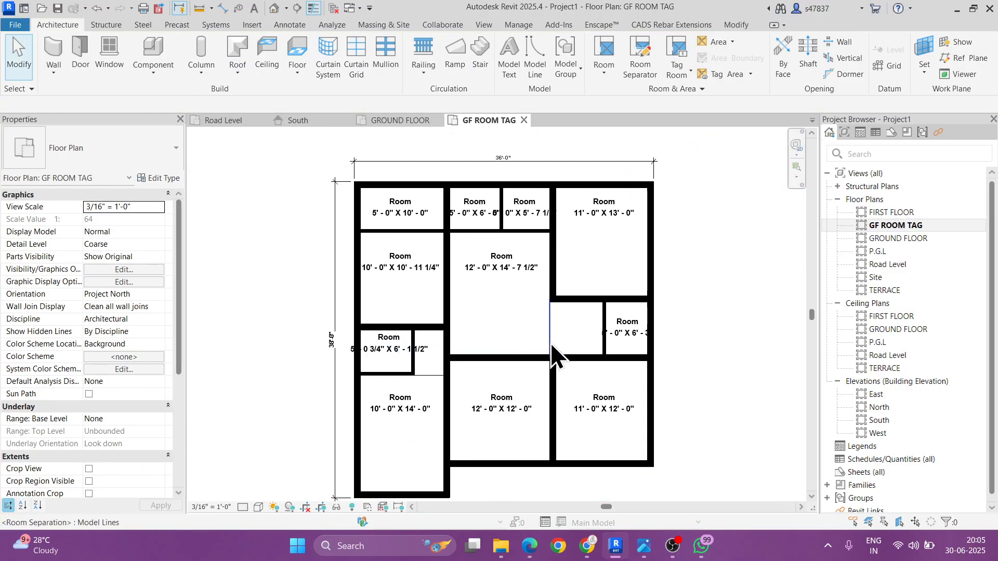
# Step: Set the project length format to nearest 1/2" rounding, with 0 feet suppressed, digit grouping on and spaces suppressed
pyautogui.press('u')
pyautogui.press('n')
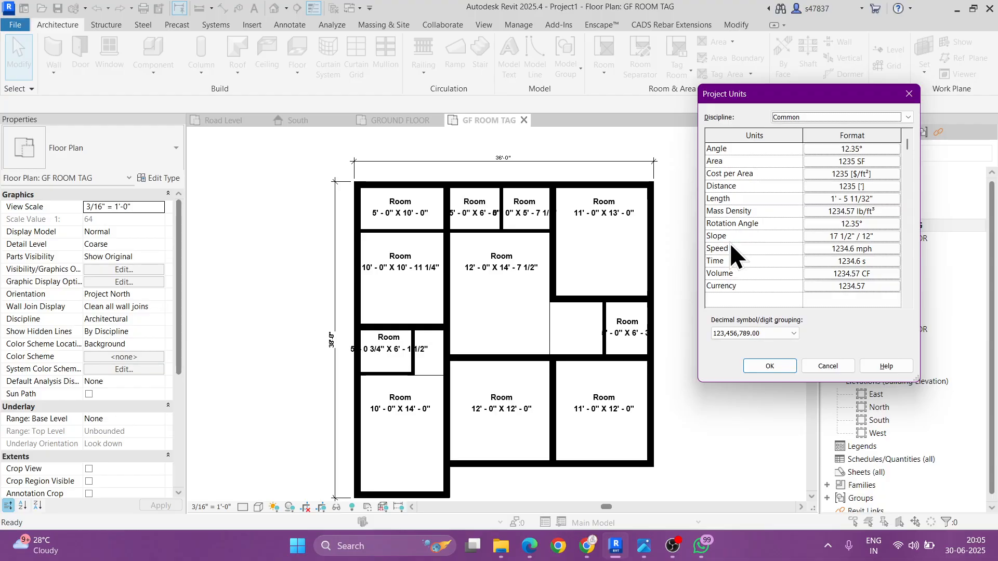
pyautogui.click(862, 199)
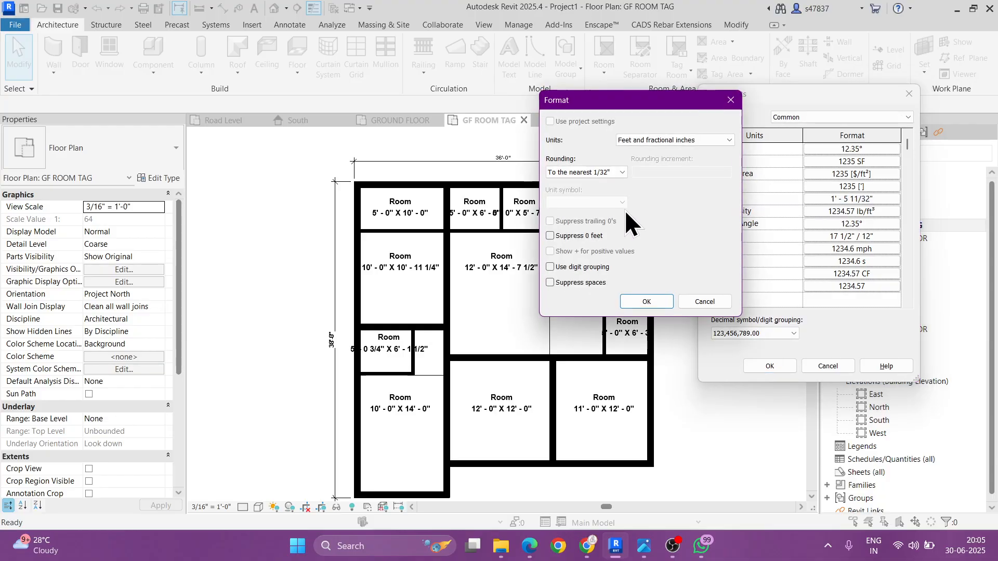
pyautogui.click(550, 283)
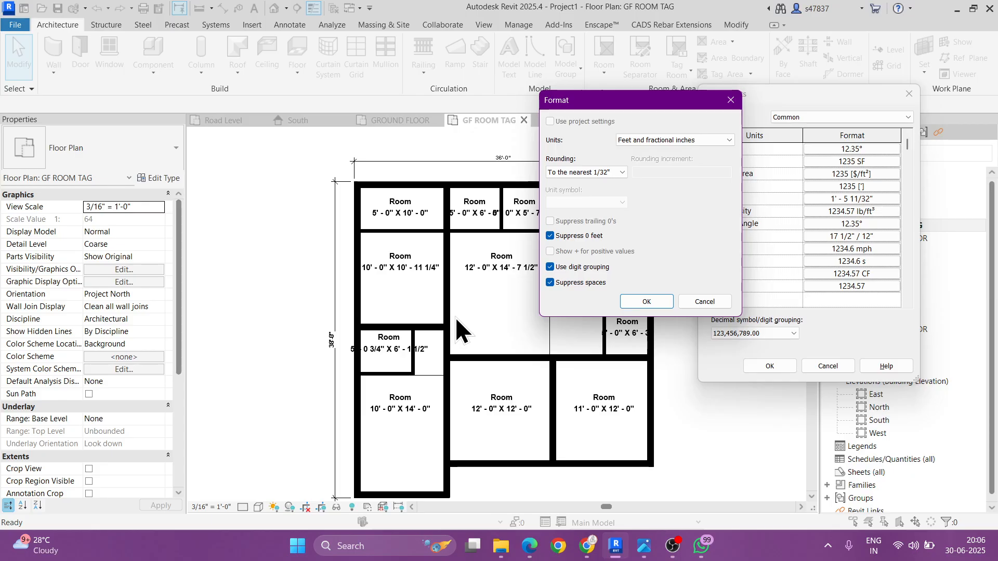
pyautogui.click(592, 173)
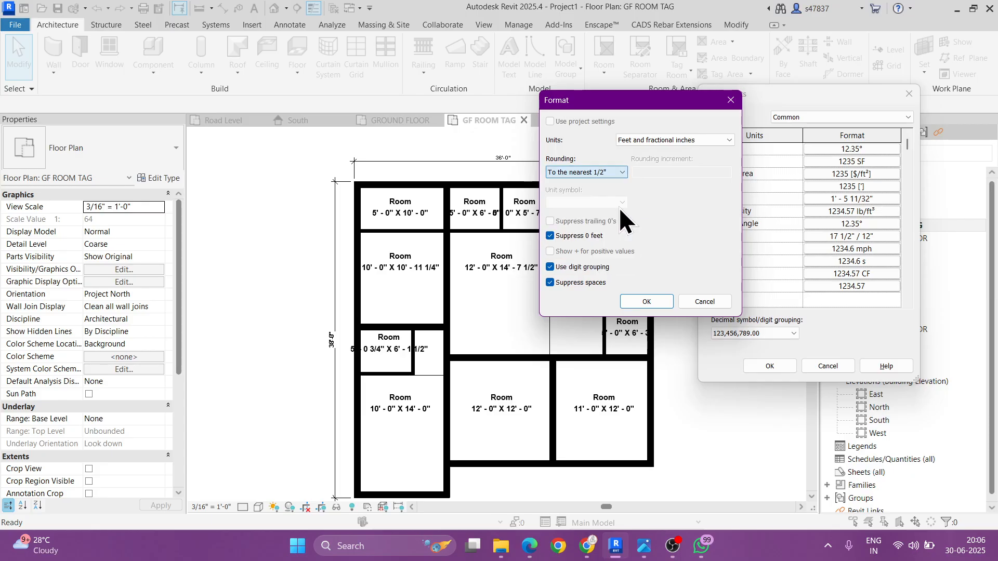
pyautogui.click(619, 207)
pyautogui.click(647, 302)
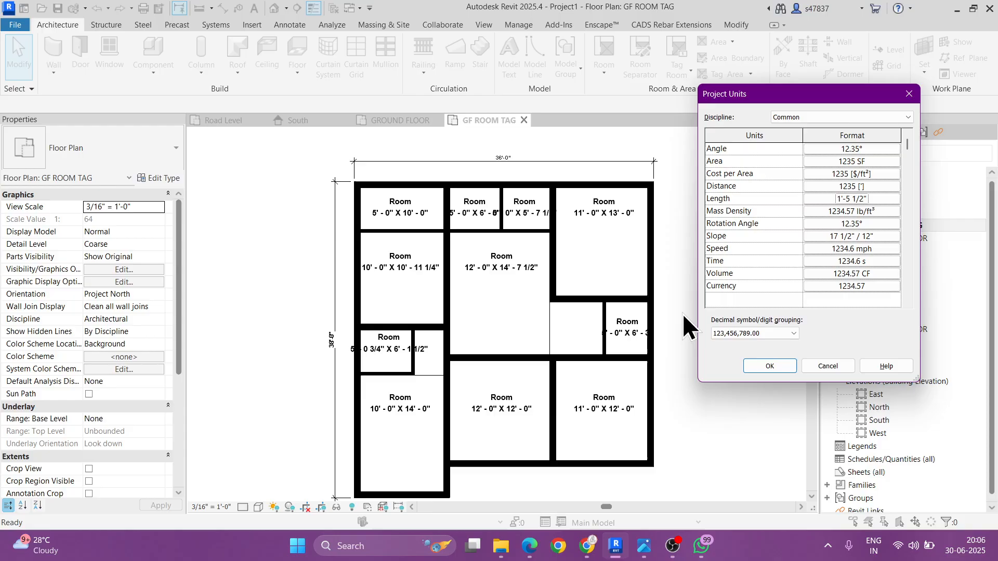
pyautogui.click(764, 366)
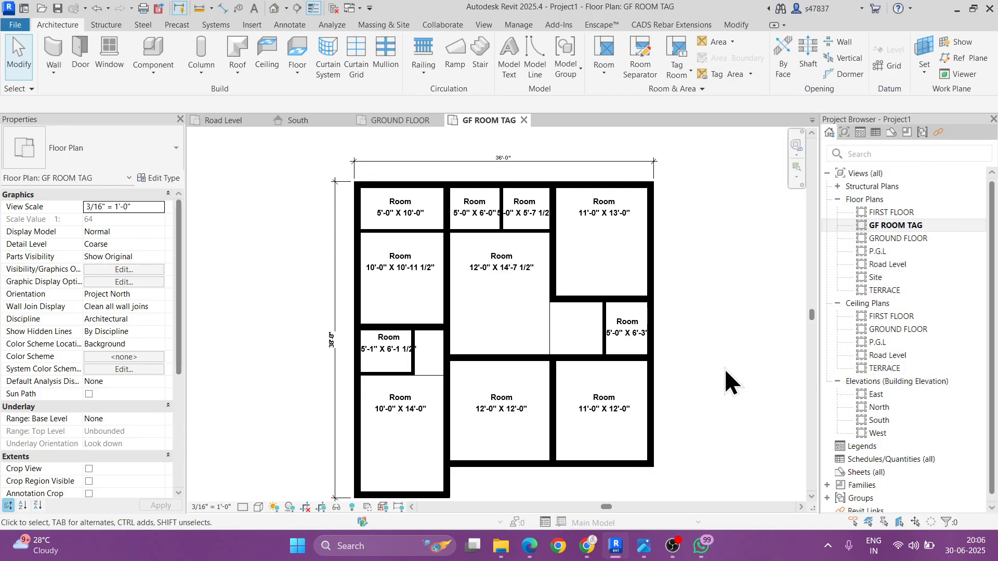
# Step: Set the floor plan's view scale to 1/4" = 1'-0"
pyautogui.click(211, 503)
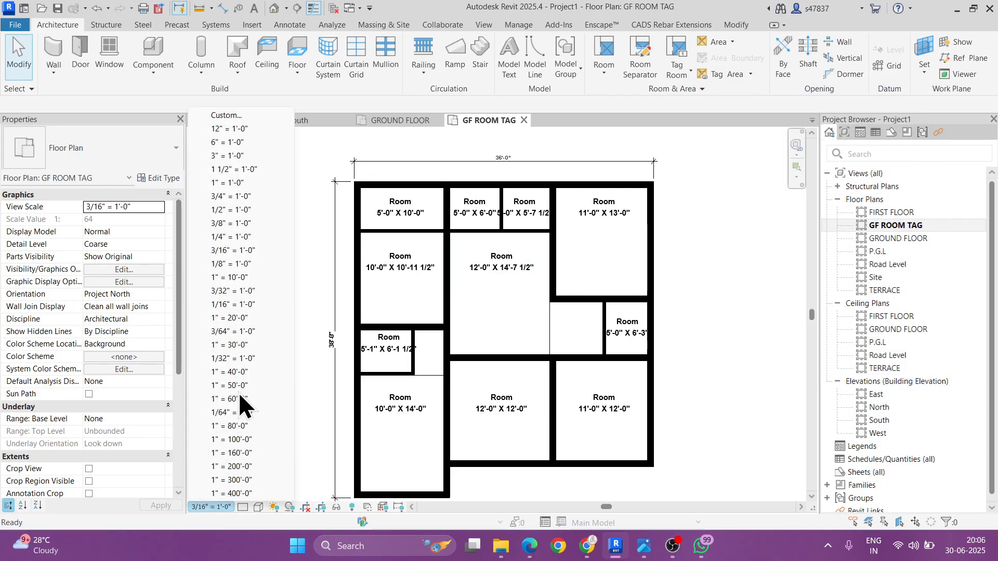
pyautogui.click(228, 236)
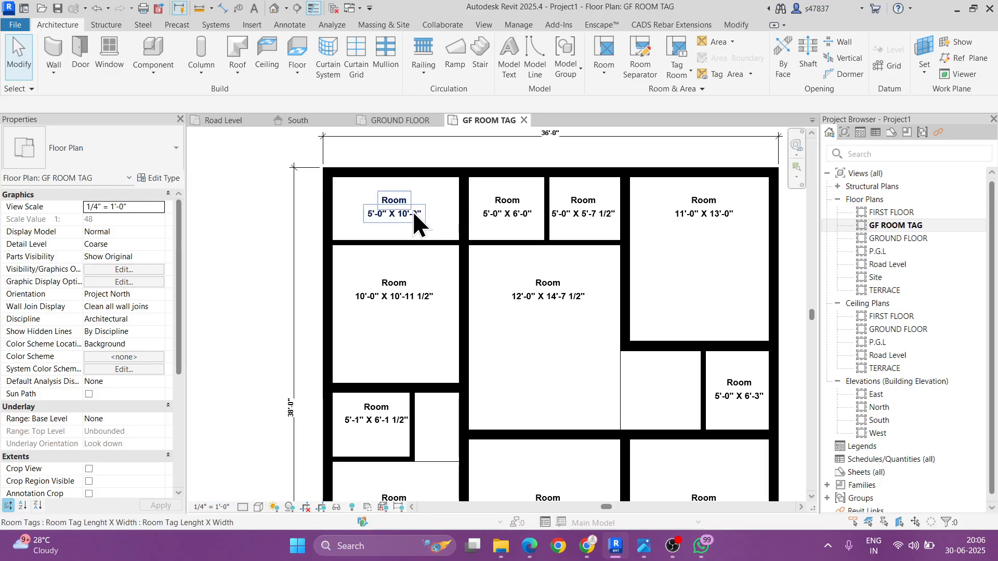
pyautogui.click(412, 210)
pyautogui.scroll(3, 412, 210)
pyautogui.click(687, 199)
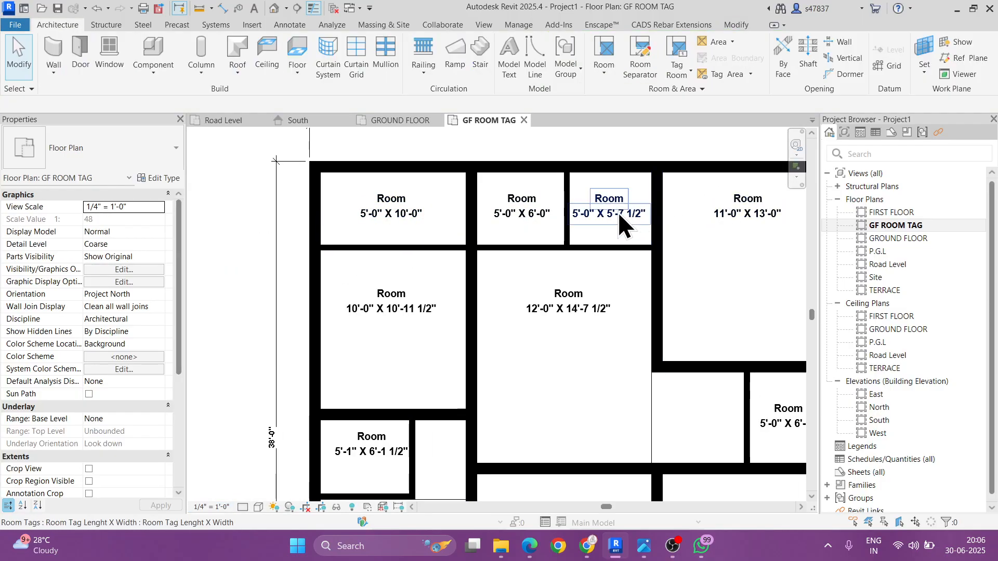
pyautogui.scroll(-3, 634, 307)
pyautogui.scroll(4, 430, 312)
# Step: Move the room tag slightly to center it in the small enclosure above the bottom-left room
pyautogui.click(421, 296)
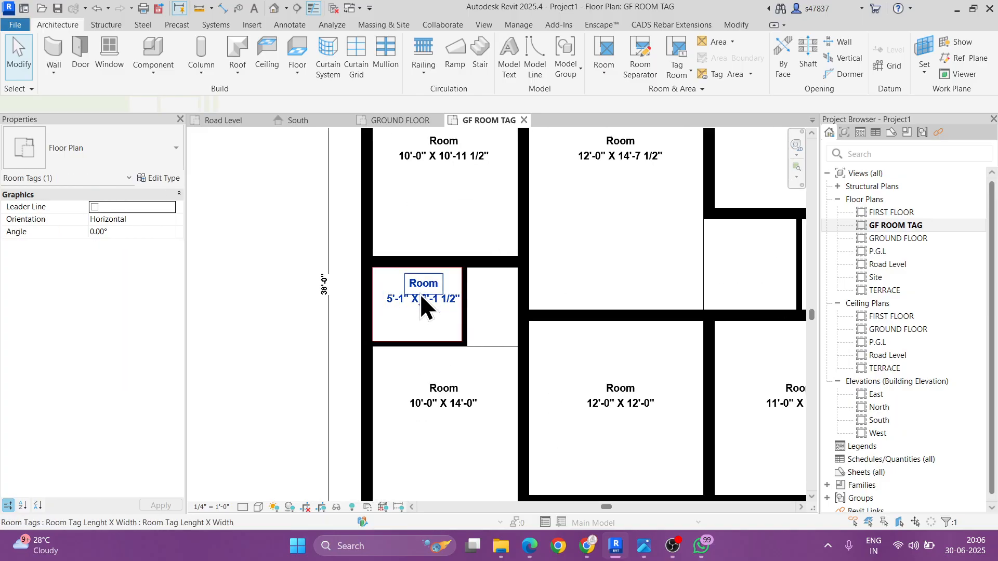
pyautogui.scroll(3, 419, 294)
pyautogui.moveTo(422, 308); pyautogui.dragTo(420, 312)
pyautogui.press('Escape')
pyautogui.scroll(-5, 504, 354)
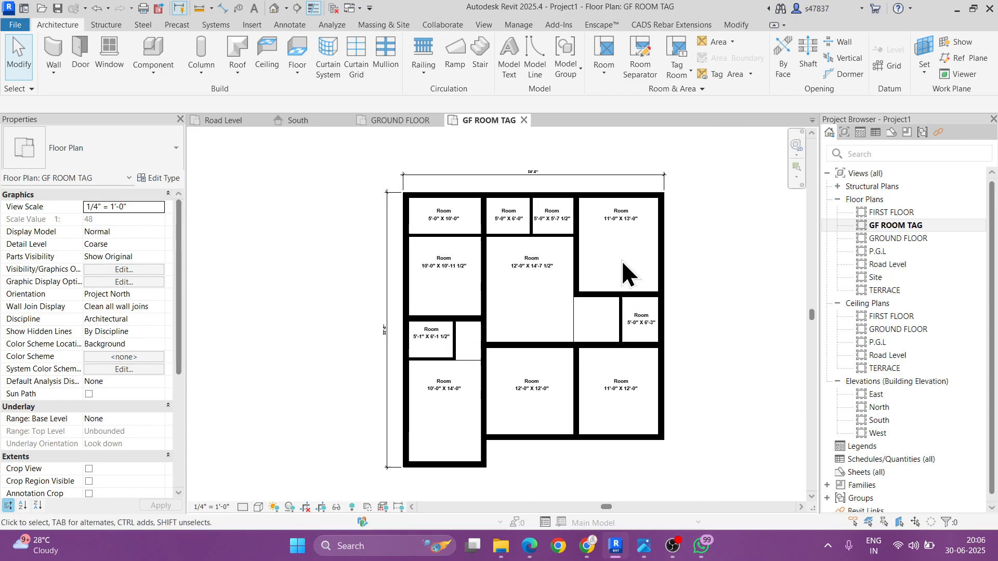
# Step: Rename the top-left room WASH AREA
pyautogui.scroll(1, 621, 260)
pyautogui.scroll(2, 404, 189)
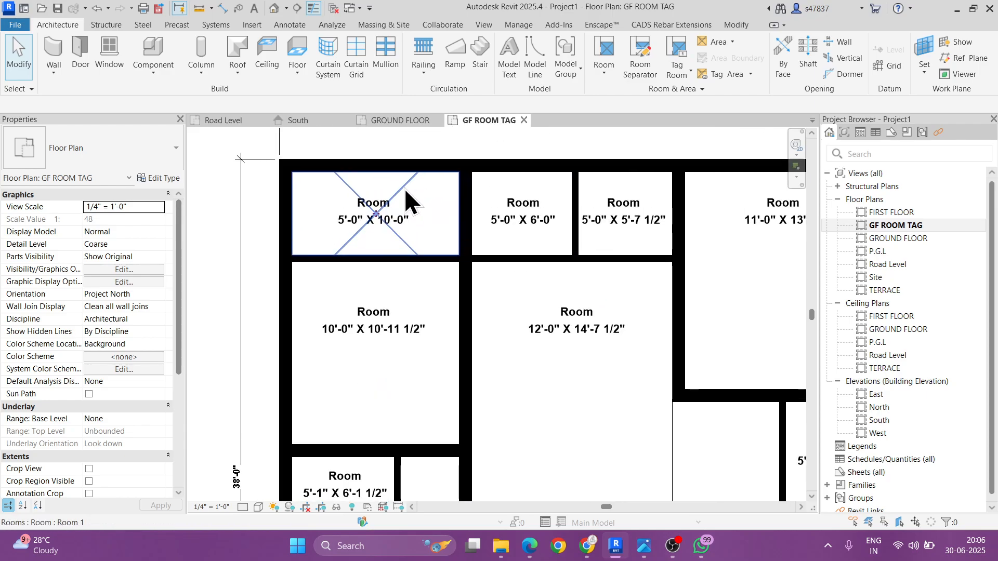
pyautogui.doubleClick(367, 202)
pyautogui.write('WASH')
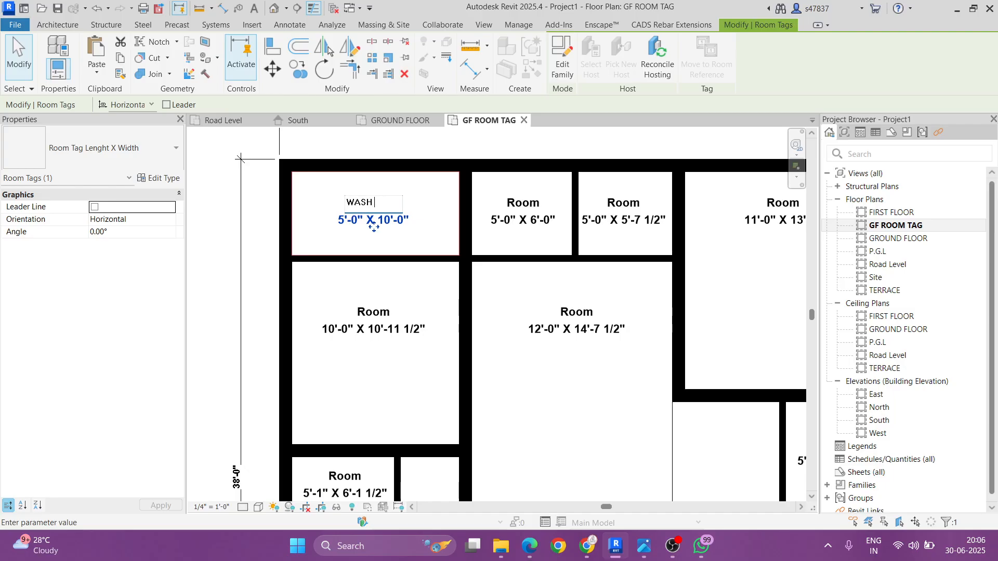
pyautogui.write(' AREA')
pyautogui.press('Return')
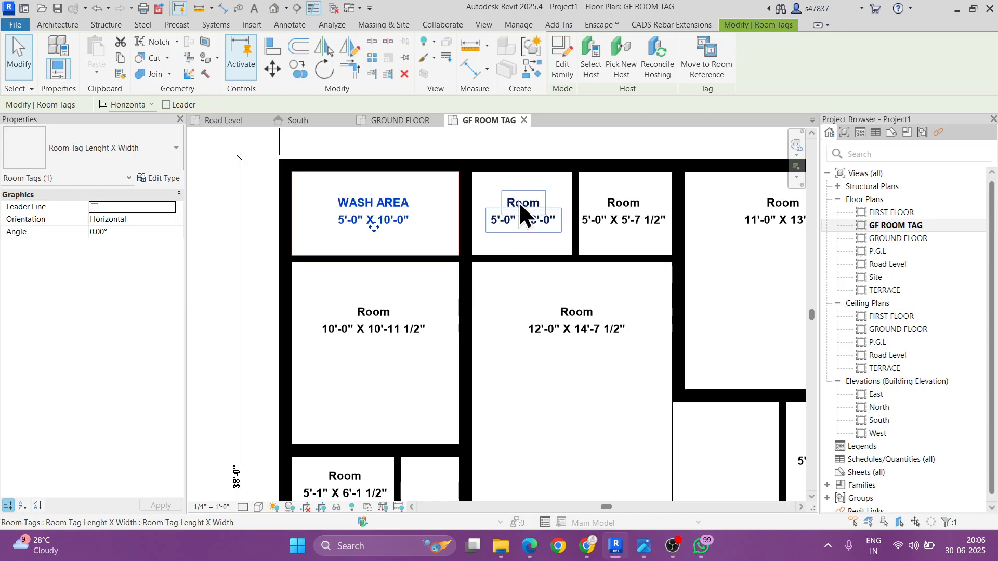
# Step: Rename the two small rooms beside the wash area WC and DRESS, from left to right
pyautogui.doubleClick(519, 201)
pyautogui.write('W')
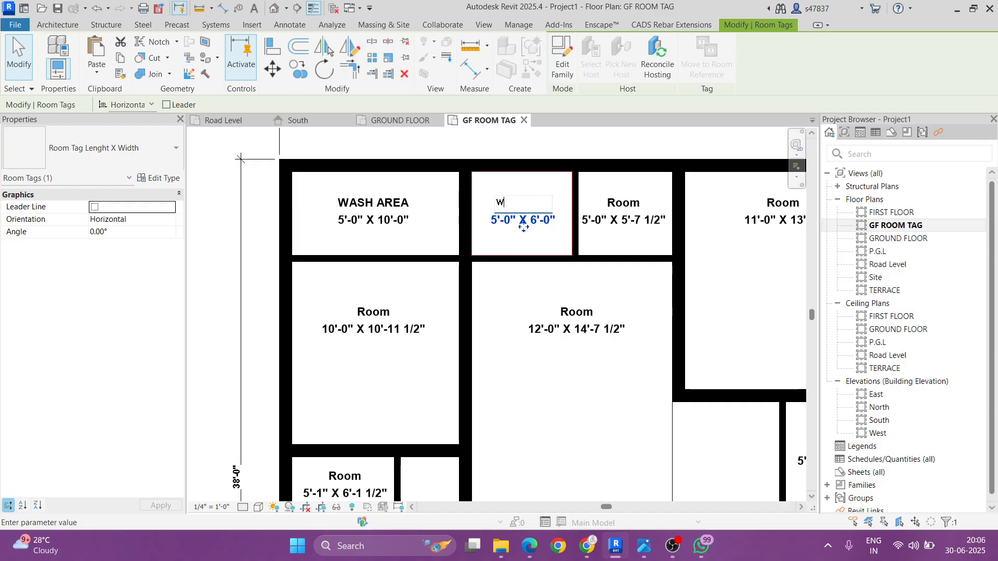
pyautogui.write('C')
pyautogui.press('Return')
pyautogui.doubleClick(627, 201)
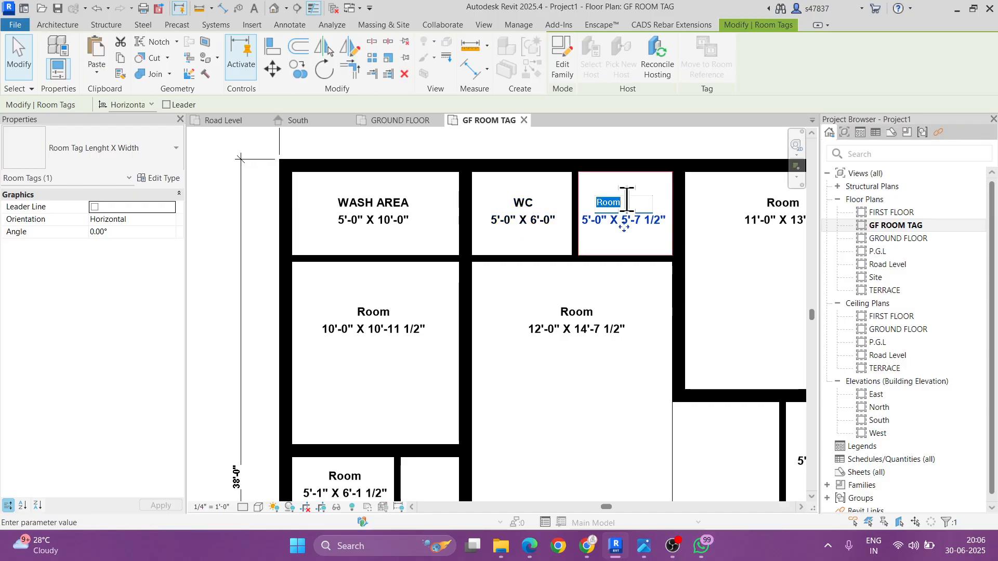
pyautogui.write('DRESS')
pyautogui.press('Return')
pyautogui.moveTo(628, 288); pyautogui.dragTo(543, 286, button='middle')
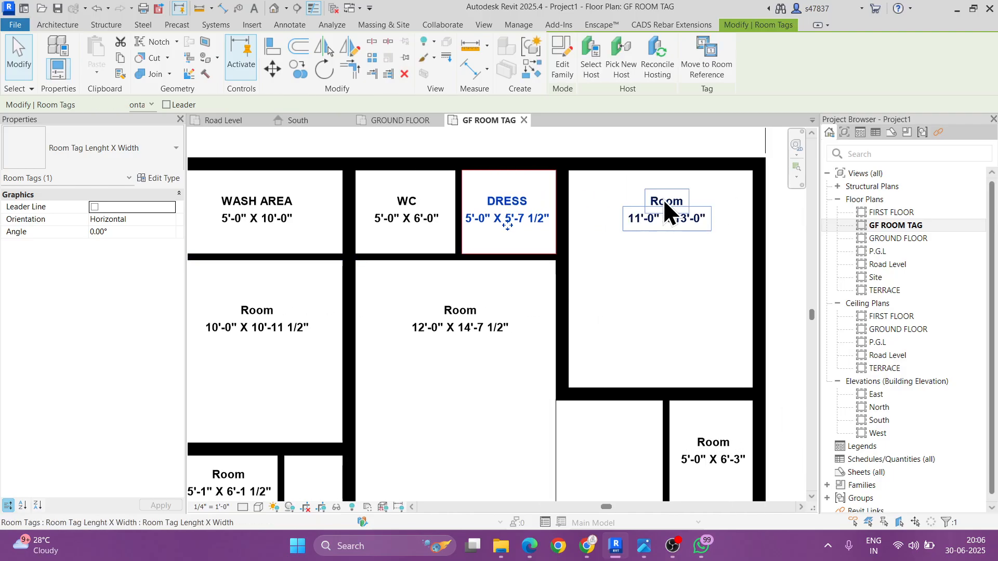
# Step: Rename the large top-right room of the plan BEDROOM
pyautogui.doubleClick(668, 199)
pyautogui.write('BE')
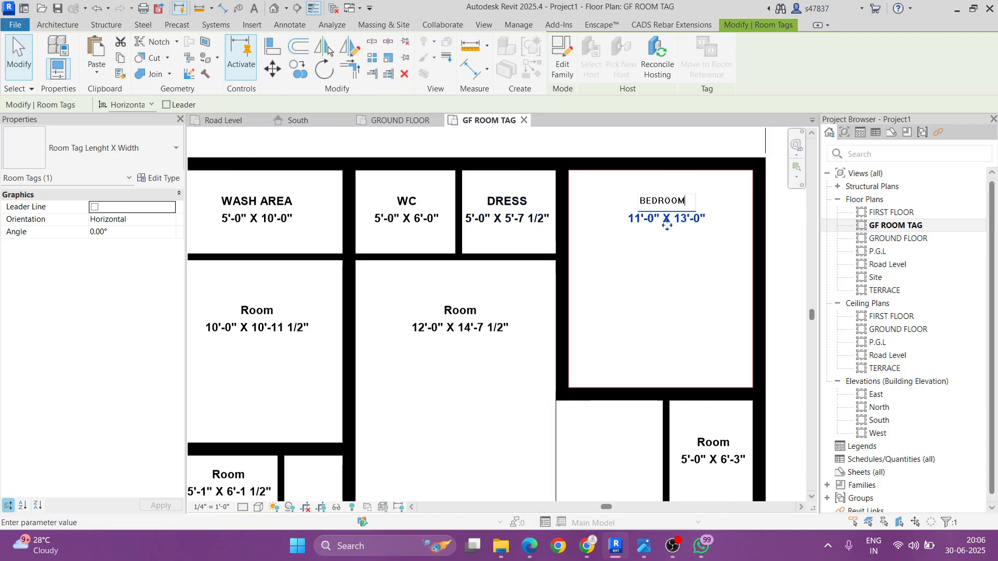
pyautogui.write('DROOM')
pyautogui.press('Return')
pyautogui.moveTo(495, 378); pyautogui.dragTo(494, 377, button='middle')
pyautogui.scroll(-1, 474, 277)
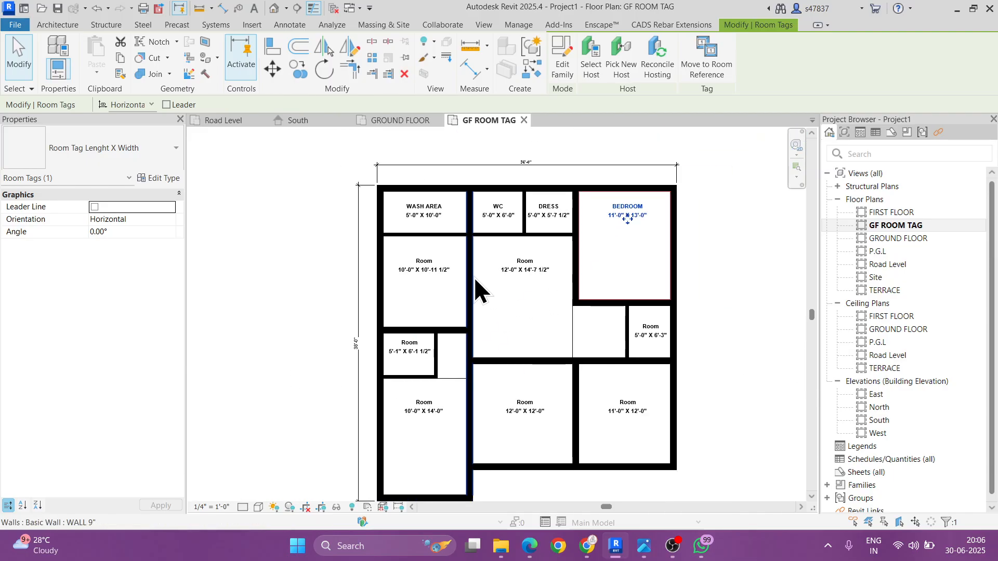
pyautogui.scroll(1, 421, 254)
pyautogui.press('Escape')
# Step: Rename the room below the wash area KITCHEN and the central room HALL
pyautogui.click(418, 257)
pyautogui.click(417, 257)
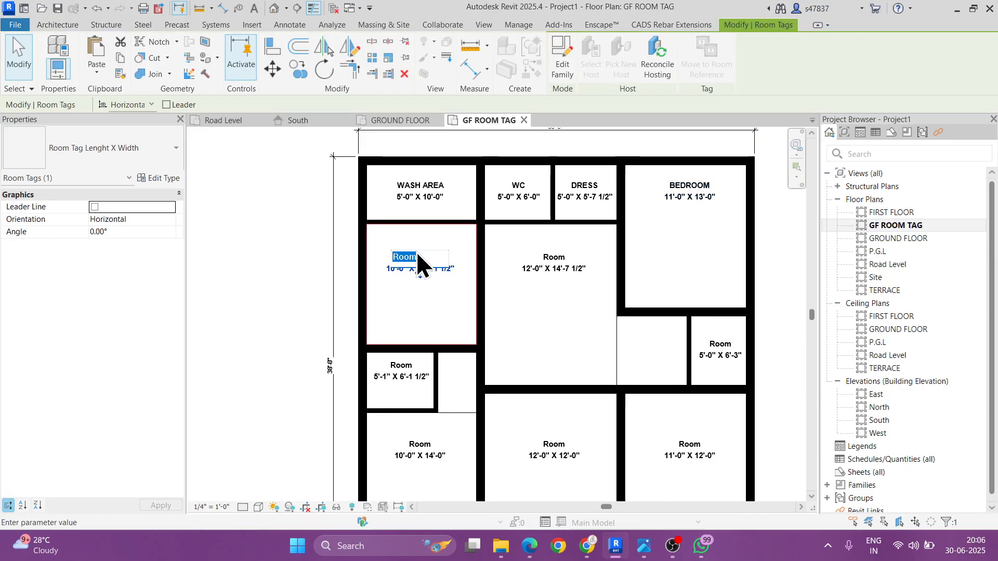
pyautogui.write('KITCHEN')
pyautogui.scroll(1, 417, 254)
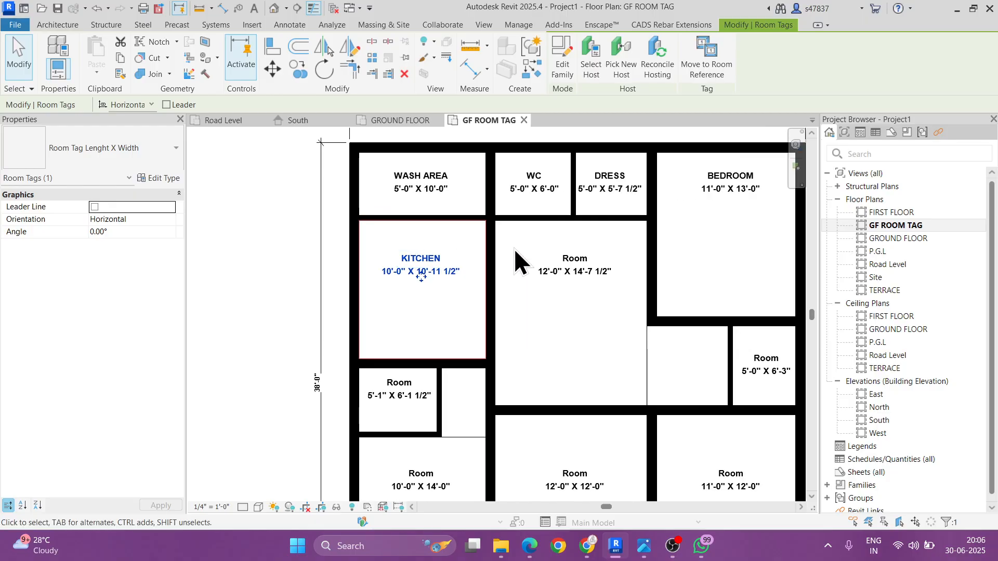
pyautogui.click(559, 258)
pyautogui.click(559, 258)
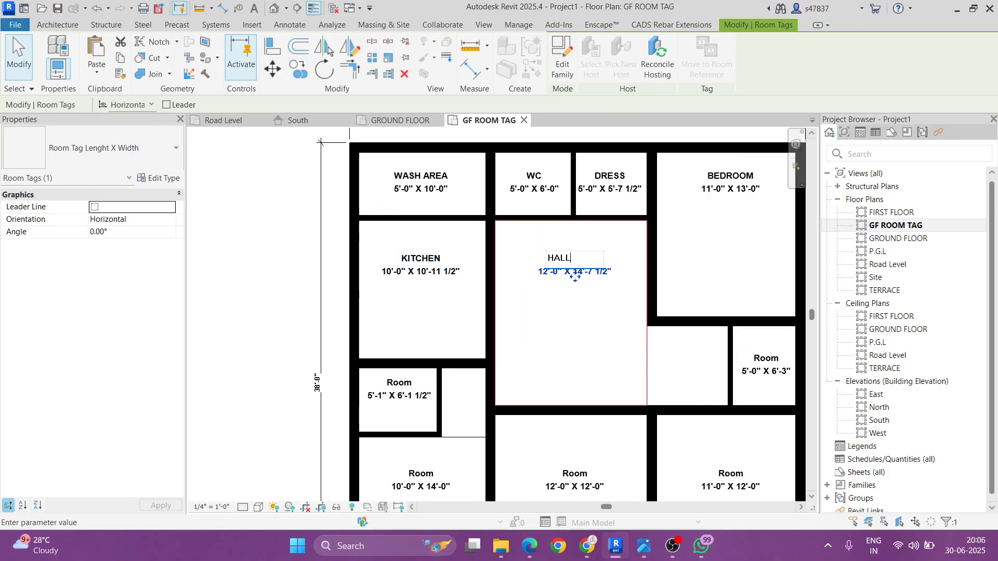
pyautogui.write('HALL')
# Step: Rename both remaining small rooms WC, the one below the top-right bedroom and the one below the kitchen
pyautogui.moveTo(622, 341); pyautogui.dragTo(566, 313, button='middle')
pyautogui.click(698, 330)
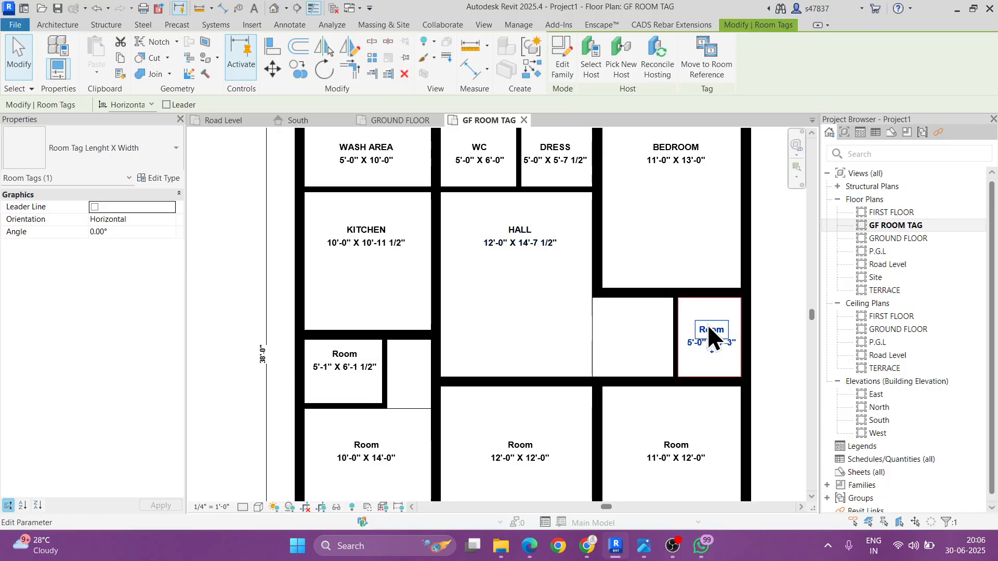
pyautogui.click(699, 329)
pyautogui.write('WC')
pyautogui.press('Return')
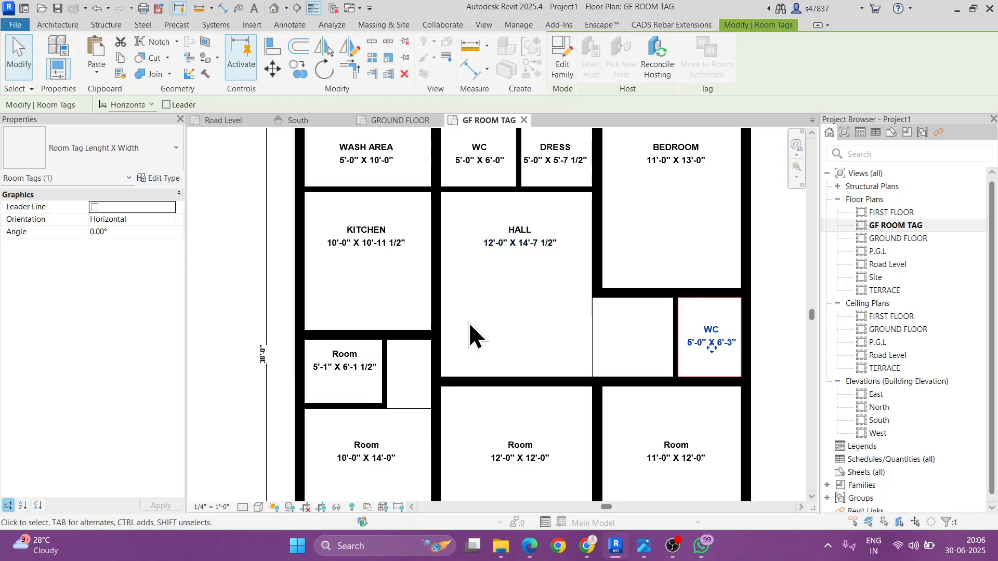
pyautogui.click(345, 352)
pyautogui.click(342, 351)
pyautogui.write('WC')
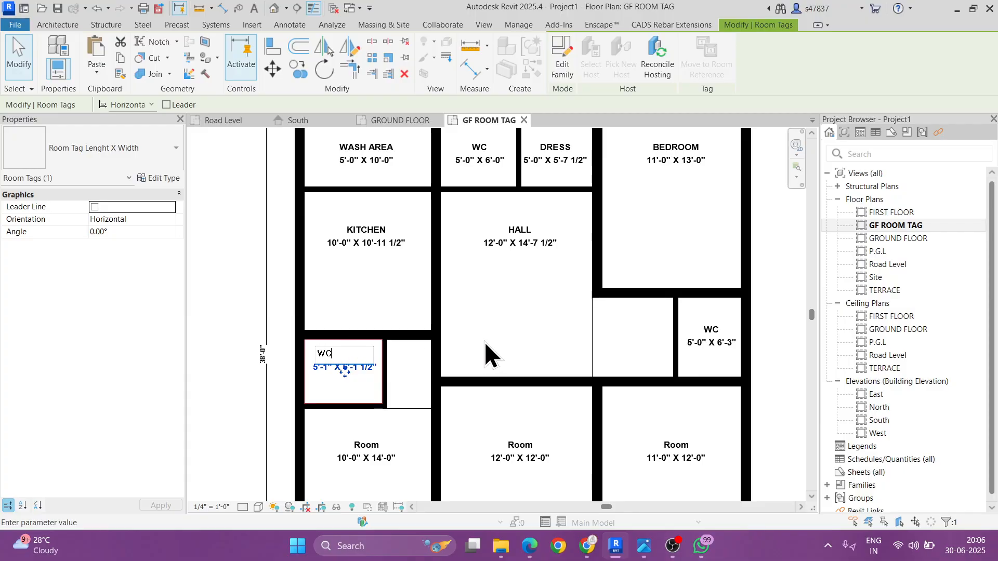
pyautogui.press('Return')
# Step: Rename the bottom-left room, below the small WC, BEDROOM
pyautogui.moveTo(502, 375); pyautogui.dragTo(537, 282, button='middle')
pyautogui.click(400, 353)
pyautogui.click(393, 352)
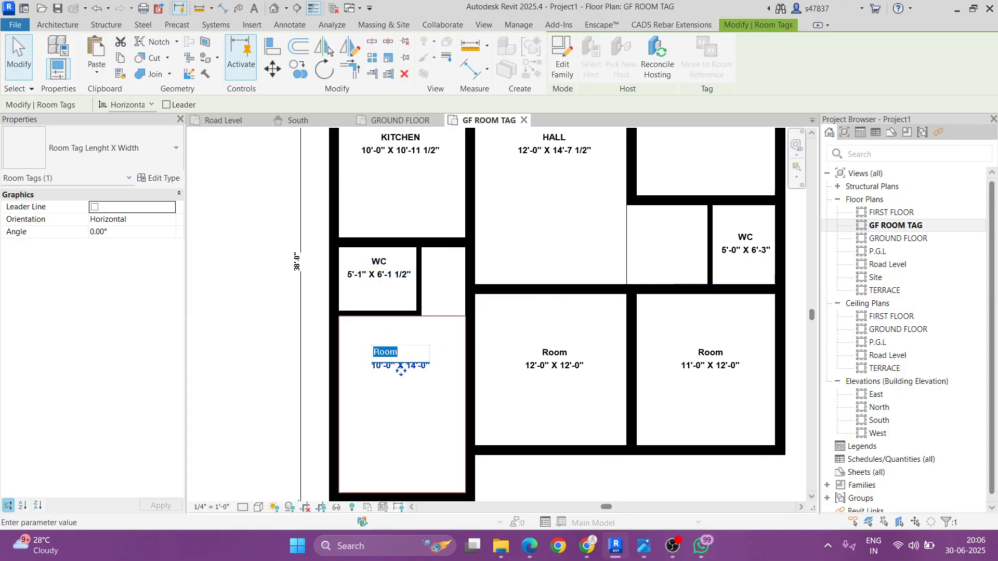
pyautogui.write('BEDROOM')
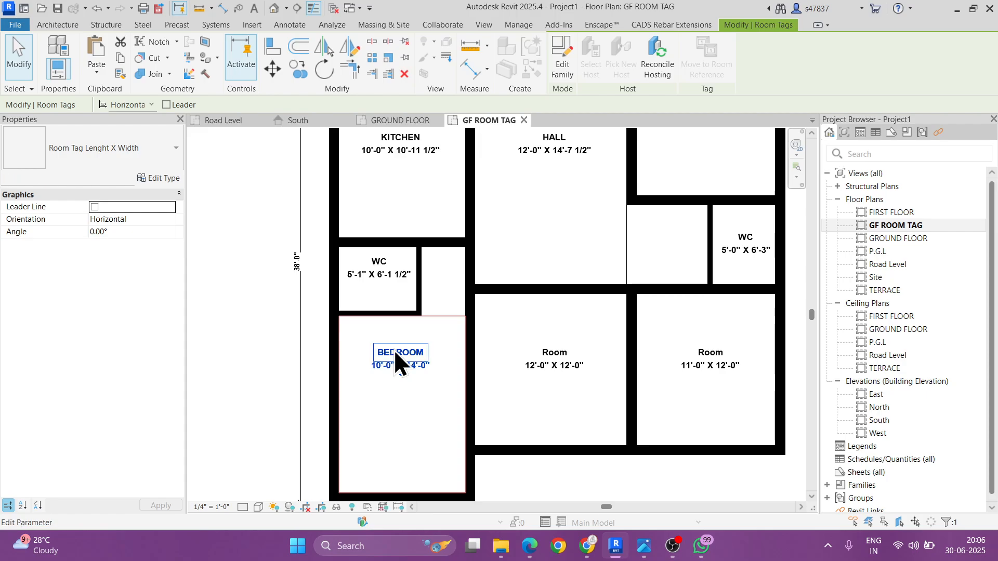
pyautogui.press('Return')
# Step: Rename the bottom-middle room DRAWING ROM
pyautogui.click(568, 357)
pyautogui.click(556, 357)
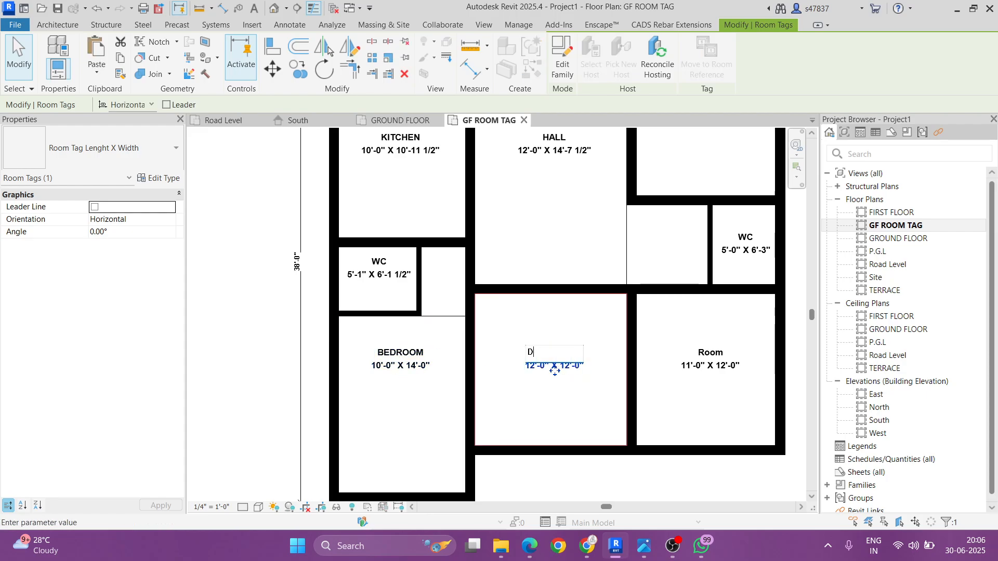
pyautogui.write('DRA')
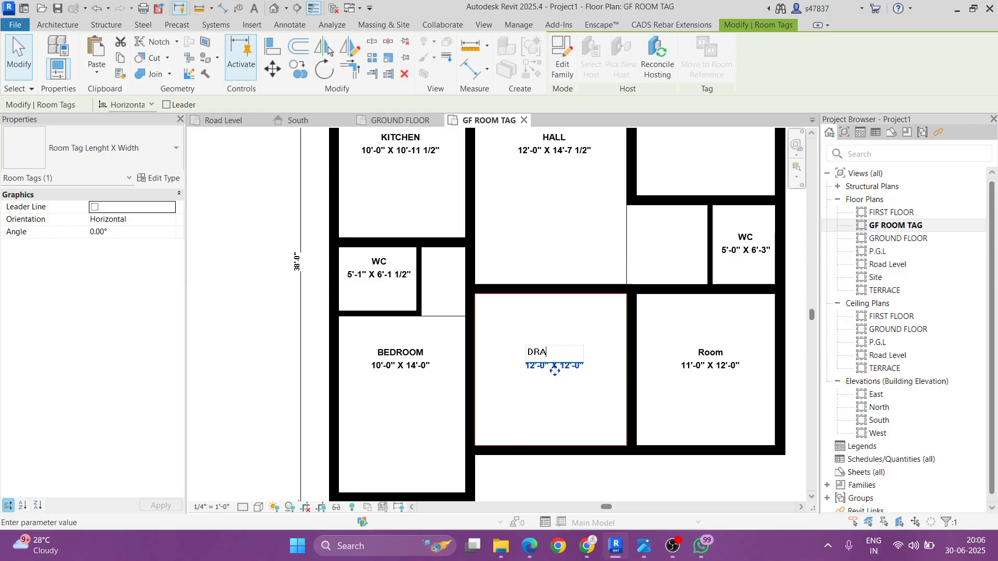
pyautogui.press('Return')
pyautogui.press('Escape')
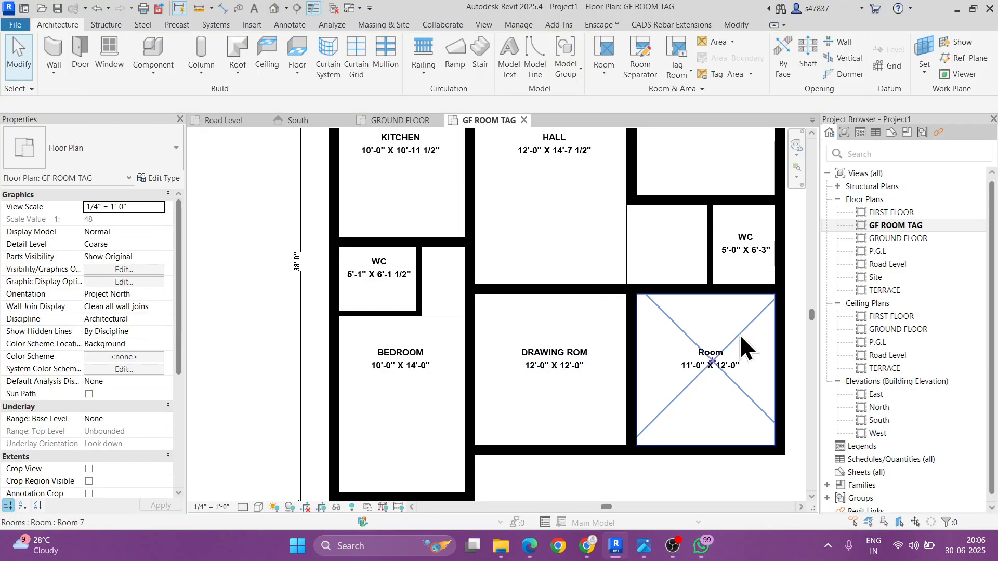
# Step: Rename the bottom-right room, beside the drawing room, BEDROOM
pyautogui.click(708, 356)
pyautogui.click(700, 352)
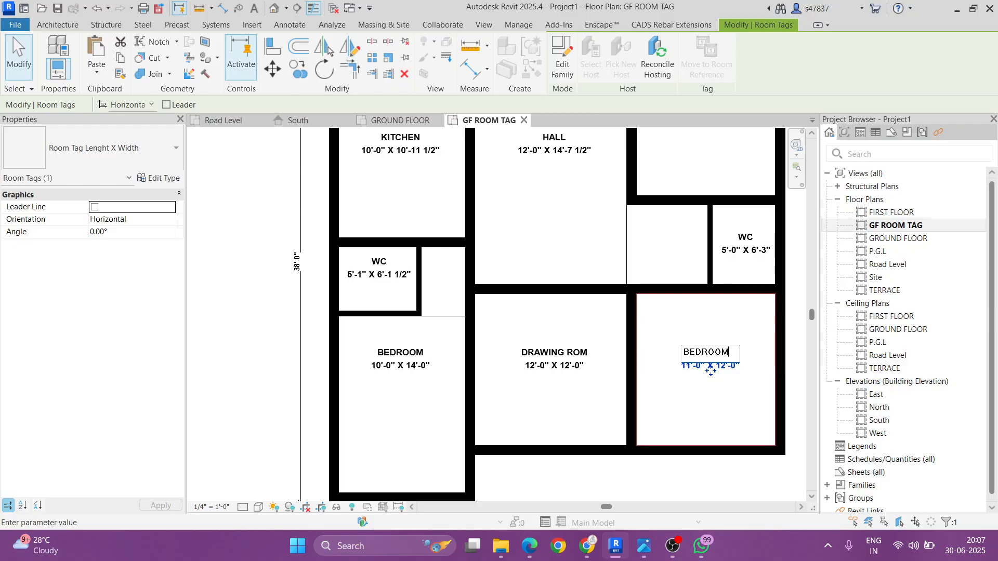
pyautogui.press('Return')
pyautogui.press('Escape')
pyautogui.scroll(-5, 625, 337)
pyautogui.scroll(2, 706, 265)
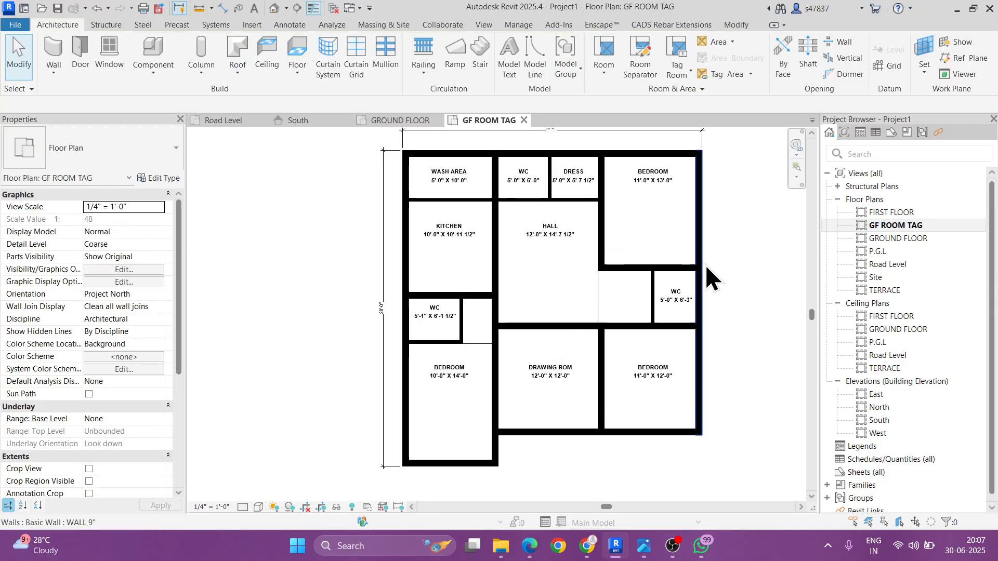
pyautogui.moveTo(723, 267); pyautogui.dragTo(710, 267, button='middle')
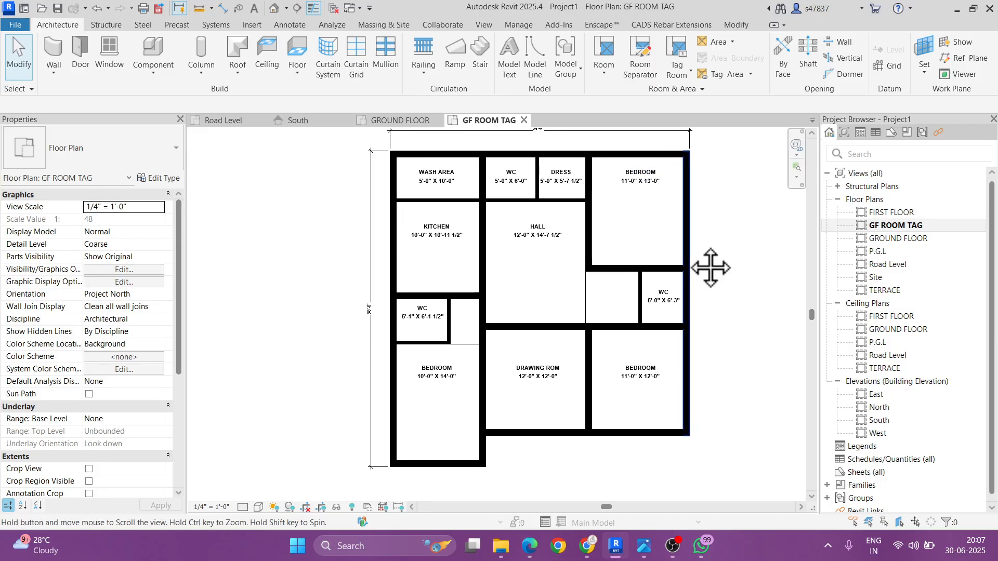
# Step: Compare the GROUND FLOOR and GF ROOM TAG floor plans, finishing with GROUND FLOOR open
pyautogui.doubleClick(879, 239)
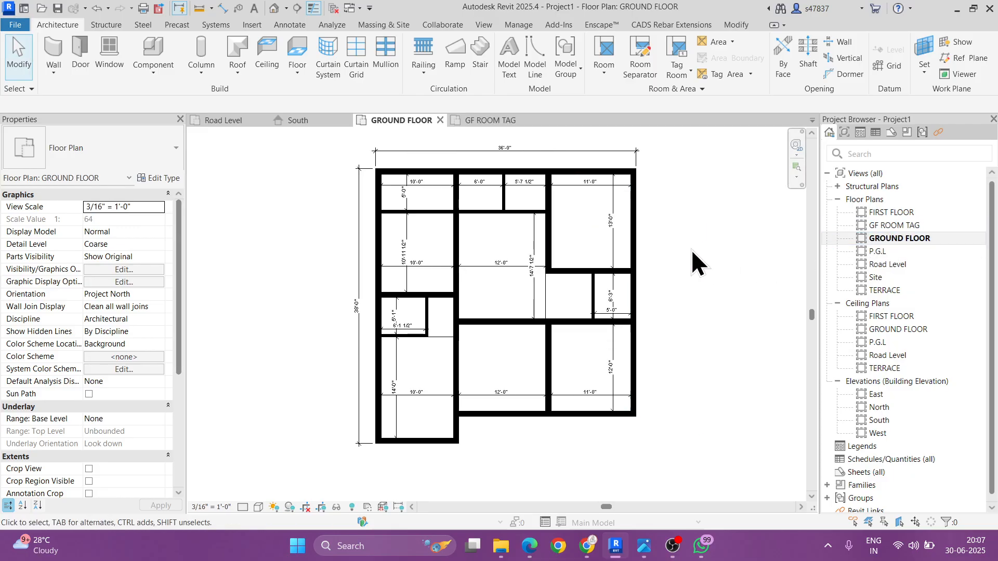
pyautogui.doubleClick(890, 225)
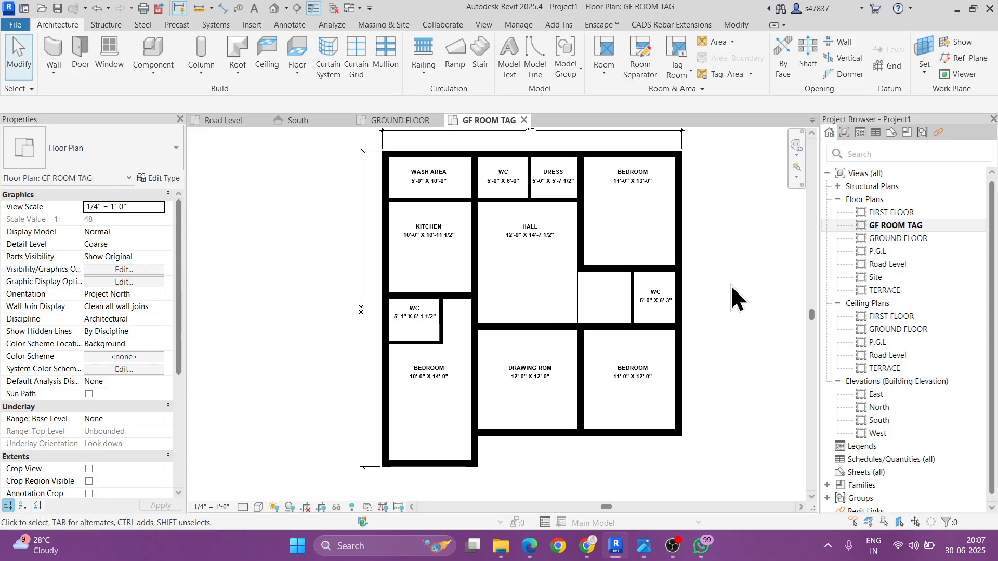
pyautogui.doubleClick(886, 239)
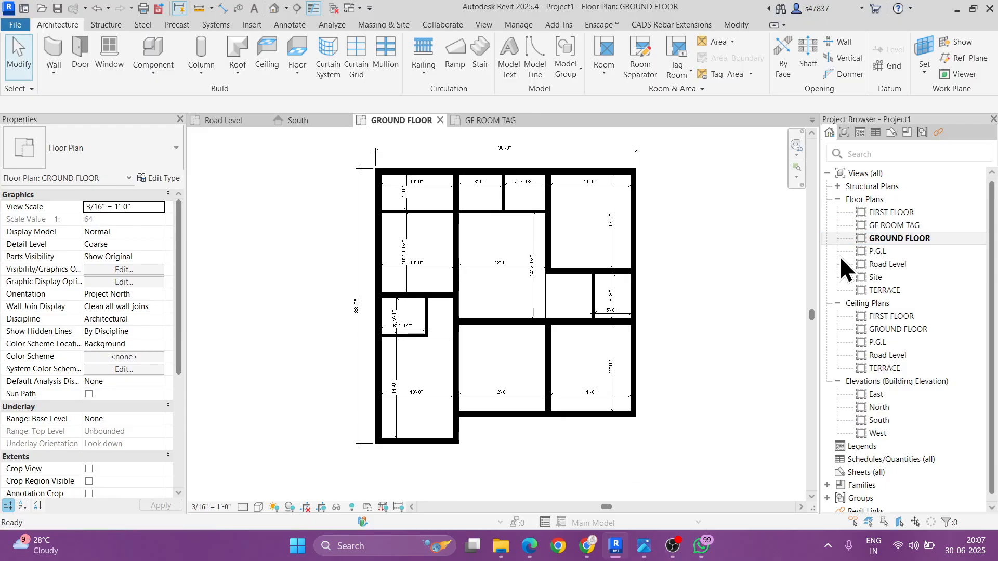
pyautogui.moveTo(704, 279); pyautogui.dragTo(703, 282, button='middle')
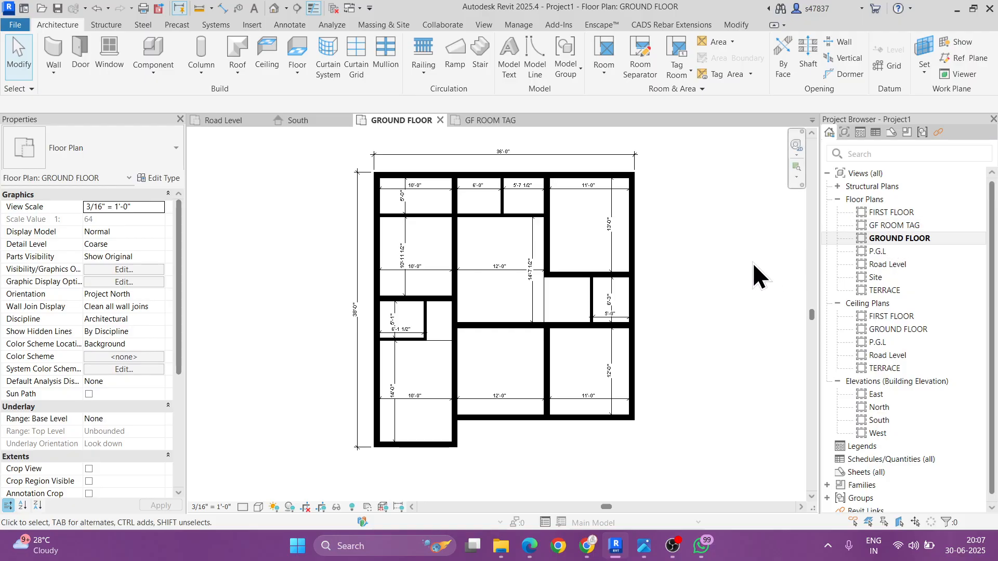
# Step: Load the residential door family M_Door-Interior-Single-5_Panel_Vert-Wood for door placement, without picking a size from its type catalog
pyautogui.click(83, 68)
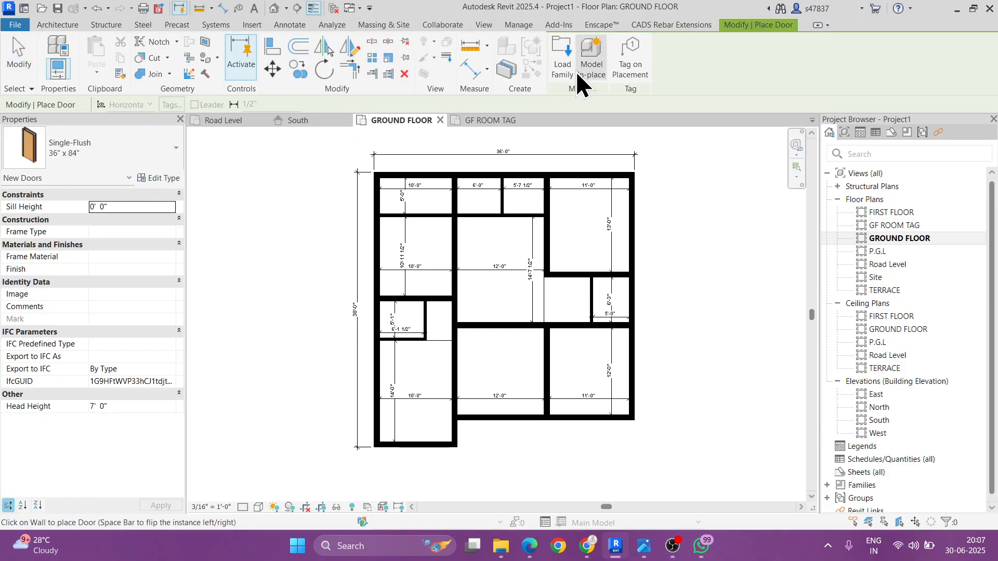
pyautogui.click(561, 59)
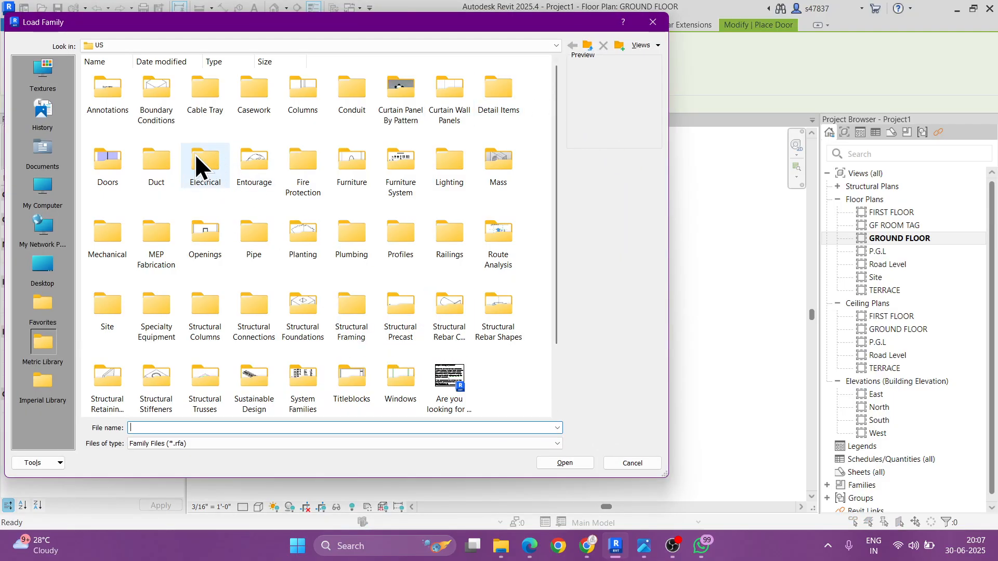
pyautogui.doubleClick(115, 161)
pyautogui.doubleClick(206, 87)
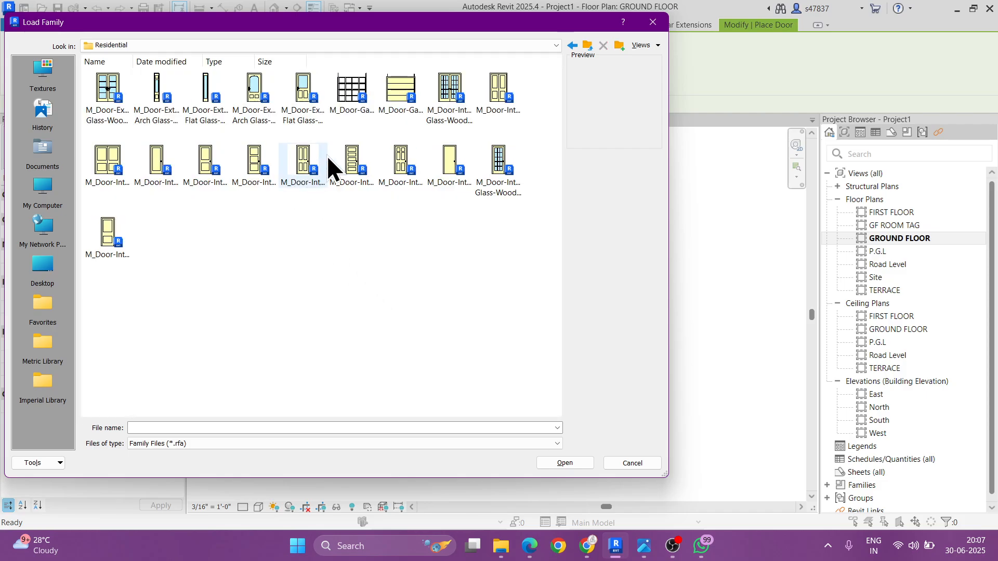
pyautogui.click(351, 165)
pyautogui.click(567, 463)
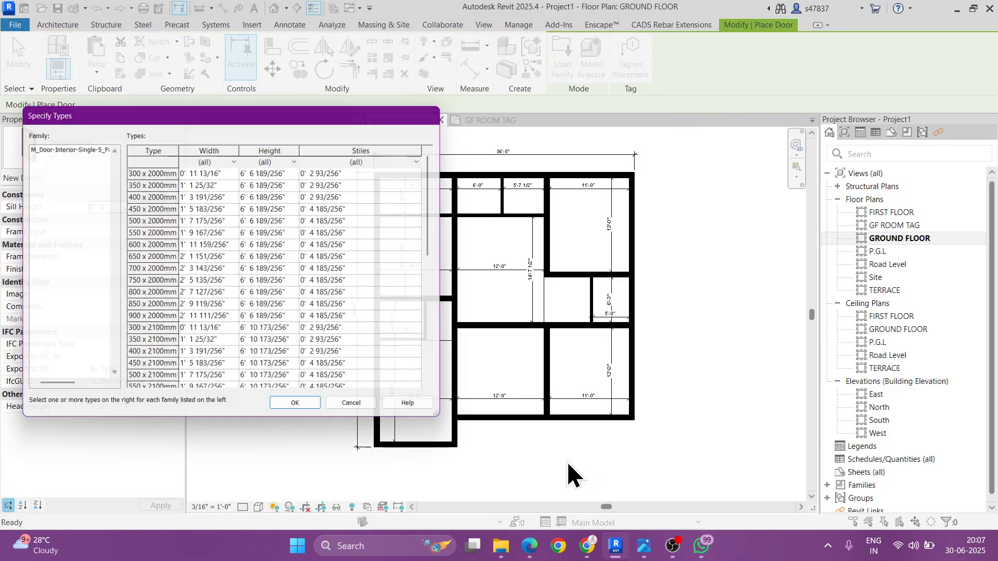
pyautogui.click(353, 412)
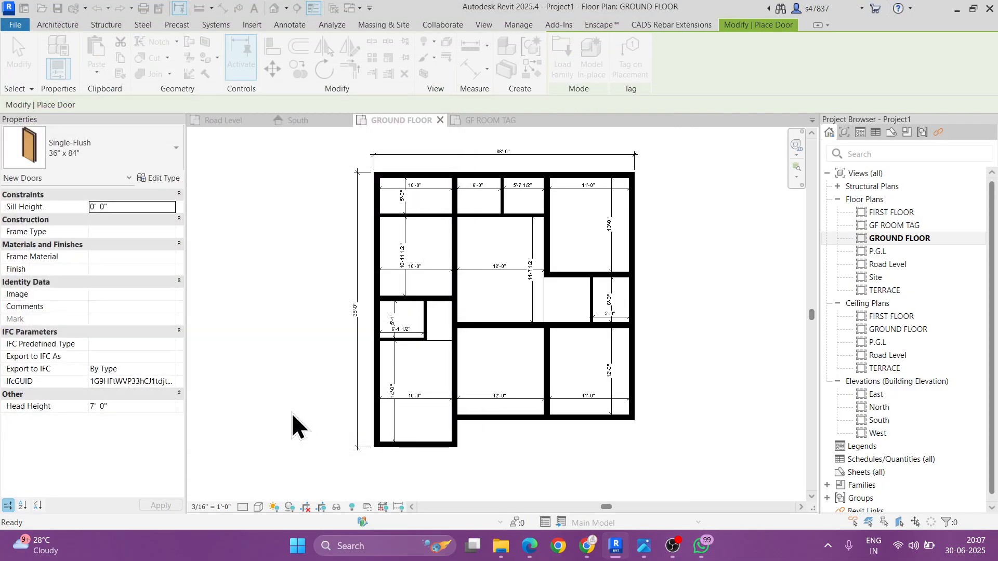
# Step: Rename the loaded five-panel door's type MAIN DOOR
pyautogui.click(160, 178)
pyautogui.click(568, 146)
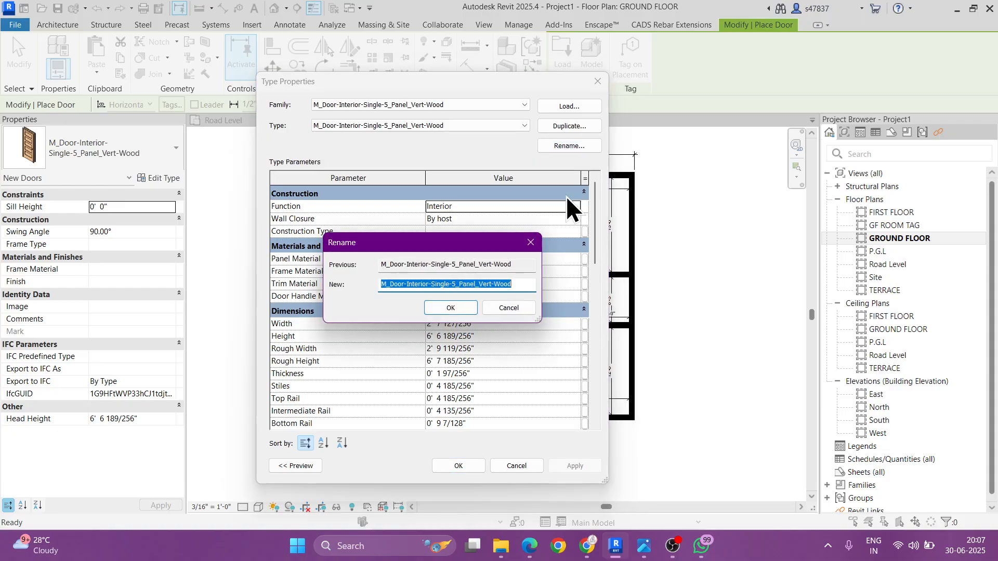
pyautogui.write('MAIN DOOR')
pyautogui.press('Return')
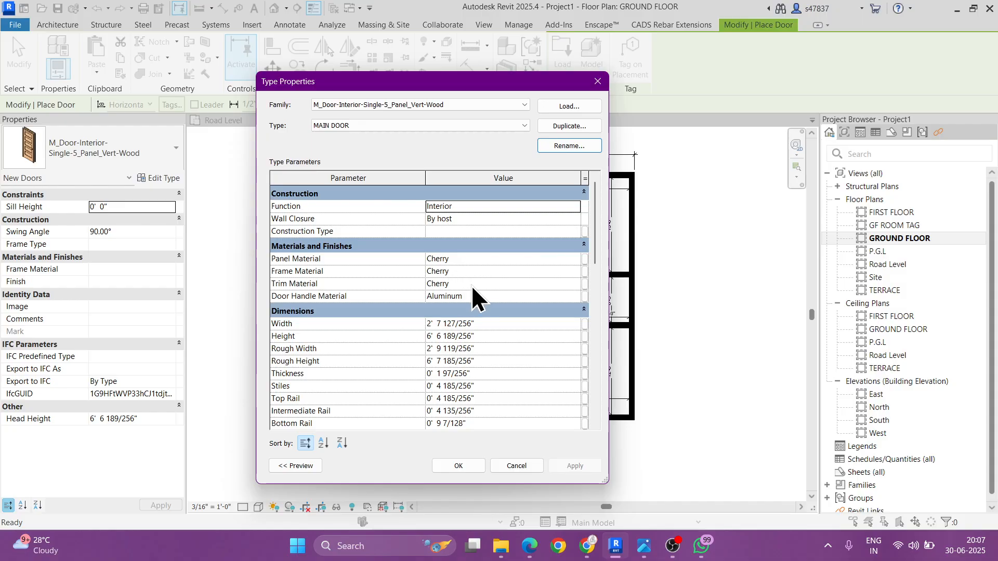
# Step: Set the MAIN DOOR type's rough width to 3' 6" and rough height to 7' 0"
pyautogui.click(487, 349)
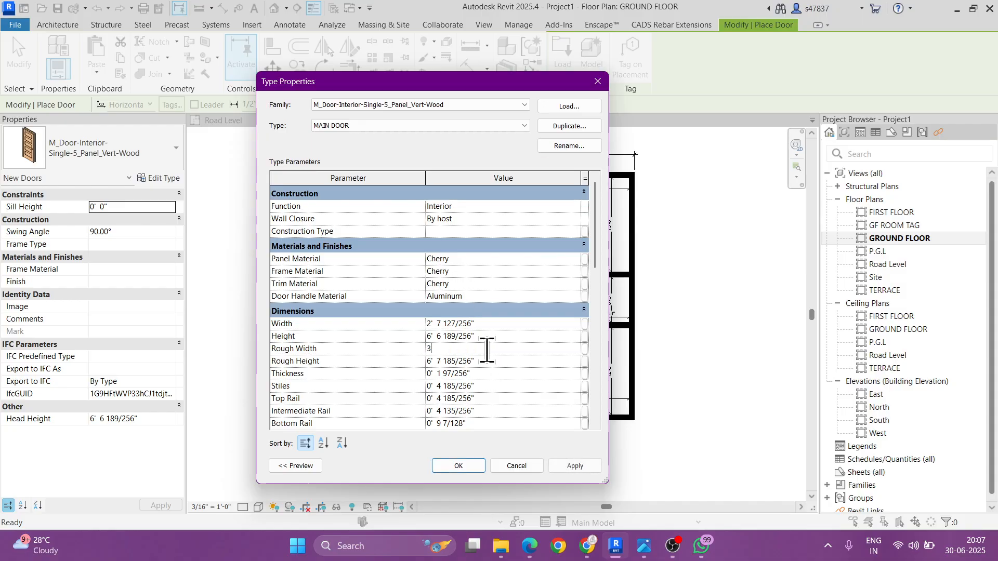
pyautogui.click(496, 362)
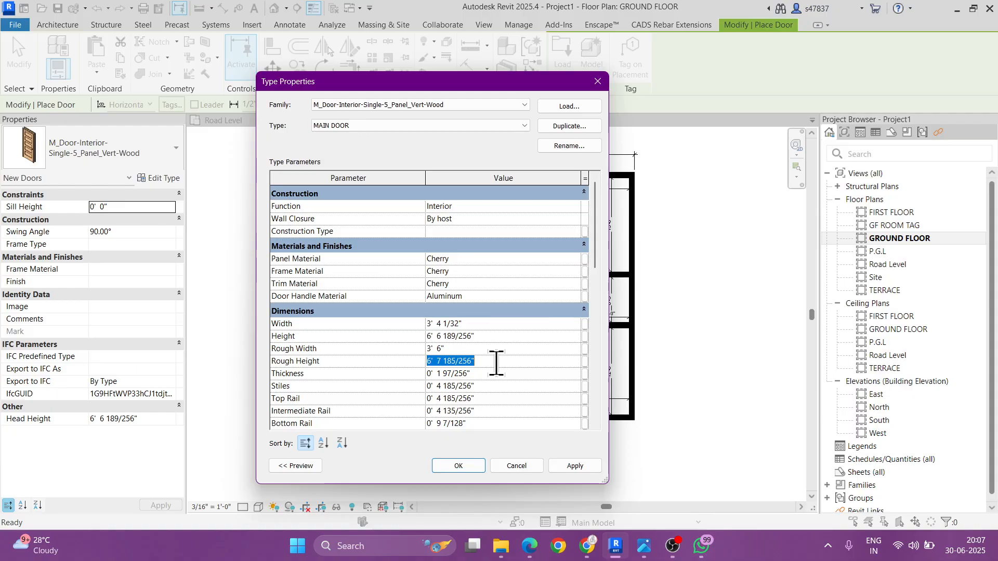
pyautogui.press('Return')
pyautogui.click(458, 466)
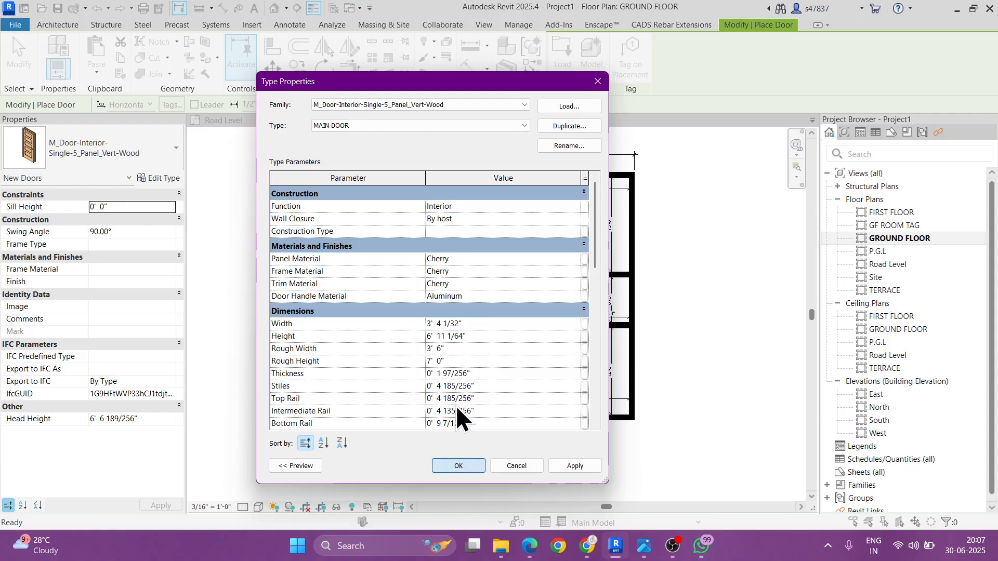
# Step: Place a MAIN DOOR in the drawing room's bottom wall near its right end, swinging inward
pyautogui.scroll(5, 507, 419)
pyautogui.scroll(-1, 524, 413)
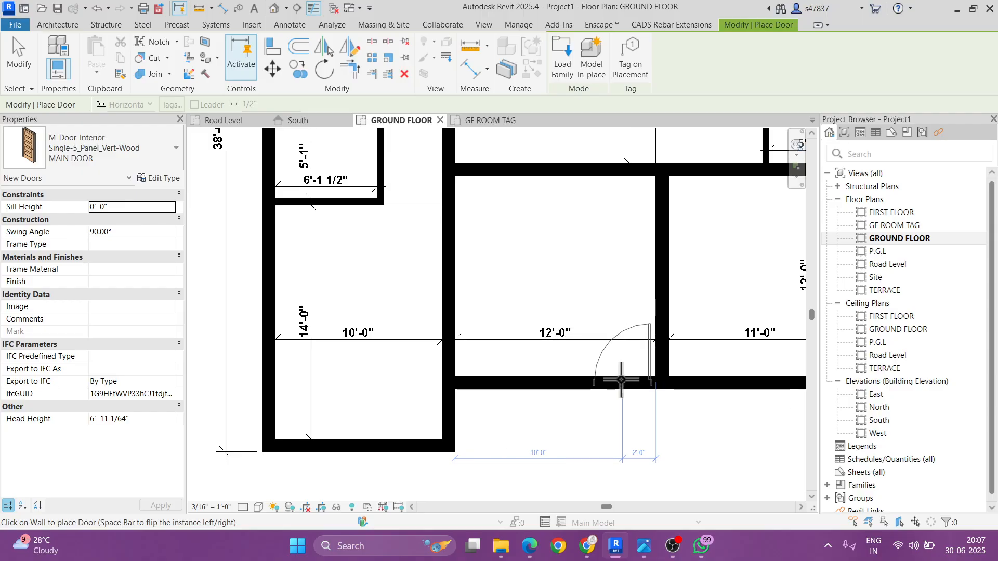
pyautogui.click(621, 380)
pyautogui.press('Escape')
pyautogui.press('Escape')
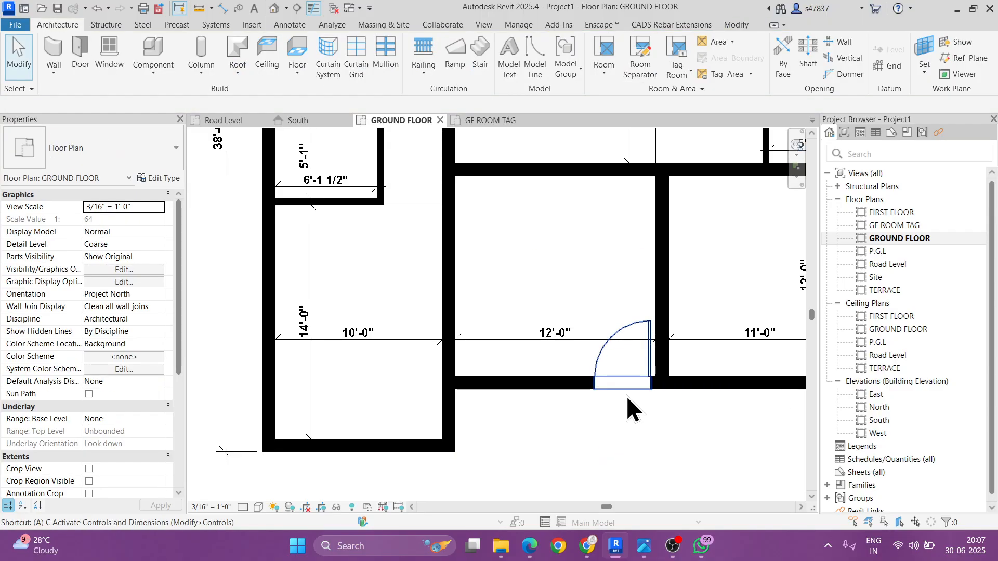
# Step: Align the main door's right edge with the inner face of the wall between the drawing room and the bottom-right bedroom
pyautogui.press('a')
pyautogui.press('l')
pyautogui.scroll(2, 648, 370)
pyautogui.click(663, 370)
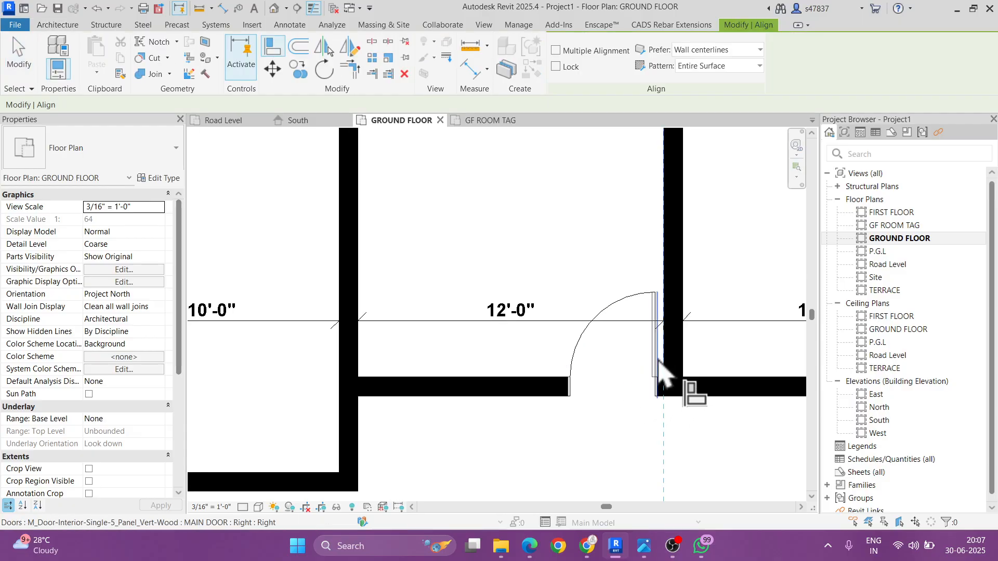
pyautogui.click(658, 393)
pyautogui.scroll(-3, 575, 407)
pyautogui.press('Escape')
pyautogui.press('Escape')
pyautogui.scroll(1, 618, 343)
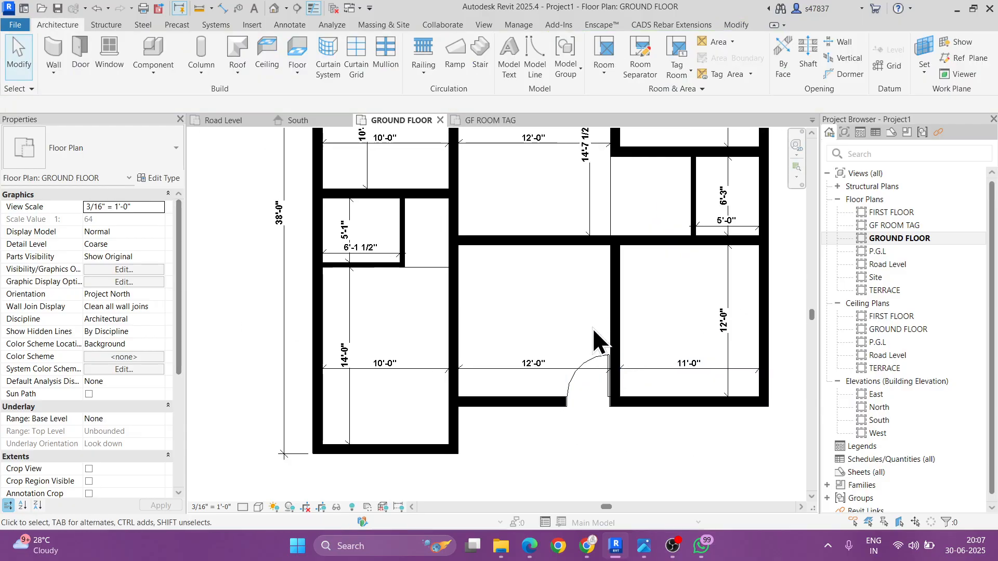
pyautogui.scroll(-1, 579, 344)
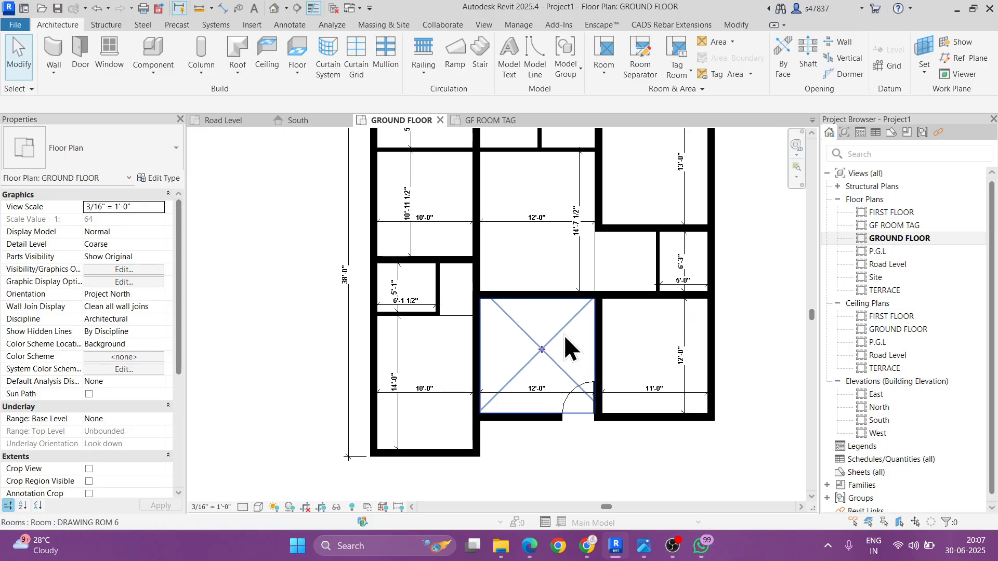
# Step: Duplicate the MAIN DOOR type as ROOM DOOR and set its rough width to 3' 3"
pyautogui.click(83, 58)
pyautogui.click(156, 177)
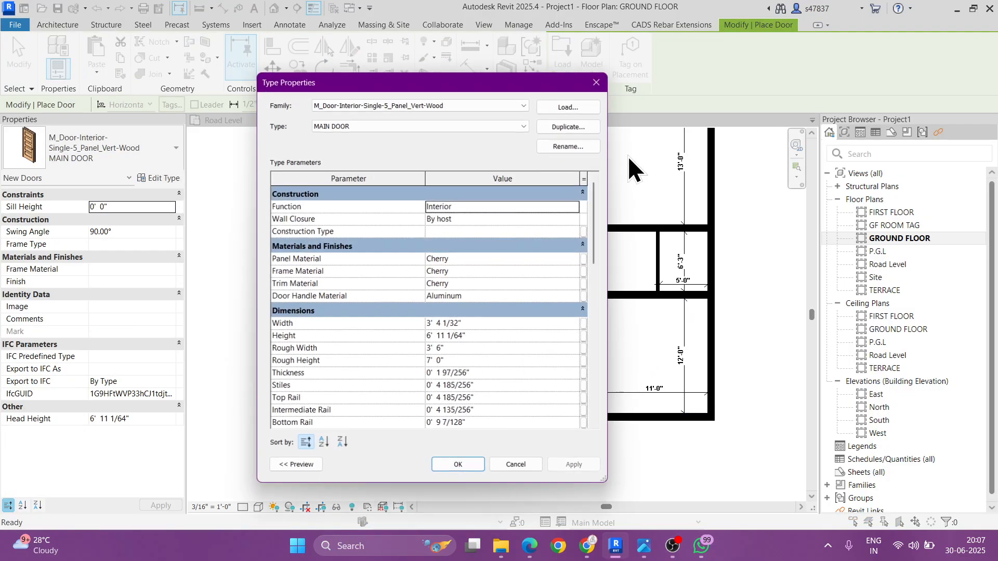
pyautogui.click(576, 128)
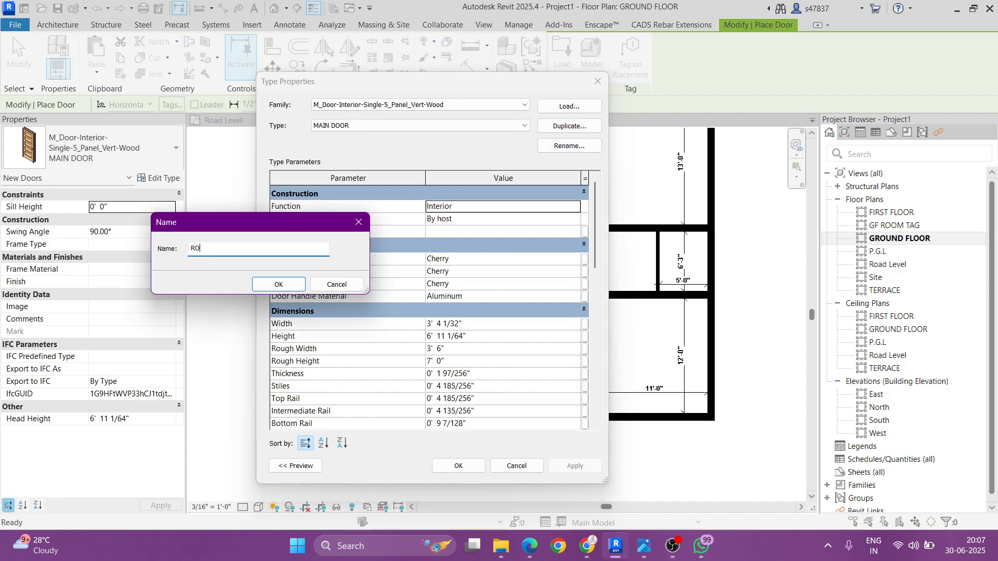
pyautogui.write('ROOM DOOR')
pyautogui.press('Return')
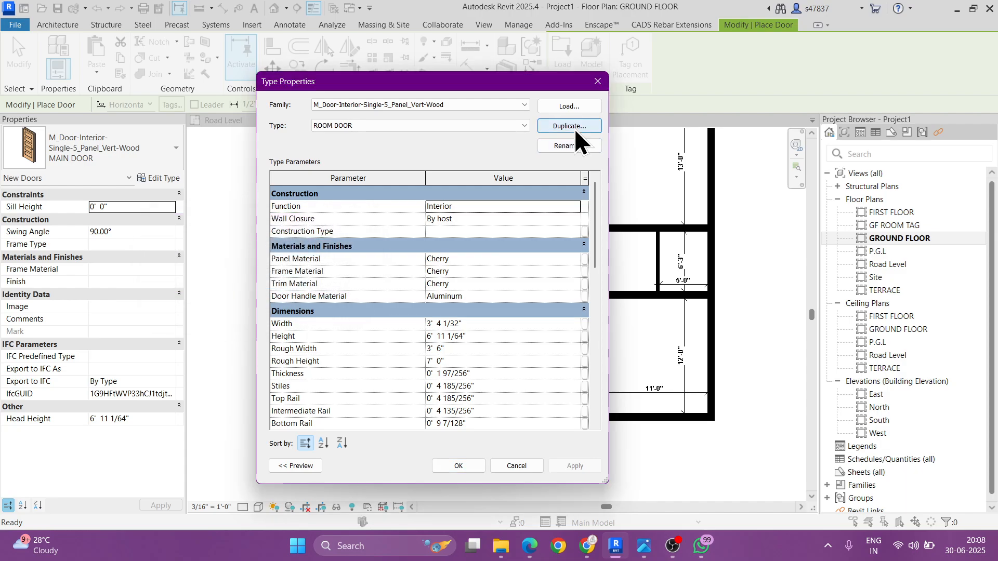
pyautogui.click(512, 347)
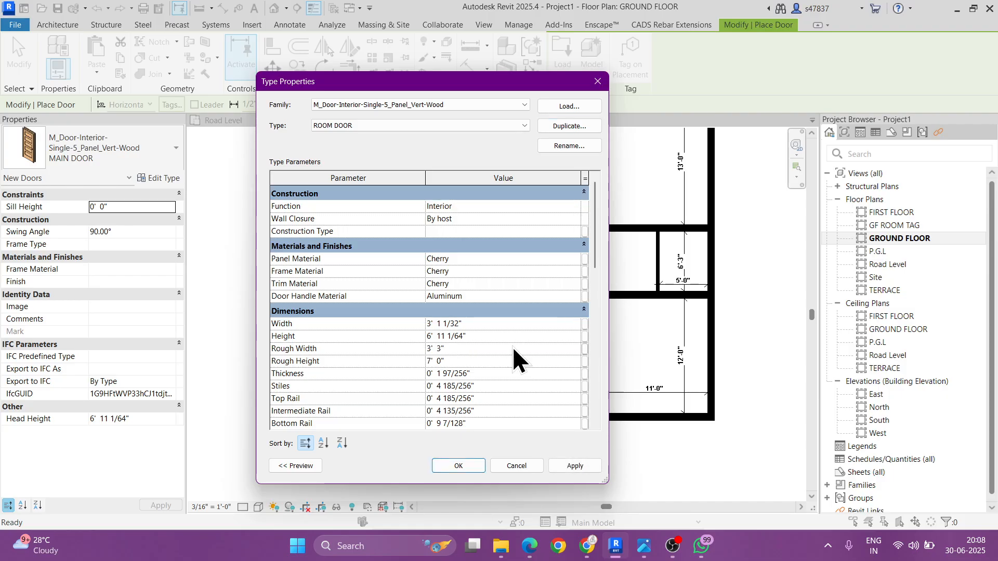
pyautogui.click(459, 466)
# Step: Try placing a ROOM DOOR in the central hall's left wall, just below the kitchen, and review its type dimensions
pyautogui.scroll(5, 457, 267)
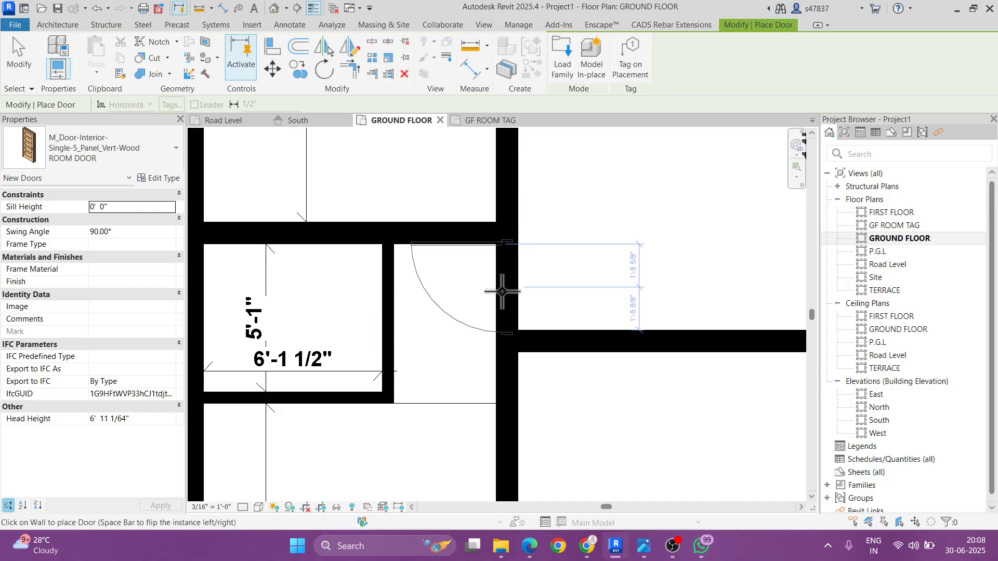
pyautogui.click(502, 292)
pyautogui.press('Escape')
pyautogui.press('Escape')
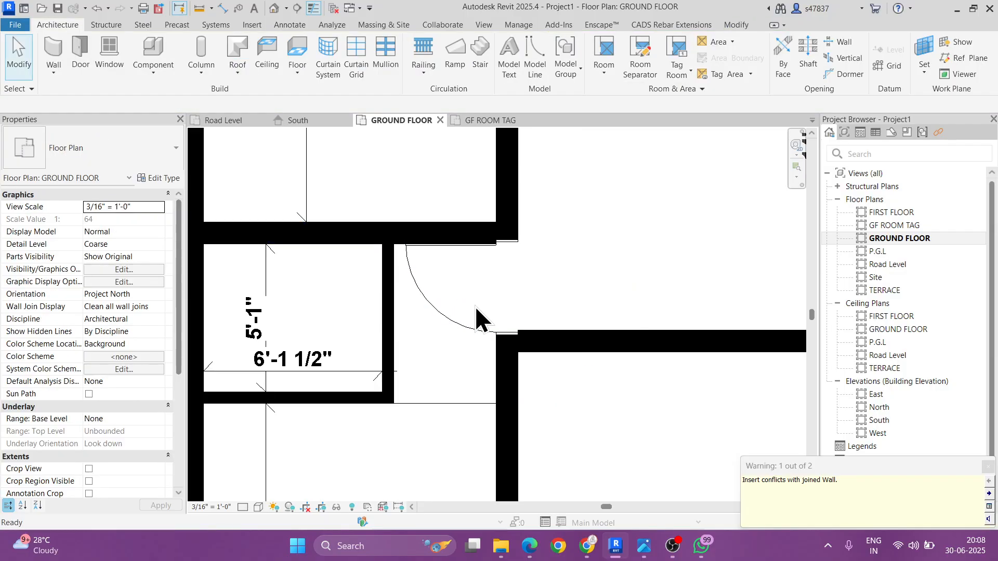
pyautogui.click(452, 336)
pyautogui.click(148, 177)
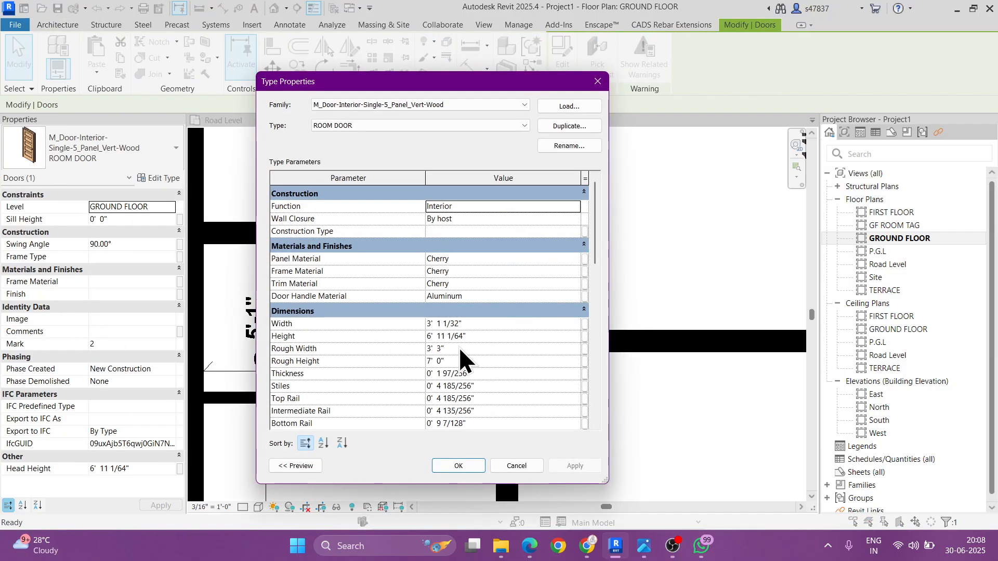
pyautogui.press('Escape')
pyautogui.press('Escape')
# Step: Check the wall spacing around the new room door and undo the door's placement
pyautogui.click(626, 347)
pyautogui.scroll(-3, 726, 348)
pyautogui.moveTo(725, 348); pyautogui.dragTo(607, 359, button='middle')
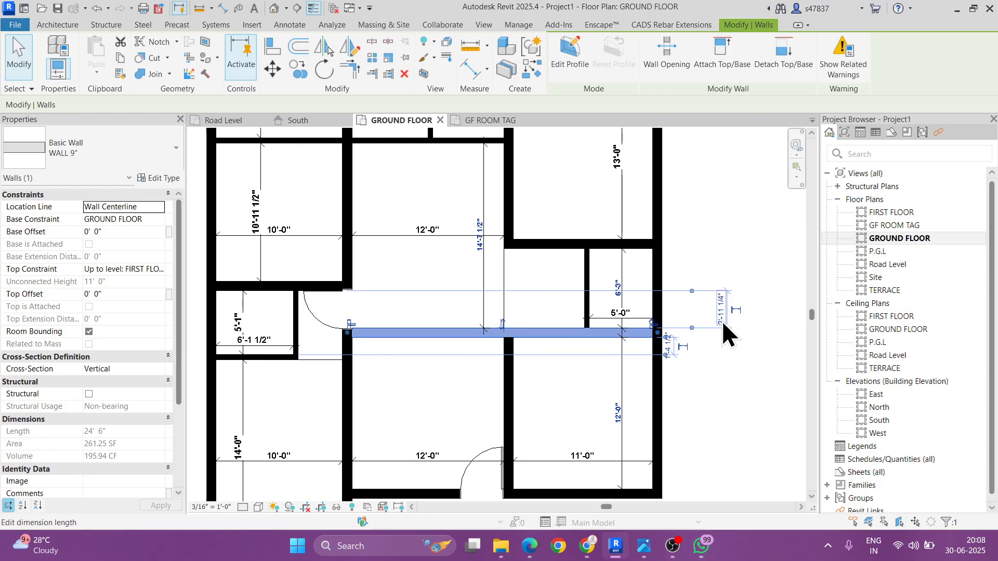
pyautogui.press('Escape')
pyautogui.moveTo(330, 285); pyautogui.dragTo(413, 351, button='middle')
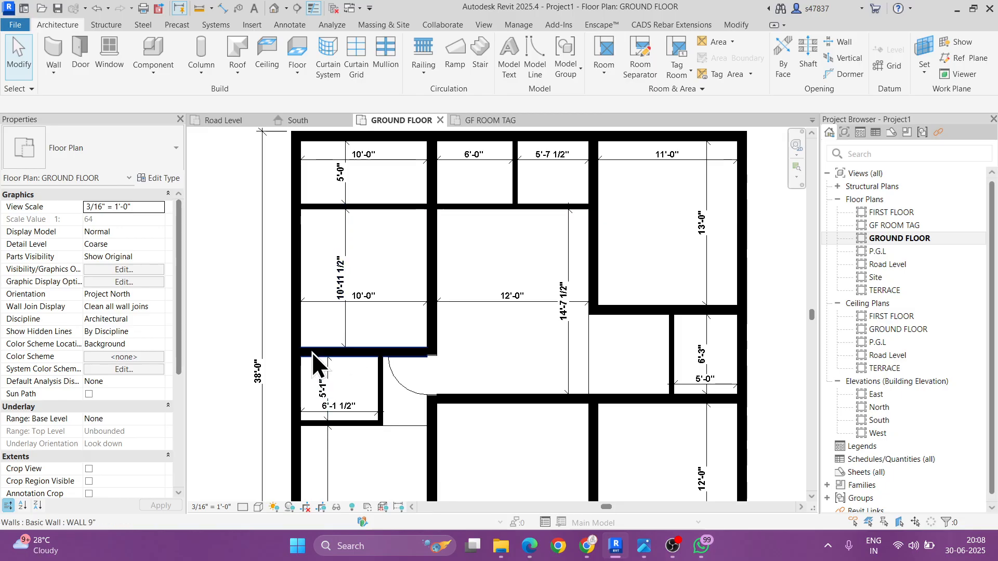
pyautogui.click(312, 352)
pyautogui.press('Escape')
pyautogui.scroll(4, 422, 360)
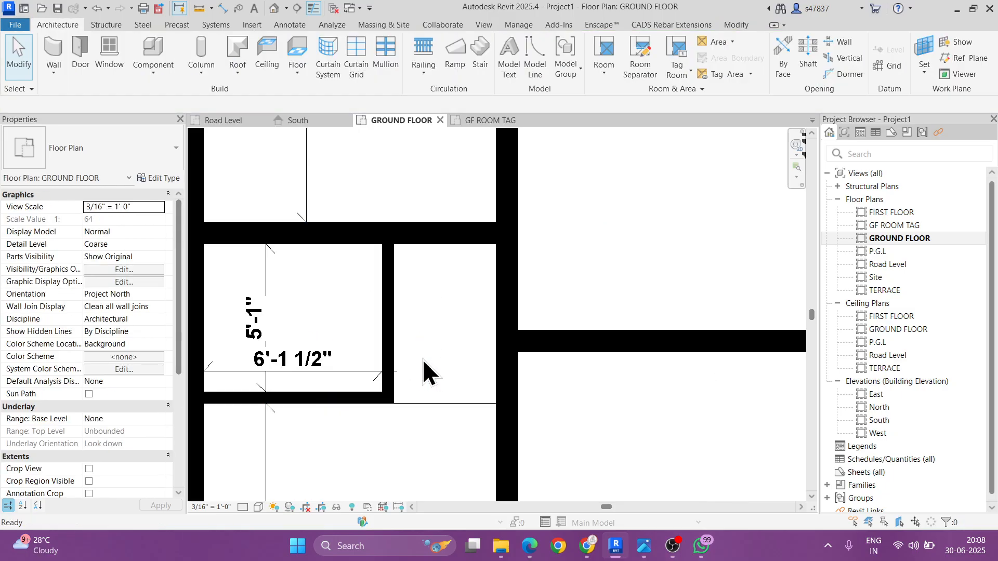
# Step: Move the kitchen's bottom wall to set the kitchen's vertical clear dimension to 10'
pyautogui.scroll(-2, 437, 288)
pyautogui.click(438, 263)
pyautogui.moveTo(474, 278); pyautogui.dragTo(456, 342, button='middle')
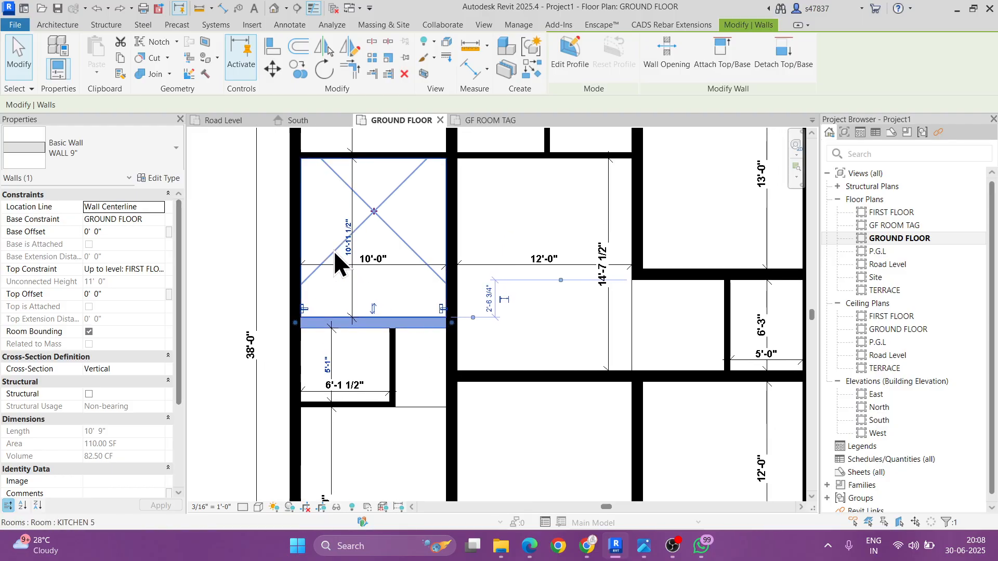
pyautogui.click(349, 240)
pyautogui.write('10')
pyautogui.press('Return')
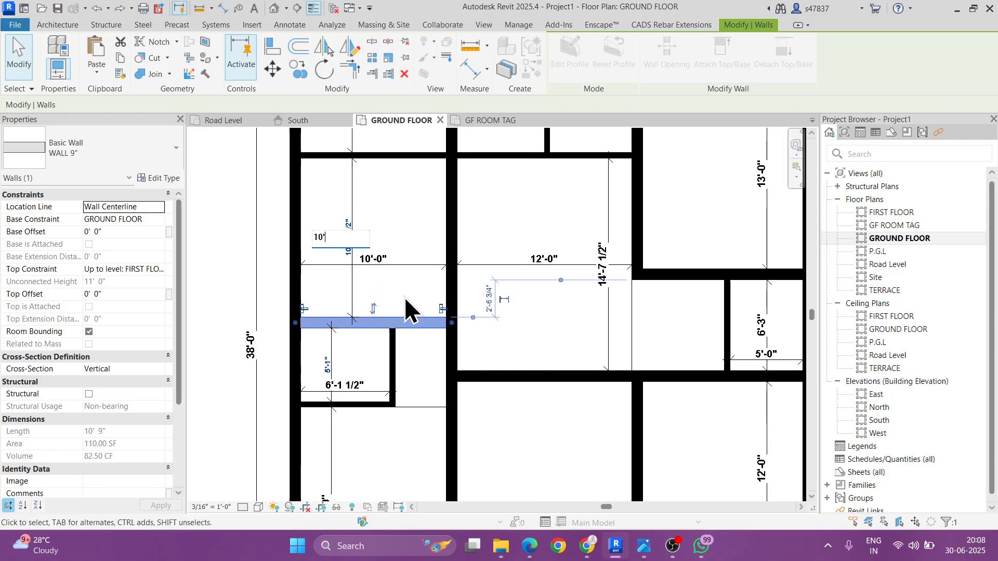
pyautogui.press('Escape')
pyautogui.click(348, 404)
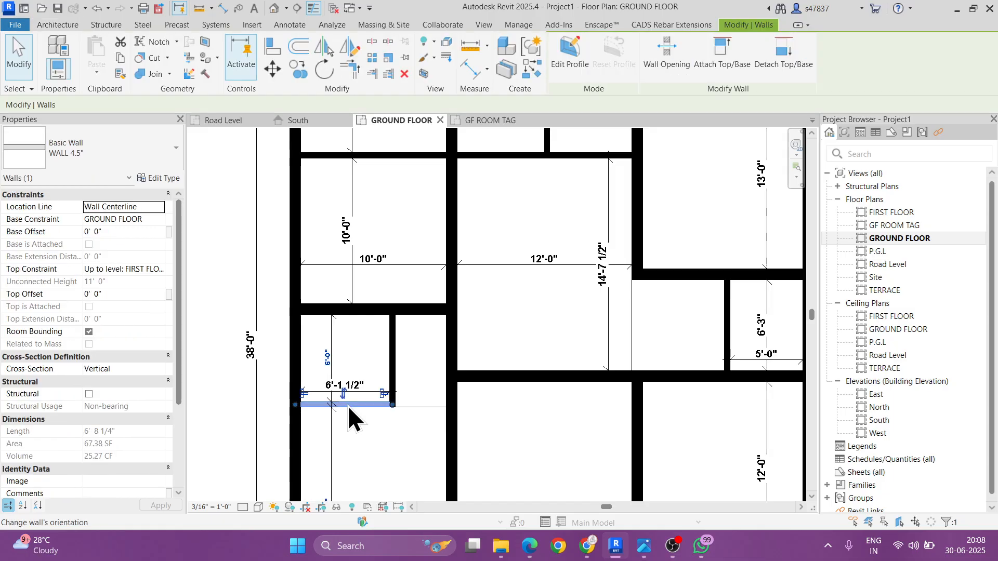
pyautogui.press('Escape')
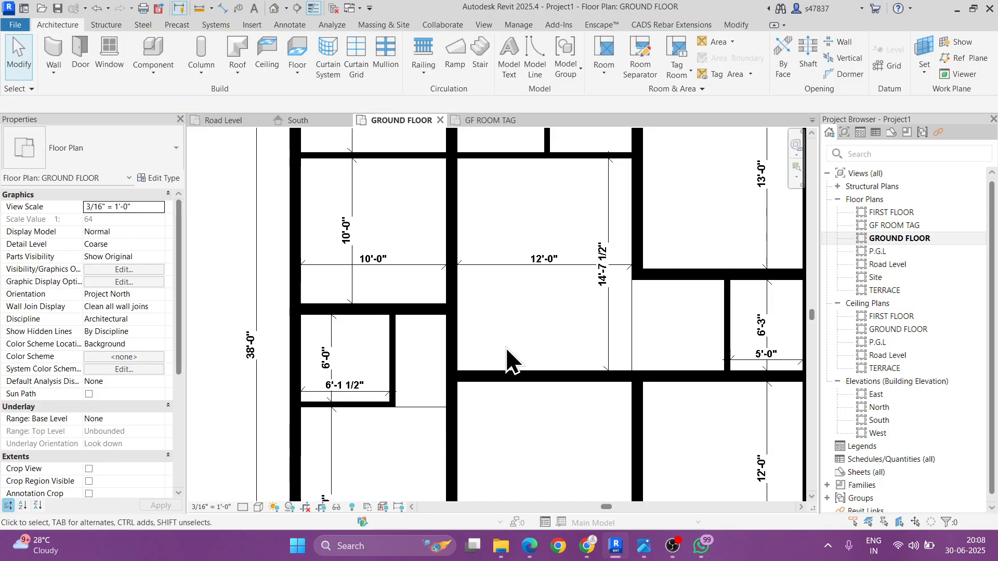
# Step: Place a ROOM DOOR in the central hall's left wall, just below the kitchen, swinging toward the small room beside it
pyautogui.press('d')
pyautogui.press('r')
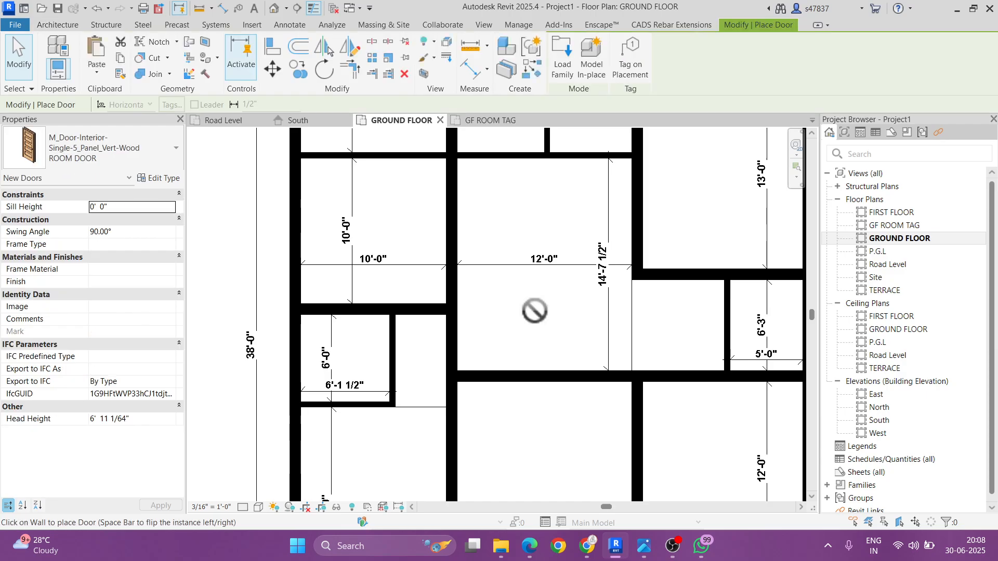
pyautogui.click(448, 341)
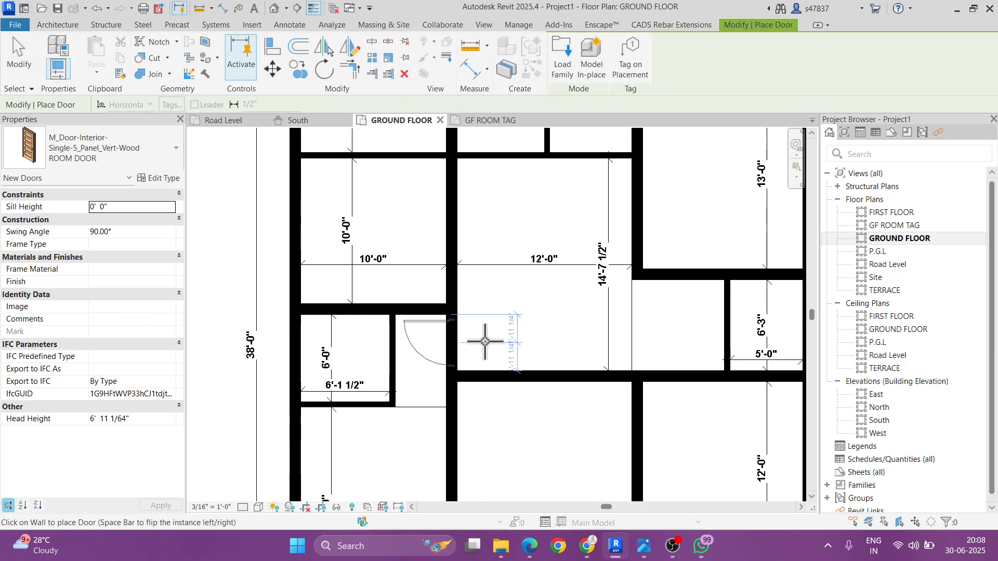
# Step: Place ROOM DOORs in the passage's upper and lower walls near their left ends, swinging into the two 11'-0" wide rooms
pyautogui.scroll(-3, 568, 334)
pyautogui.scroll(4, 543, 322)
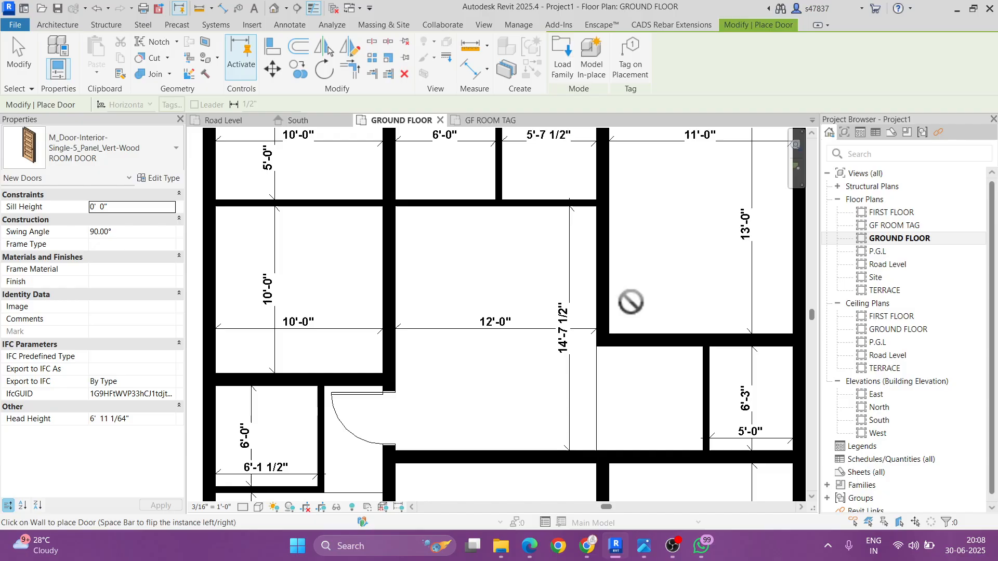
pyautogui.click(637, 337)
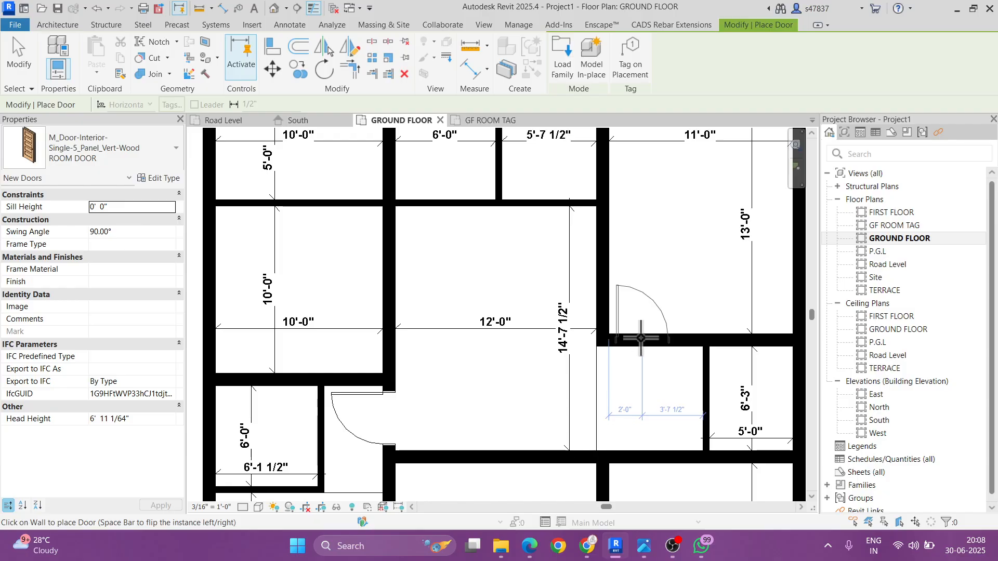
pyautogui.moveTo(635, 366); pyautogui.dragTo(634, 263, button='middle')
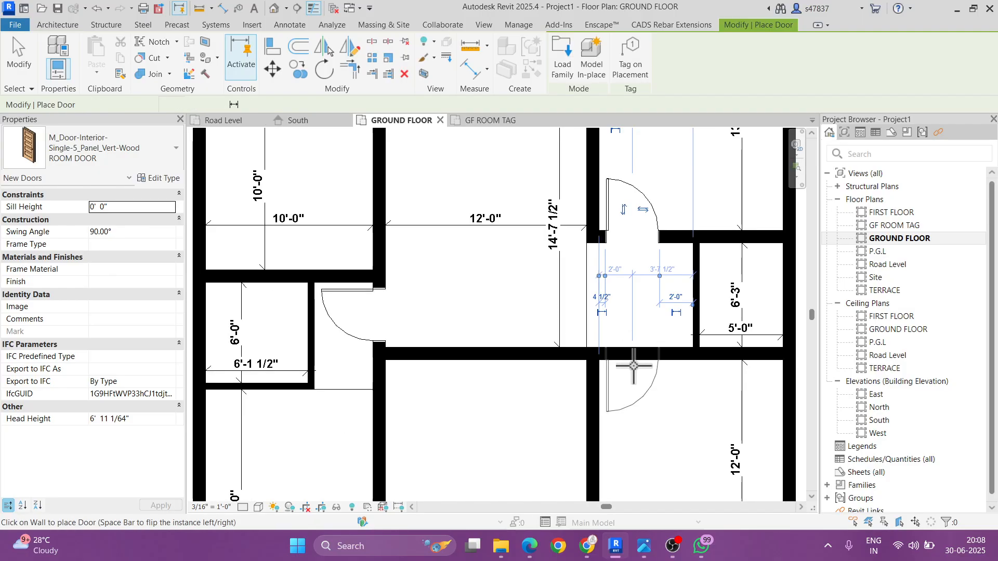
pyautogui.click(633, 354)
pyautogui.scroll(-2, 497, 345)
pyautogui.scroll(1, 466, 330)
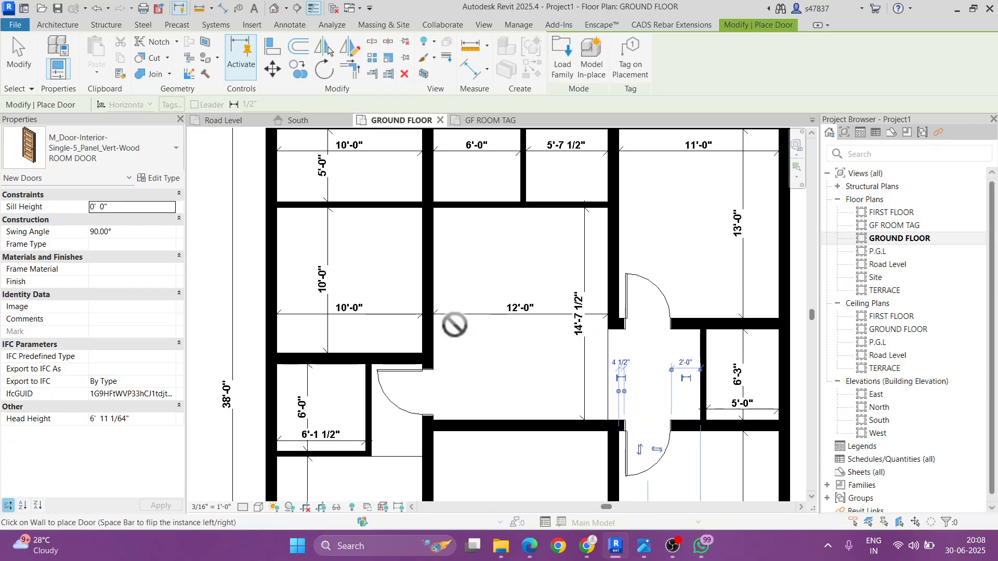
pyautogui.moveTo(465, 275); pyautogui.dragTo(469, 302, button='middle')
pyautogui.scroll(-2, 469, 301)
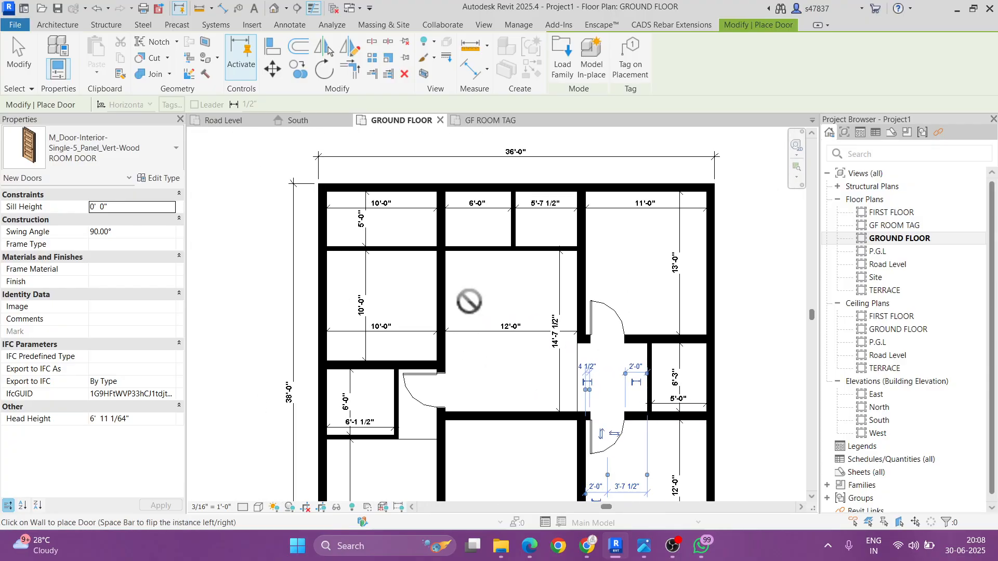
pyautogui.moveTo(553, 328); pyautogui.dragTo(539, 234, button='middle')
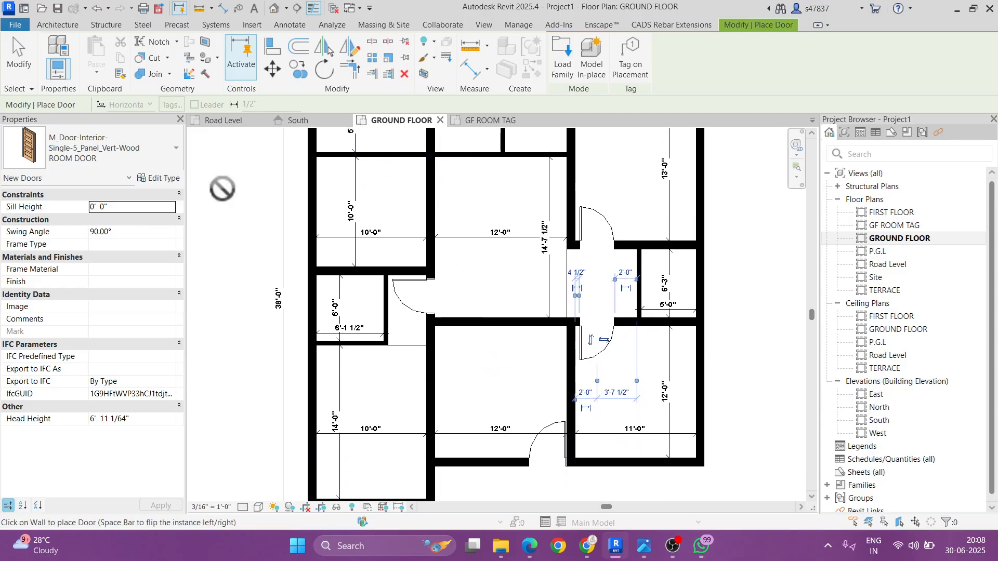
# Step: Duplicate the ROOM DOOR type as UTILITY DOOR and set its rough width to 2' 6"
pyautogui.click(156, 178)
pyautogui.click(572, 126)
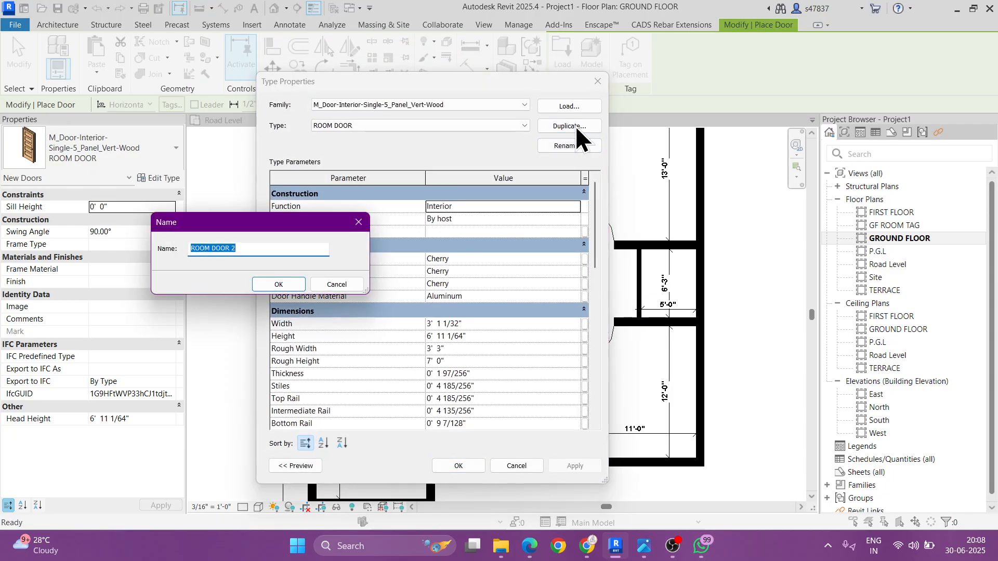
pyautogui.write('UTILITY')
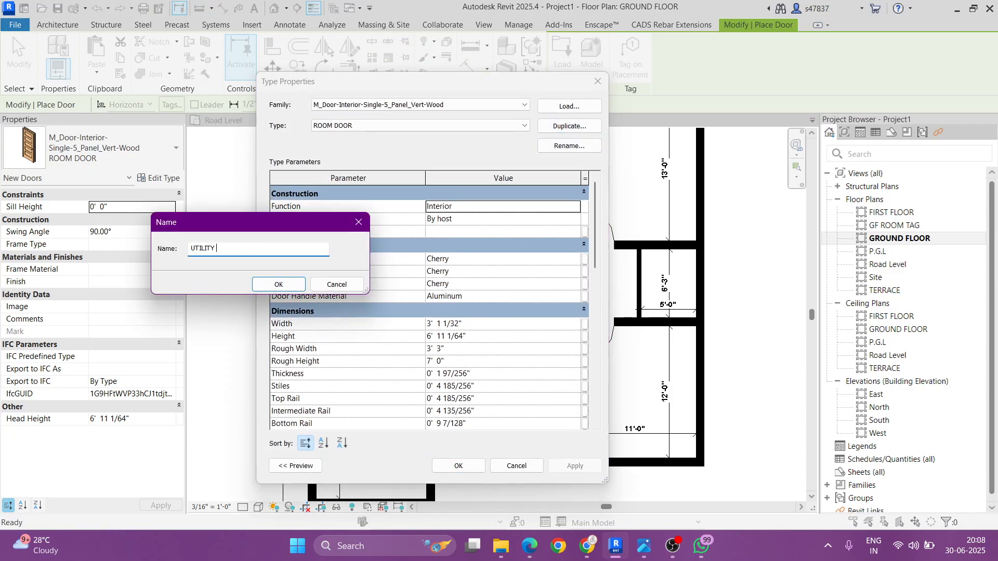
pyautogui.write(' DOOR')
pyautogui.press('Return')
pyautogui.click(482, 350)
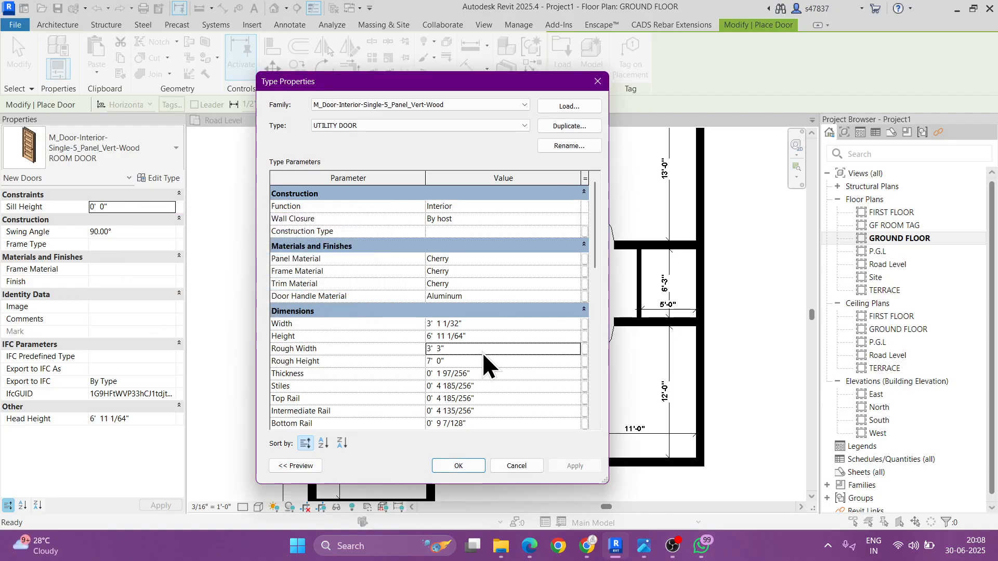
pyautogui.write('2\'6"')
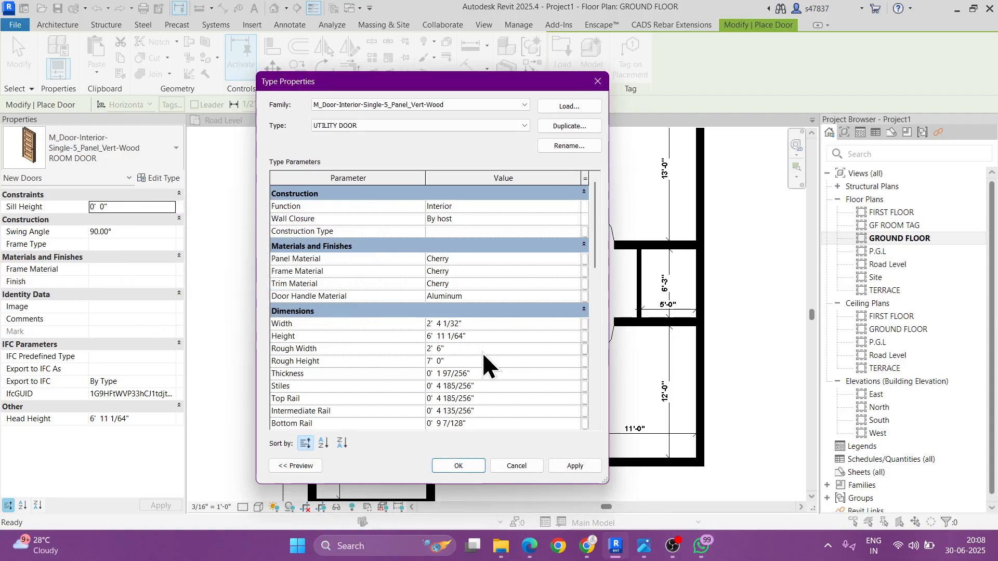
pyautogui.click(457, 464)
# Step: Place UTILITY DOORs near the upper ends of the 5'-0" room's left wall and the wall between the 6'-0" and 5'-7 1/2" rooms
pyautogui.scroll(4, 623, 319)
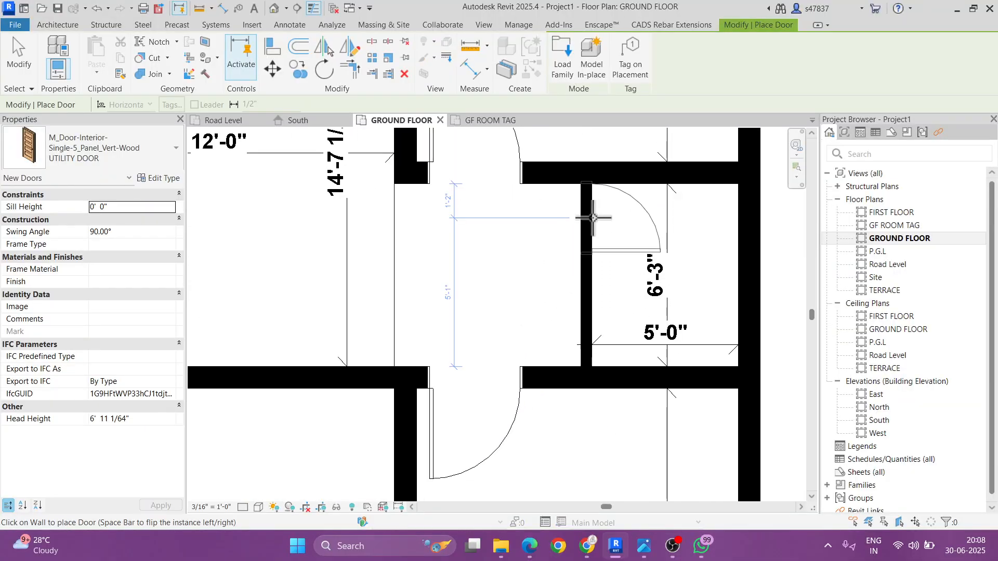
pyautogui.scroll(-3, 583, 285)
pyautogui.moveTo(583, 285); pyautogui.dragTo(606, 401, button='middle')
pyautogui.scroll(2, 486, 239)
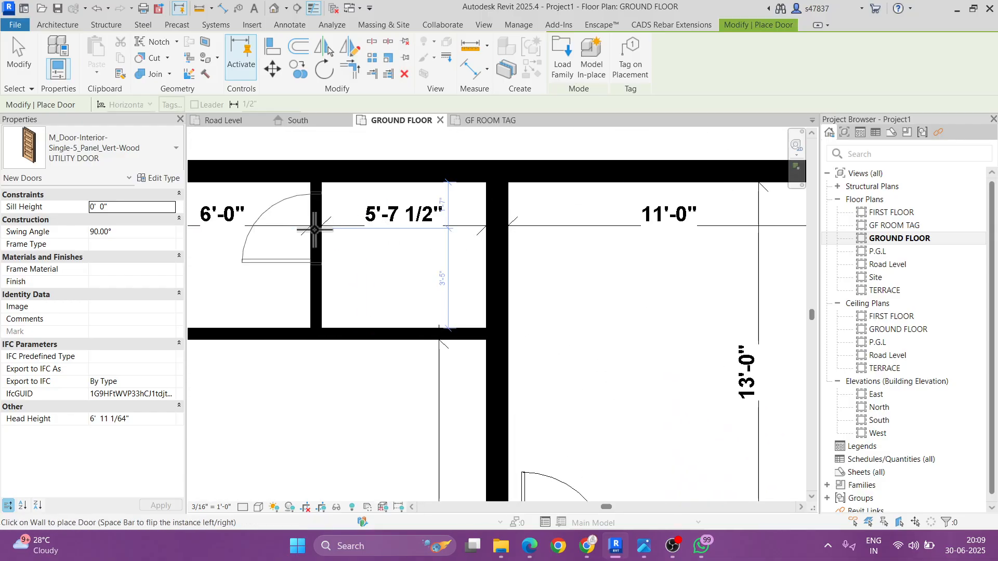
pyautogui.moveTo(312, 227); pyautogui.dragTo(676, 256, button='middle')
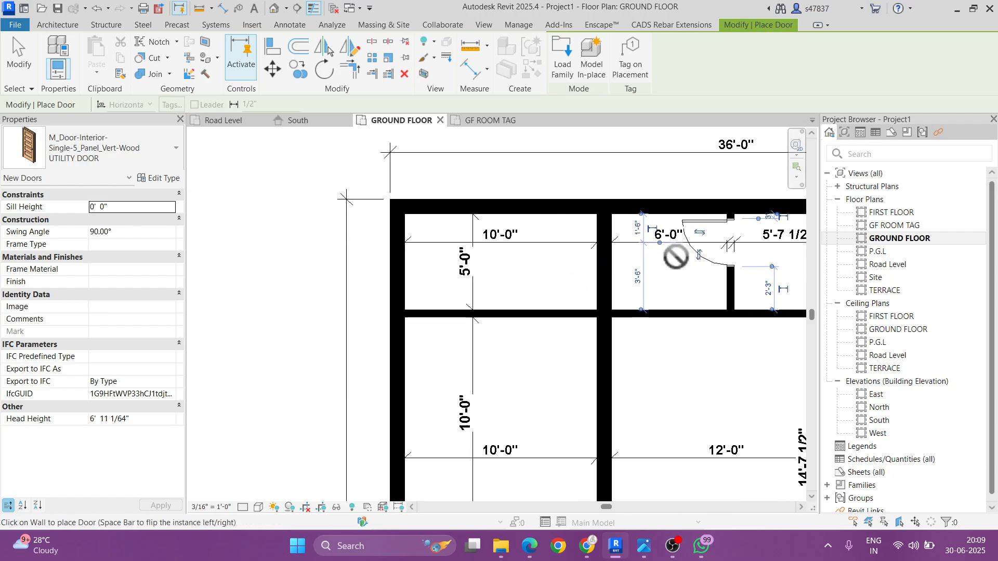
# Step: Place a UTILITY DOOR near the lower end of the 6'-1 1/2" room's right wall, swinging inward, and finish door placement
pyautogui.scroll(-3, 676, 256)
pyautogui.scroll(3, 508, 389)
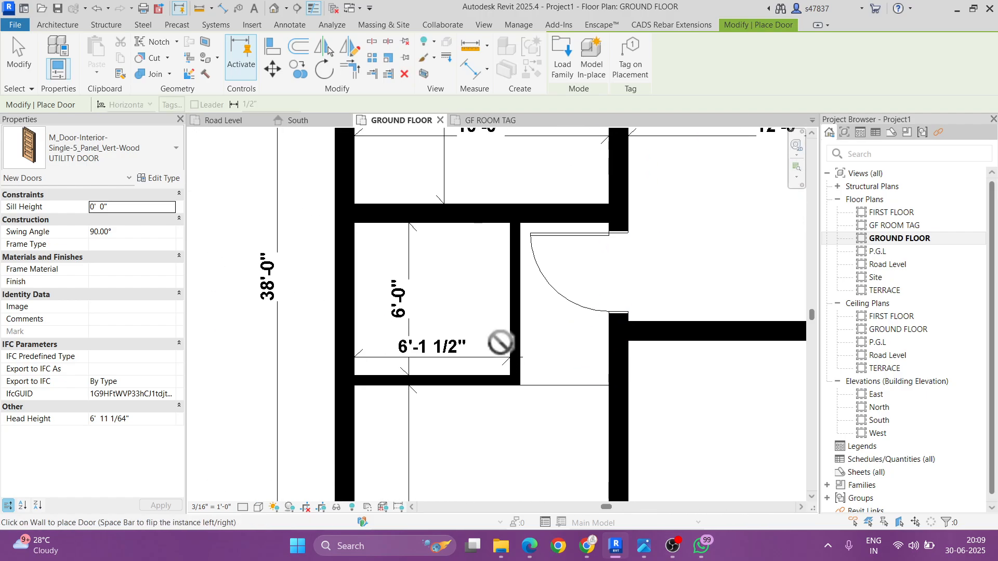
pyautogui.scroll(1, 493, 380)
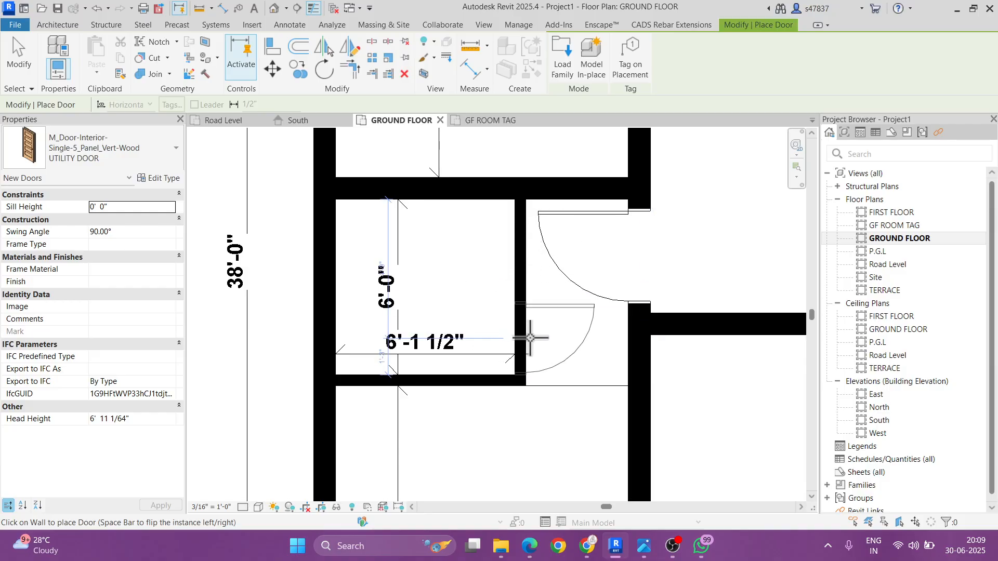
pyautogui.scroll(-3, 556, 330)
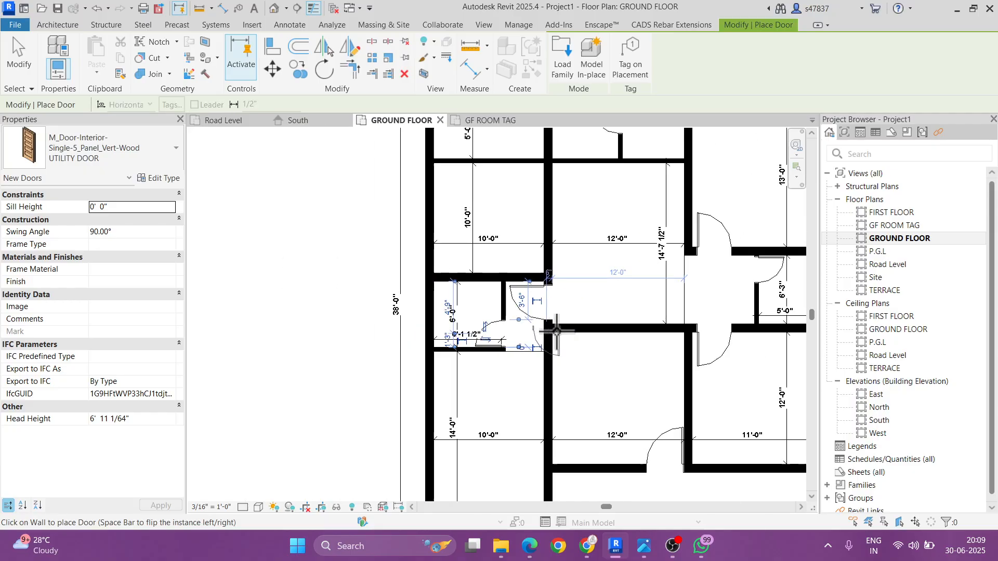
pyautogui.scroll(1, 541, 296)
pyautogui.scroll(-2, 563, 297)
pyautogui.scroll(1, 601, 349)
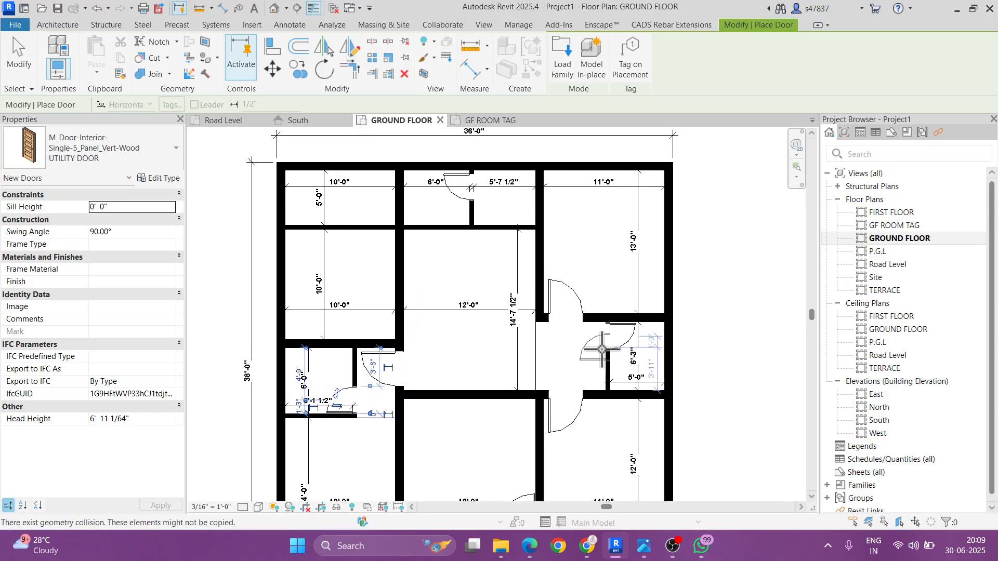
pyautogui.moveTo(601, 349); pyautogui.dragTo(602, 312, button='middle')
pyautogui.press('Escape')
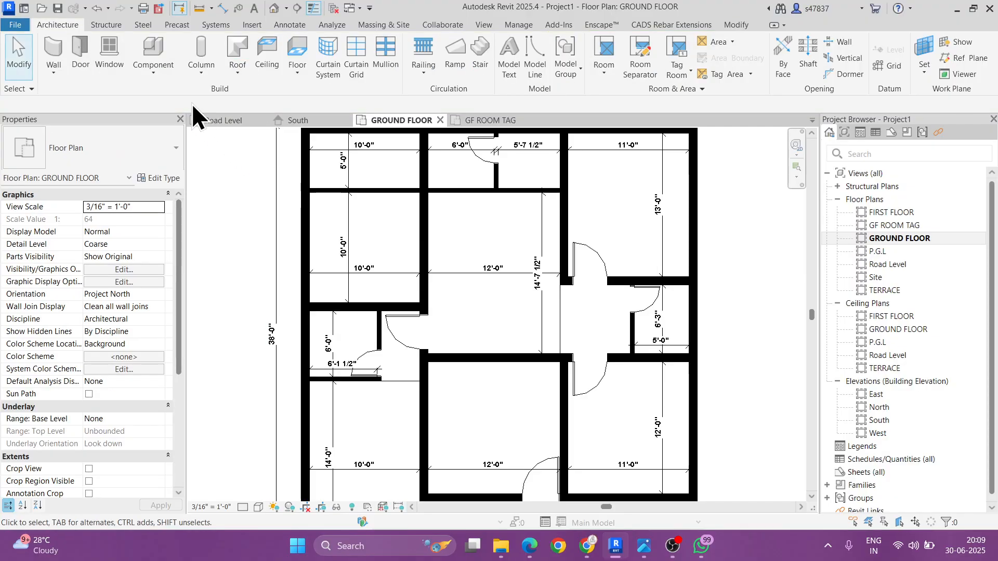
# Step: Load the M_Door-Opening.rfa family from the Doors library folder for door placement
pyautogui.click(79, 58)
pyautogui.click(584, 68)
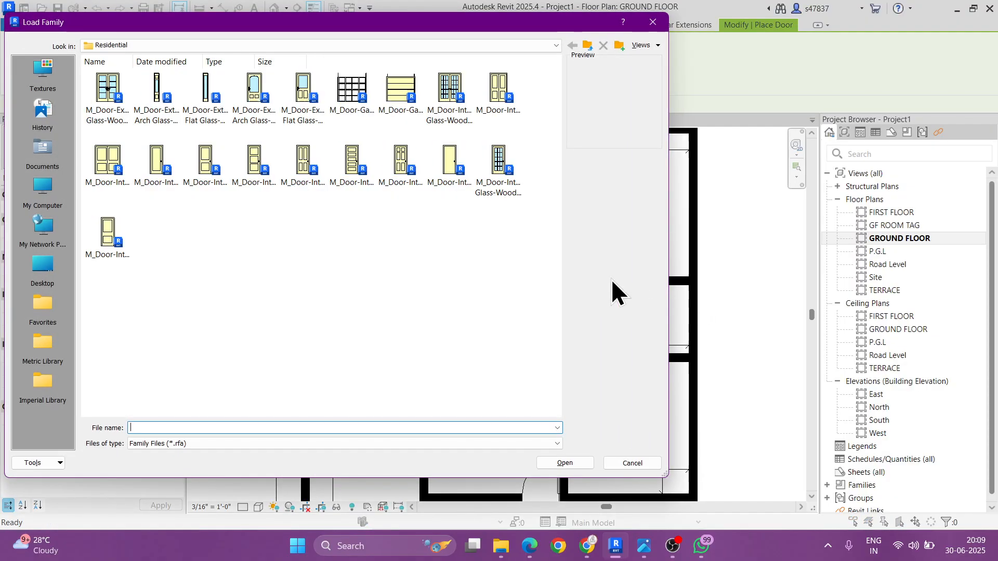
pyautogui.click(586, 45)
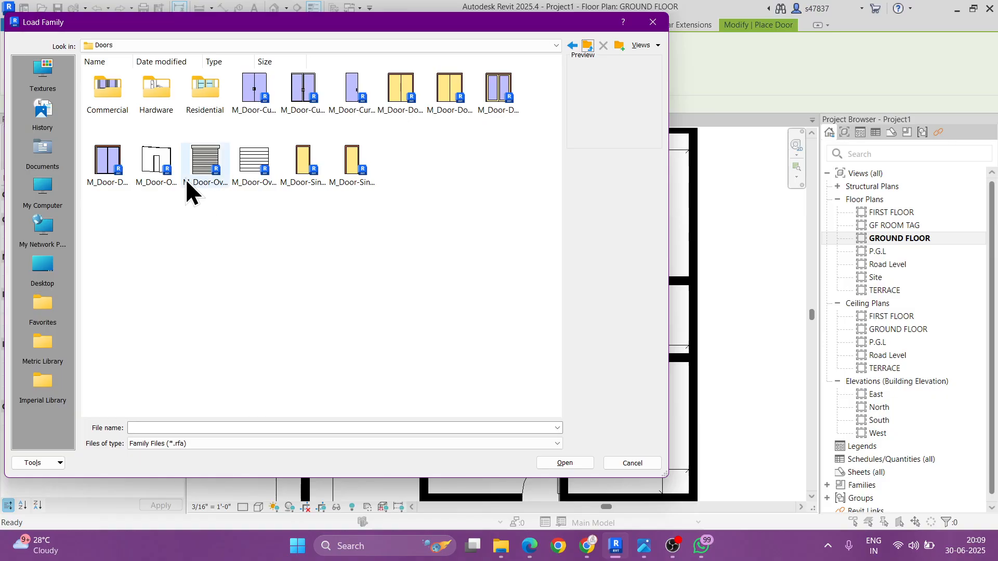
pyautogui.click(156, 163)
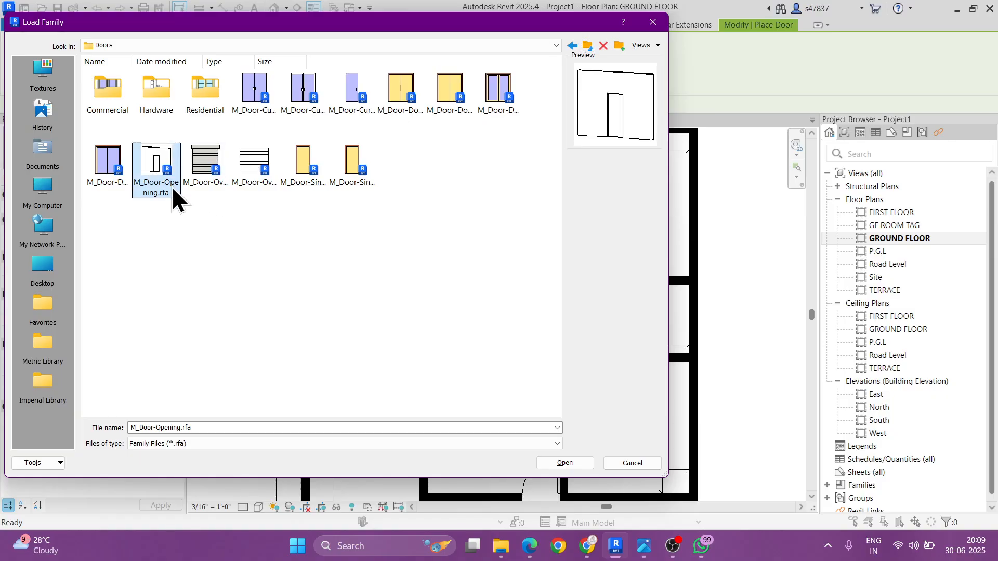
pyautogui.click(566, 462)
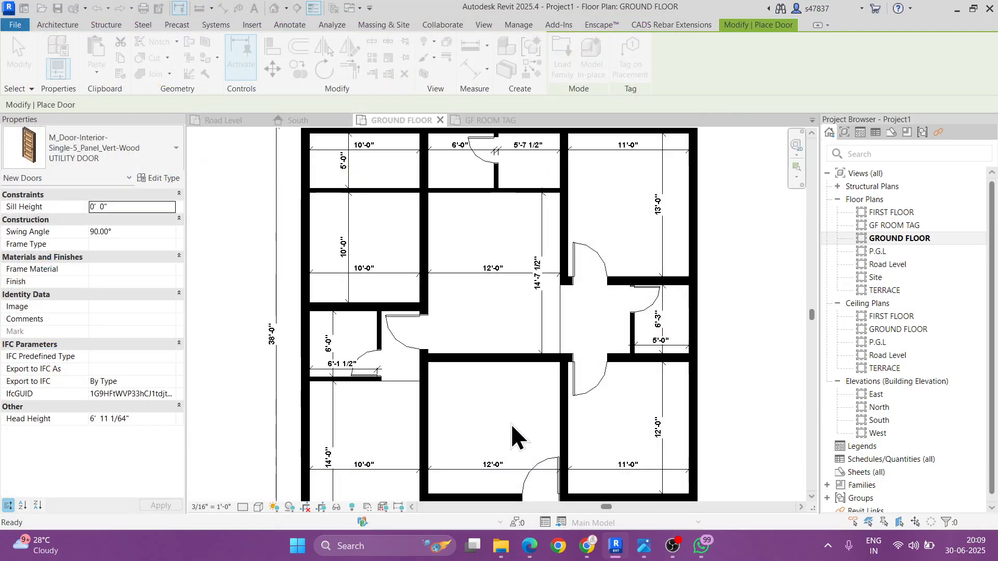
# Step: Rename the opening type as OPENNING 5'X7' and set its rough width to 5' and rough height to 7'
pyautogui.click(155, 177)
pyautogui.click(577, 148)
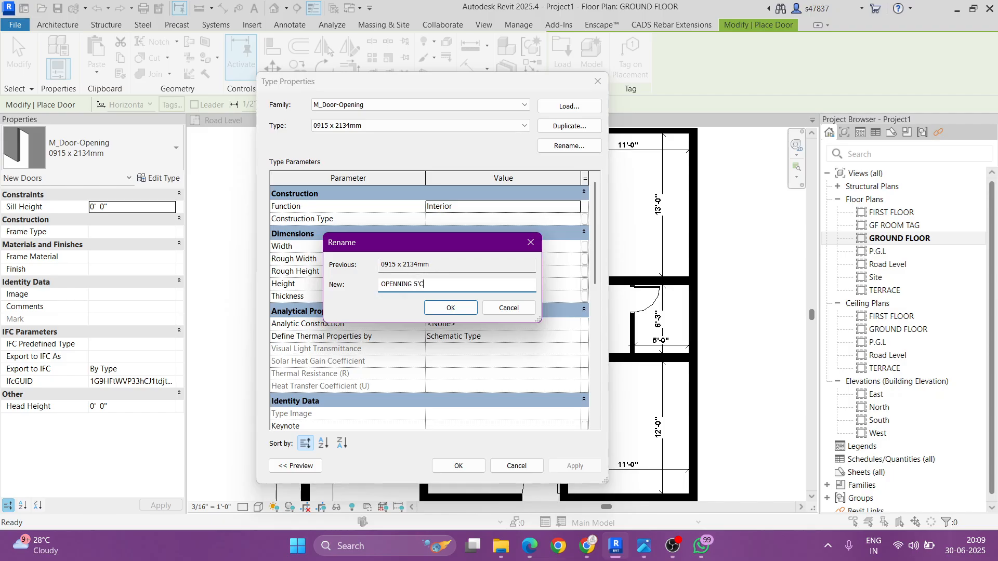
pyautogui.write("OPENNING 5'X7'")
pyautogui.press('Return')
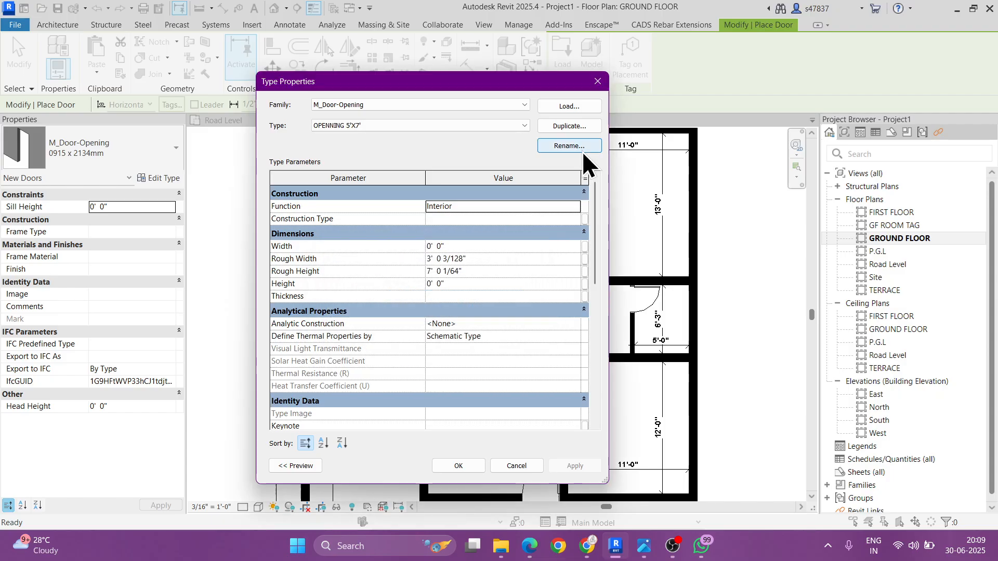
pyautogui.click(483, 260)
pyautogui.write('5')
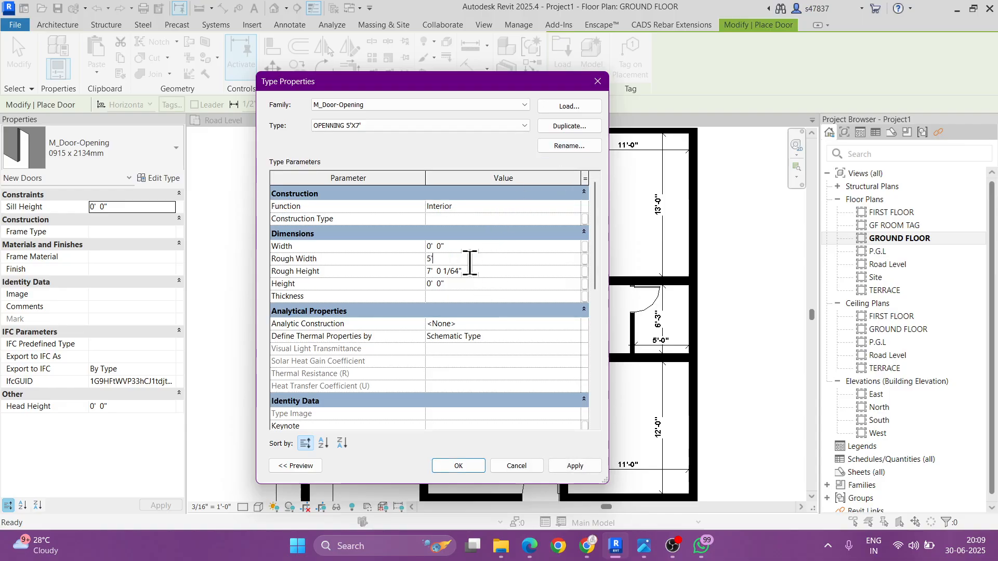
pyautogui.click(484, 272)
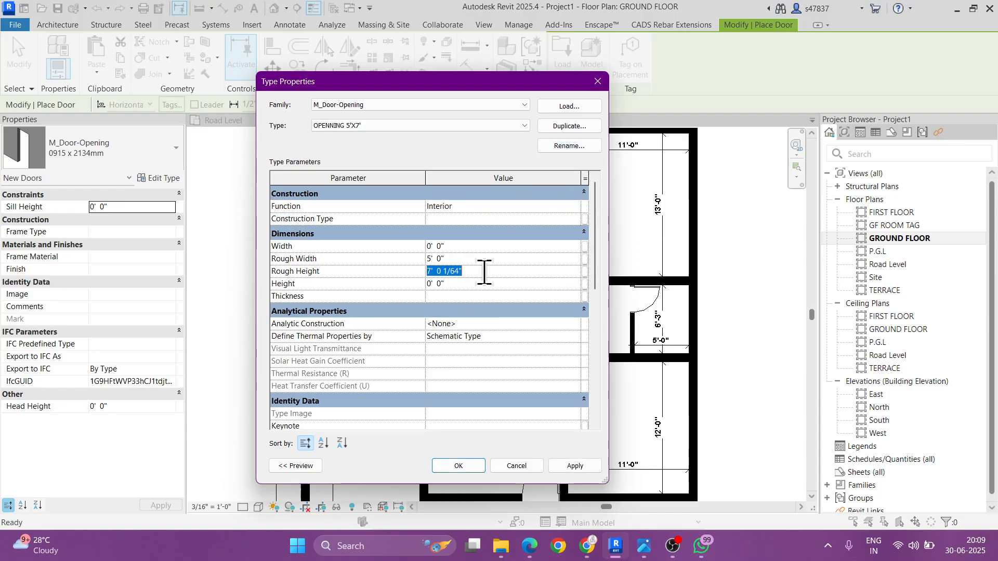
pyautogui.click(459, 466)
# Step: Place the 5'X7' opening in the wall between the kitchen and the 5'-0" deep room, aligning its right end with the adjoining wall face
pyautogui.click(385, 193)
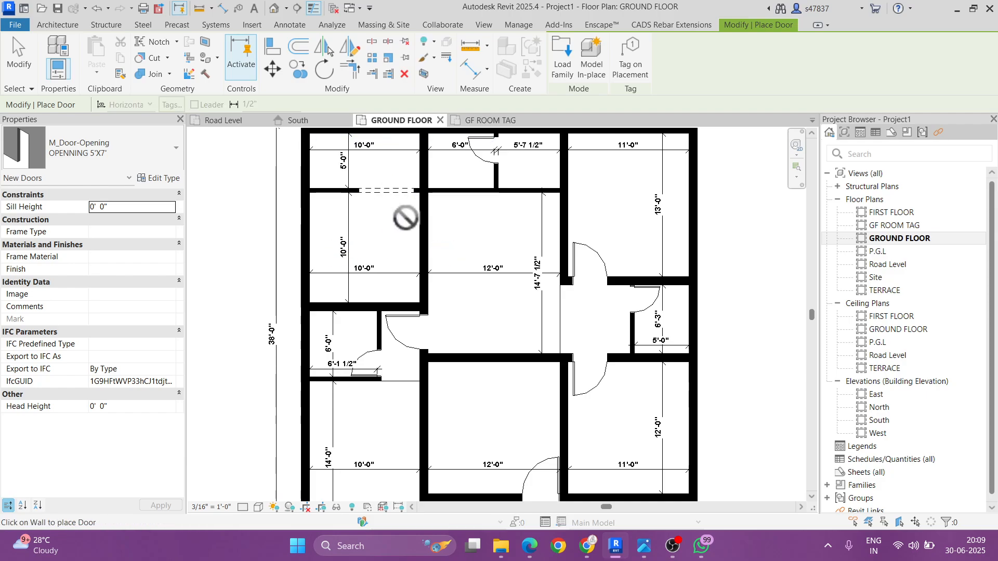
pyautogui.press('Escape')
pyautogui.scroll(3, 400, 186)
pyautogui.press('a')
pyautogui.press('l')
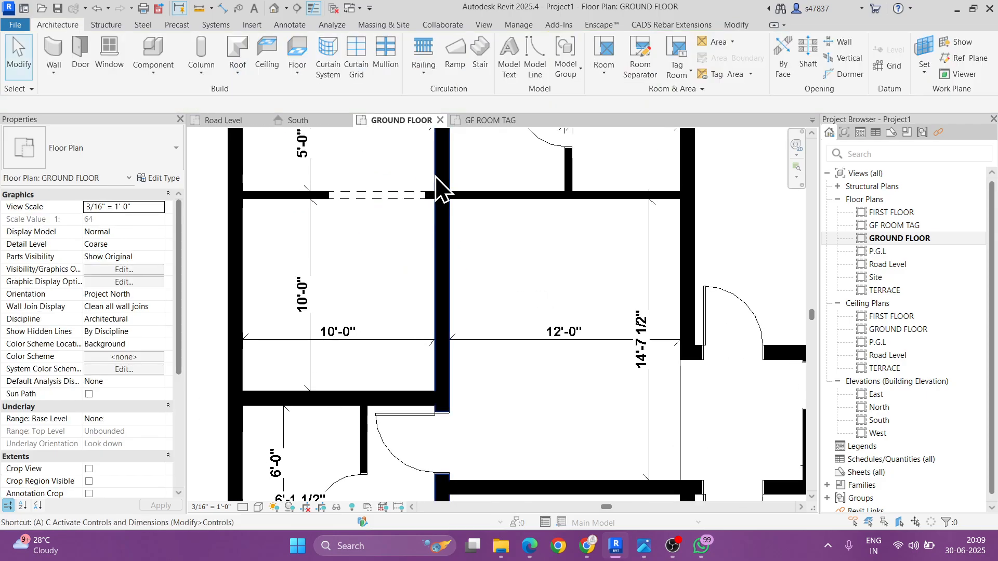
pyautogui.click(435, 196)
pyautogui.scroll(-5, 452, 261)
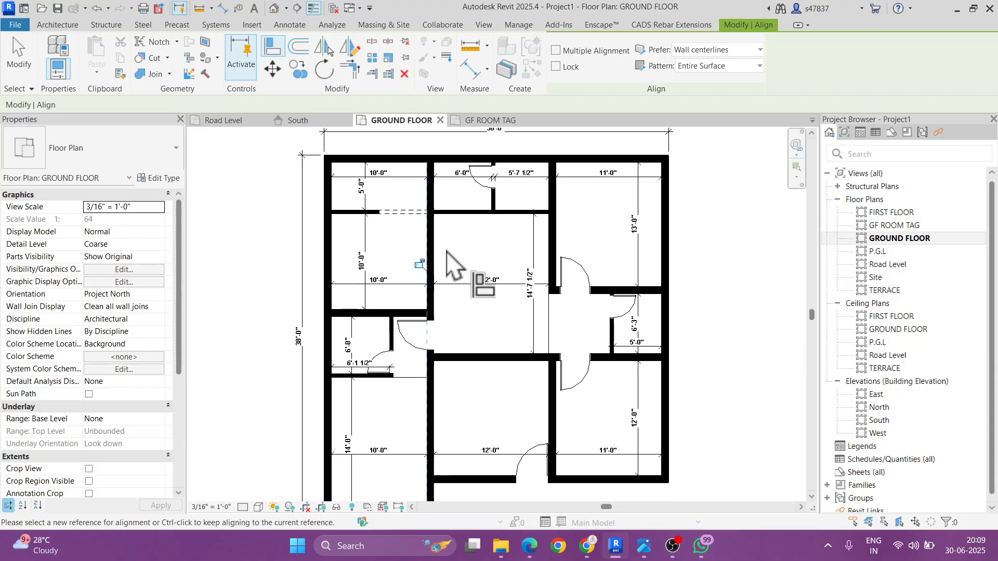
pyautogui.press('Escape')
pyautogui.press('Escape')
# Step: Rename the opening type as OPENNING 2'6"X7' and set its rough width to 2' 6"
pyautogui.moveTo(539, 247); pyautogui.dragTo(529, 214, button='middle')
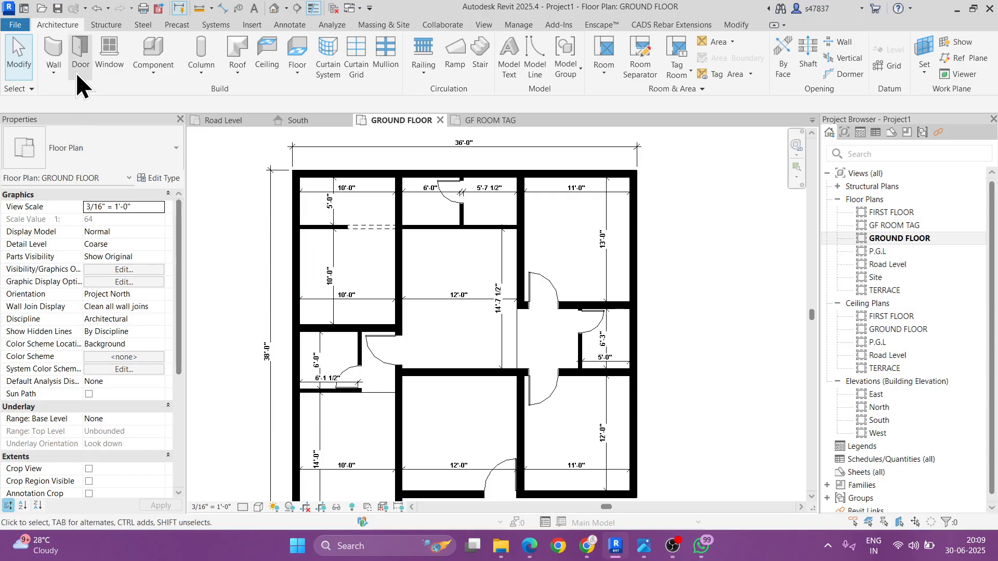
pyautogui.click(78, 55)
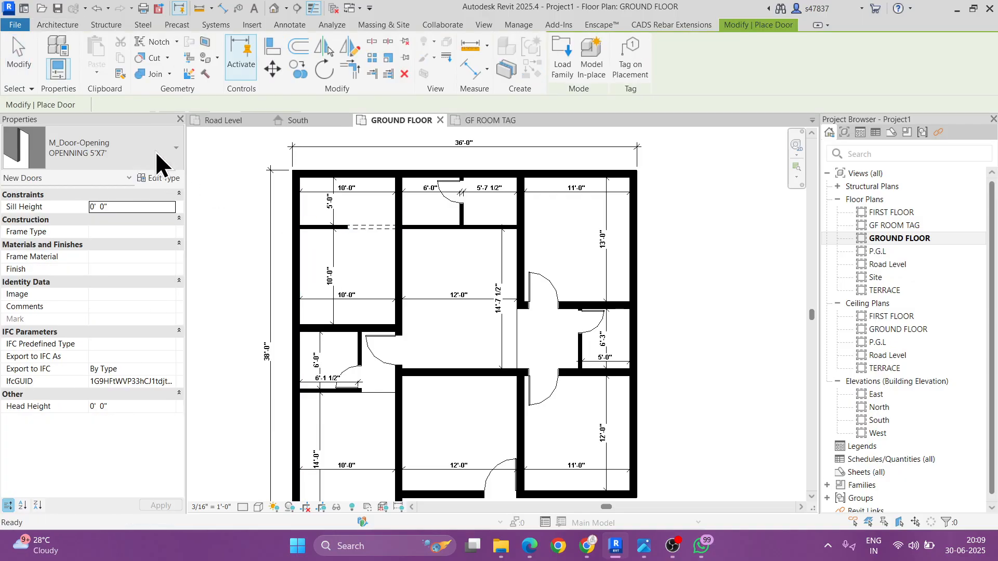
pyautogui.click(156, 180)
pyautogui.click(567, 148)
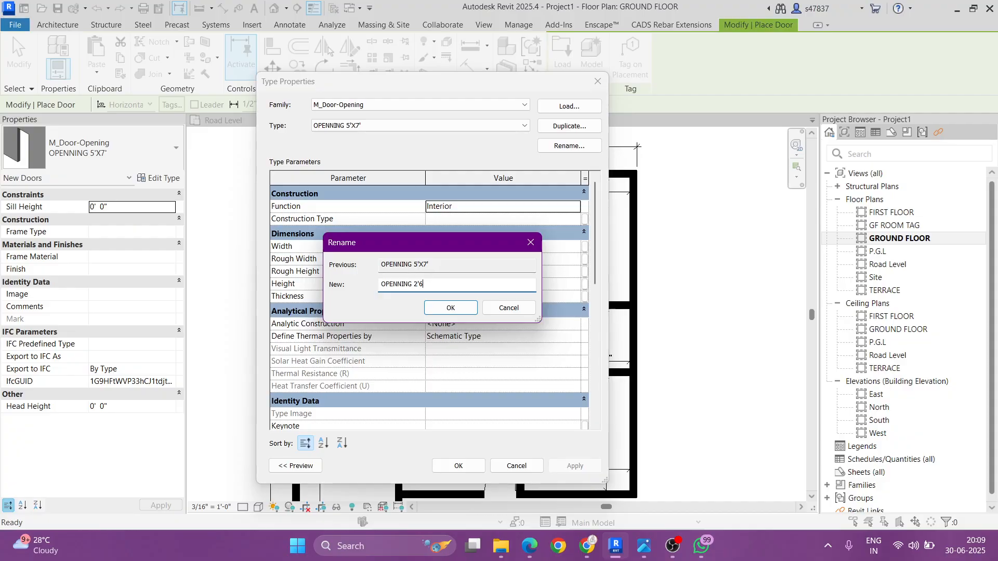
pyautogui.write("'")
pyautogui.press('Return')
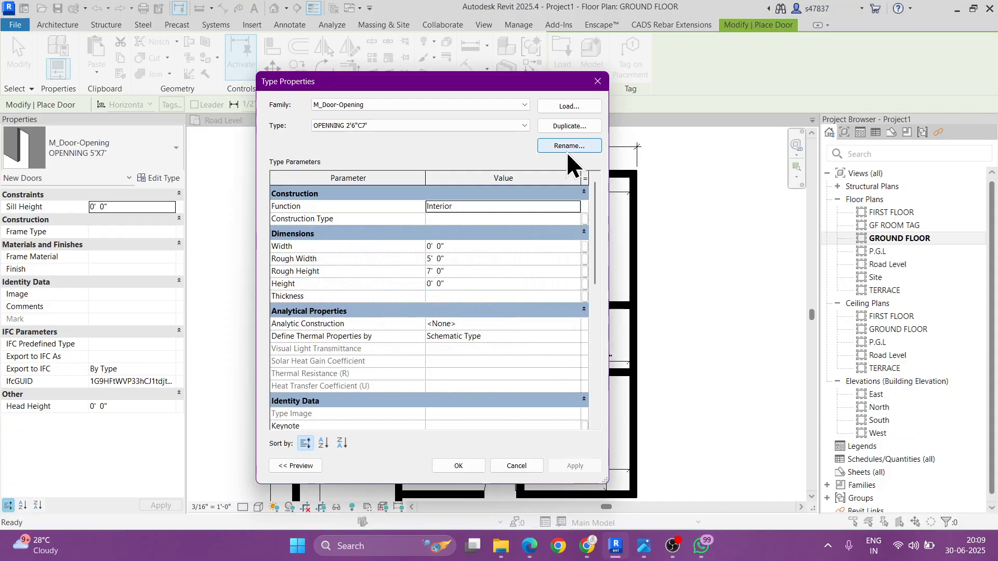
pyautogui.click(566, 151)
pyautogui.click(429, 285)
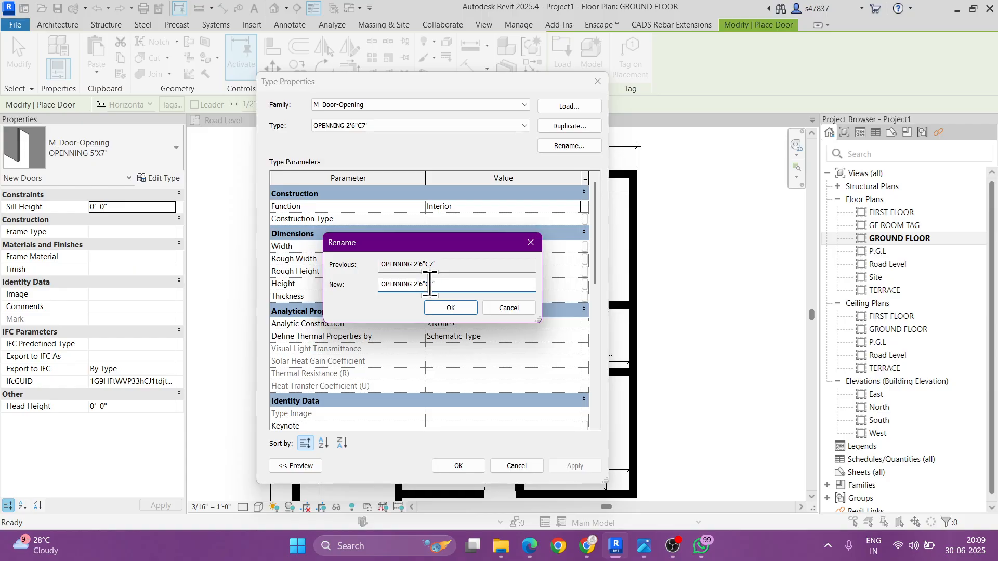
pyautogui.click(440, 310)
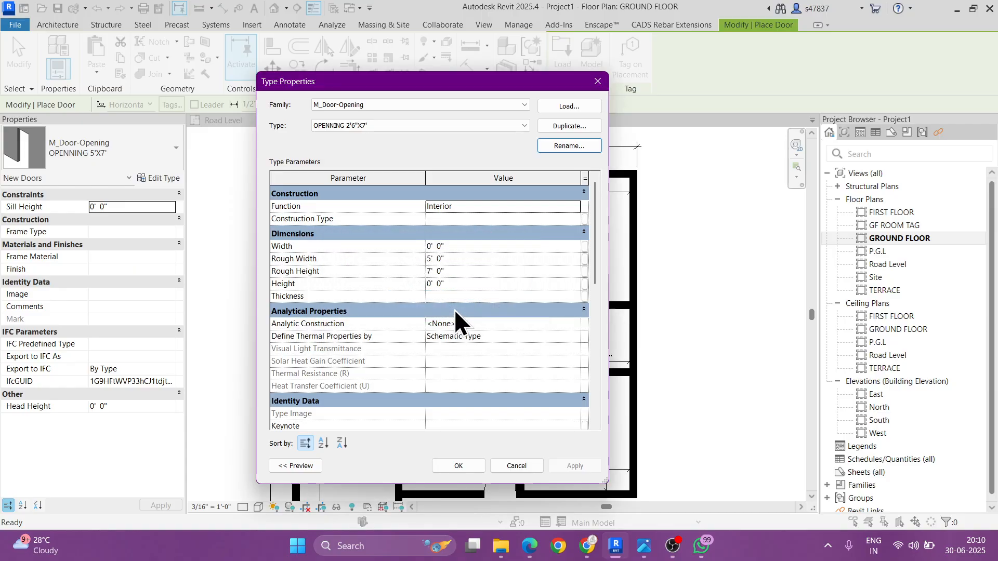
pyautogui.click(468, 258)
pyautogui.write('2\'6"')
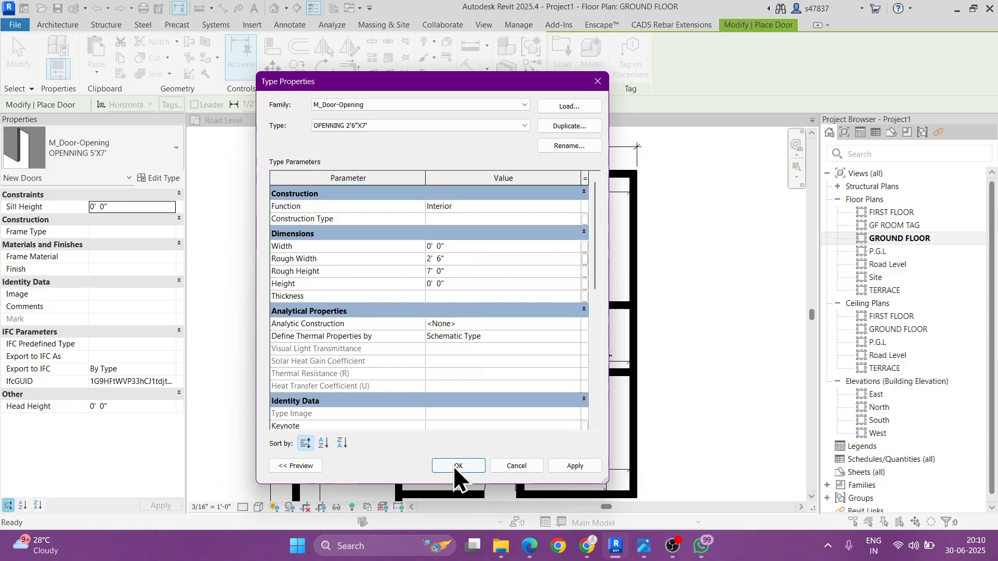
pyautogui.click(458, 466)
# Step: Place a 2'6"X7' opening in the wall between the 5'-7 1/2" room and the upper 11'-0" room, and finish placement
pyautogui.scroll(3, 542, 218)
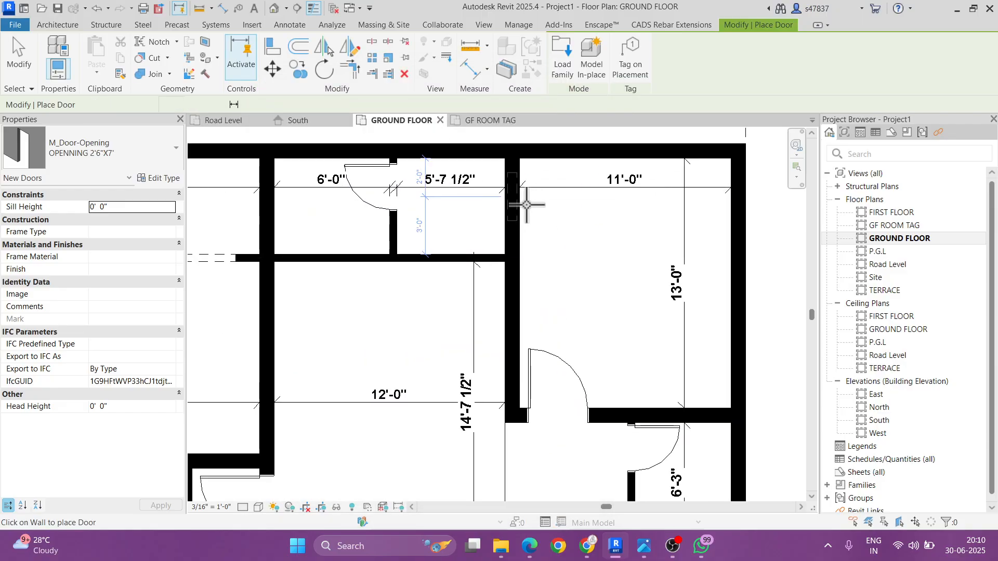
pyautogui.scroll(-4, 519, 196)
pyautogui.moveTo(567, 269); pyautogui.dragTo(599, 281, button='middle')
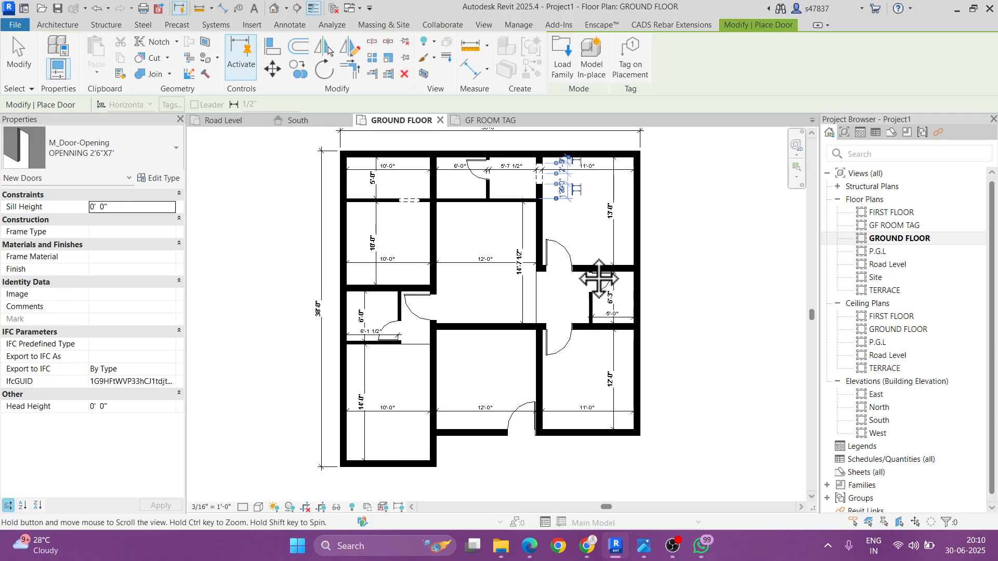
pyautogui.scroll(3, 479, 353)
pyautogui.scroll(-3, 487, 343)
pyautogui.click(414, 198)
pyautogui.press('Escape')
pyautogui.press('Escape')
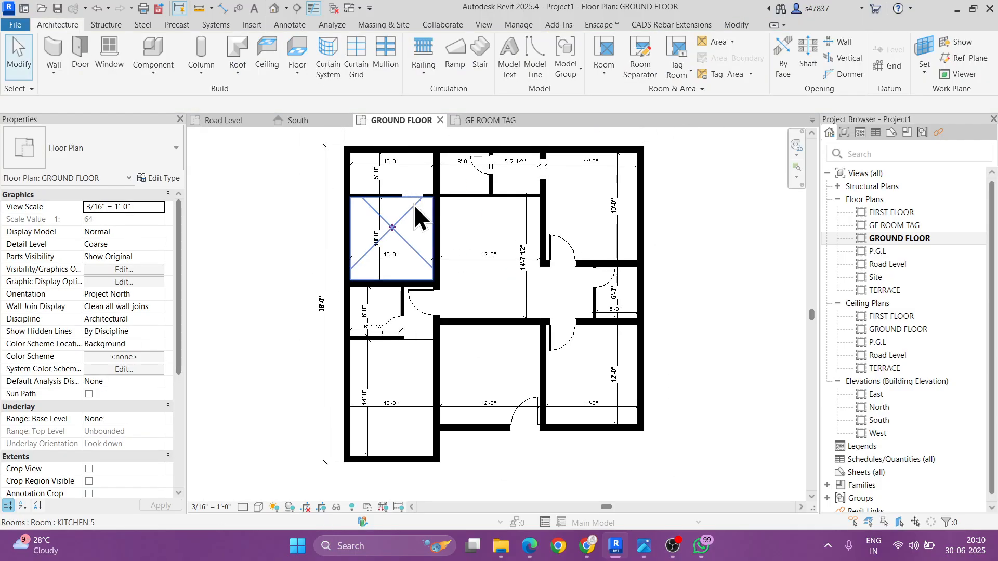
# Step: Duplicate the kitchen opening's type as OPENNIG 5'X7' and set its rough width to 5'
pyautogui.click(414, 204)
pyautogui.click(171, 179)
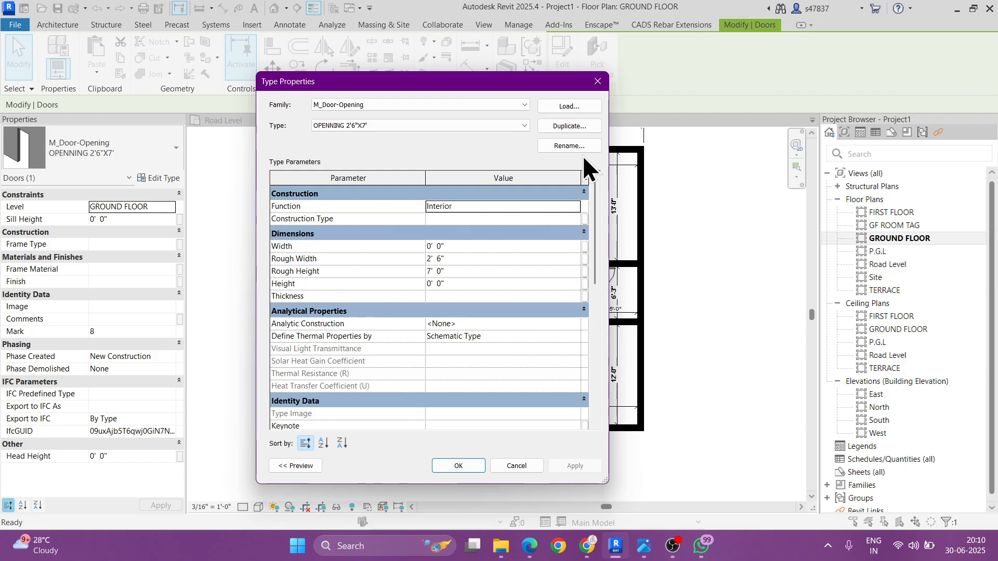
pyautogui.click(572, 125)
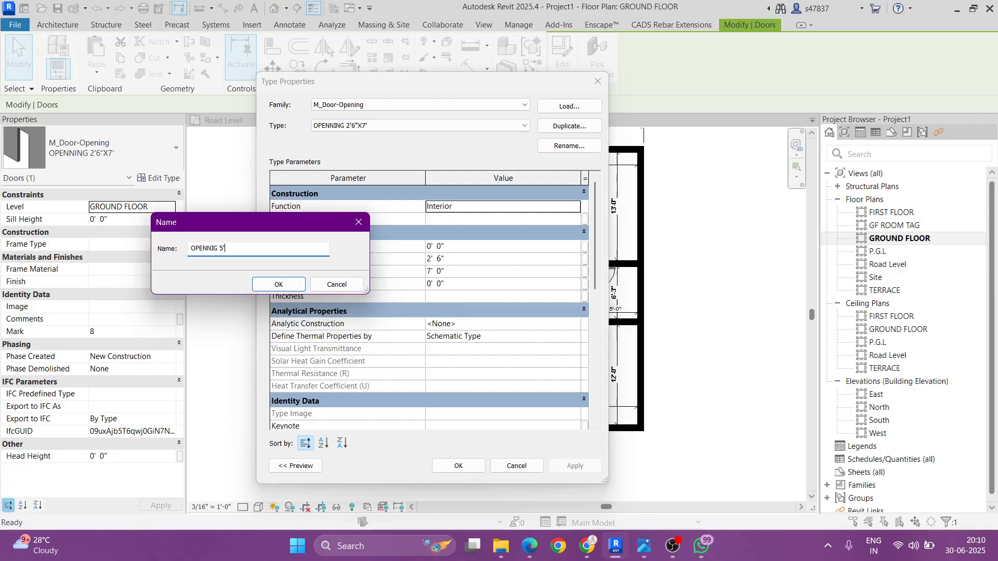
pyautogui.write("OPENNIG 5'X7'")
pyautogui.press('Return')
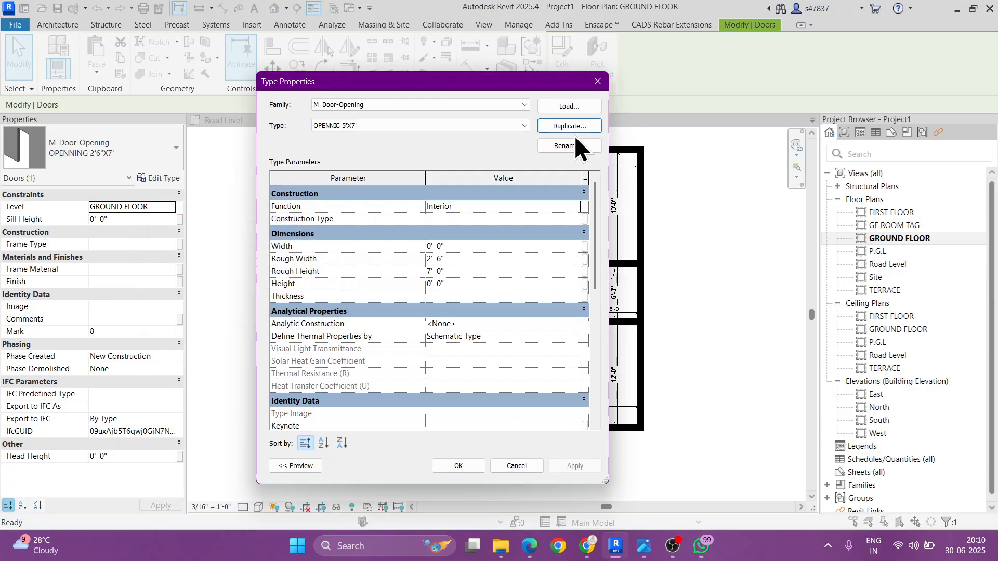
pyautogui.click(494, 254)
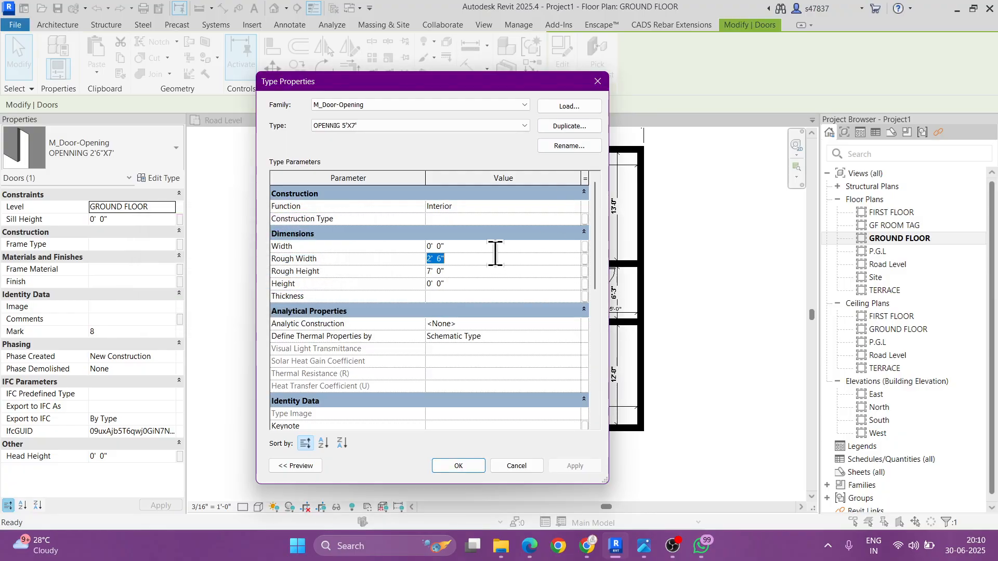
pyautogui.click(466, 466)
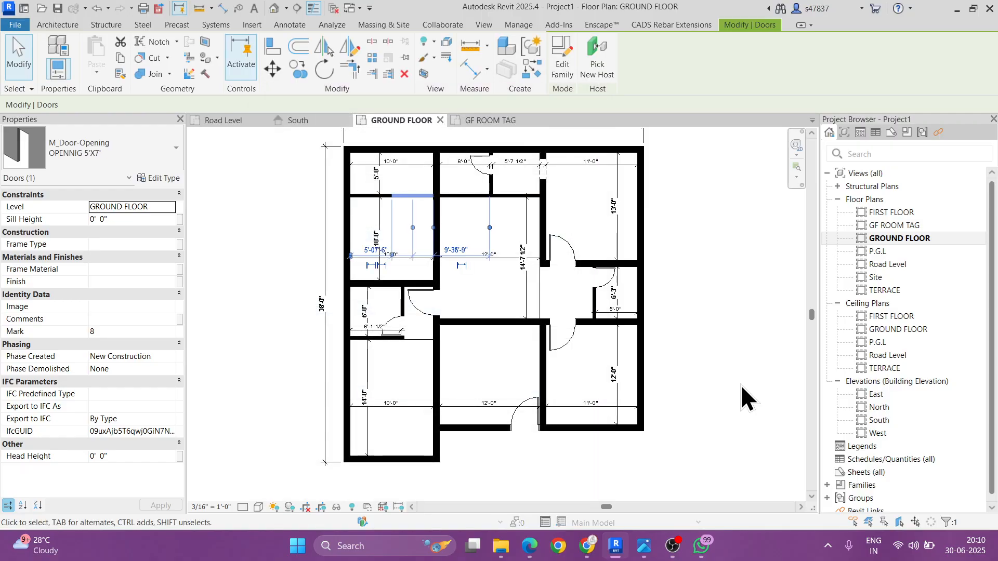
# Step: Place an OPENNIG 5'X7' opening at the middle of the wall between the two 12'-0" wide rooms
pyautogui.click(531, 69)
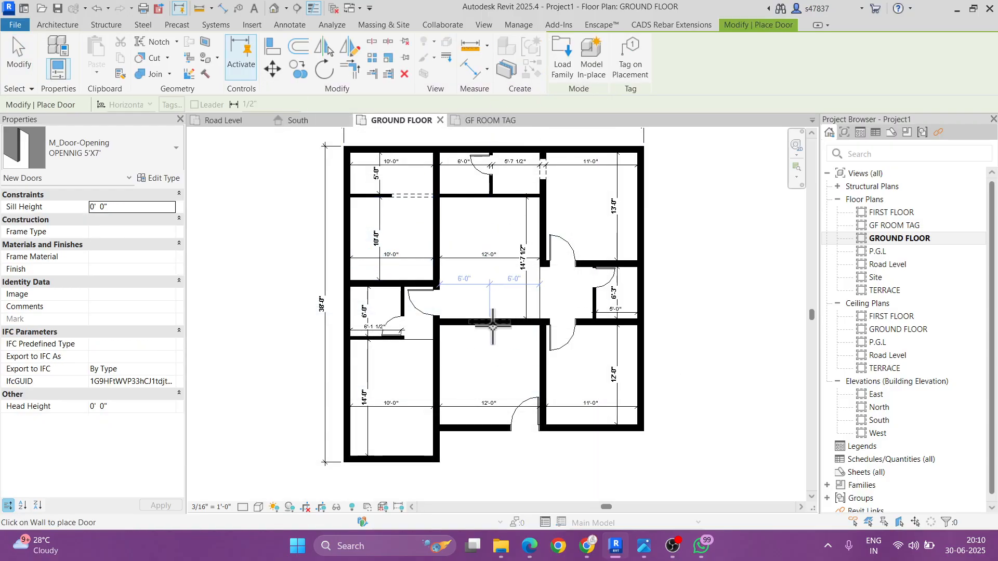
pyautogui.click(492, 326)
pyautogui.press('Escape')
pyautogui.keyDown('ctrl'); pyautogui.scroll(2, 654, 283); pyautogui.keyUp('ctrl')
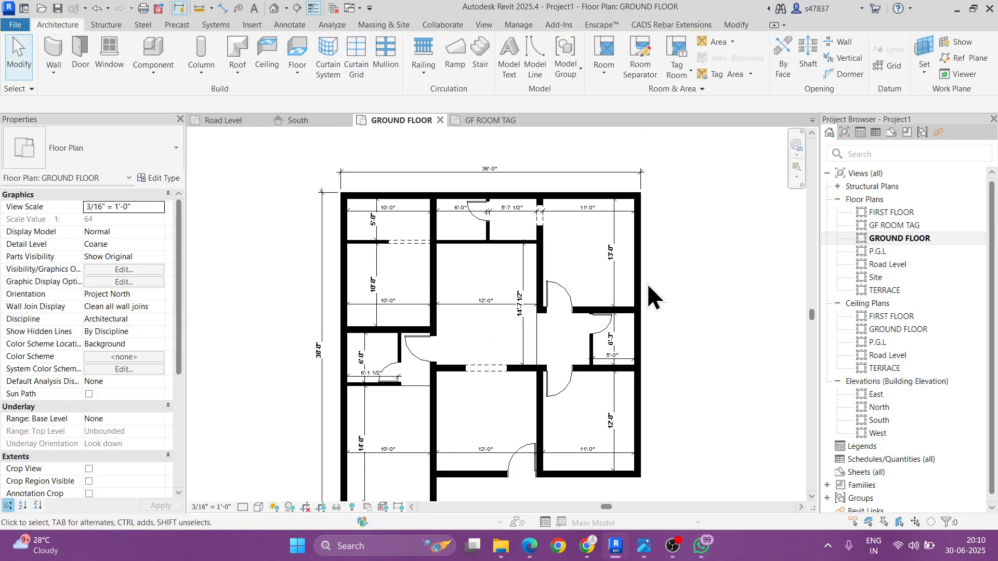
# Step: Align the upper end of the 2'6" opening with the inner face of the upper exterior wall
pyautogui.press('a')
pyautogui.press('l')
pyautogui.scroll(4, 572, 223)
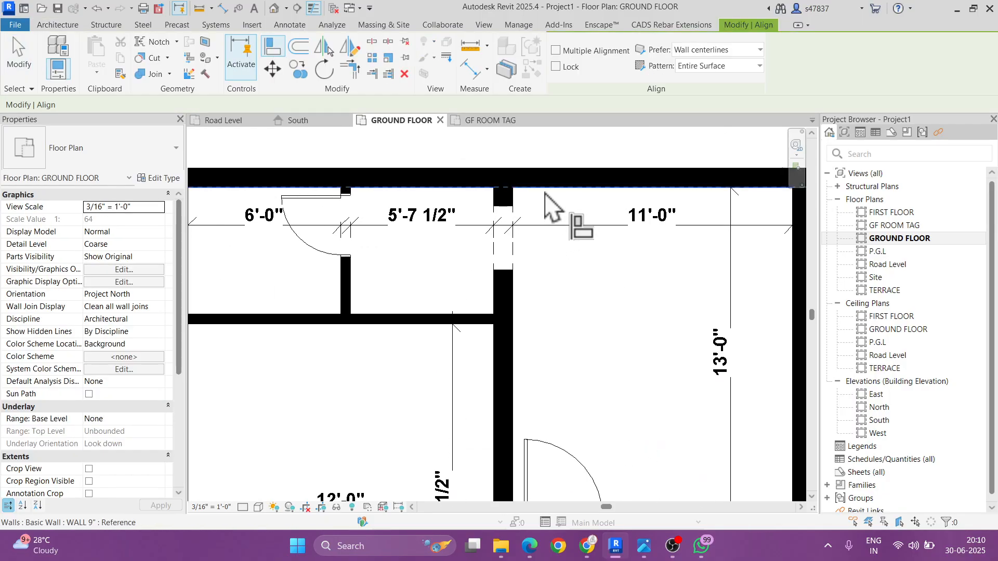
pyautogui.click(504, 208)
pyautogui.scroll(-2, 530, 232)
# Step: Align the left edges of both ROOM DOORs along the passage with the adjoining vertical walls' right faces
pyautogui.scroll(3, 522, 393)
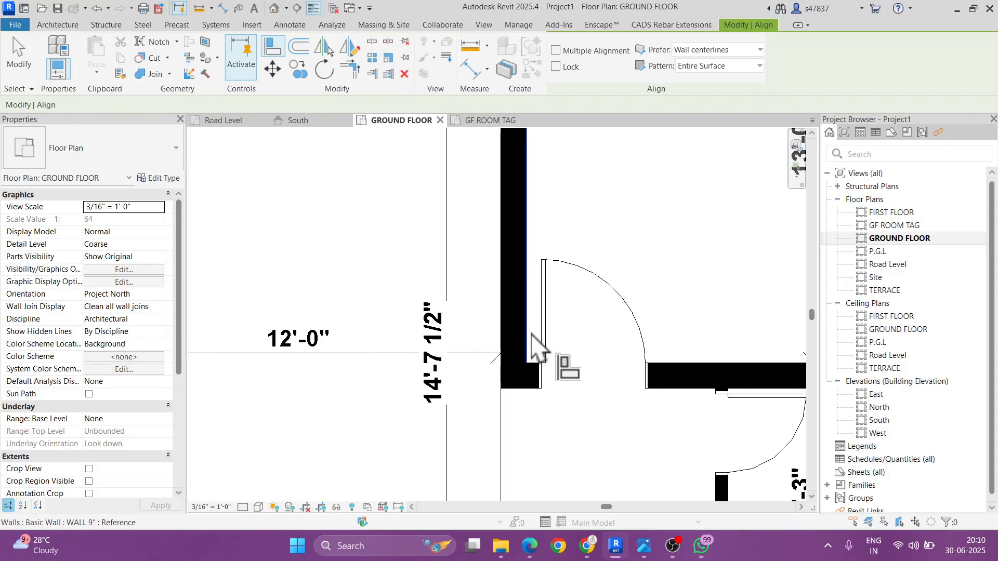
pyautogui.click(531, 335)
pyautogui.click(540, 376)
pyautogui.scroll(-4, 567, 291)
pyautogui.moveTo(558, 396); pyautogui.dragTo(576, 260, button='middle')
pyautogui.scroll(5, 566, 361)
pyautogui.click(565, 353)
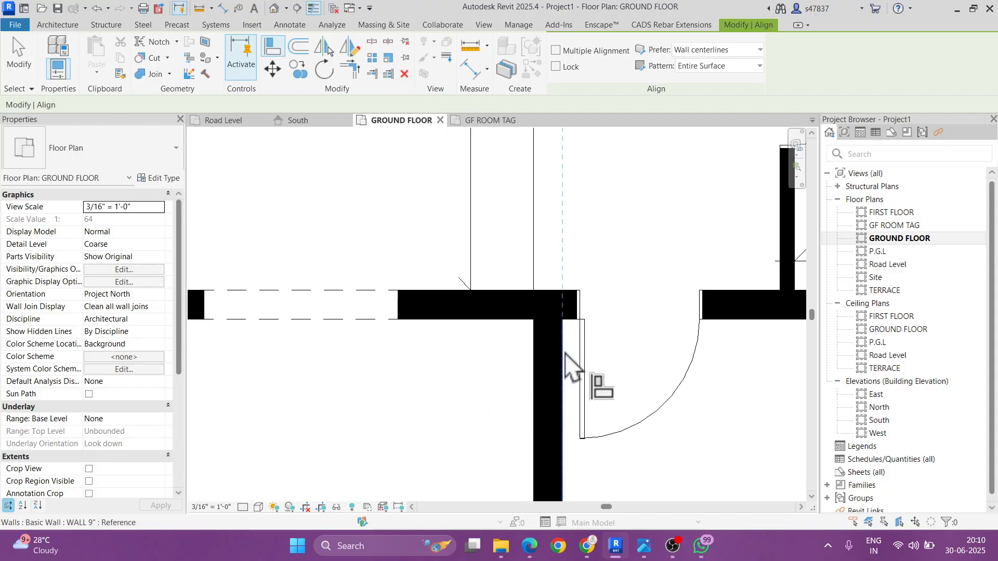
pyautogui.click(578, 349)
pyautogui.scroll(-4, 548, 363)
# Step: Align the upper edge of the 5'-0" room's UTILITY DOOR with the lower face of the wall above it
pyautogui.scroll(3, 628, 249)
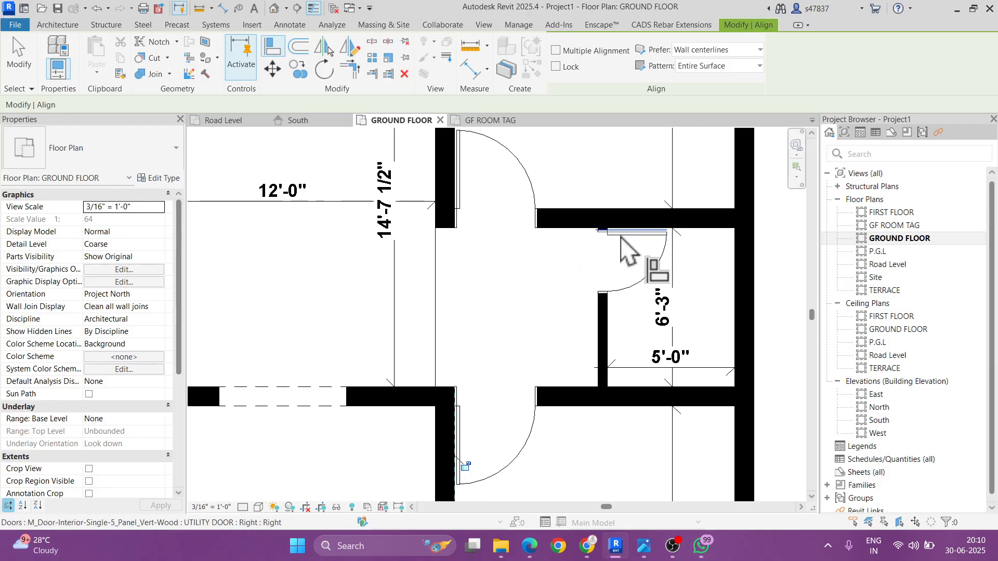
pyautogui.click(628, 228)
pyautogui.click(600, 232)
pyautogui.scroll(-1, 519, 250)
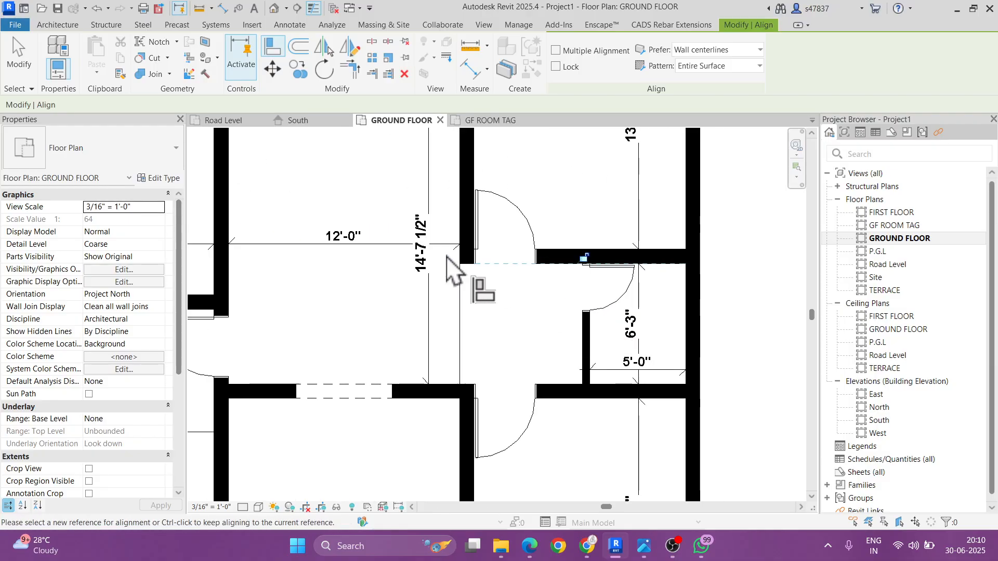
# Step: Align the UTILITY DOOR between the 6'-0" and 5'-7 1/2" rooms with the upper exterior wall's inner face
pyautogui.moveTo(343, 156); pyautogui.dragTo(450, 277, button='middle')
pyautogui.moveTo(448, 133); pyautogui.dragTo(484, 290, button='middle')
pyautogui.scroll(4, 484, 284)
pyautogui.click(486, 276)
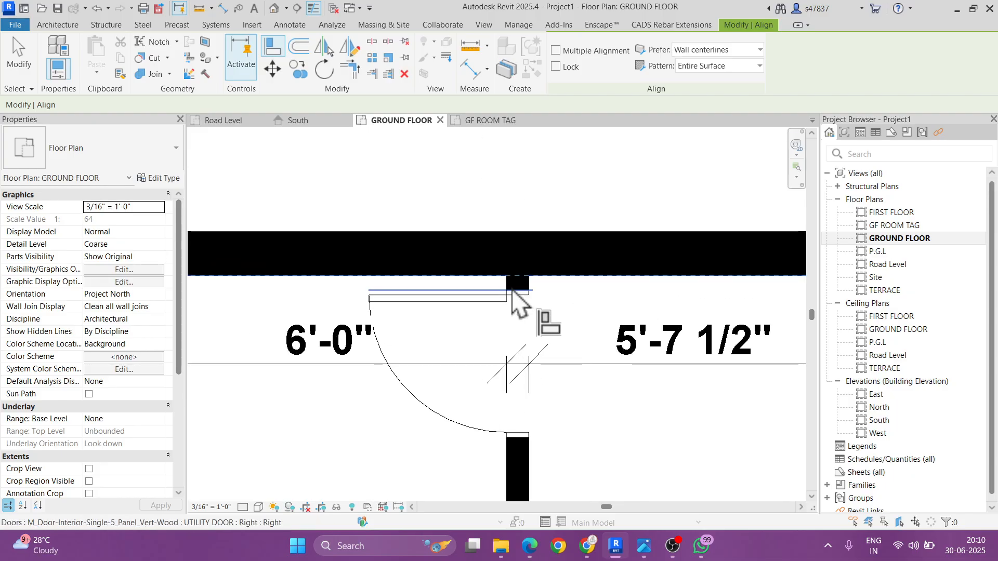
pyautogui.click(512, 291)
pyautogui.scroll(-4, 546, 322)
pyautogui.scroll(2, 525, 333)
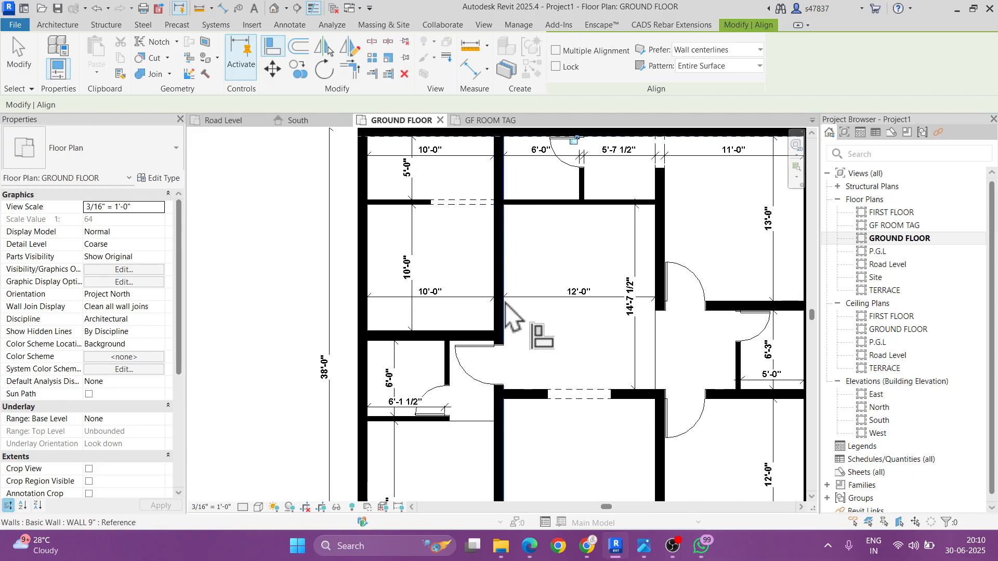
# Step: Place another OPENNIG 5'X7' in the vertical wall between the 10'-0" by 10'-0" room and the 12'-0" wide hall
pyautogui.press('Escape')
pyautogui.press('Escape')
pyautogui.click(556, 395)
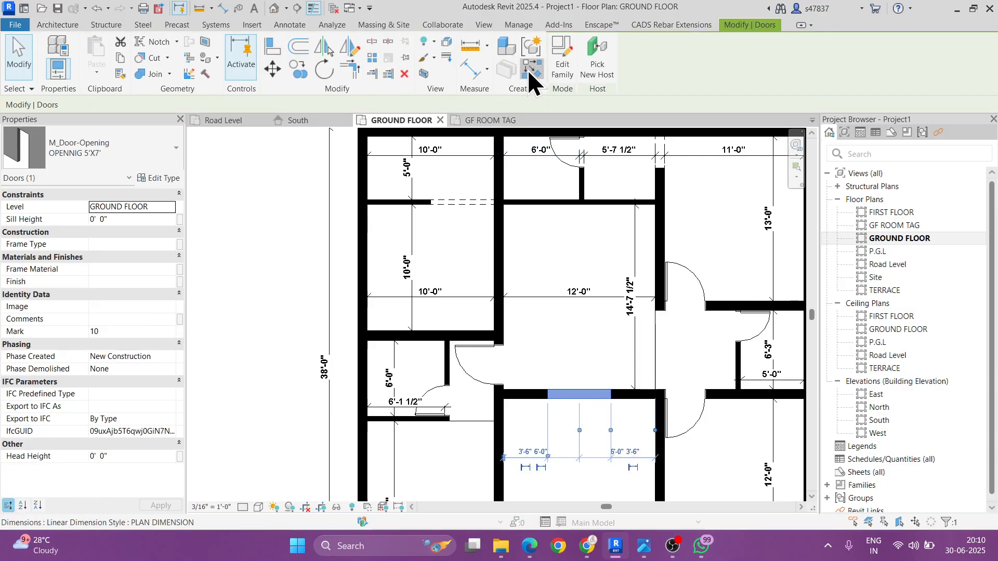
pyautogui.click(528, 70)
pyautogui.press('Escape')
pyautogui.scroll(4, 504, 310)
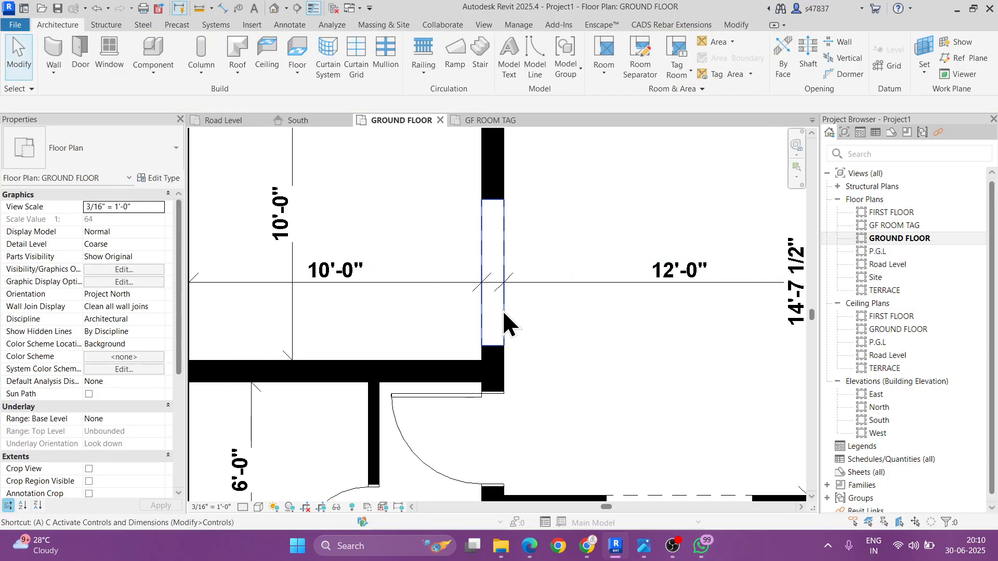
# Step: Align the new 5'X7' opening's lower end with the upper face of the horizontal wall below the 10'-0" by 10'-0" room
pyautogui.press('l')
pyautogui.scroll(1, 503, 310)
pyautogui.scroll(-4, 469, 301)
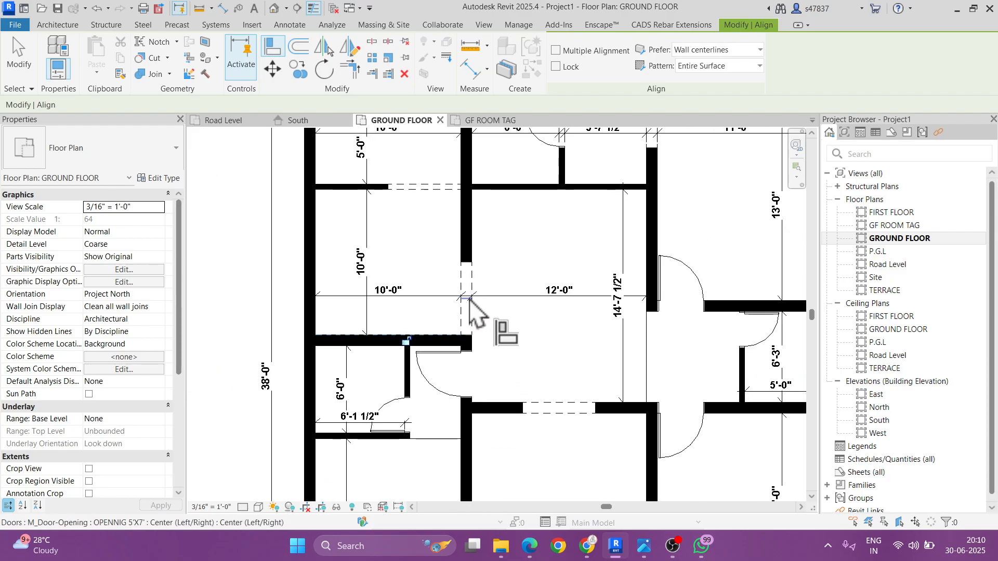
pyautogui.scroll(-3, 469, 301)
pyautogui.press('Escape')
pyautogui.moveTo(518, 286); pyautogui.dragTo(501, 244, button='middle')
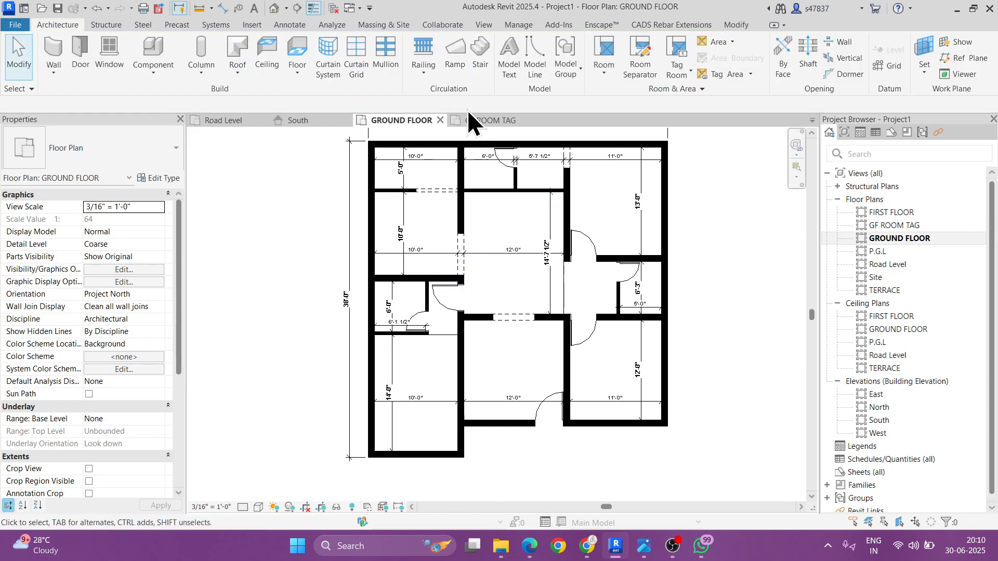
# Step: Align the upper edge of the ROOM DOOR beside the 6'-1 1/2" room with the lower face of the wall above it
pyautogui.press('a')
pyautogui.press('l')
pyautogui.scroll(3, 470, 338)
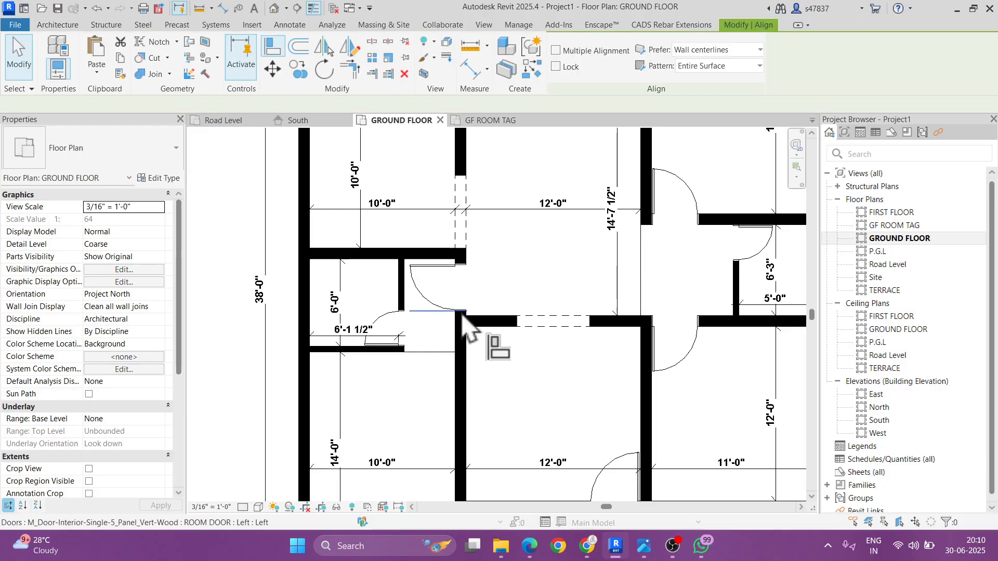
pyautogui.scroll(3, 464, 323)
pyautogui.click(443, 219)
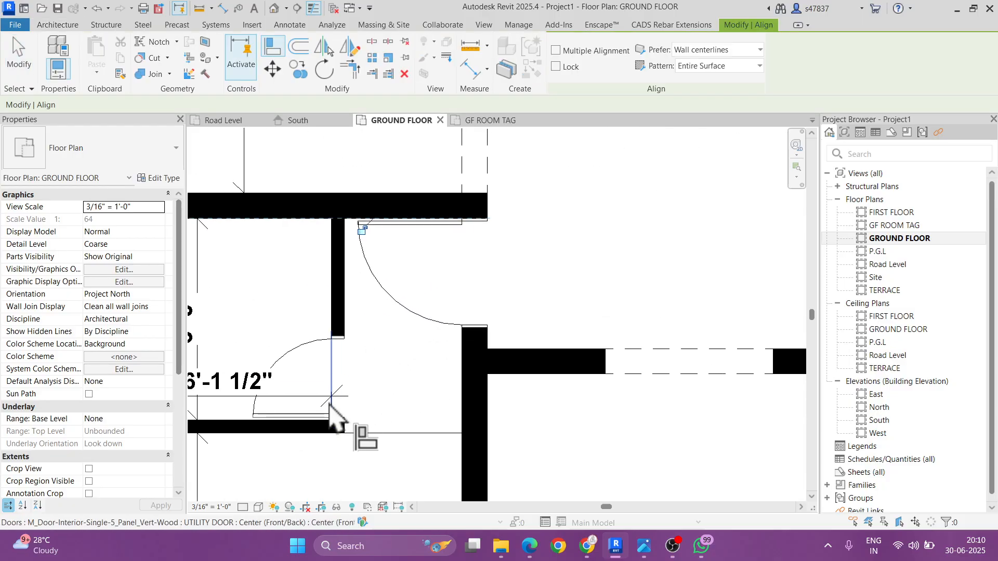
pyautogui.scroll(-4, 333, 415)
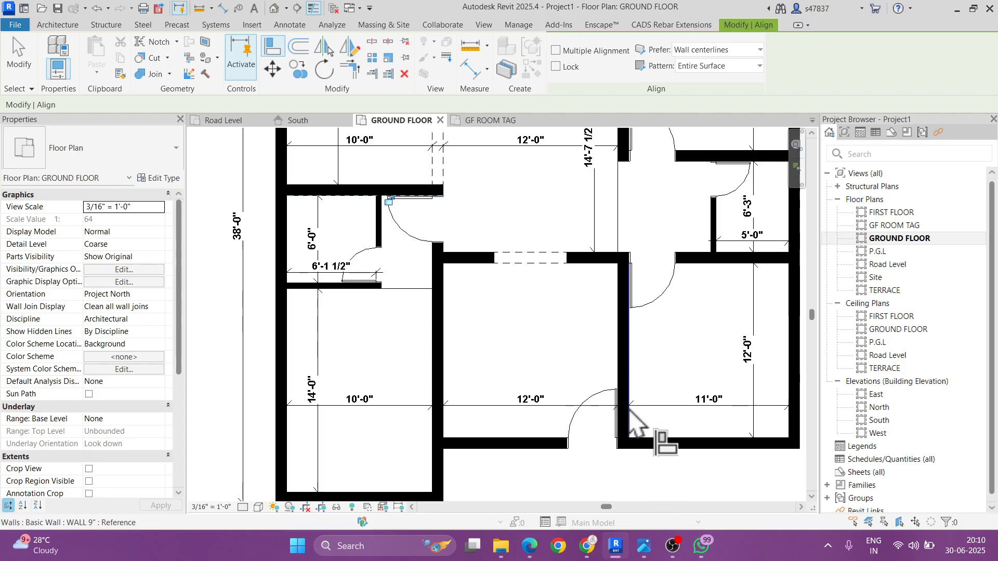
pyautogui.scroll(-4, 630, 411)
pyautogui.press('Escape')
pyautogui.press('Escape')
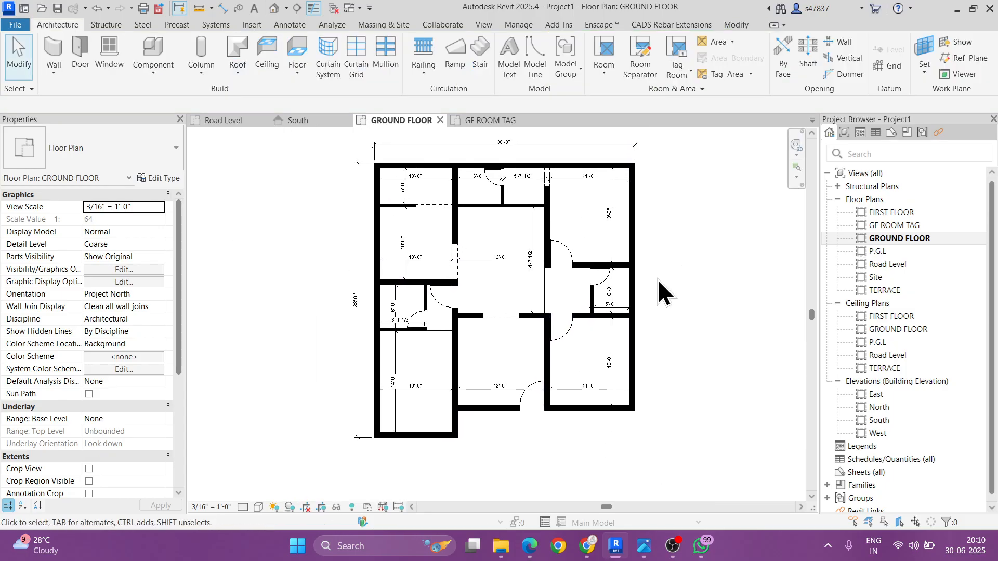
# Step: Set the Mark of all ROOM DOOR instances to D1, accepting duplicate marks
pyautogui.scroll(1, 632, 238)
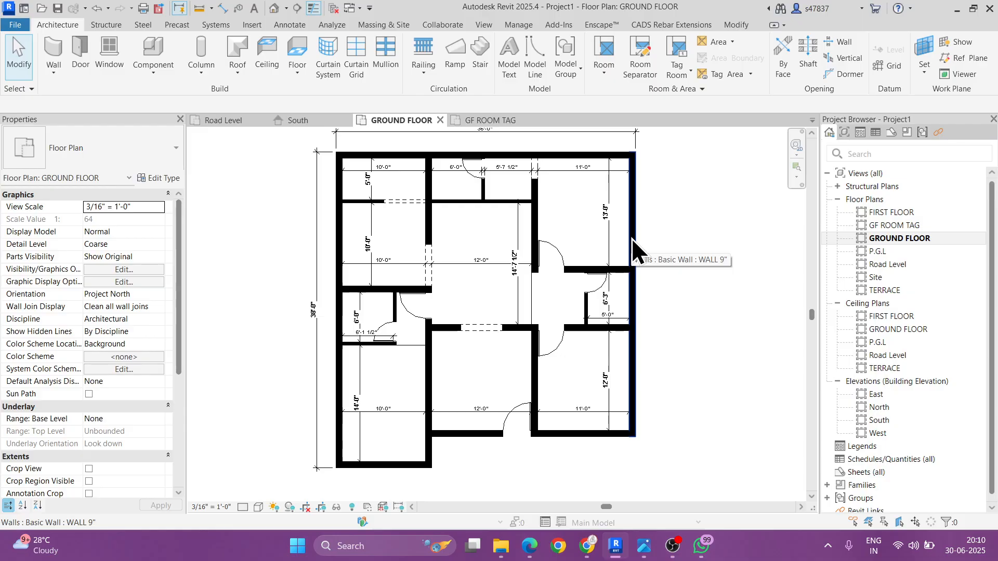
pyautogui.click(621, 253)
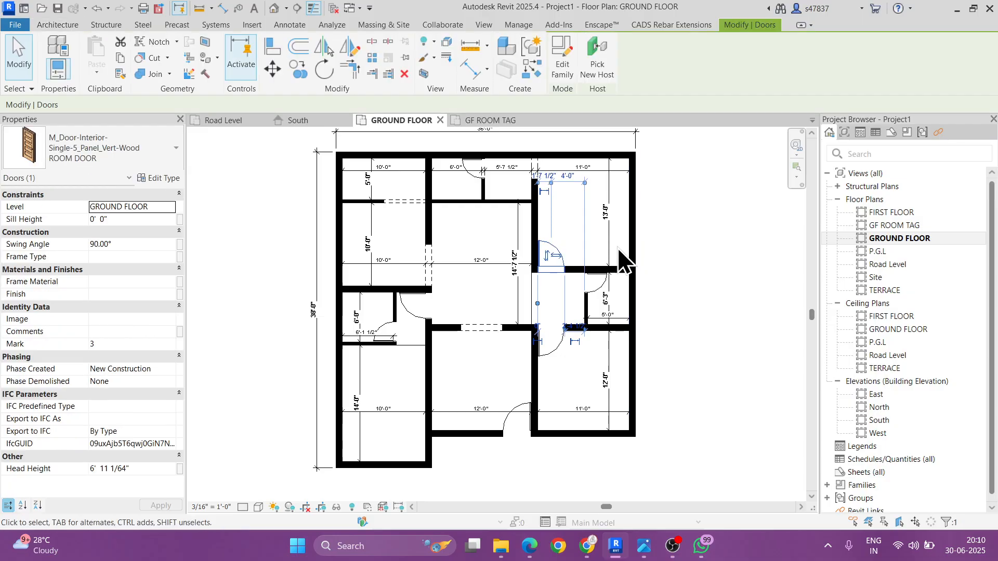
pyautogui.press('s')
pyautogui.press('a')
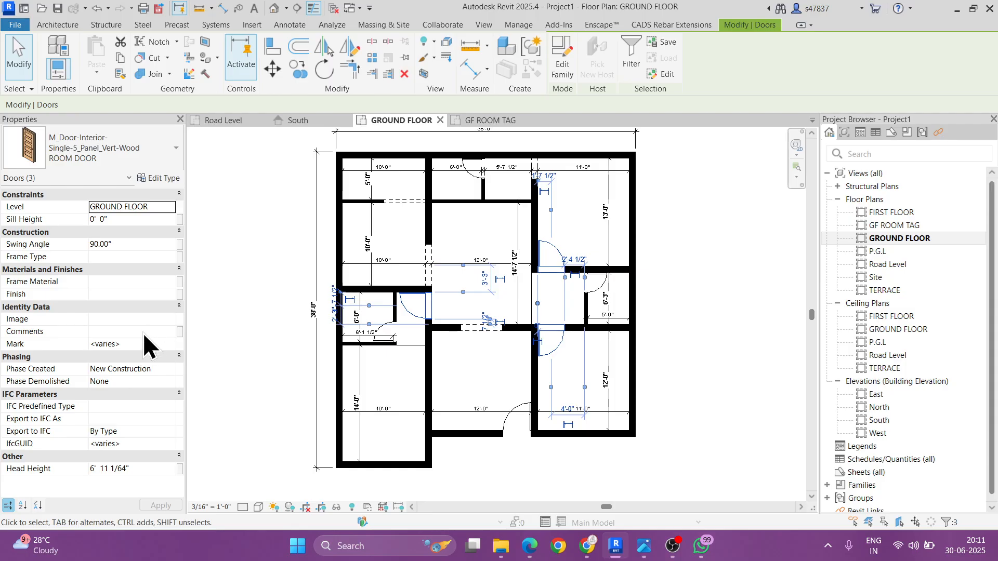
pyautogui.click(136, 345)
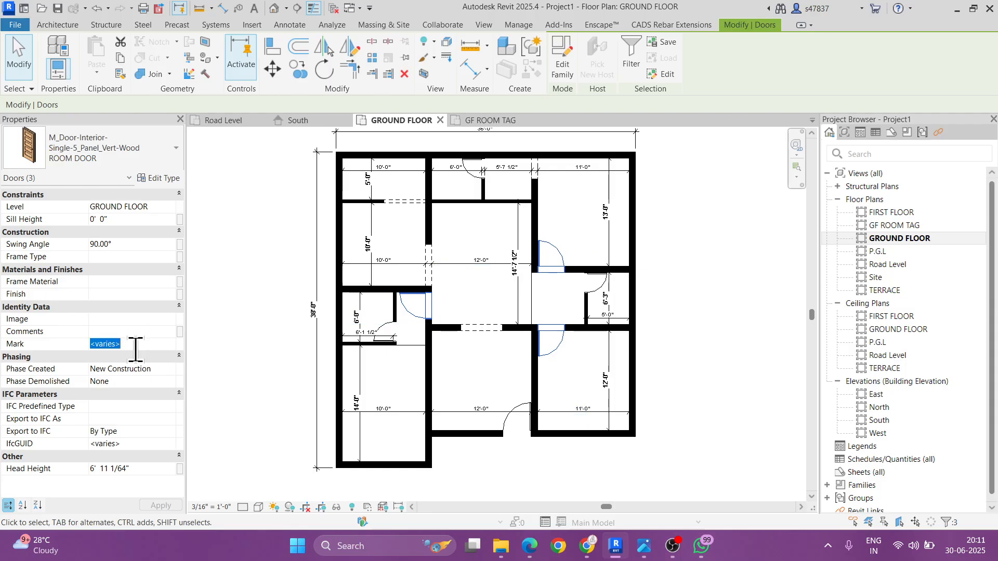
pyautogui.moveTo(256, 333)
pyautogui.click(531, 315)
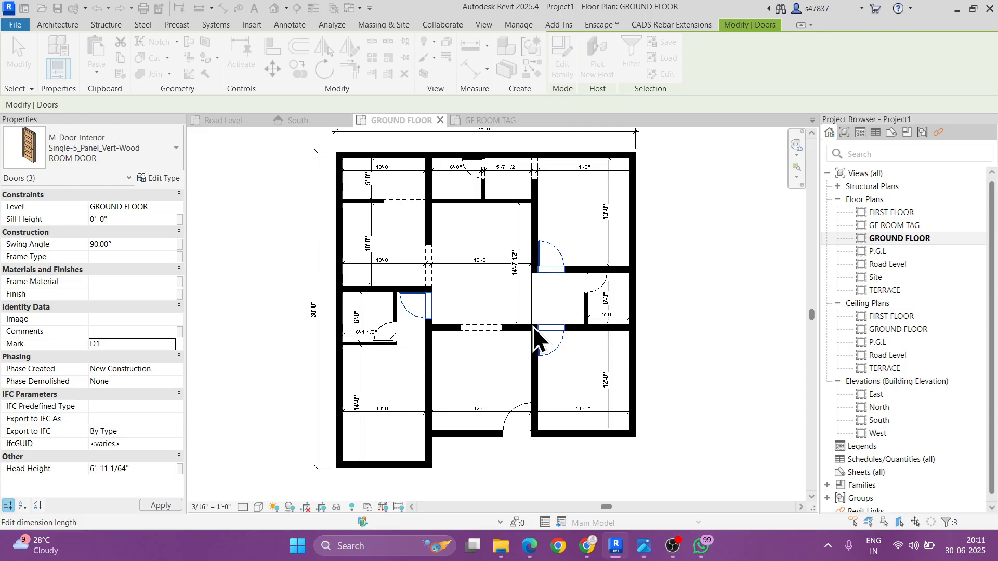
pyautogui.press('Escape')
# Step: Set the Mark of the MAIN DOOR to D
pyautogui.click(520, 413)
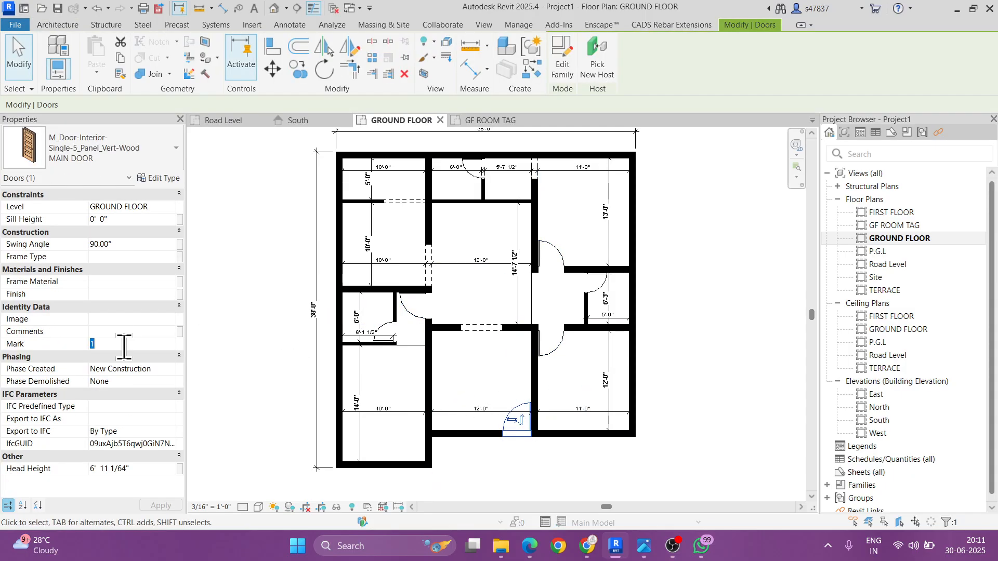
pyautogui.click(156, 343)
pyautogui.click(256, 338)
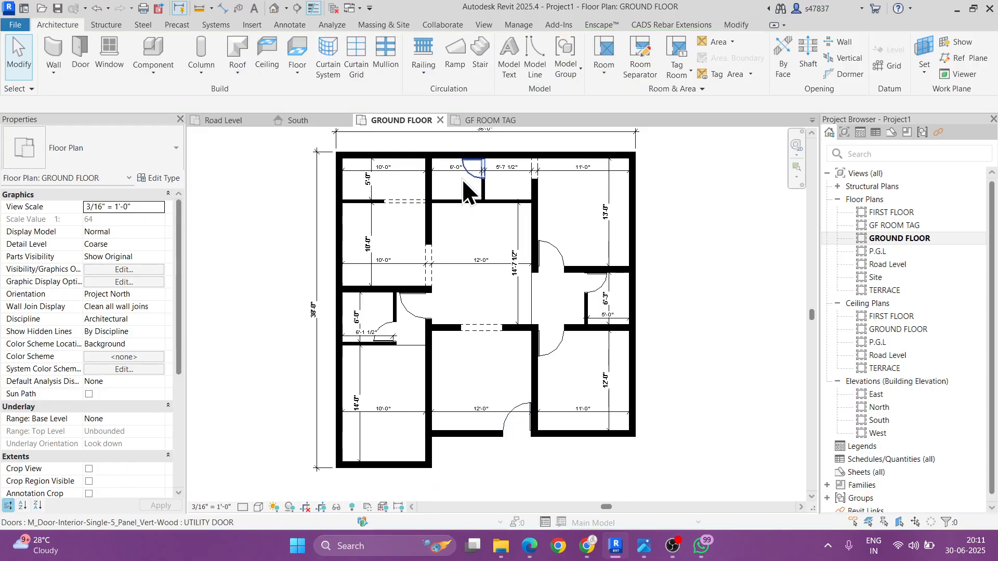
# Step: Set the Mark of all UTILITY DOOR instances to D2, accepting duplicate marks
pyautogui.click(462, 178)
pyautogui.press('s')
pyautogui.press('a')
pyautogui.click(134, 344)
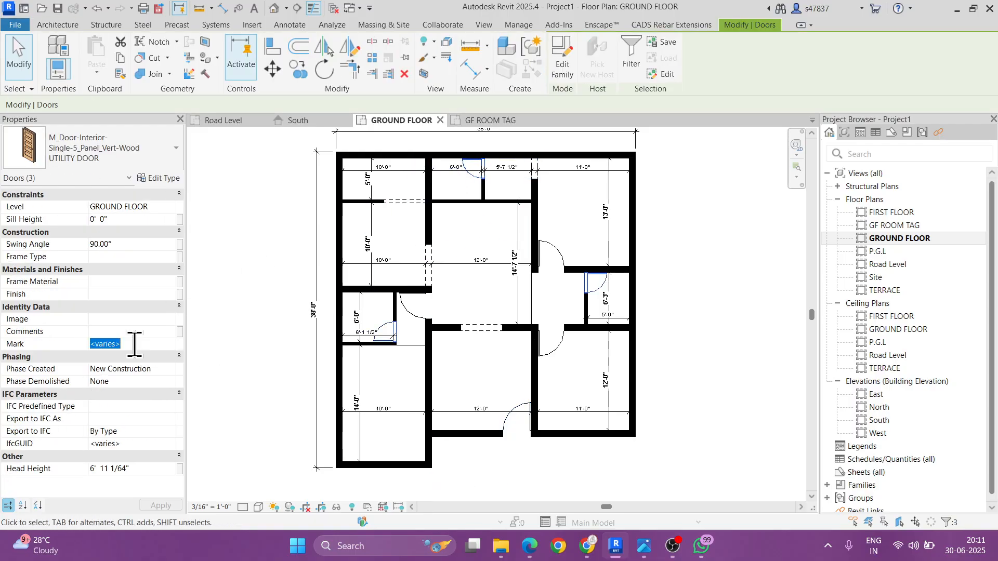
pyautogui.press('Return')
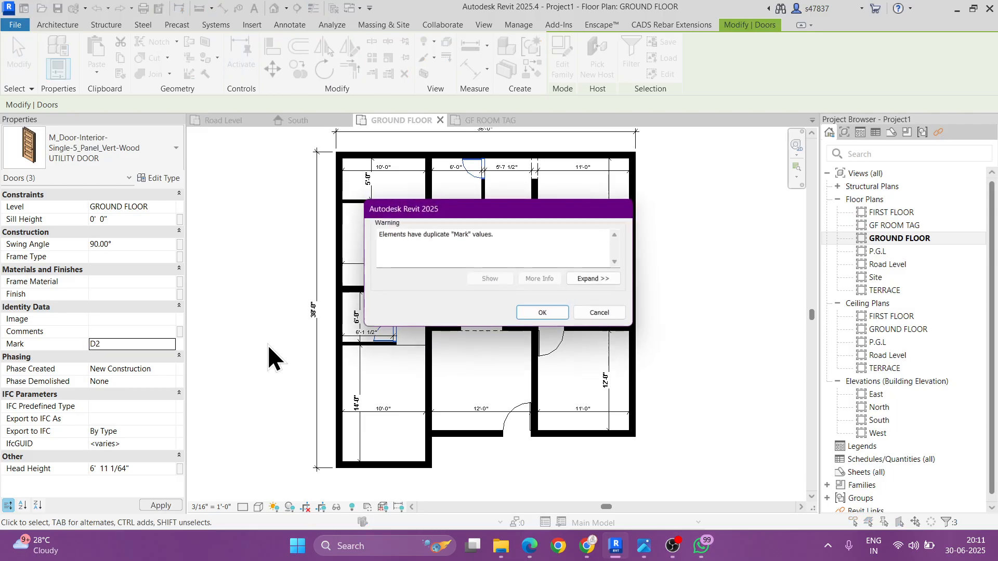
pyautogui.click(535, 314)
pyautogui.press('Escape')
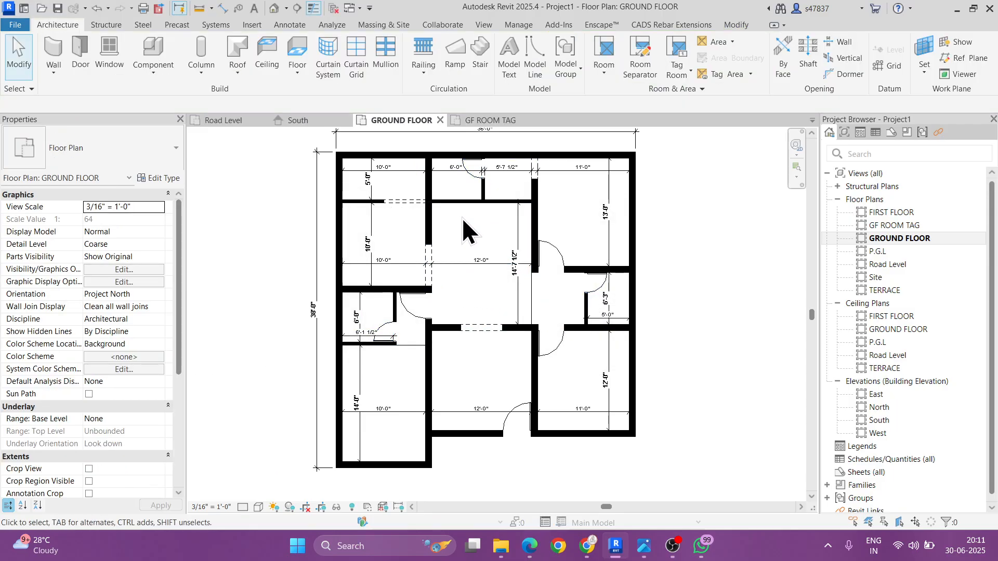
# Step: Check the Mark values of the UTILITY DOOR and ROOM DOOR instances
pyautogui.click(472, 183)
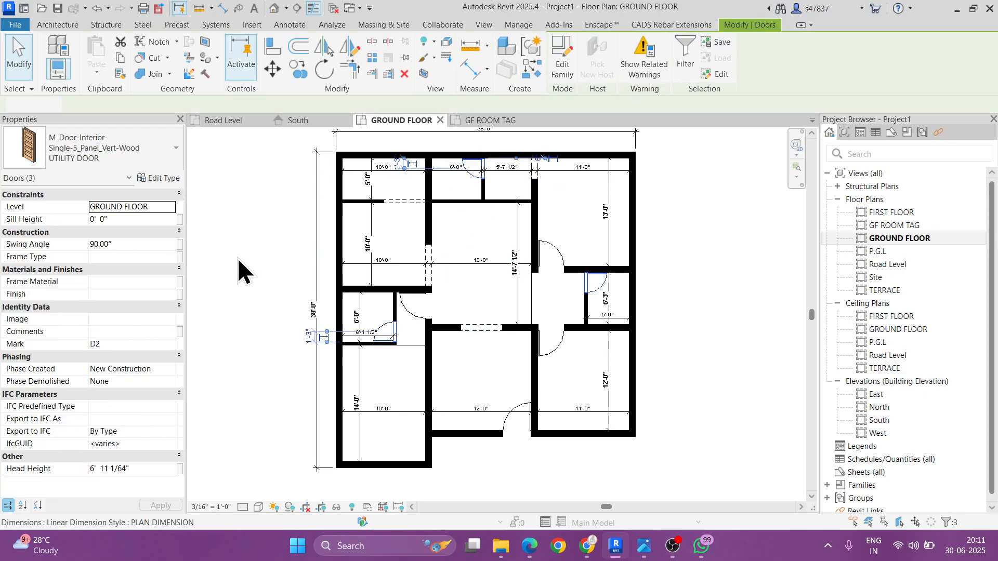
pyautogui.press('Escape')
pyautogui.click(555, 260)
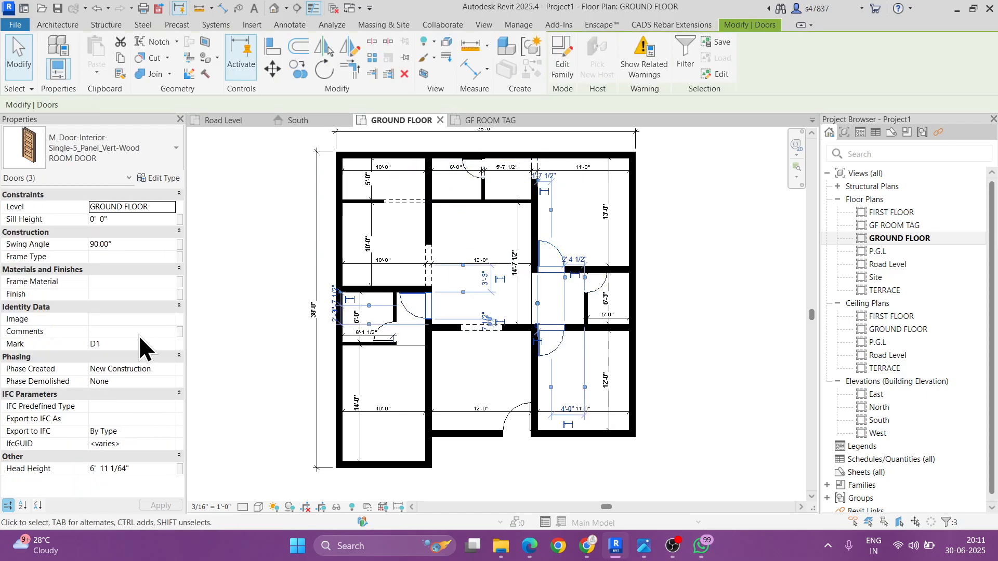
pyautogui.press('Escape')
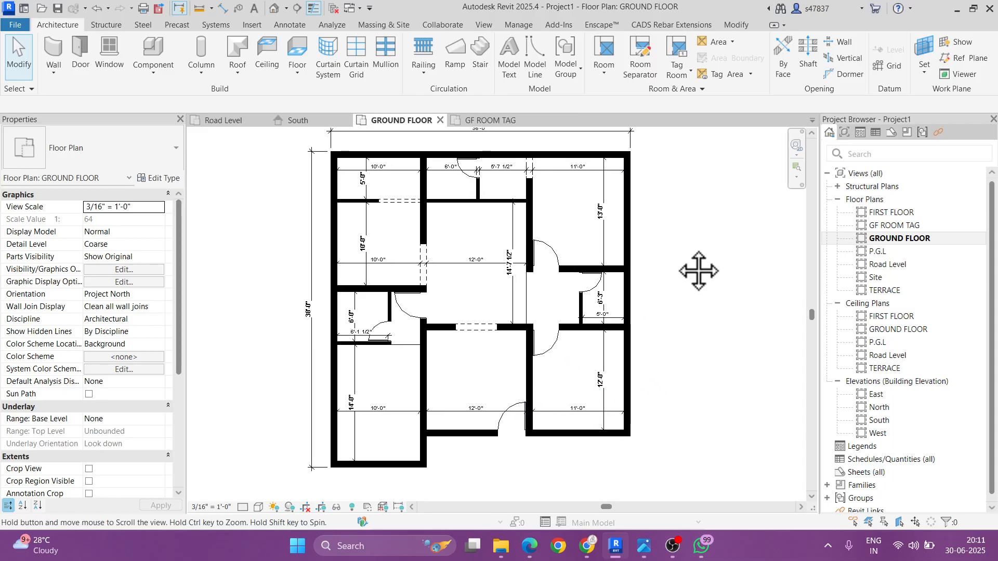
# Step: Tag all untagged doors in the GROUND FLOOR plan with the Door Tag, without leaders
pyautogui.moveTo(697, 270); pyautogui.dragTo(682, 276, button='middle')
pyautogui.click(289, 25)
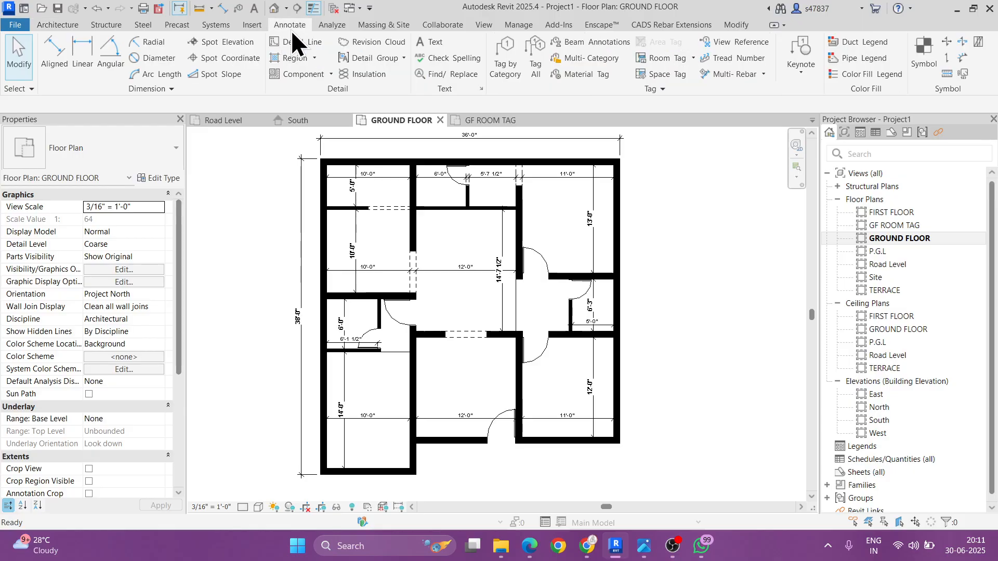
pyautogui.click(532, 67)
pyautogui.click(682, 226)
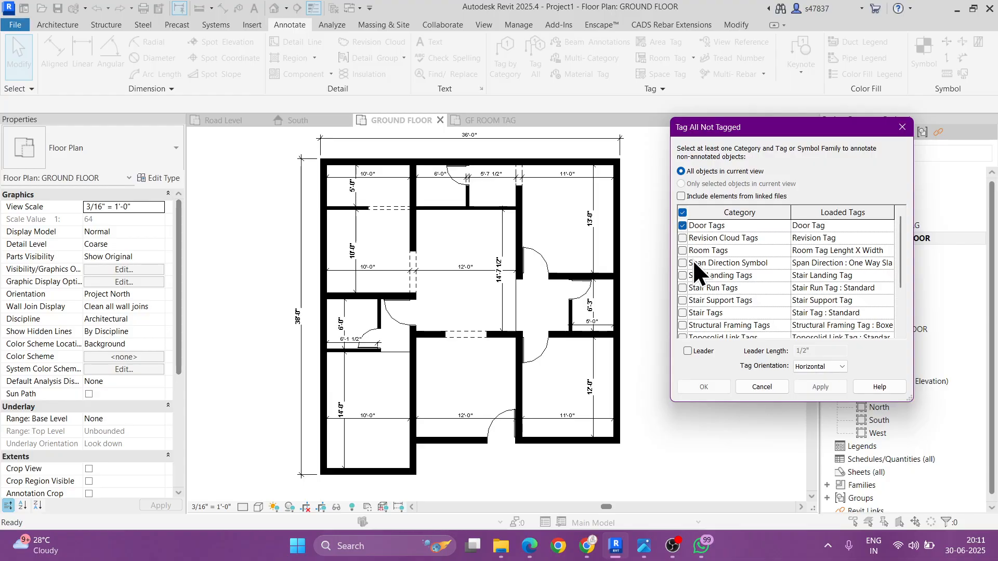
pyautogui.click(707, 387)
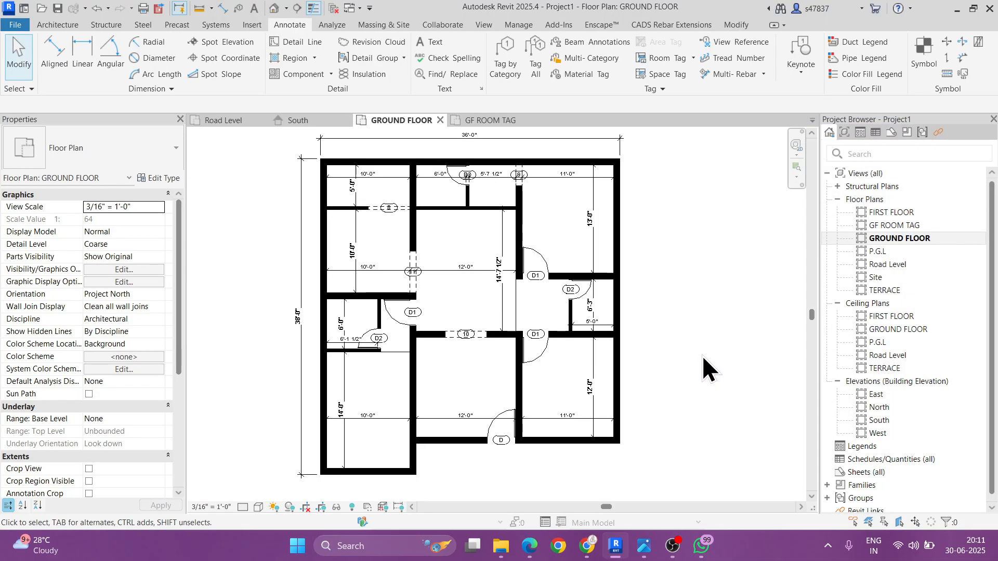
# Step: Set the Mark of all three OPENNIG 5'X7' instances to O, accepting duplicate marks
pyautogui.scroll(2, 439, 241)
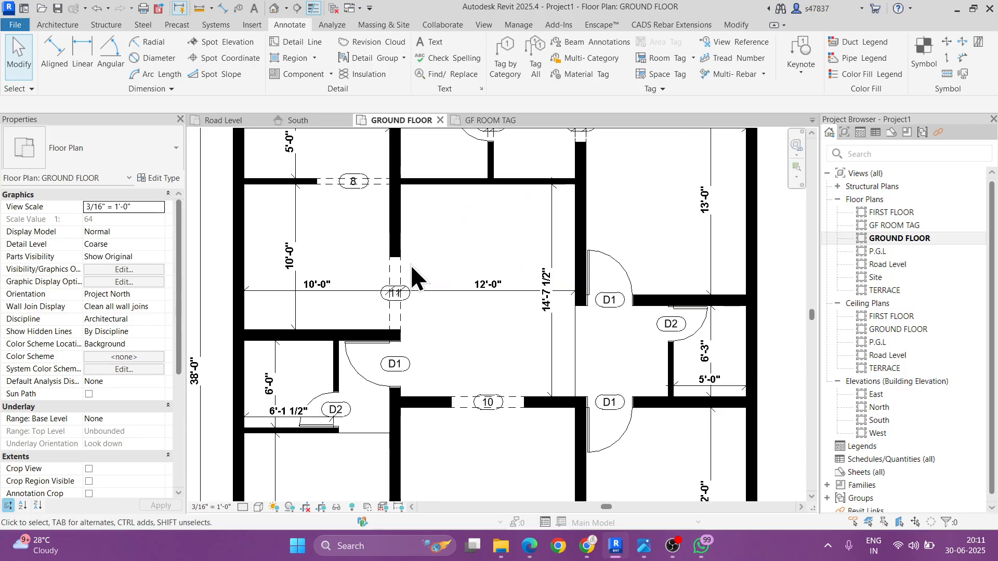
pyautogui.click(404, 266)
pyautogui.press('s')
pyautogui.press('a')
pyautogui.click(134, 331)
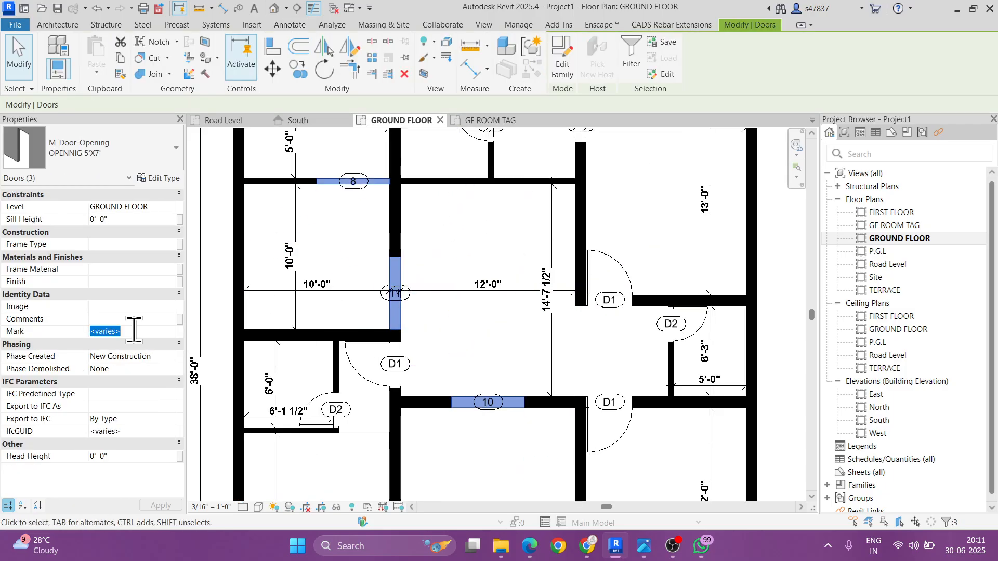
pyautogui.write('O')
pyautogui.click(542, 311)
pyautogui.click(477, 349)
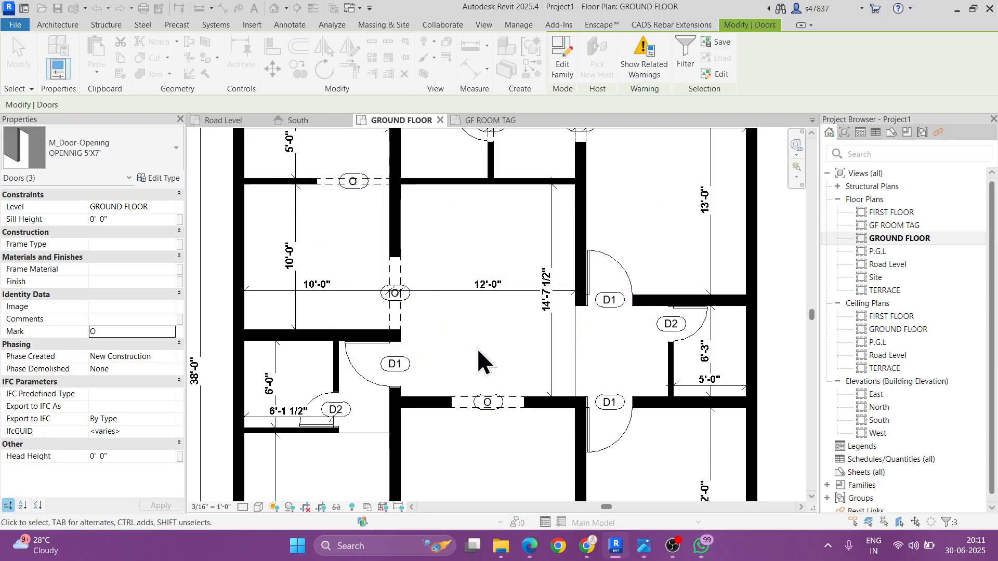
# Step: Set the Mark of the 2'6"X7' opening beneath the upper exterior wall to O1
pyautogui.scroll(-1, 616, 233)
pyautogui.moveTo(616, 234); pyautogui.dragTo(586, 296, button='middle')
pyautogui.scroll(3, 559, 193)
pyautogui.click(550, 188)
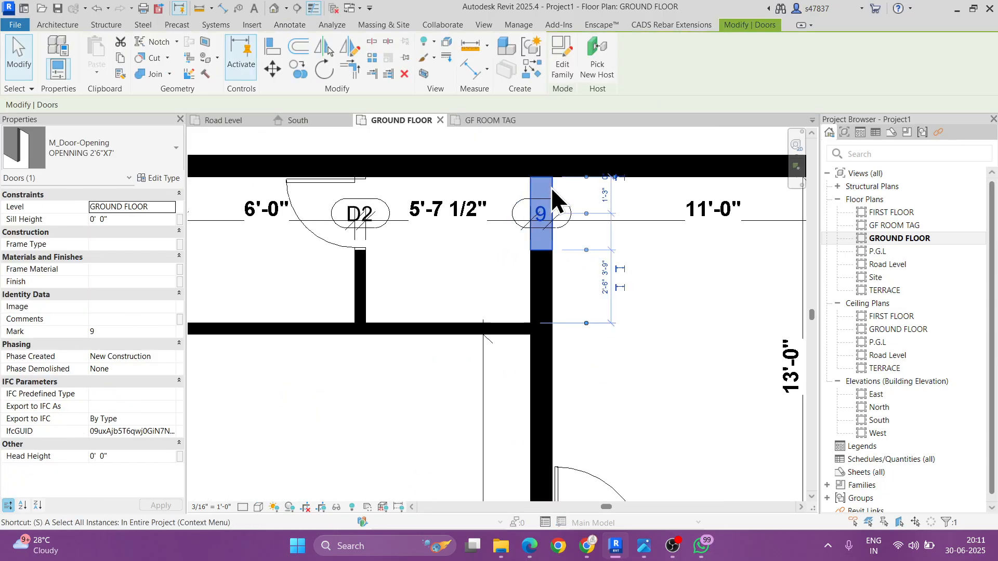
pyautogui.click(135, 331)
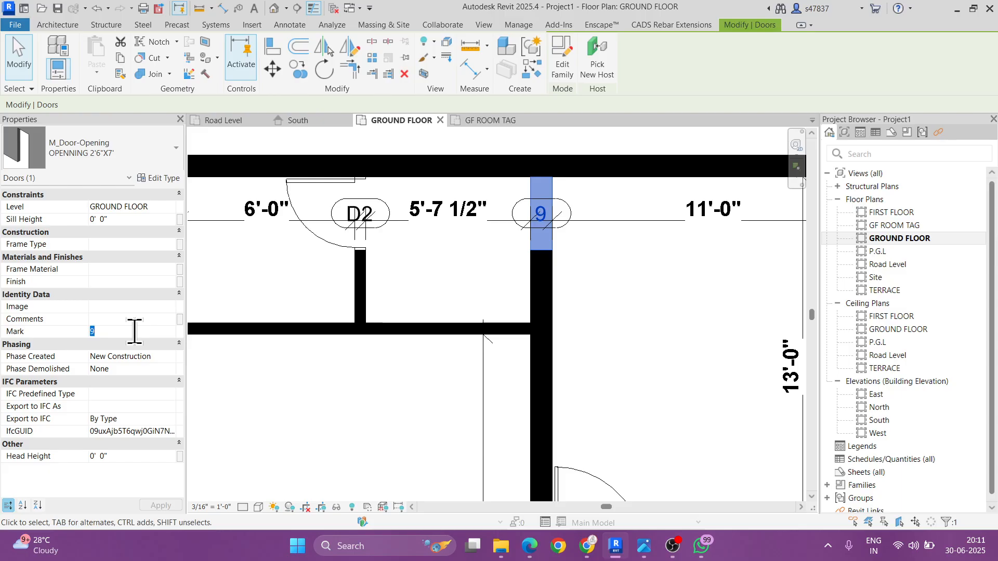
pyautogui.click(638, 342)
pyautogui.click(436, 292)
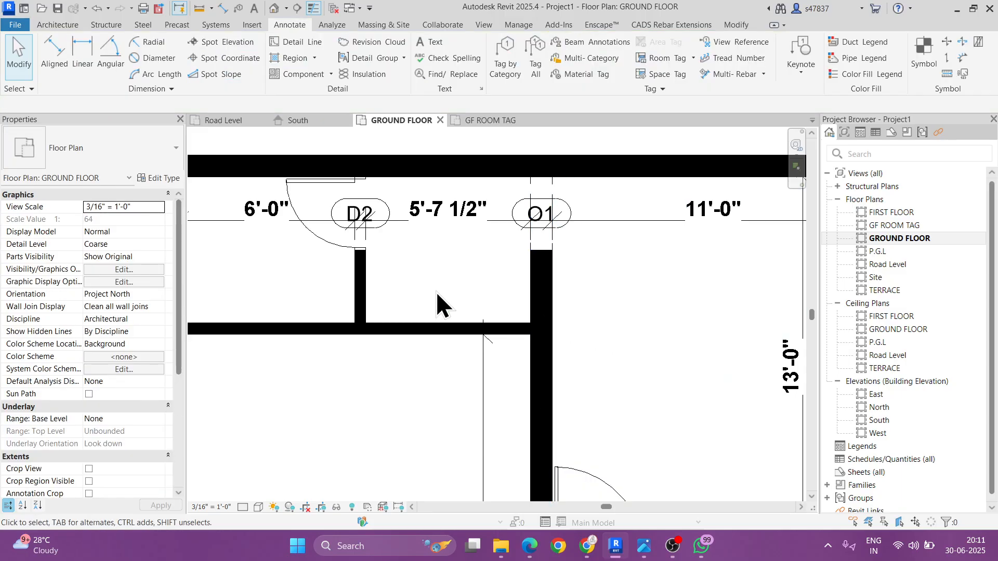
# Step: Open the Door Tag family for editing from the D2 tag at the 5'-0" wide room
pyautogui.scroll(-4, 435, 291)
pyautogui.moveTo(564, 375); pyautogui.dragTo(597, 291, button='middle')
pyautogui.scroll(2, 545, 299)
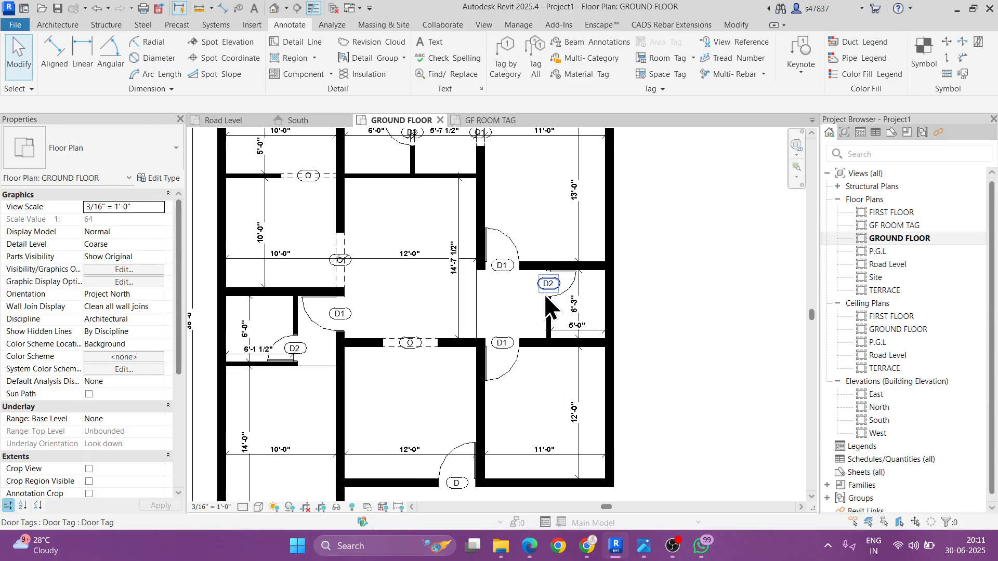
pyautogui.click(541, 295)
pyautogui.click(552, 56)
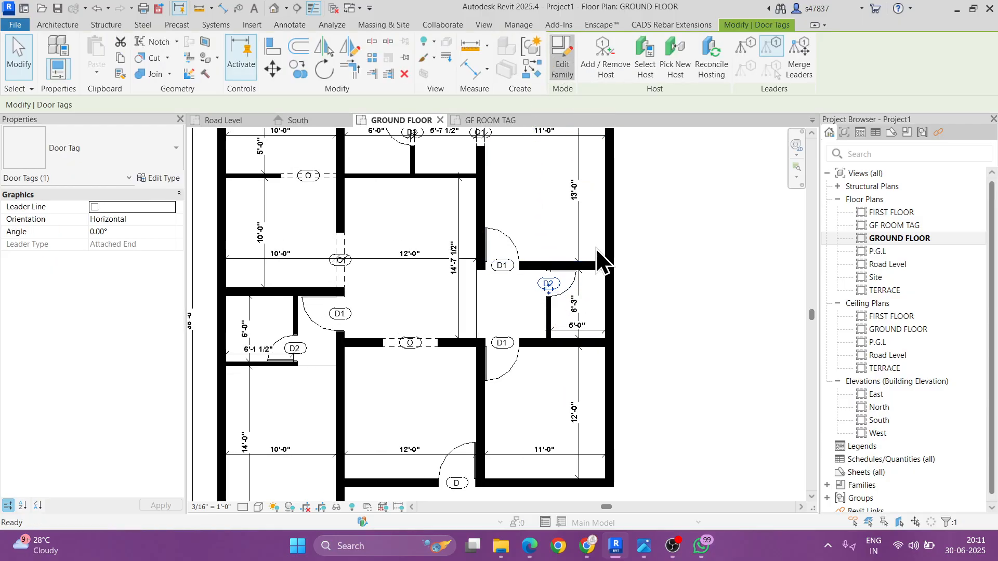
# Step: Delete the entire rounded outline around the label in the Door Tag family
pyautogui.press('Tab')
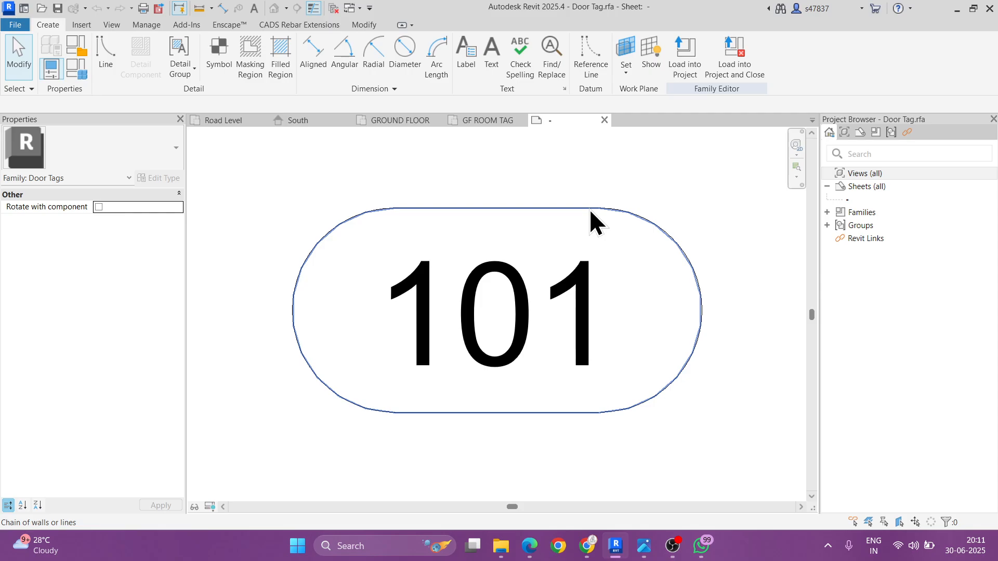
pyautogui.click(590, 210)
pyautogui.press('Delete')
# Step: Make the text of the 101 label bold in the Door Tag family
pyautogui.click(516, 280)
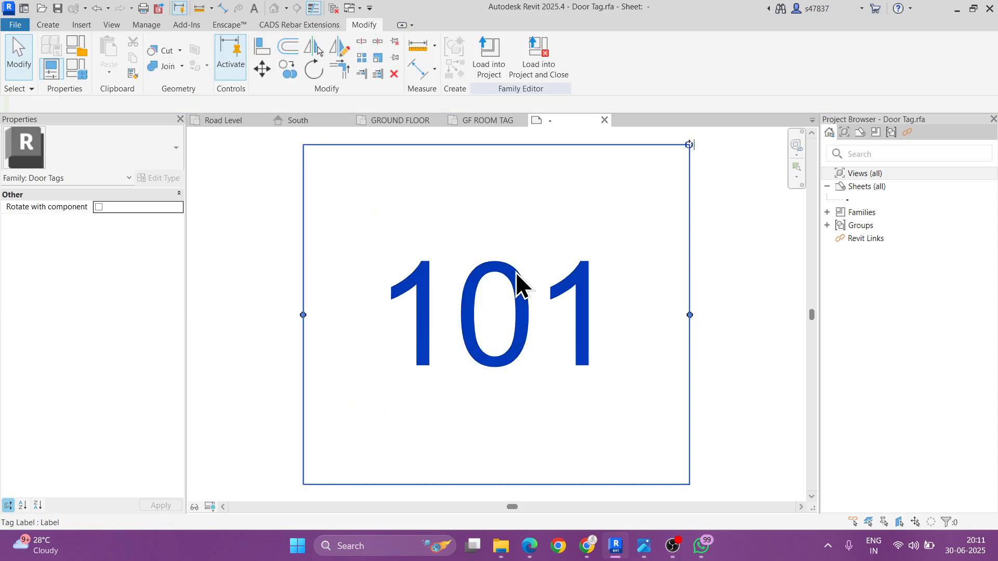
pyautogui.click(165, 179)
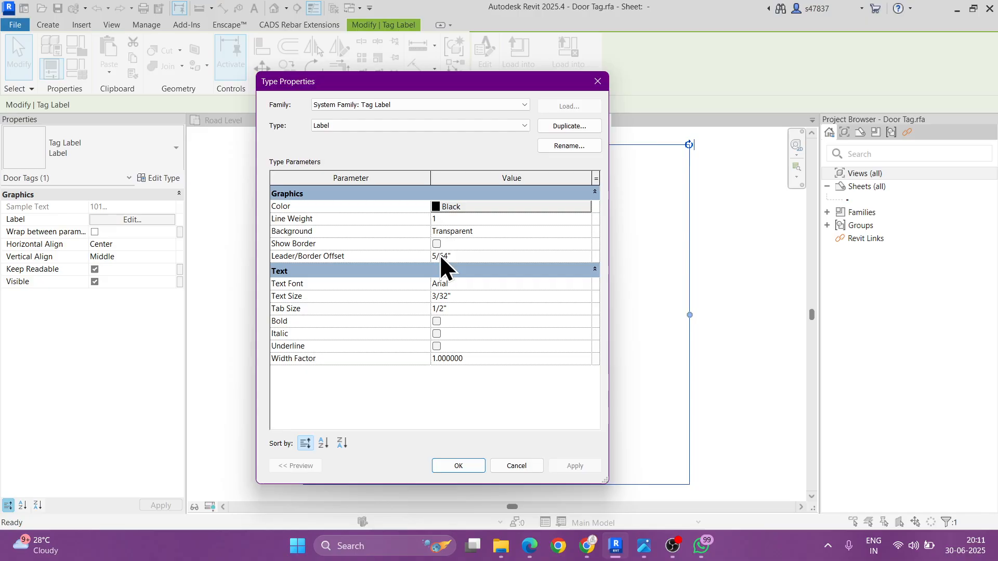
pyautogui.click(439, 322)
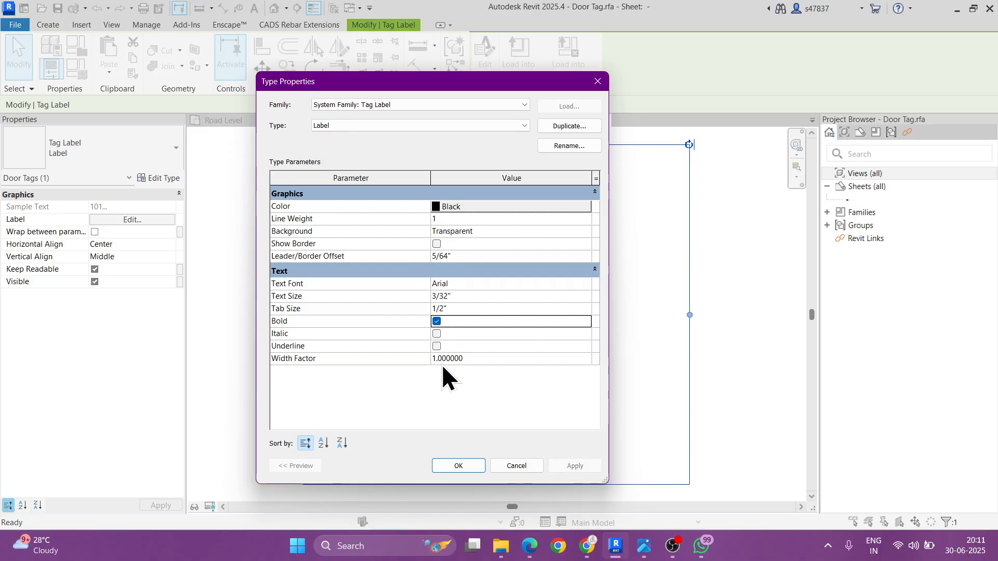
pyautogui.click(457, 465)
# Step: Load the edited Door Tag family into the project and close it without saving, replacing the existing version
pyautogui.click(552, 68)
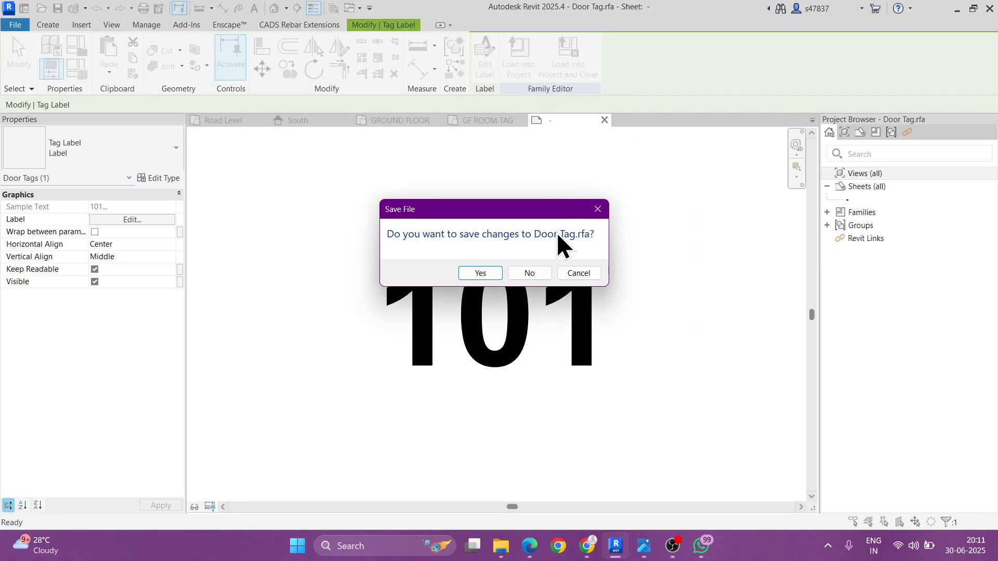
pyautogui.click(524, 272)
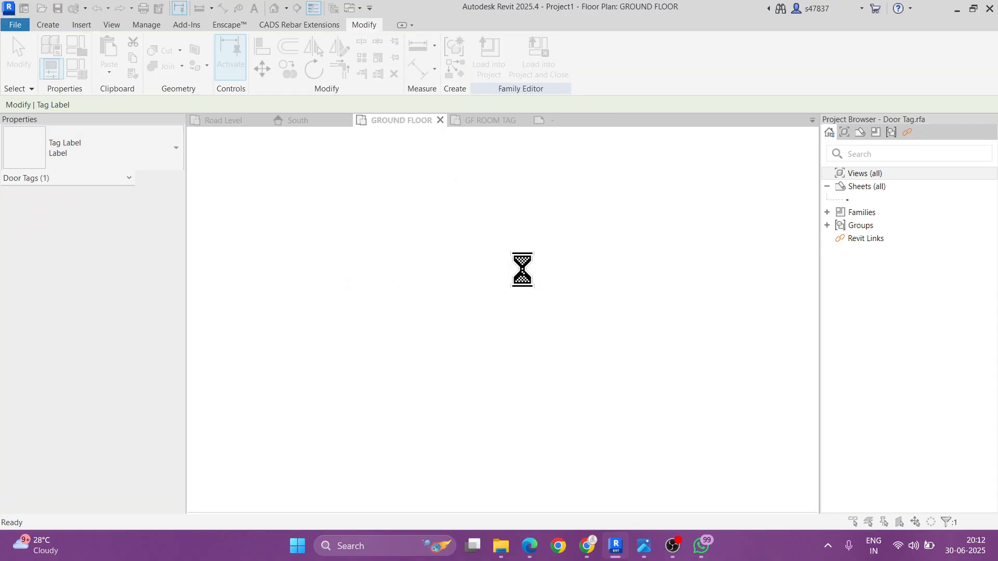
pyautogui.click(508, 240)
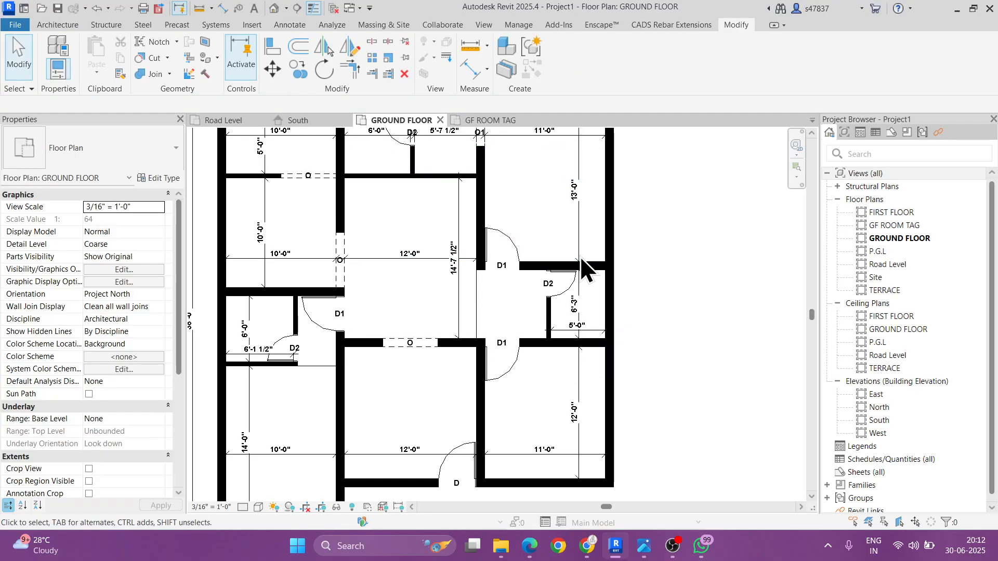
# Step: Shift the 10'-0" and 6'-0" width dimensions in the uppermost rooms downward, clear of the D2 tag
pyautogui.middleClick(586, 255)
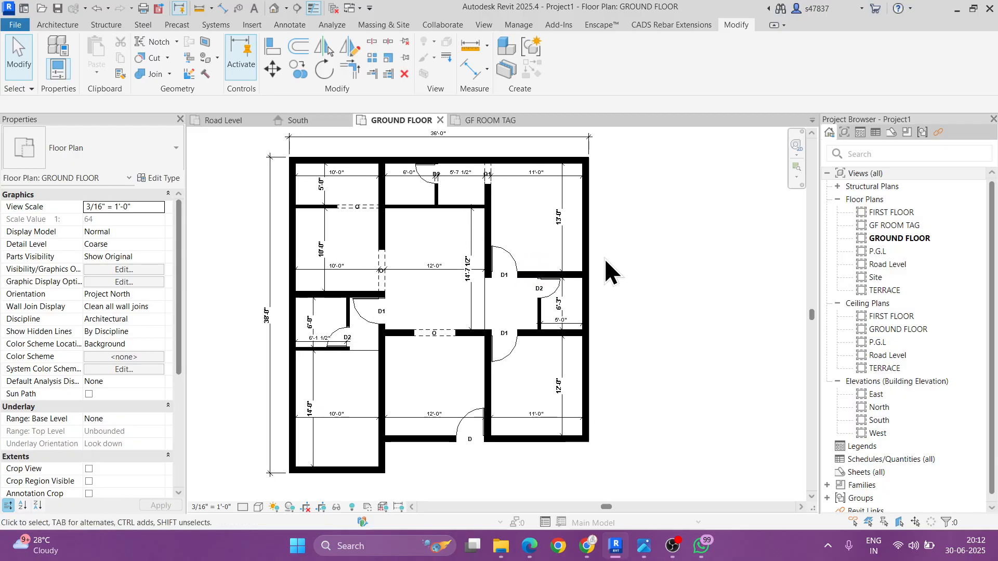
pyautogui.scroll(5, 398, 169)
pyautogui.click(392, 188)
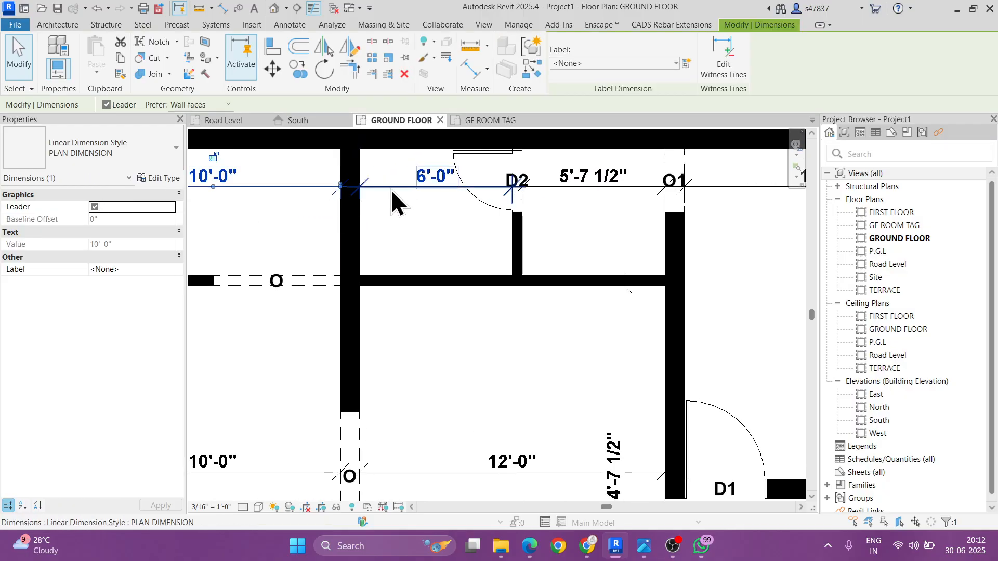
pyautogui.scroll(-2, 313, 189)
pyautogui.moveTo(308, 187); pyautogui.dragTo(312, 233)
pyautogui.press('Escape')
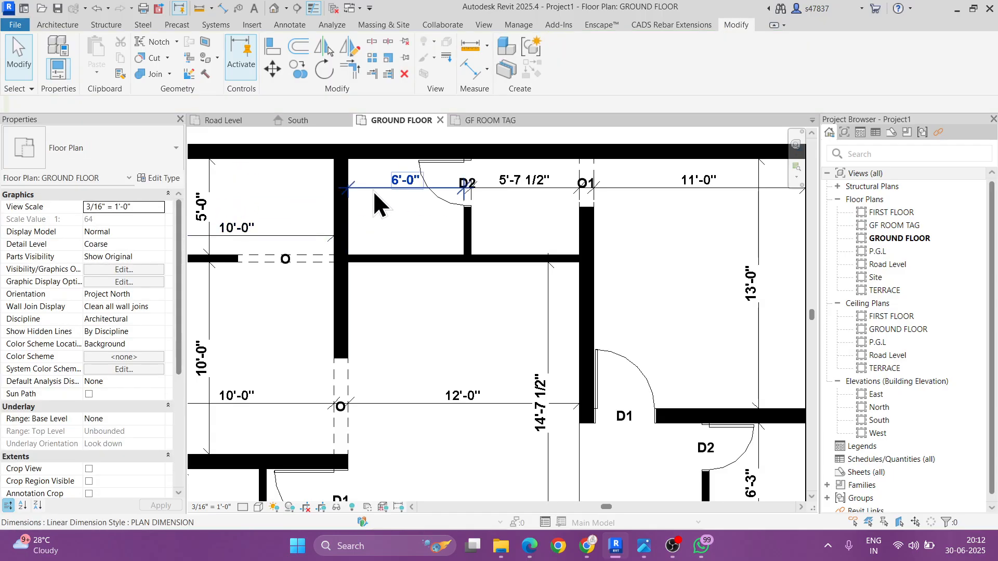
pyautogui.moveTo(373, 191); pyautogui.dragTo(374, 238)
pyautogui.press('Escape')
# Step: Lower the 5'-7 1/2" and 11'-0" width dimensions in the uppermost rooms to line up with the shifted neighbouring dimensions
pyautogui.moveTo(486, 192); pyautogui.dragTo(485, 242)
pyautogui.press('Escape')
pyautogui.click(602, 190)
pyautogui.moveTo(634, 200); pyautogui.dragTo(637, 234)
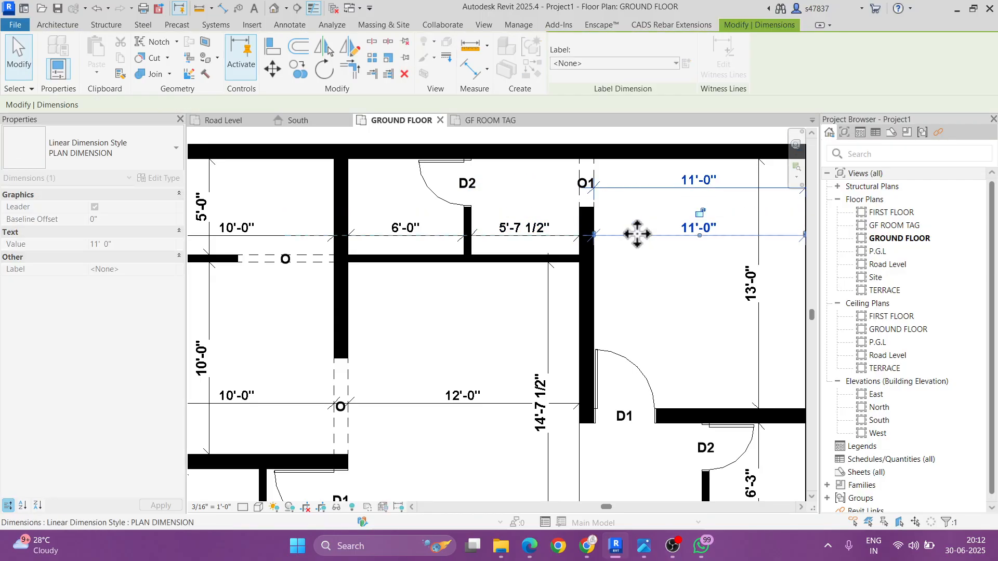
pyautogui.press('Escape')
# Step: Move the 12'-0" and 10'-0" width dimensions beside the vertical wall opening upward, aligned and clear of its O tag
pyautogui.scroll(-2, 525, 232)
pyautogui.moveTo(614, 294); pyautogui.dragTo(622, 238, button='middle')
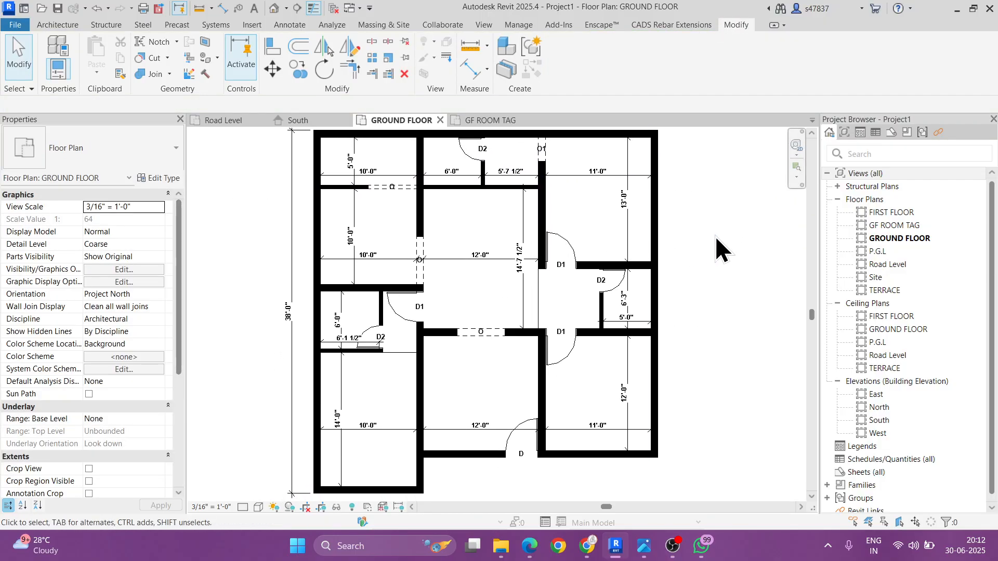
pyautogui.scroll(1, 471, 268)
pyautogui.click(445, 255)
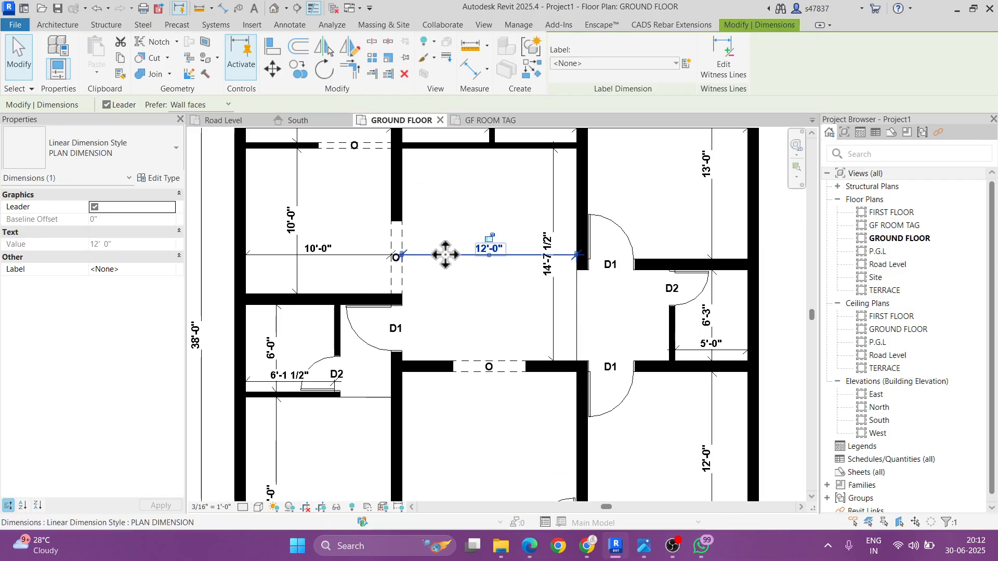
pyautogui.moveTo(446, 254); pyautogui.dragTo(467, 199)
pyautogui.moveTo(345, 252); pyautogui.dragTo(363, 199)
pyautogui.press('Escape')
pyautogui.scroll(-1, 490, 260)
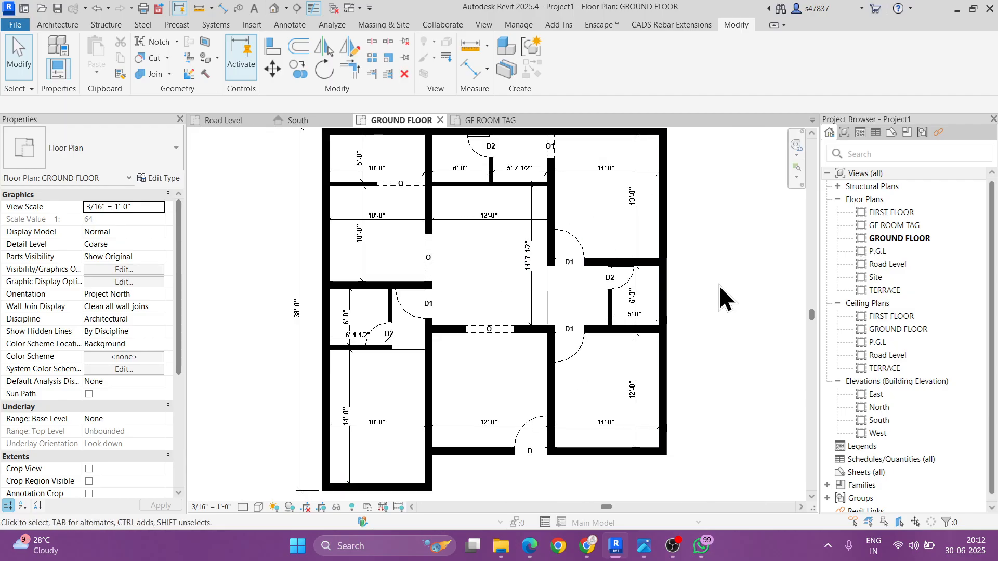
# Step: Move the 6'-1 1/2" width dimension upward inside its small room, clear of the D2 door and tag
pyautogui.scroll(2, 363, 338)
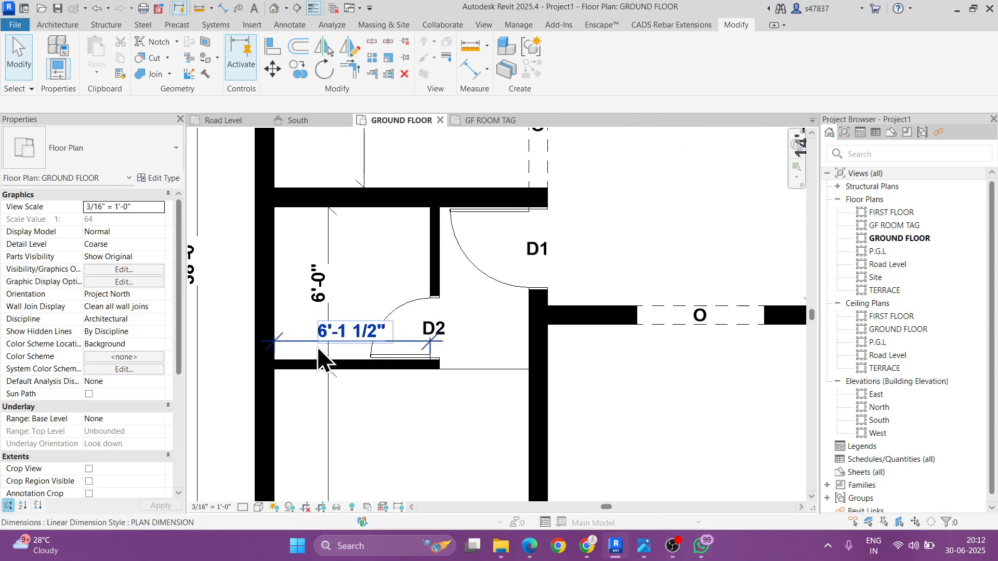
pyautogui.click(294, 343)
pyautogui.moveTo(294, 342); pyautogui.dragTo(296, 237)
pyautogui.press('Escape')
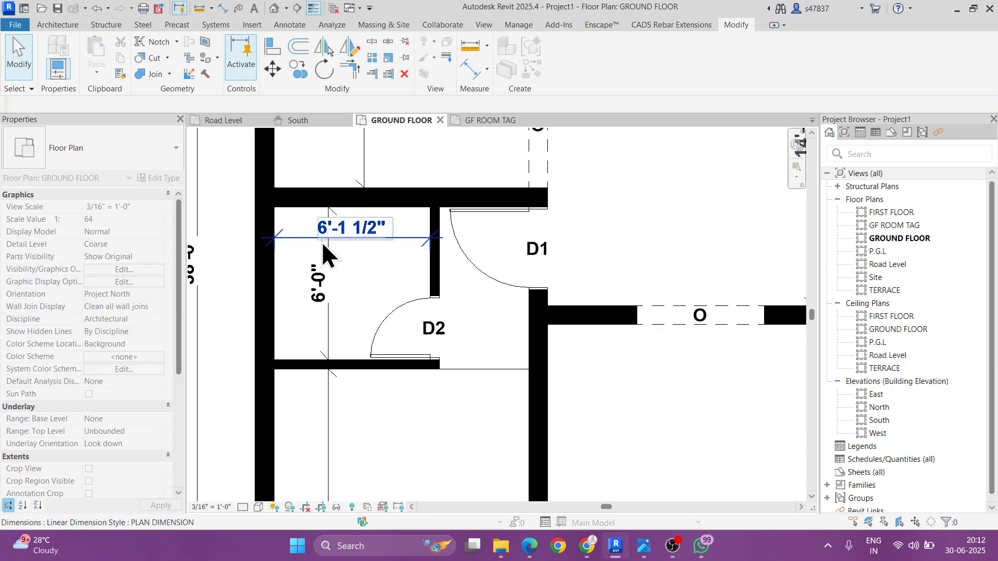
pyautogui.scroll(-2, 355, 242)
pyautogui.scroll(2, 406, 407)
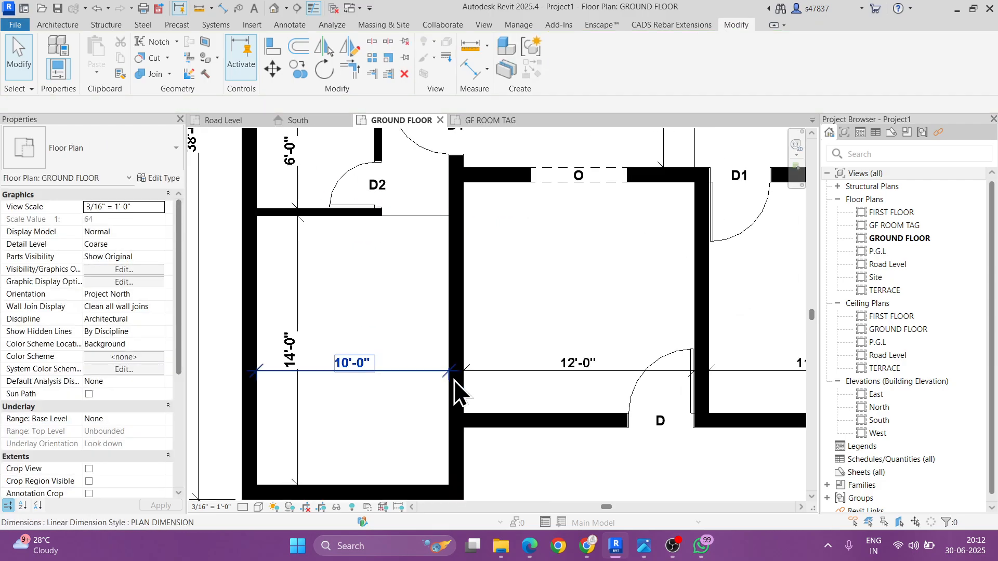
pyautogui.scroll(-2, 454, 379)
pyautogui.scroll(-2, 403, 390)
pyautogui.moveTo(445, 383); pyautogui.dragTo(579, 374, button='middle')
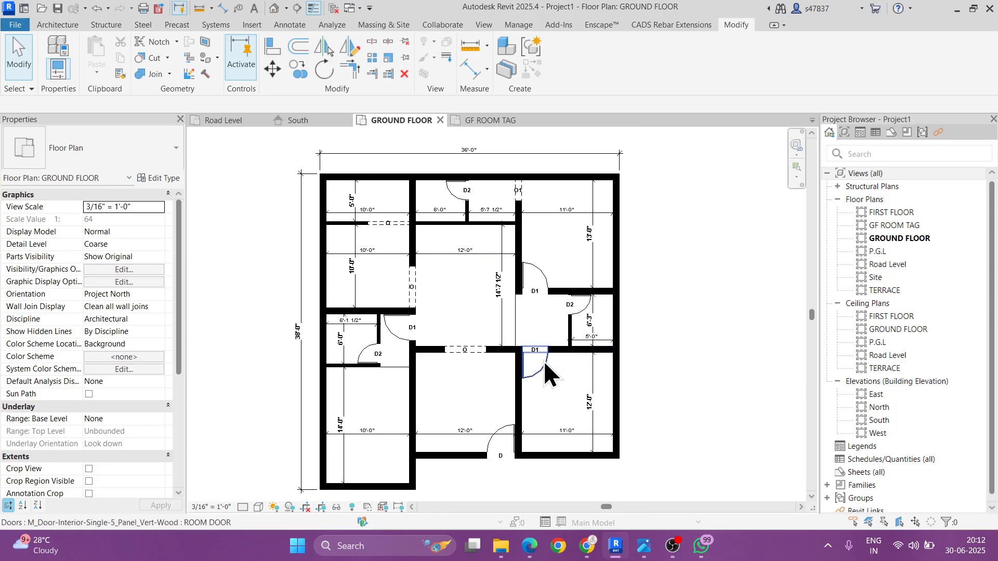
# Step: Tag all untagged doors in the GF ROOM TAG plan with Door Tag, and reopen the GROUND FLOOR plan
pyautogui.click(889, 225)
pyautogui.doubleClick(888, 224)
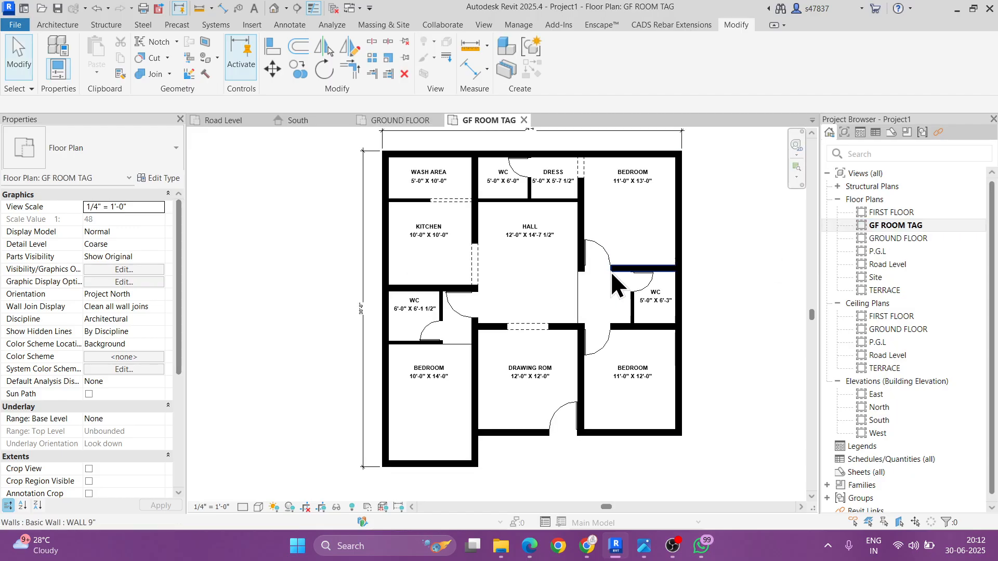
pyautogui.moveTo(710, 282)
pyautogui.mouseDown(button='middle')
pyautogui.moveTo(684, 280)
pyautogui.moveTo(715, 283)
pyautogui.mouseUp(button='middle')
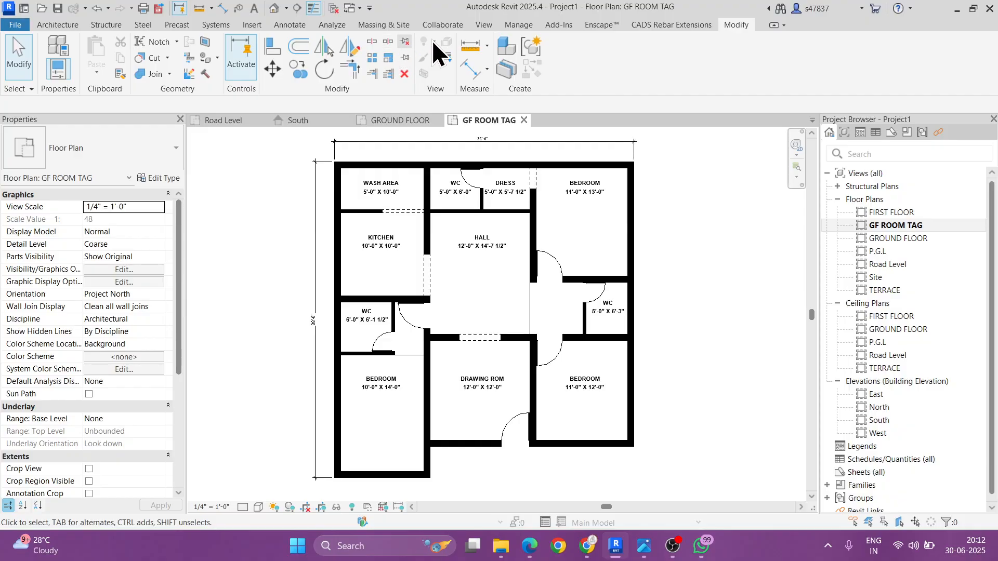
pyautogui.click(307, 24)
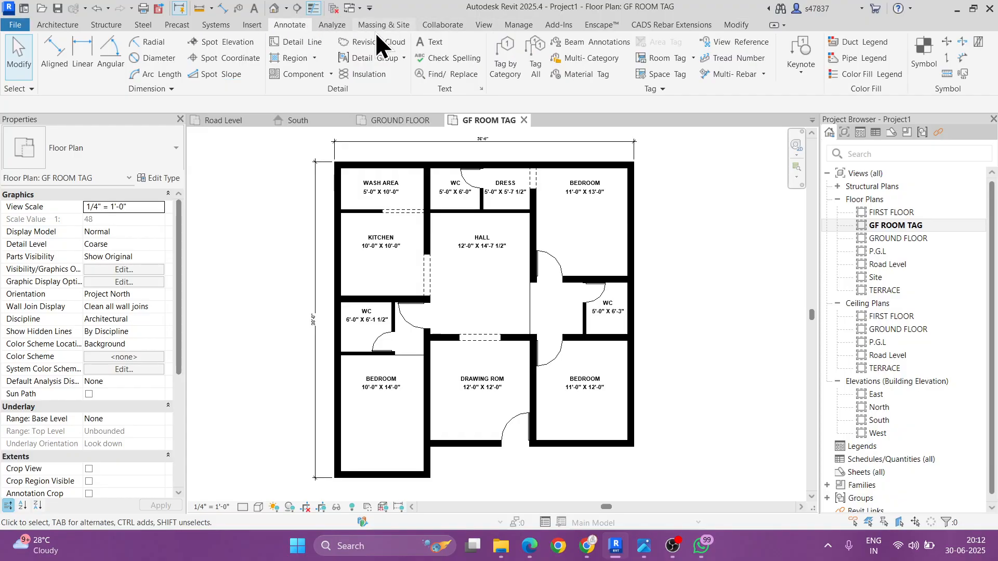
pyautogui.click(534, 66)
pyautogui.click(682, 225)
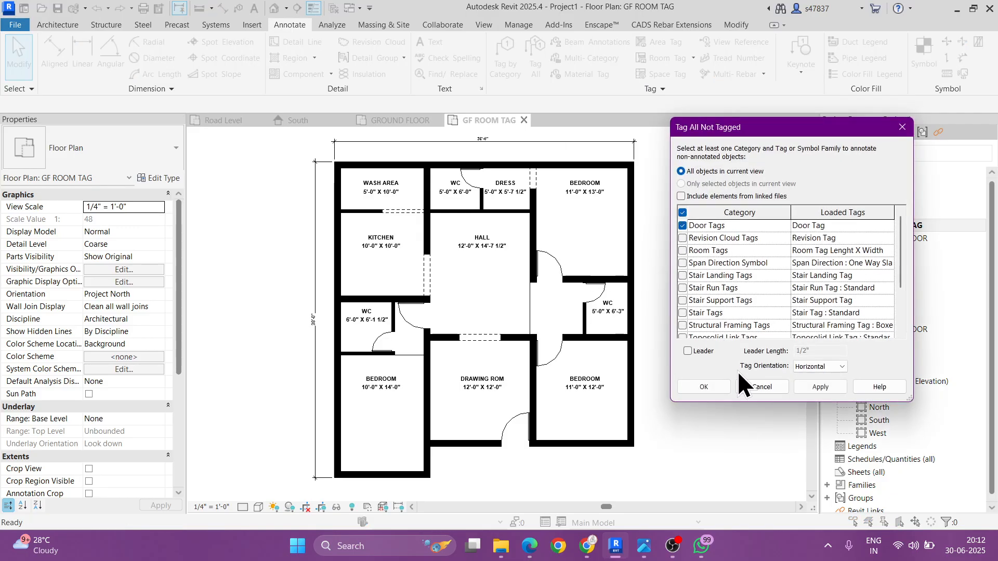
pyautogui.click(707, 385)
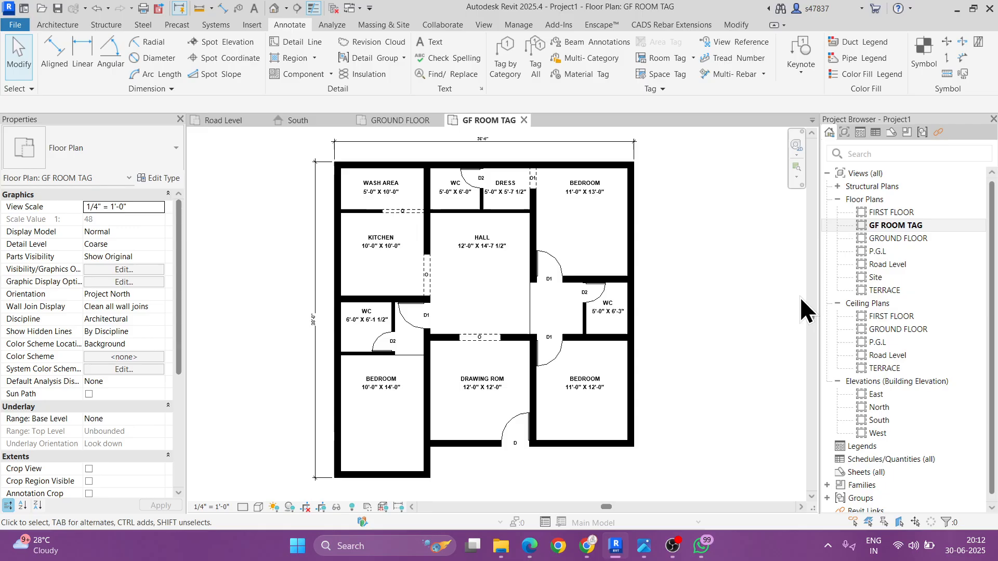
pyautogui.click(888, 239)
pyautogui.doubleClick(887, 239)
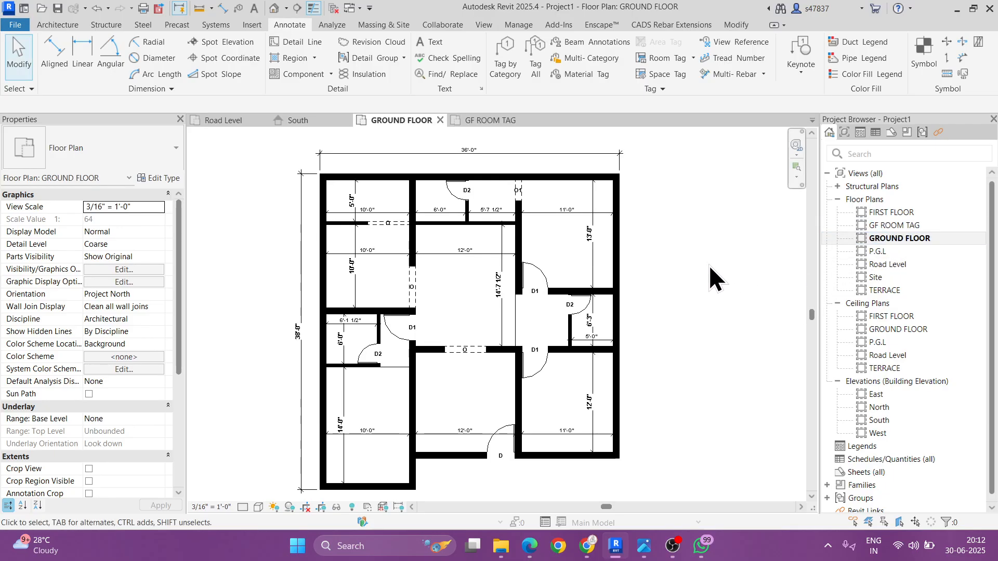
pyautogui.click(73, 26)
pyautogui.click(91, 48)
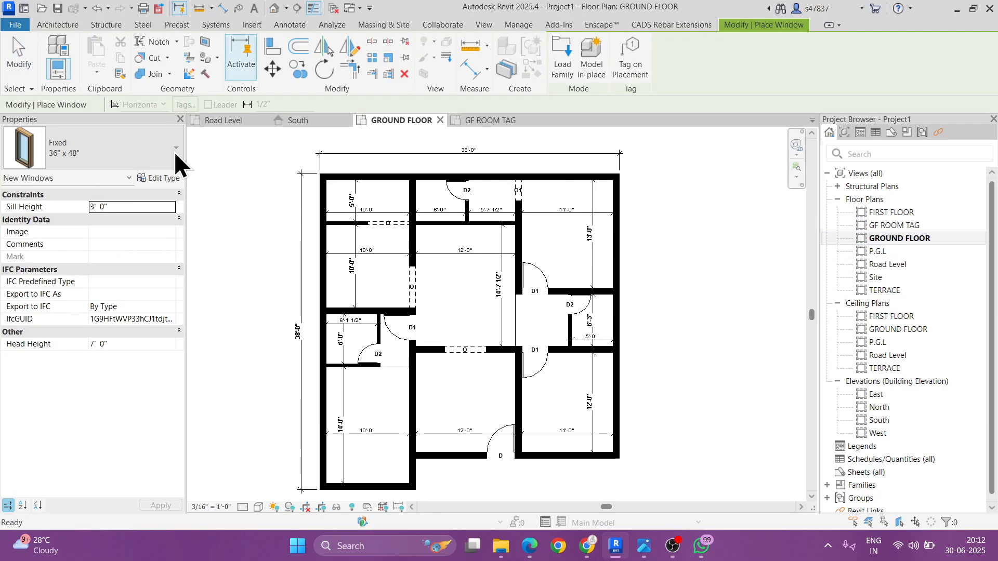
pyautogui.press('Escape')
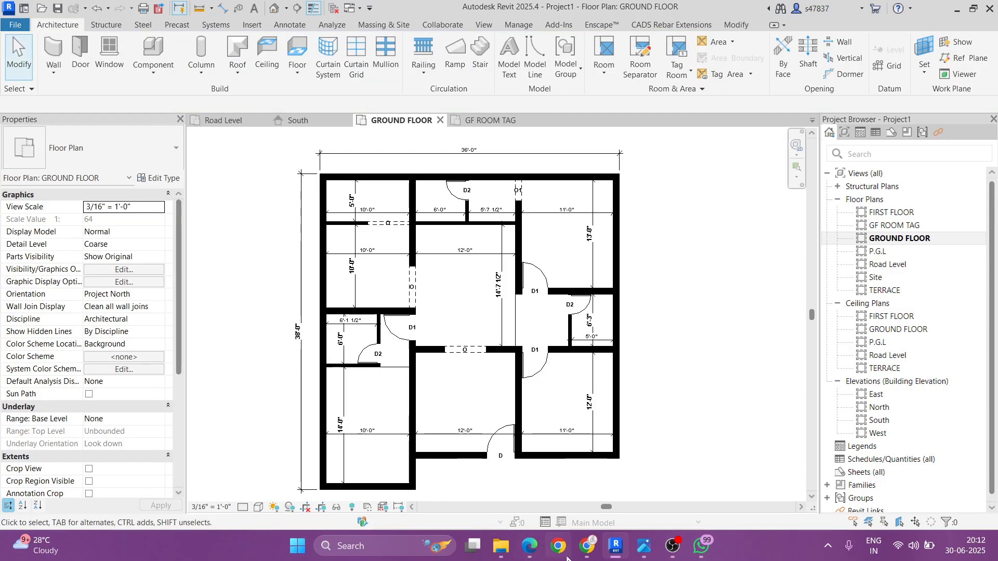
# Step: Switch to the reference image in Photos and examine the windows on the house's front facade
pyautogui.click(639, 558)
pyautogui.moveTo(248, 152); pyautogui.dragTo(233, 435)
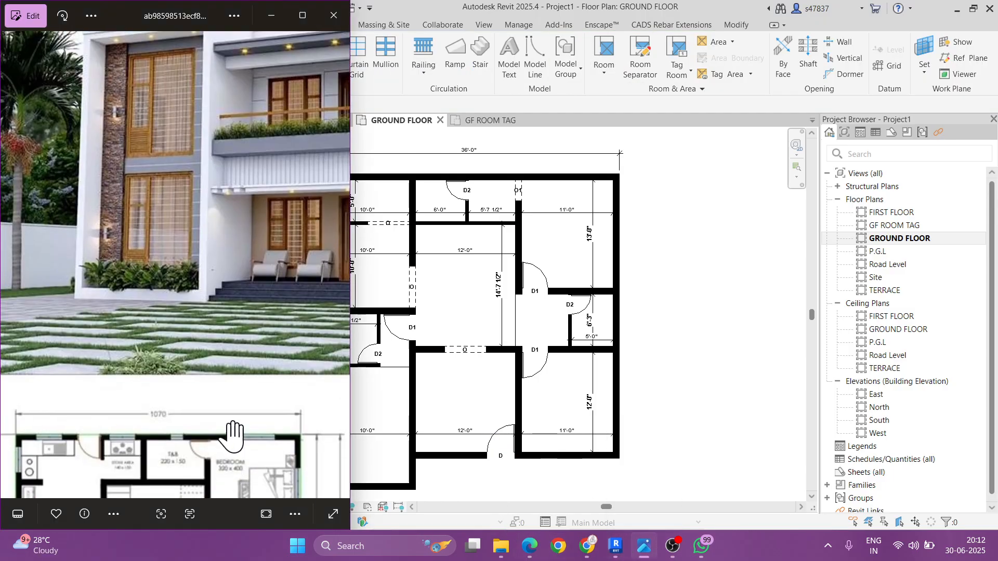
pyautogui.moveTo(242, 262); pyautogui.dragTo(108, 256)
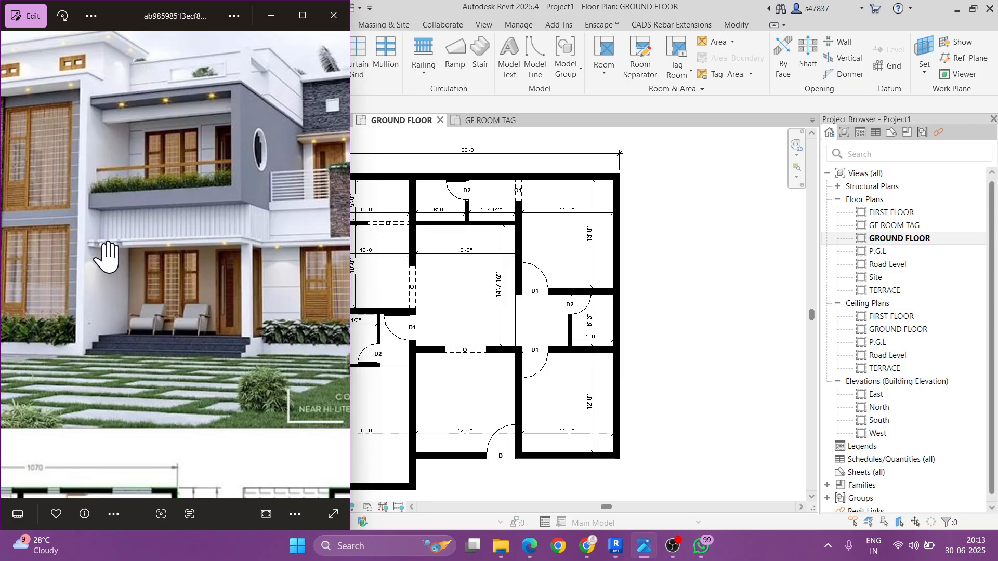
pyautogui.moveTo(100, 251); pyautogui.dragTo(197, 260)
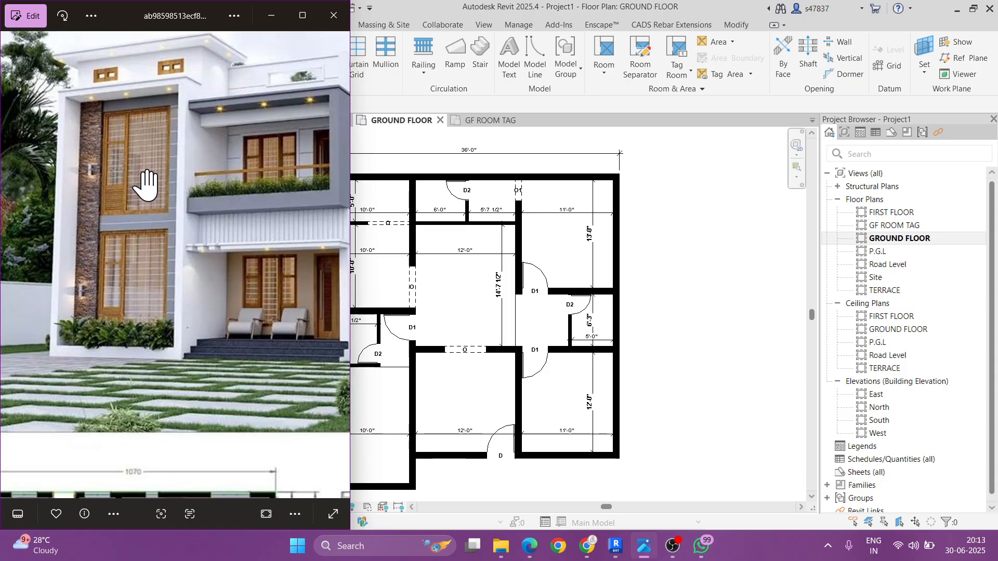
pyautogui.click(268, 15)
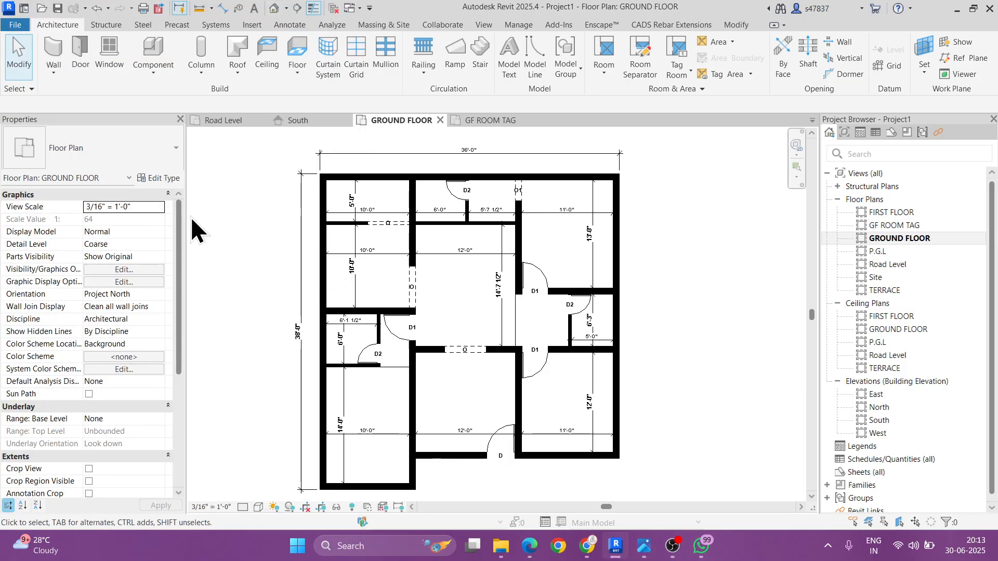
# Step: Start placing a Window-Casement-Double window and rename its 34" x 36" type to ROOM WINDOW
pyautogui.click(108, 57)
pyautogui.click(176, 148)
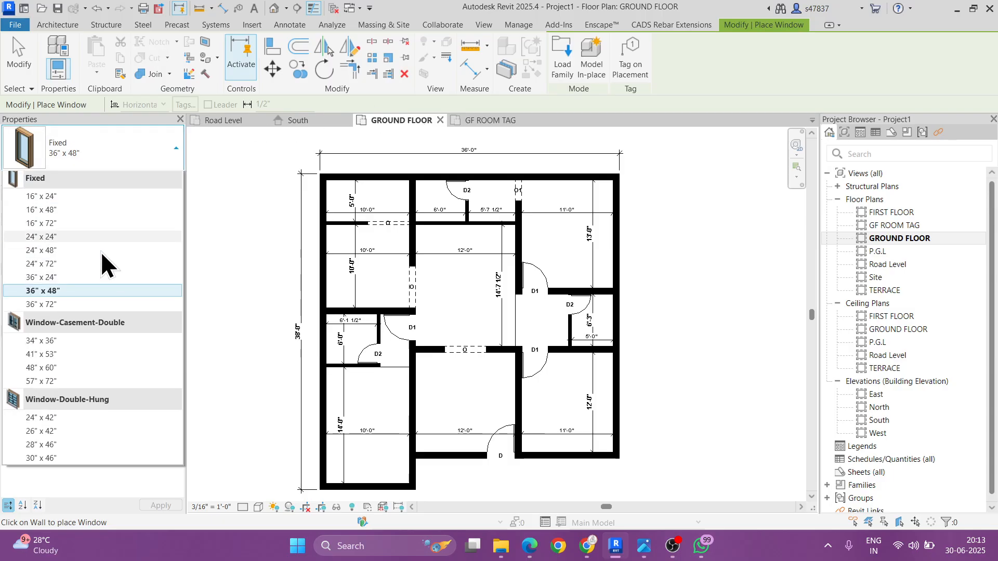
pyautogui.click(57, 366)
pyautogui.click(151, 179)
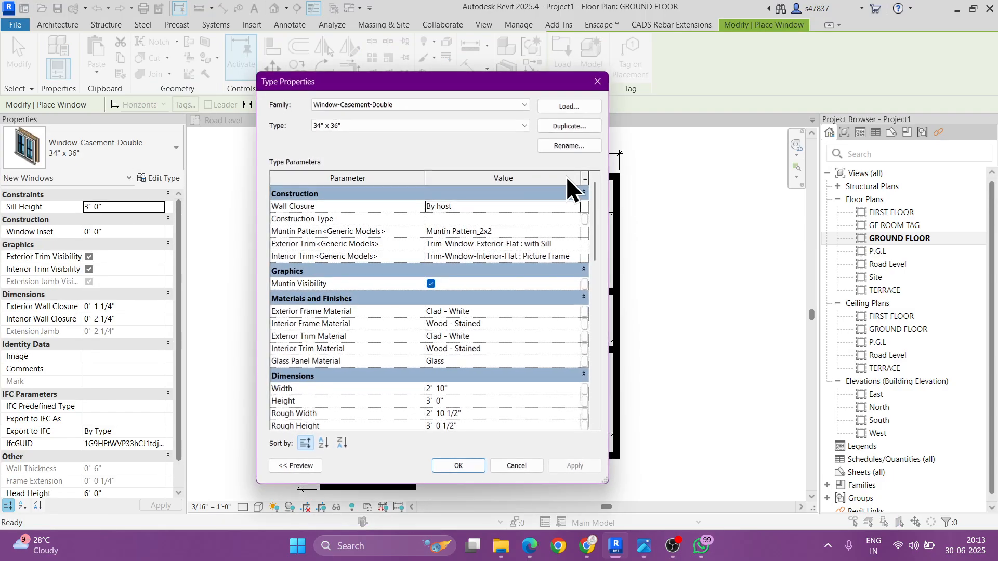
pyautogui.click(564, 148)
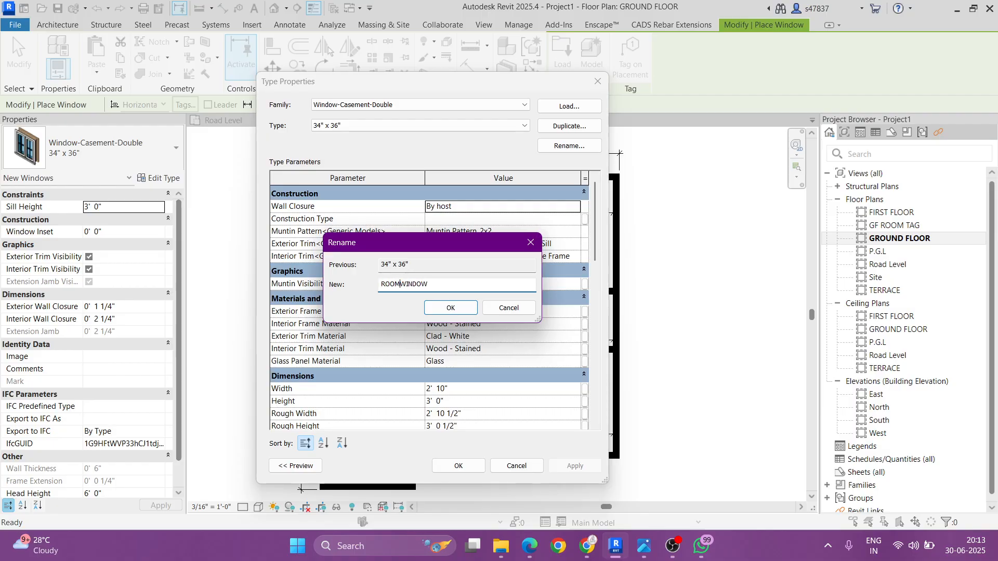
pyautogui.press('Return')
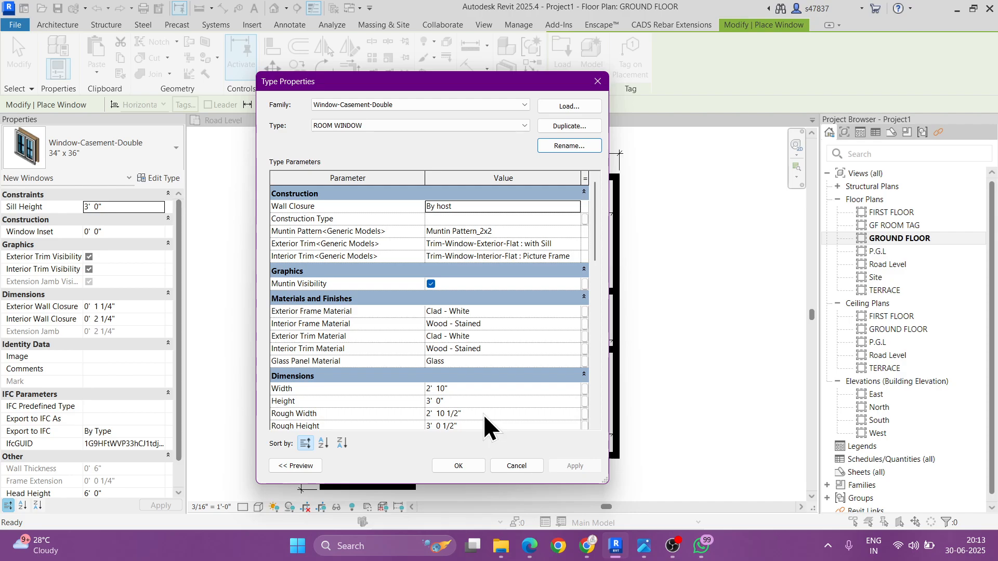
# Step: Set the ROOM WINDOW type's width to 5' and its height to 6'
pyautogui.click(471, 389)
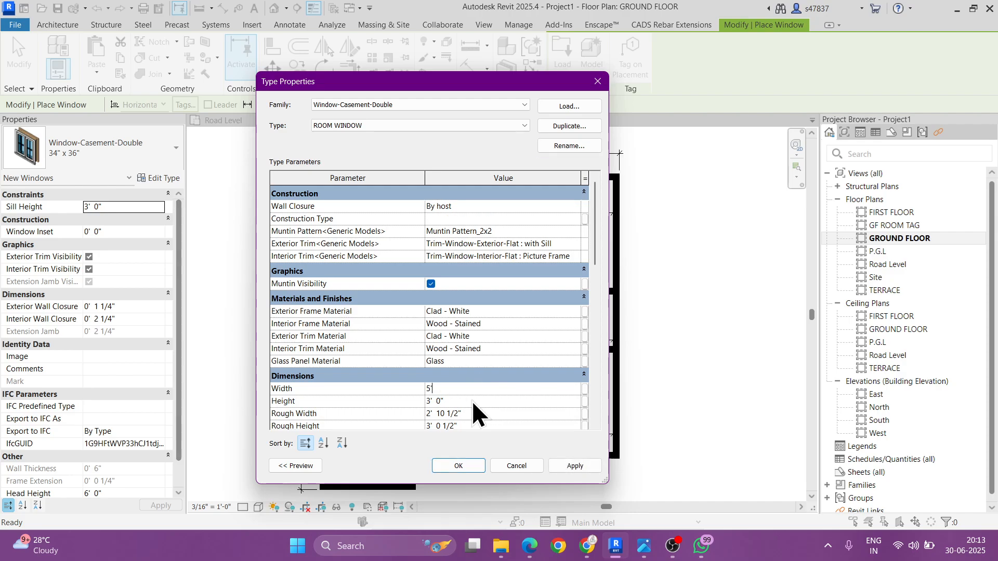
pyautogui.press('Return')
pyautogui.press('Return')
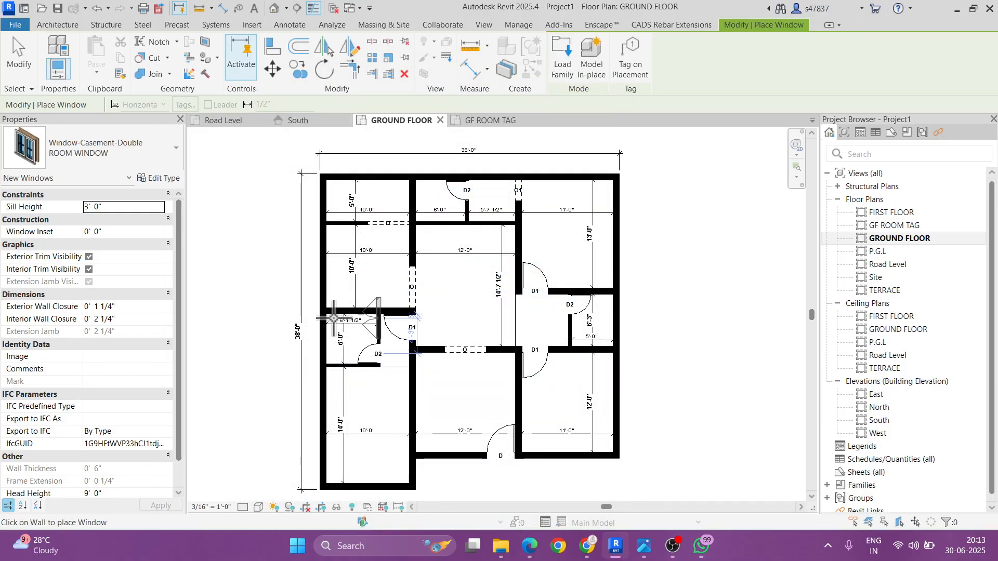
# Step: Set the sill height to 1' and place a ROOM WINDOW centred in the south wall of the 10'-0" by 14'-0" room
pyautogui.moveTo(281, 347); pyautogui.dragTo(279, 318, button='middle')
pyautogui.doubleClick(136, 207)
pyautogui.write('1')
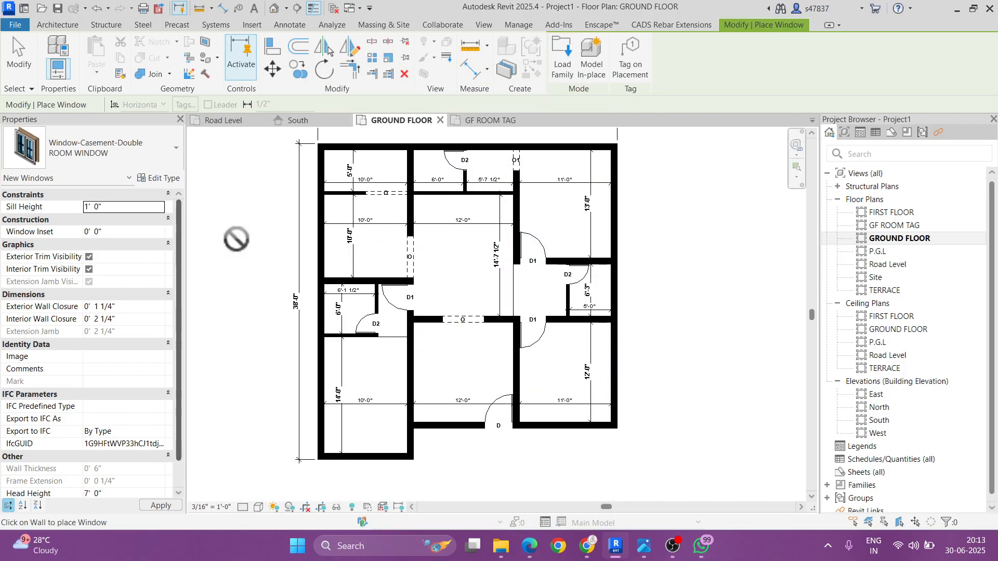
pyautogui.scroll(5, 386, 424)
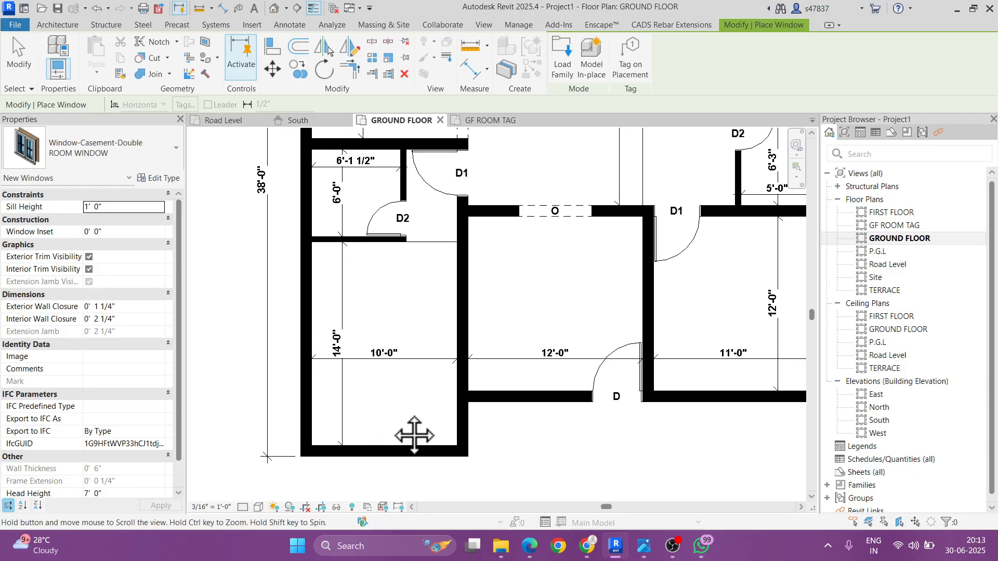
pyautogui.moveTo(438, 433); pyautogui.dragTo(439, 433, button='middle')
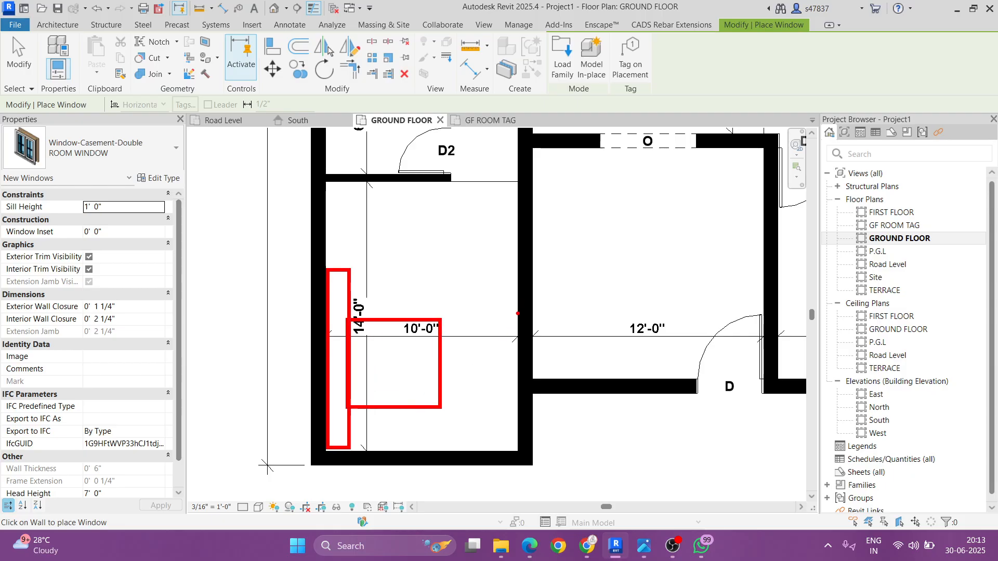
pyautogui.click(421, 461)
pyautogui.scroll(-2, 390, 436)
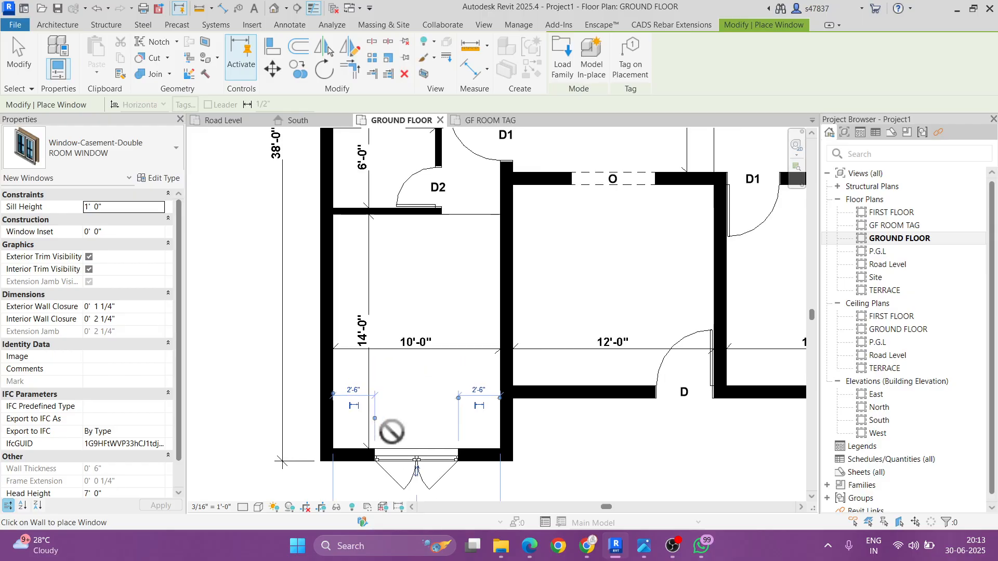
# Step: Place a ROOM WINDOW in the front wall beside the main door D, centred 4'-6" from the room's west wall
pyautogui.moveTo(616, 478); pyautogui.dragTo(595, 482, button='middle')
pyautogui.scroll(1, 596, 482)
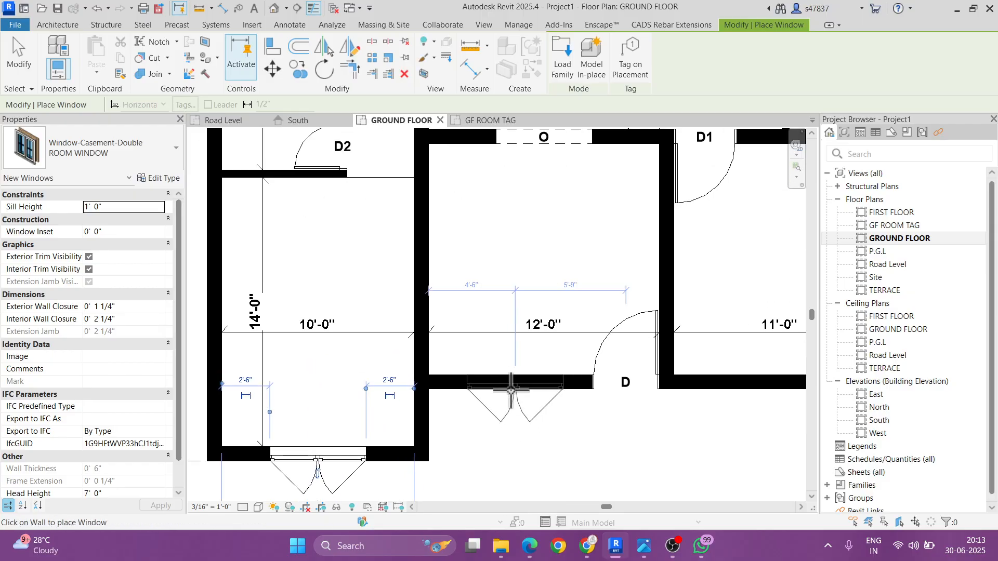
pyautogui.click(511, 393)
pyautogui.moveTo(624, 397); pyautogui.dragTo(372, 396, button='middle')
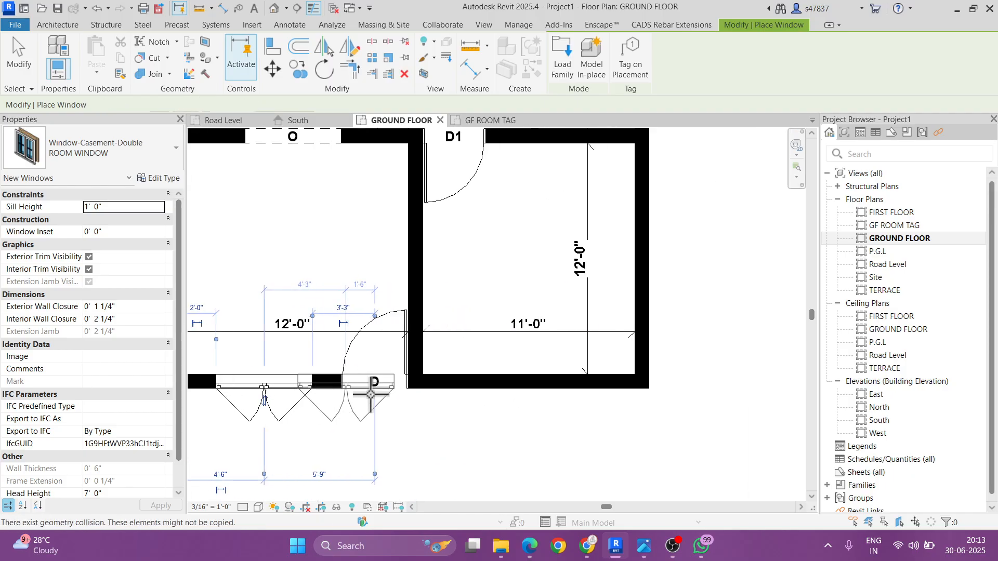
pyautogui.scroll(-1, 396, 396)
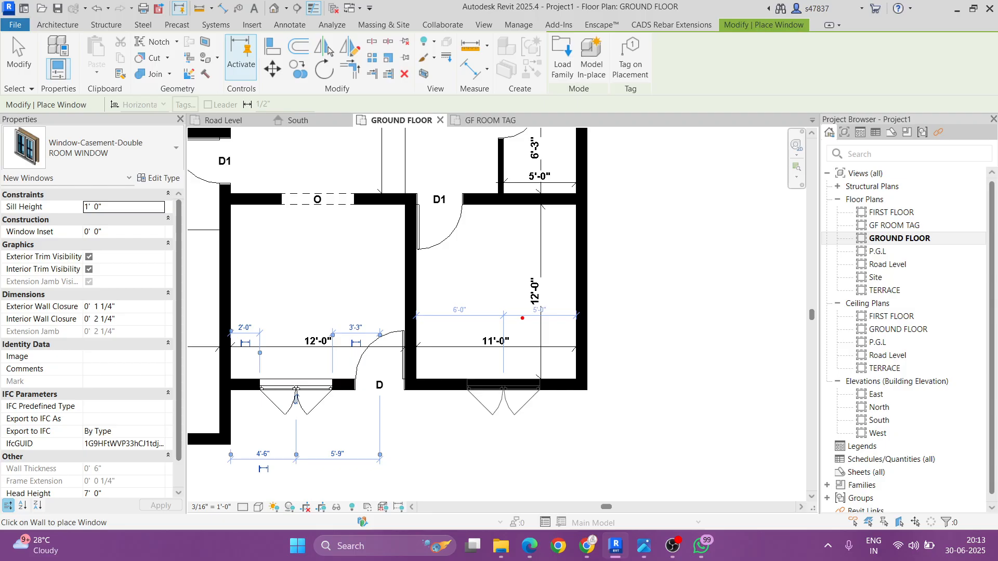
pyautogui.keyDown('ctrl'); pyautogui.moveTo(420, 285); pyautogui.dragTo(527, 343); pyautogui.keyUp('ctrl')
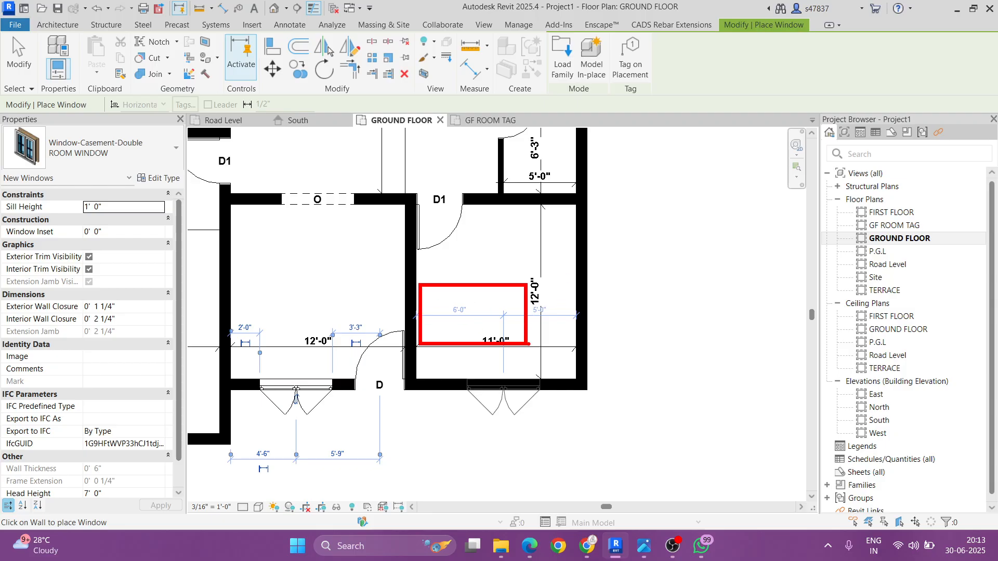
pyautogui.press('Escape')
pyautogui.hotkey('ctrl', '2')
pyautogui.keyDown('ctrl'); pyautogui.moveTo(575, 272); pyautogui.dragTo(464, 346); pyautogui.keyUp('ctrl')
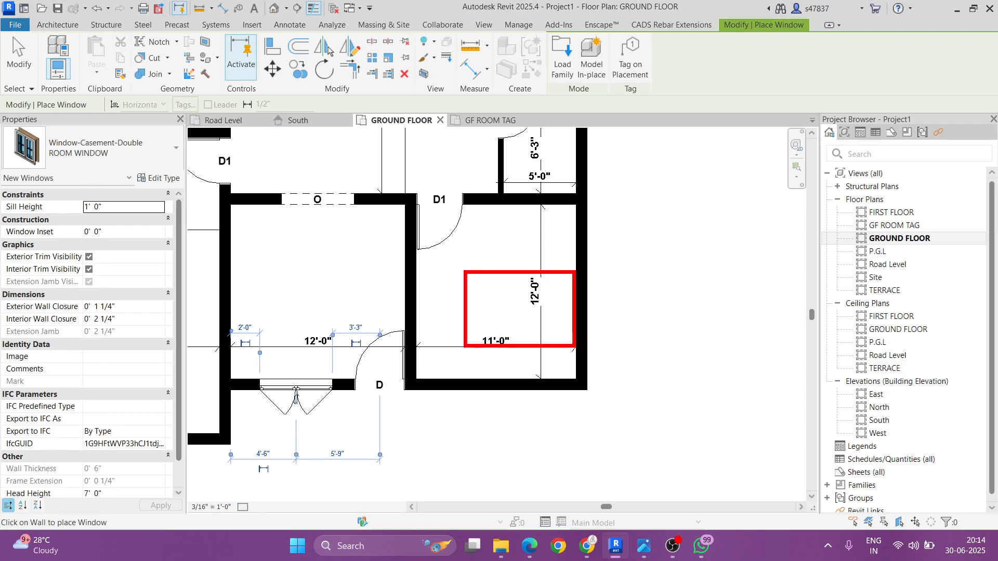
pyautogui.press('Escape')
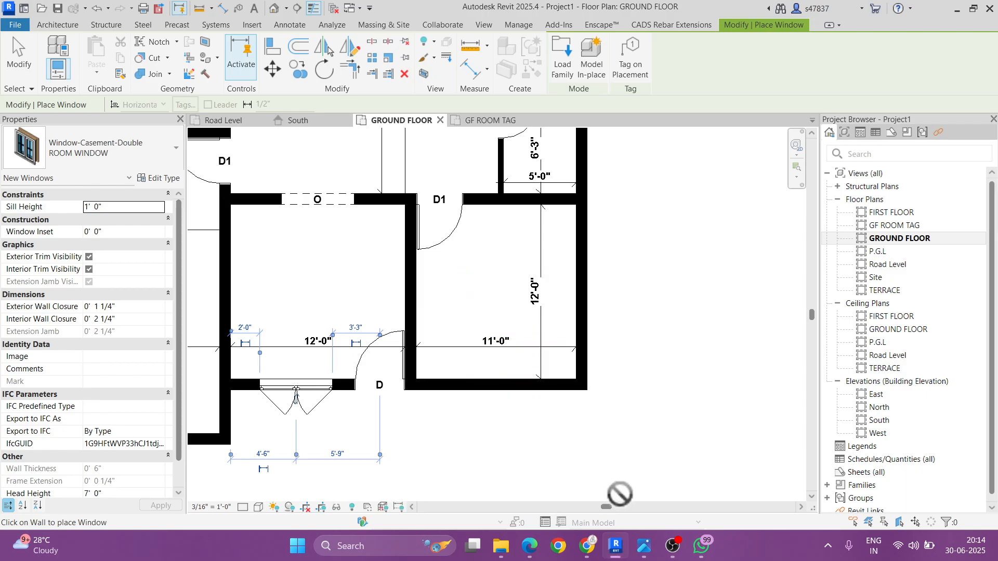
# Step: Check the reference floor plans in Photos and place a ROOM WINDOW centred in the south wall of the 11'-0" by 12'-0" bedroom
pyautogui.click(645, 547)
pyautogui.scroll(-5, 142, 272)
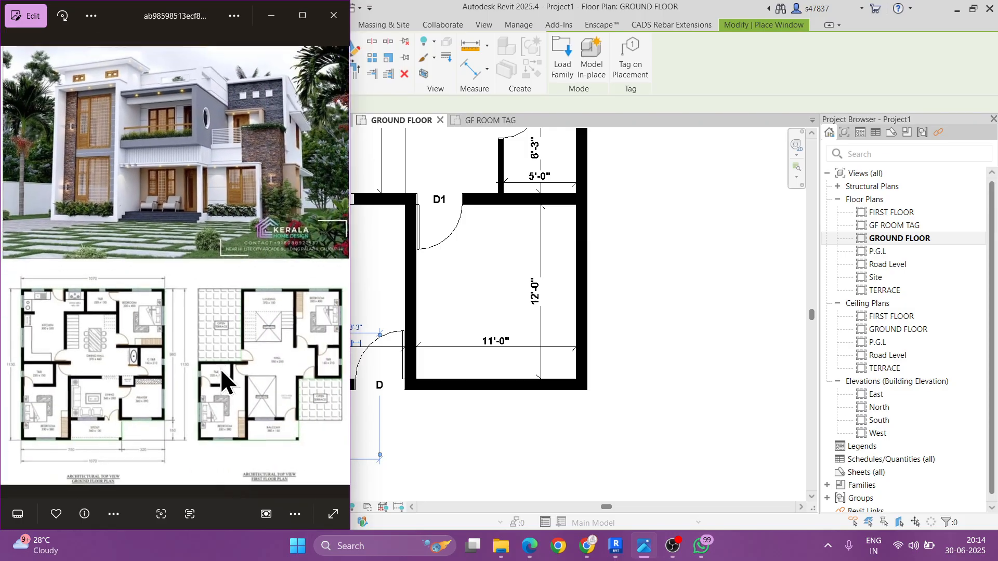
pyautogui.scroll(5, 131, 444)
pyautogui.click(271, 15)
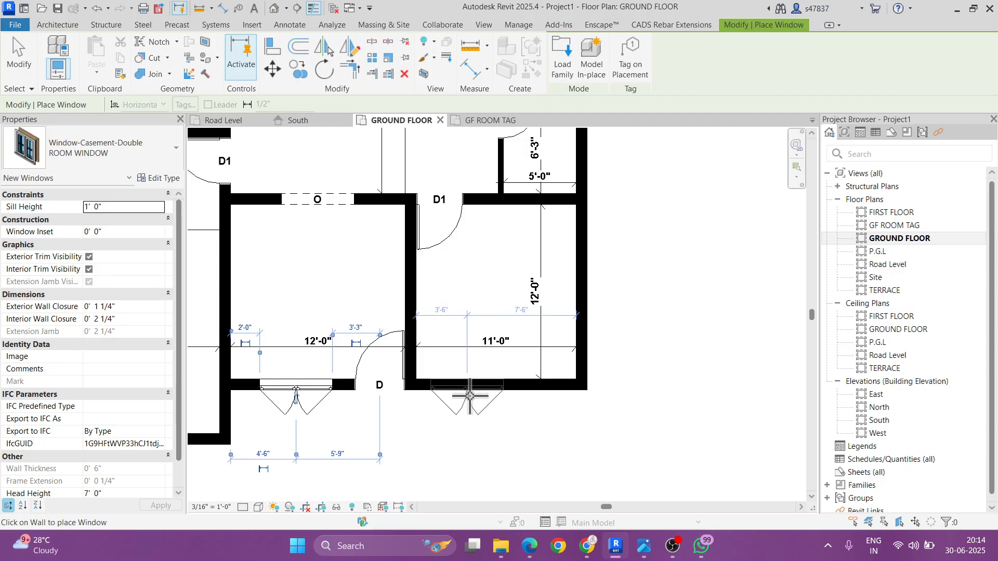
pyautogui.click(496, 393)
pyautogui.press('Escape')
pyautogui.press('Escape')
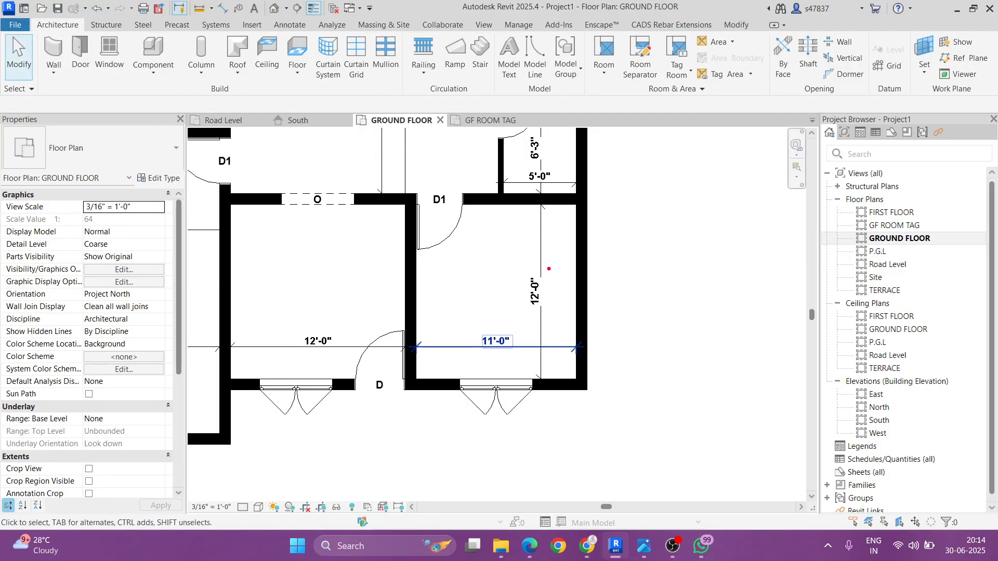
pyautogui.moveTo(550, 278); pyautogui.dragTo(461, 331)
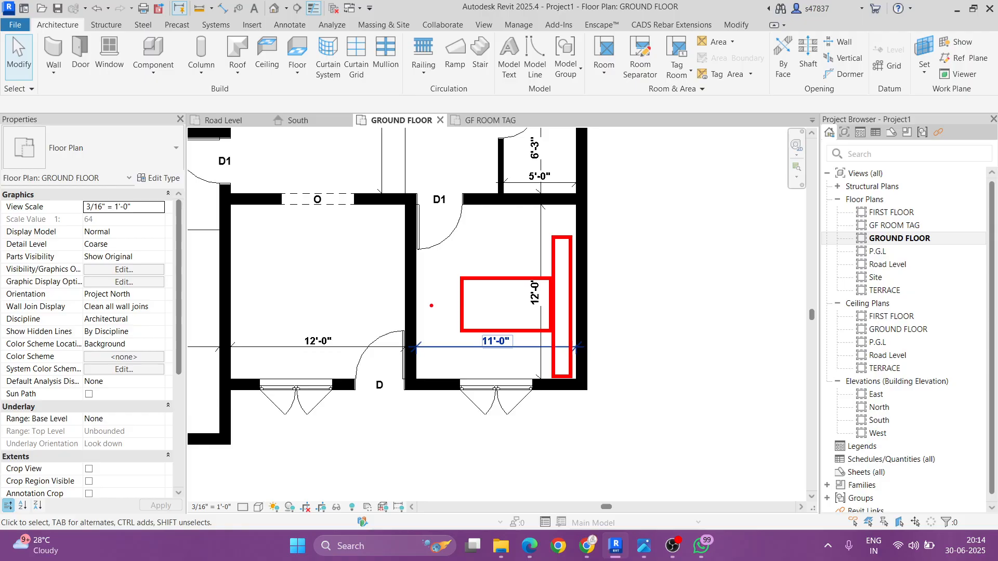
pyautogui.moveTo(431, 289); pyautogui.dragTo(424, 380)
pyautogui.moveTo(491, 226); pyautogui.dragTo(585, 226)
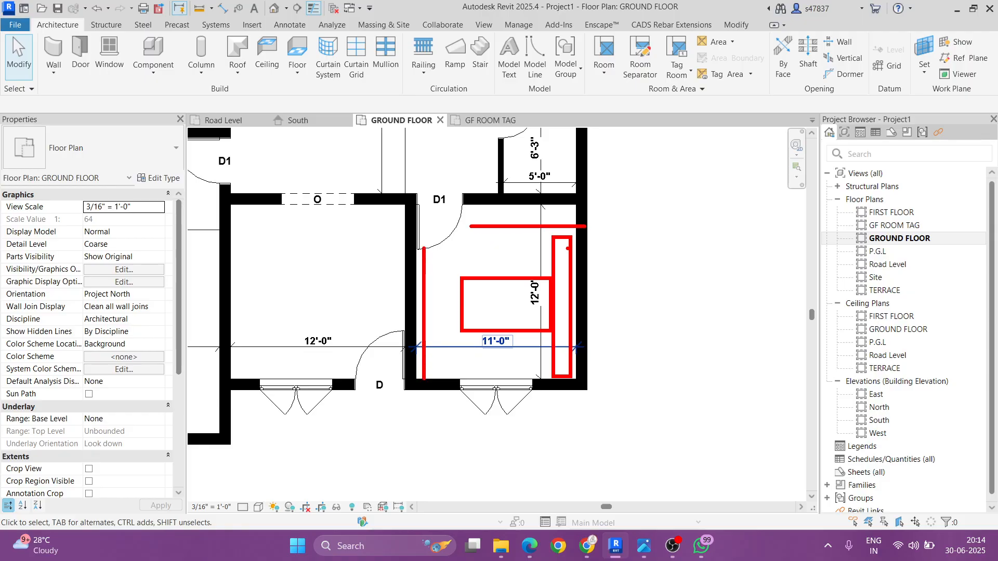
pyautogui.press('Escape')
# Step: Create a similar ROOM WINDOW with a 3' sill height, centred in the north wall of the 11'-0" by 13'-0" bedroom
pyautogui.scroll(-2, 503, 394)
pyautogui.click(501, 390)
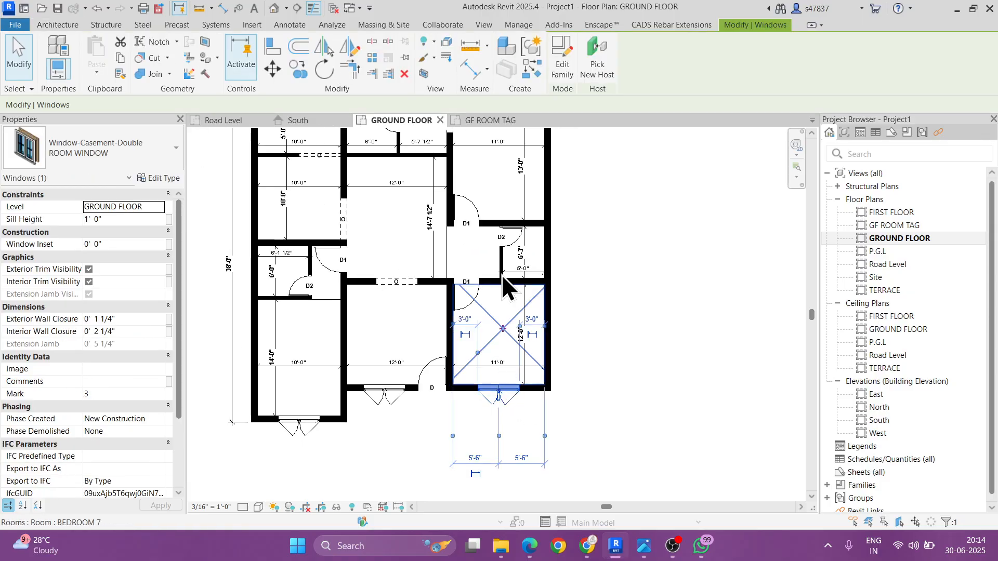
pyautogui.click(528, 72)
pyautogui.moveTo(677, 282); pyautogui.dragTo(684, 382, button='middle')
pyautogui.scroll(2, 598, 298)
pyautogui.moveTo(567, 271); pyautogui.dragTo(609, 310, button='middle')
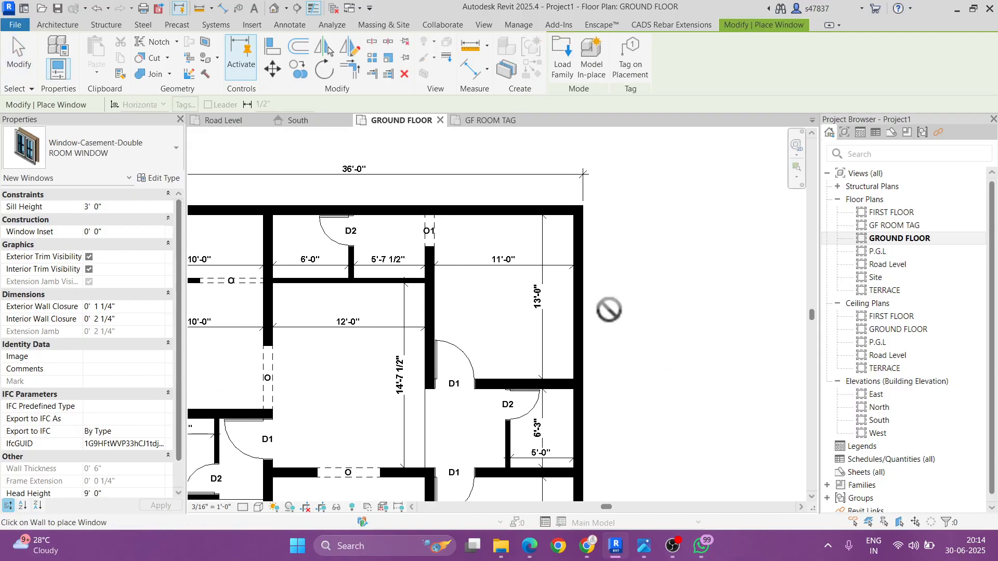
pyautogui.scroll(1, 609, 310)
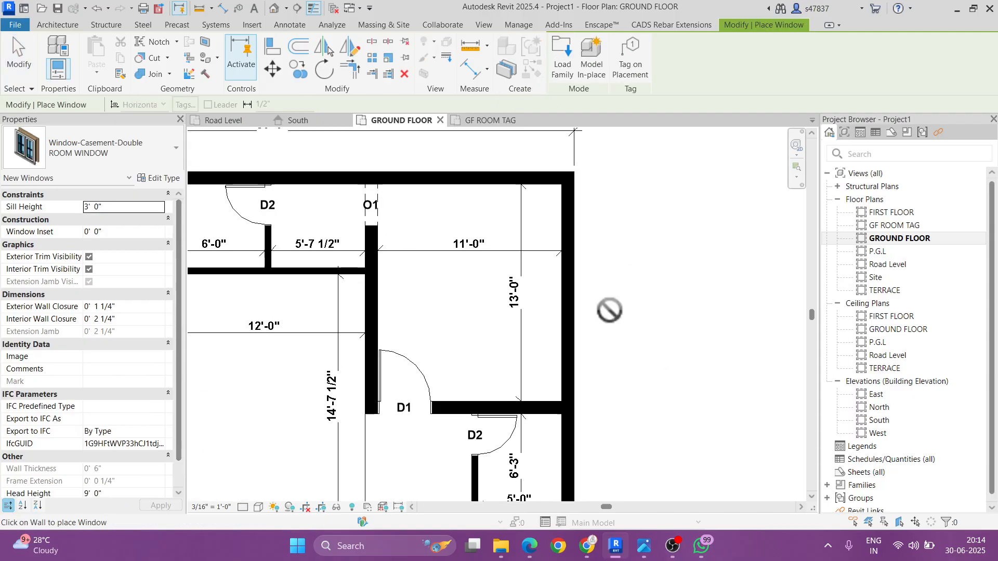
pyautogui.click(474, 166)
pyautogui.scroll(-4, 474, 189)
pyautogui.moveTo(468, 212); pyautogui.dragTo(708, 257, button='middle')
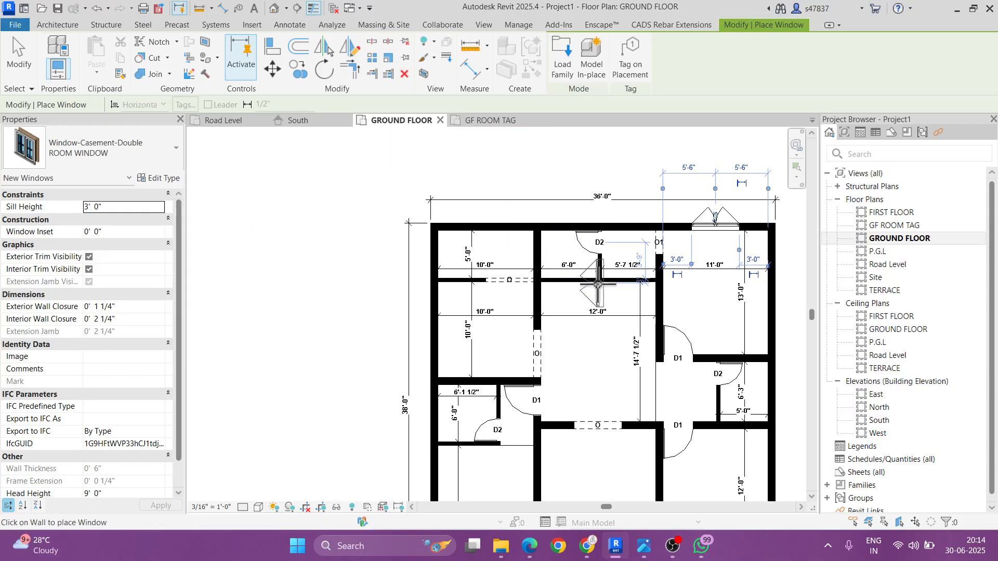
# Step: Duplicate the ROOM WINDOW type as KITCHEN WINDOW
pyautogui.scroll(1, 599, 292)
pyautogui.moveTo(619, 327); pyautogui.dragTo(612, 266, button='middle')
pyautogui.moveTo(462, 335); pyautogui.dragTo(455, 198, button='middle')
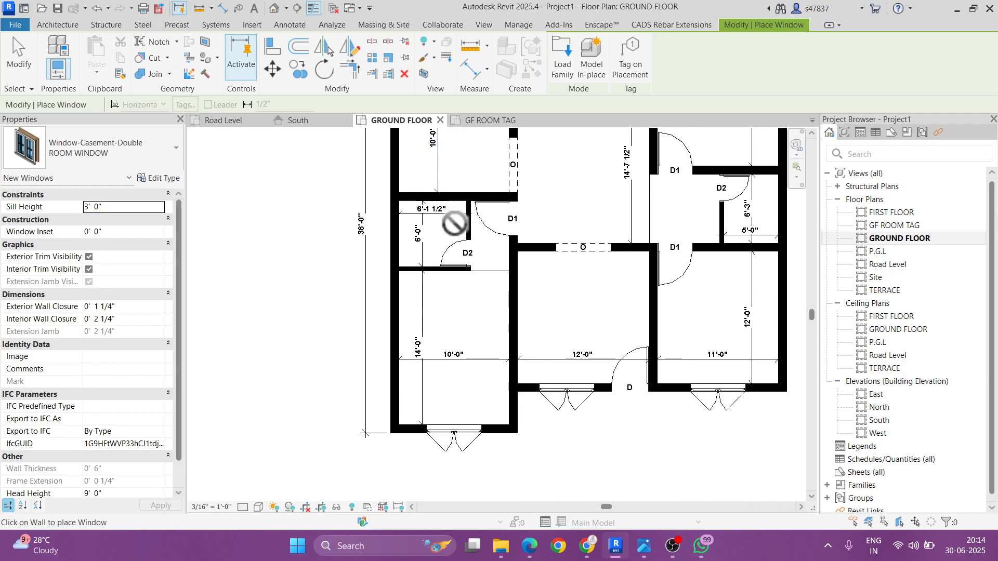
pyautogui.scroll(-1, 465, 303)
pyautogui.moveTo(581, 302); pyautogui.dragTo(494, 372, button='middle')
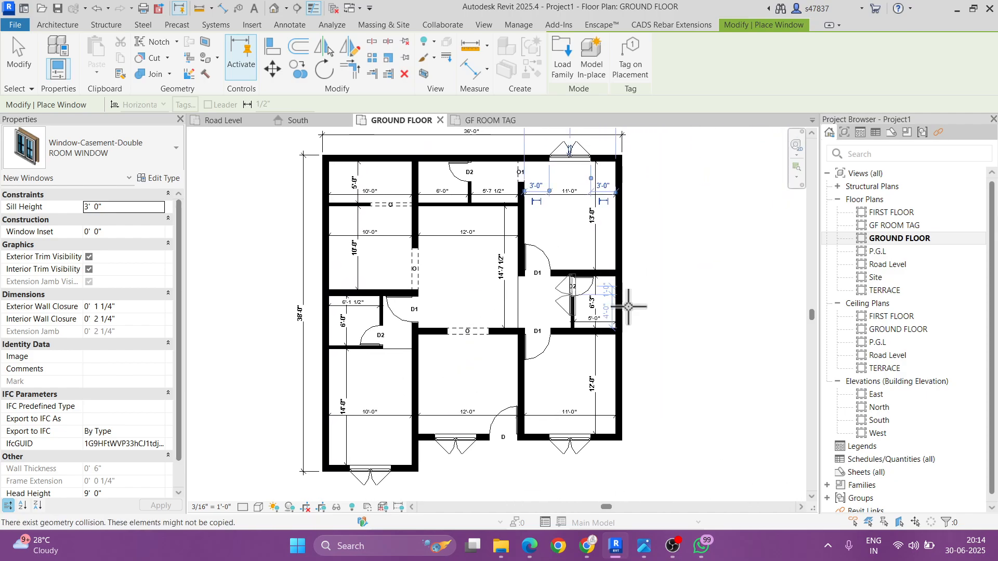
pyautogui.click(158, 178)
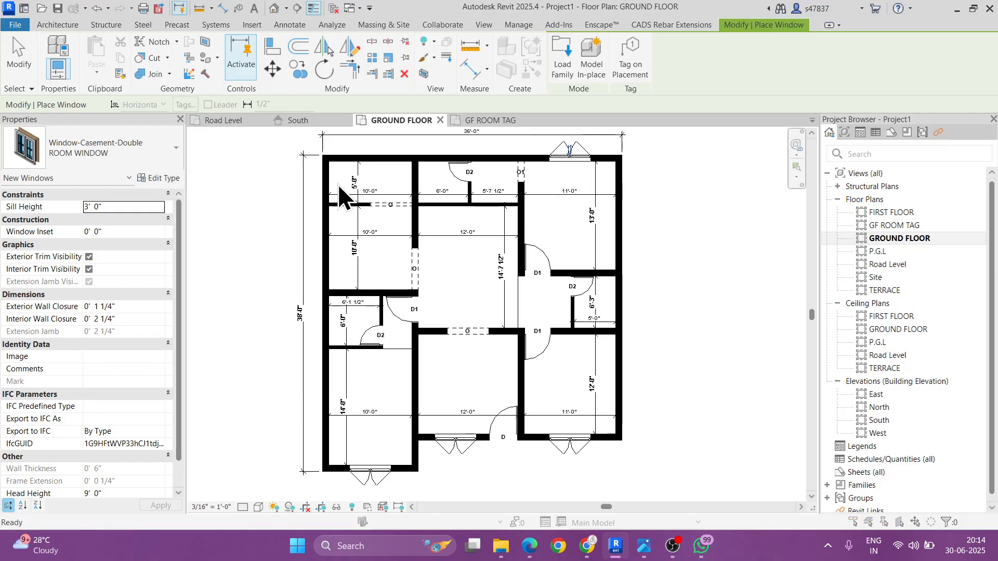
pyautogui.click(565, 130)
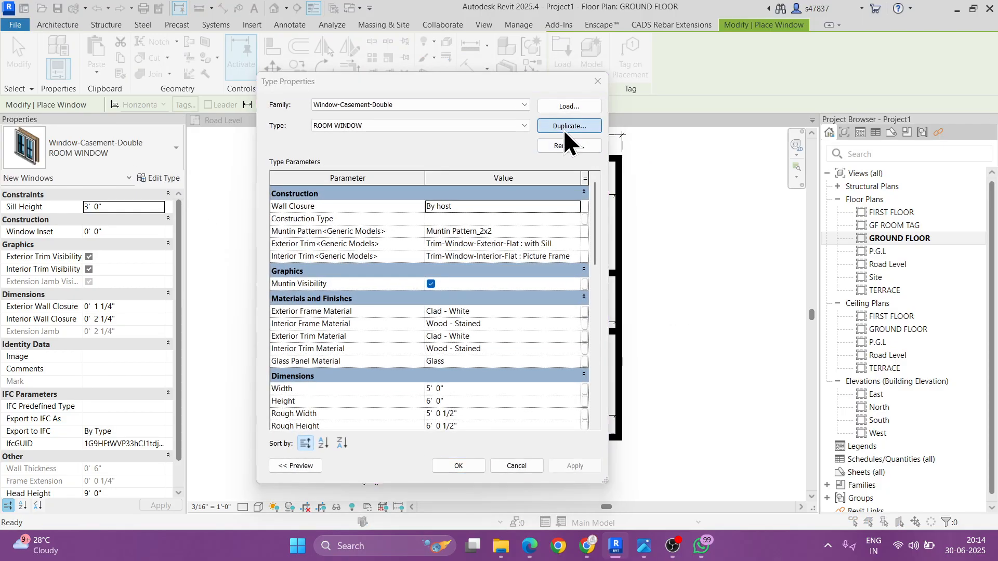
pyautogui.write('KITCHE')
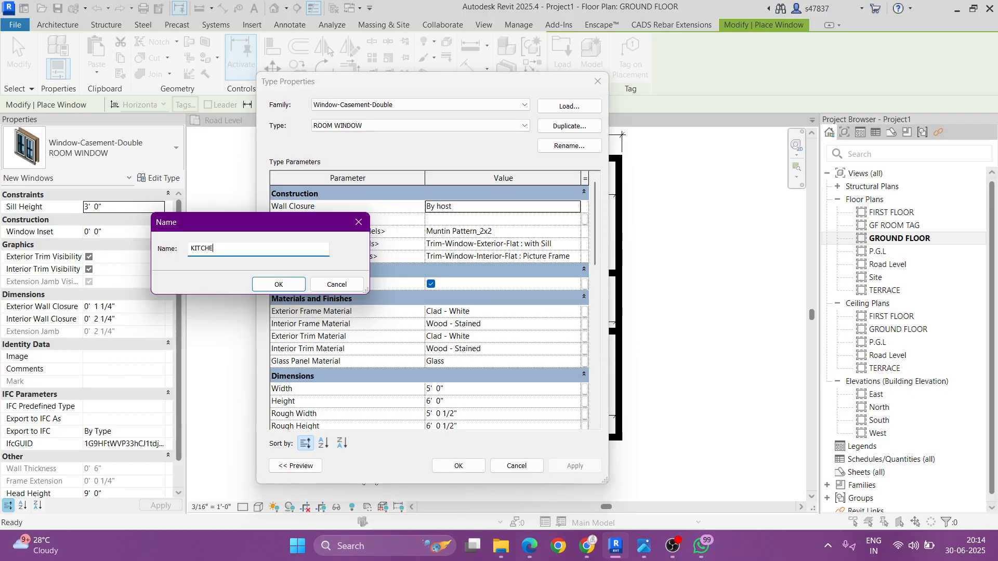
pyautogui.write('N WINDOW')
pyautogui.press('Return')
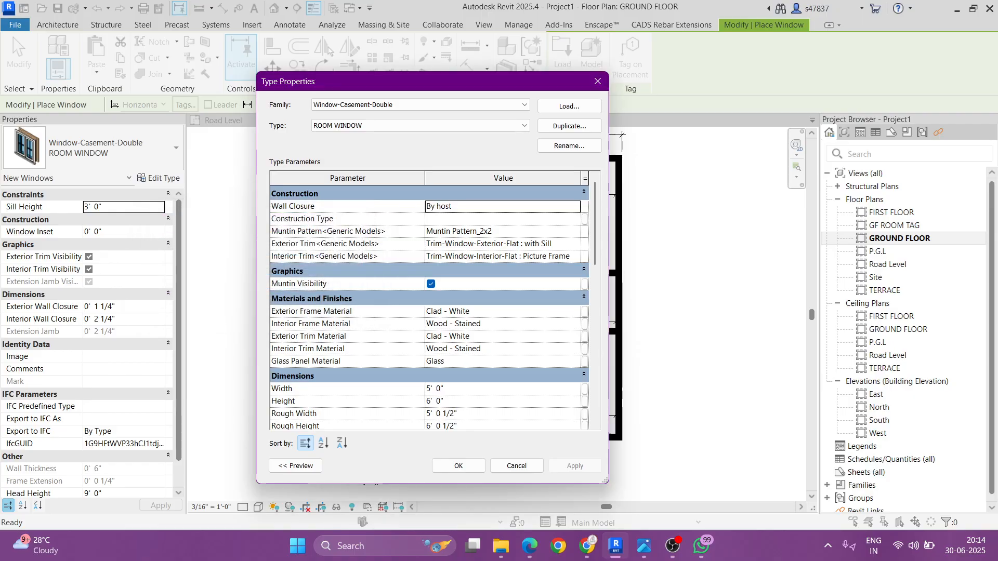
# Step: Set the KITCHEN WINDOW type's width to 4' and its height to 3' 6"
pyautogui.click(479, 389)
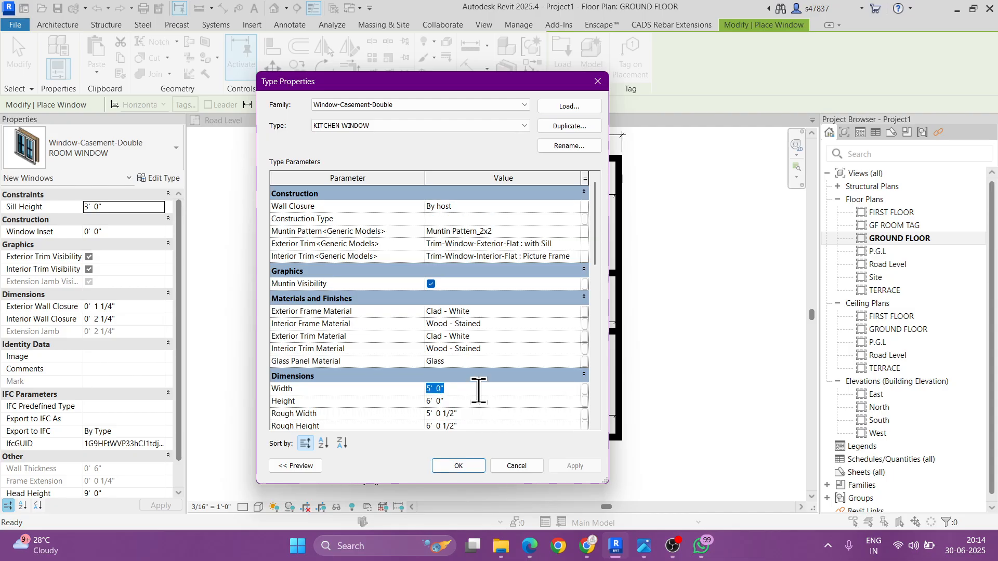
pyautogui.write("4'")
pyautogui.click(470, 403)
pyautogui.write('3\' 6"')
pyautogui.click(467, 464)
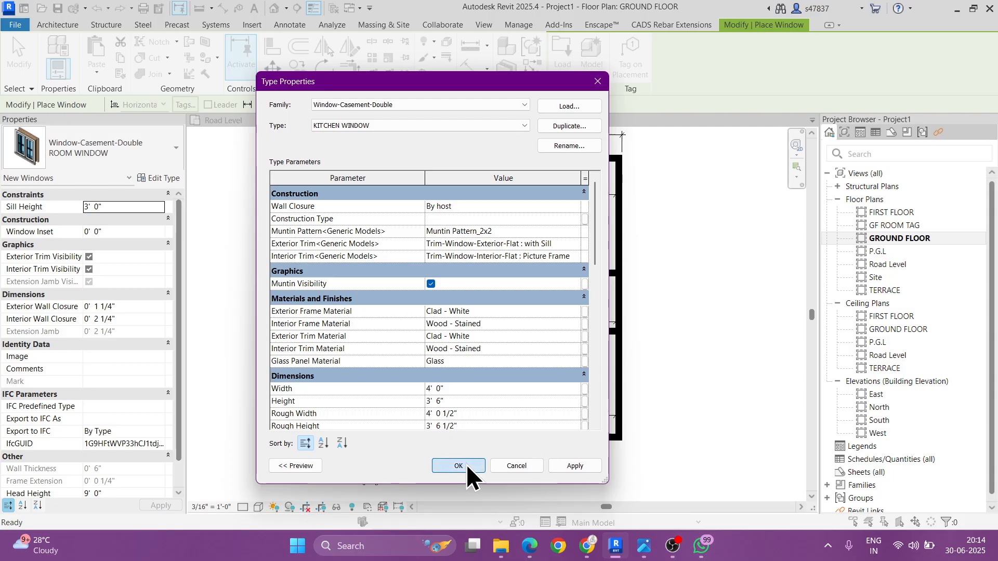
# Step: Place a KITCHEN WINDOW centred in the west exterior wall of the 10'-0" by 10'-0" room
pyautogui.scroll(4, 326, 252)
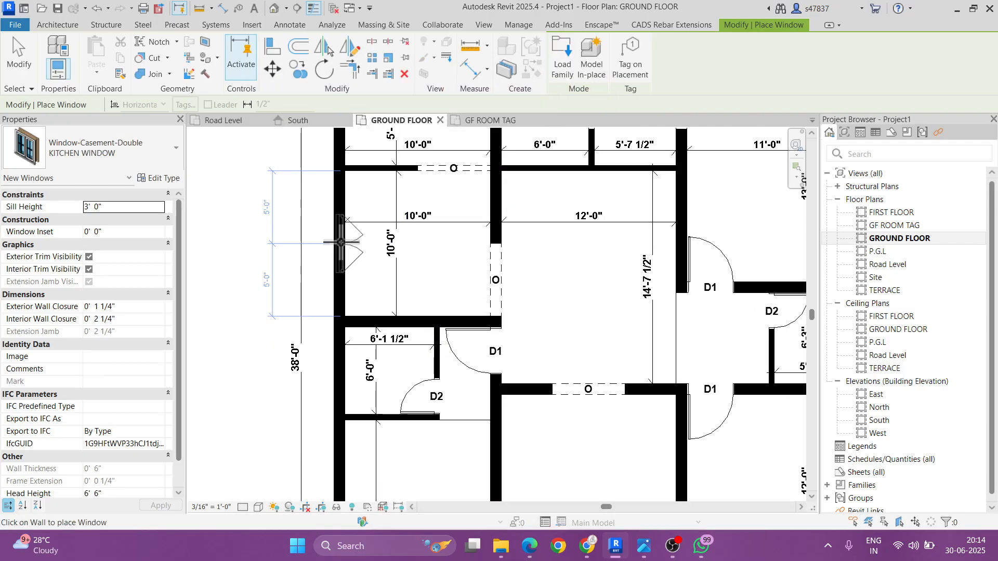
pyautogui.click(335, 242)
pyautogui.scroll(-4, 364, 284)
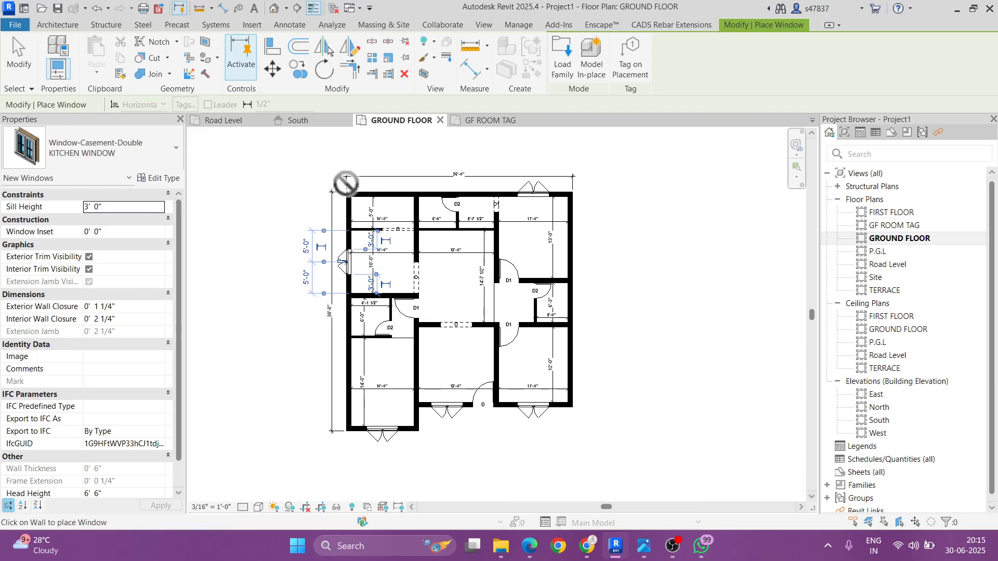
# Step: Try placing a KITCHEN WINDOW in the west exterior wall of the 10'-0" by 5'-0" room
pyautogui.scroll(3, 346, 182)
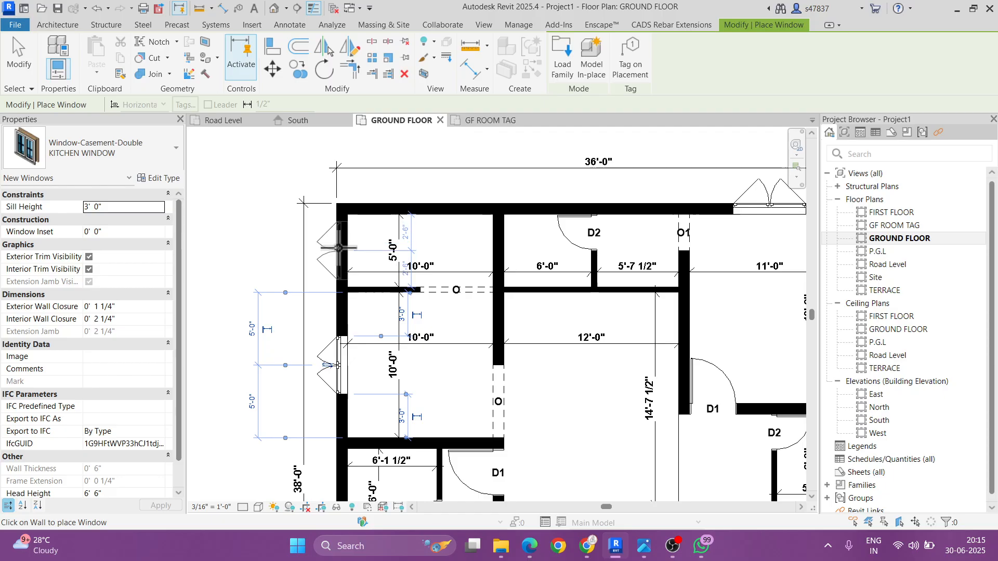
pyautogui.click(339, 248)
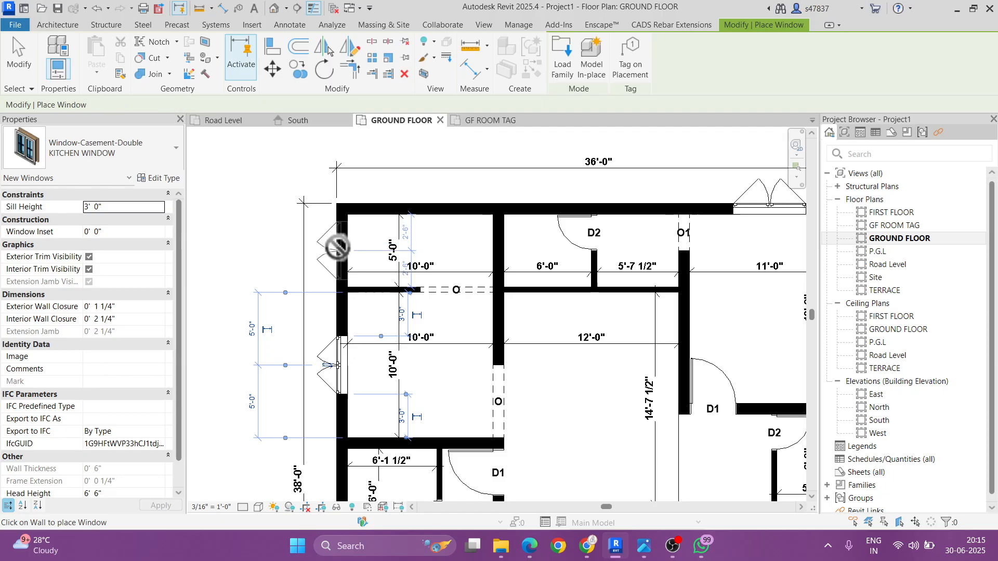
pyautogui.scroll(-2, 307, 257)
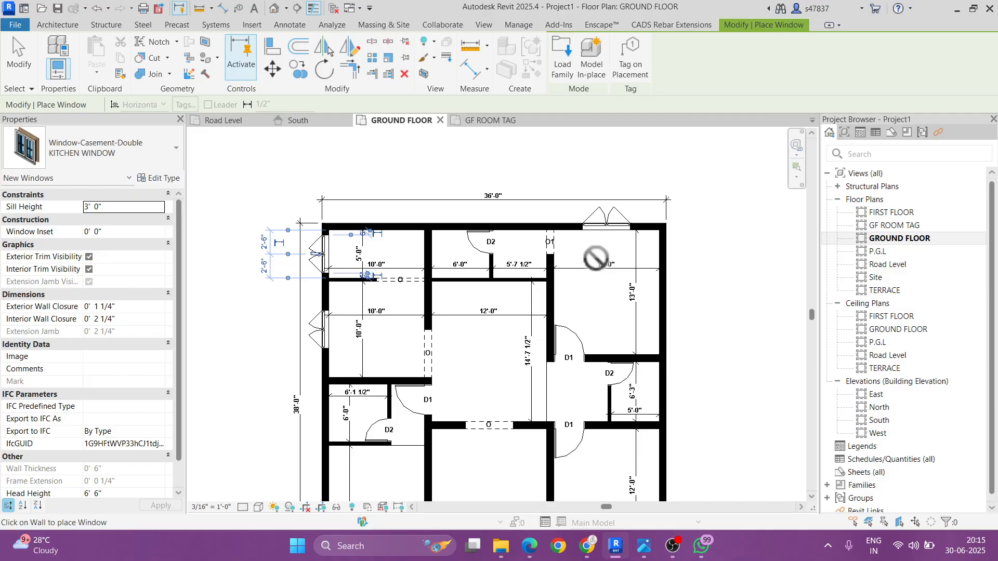
# Step: Place a KITCHEN WINDOW in the north wall of the 10'-0" by 5'-0" room, opposite the opening O
pyautogui.scroll(2, 291, 260)
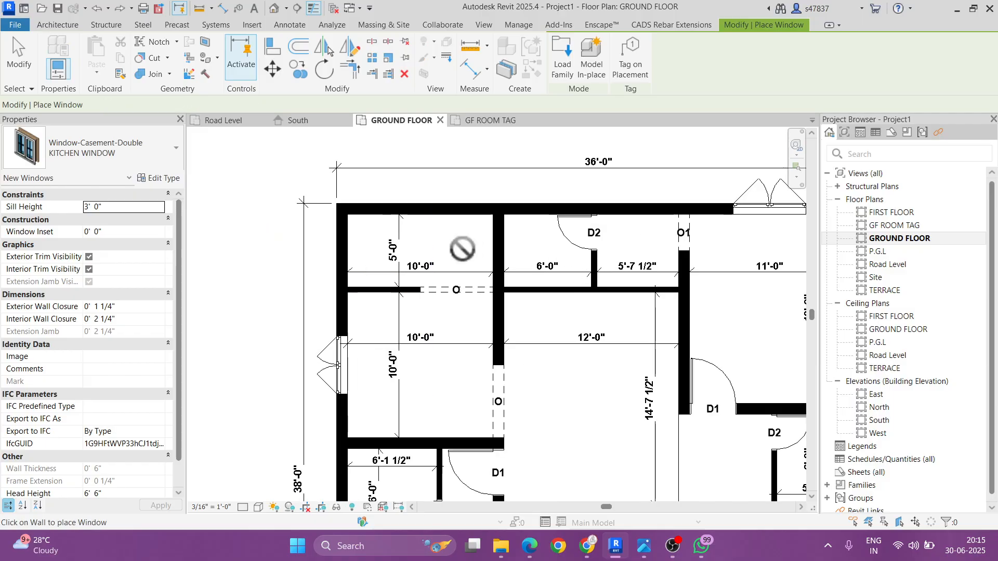
pyautogui.click(458, 202)
pyautogui.press('Escape')
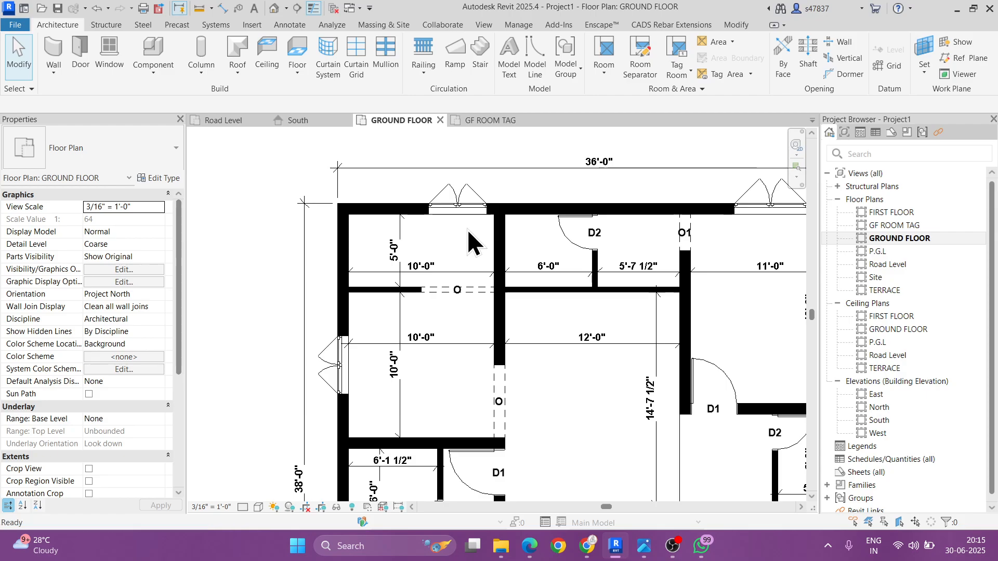
pyautogui.press('a')
pyautogui.press('l')
pyautogui.press('Escape')
pyautogui.press('Escape')
pyautogui.scroll(-3, 507, 329)
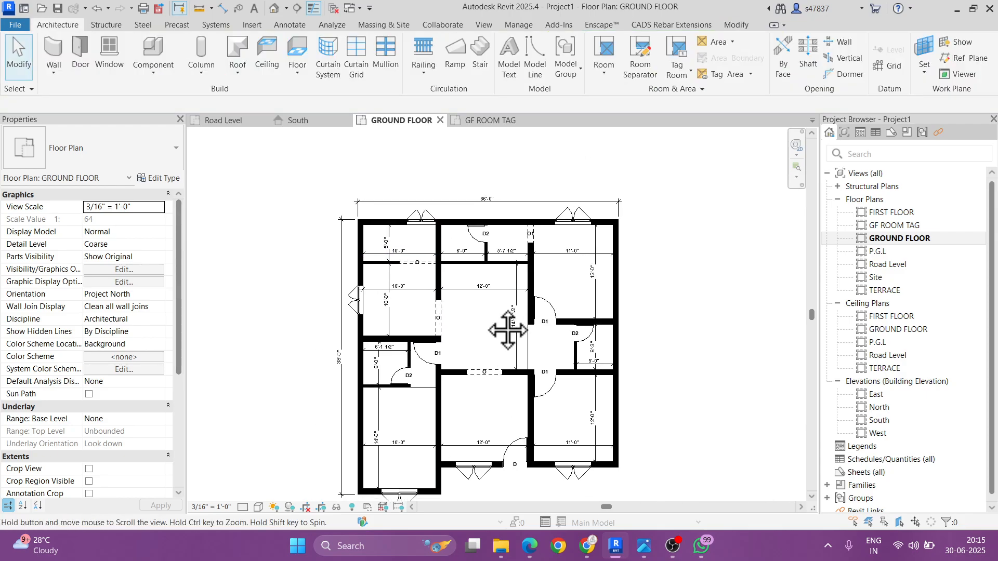
# Step: Load the M_Window-Awning-Single family from the Windows library folder for window placement
pyautogui.scroll(1, 442, 294)
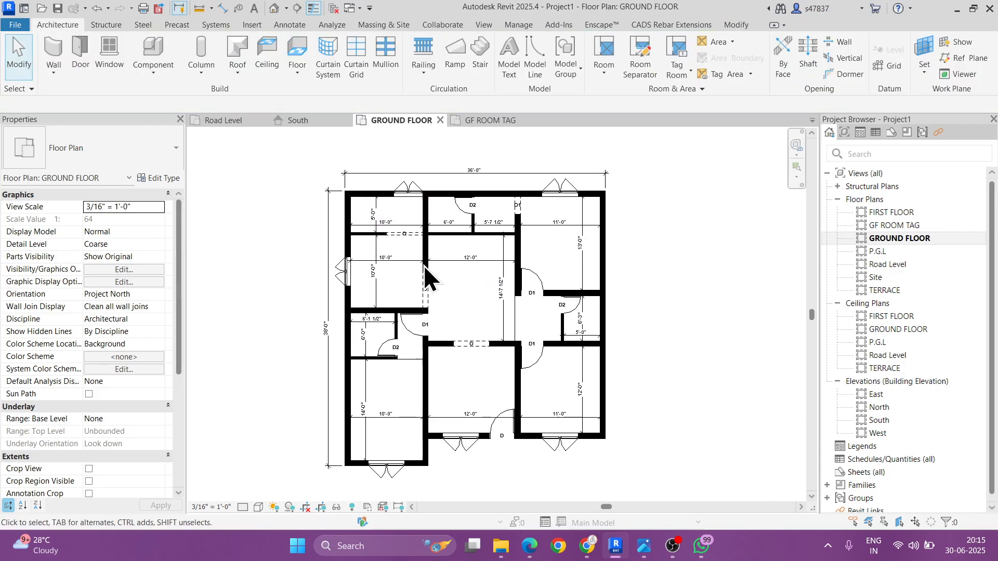
pyautogui.click(101, 58)
pyautogui.click(562, 57)
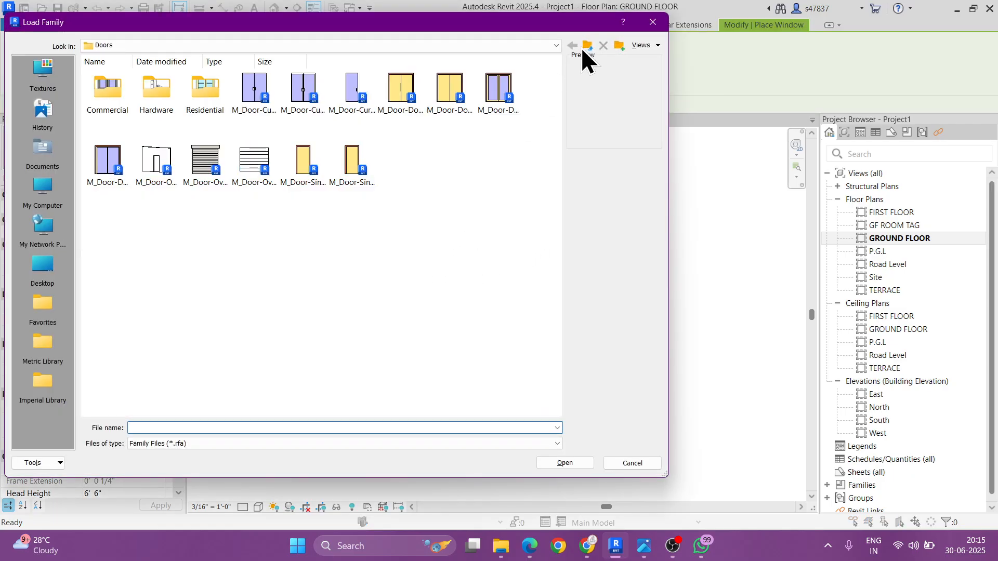
pyautogui.click(583, 48)
pyautogui.doubleClick(396, 307)
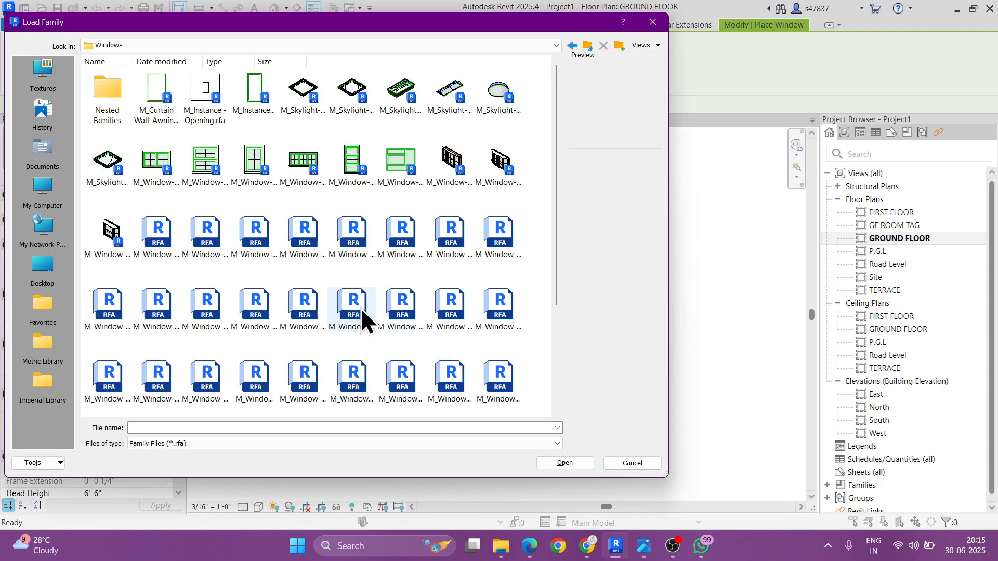
pyautogui.click(257, 199)
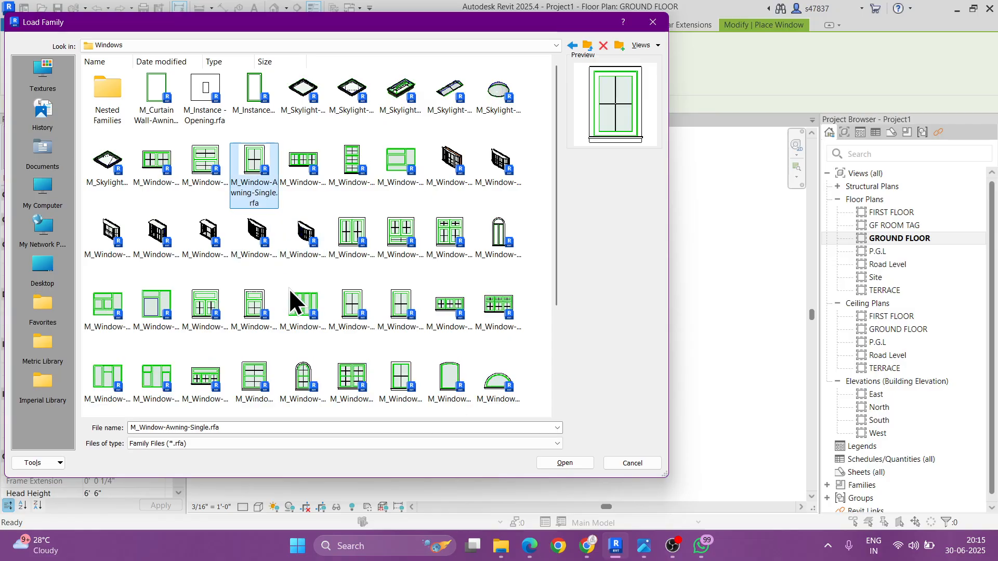
pyautogui.click(552, 459)
pyautogui.click(278, 410)
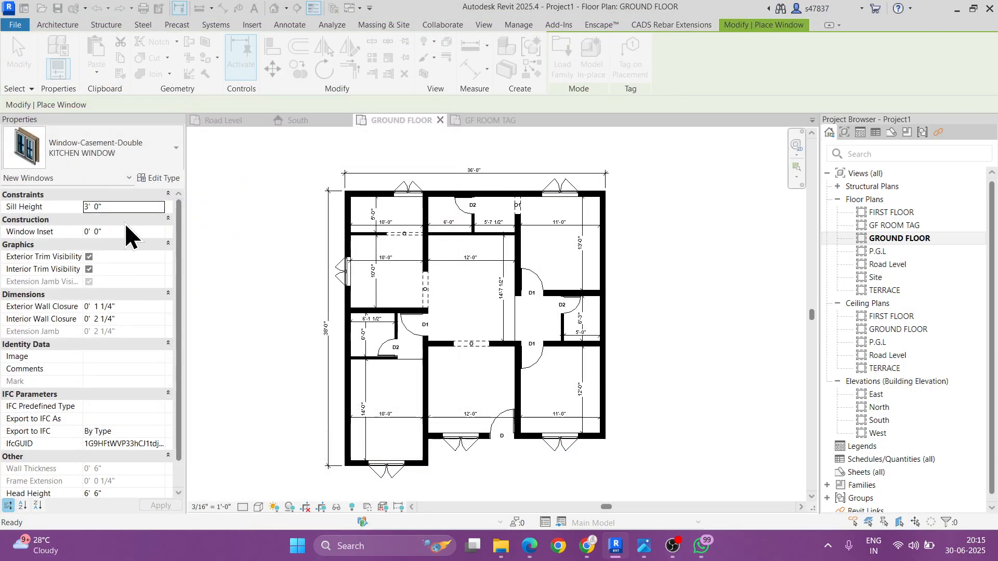
# Step: Rename the awning window's 600 x 900mm type as VENTILATION WINDOW
pyautogui.click(162, 179)
pyautogui.click(562, 148)
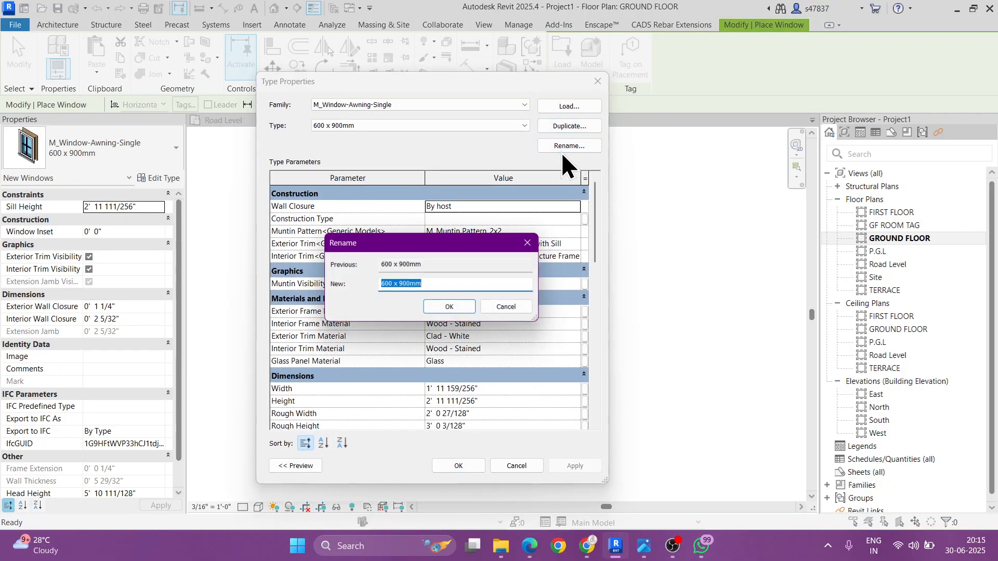
pyautogui.write('VENTILATION WINDOW')
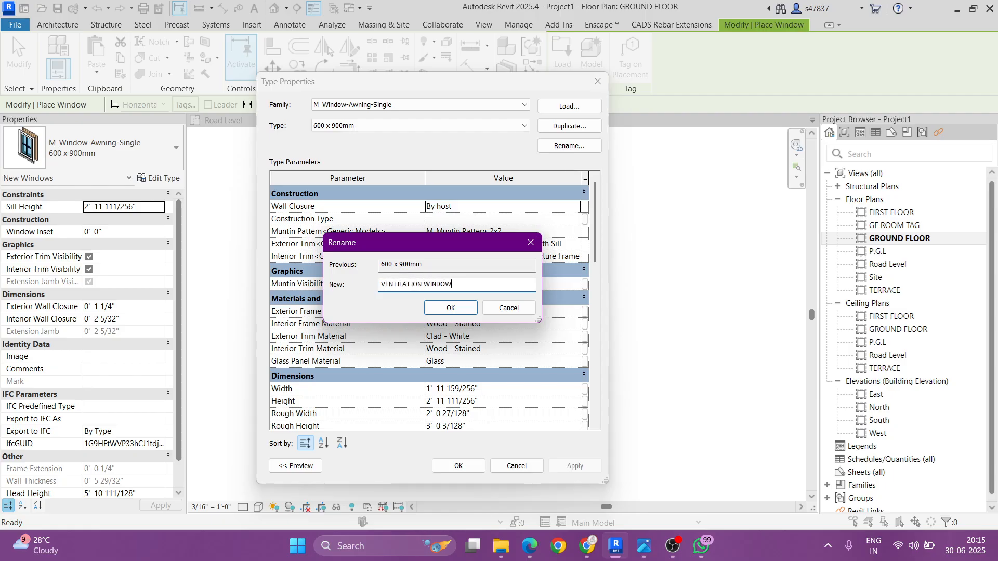
pyautogui.press('Return')
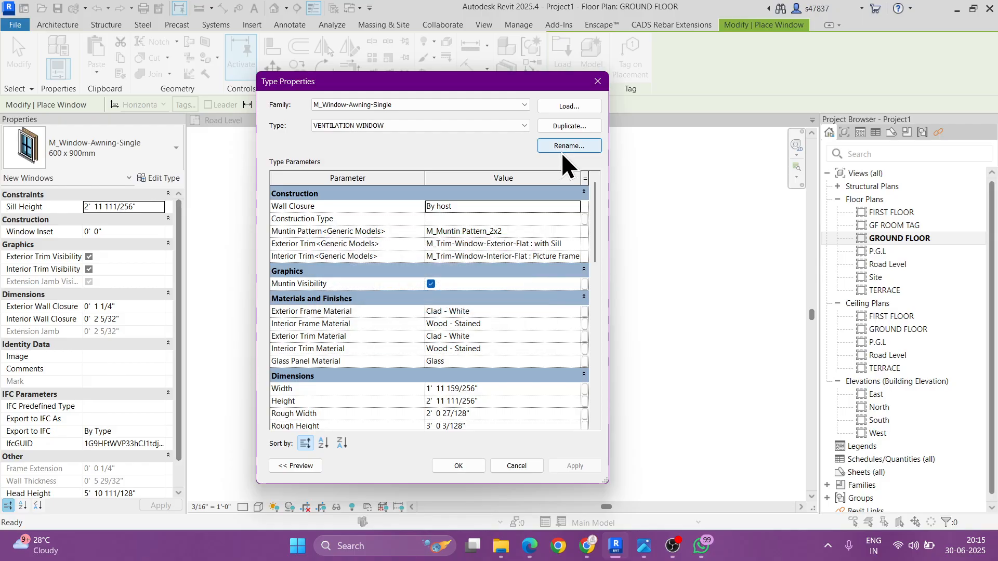
# Step: Set the VENTILATION WINDOW type's width to 2' 6" and its height to 1' 6"
pyautogui.click(496, 389)
pyautogui.write('2')
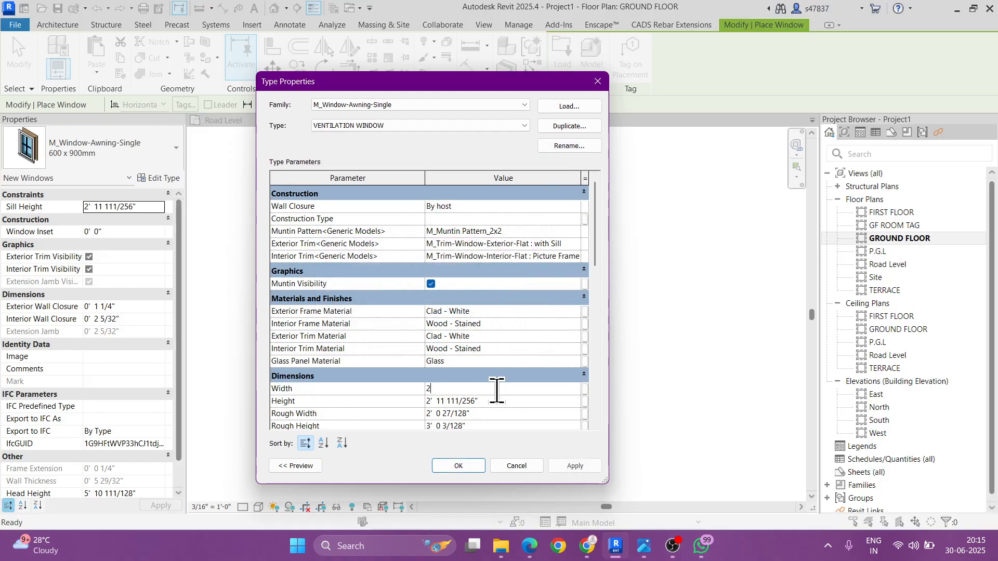
pyautogui.write("'  6")
pyautogui.click(500, 400)
pyautogui.write("1'")
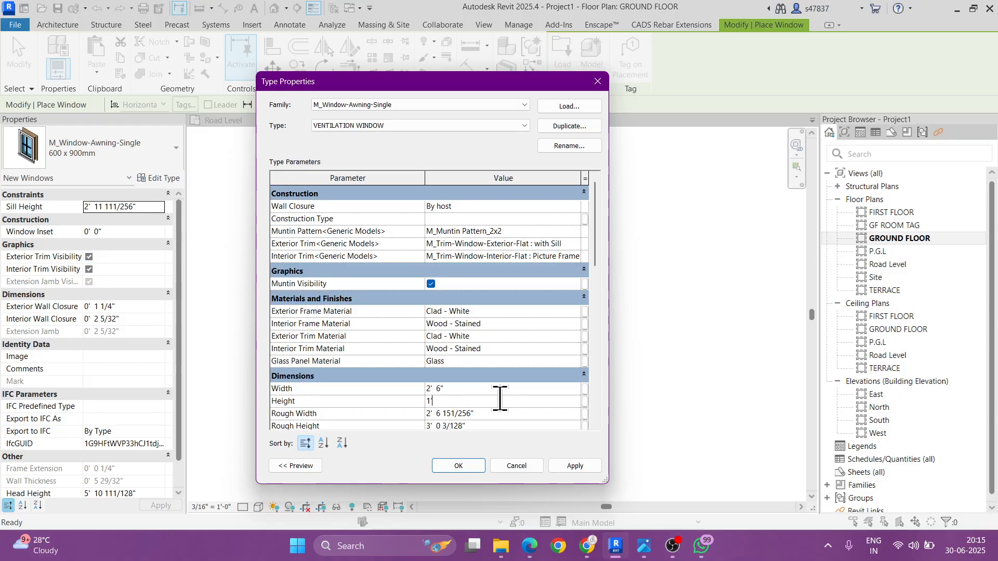
pyautogui.click(460, 466)
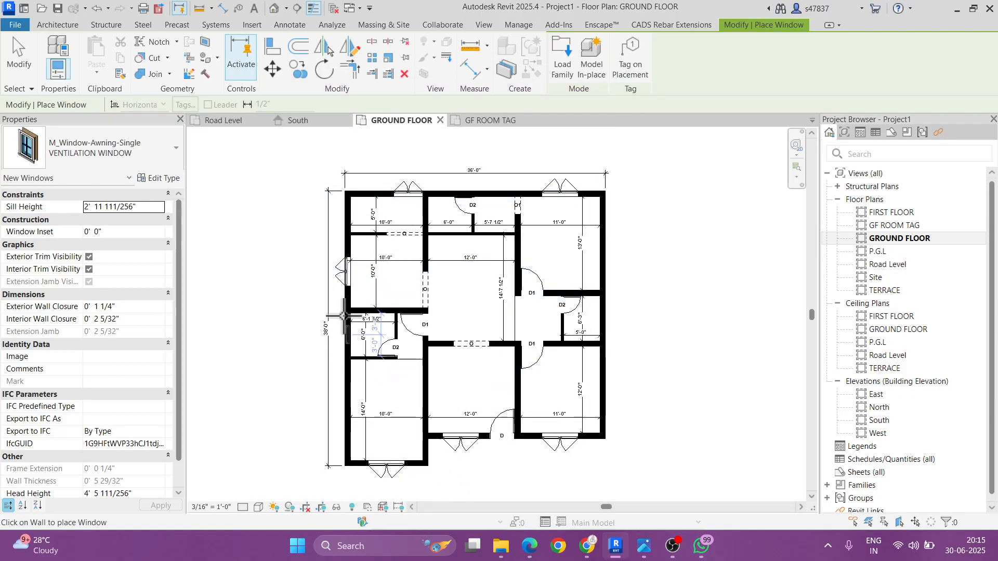
# Step: Place a VENTILATION WINDOW centred in the exterior wall of each of the three small rooms with a D2 door
pyautogui.scroll(3, 346, 345)
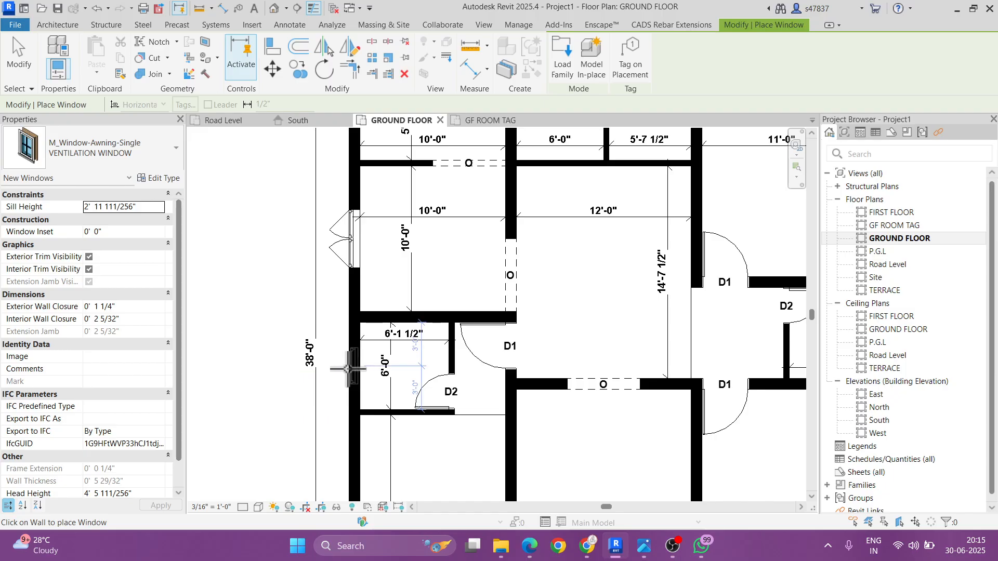
pyautogui.click(347, 367)
pyautogui.scroll(-2, 344, 370)
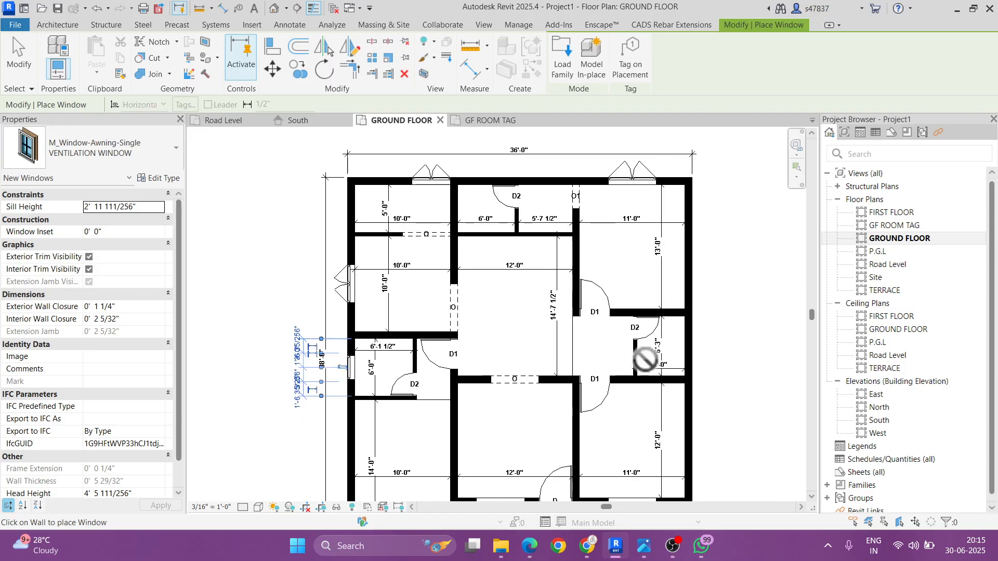
pyautogui.click(694, 347)
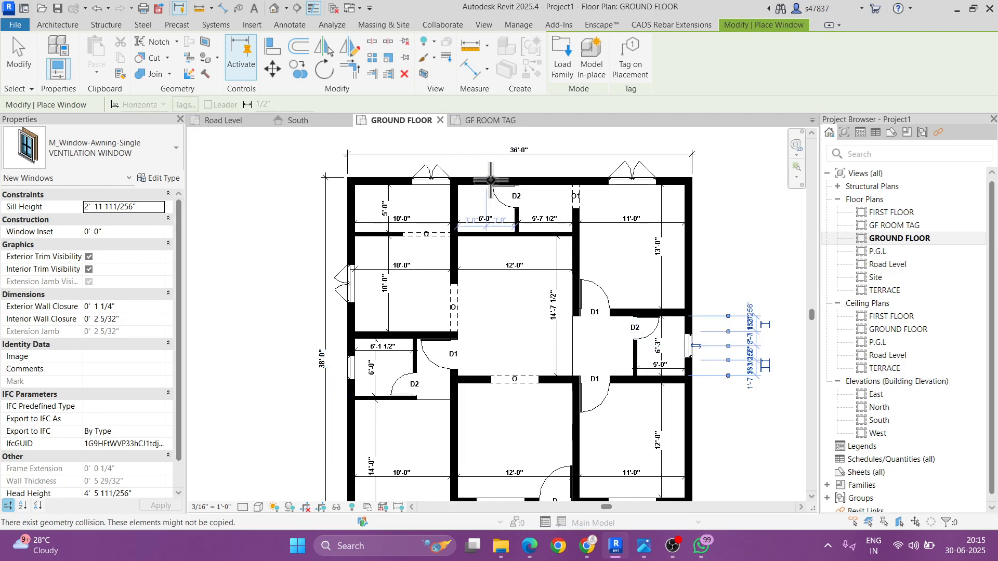
pyautogui.click(490, 178)
pyautogui.scroll(-2, 530, 323)
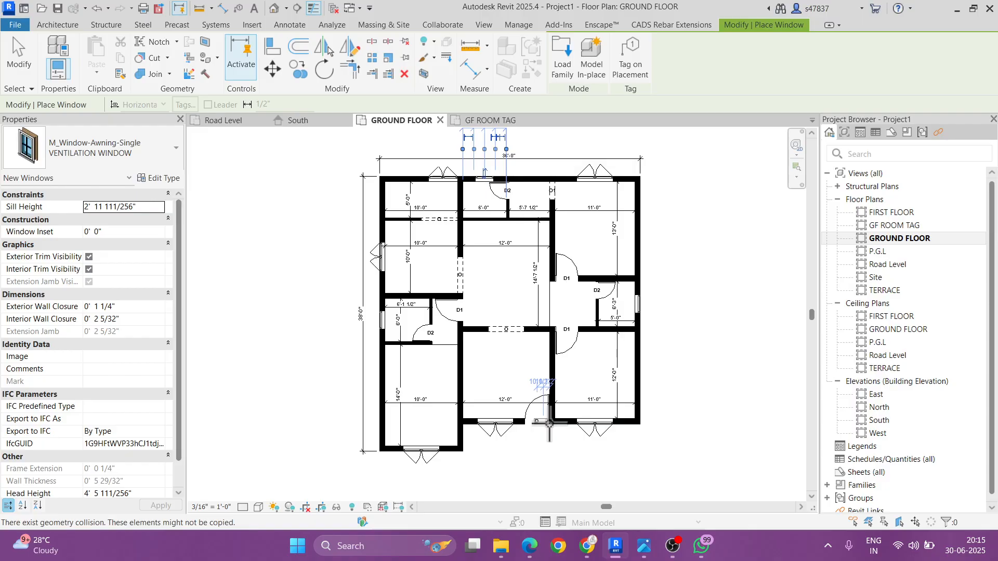
pyautogui.press('Escape')
pyautogui.press('Escape')
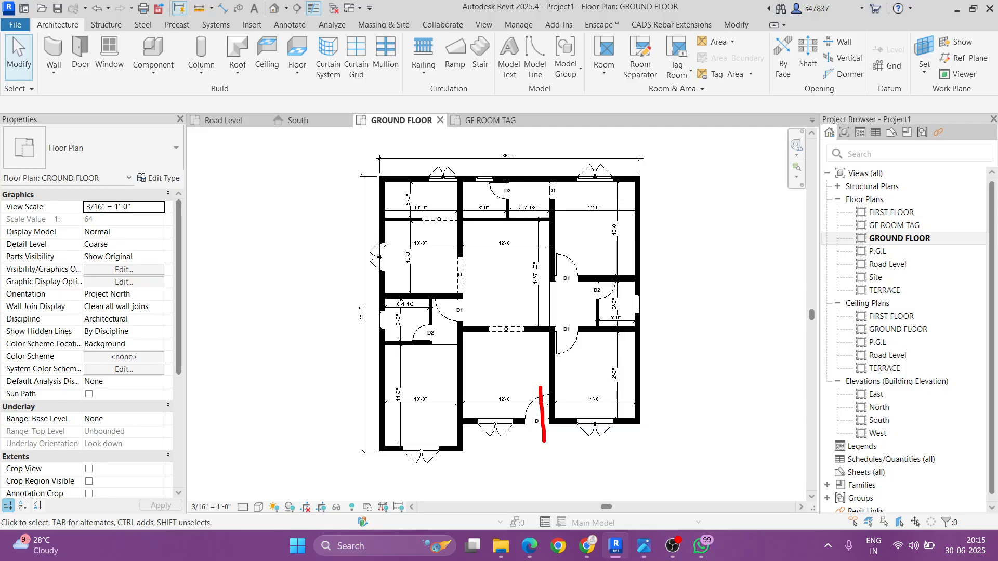
# Step: Check the reference ground floor plan and shift the north-wall KITCHEN WINDOW west, centred about 3'-10" from the west wall
pyautogui.click(644, 545)
pyautogui.scroll(-2, 235, 299)
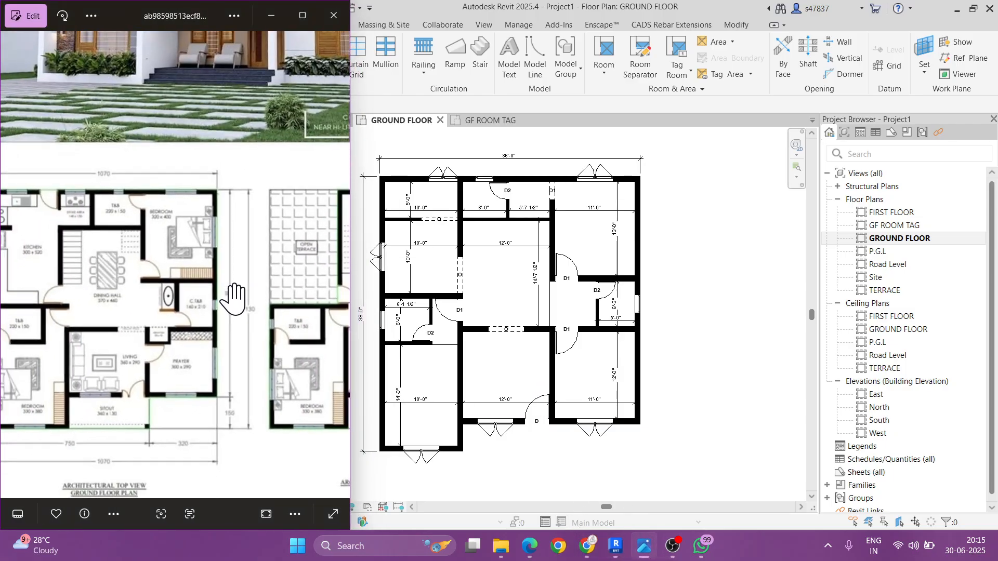
pyautogui.scroll(1, 218, 291)
pyautogui.scroll(2, 73, 236)
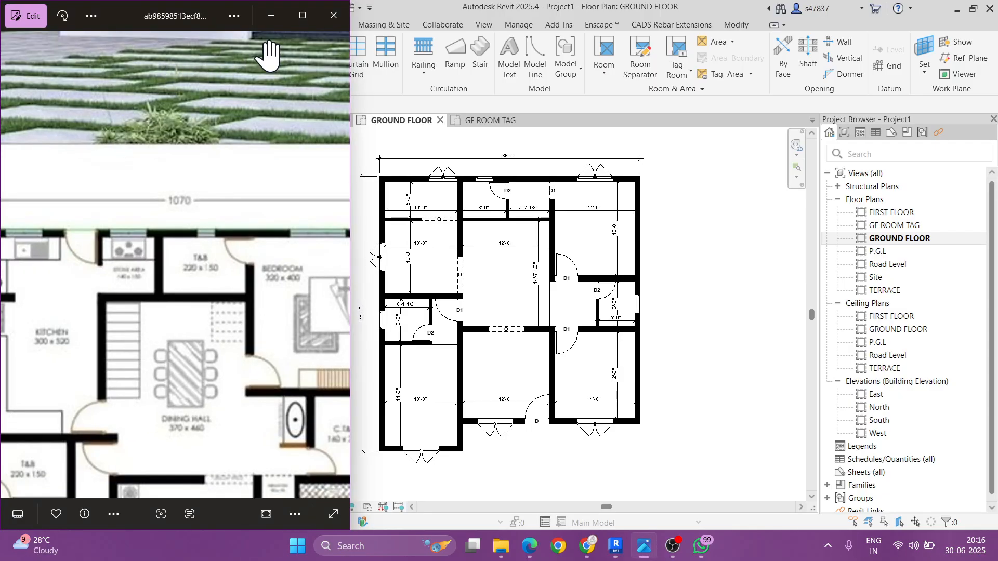
pyautogui.click(270, 15)
pyautogui.moveTo(523, 288); pyautogui.dragTo(539, 302, button='middle')
pyautogui.scroll(5, 485, 258)
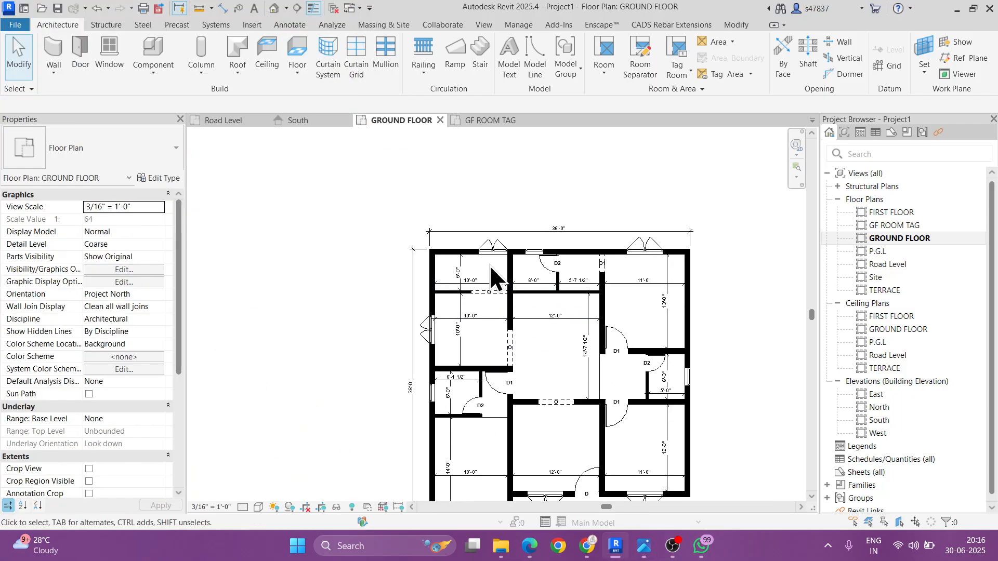
pyautogui.click(486, 239)
pyautogui.moveTo(486, 238); pyautogui.dragTo(385, 235)
pyautogui.scroll(-4, 385, 236)
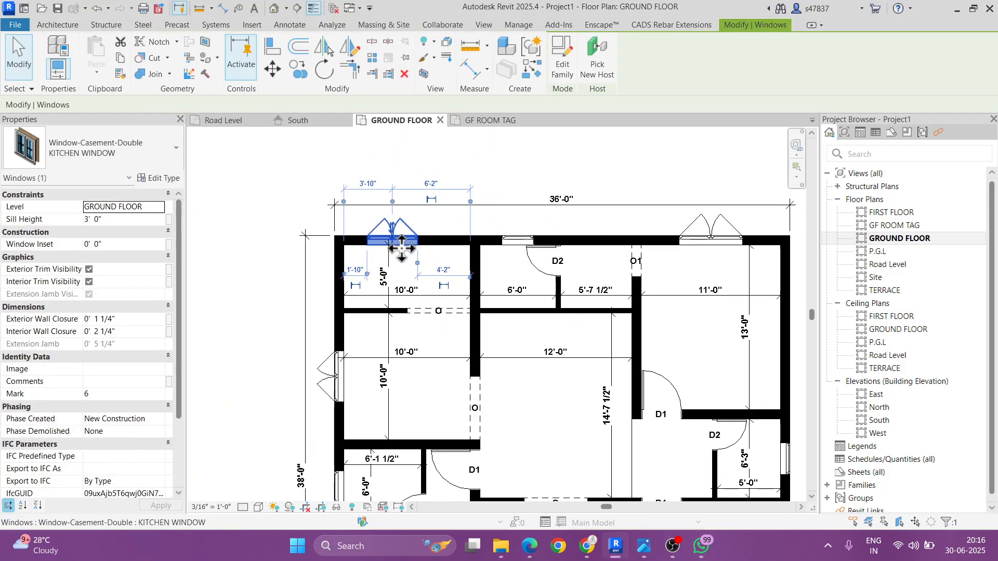
pyautogui.press('Escape')
# Step: Place a tagged ROOM DOOR, similar to the existing D1 doors, in the north wall east of the KITCHEN WINDOW
pyautogui.scroll(1, 606, 208)
pyautogui.click(703, 359)
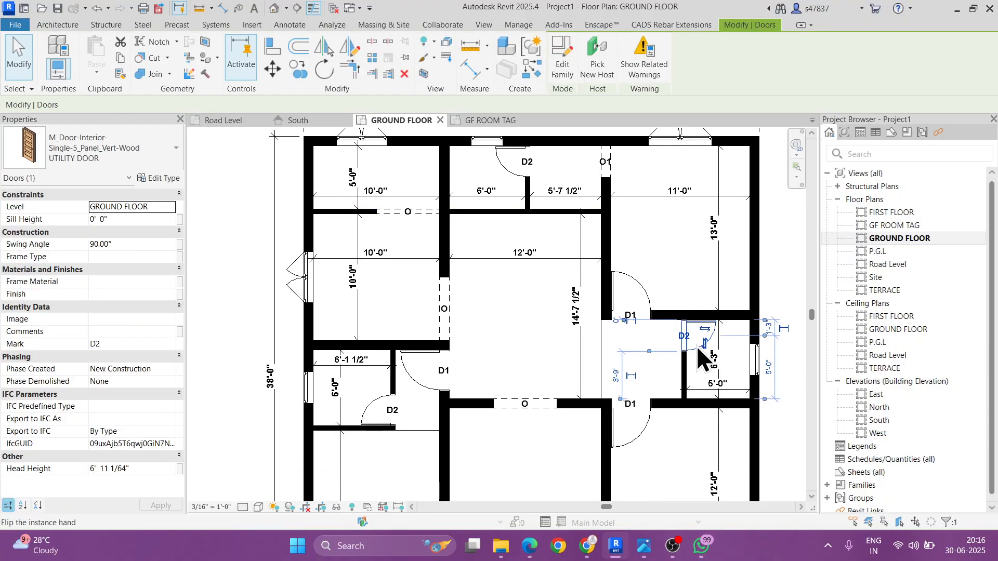
pyautogui.press('Escape')
pyautogui.click(641, 292)
pyautogui.press('c')
pyautogui.press('s')
pyautogui.moveTo(446, 151); pyautogui.dragTo(446, 222, button='middle')
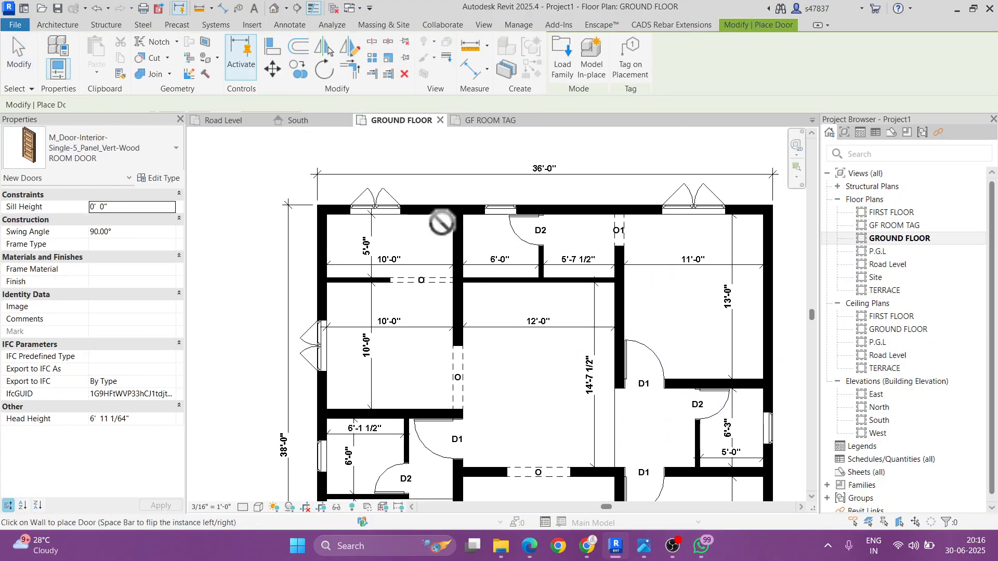
pyautogui.scroll(3, 447, 221)
pyautogui.click(630, 70)
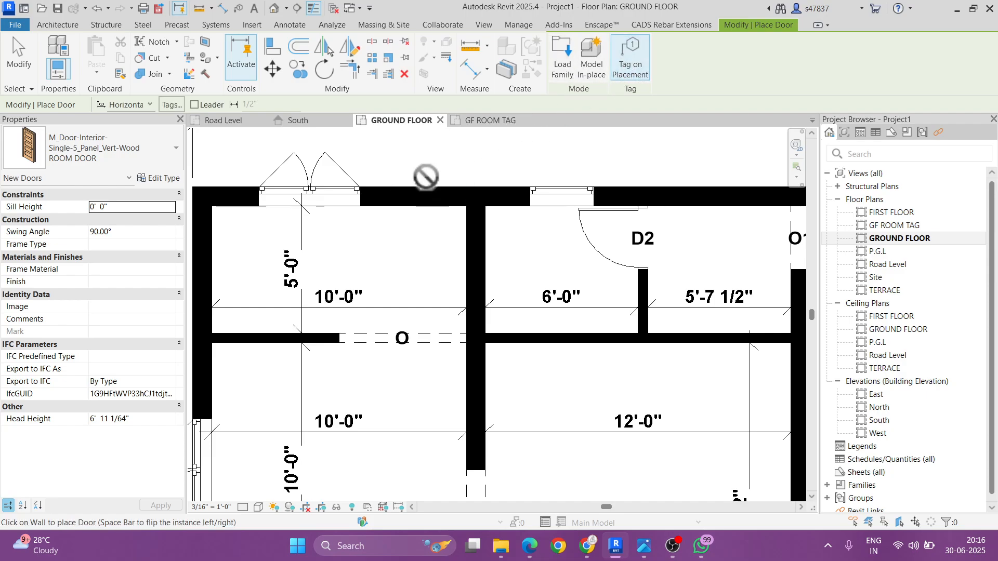
pyautogui.click(419, 204)
pyautogui.press('Escape')
pyautogui.press('Escape')
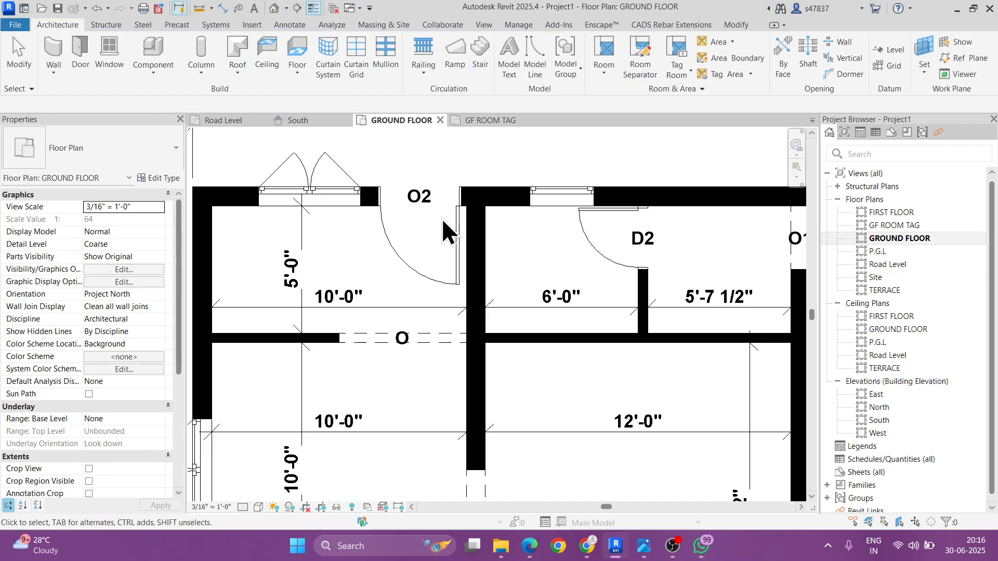
# Step: Align the new door's east edge with the west face of the adjoining interior wall
pyautogui.press('a')
pyautogui.press('l')
pyautogui.click(467, 245)
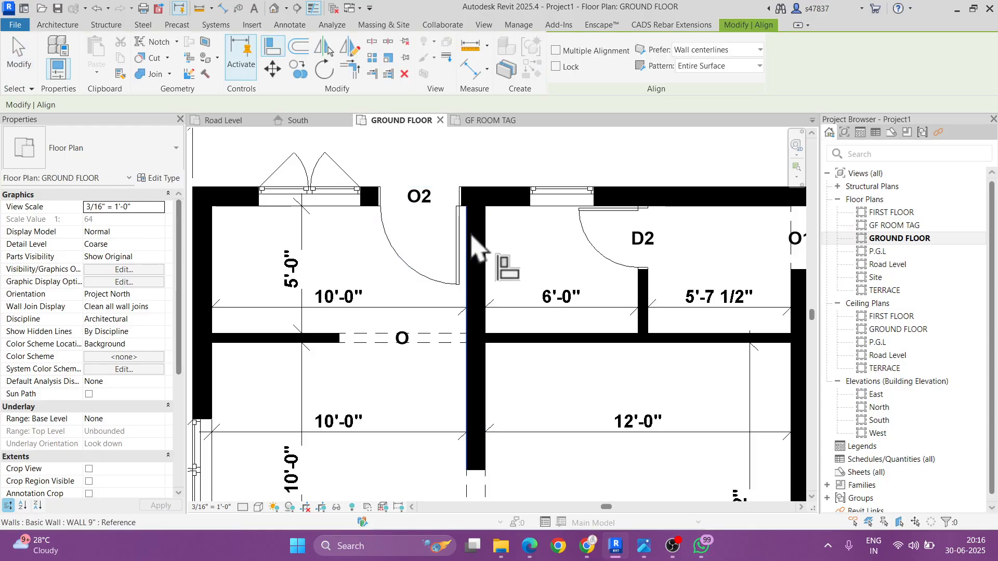
pyautogui.click(458, 239)
pyautogui.press('Escape')
pyautogui.press('Escape')
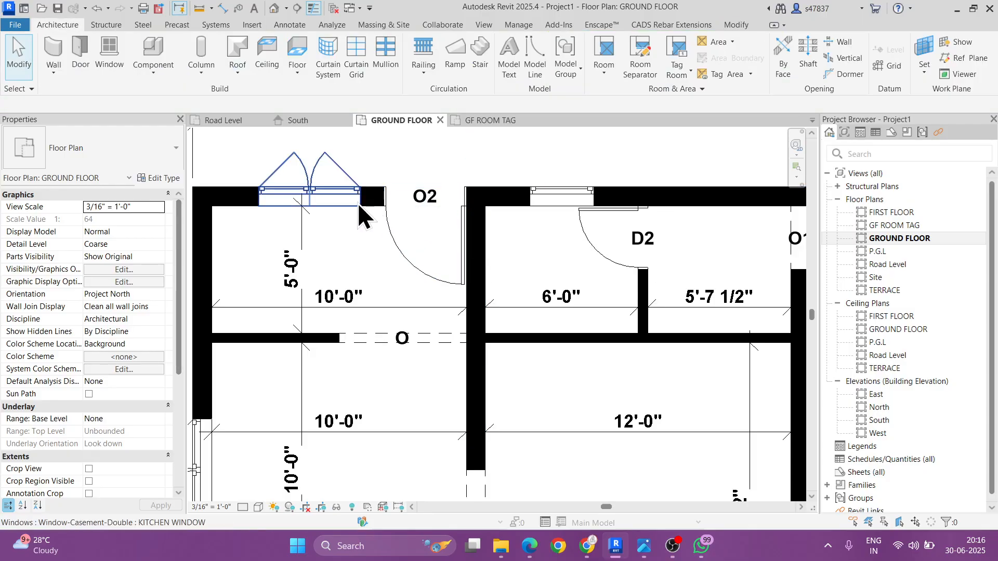
# Step: Align the east edge of the north-wall KITCHEN WINDOW with the west edge of the new door
pyautogui.press('a')
pyautogui.press('l')
pyautogui.scroll(3, 380, 200)
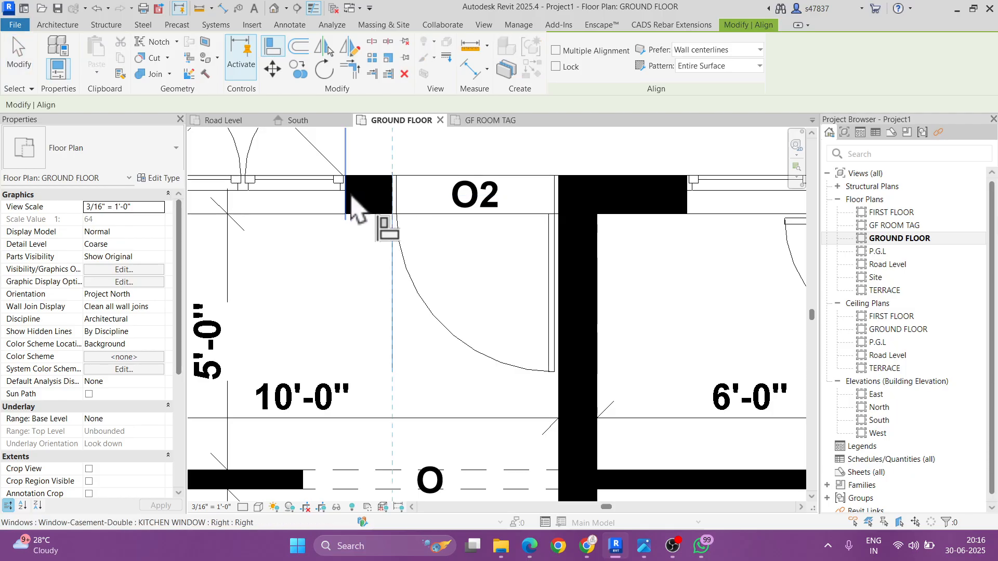
pyautogui.click(359, 211)
pyautogui.press('Escape')
pyautogui.press('Escape')
# Step: Set the new north-wall door's mark to D1
pyautogui.click(403, 275)
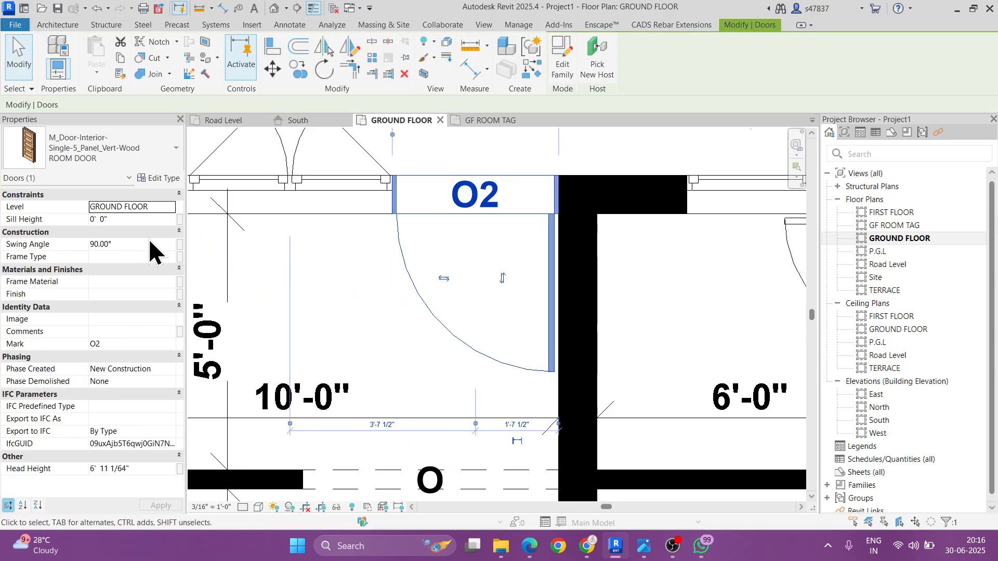
pyautogui.click(127, 343)
pyautogui.write('D1')
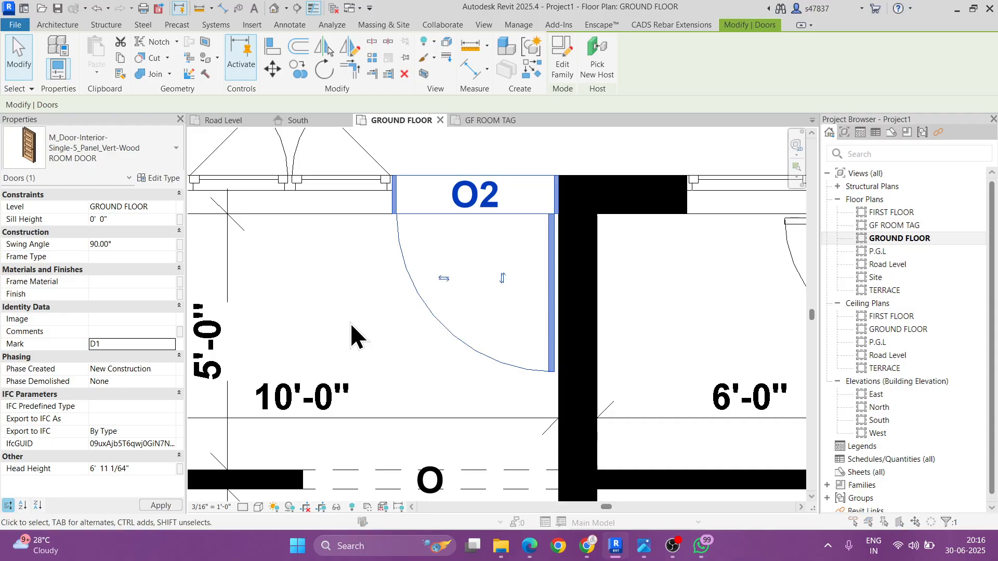
pyautogui.click(538, 313)
pyautogui.press('Escape')
pyautogui.scroll(-3, 422, 294)
pyautogui.scroll(-2, 422, 294)
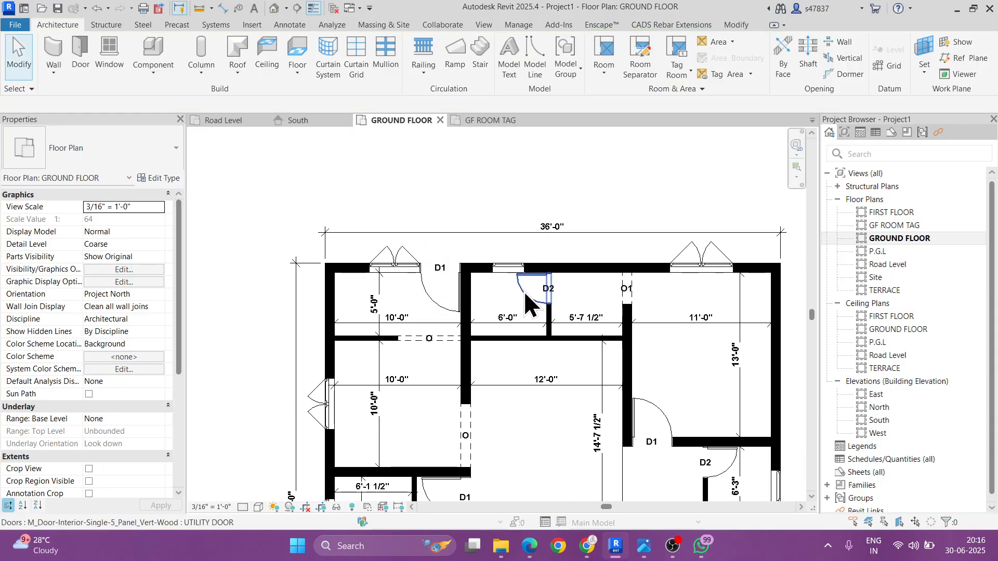
# Step: Tag all untagged windows in the plan at once using the Window Tag family
pyautogui.scroll(-2, 524, 291)
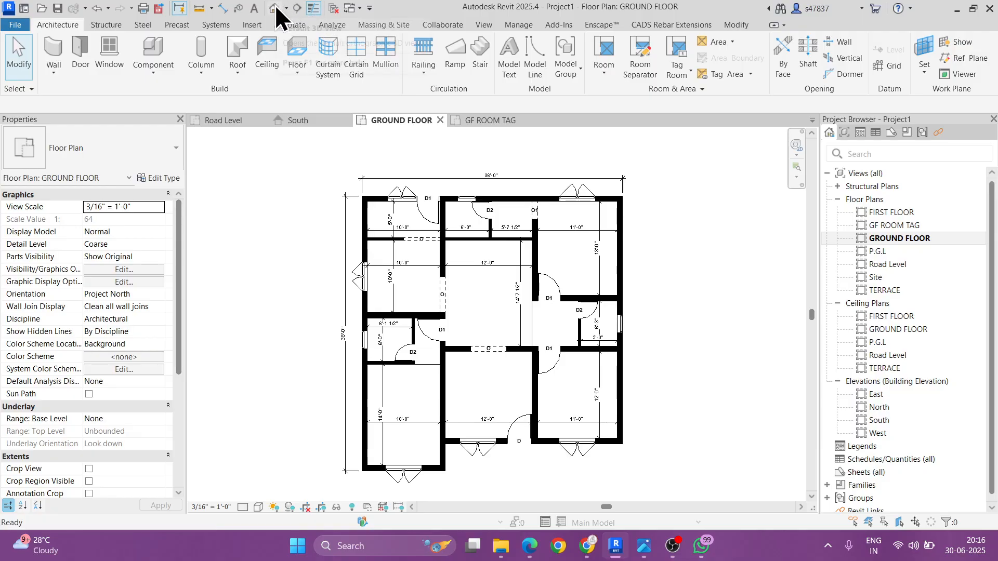
pyautogui.moveTo(528, 271); pyautogui.dragTo(507, 264, button='middle')
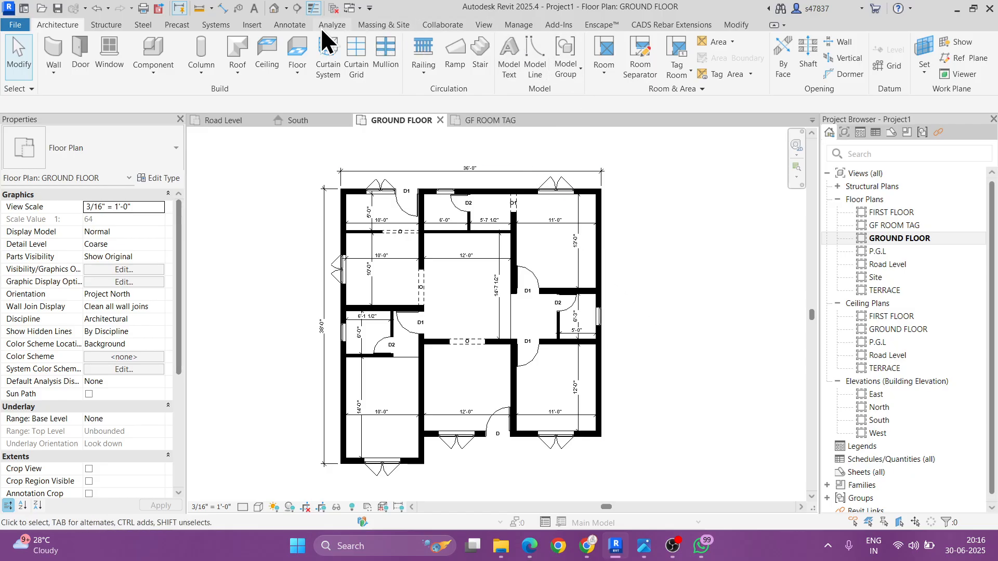
pyautogui.click(289, 25)
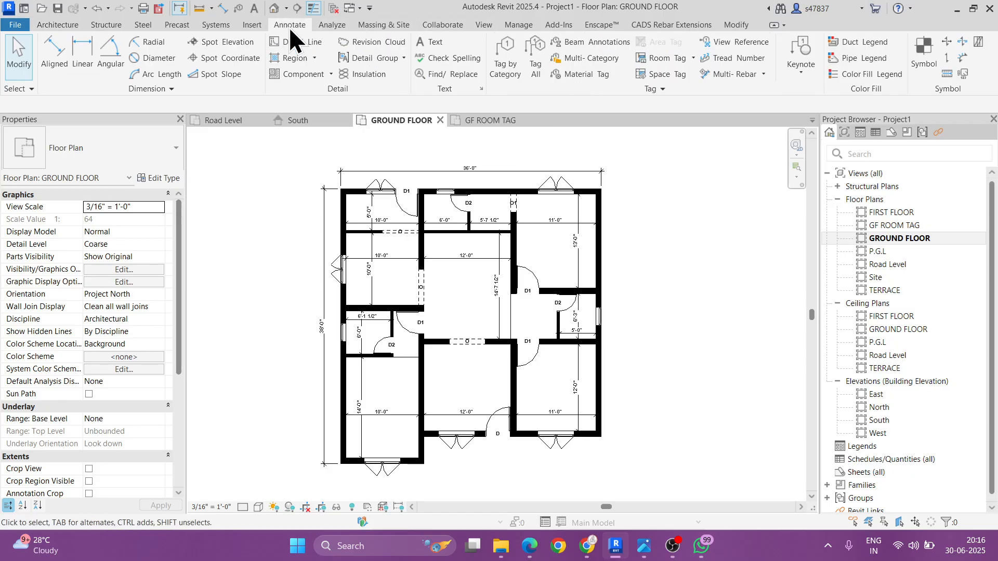
pyautogui.click(537, 62)
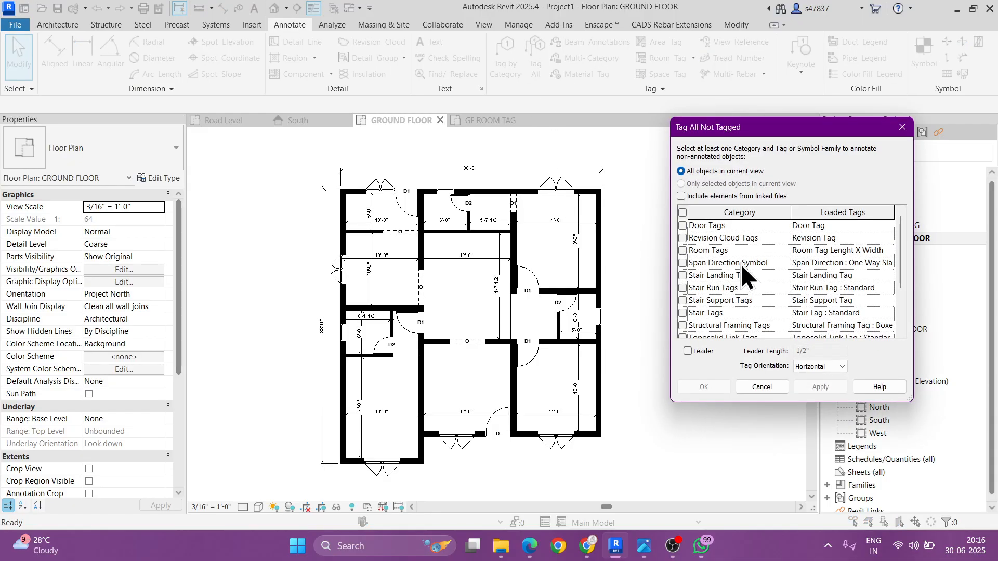
pyautogui.scroll(-2, 729, 270)
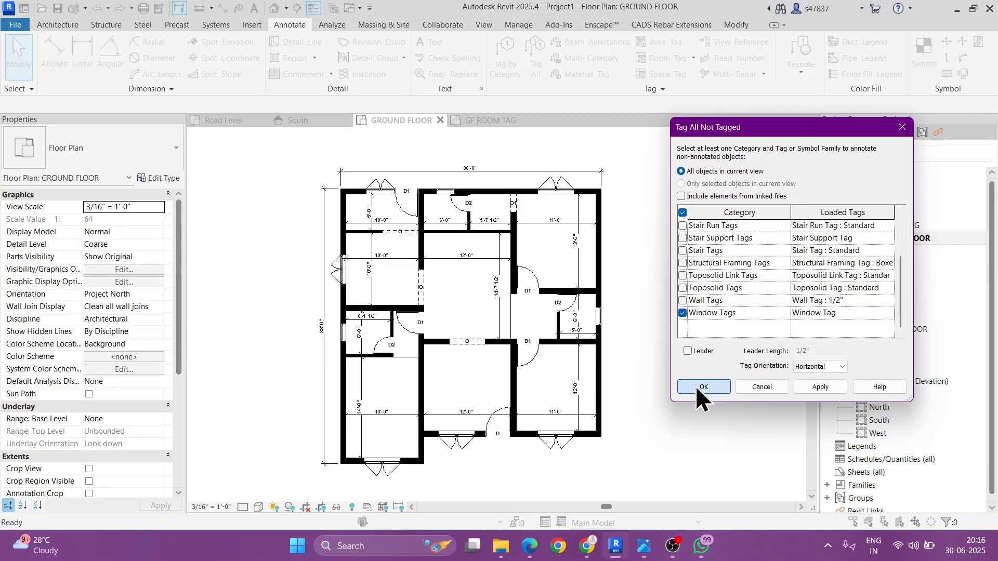
pyautogui.click(695, 385)
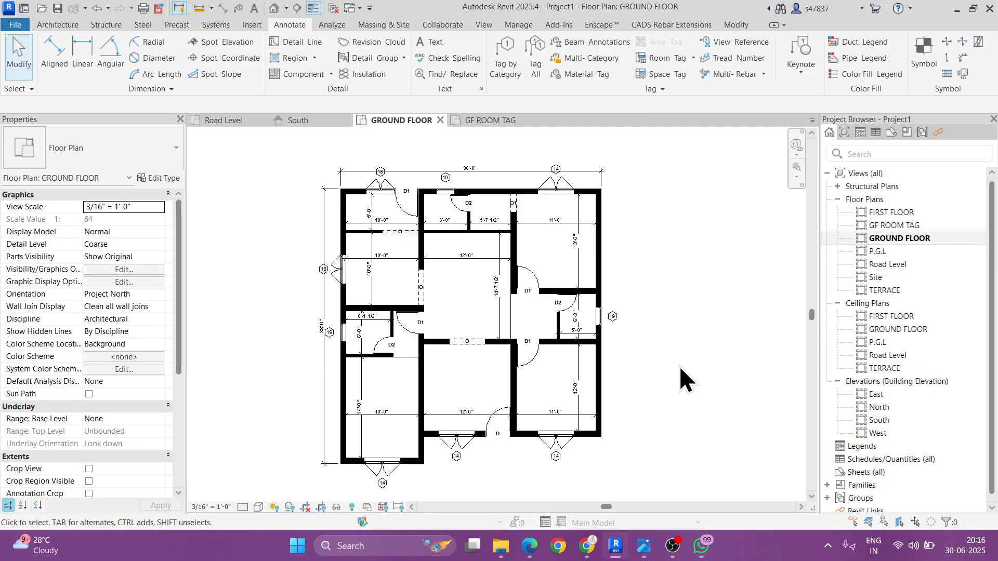
# Step: Set the Type Mark of the ROOM WINDOW type to W
pyautogui.click(554, 191)
pyautogui.click(156, 177)
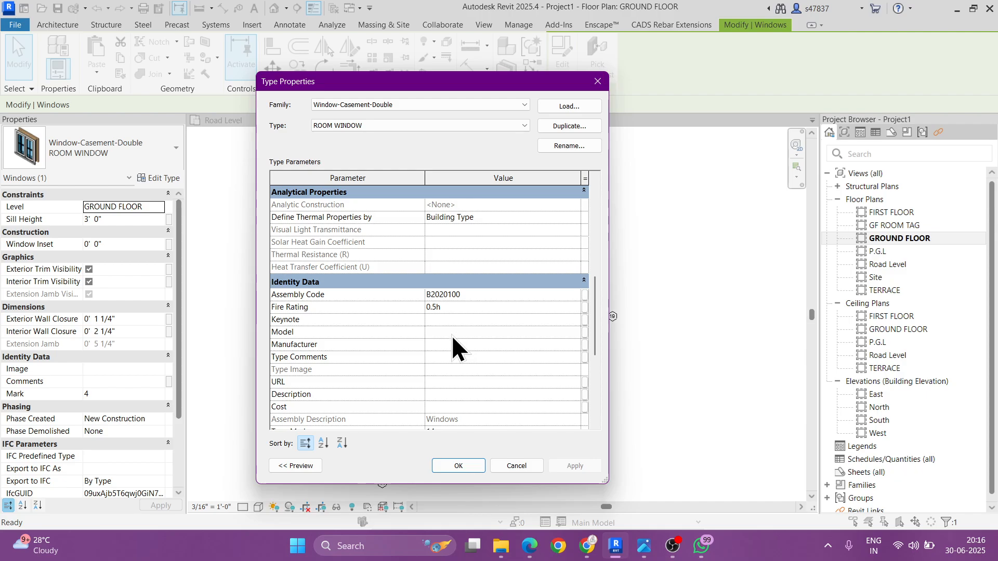
pyautogui.scroll(-5, 451, 335)
pyautogui.scroll(1, 439, 313)
pyautogui.click(454, 291)
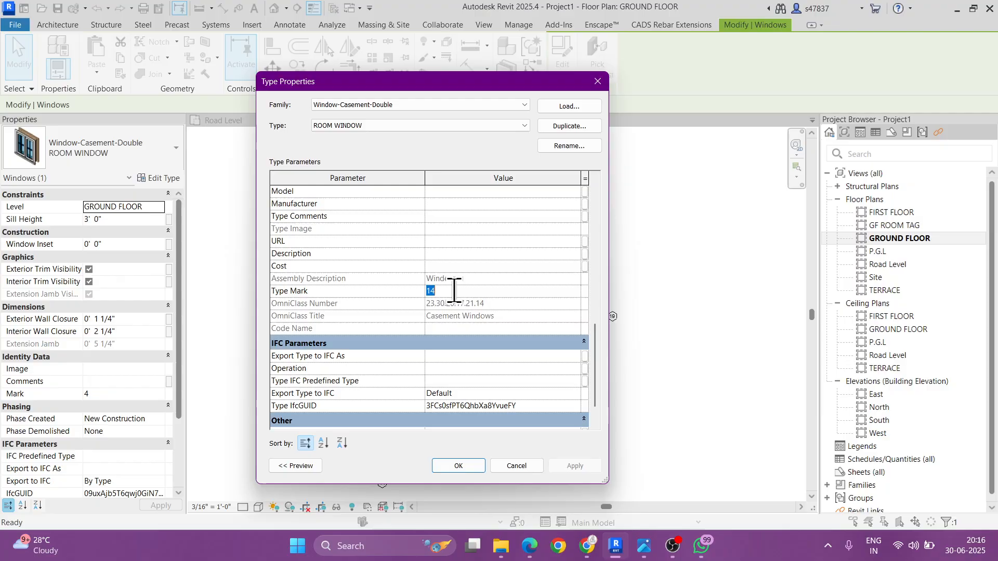
pyautogui.write('W')
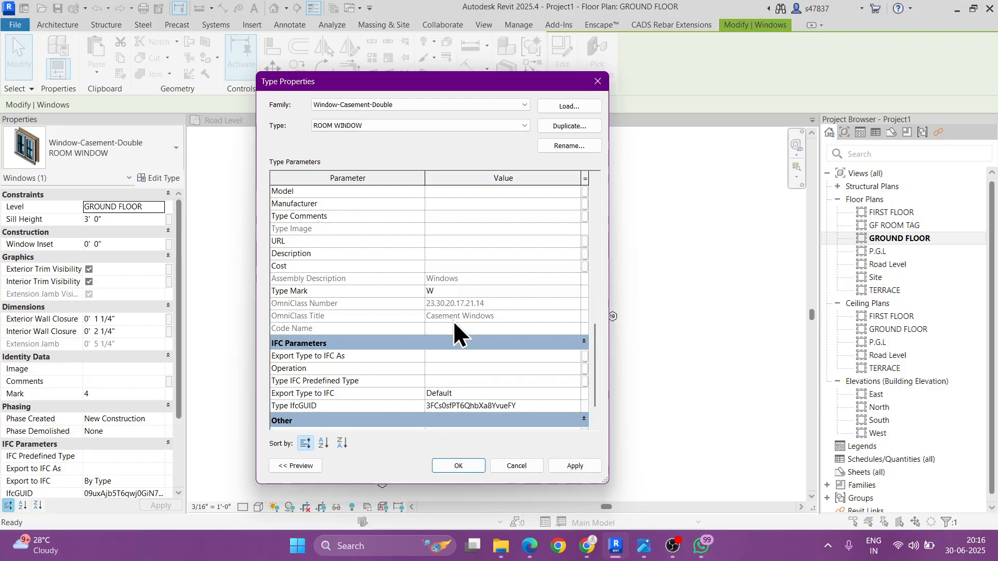
pyautogui.click(460, 463)
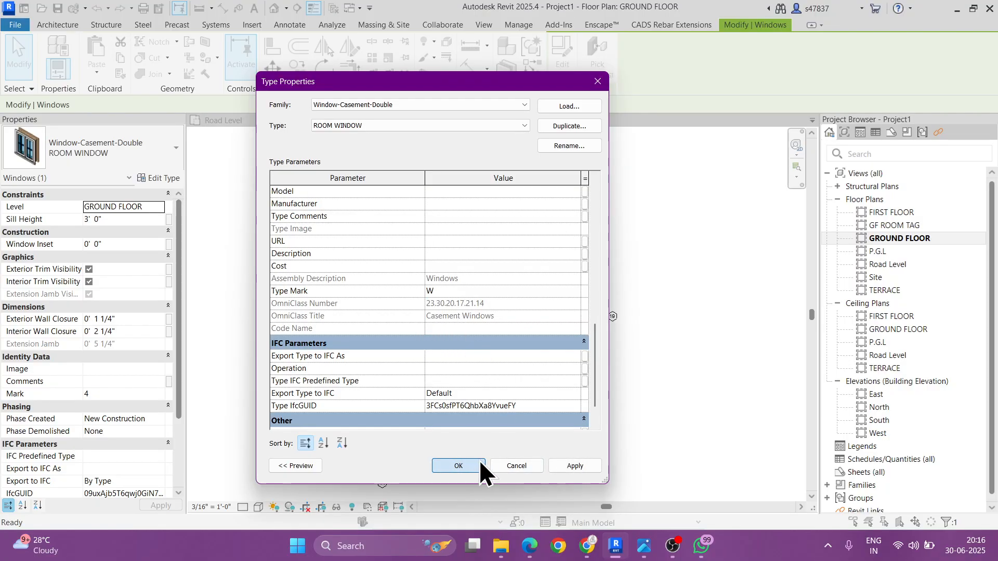
pyautogui.click(644, 356)
# Step: Set the Type Mark of the VENTILATION WINDOW type to V
pyautogui.scroll(3, 447, 193)
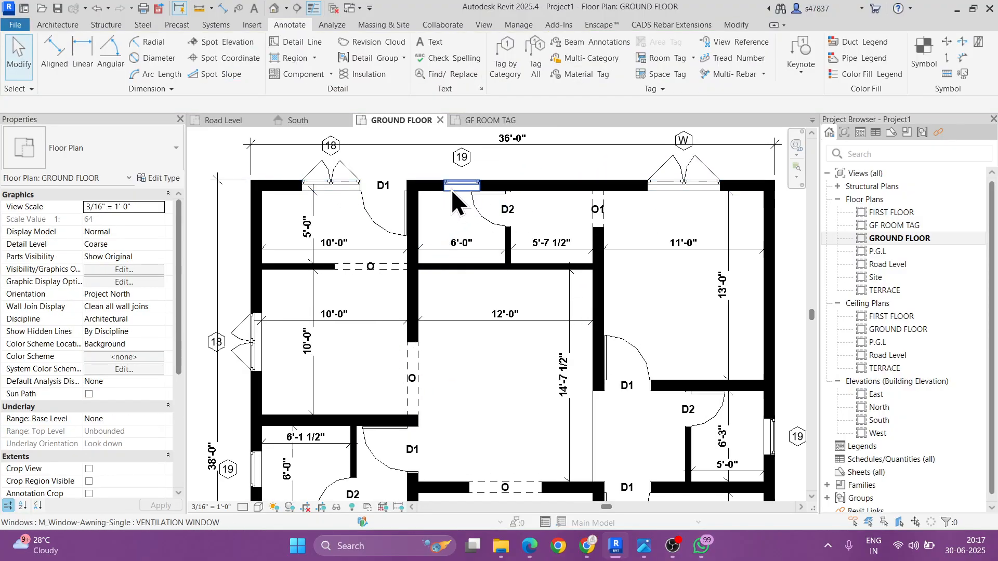
pyautogui.click(451, 188)
pyautogui.click(165, 178)
pyautogui.scroll(-2, 459, 323)
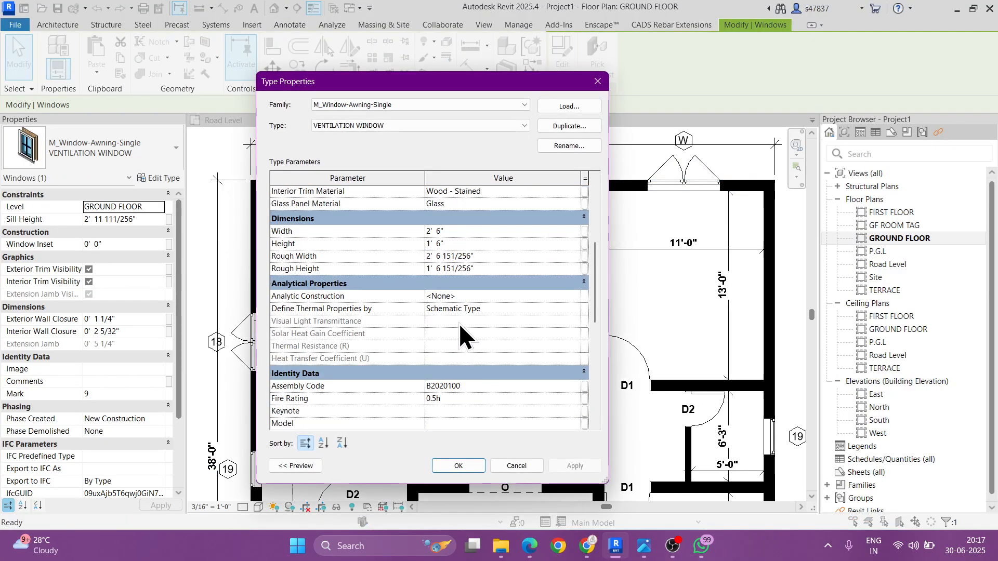
pyautogui.scroll(-6, 468, 325)
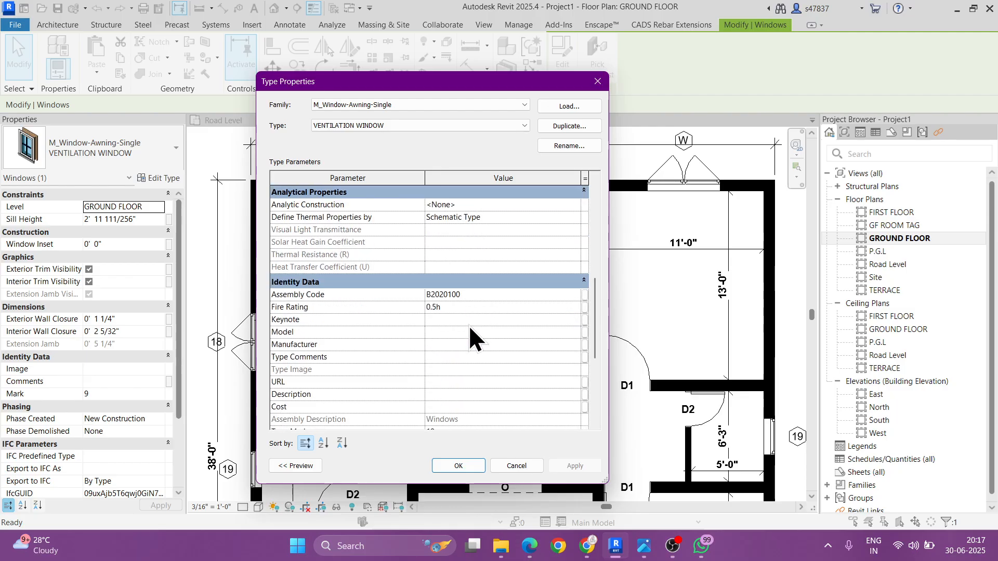
pyautogui.scroll(5, 468, 311)
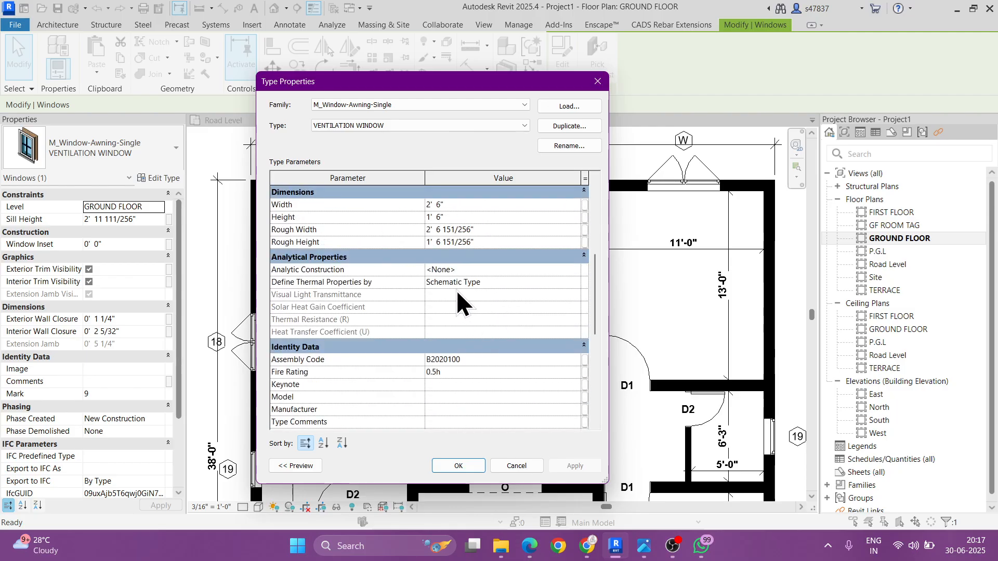
pyautogui.scroll(2, 457, 290)
pyautogui.scroll(-2, 457, 290)
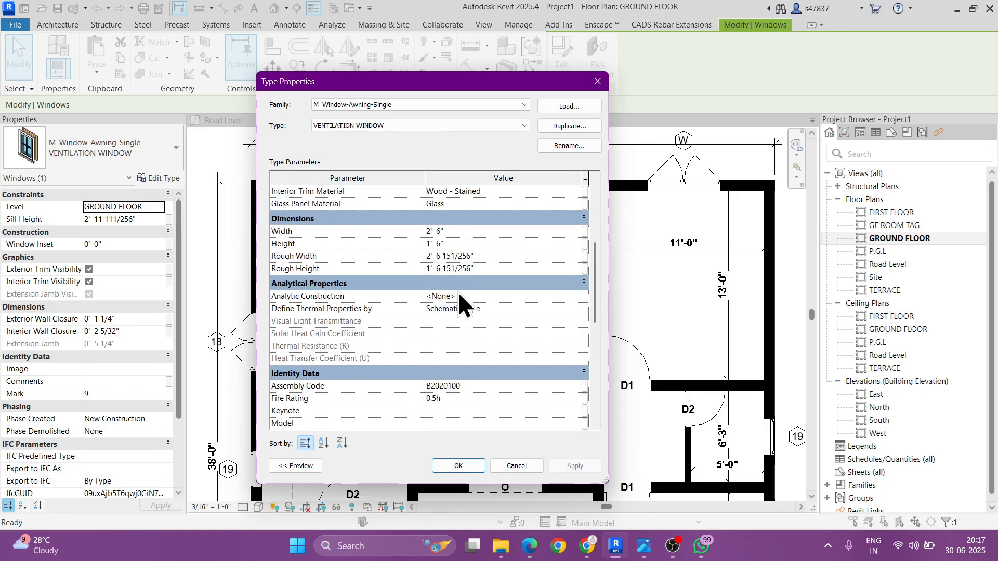
pyautogui.scroll(-2, 358, 349)
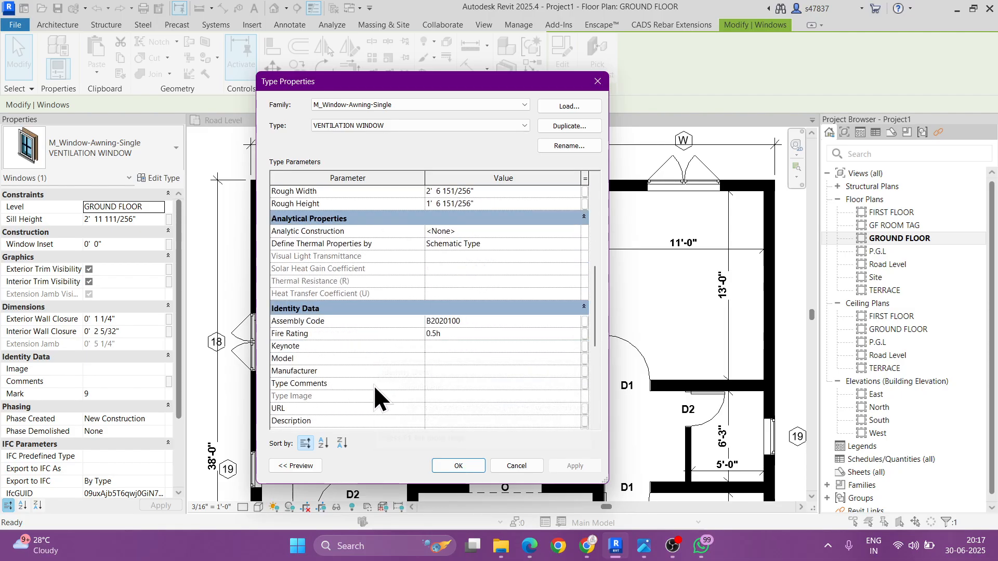
pyautogui.scroll(-2, 407, 371)
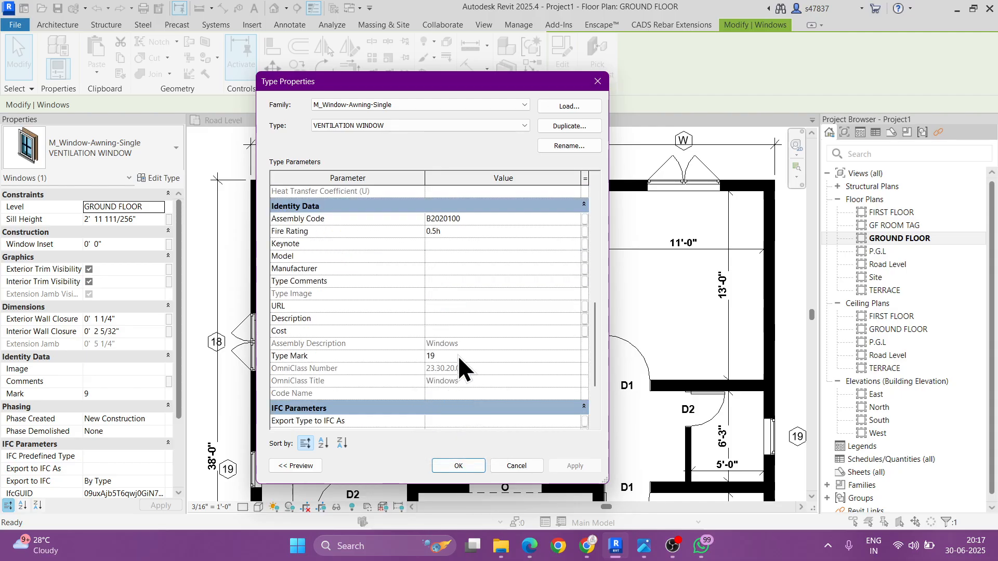
pyautogui.click(470, 467)
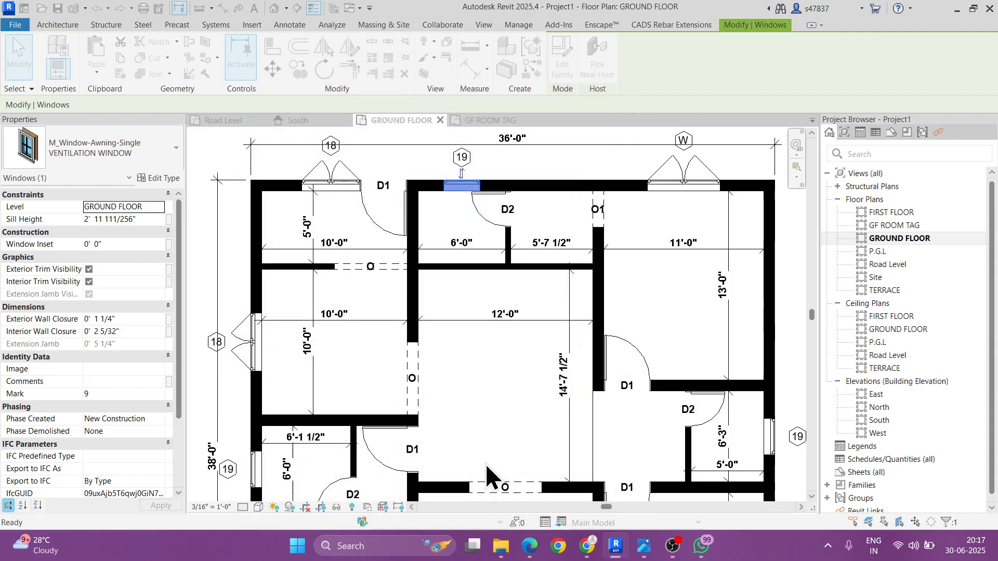
# Step: Set the Type Mark of the KITCHEN WINDOW type to KW
pyautogui.click(239, 337)
pyautogui.click(162, 179)
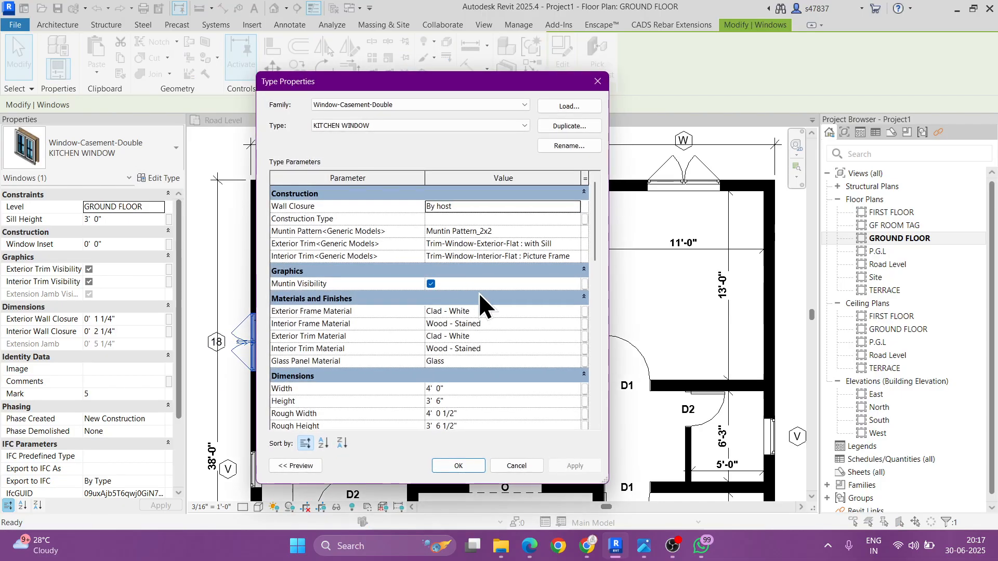
pyautogui.scroll(-3, 454, 363)
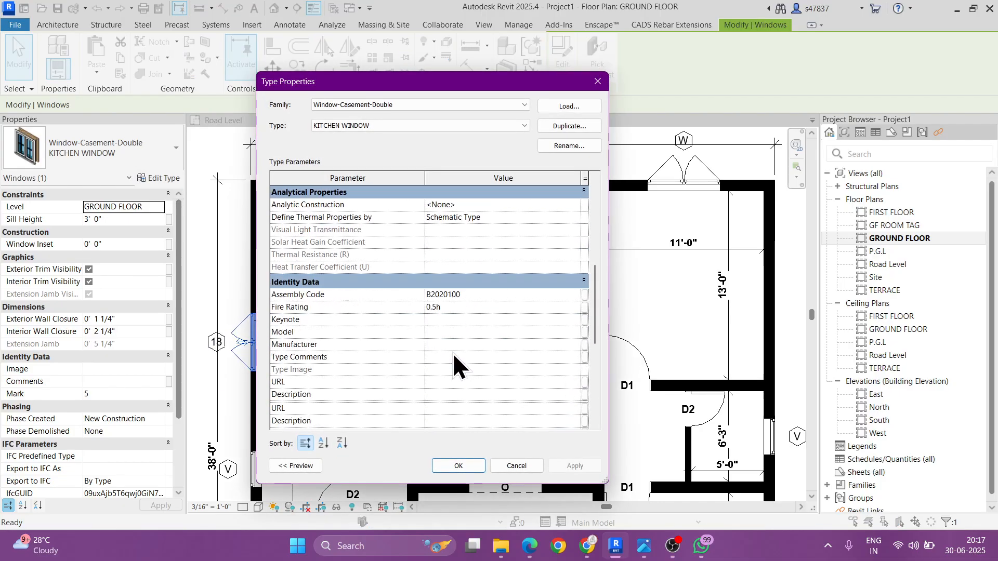
pyautogui.click(454, 394)
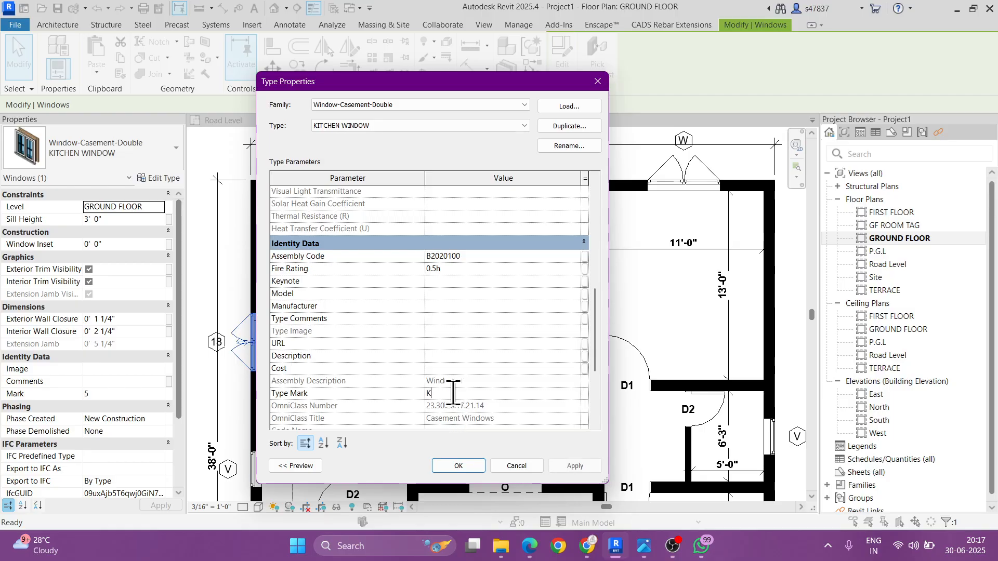
pyautogui.click(469, 466)
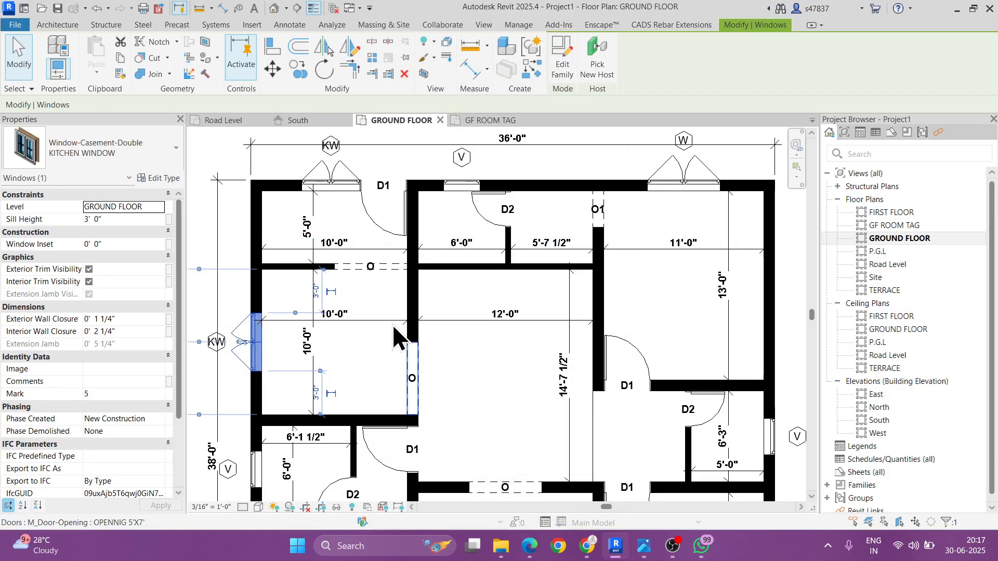
pyautogui.click(383, 297)
# Step: Open the Window Tag family for editing and delete the hexagon outline around its label
pyautogui.scroll(-3, 382, 296)
pyautogui.moveTo(520, 395); pyautogui.dragTo(519, 331, button='middle')
pyautogui.click(617, 312)
pyautogui.click(563, 77)
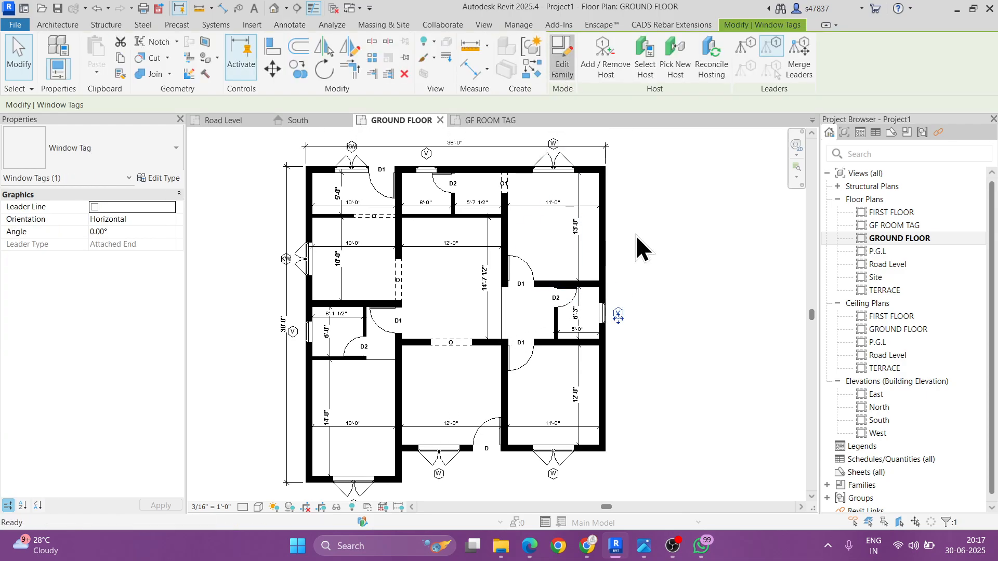
pyautogui.press('Tab')
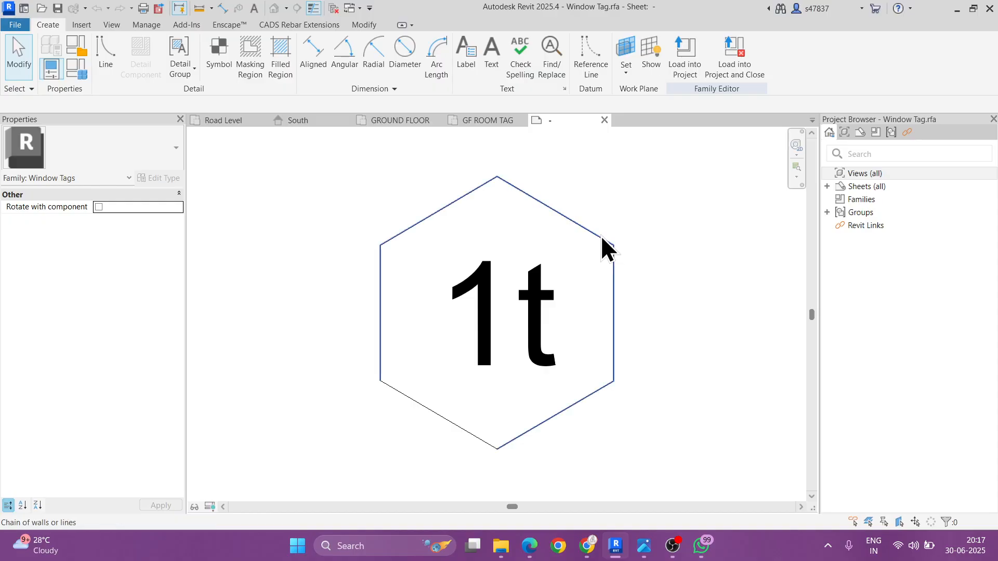
pyautogui.click(600, 235)
pyautogui.press('Delete')
pyautogui.click(421, 404)
pyautogui.press('Delete')
# Step: Make the window tag's label text bold through its type properties
pyautogui.click(472, 338)
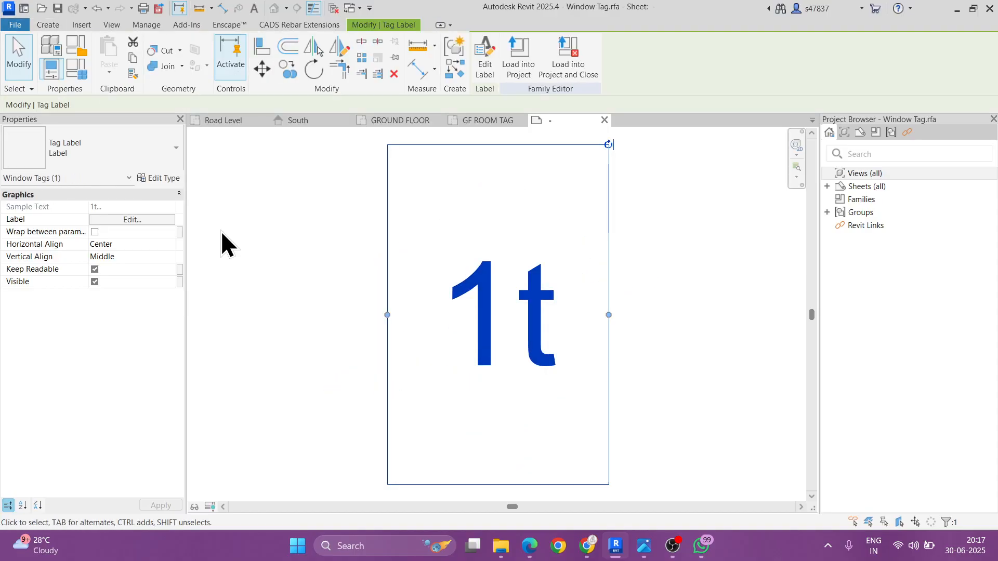
pyautogui.click(154, 178)
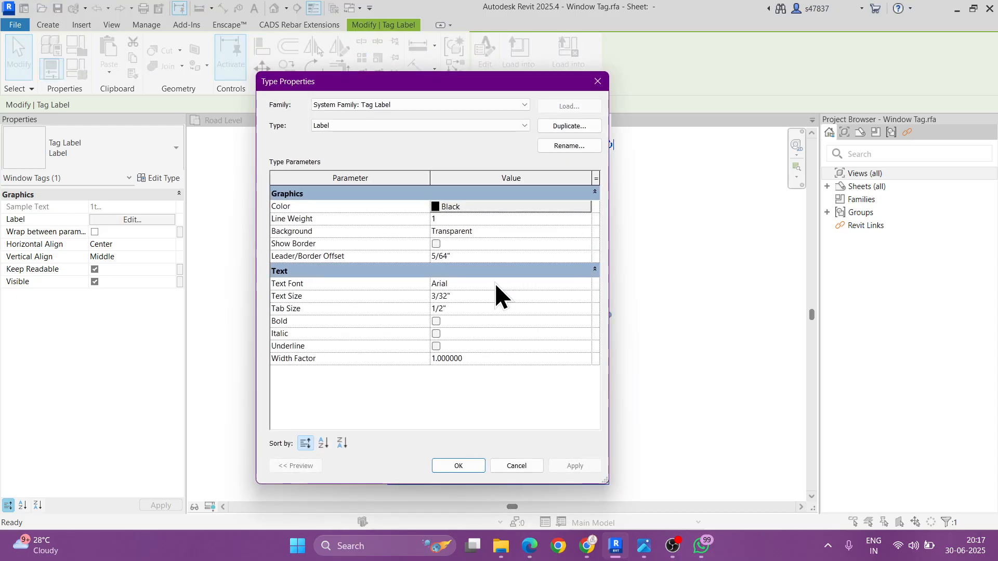
pyautogui.click(436, 321)
pyautogui.click(465, 465)
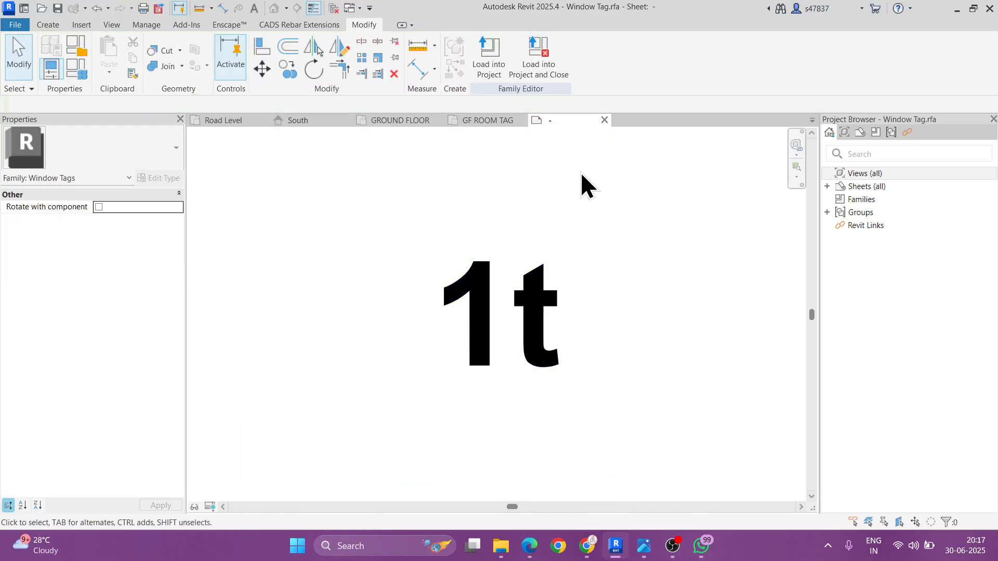
# Step: Load the edited Window Tag into the project, close the family and overwrite the existing version
pyautogui.click(538, 60)
pyautogui.click(524, 275)
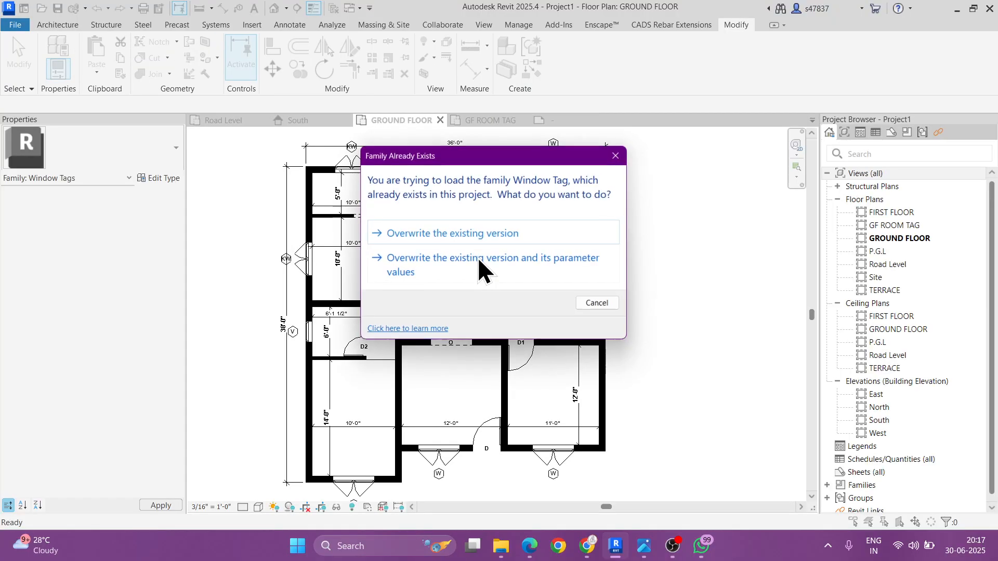
pyautogui.click(478, 242)
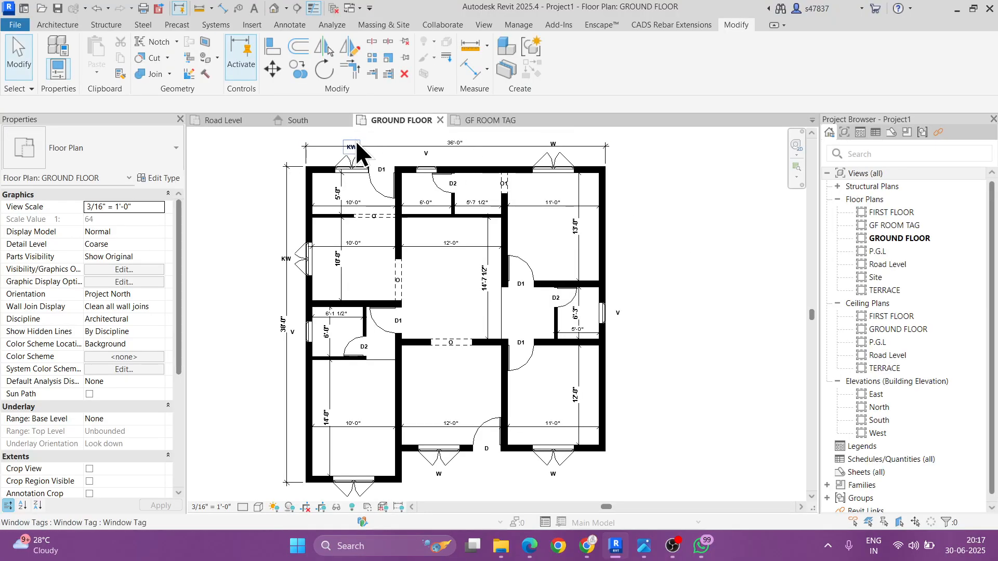
# Step: Move the KW tag on the north wall down close to its kitchen window
pyautogui.scroll(5, 349, 150)
pyautogui.scroll(3, 344, 160)
pyautogui.click(358, 153)
pyautogui.moveTo(358, 154); pyautogui.dragTo(364, 244)
# Step: Move the north wall's V and W tags down closer to their windows
pyautogui.moveTo(773, 232); pyautogui.dragTo(301, 232, button='middle')
pyautogui.click(352, 177)
pyautogui.scroll(-3, 378, 191)
pyautogui.moveTo(426, 225); pyautogui.dragTo(580, 263, button='middle')
pyautogui.moveTo(511, 231); pyautogui.dragTo(520, 248)
pyautogui.moveTo(597, 262); pyautogui.dragTo(305, 264, button='middle')
pyautogui.press('Escape')
pyautogui.click(612, 196)
pyautogui.moveTo(613, 200); pyautogui.dragTo(616, 248)
# Step: Fine-tune the north KW tag's position so it sits between the open leaves of the kitchen window
pyautogui.scroll(-2, 535, 231)
pyautogui.moveTo(353, 236); pyautogui.dragTo(514, 236, button='middle')
pyautogui.scroll(2, 344, 244)
pyautogui.scroll(1, 348, 244)
pyautogui.press('Escape')
pyautogui.click(360, 238)
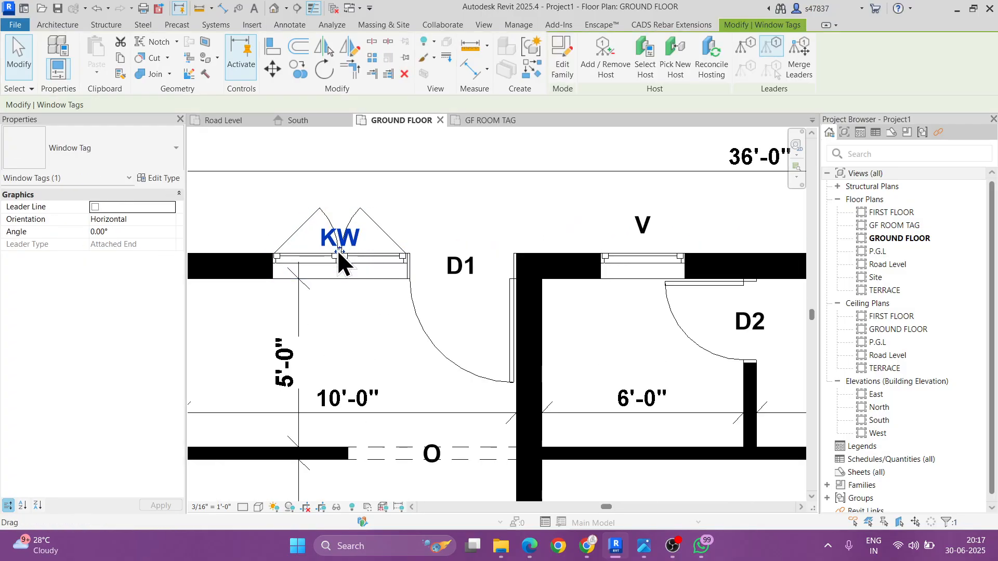
pyautogui.moveTo(338, 250); pyautogui.dragTo(339, 238)
pyautogui.press('Escape')
pyautogui.scroll(-3, 386, 210)
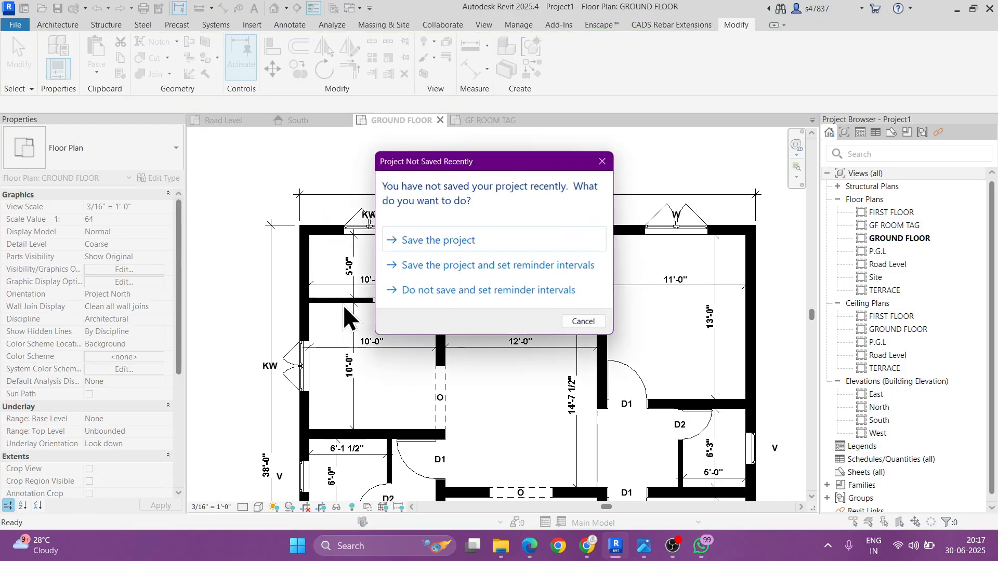
# Step: Start saving the project and browse to the Revit Live folder inside Students Project Work on the Desktop
pyautogui.click(469, 234)
pyautogui.click(266, 292)
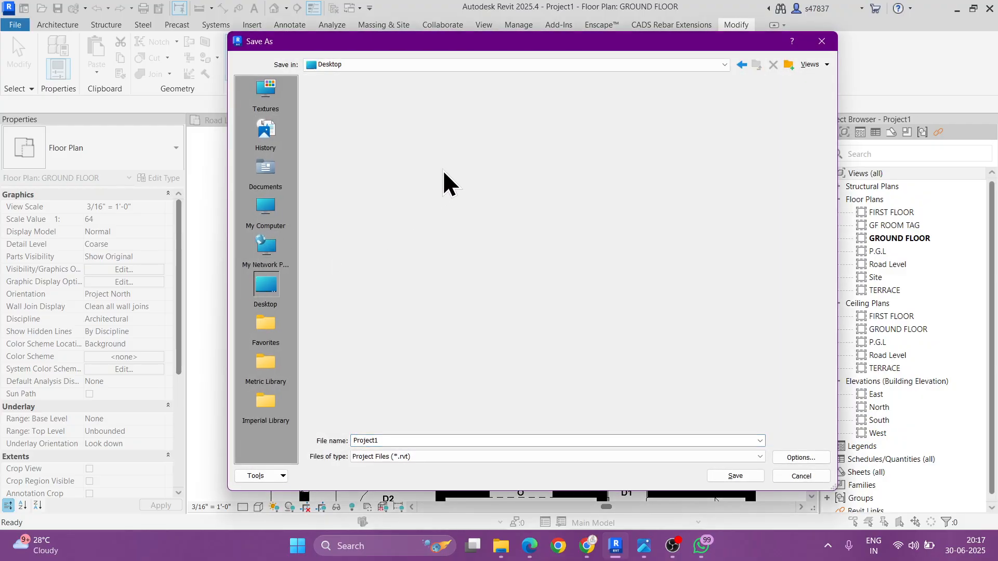
pyautogui.doubleClick(385, 117)
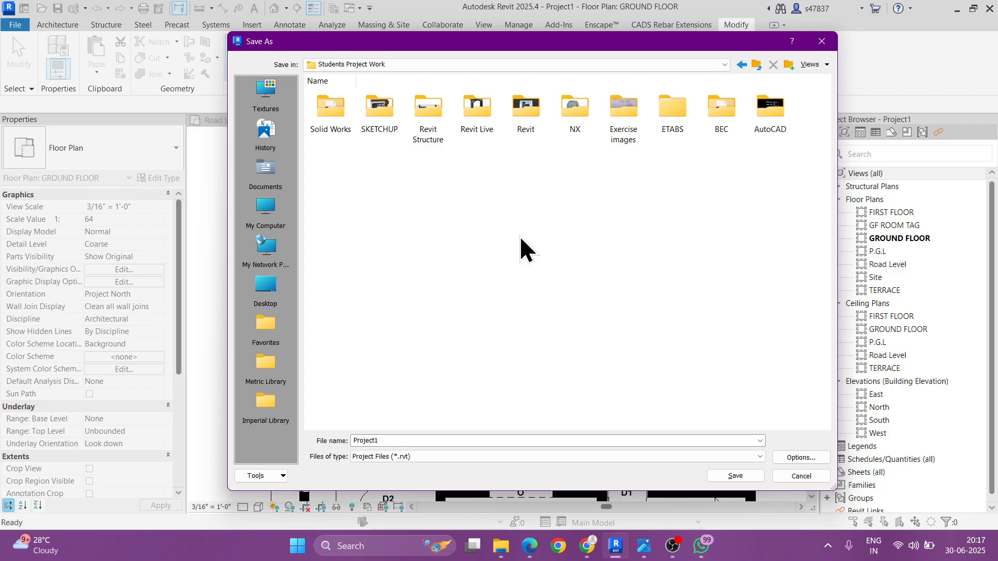
pyautogui.doubleClick(509, 118)
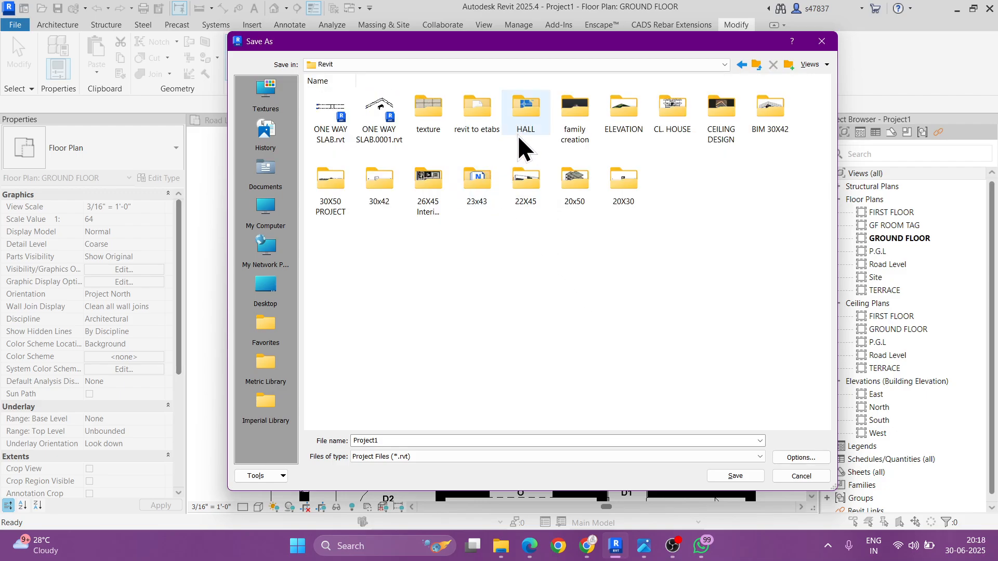
pyautogui.click(756, 65)
pyautogui.doubleClick(493, 111)
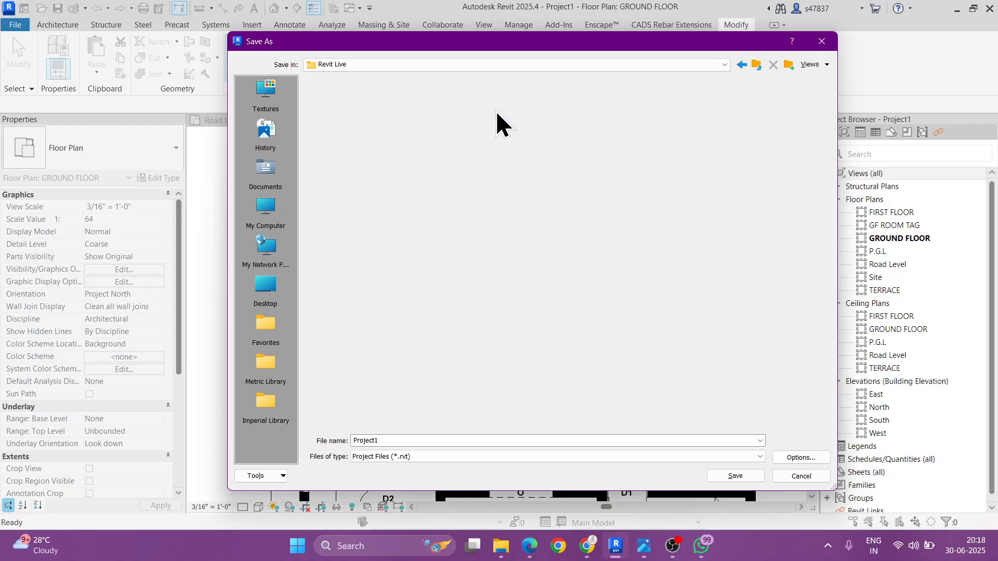
# Step: Create a new folder named PROJECT 03 in the Revit Live folder and open it
pyautogui.click(787, 63)
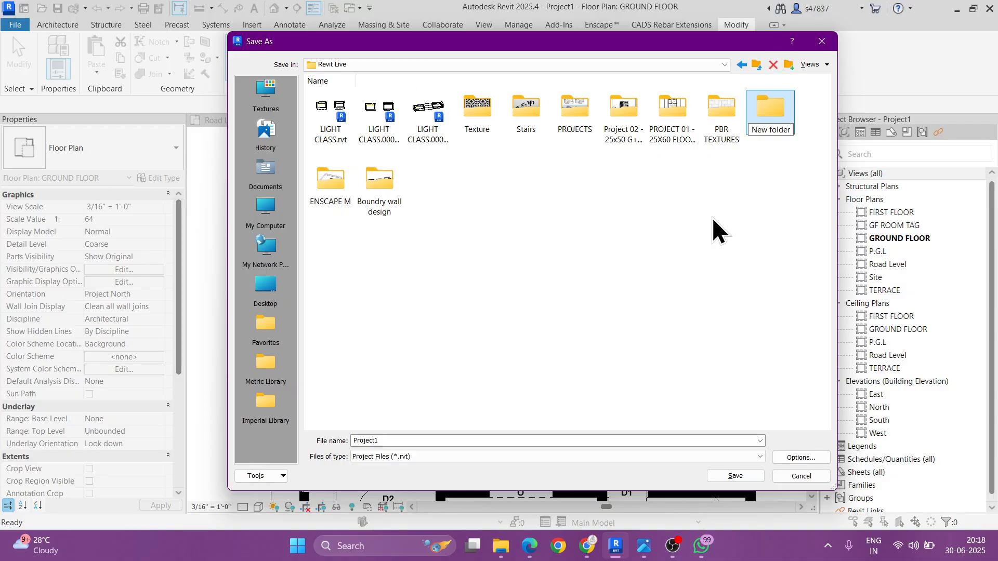
pyautogui.press('Right')
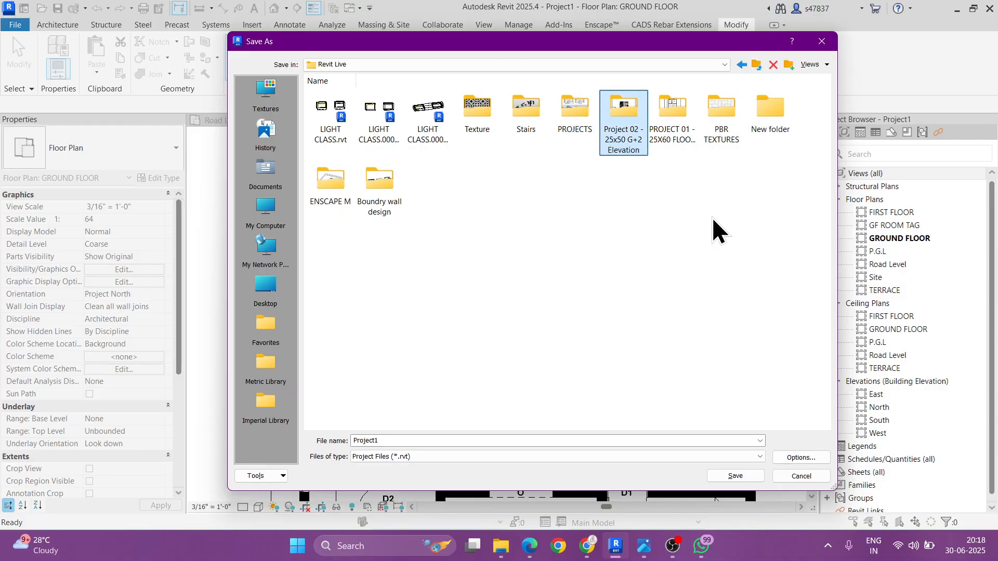
pyautogui.click(759, 133)
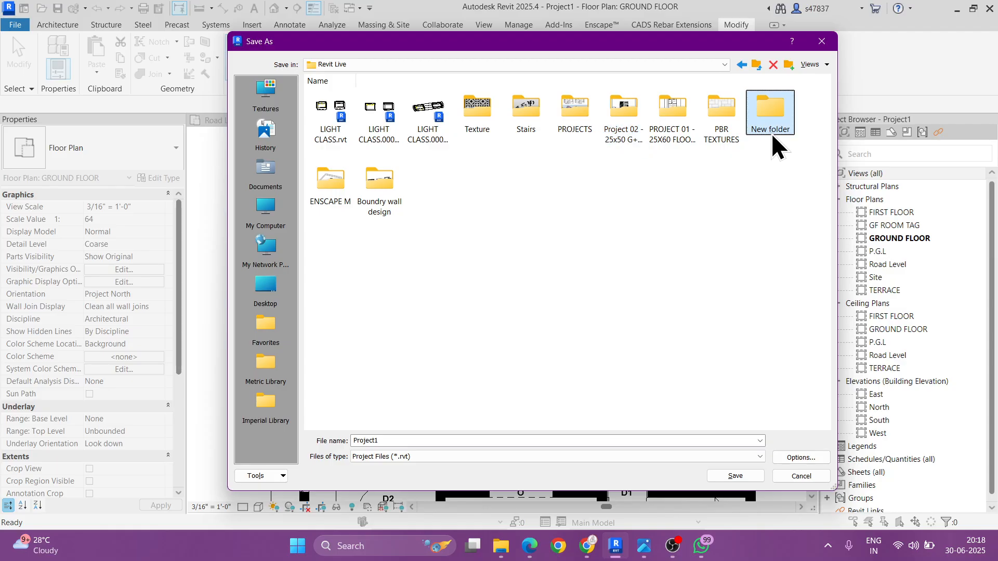
pyautogui.press('F2')
pyautogui.write('PROJECT 03')
pyautogui.press('Return')
pyautogui.press('Return')
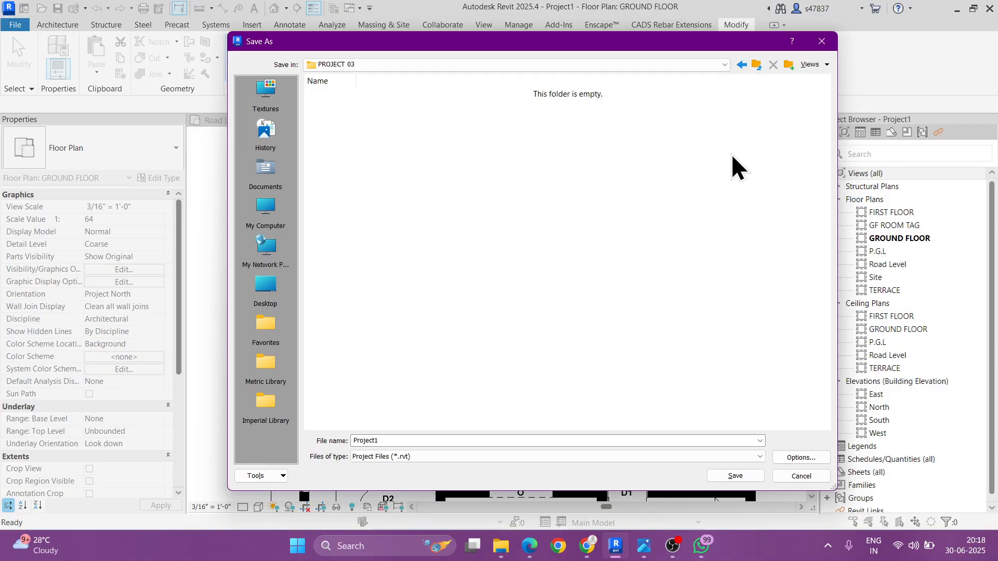
# Step: Save the project under the file name PROJECT 03
pyautogui.doubleClick(643, 441)
pyautogui.write('PROJECT')
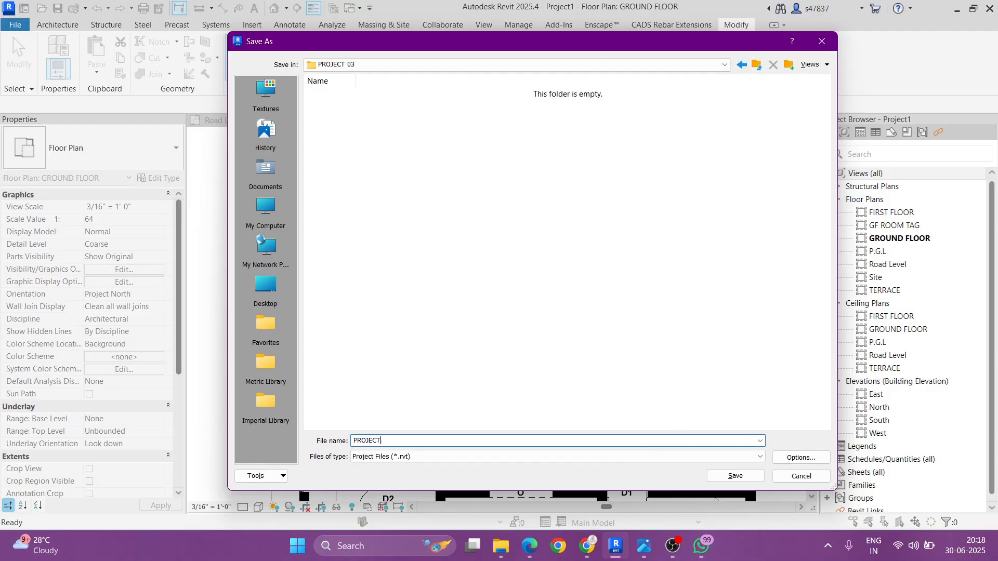
pyautogui.write(' 03')
pyautogui.press('Return')
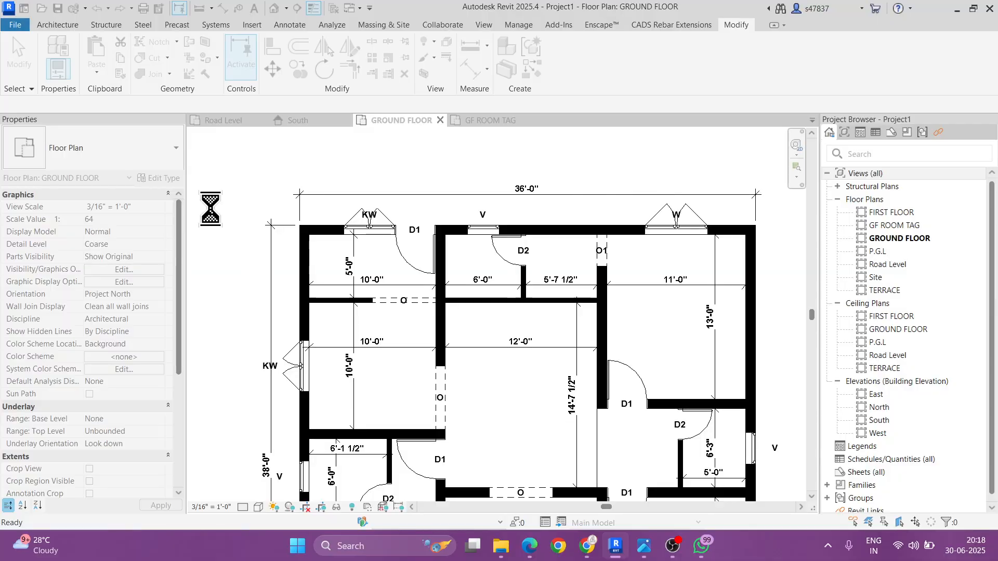
# Step: Move the west wall's KW tag toward the kitchen window so it sits between the open leaves
pyautogui.scroll(-1, 470, 208)
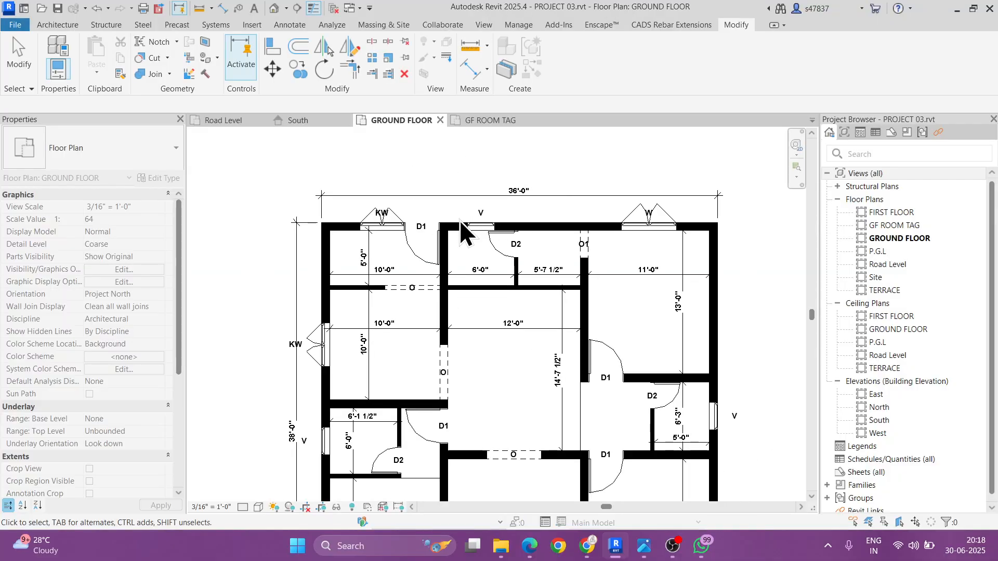
pyautogui.scroll(3, 290, 364)
pyautogui.click(305, 342)
pyautogui.moveTo(304, 344); pyautogui.dragTo(344, 342)
pyautogui.click(334, 364)
# Step: Move the V tag on the west wall closer to the WC ventilator
pyautogui.scroll(-3, 334, 359)
pyautogui.moveTo(345, 398); pyautogui.dragTo(343, 304, button='middle')
pyautogui.scroll(2, 331, 386)
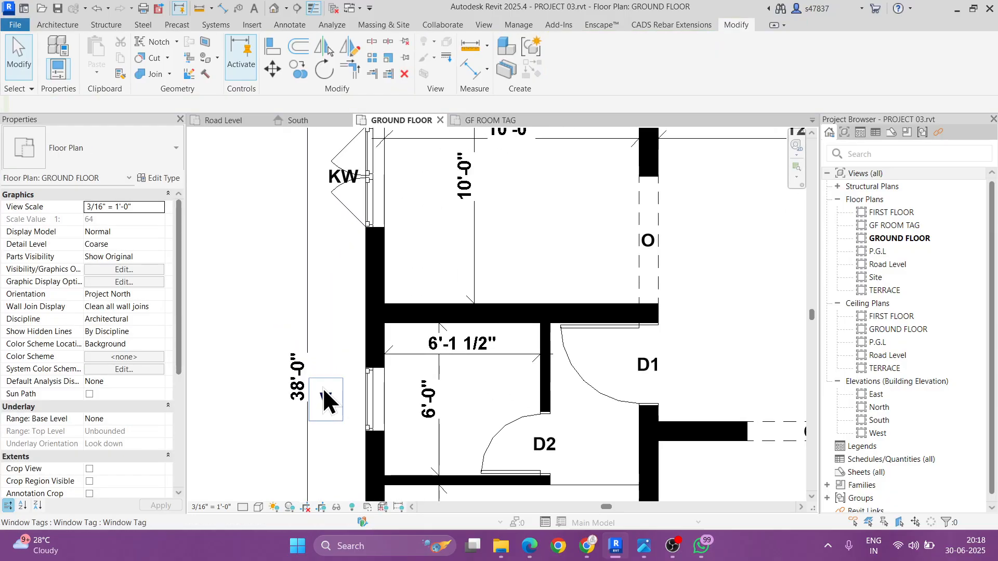
pyautogui.click(324, 397)
pyautogui.moveTo(325, 404); pyautogui.dragTo(343, 406)
pyautogui.click(398, 395)
# Step: Move the W tag of the southwest bedroom's south window up close to the window
pyautogui.scroll(-3, 408, 389)
pyautogui.moveTo(411, 386); pyautogui.dragTo(405, 161, button='middle')
pyautogui.scroll(1, 369, 307)
pyautogui.scroll(-2, 373, 322)
pyautogui.scroll(3, 476, 441)
pyautogui.click(394, 429)
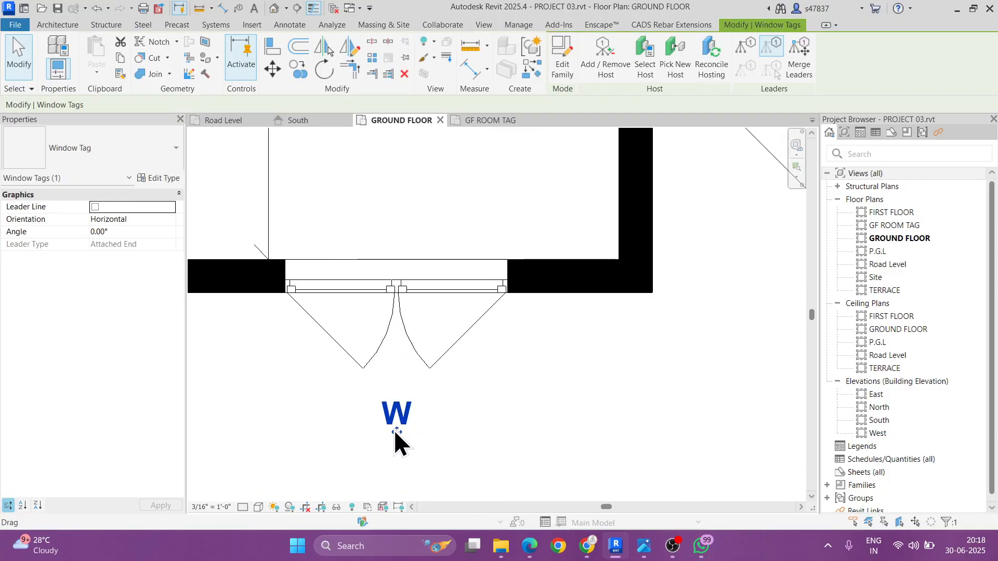
pyautogui.moveTo(394, 429); pyautogui.dragTo(397, 335)
pyautogui.click(405, 367)
# Step: Move the W tag of the south window beside main door D up close to the window
pyautogui.scroll(-4, 416, 368)
pyautogui.scroll(3, 561, 318)
pyautogui.click(559, 349)
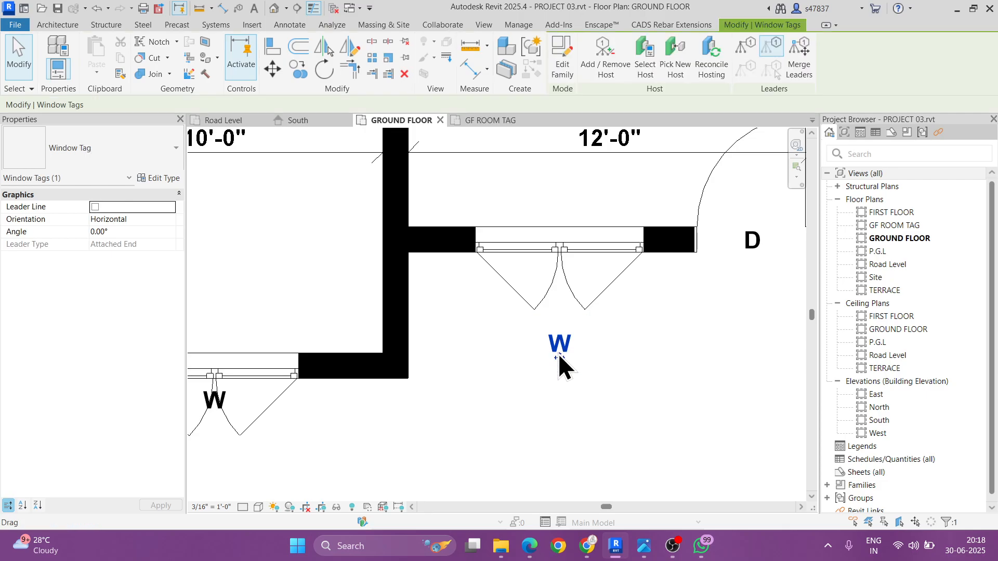
pyautogui.moveTo(558, 356); pyautogui.dragTo(559, 285)
pyautogui.click(638, 312)
# Step: Move the W tag of the southeast bedroom's south window up close to the window
pyautogui.scroll(-3, 638, 312)
pyautogui.scroll(2, 550, 365)
pyautogui.click(581, 384)
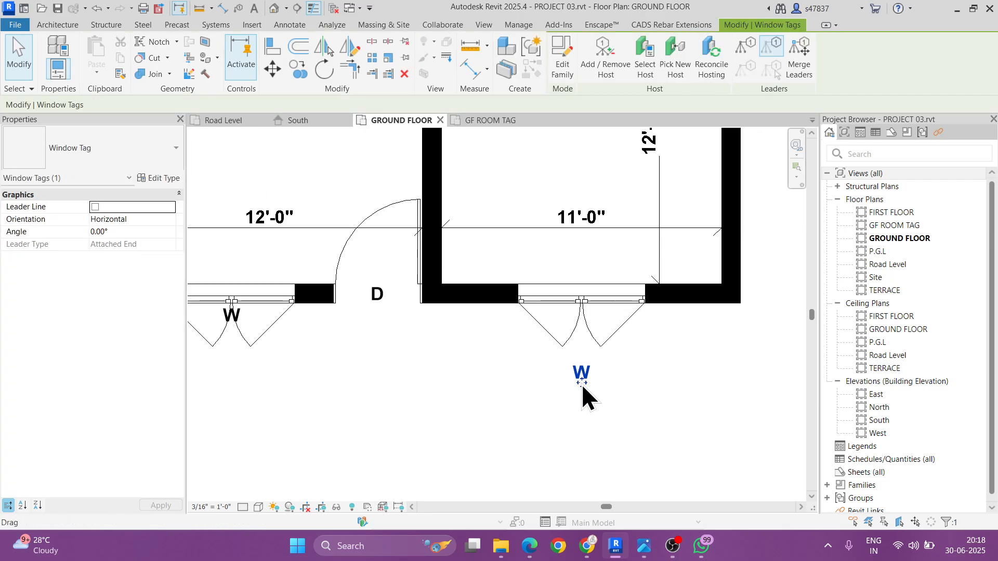
pyautogui.moveTo(581, 385); pyautogui.dragTo(581, 330)
pyautogui.click(586, 359)
pyautogui.scroll(-4, 586, 356)
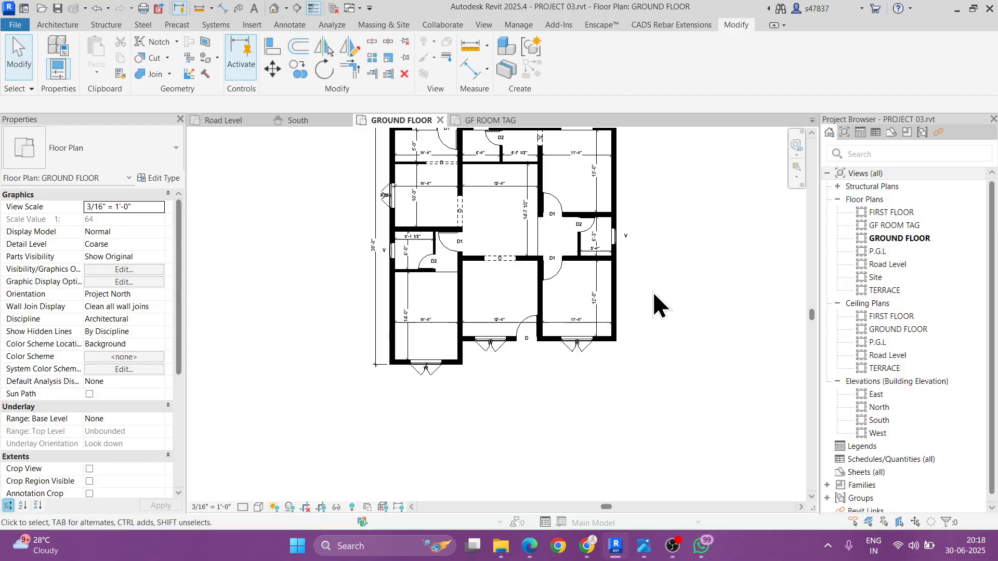
# Step: Shift the W tags of the southeast bedroom window and the window beside door D slightly down between their open leaves
pyautogui.scroll(4, 576, 345)
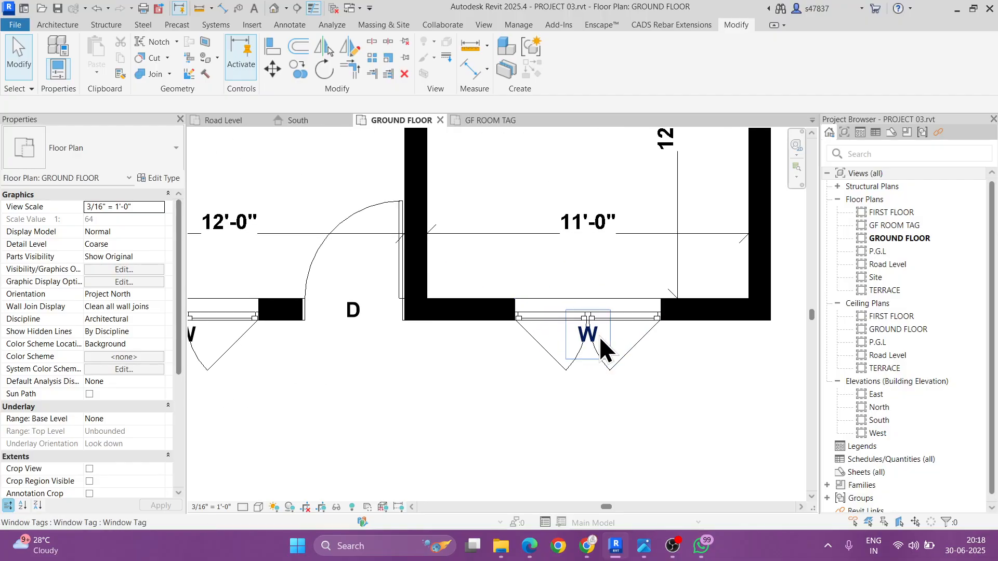
pyautogui.click(589, 337)
pyautogui.moveTo(590, 342); pyautogui.dragTo(590, 367)
pyautogui.moveTo(447, 373); pyautogui.dragTo(688, 365, button='middle')
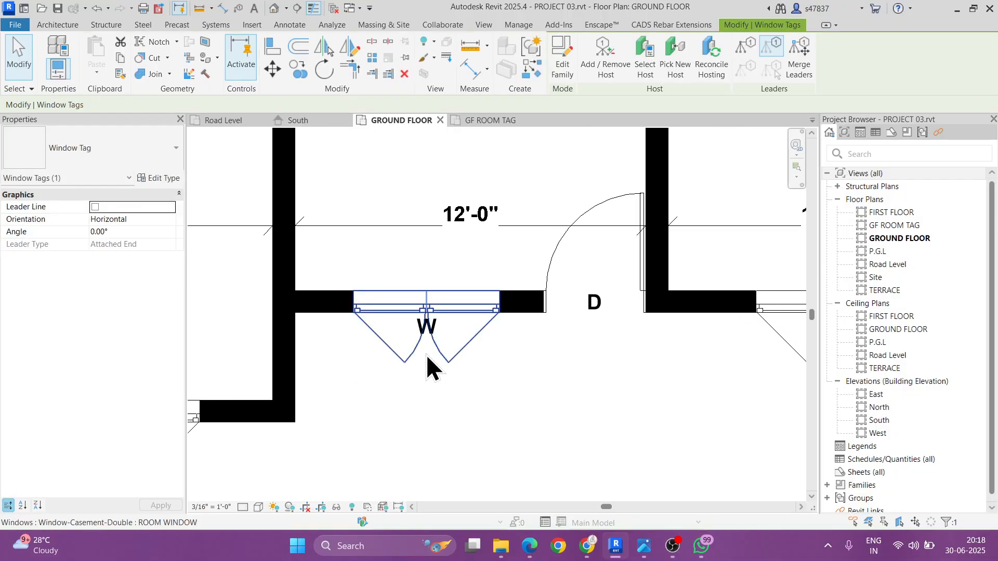
pyautogui.click(437, 326)
pyautogui.moveTo(426, 342); pyautogui.dragTo(427, 367)
pyautogui.scroll(-2, 427, 367)
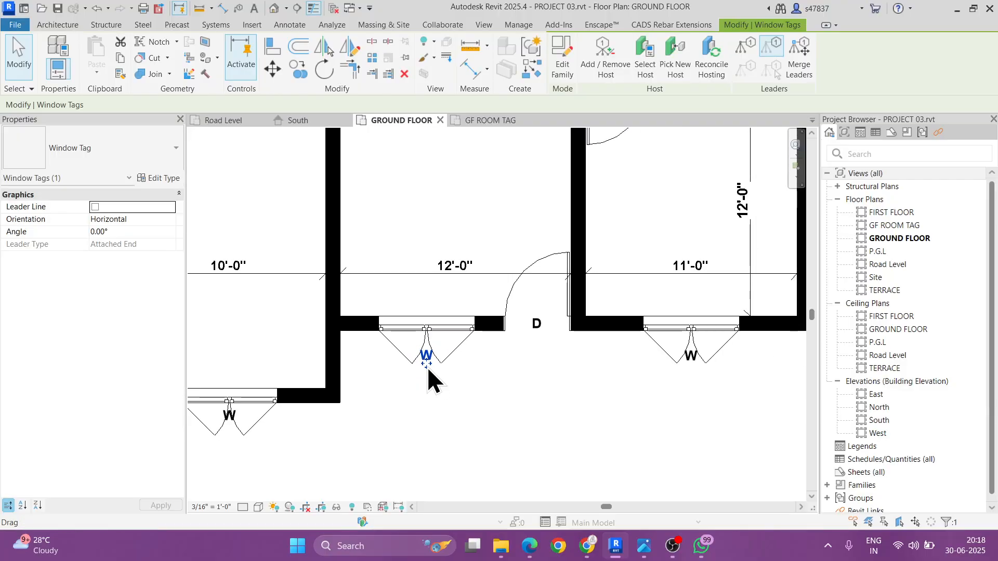
# Step: Shift the southwest bedroom window's W tag slightly down so it sits between the open leaves
pyautogui.moveTo(434, 378); pyautogui.dragTo(681, 307, button='middle')
pyautogui.scroll(5, 524, 349)
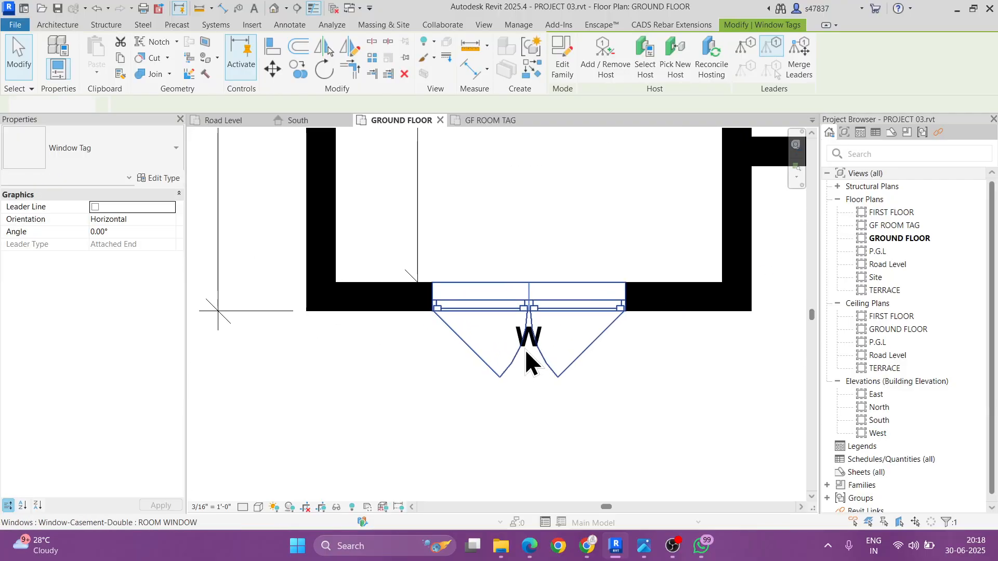
pyautogui.press('Escape')
pyautogui.click(545, 337)
pyautogui.moveTo(530, 352); pyautogui.dragTo(532, 389)
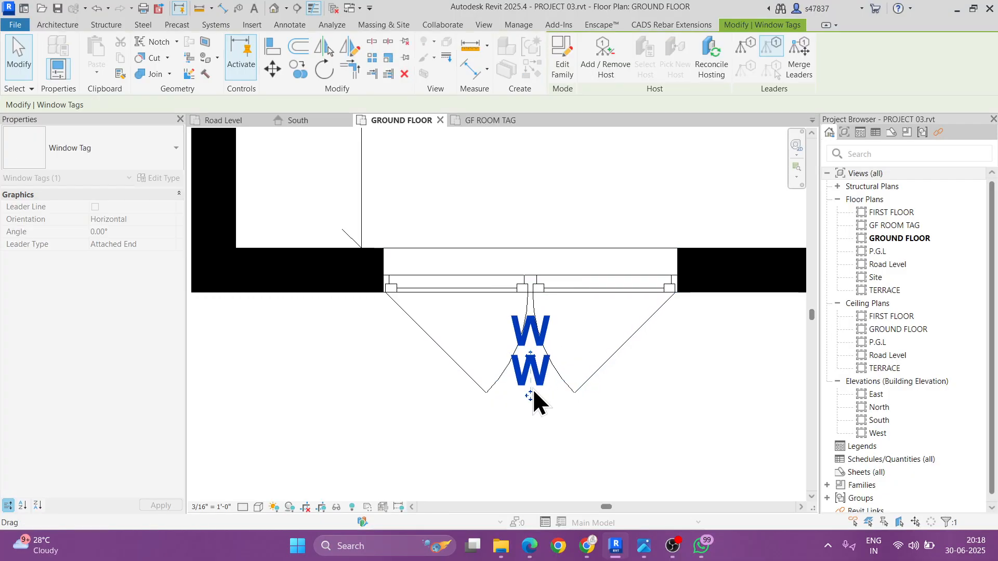
pyautogui.press('Escape')
# Step: Move the V tag on the east wall closer to its ventilator
pyautogui.scroll(-5, 509, 350)
pyautogui.scroll(5, 599, 267)
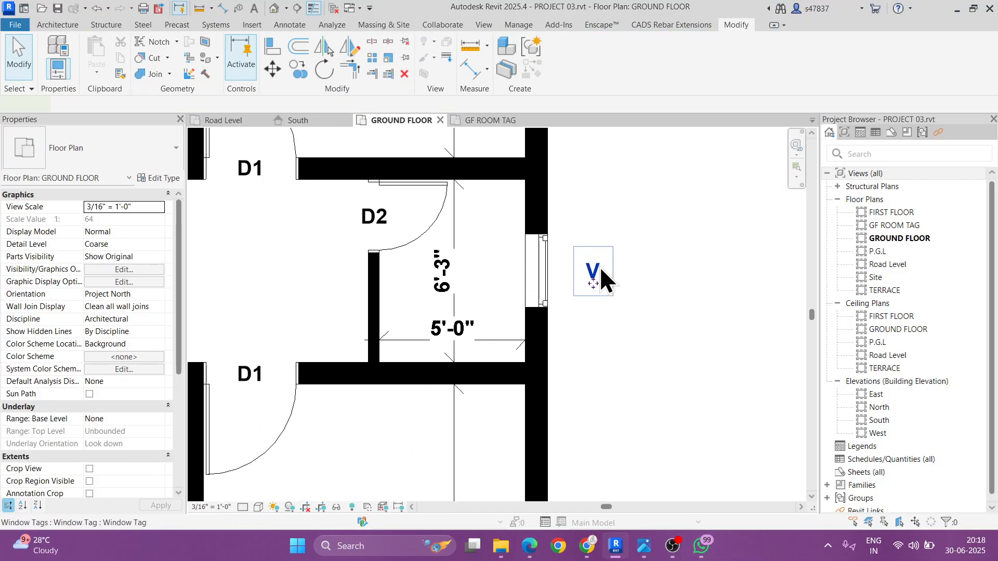
pyautogui.click(590, 280)
pyautogui.moveTo(590, 280); pyautogui.dragTo(544, 287)
pyautogui.press('Escape')
pyautogui.scroll(-5, 554, 304)
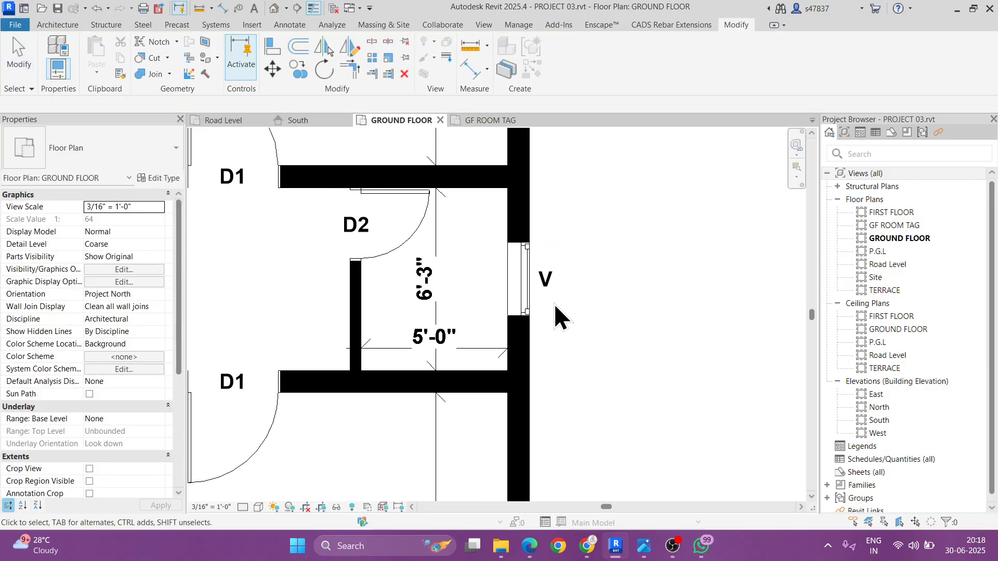
# Step: Open the GF ROOM TAG floor plan
pyautogui.scroll(-2, 490, 279)
pyautogui.moveTo(523, 333); pyautogui.dragTo(553, 270, button='middle')
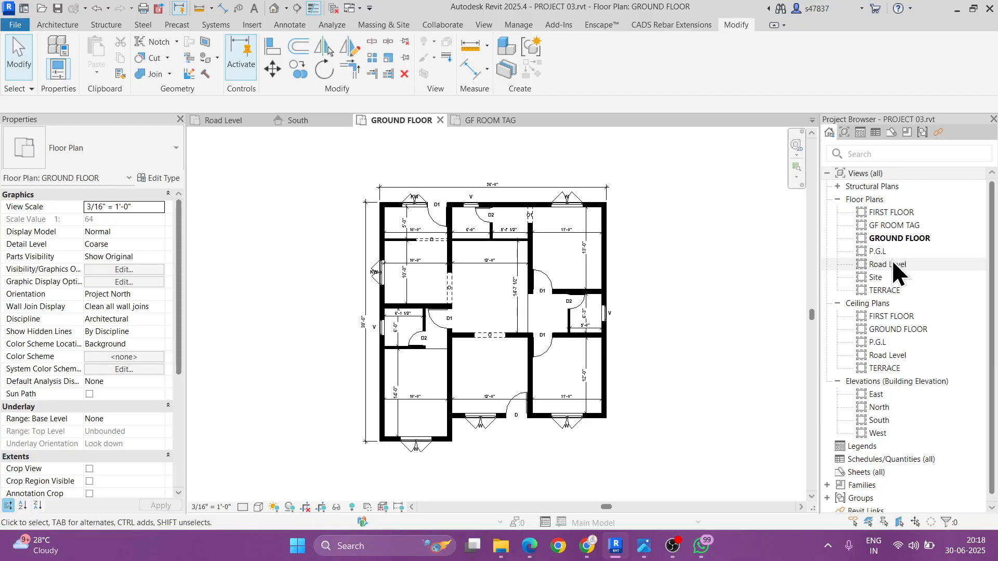
pyautogui.doubleClick(891, 225)
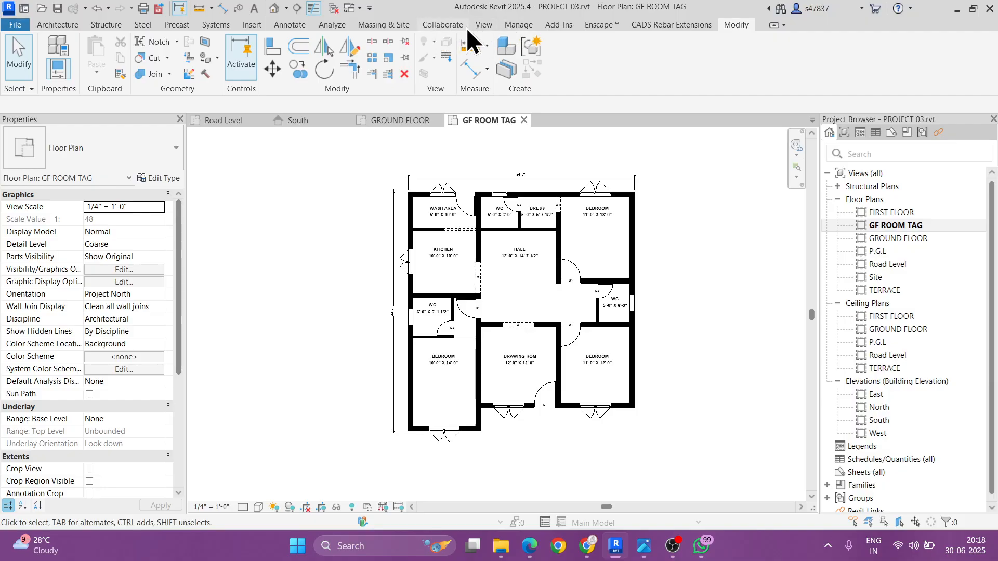
pyautogui.click(484, 25)
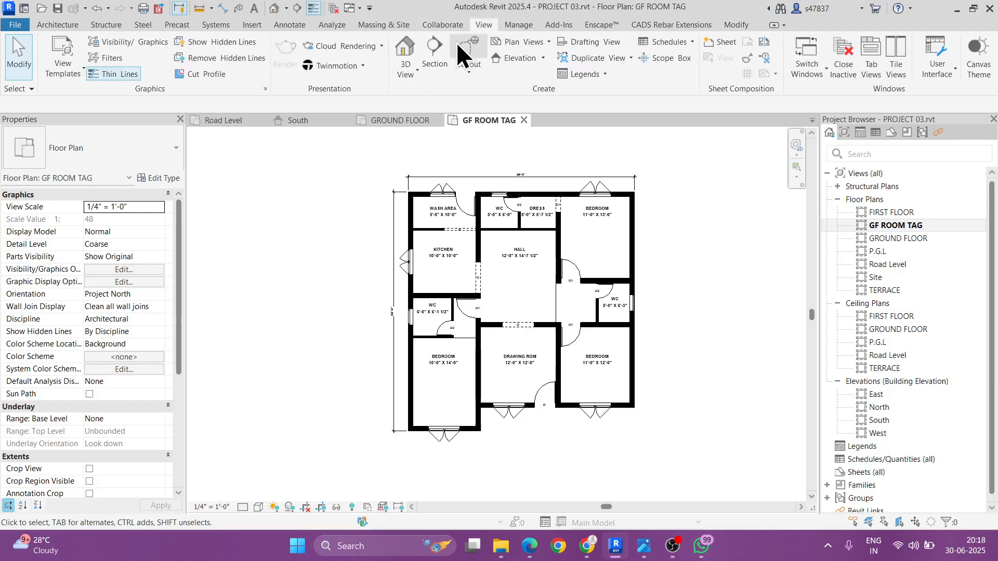
pyautogui.click(303, 26)
pyautogui.click(535, 58)
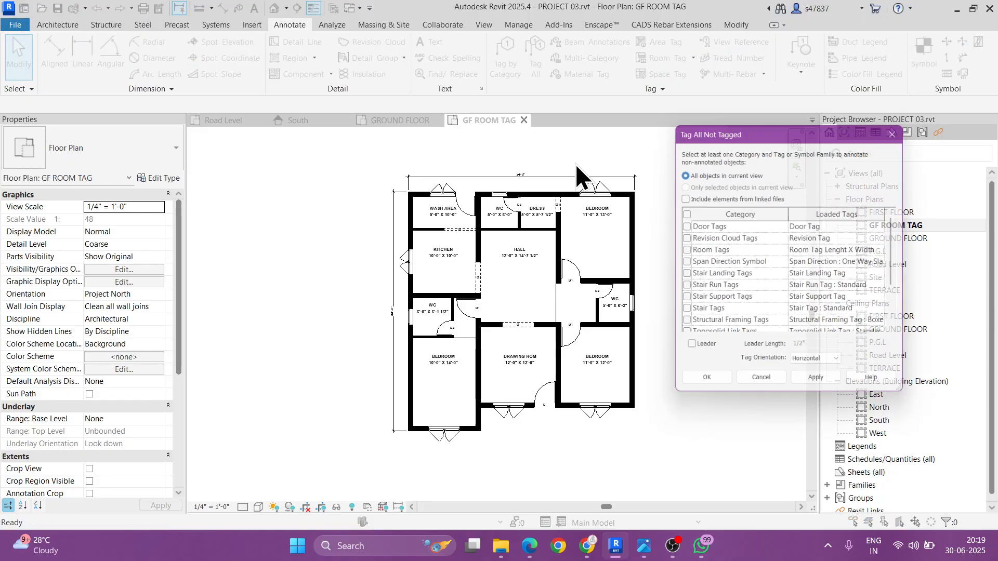
pyautogui.scroll(-3, 699, 310)
pyautogui.click(682, 312)
pyautogui.click(691, 387)
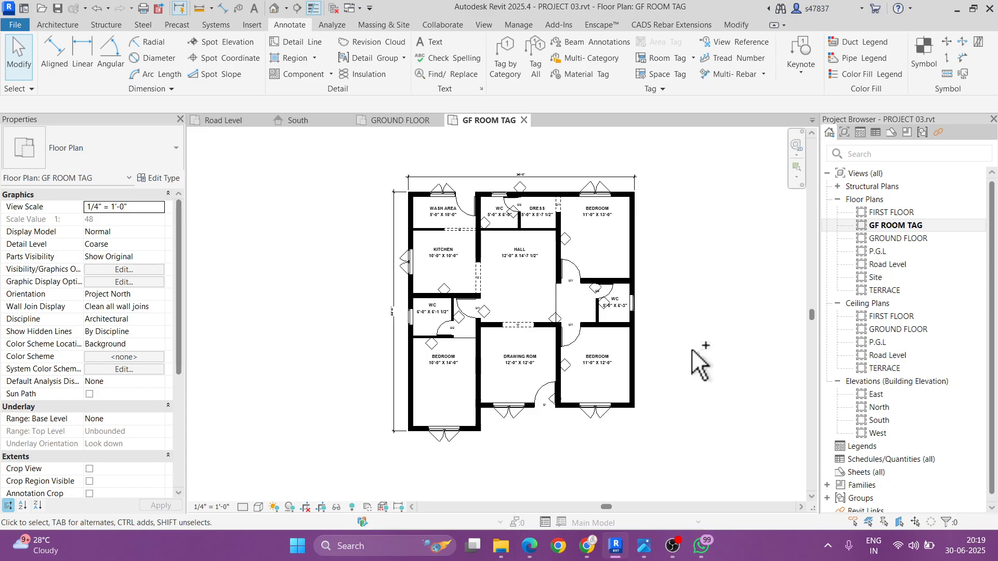
pyautogui.hotkey('ctrl', 'z')
pyautogui.click(507, 62)
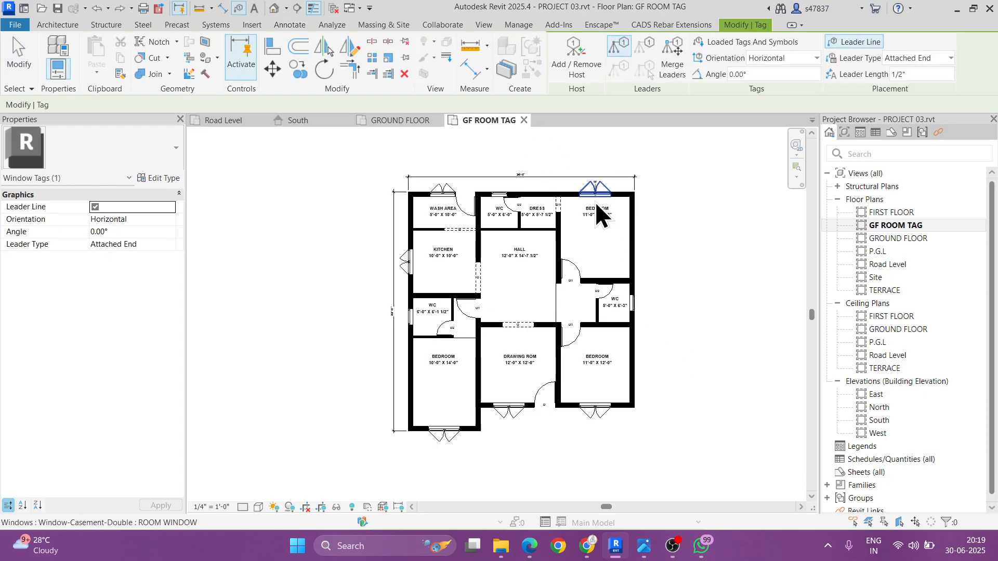
pyautogui.press('Escape')
# Step: Tag all untagged windows in the GF ROOM TAG plan, without leaders and with horizontal orientation
pyautogui.click(535, 57)
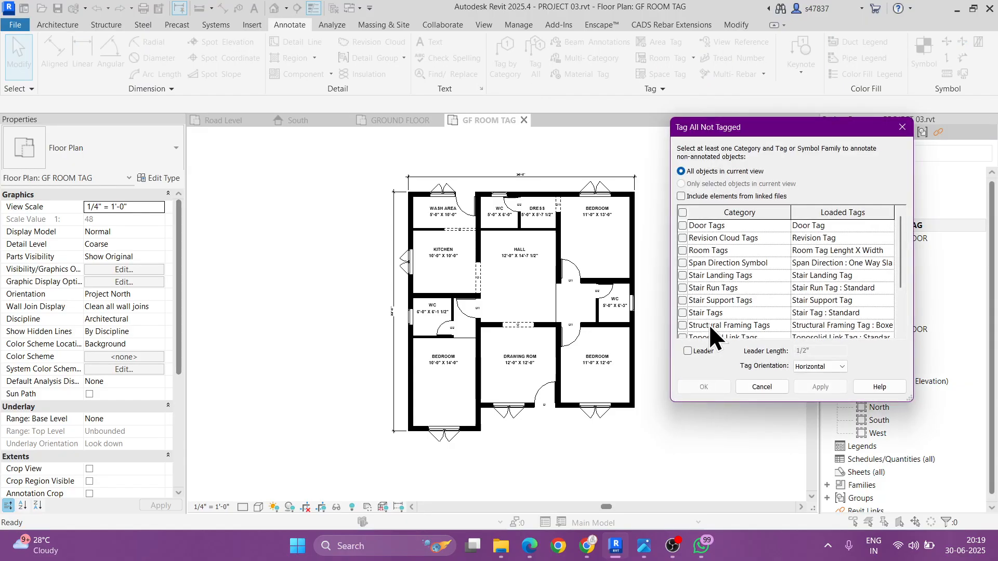
pyautogui.scroll(-2, 709, 324)
pyautogui.click(682, 312)
pyautogui.click(703, 387)
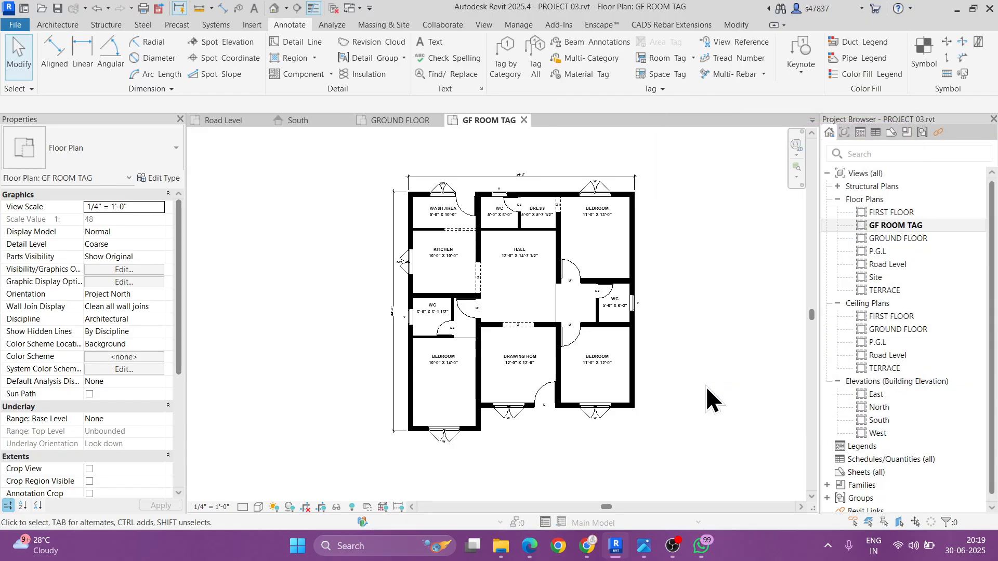
pyautogui.scroll(4, 516, 182)
pyautogui.scroll(-2, 516, 182)
pyautogui.scroll(1, 580, 224)
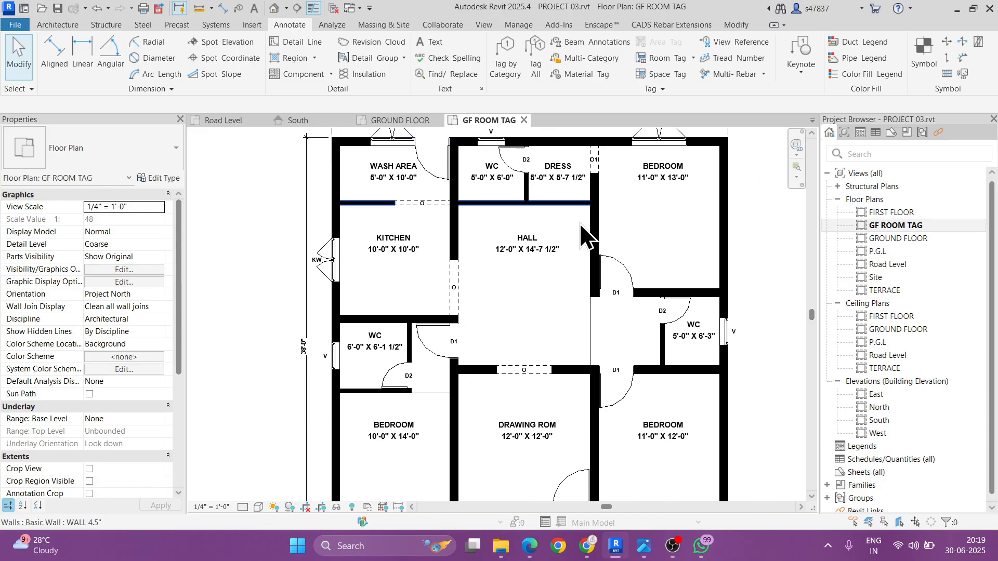
pyautogui.moveTo(545, 373); pyautogui.dragTo(506, 259, button='middle')
pyautogui.scroll(-2, 506, 260)
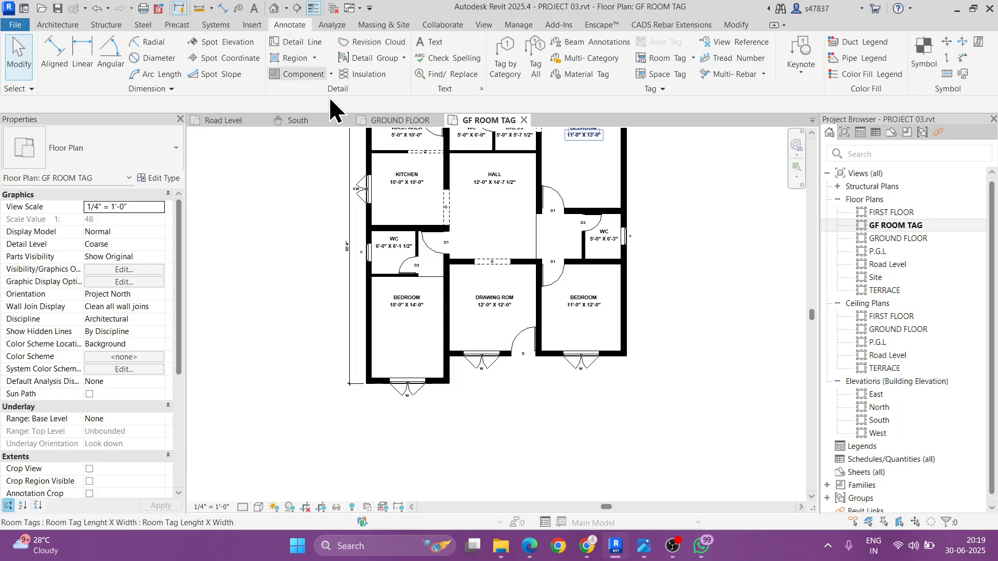
# Step: Switch back to the GROUND FLOOR plan
pyautogui.scroll(-2, 669, 298)
pyautogui.doubleClick(889, 238)
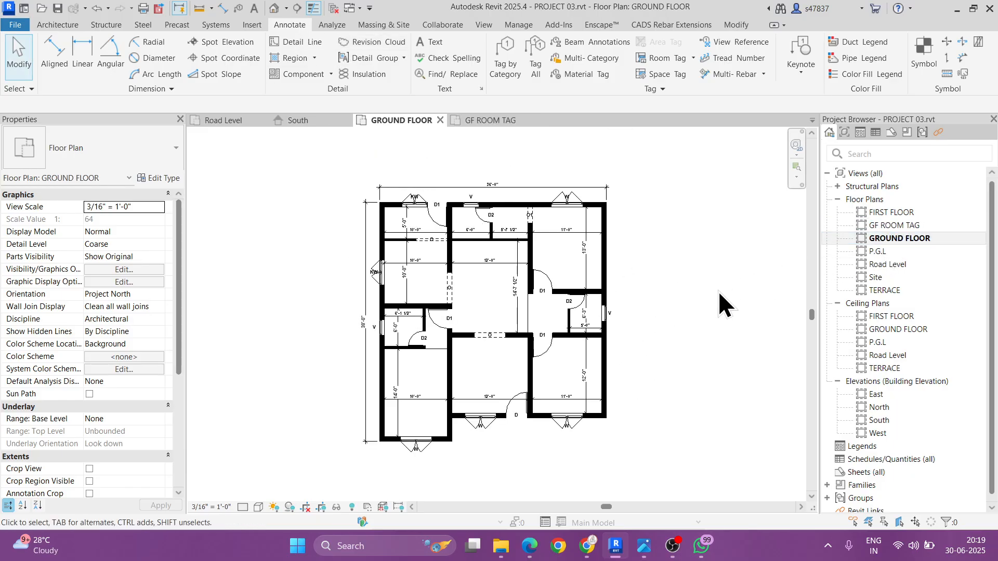
pyautogui.scroll(1, 712, 343)
pyautogui.scroll(1, 735, 347)
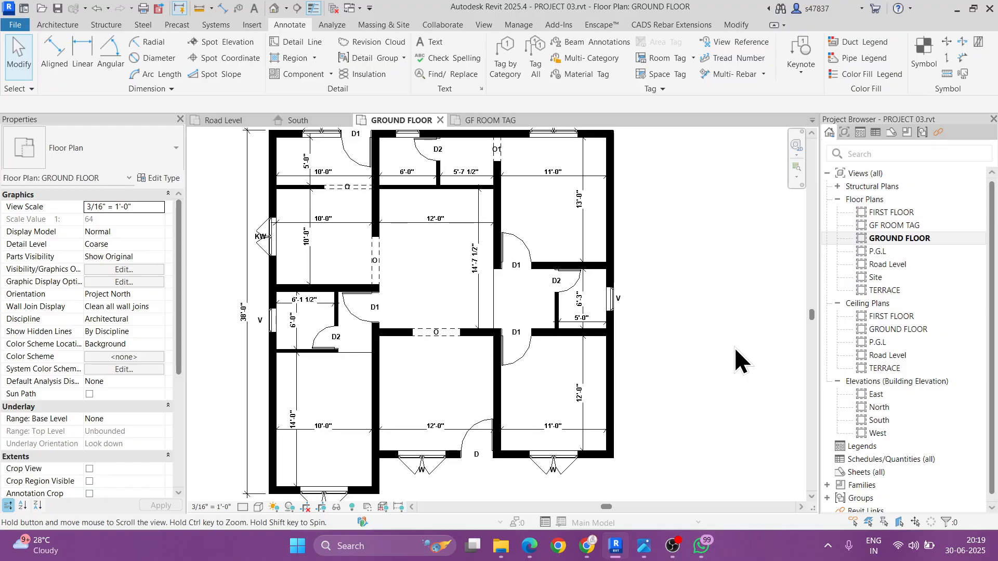
# Step: Open the GF ROOM TAG floor plan and examine the ground and first floor layouts in the reference image
pyautogui.doubleClick(893, 227)
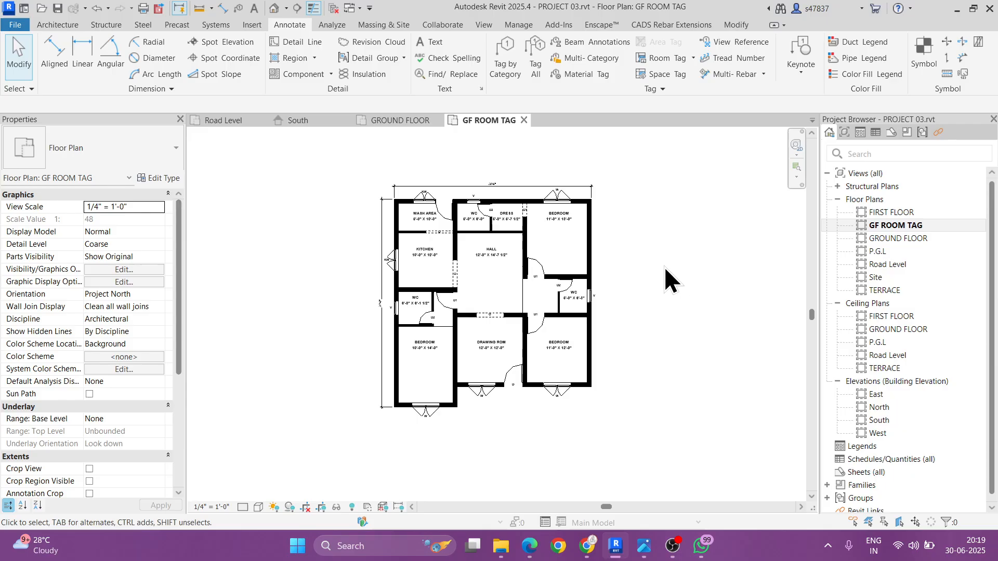
pyautogui.click(643, 546)
pyautogui.scroll(-3, 229, 297)
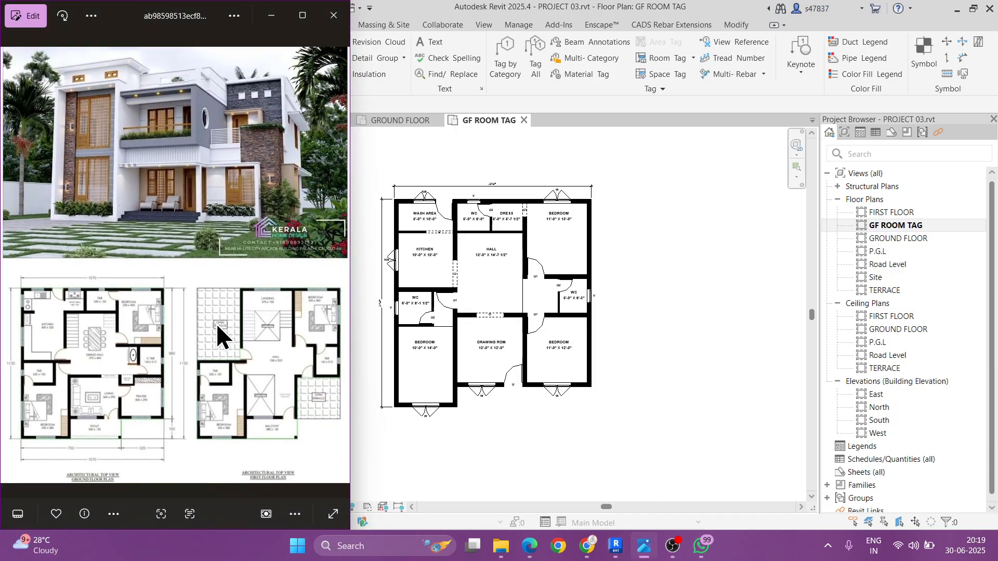
pyautogui.scroll(1, 201, 397)
pyautogui.moveTo(232, 369); pyautogui.dragTo(205, 364)
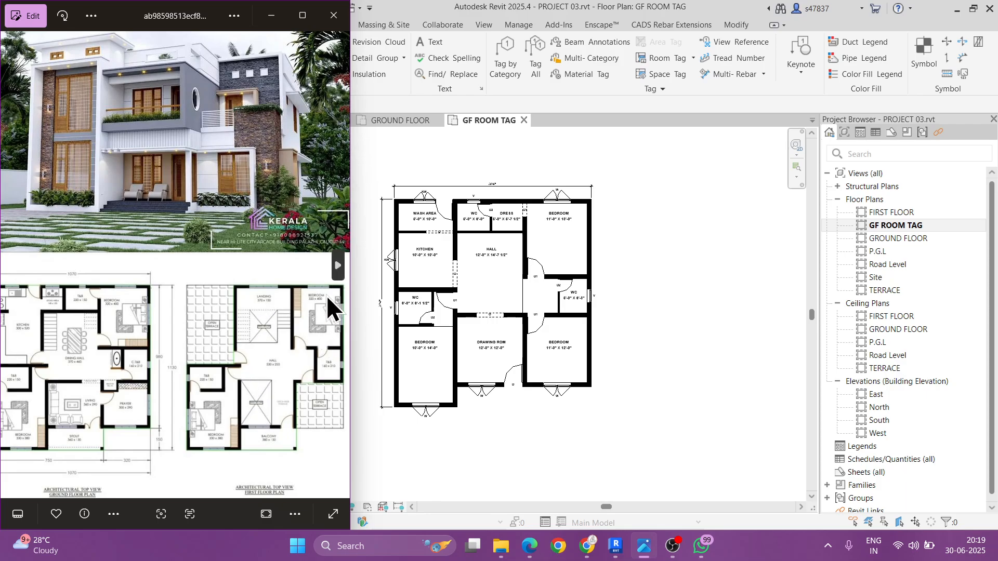
pyautogui.click(270, 15)
pyautogui.moveTo(653, 254); pyautogui.dragTo(657, 288, button='middle')
pyautogui.moveTo(308, 168); pyautogui.dragTo(652, 480)
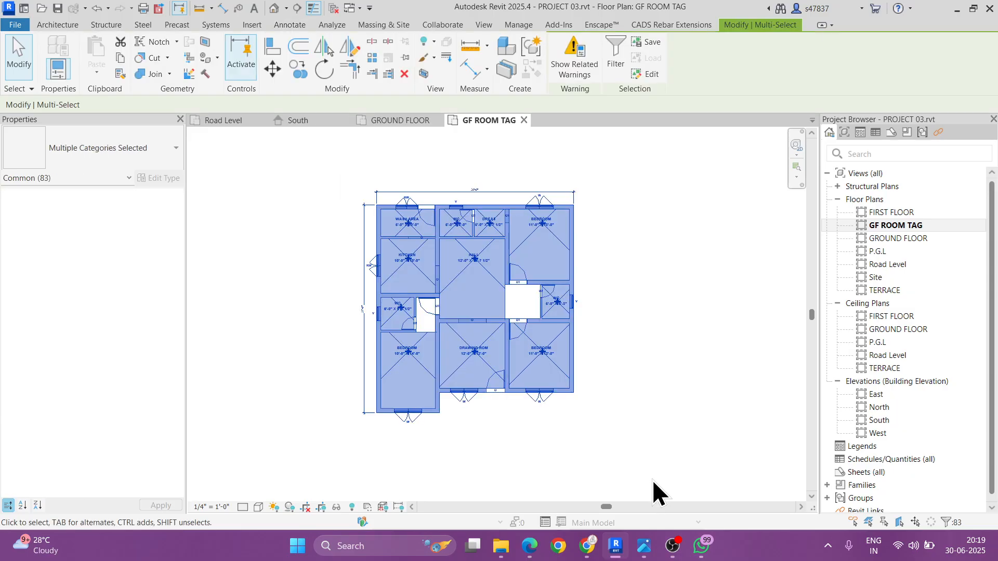
pyautogui.click(432, 148)
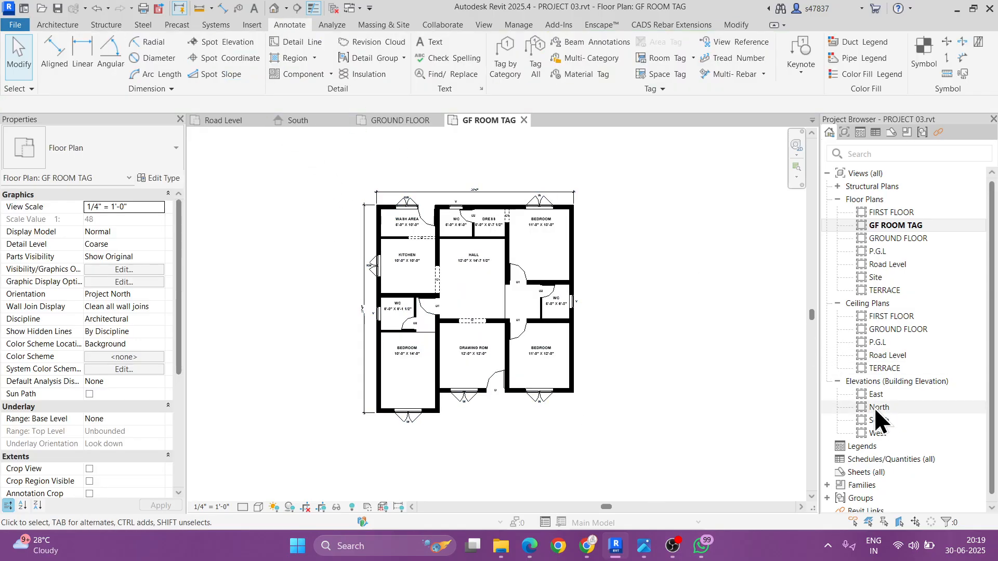
# Step: In the South elevation, copy all ground-floor building elements and paste them aligned to the FIRST FLOOR level
pyautogui.doubleClick(881, 420)
pyautogui.scroll(-2, 528, 390)
pyautogui.moveTo(322, 410); pyautogui.dragTo(631, 394, button='middle')
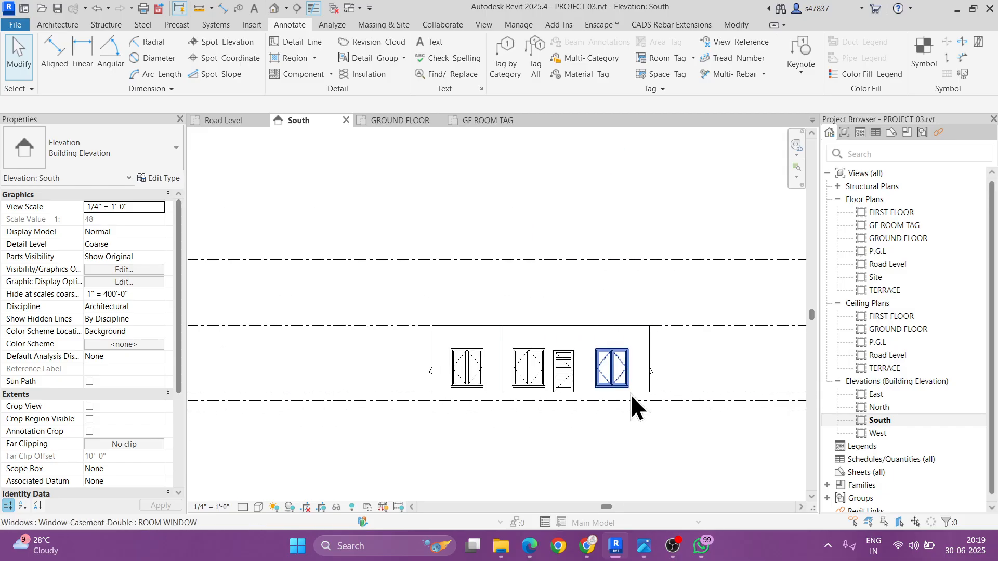
pyautogui.scroll(2, 631, 394)
pyautogui.moveTo(291, 249); pyautogui.dragTo(736, 412)
pyautogui.click(97, 72)
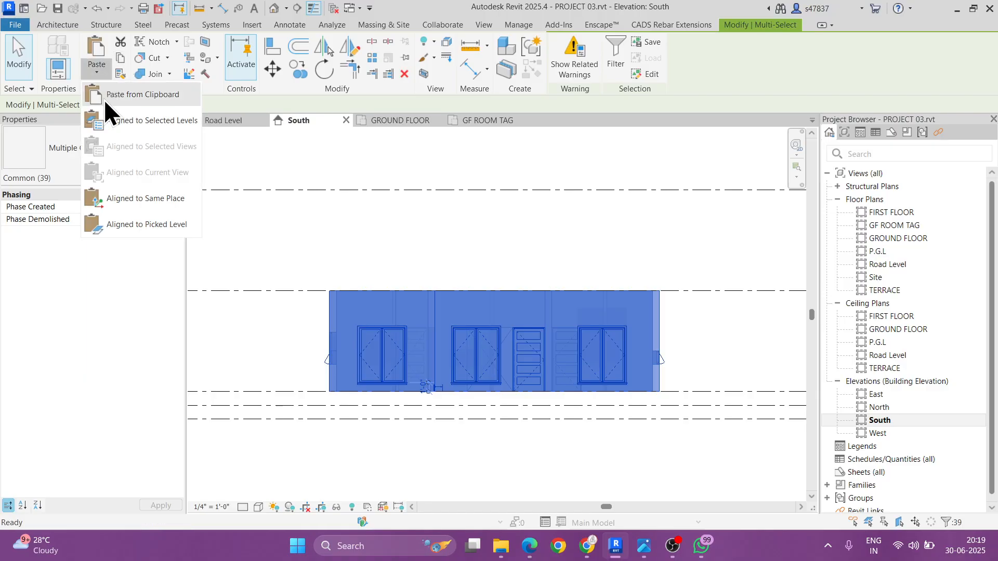
pyautogui.click(137, 118)
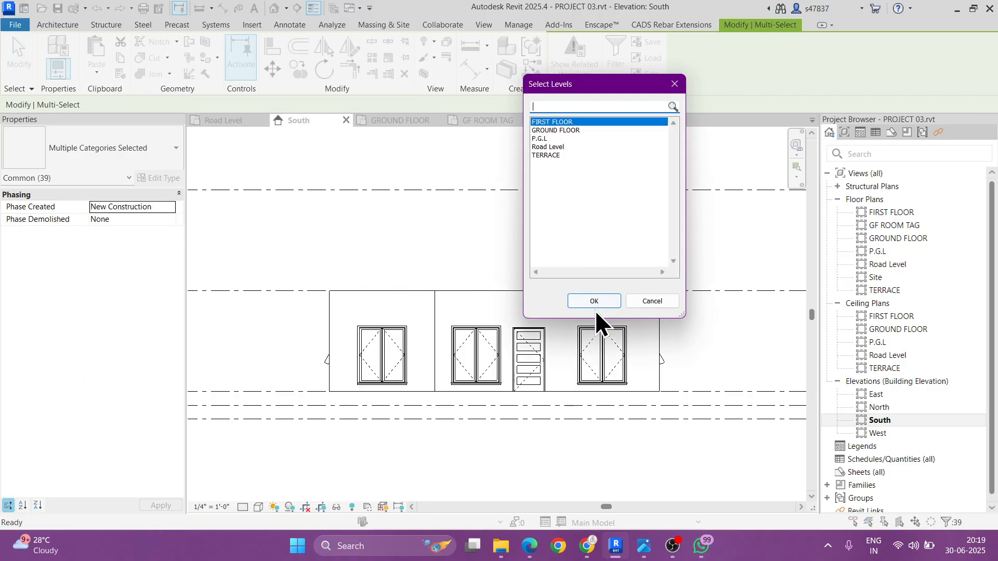
pyautogui.click(613, 304)
pyautogui.click(701, 333)
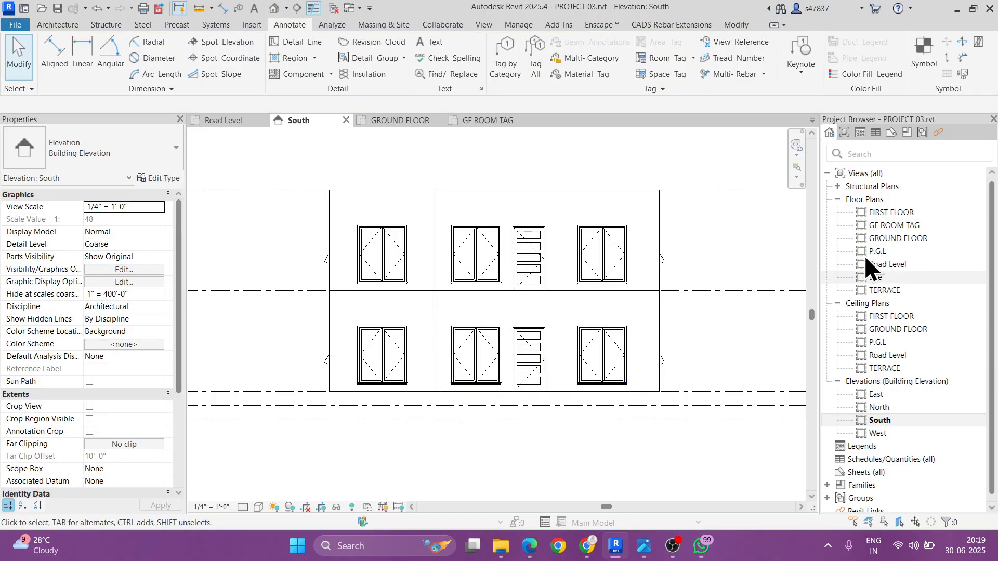
# Step: Open the FIRST FLOOR plan and compare its layout with the first floor plan in the reference image
pyautogui.doubleClick(884, 213)
pyautogui.scroll(2, 478, 316)
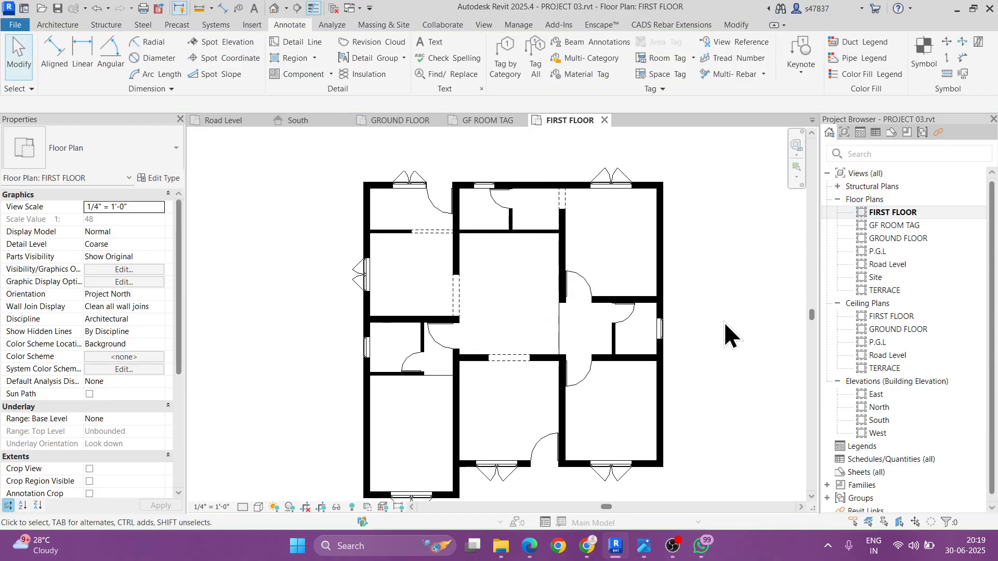
pyautogui.moveTo(723, 323); pyautogui.dragTo(695, 297, button='middle')
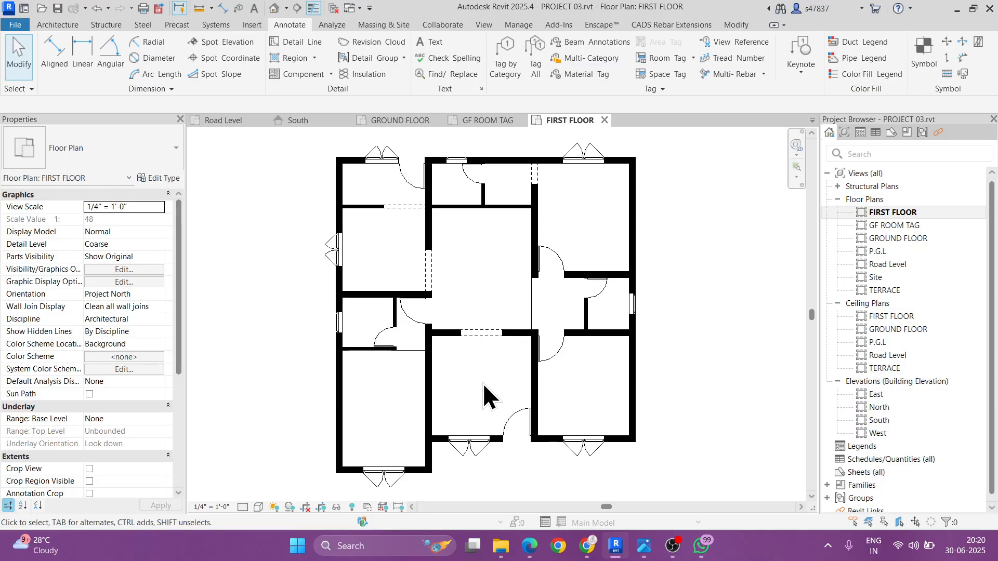
pyautogui.moveTo(582, 380); pyautogui.dragTo(559, 365, button='middle')
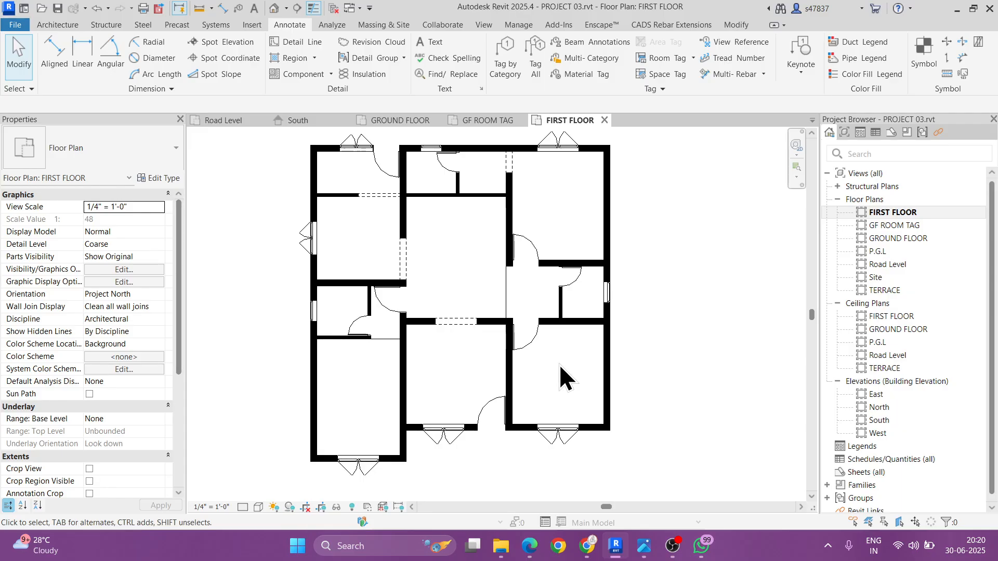
pyautogui.hotkey('alt', 'Tab')
pyautogui.press('Right')
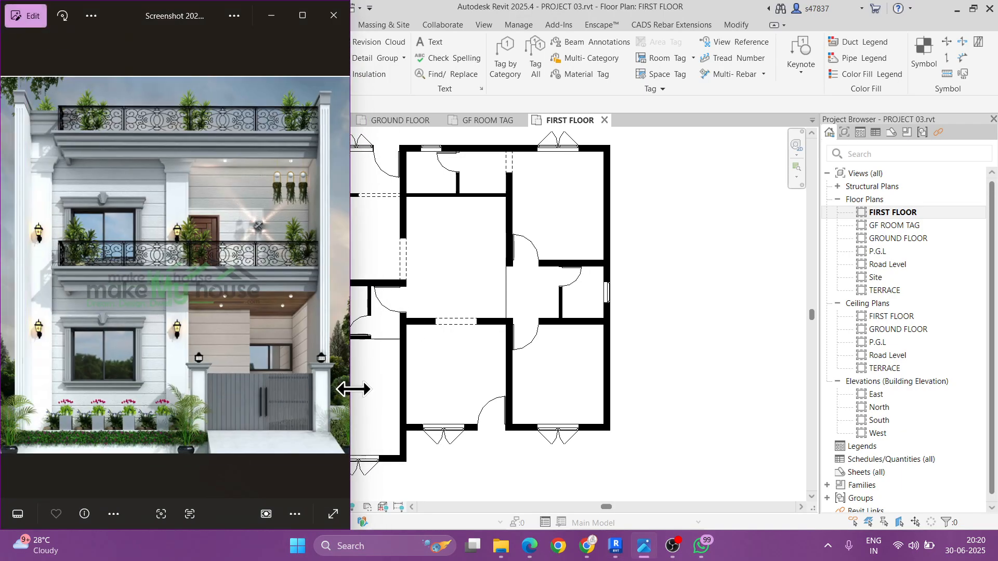
pyautogui.click(13, 273)
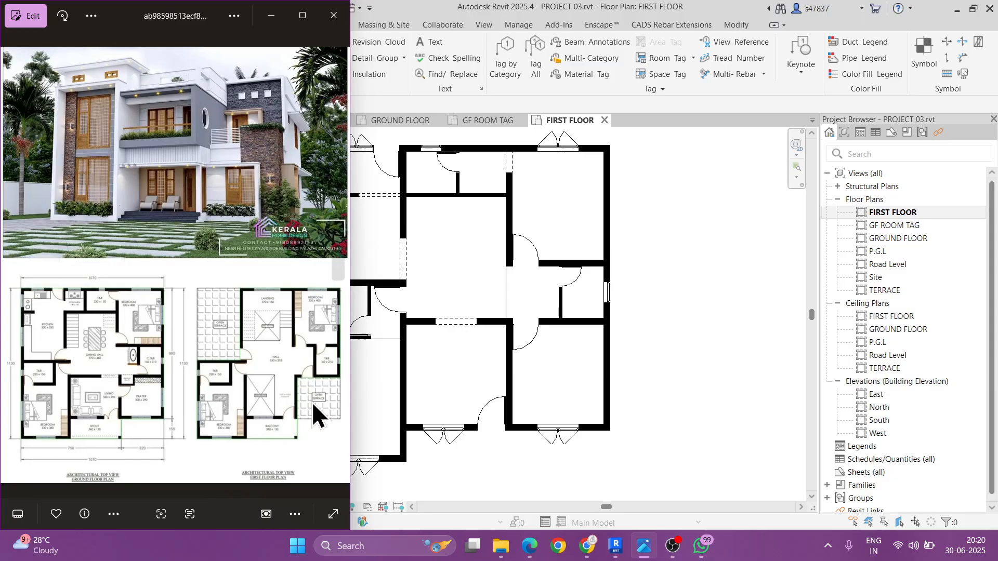
pyautogui.click(271, 15)
# Step: Delete the southeast room's south window and trim away that room's outer east and south walls on the FIRST FLOOR plan
pyautogui.scroll(2, 593, 410)
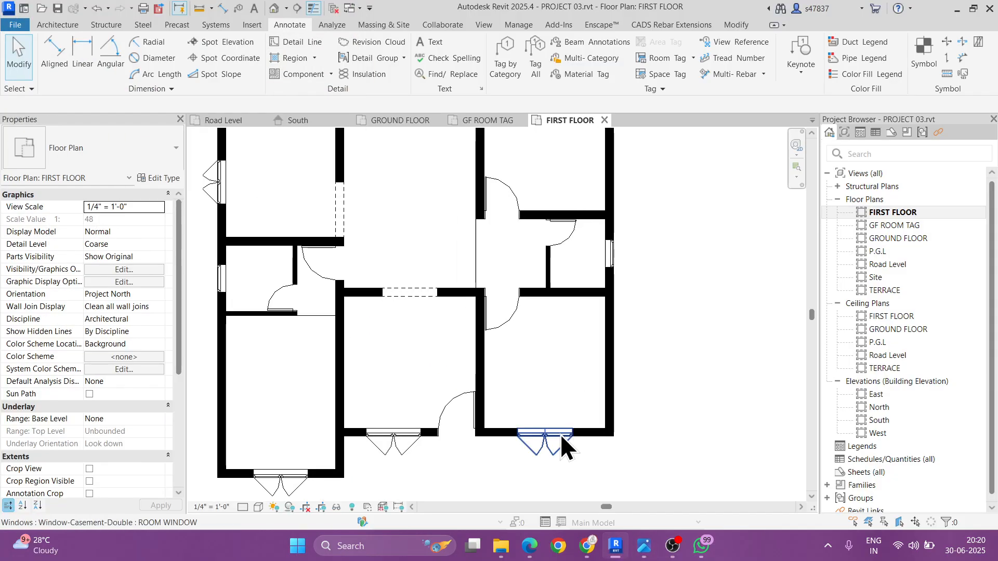
pyautogui.click(551, 435)
pyautogui.press('Delete')
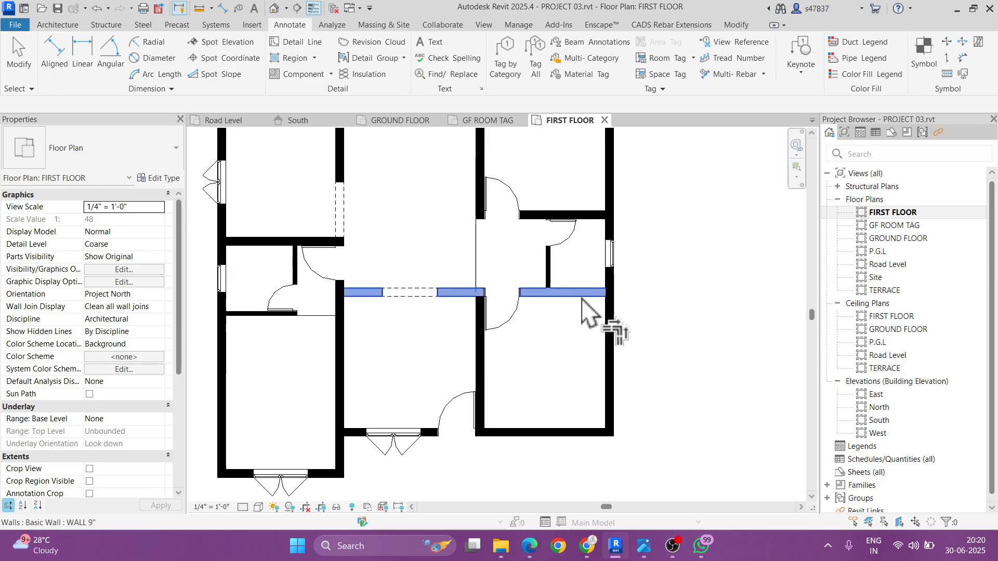
pyautogui.click(480, 411)
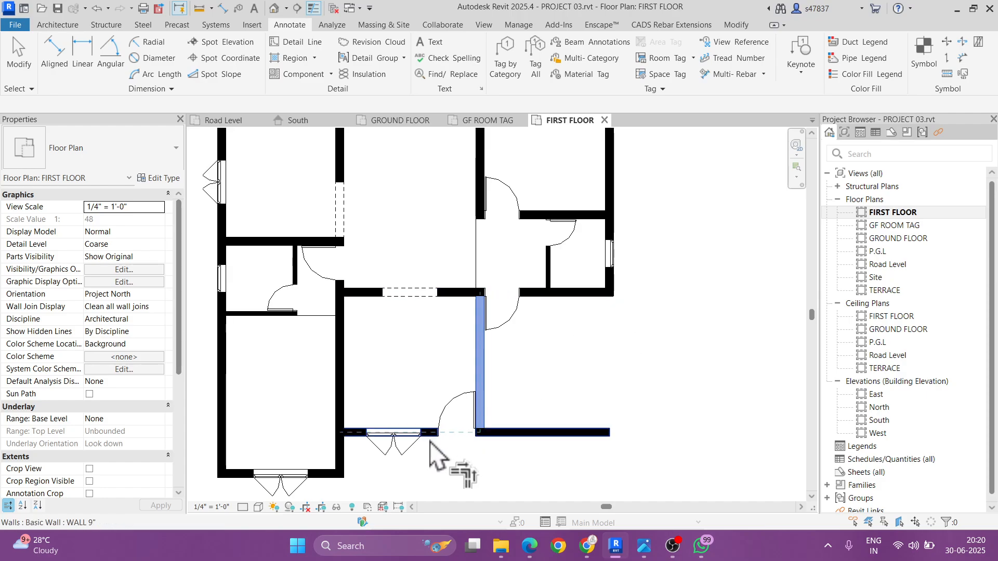
pyautogui.press('Delete')
pyautogui.scroll(-2, 611, 436)
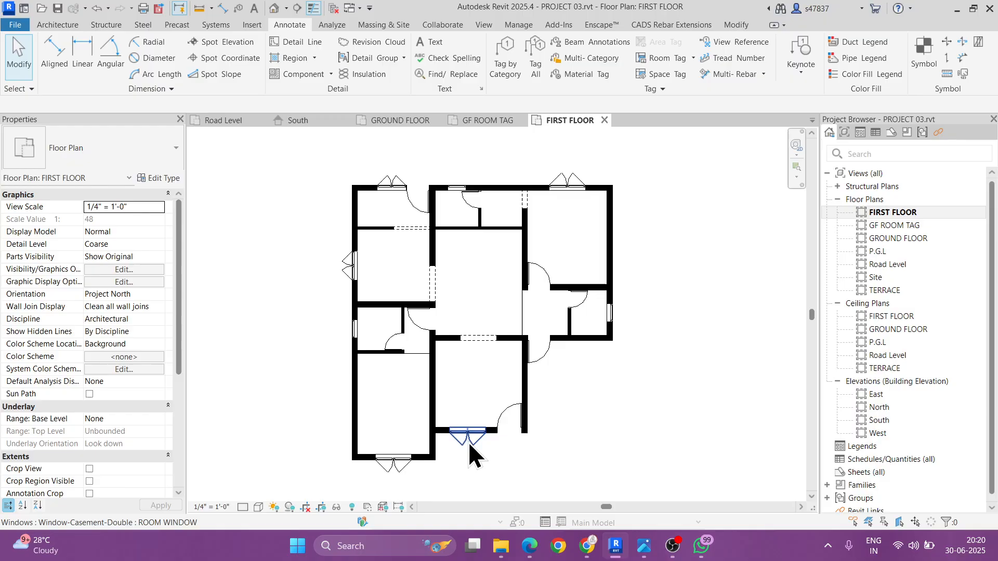
pyautogui.moveTo(572, 359); pyautogui.dragTo(582, 407, button='middle')
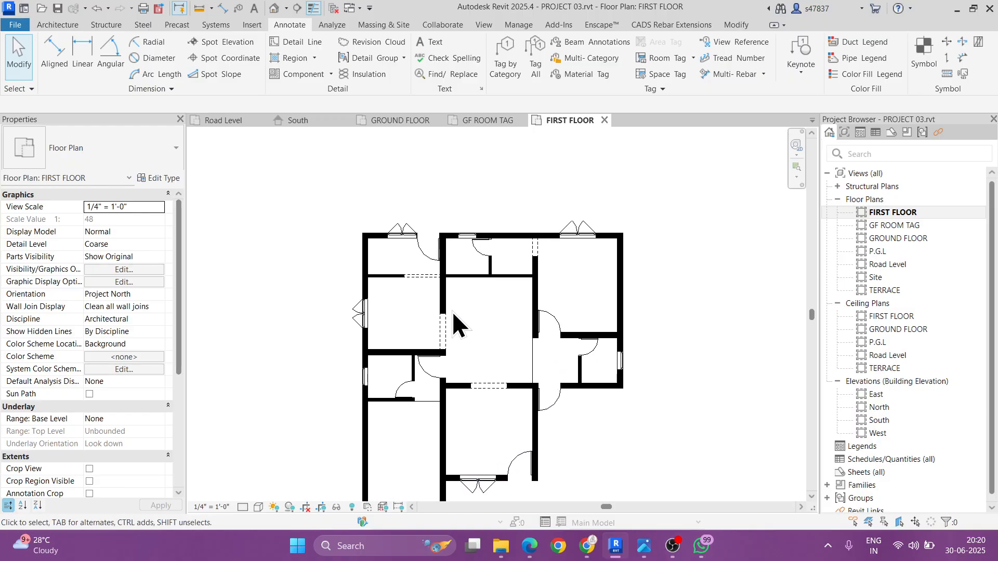
# Step: Delete the two openings of the northwest kitchen and the partition wall separating it from the wash area
pyautogui.click(643, 547)
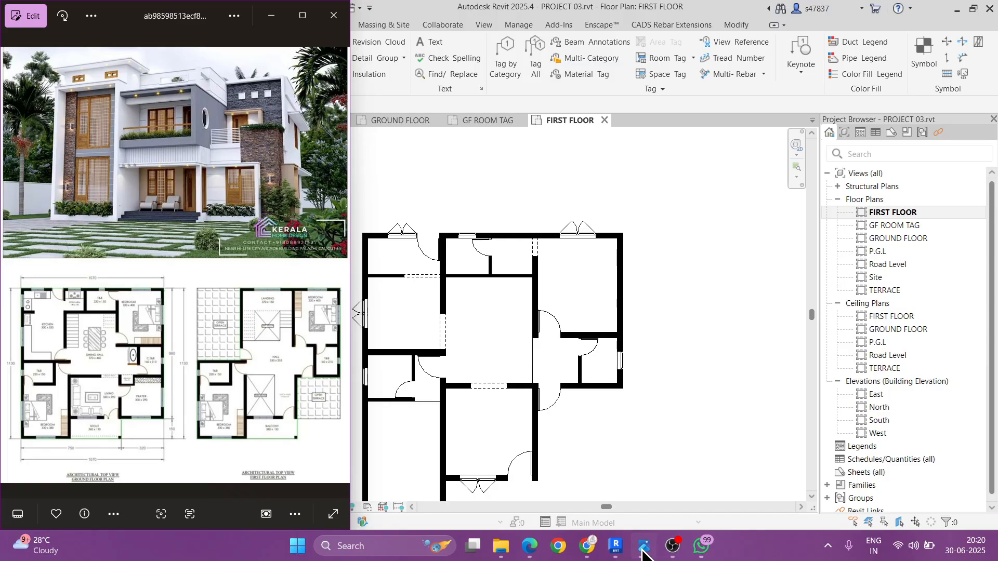
pyautogui.click(642, 549)
pyautogui.scroll(1, 424, 330)
pyautogui.click(442, 335)
pyautogui.press('Delete')
pyautogui.click(427, 269)
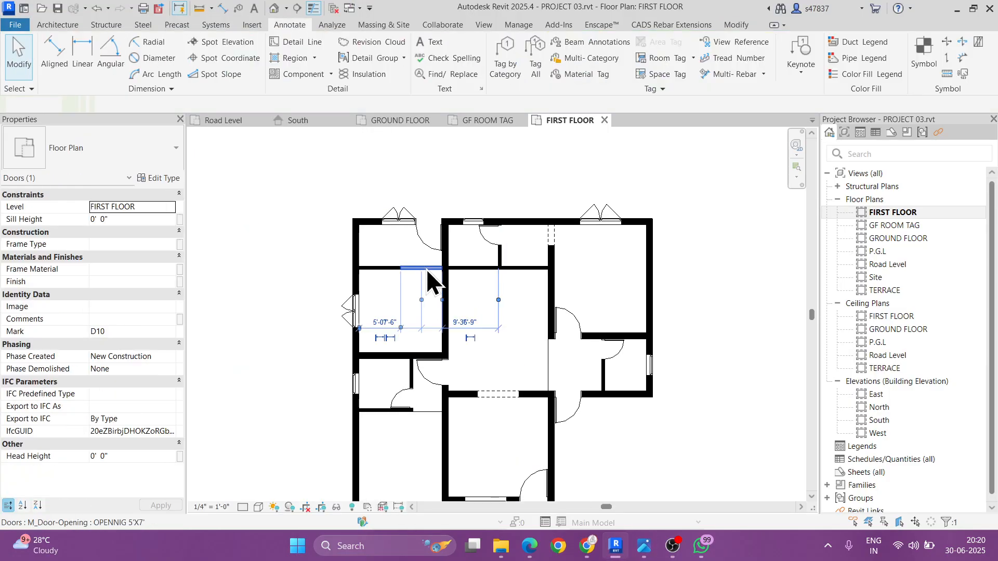
pyautogui.press('Delete')
pyautogui.click(388, 269)
pyautogui.moveTo(357, 269); pyautogui.dragTo(445, 268)
pyautogui.press('Escape')
# Step: Delete the west and north windows and the north door of the merged northwest room
pyautogui.click(360, 311)
pyautogui.press('Delete')
pyautogui.click(395, 221)
pyautogui.press('Delete')
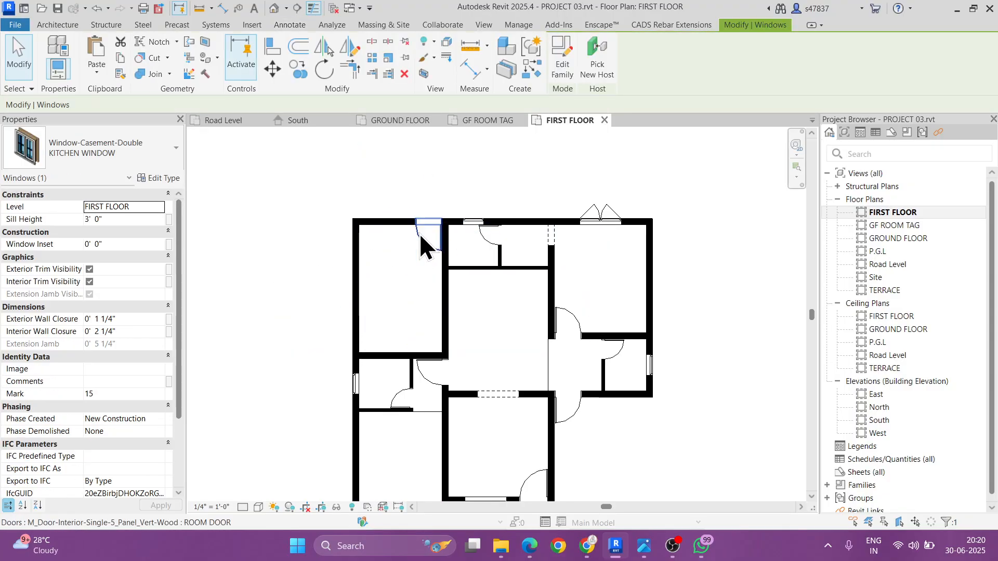
pyautogui.click(419, 232)
pyautogui.press('Delete')
# Step: Trim the wall corners with Trim/Extend to Corner to remove the northwest room's outer west and north walls
pyautogui.press('t')
pyautogui.press('r')
pyautogui.scroll(2, 386, 351)
pyautogui.click(372, 357)
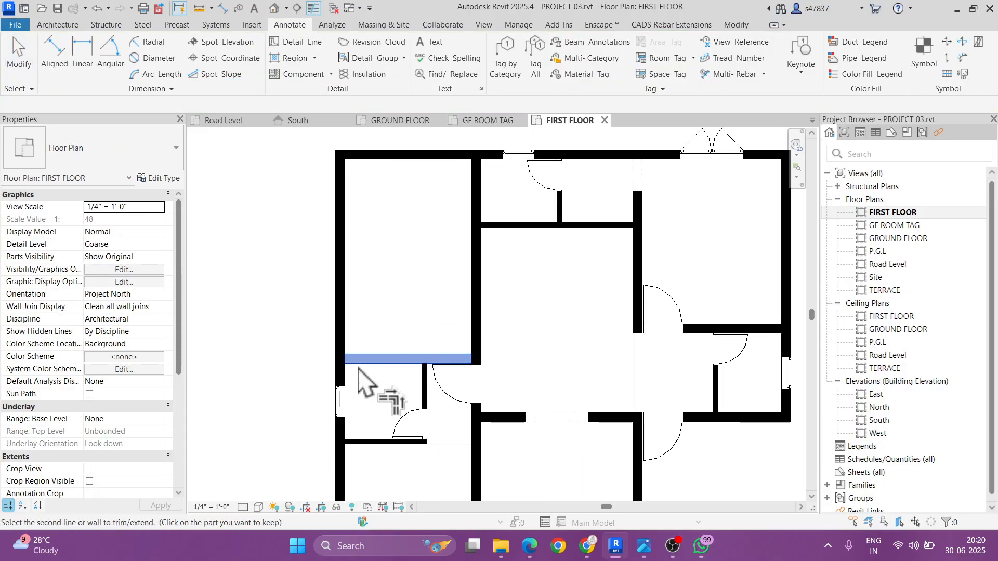
pyautogui.click(339, 375)
pyautogui.click(479, 193)
pyautogui.click(491, 158)
pyautogui.press('Escape')
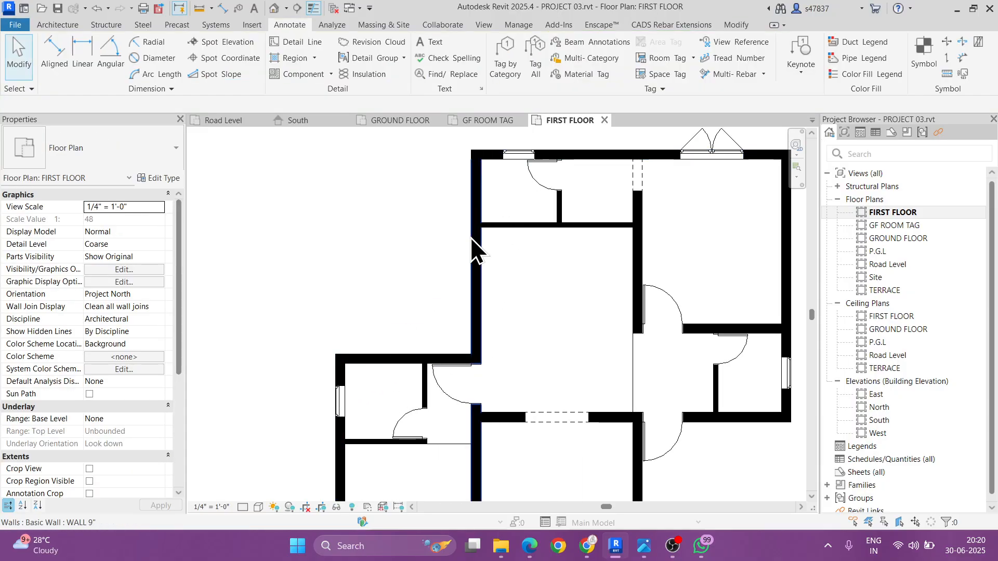
pyautogui.scroll(-4, 469, 237)
# Step: Check the reference image and delete the 4.5" partition walls and door enclosing the toilet north of the hall
pyautogui.hotkey('alt', 'Tab')
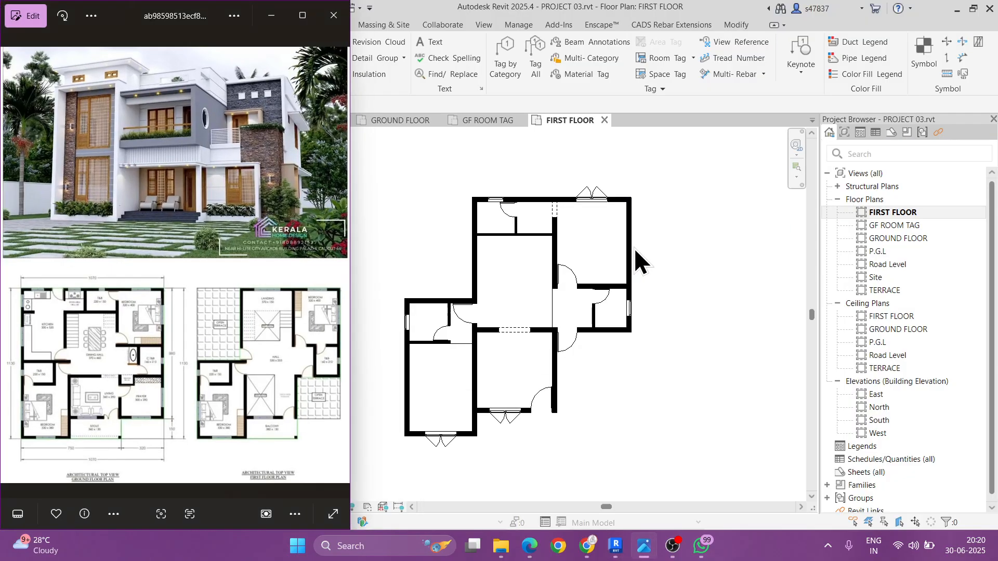
pyautogui.press('Escape')
pyautogui.scroll(3, 519, 240)
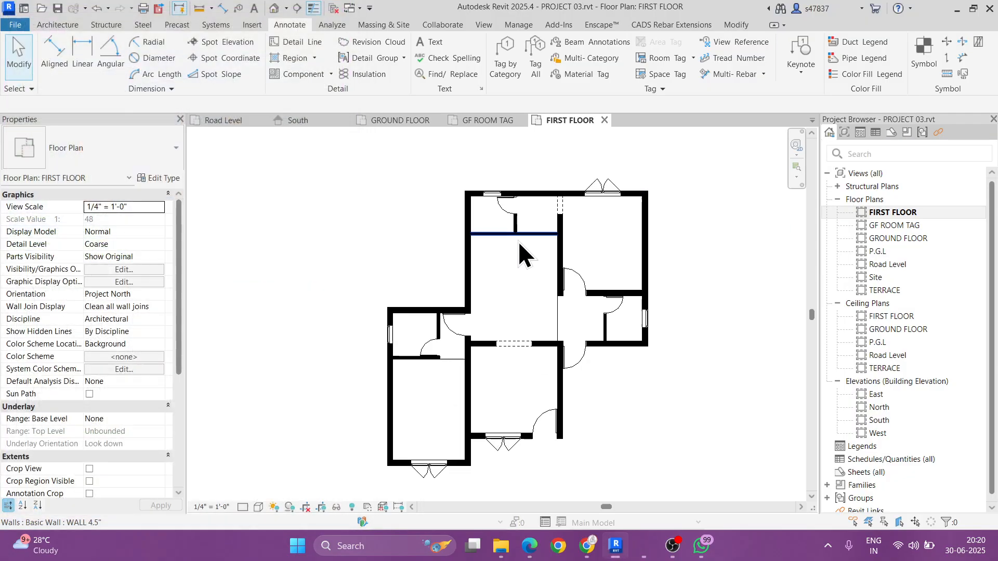
pyautogui.click(518, 231)
pyautogui.press('Delete')
pyautogui.scroll(-2, 525, 248)
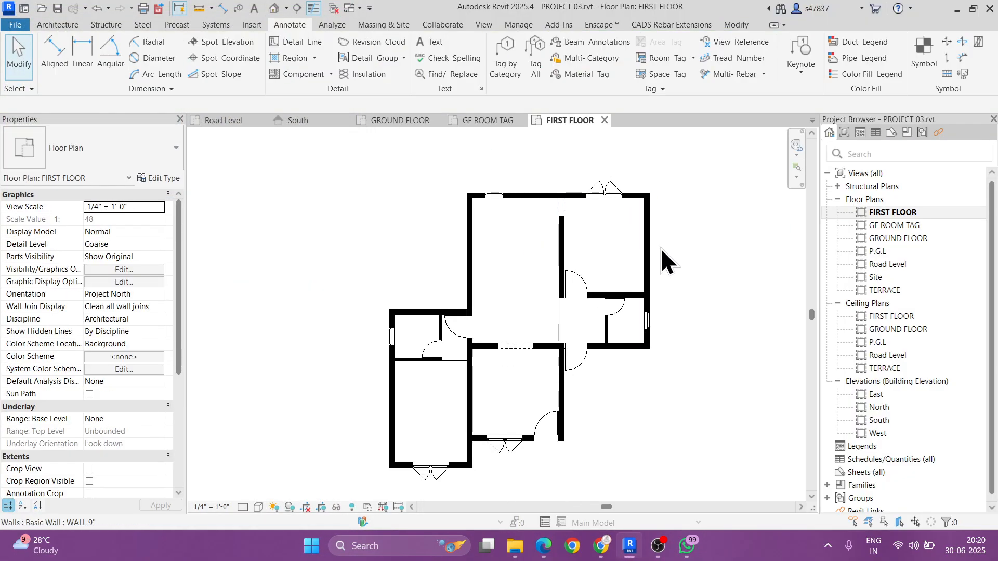
# Step: Reopen the reference image ab98598513ecf8d43170f422af4207bd.jpg from File Explorer and examine its first floor plan up close
pyautogui.hotkey('alt', 'Tab')
pyautogui.hotkey('alt', 'Tab')
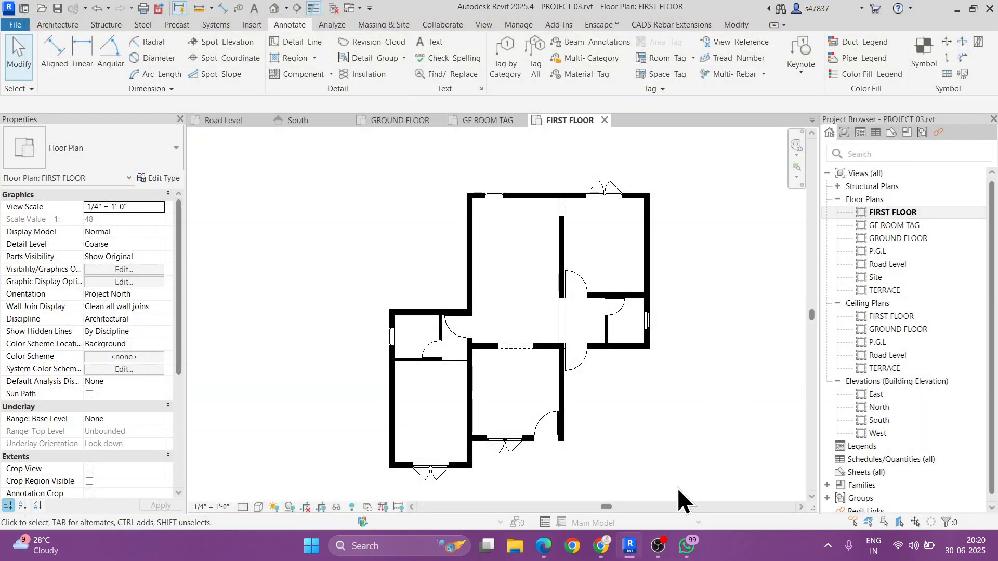
pyautogui.click(542, 547)
pyautogui.click(542, 552)
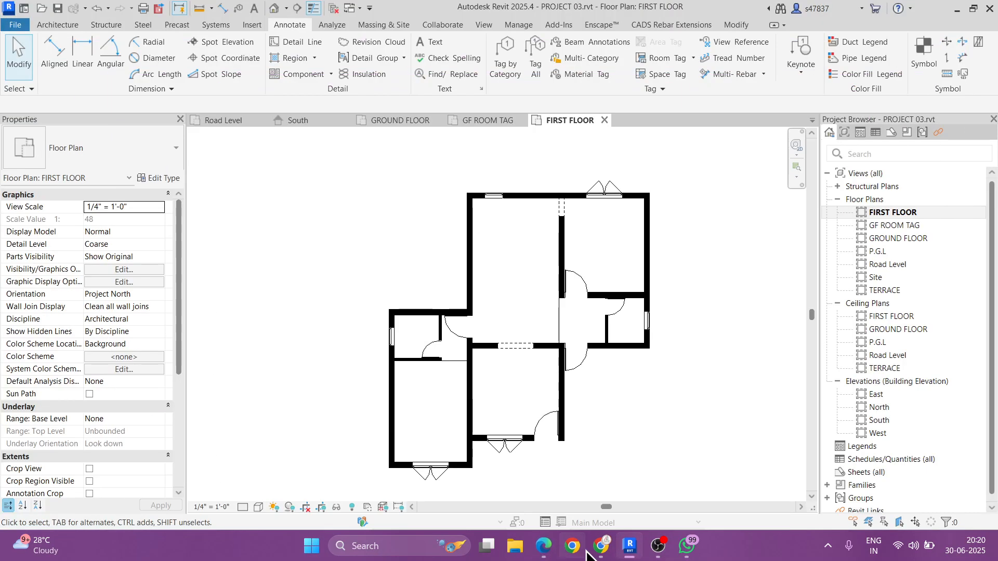
pyautogui.click(508, 554)
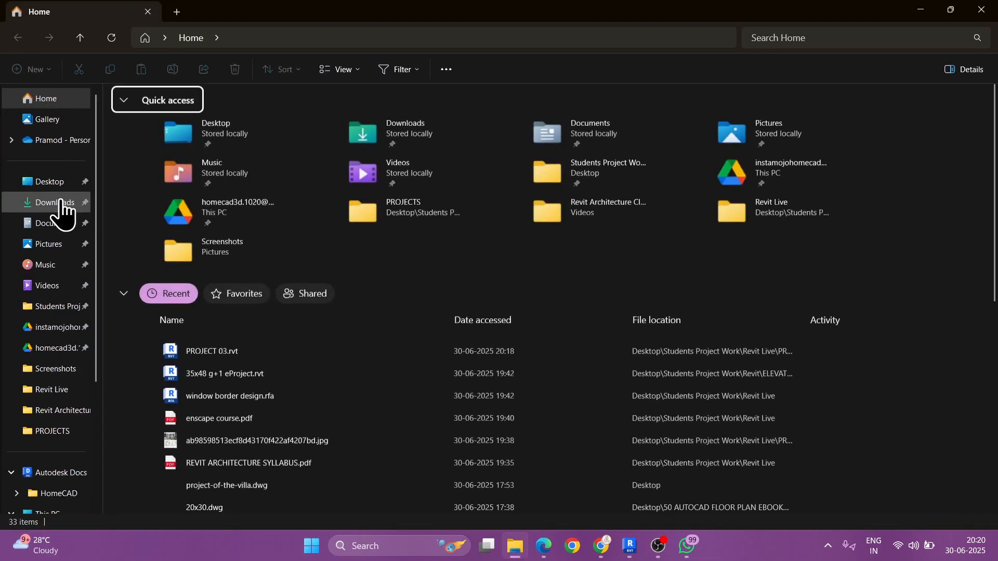
pyautogui.doubleClick(245, 442)
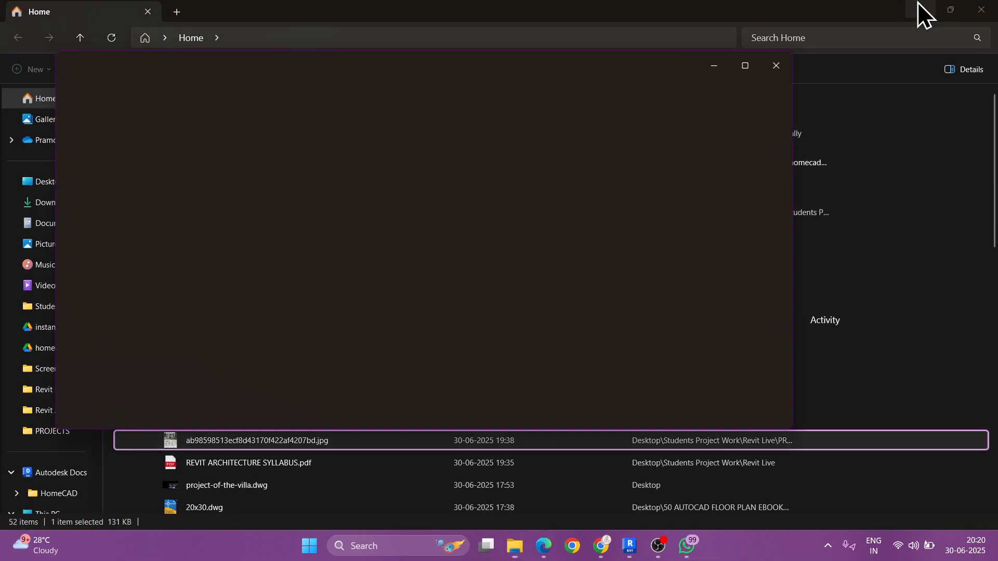
pyautogui.click(920, 4)
pyautogui.scroll(3, 423, 312)
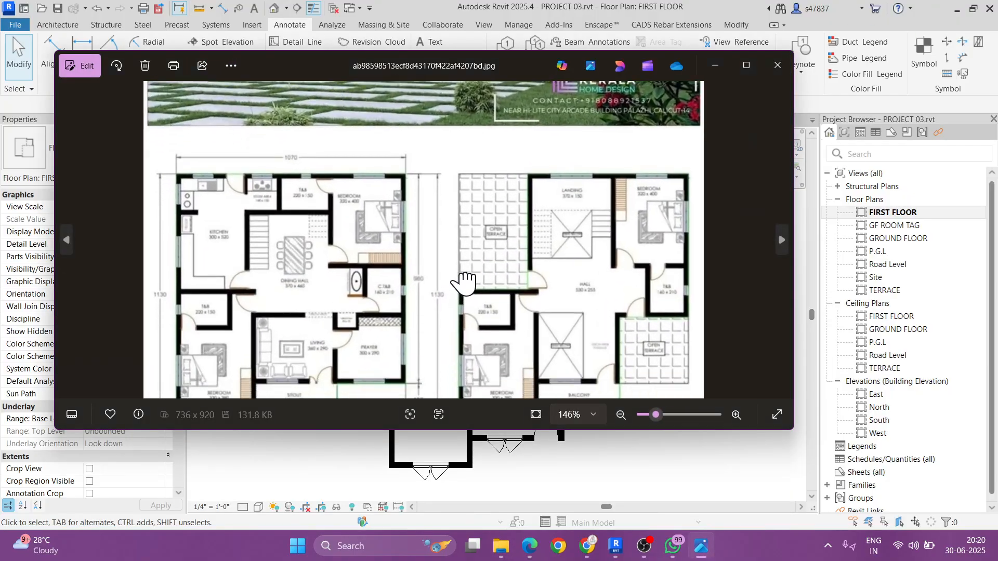
pyautogui.moveTo(464, 281); pyautogui.dragTo(452, 234)
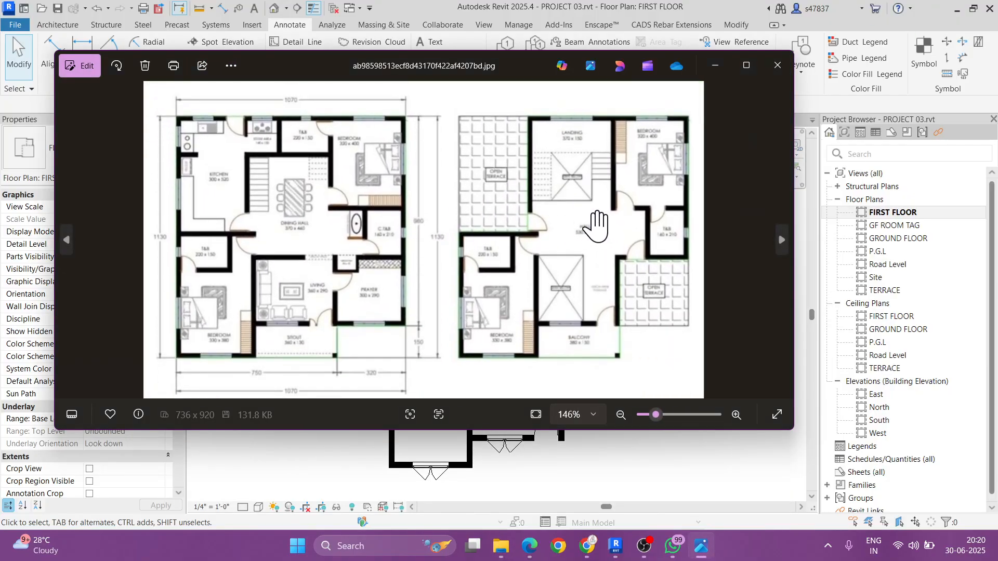
pyautogui.click(716, 66)
# Step: Tag all untagged doors and windows in the FIRST FLOOR plan, without leaders and with horizontal orientation
pyautogui.moveTo(679, 404); pyautogui.dragTo(648, 377, button='middle')
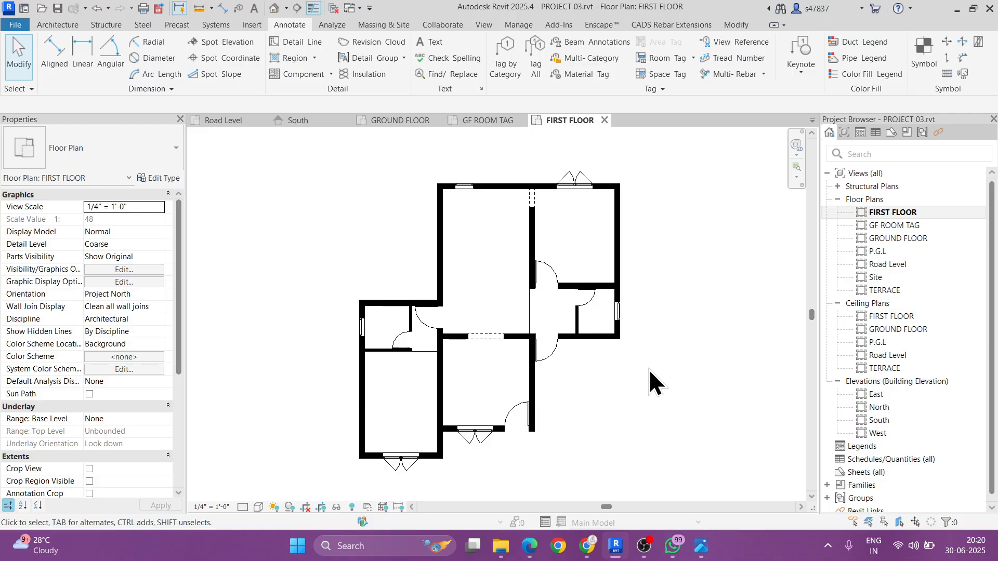
pyautogui.click(532, 67)
pyautogui.click(682, 225)
pyautogui.scroll(-2, 712, 296)
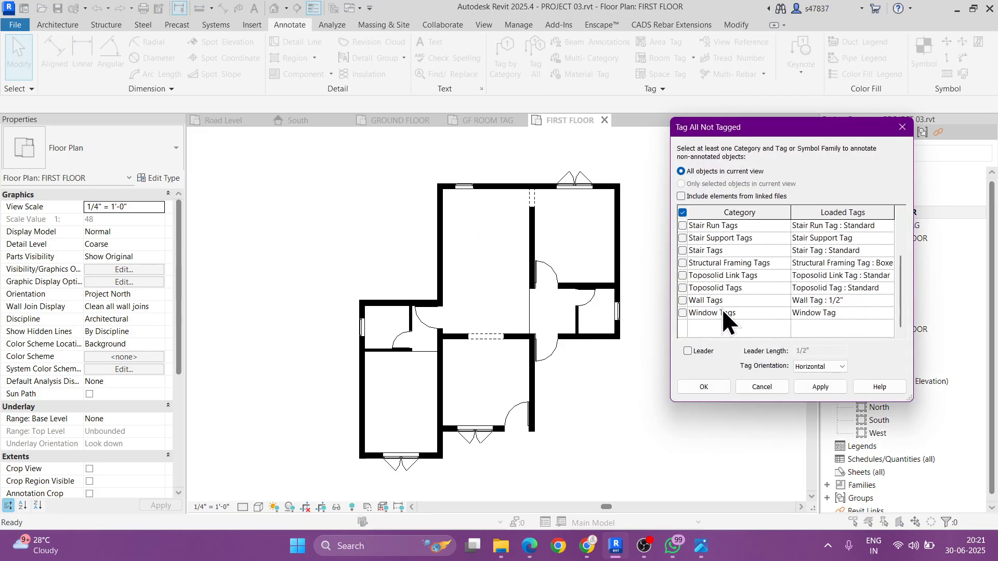
pyautogui.click(716, 392)
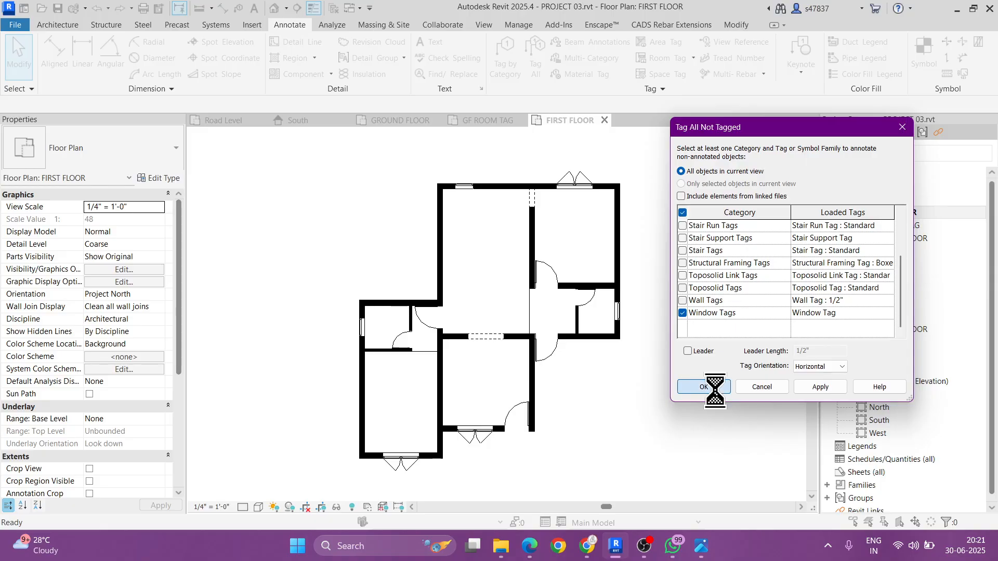
# Step: Select all ROOM DOOR instances and set their Mark to D1
pyautogui.click(557, 274)
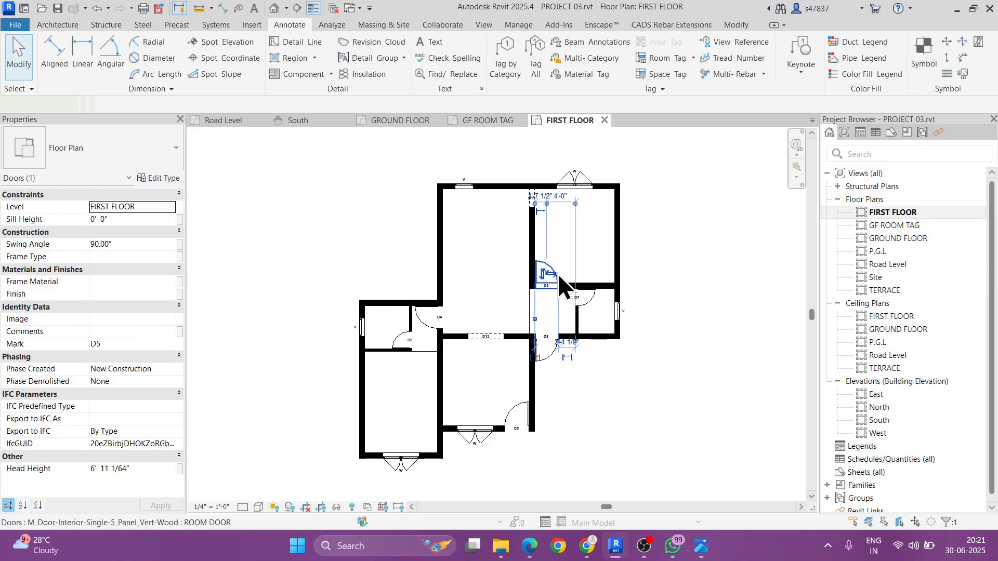
pyautogui.press('s')
pyautogui.press('a')
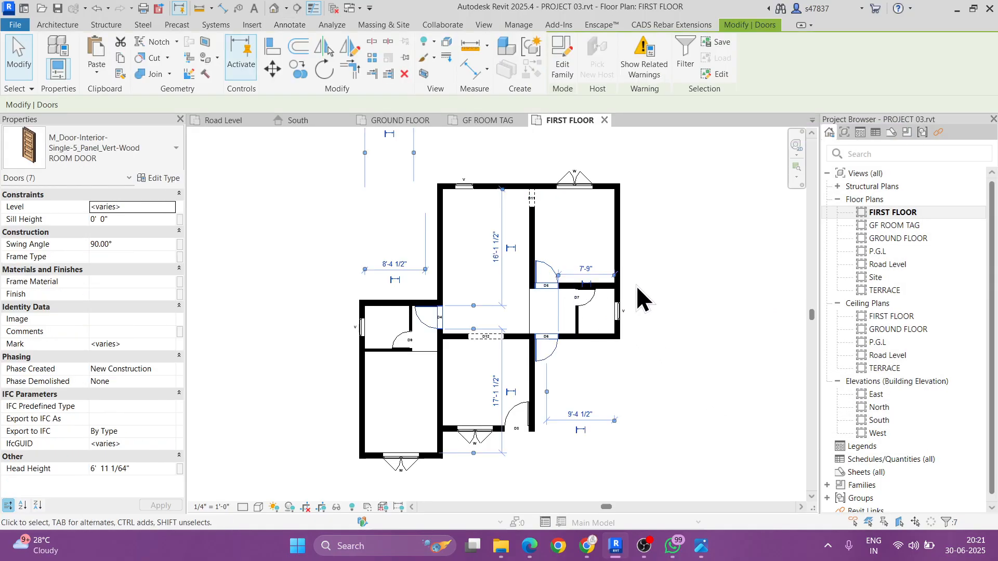
pyautogui.click(146, 344)
pyautogui.write('D1')
pyautogui.press('Return')
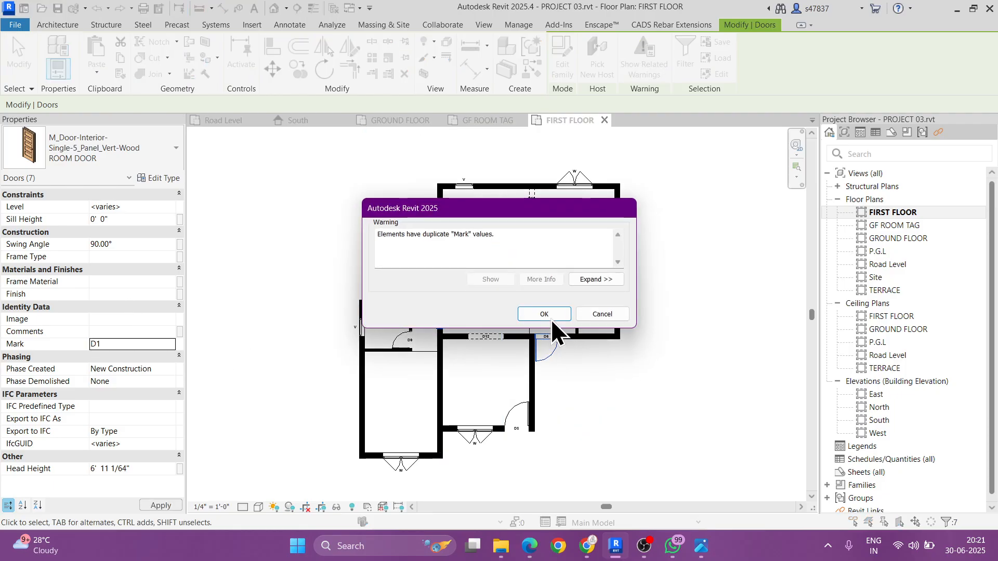
# Step: Accept mark D1 for the selected room doors and change the type of door D3 to ROOM DOOR
pyautogui.click(543, 314)
pyautogui.click(559, 380)
pyautogui.click(515, 413)
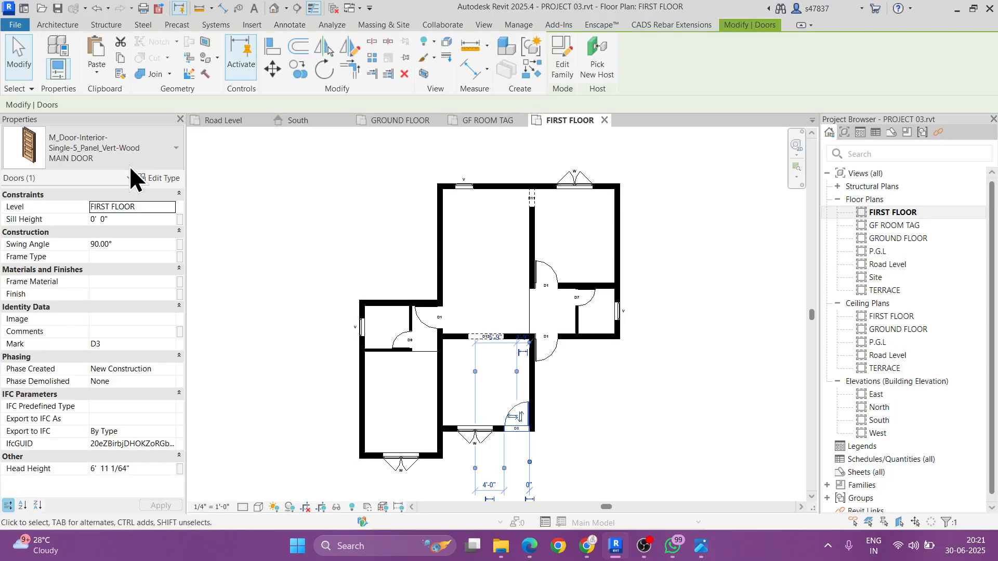
pyautogui.click(126, 145)
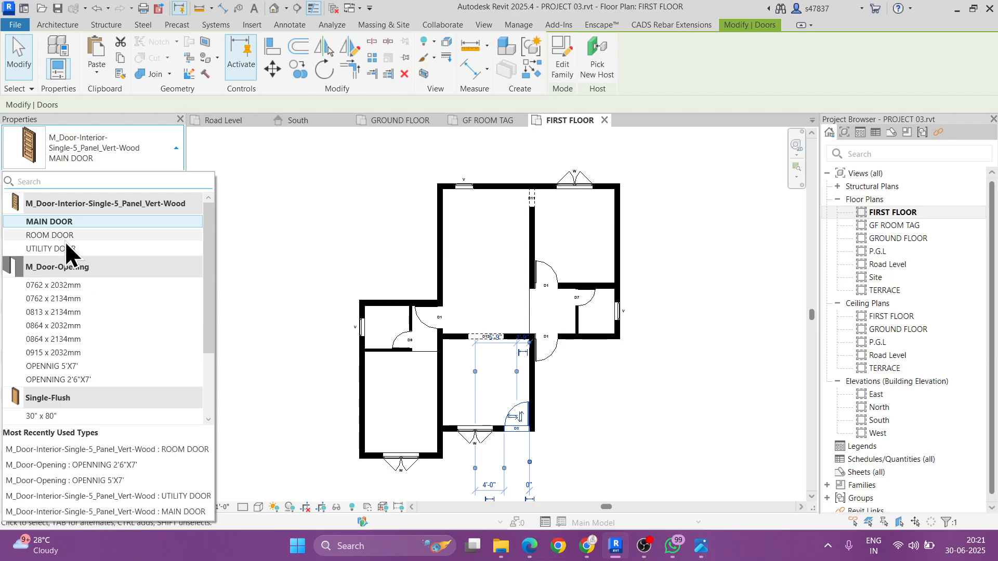
pyautogui.click(64, 238)
pyautogui.scroll(2, 541, 450)
pyautogui.press('Escape')
# Step: Align the jamb of door D3 with the inner face of the adjacent vertical wall
pyautogui.press('a')
pyautogui.press('l')
pyautogui.scroll(2, 529, 420)
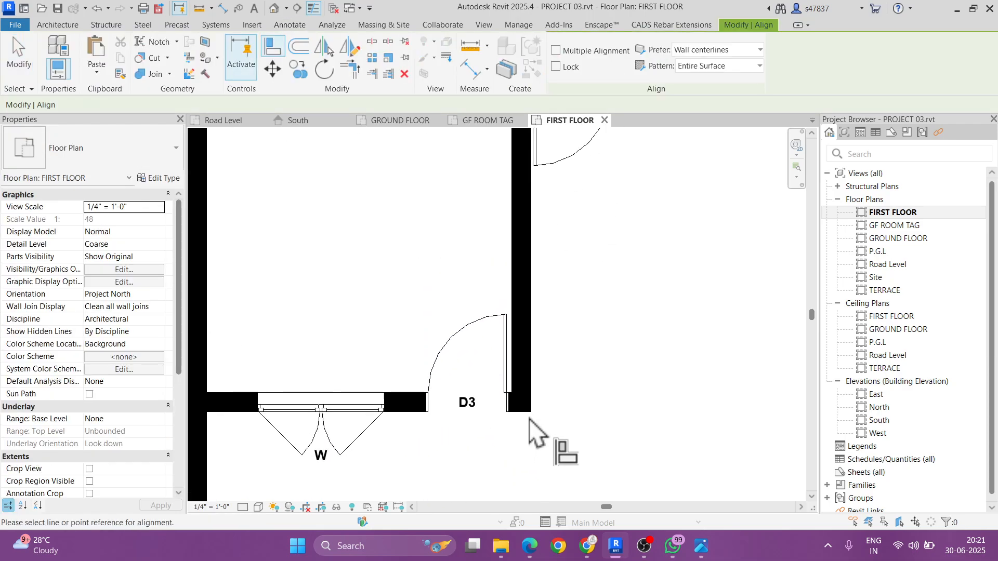
pyautogui.click(511, 398)
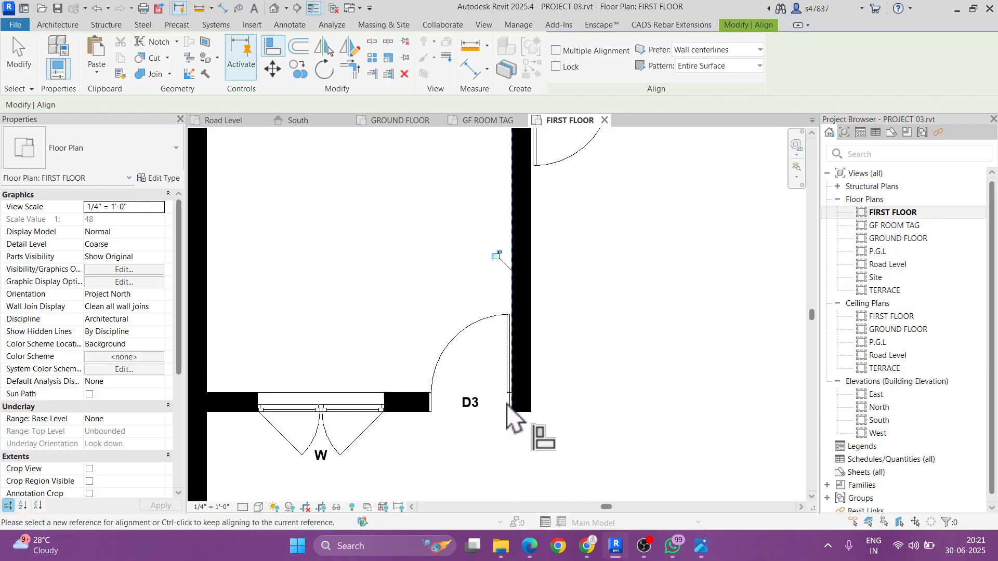
pyautogui.press('Escape')
pyautogui.press('Escape')
# Step: Set the mark of the newly aligned door beside window W to D1
pyautogui.click(443, 343)
pyautogui.click(125, 343)
pyautogui.write('D')
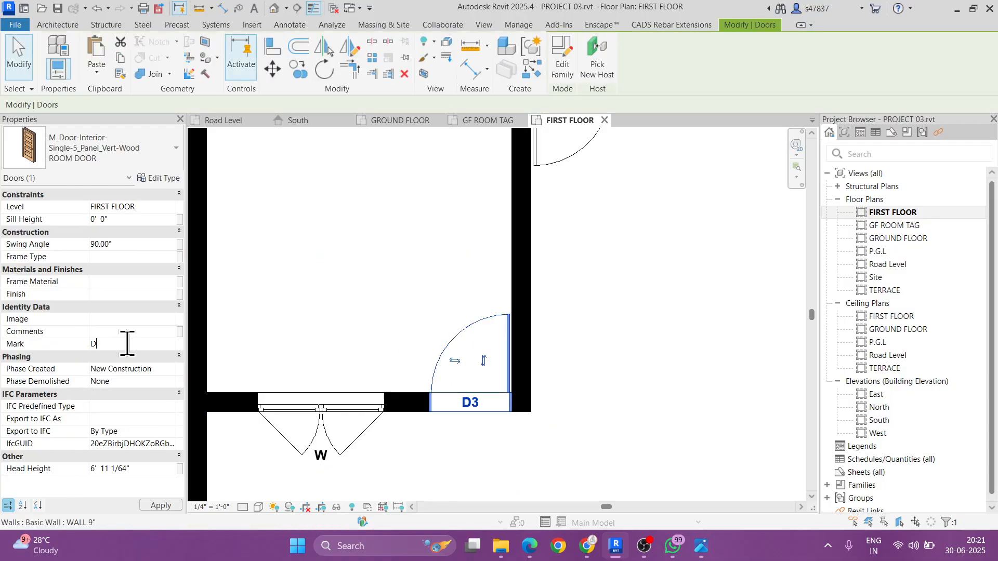
pyautogui.write('1')
pyautogui.click(551, 311)
pyautogui.scroll(-3, 598, 358)
pyautogui.press('Escape')
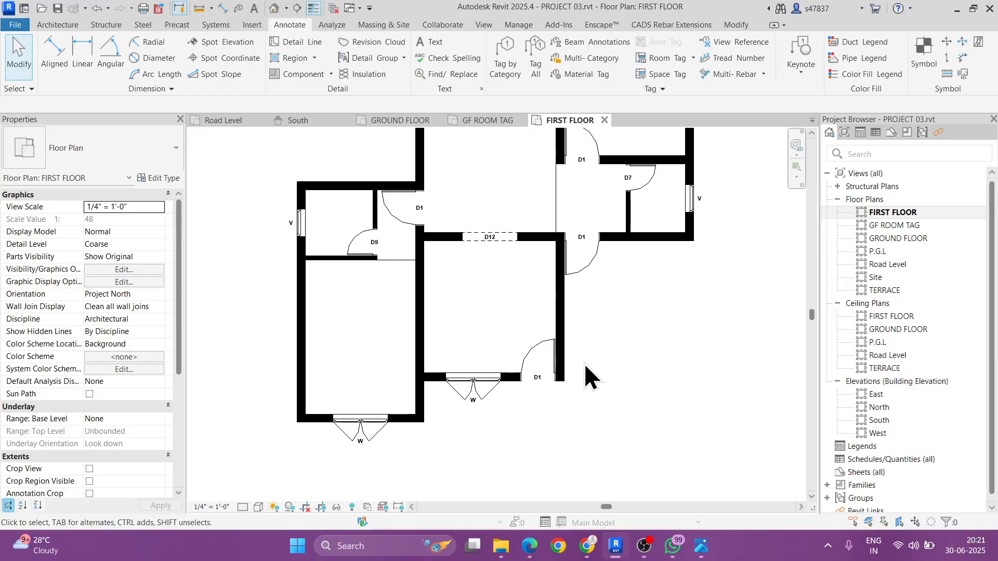
# Step: Select all UTILITY DOOR instances, set their mark to D2, and accept the duplicate marks
pyautogui.scroll(-1, 476, 375)
pyautogui.moveTo(524, 325); pyautogui.dragTo(520, 363, button='middle')
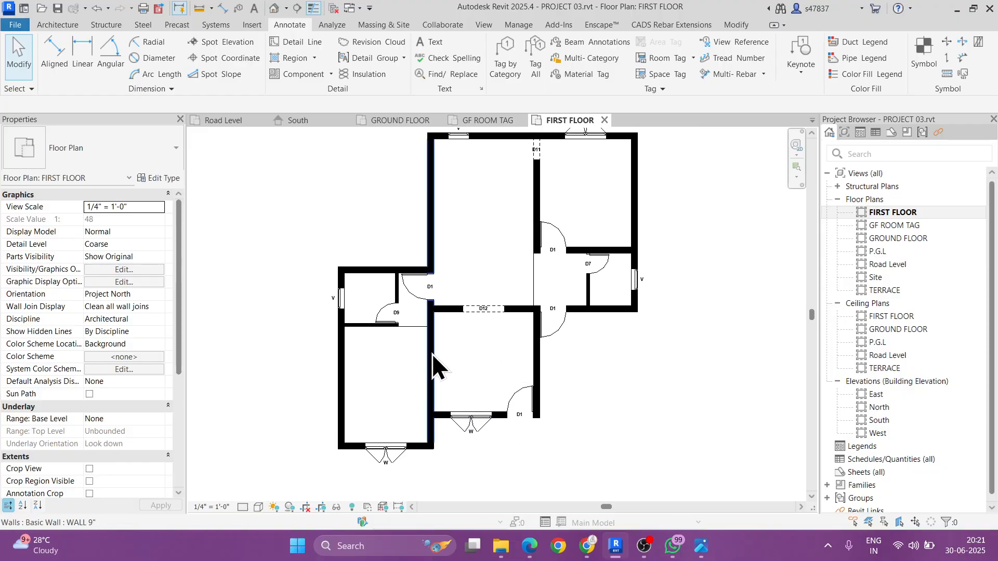
pyautogui.click(376, 306)
pyautogui.press('s')
pyautogui.press('a')
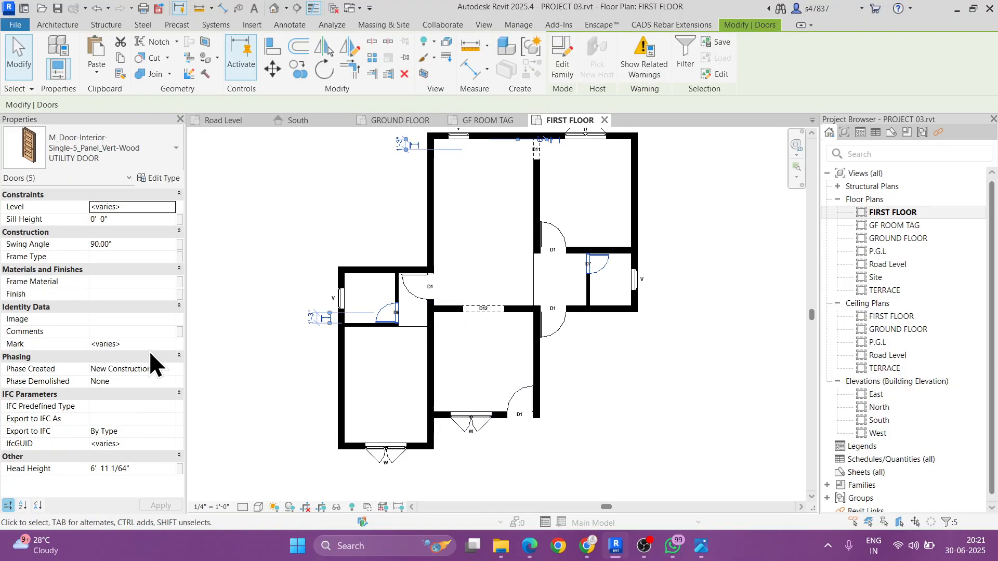
pyautogui.click(133, 344)
pyautogui.write('D2')
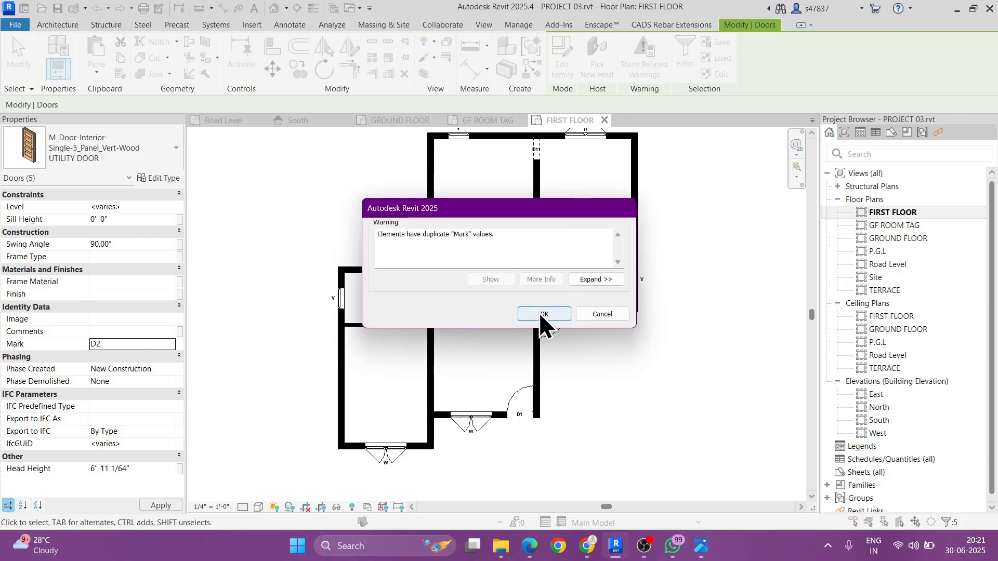
pyautogui.click(543, 314)
pyautogui.moveTo(630, 360)
pyautogui.mouseDown(button='middle')
pyautogui.moveTo(705, 353)
pyautogui.moveTo(675, 345)
pyautogui.mouseUp(button='middle')
pyautogui.click(674, 345)
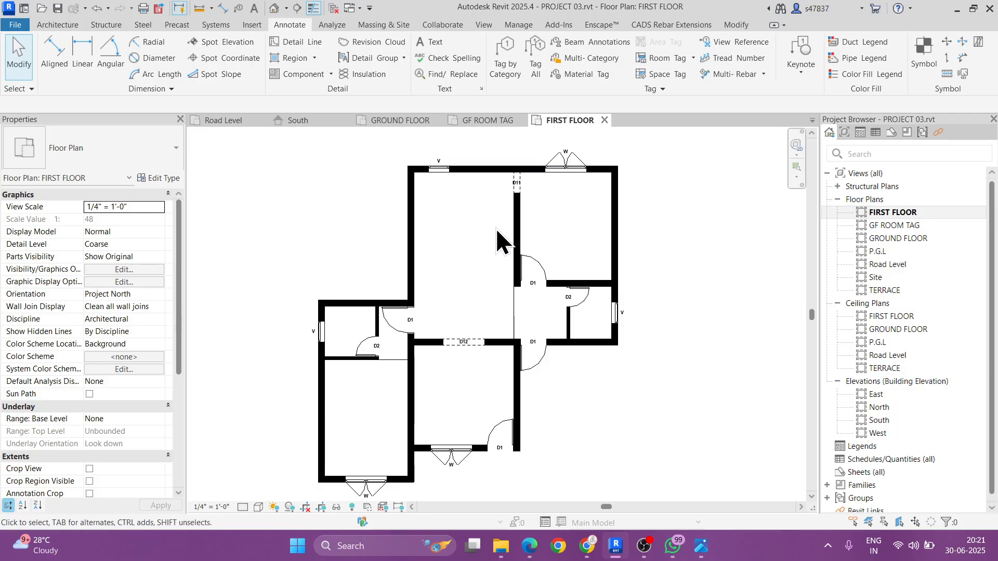
# Step: Open the GROUND FLOOR plan and examine the small rooms directly above the 12'-0" wide central hall
pyautogui.doubleClick(891, 239)
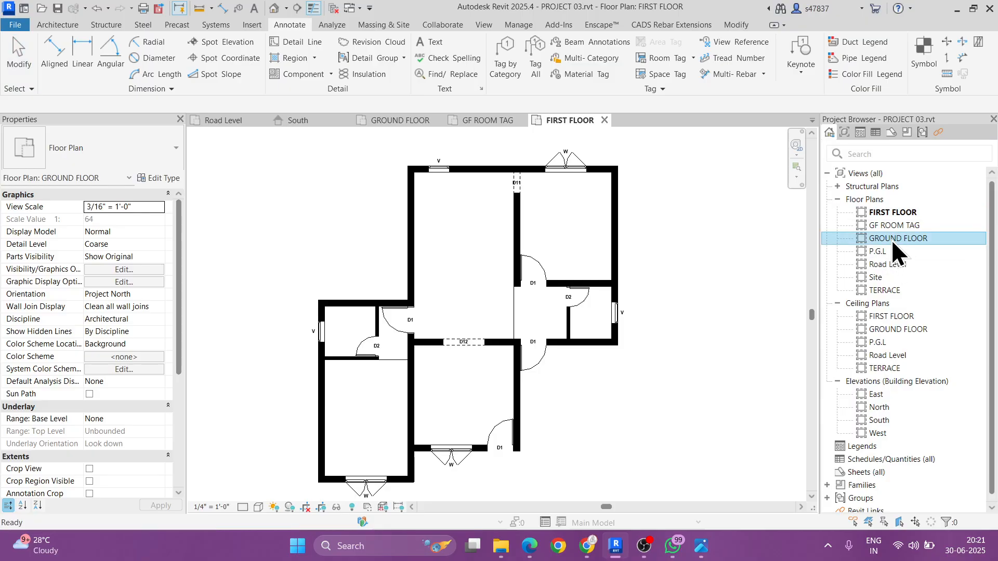
pyautogui.scroll(4, 494, 285)
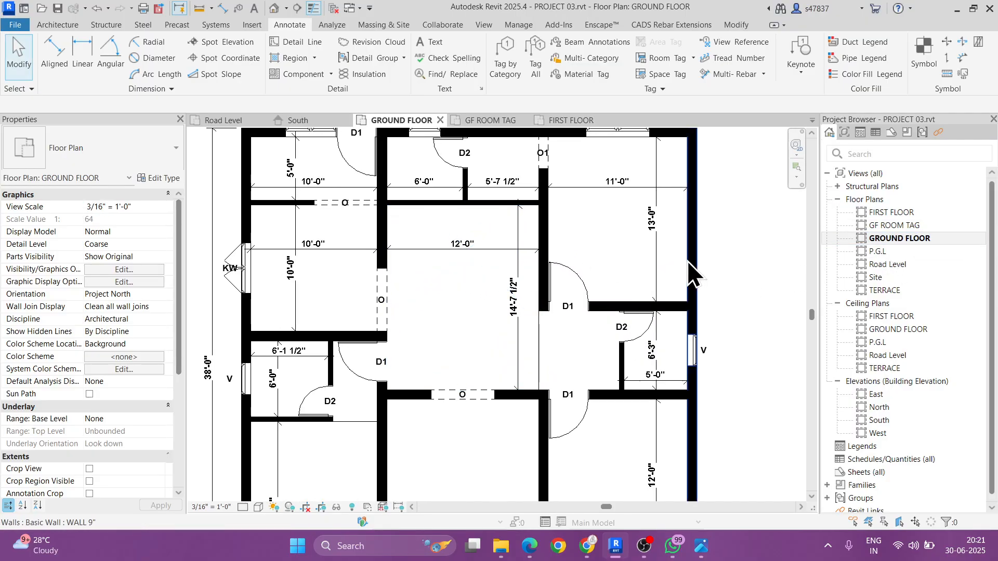
pyautogui.moveTo(679, 556)
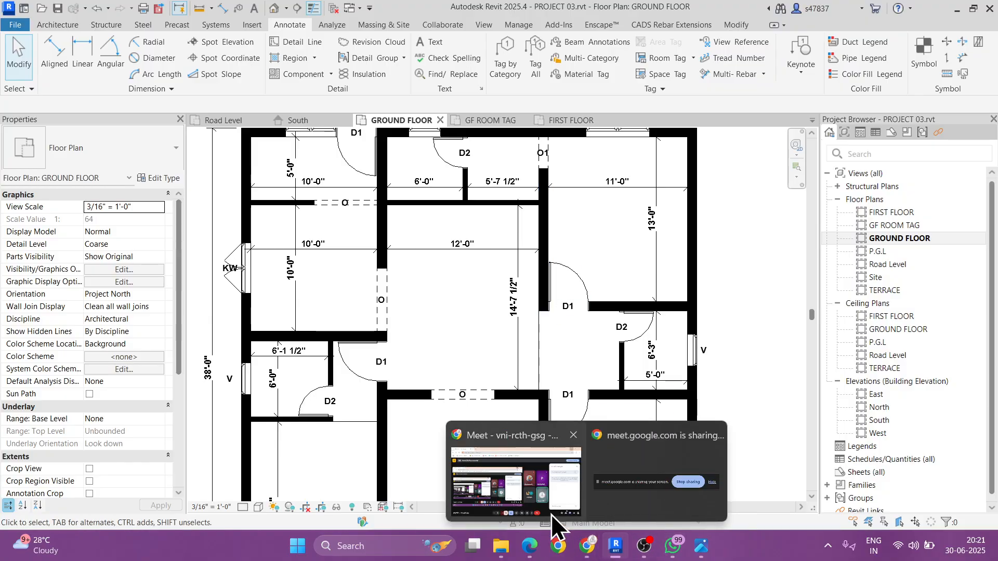
pyautogui.moveTo(537, 544)
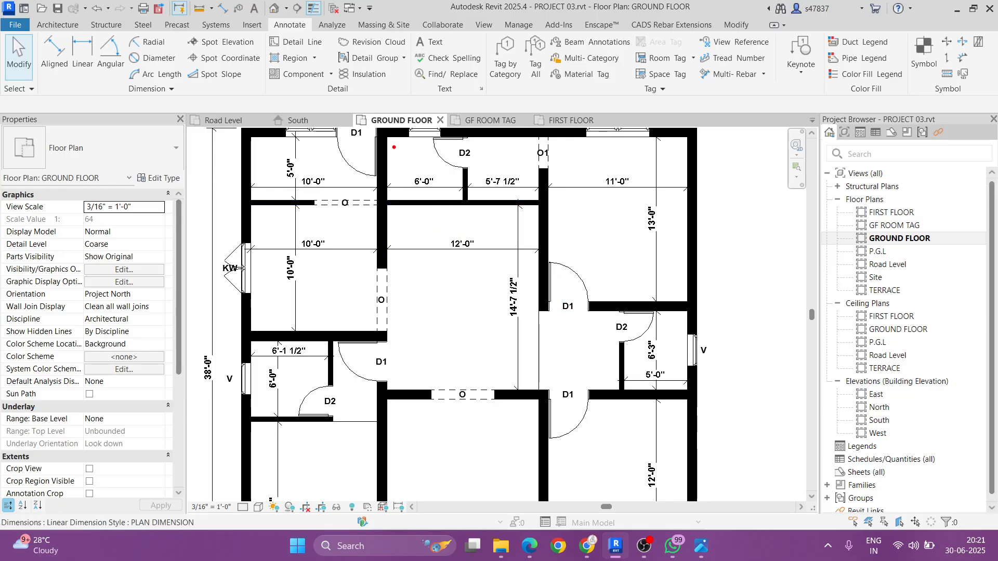
pyautogui.moveTo(387, 137); pyautogui.dragTo(538, 202)
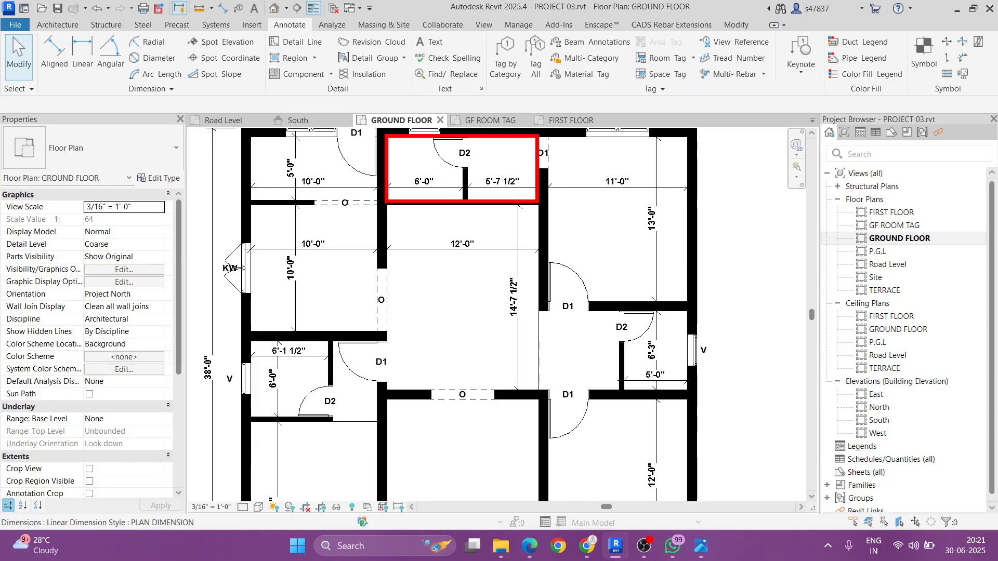
pyautogui.moveTo(459, 165); pyautogui.dragTo(499, 186)
pyautogui.press('Escape')
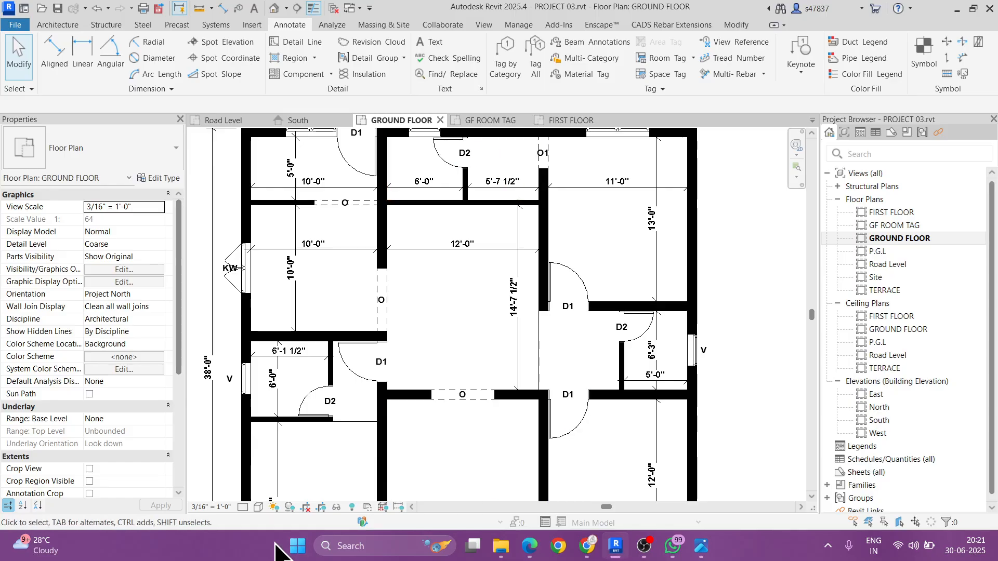
# Step: Switch to Calculator, multiply 7 by 12, and divide the result by 6
pyautogui.click(297, 546)
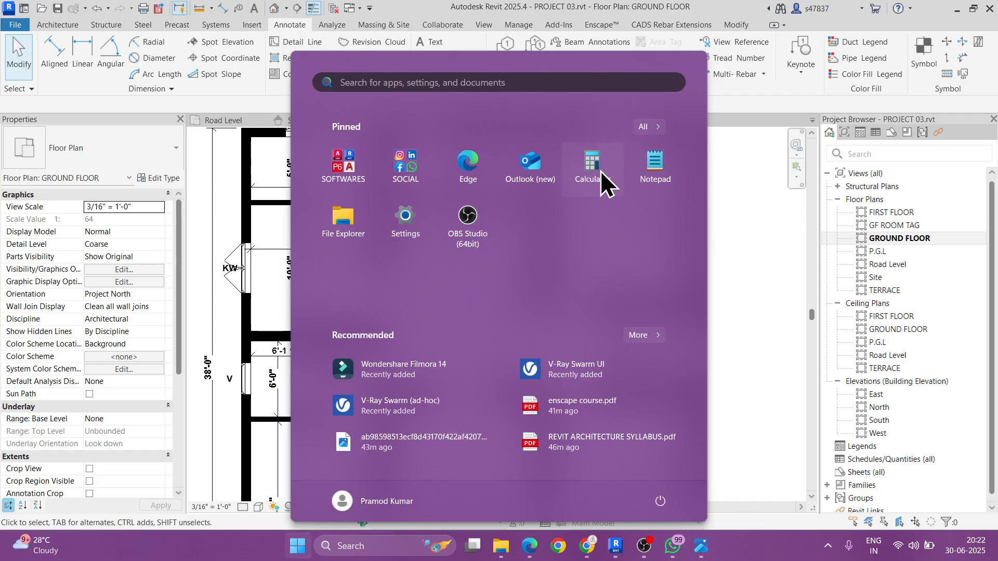
pyautogui.click(592, 166)
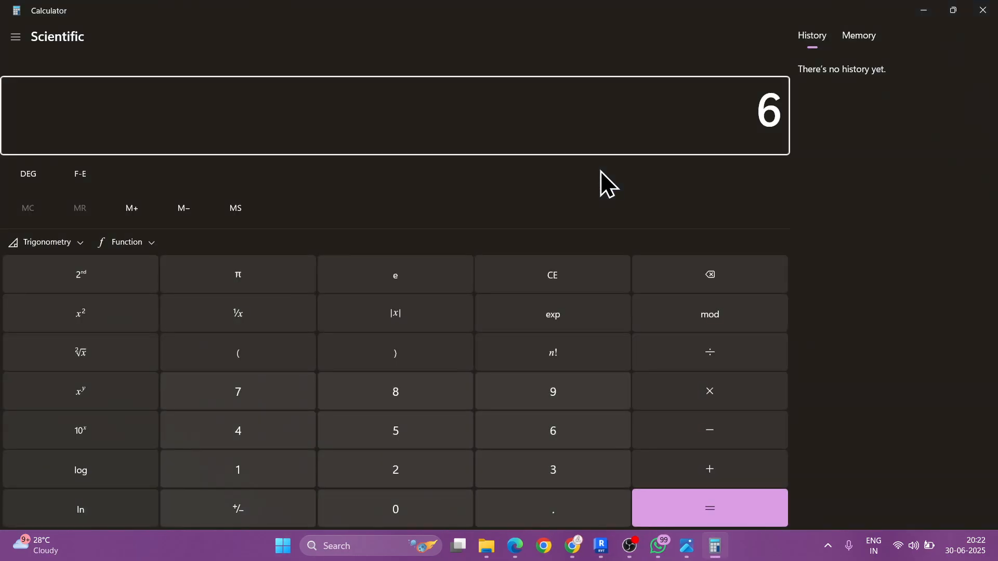
pyautogui.write('7')
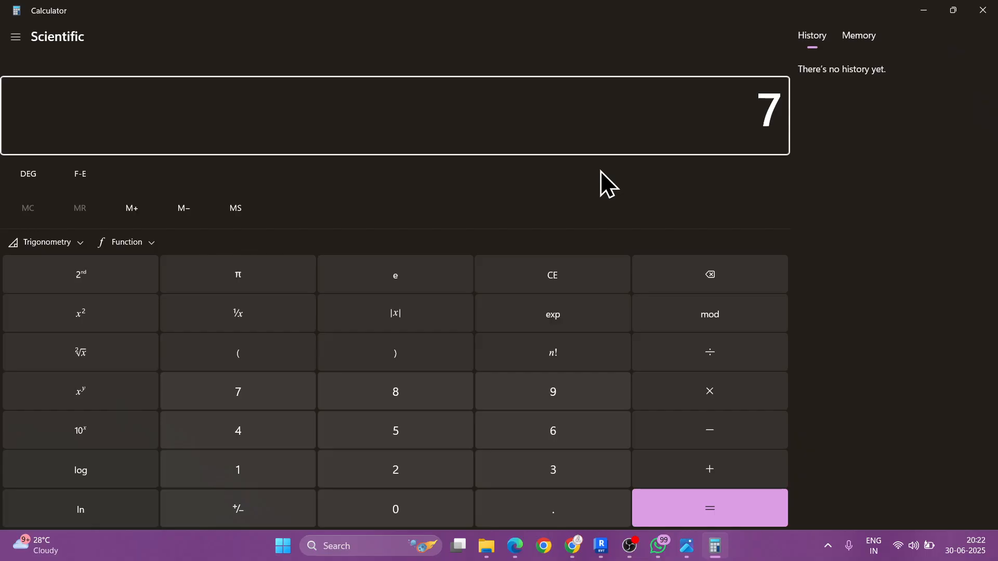
pyautogui.write(' × 12')
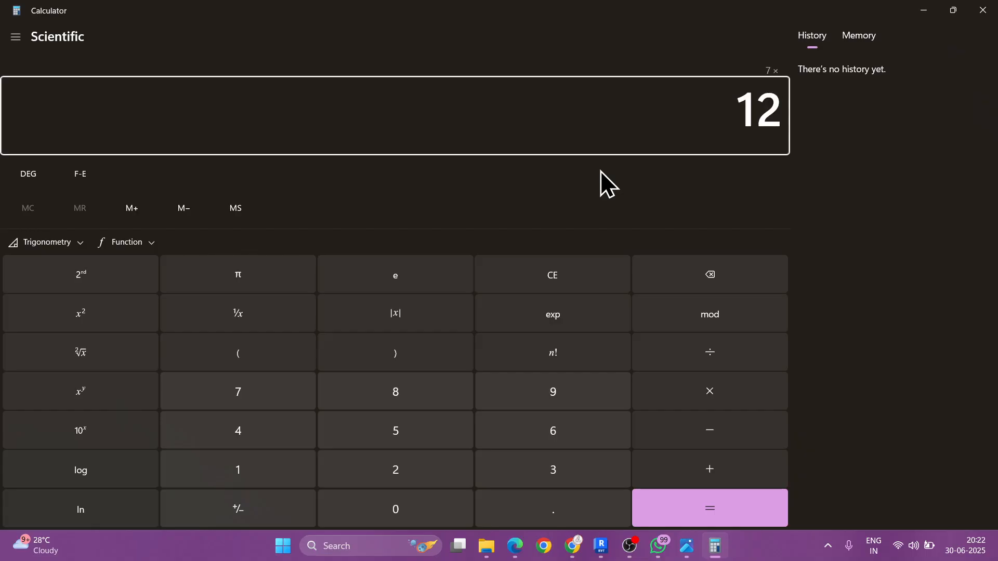
pyautogui.press('Return')
pyautogui.write('6')
pyautogui.press('Return')
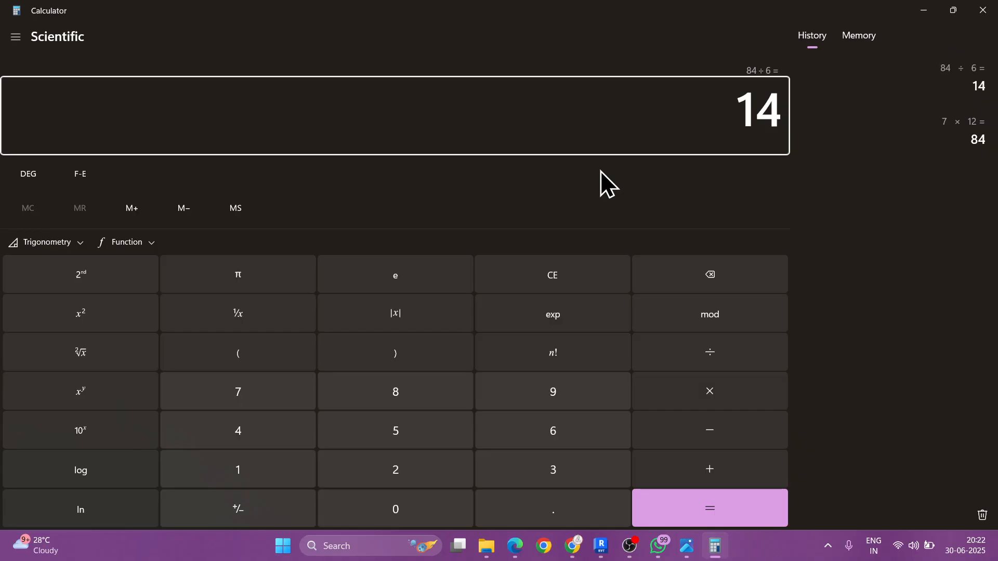
pyautogui.click(917, 6)
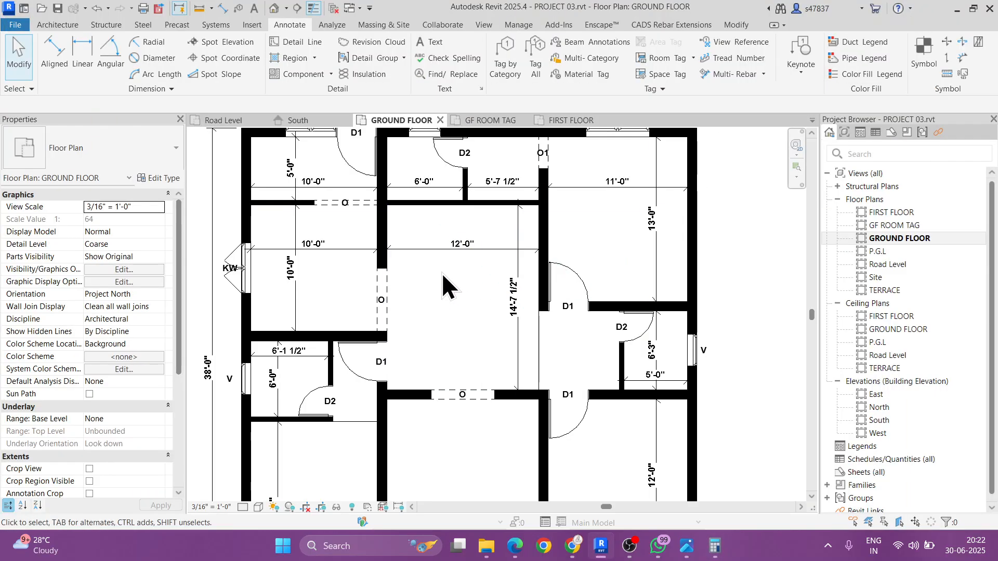
# Step: Examine the central hall's walls for the staircase run and count the treads of the dining hall stair in the reference floor-plan image
pyautogui.moveTo(401, 262); pyautogui.dragTo(403, 213)
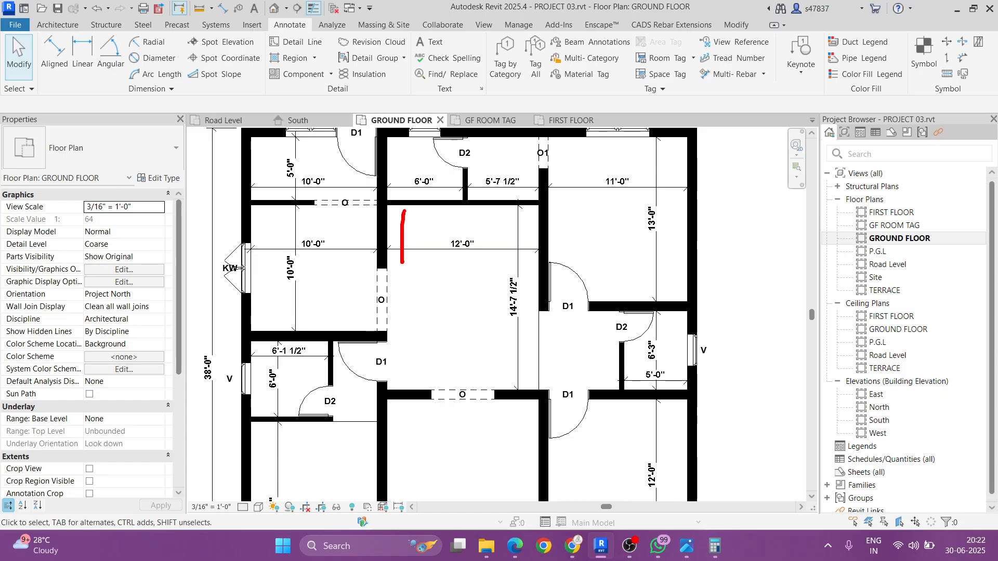
pyautogui.moveTo(528, 309); pyautogui.dragTo(533, 207)
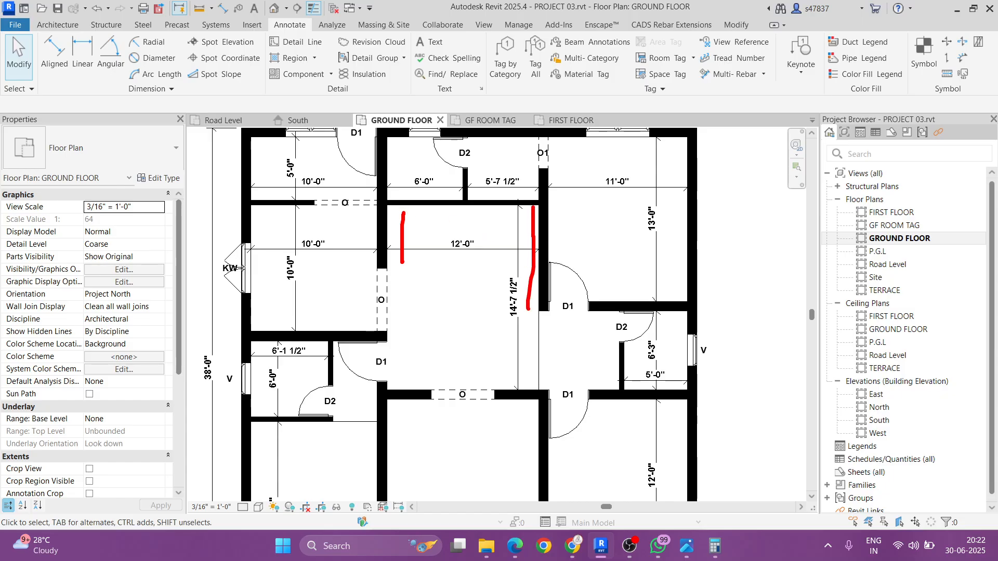
pyautogui.moveTo(533, 163); pyautogui.dragTo(481, 163)
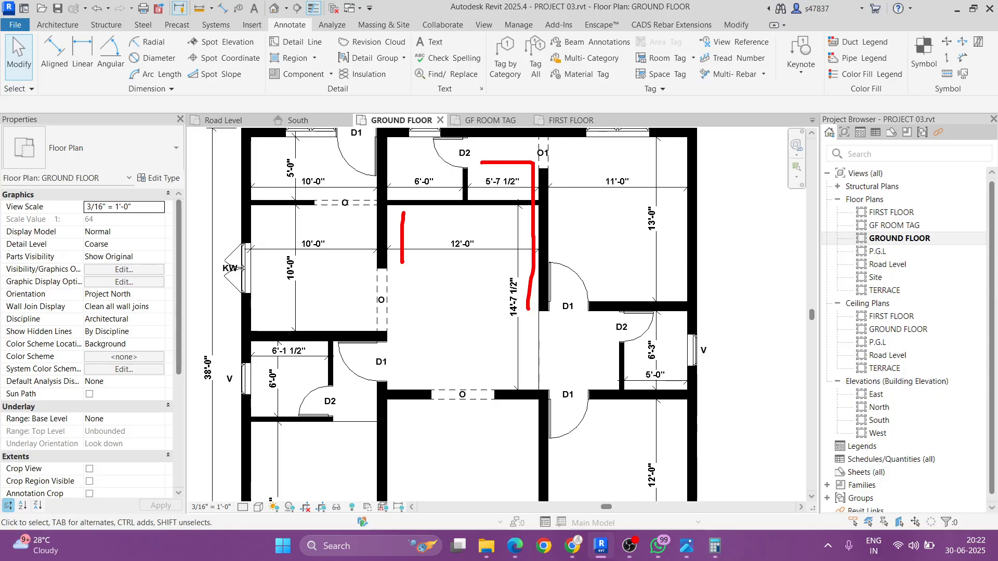
pyautogui.click(685, 545)
pyautogui.scroll(5, 260, 198)
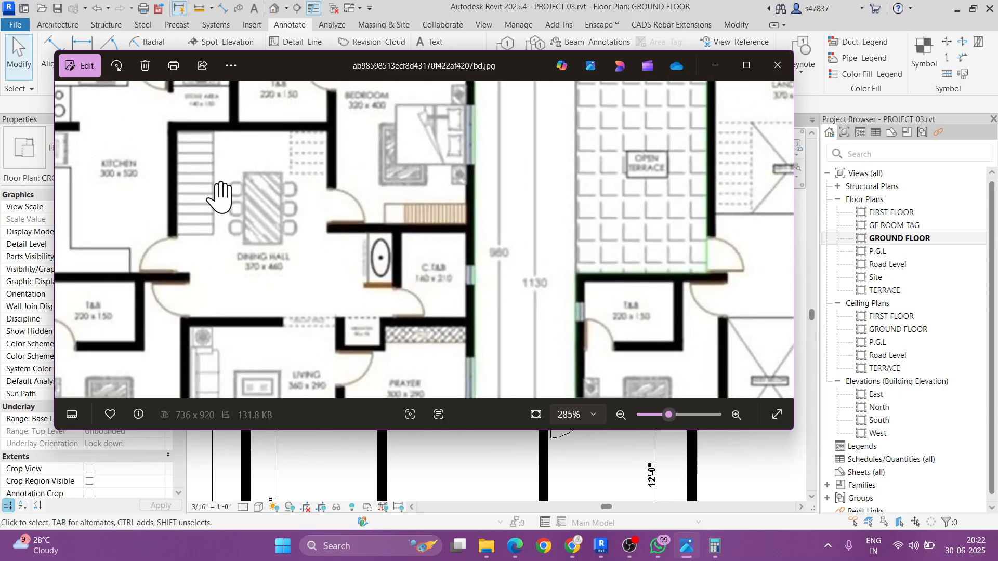
pyautogui.moveTo(263, 227); pyautogui.dragTo(351, 269)
pyautogui.hotkey('ctrl', '2')
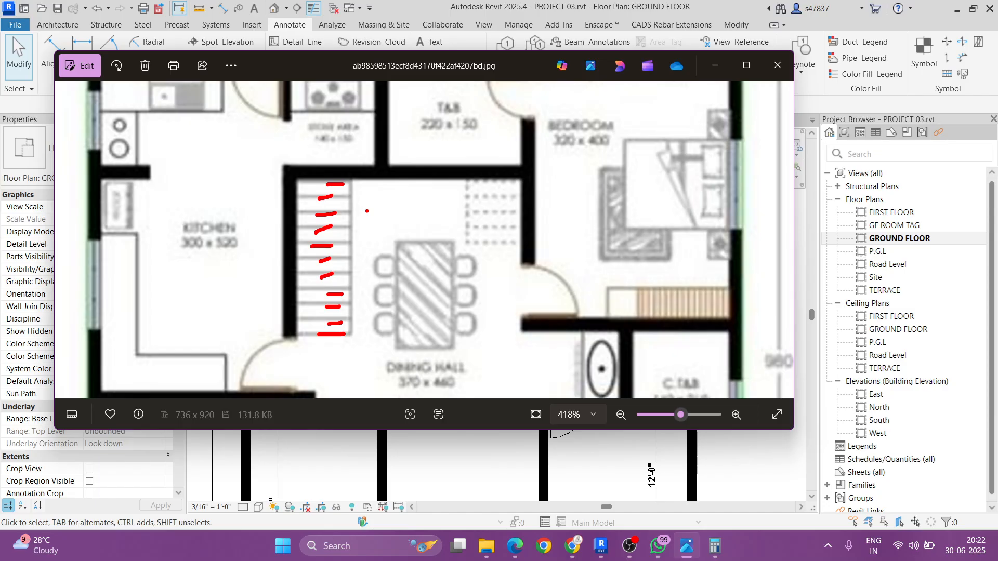
# Step: Switch to Calculator, multiply 11 by 6, divide the result by 12, and return to the Revit ground floor plan
pyautogui.click(715, 545)
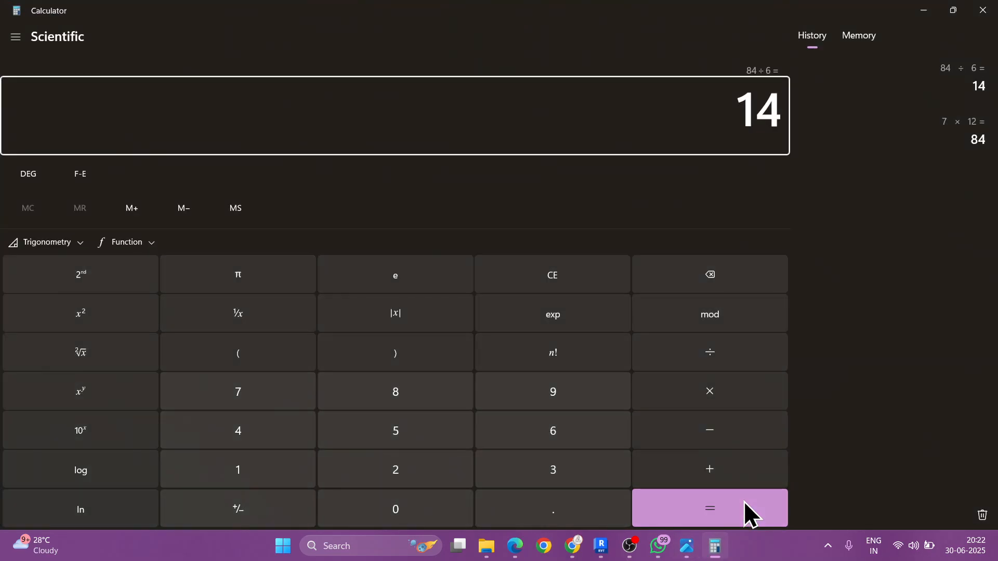
pyautogui.write('11*6')
pyautogui.click(743, 501)
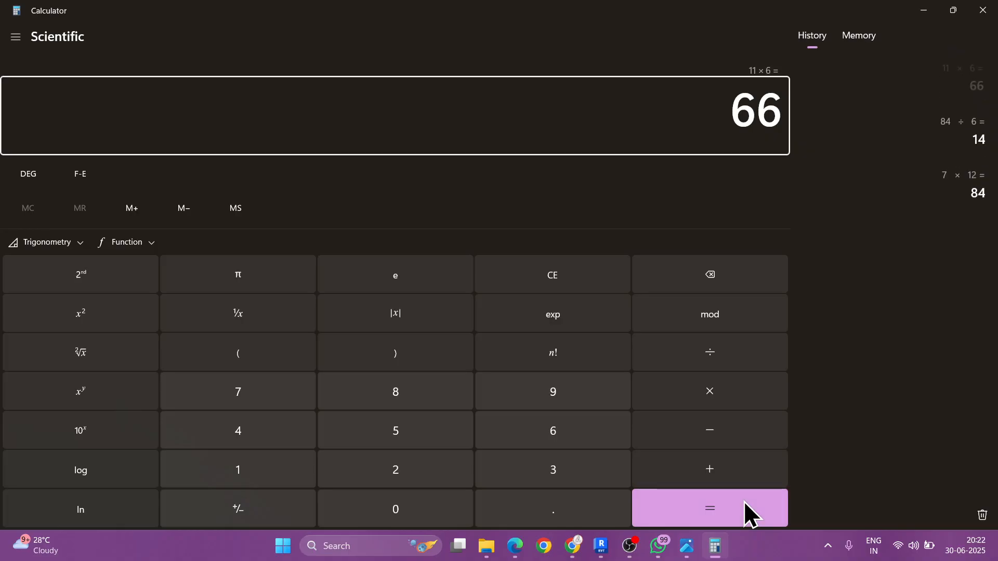
pyautogui.write('12')
pyautogui.click(743, 502)
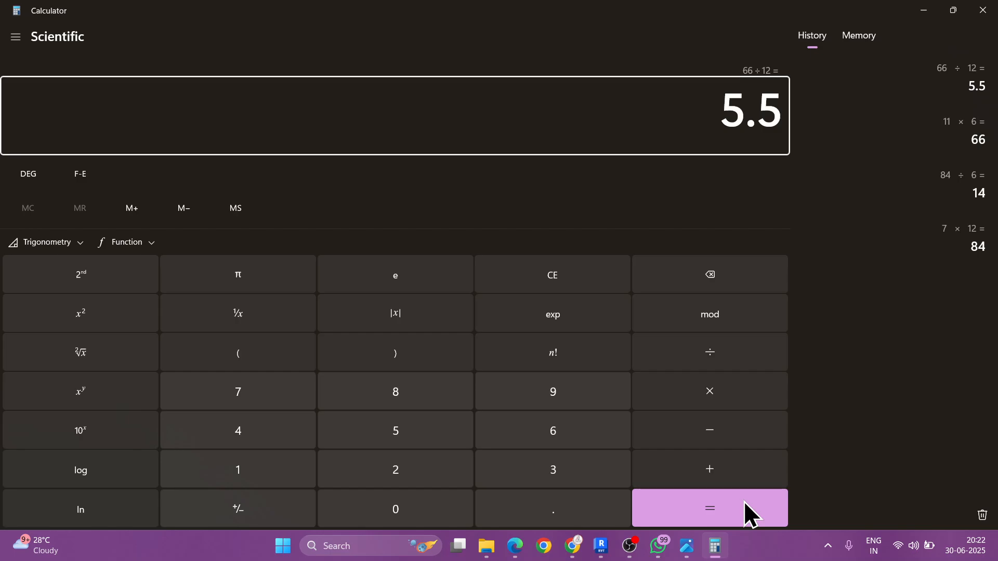
pyautogui.click(923, 10)
pyautogui.click(719, 76)
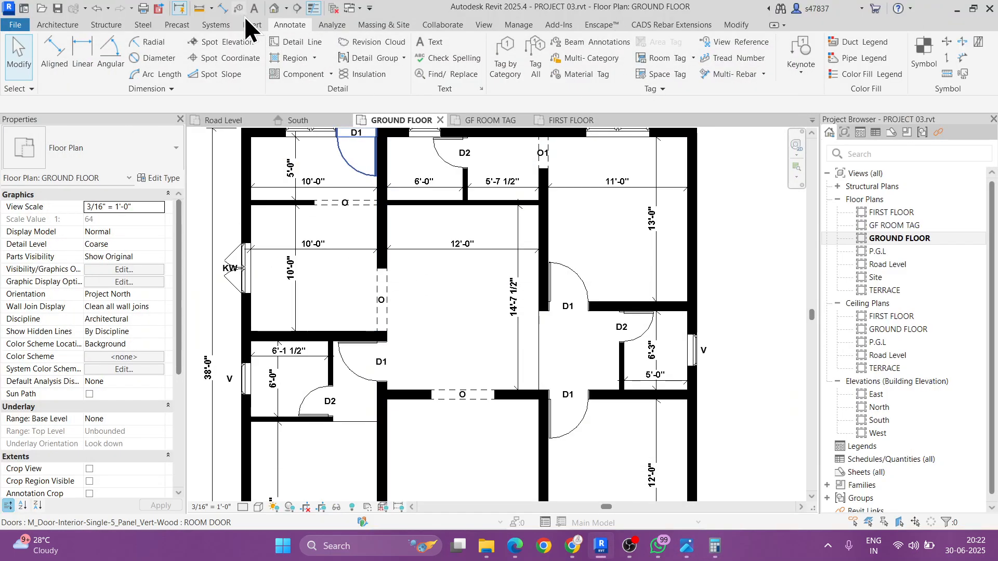
# Step: Measure from the central hall's upper wall to the end of its wall beside door D1 with an Aligned dimension
pyautogui.click(224, 9)
pyautogui.scroll(2, 524, 225)
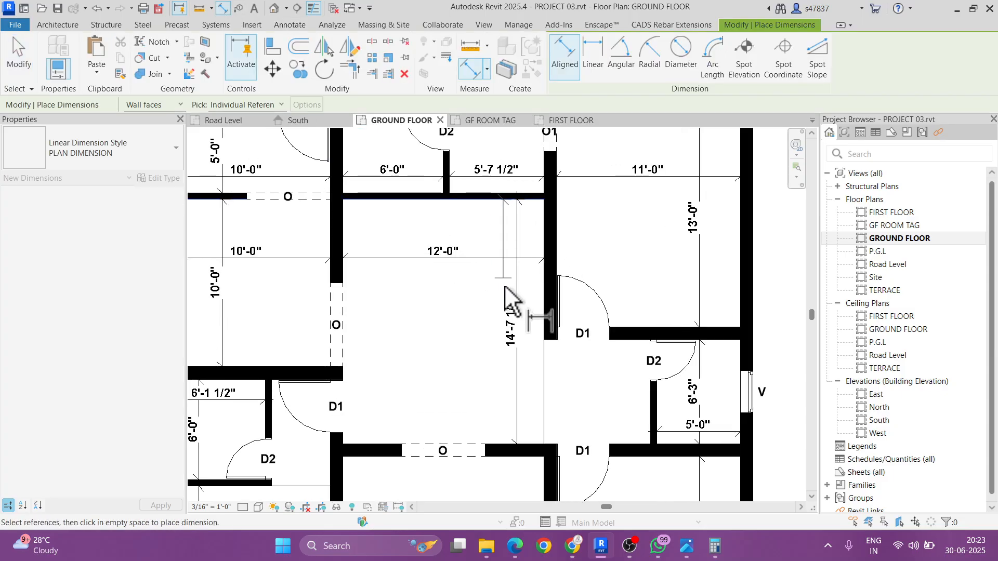
pyautogui.click(549, 341)
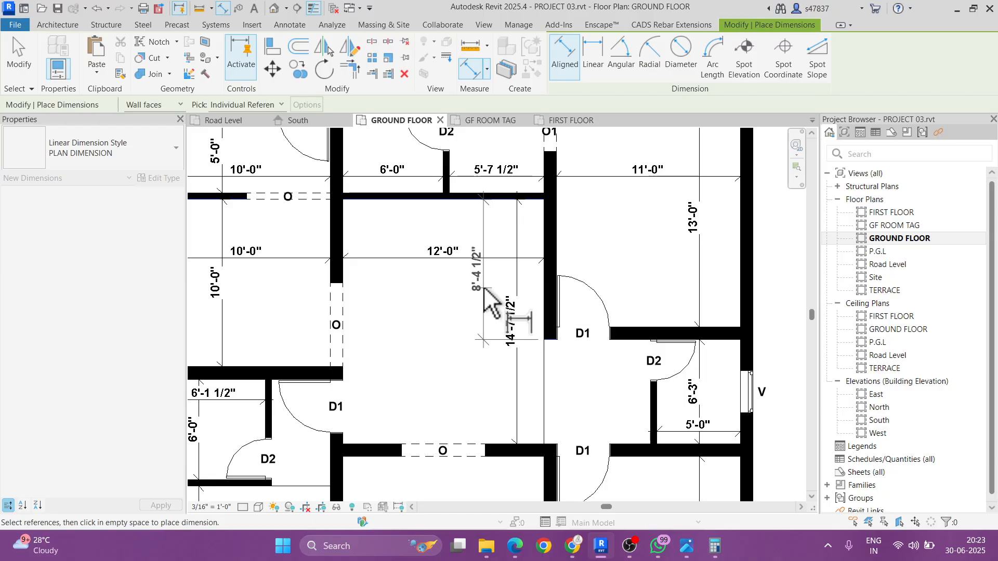
# Step: Switch to Calculator and multiply 8 by 12
pyautogui.click(715, 545)
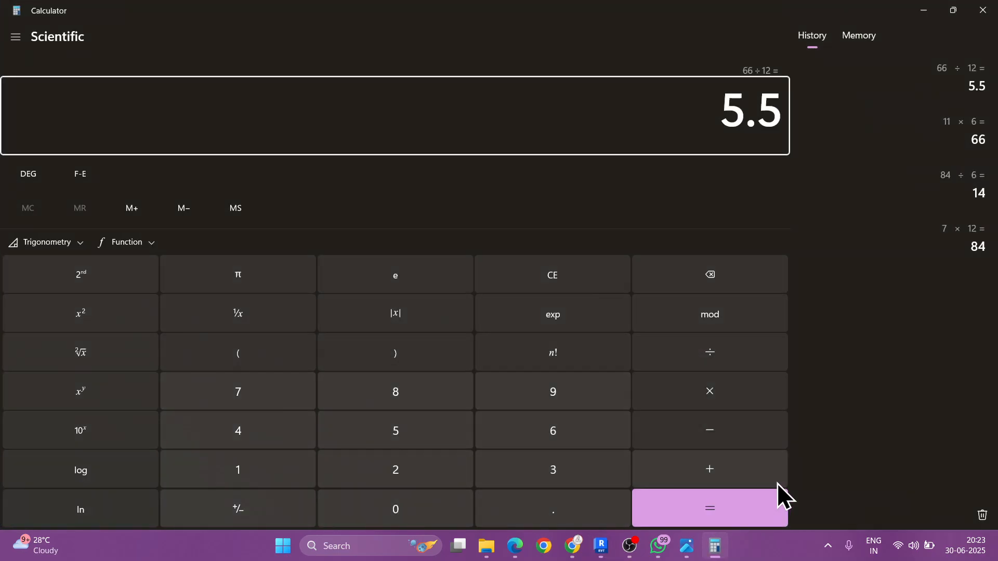
pyautogui.write('8*12')
pyautogui.press('Return')
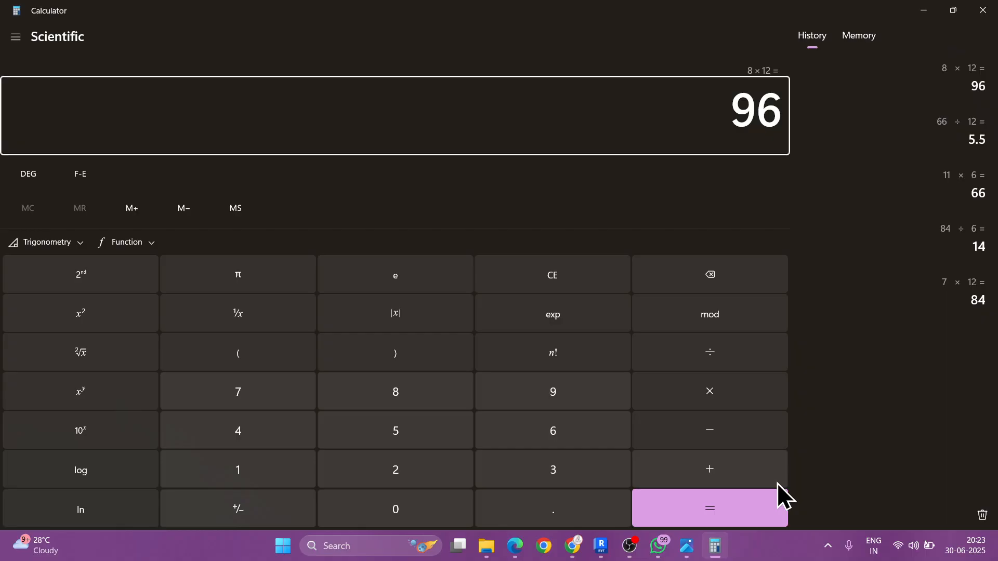
# Step: Divide the 96 result by 10, multiply 7 by 12 and divide that by 10, and return to the Revit ground floor plan
pyautogui.write('10')
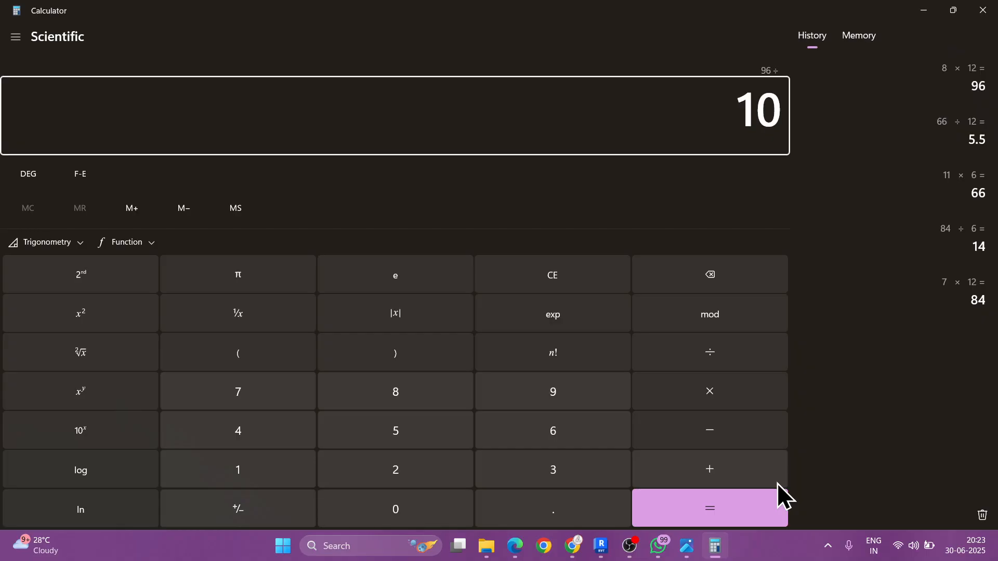
pyautogui.press('Return')
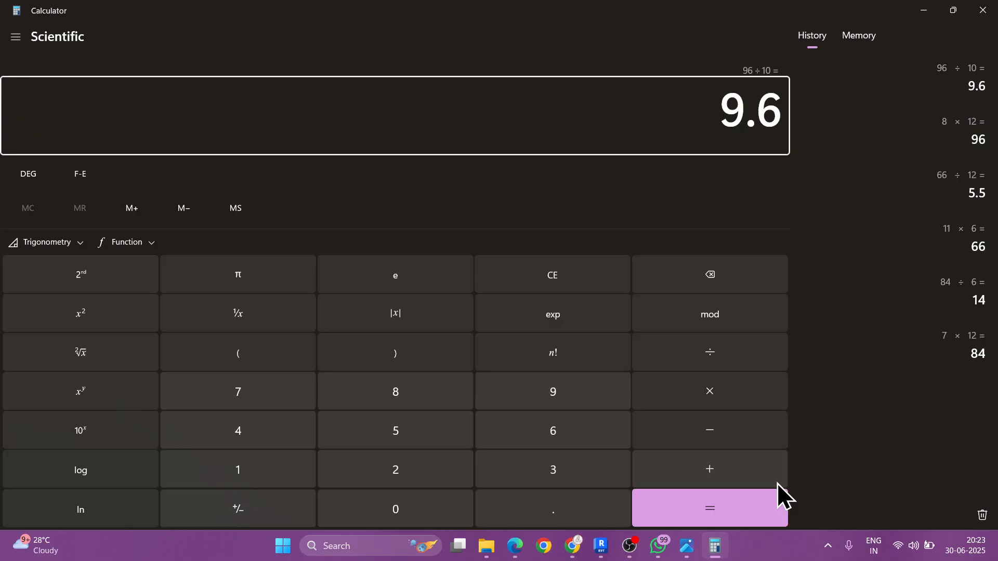
pyautogui.write('7*12')
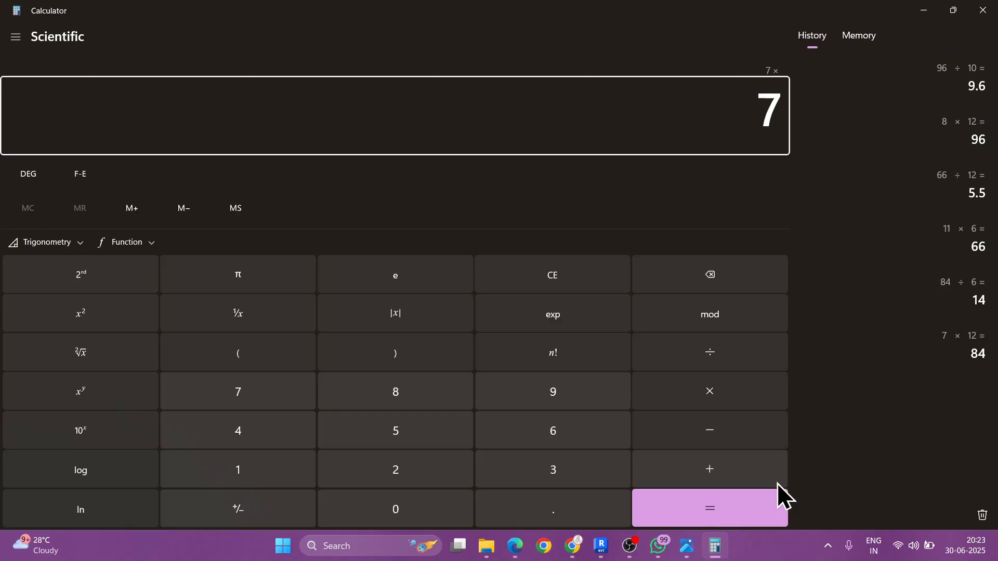
pyautogui.press('Return')
pyautogui.write('/10')
pyautogui.press('Return')
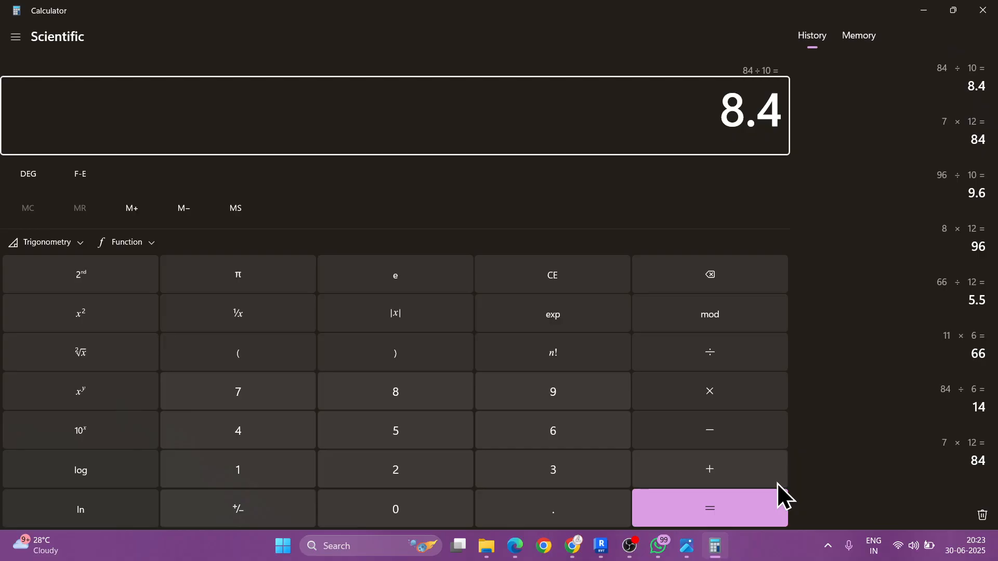
pyautogui.click(922, 9)
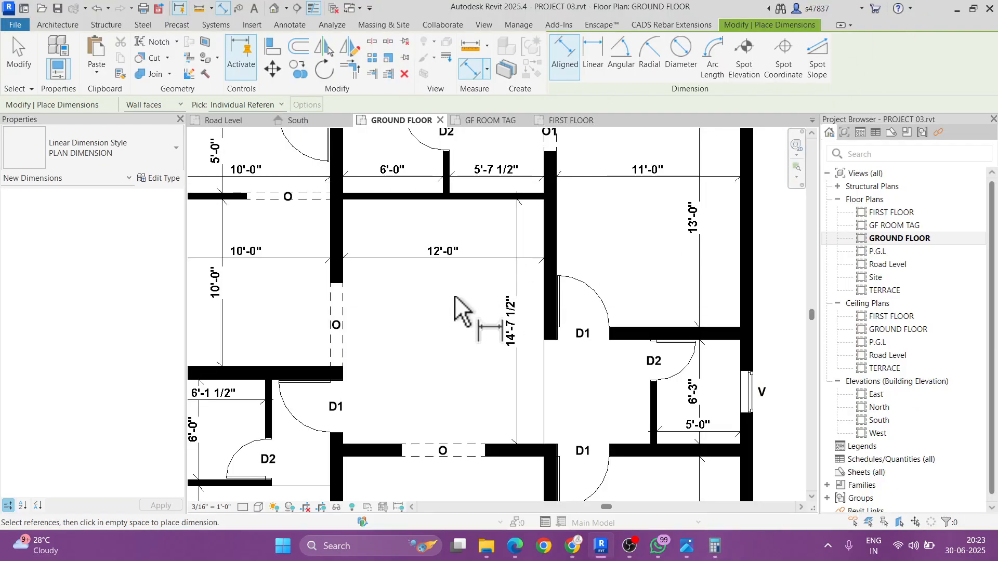
# Step: Leave the dimension command and trace the intended stair route along the central hall's left, upper and right walls as temporary on-screen markup
pyautogui.scroll(-3, 457, 312)
pyautogui.rightClick(699, 258)
pyautogui.click(702, 254)
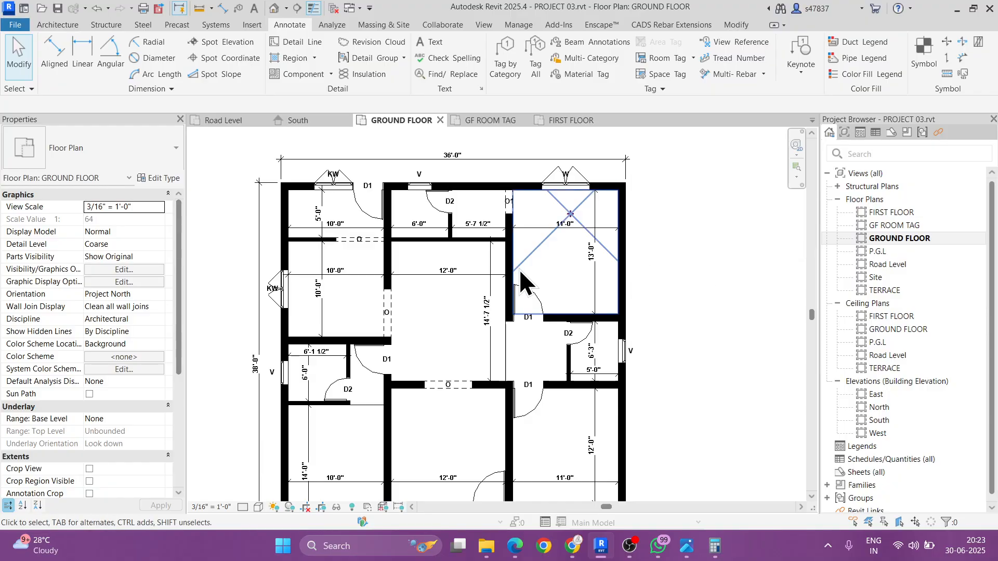
pyautogui.scroll(3, 437, 269)
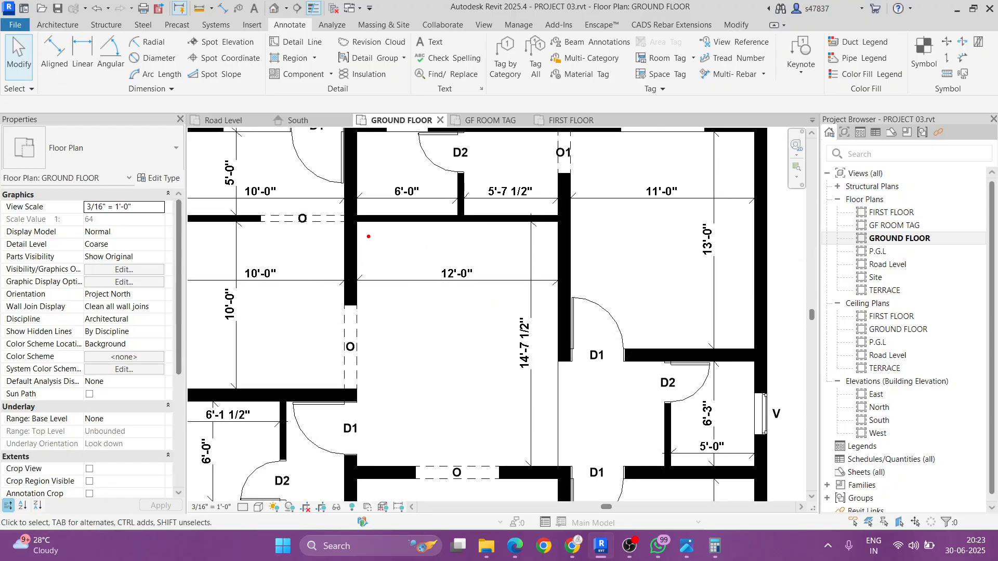
pyautogui.moveTo(368, 236)
pyautogui.mouseDown()
pyautogui.moveTo(549, 238)
pyautogui.moveTo(547, 324)
pyautogui.mouseUp()
pyautogui.moveTo(378, 233)
pyautogui.mouseDown()
pyautogui.moveTo(544, 242)
pyautogui.moveTo(544, 328)
pyautogui.mouseUp()
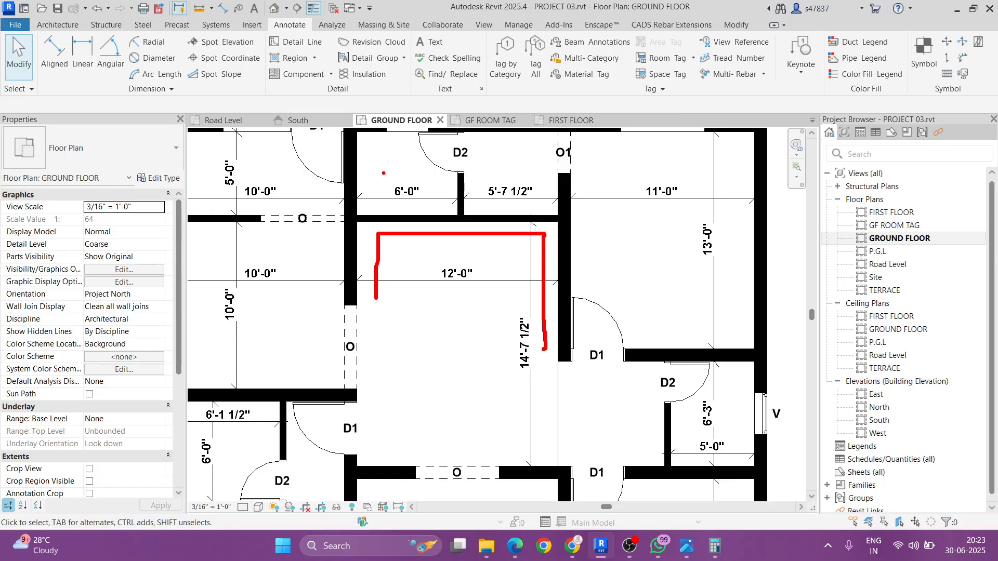
pyautogui.moveTo(369, 142)
pyautogui.mouseDown()
pyautogui.moveTo(538, 138)
pyautogui.moveTo(412, 148)
pyautogui.mouseUp()
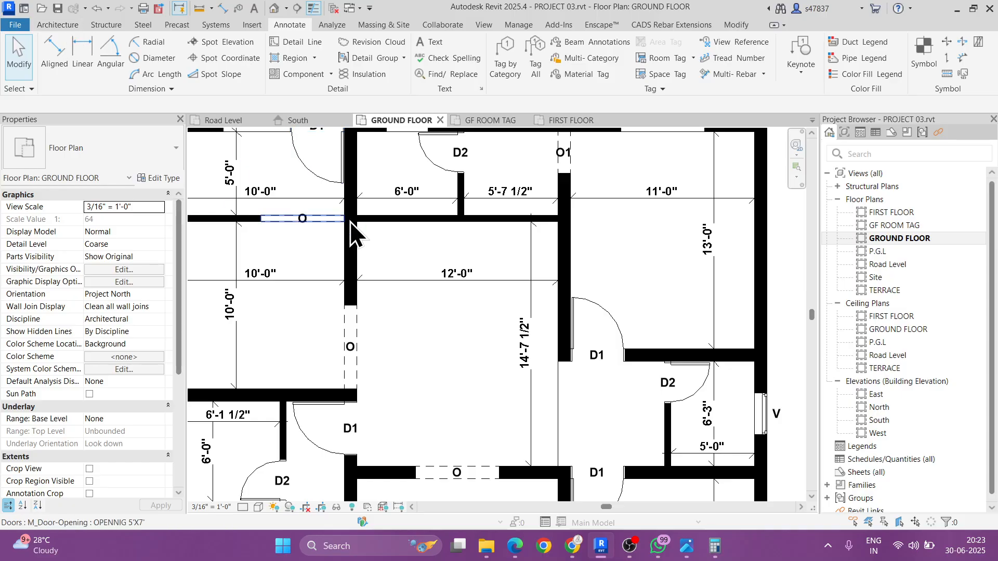
pyautogui.click(701, 546)
pyautogui.click(701, 547)
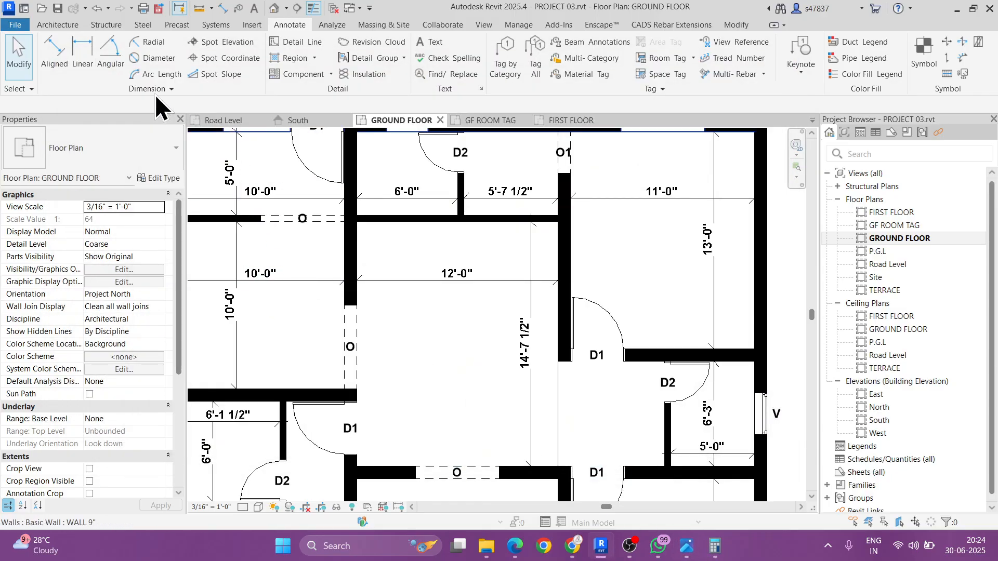
# Step: Start a new stair and set its type's maximum riser height to 6" and minimum tread depth to 10"
pyautogui.click(56, 24)
pyautogui.click(481, 52)
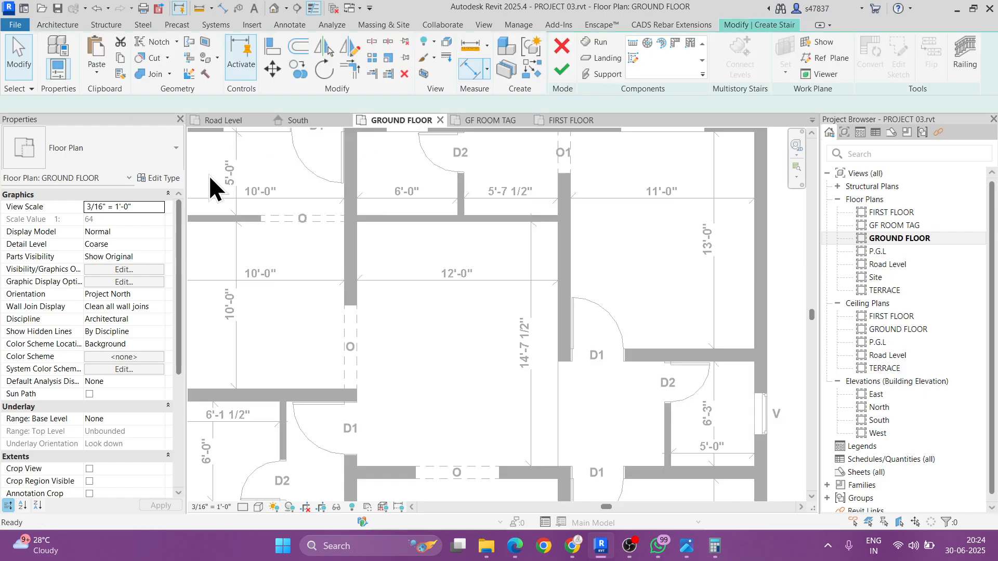
pyautogui.click(158, 178)
pyautogui.click(462, 207)
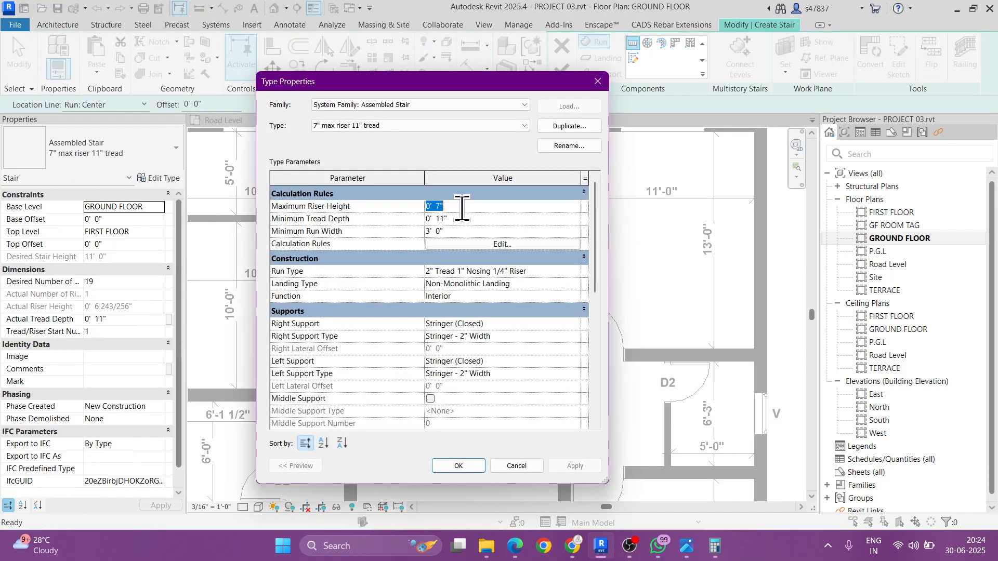
pyautogui.press('Return')
pyautogui.click(464, 219)
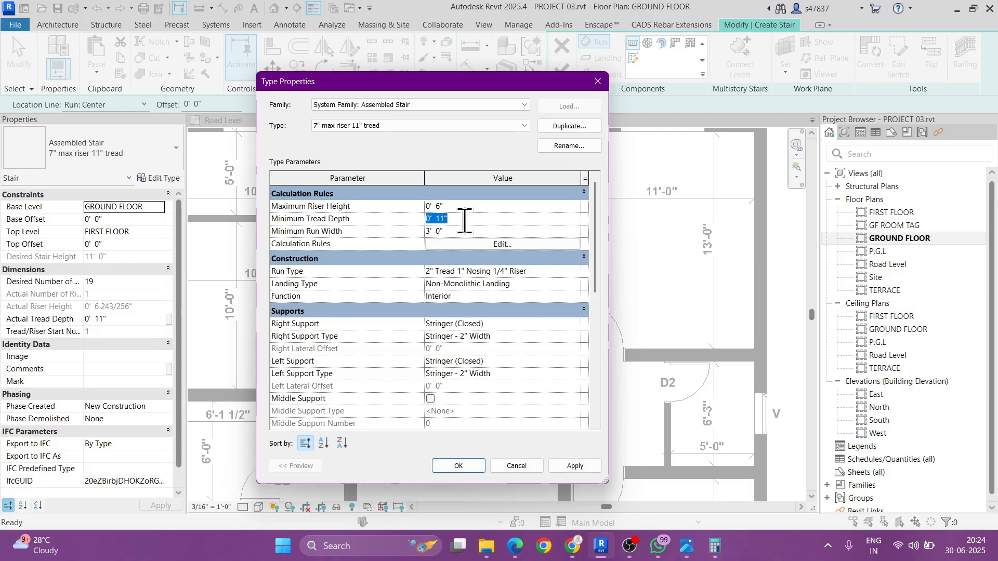
pyautogui.write('10')
pyautogui.press('Return')
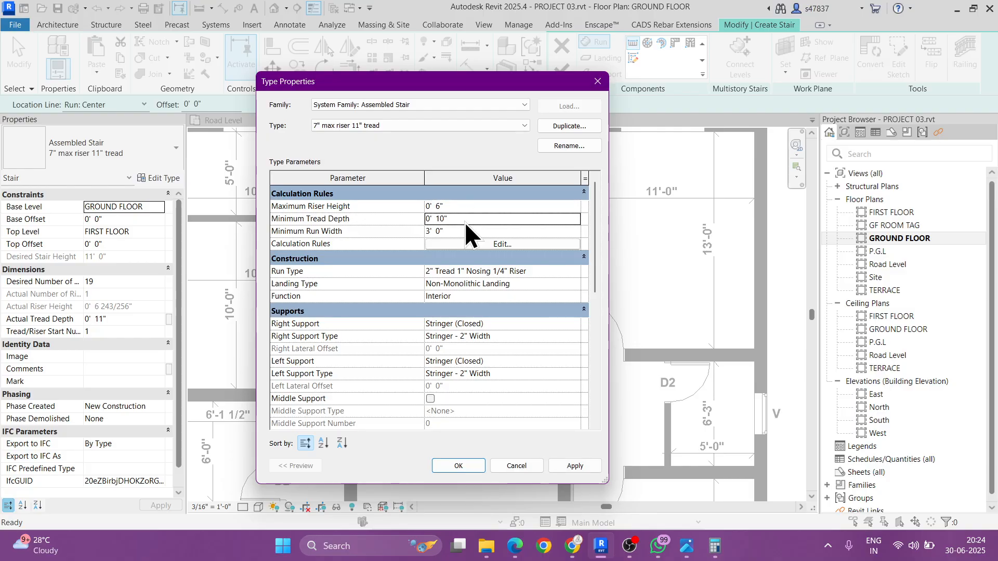
# Step: Rename the assembled stair type as 6" max riser 10" tread
pyautogui.click(569, 146)
pyautogui.click(384, 284)
pyautogui.press('BackSpace')
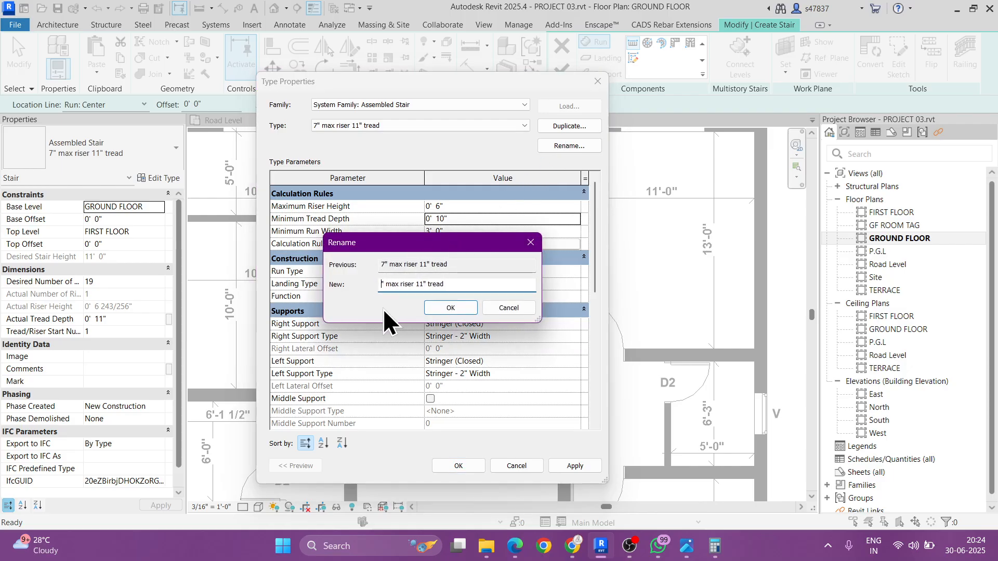
pyautogui.write('6')
pyautogui.click(426, 283)
pyautogui.press('BackSpace')
pyautogui.write('0')
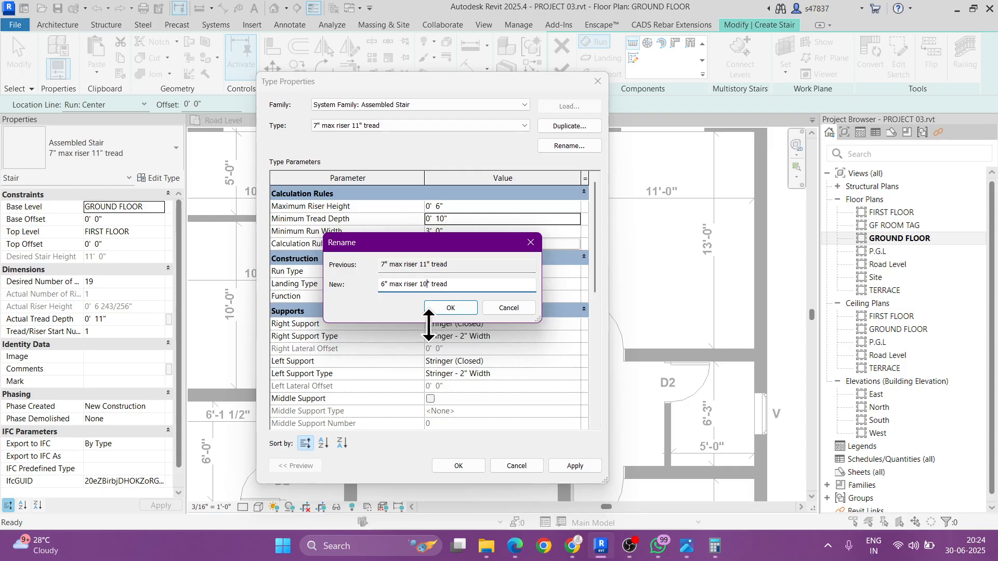
pyautogui.click(442, 308)
# Step: Open the stair's run type properties and rename the run type as 3" Tread 1" Nosing 3" Riser
pyautogui.click(576, 271)
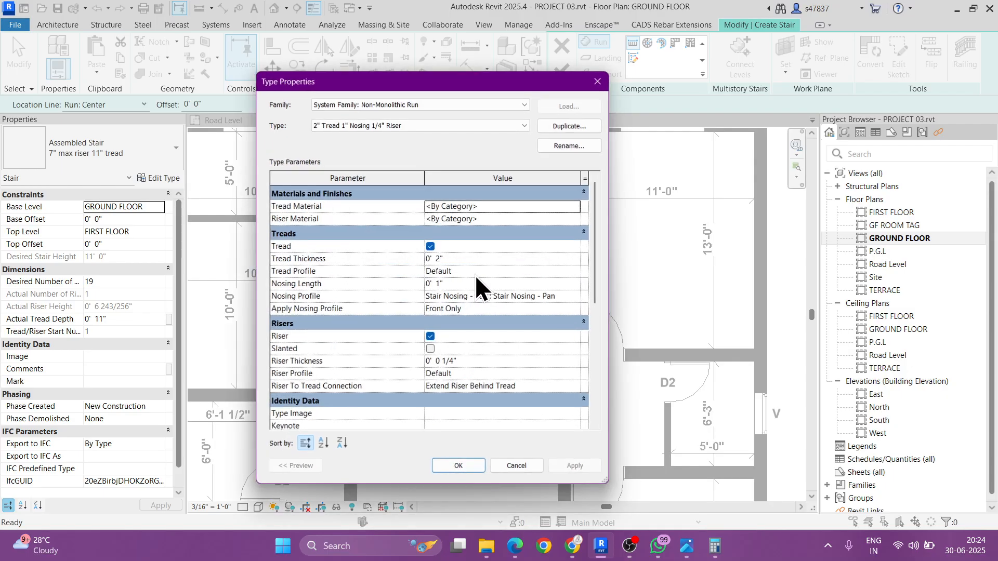
pyautogui.click(560, 146)
pyautogui.click(386, 283)
pyautogui.press('BackSpace')
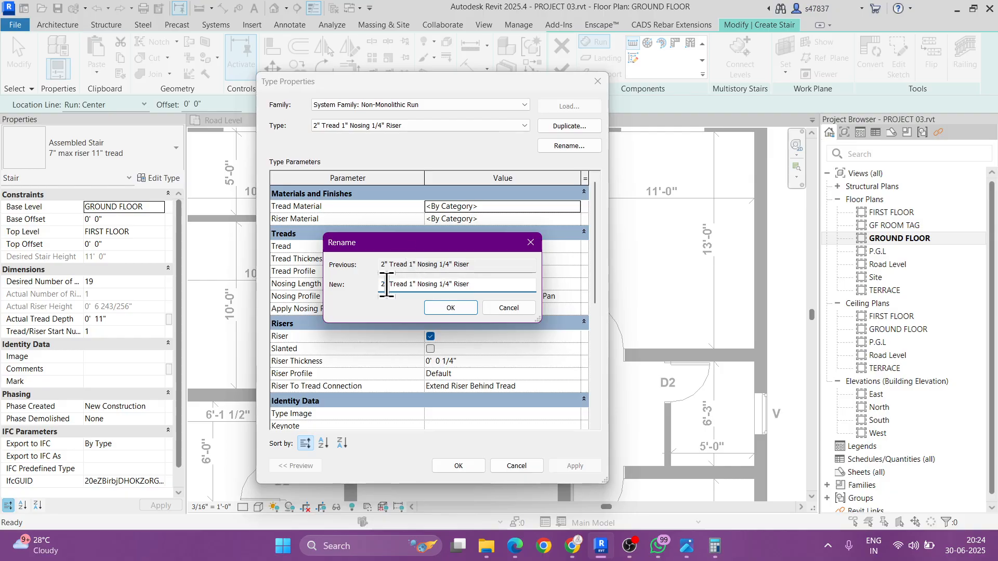
pyautogui.write('"')
pyautogui.press('Left')
pyautogui.press('BackSpace')
pyautogui.write('3')
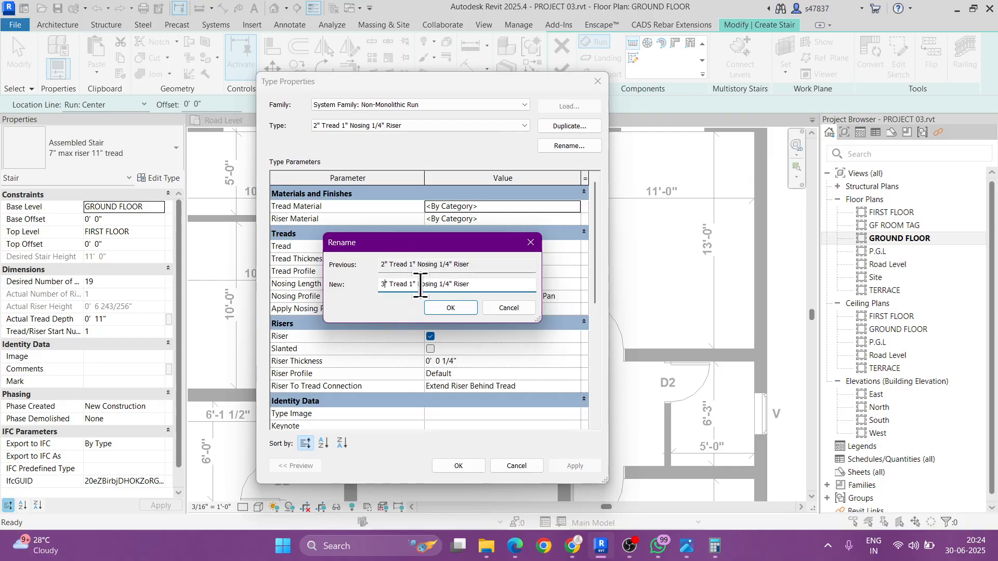
pyautogui.click(447, 283)
pyautogui.press('BackSpace')
pyautogui.press('BackSpace')
pyautogui.press('BackSpace')
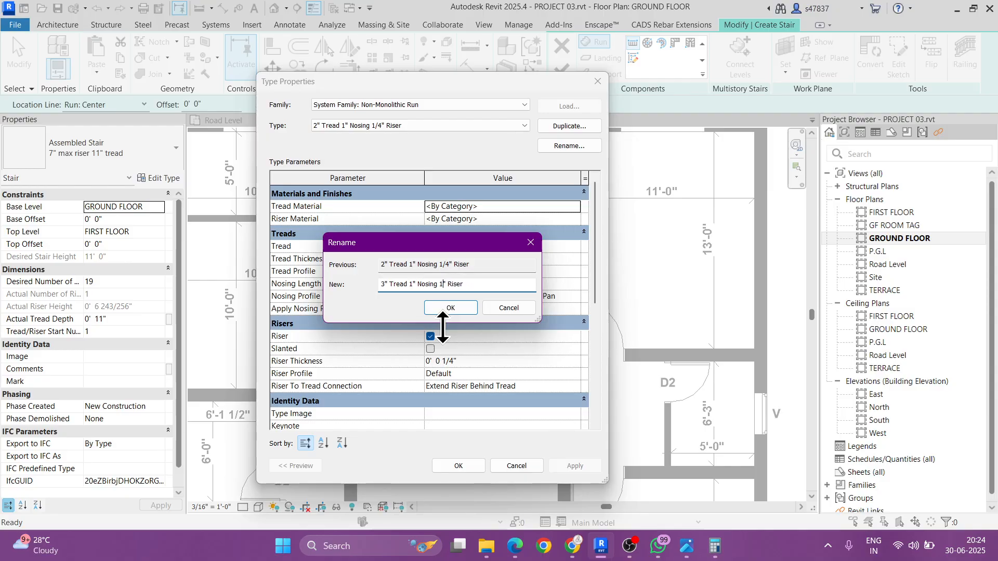
pyautogui.write('3')
pyautogui.click(450, 308)
# Step: Set the run type's tread and riser thicknesses to 3" with Join All Risers And Treads, and accept the stair type changes
pyautogui.click(456, 260)
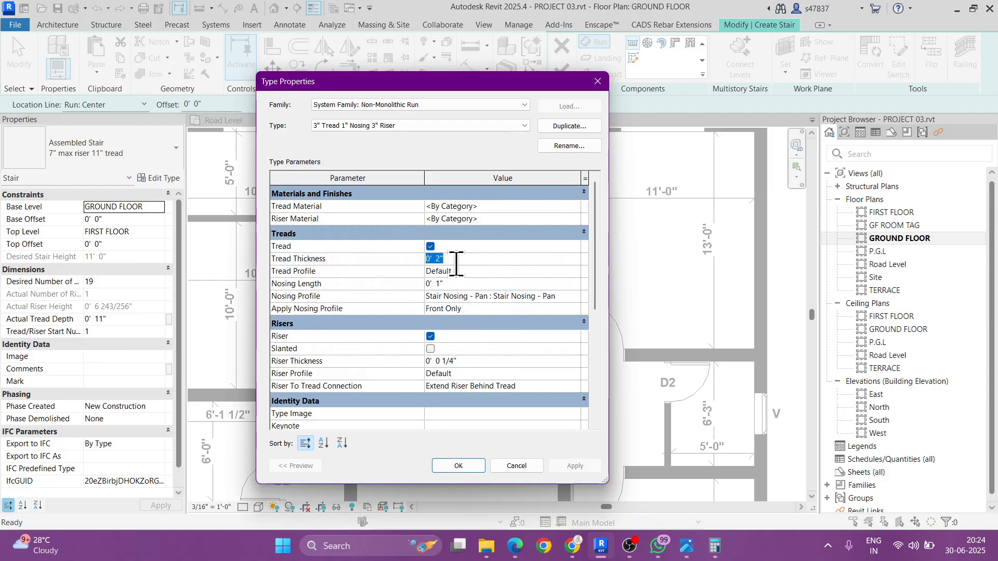
pyautogui.write('3')
pyautogui.click(472, 358)
pyautogui.write('3')
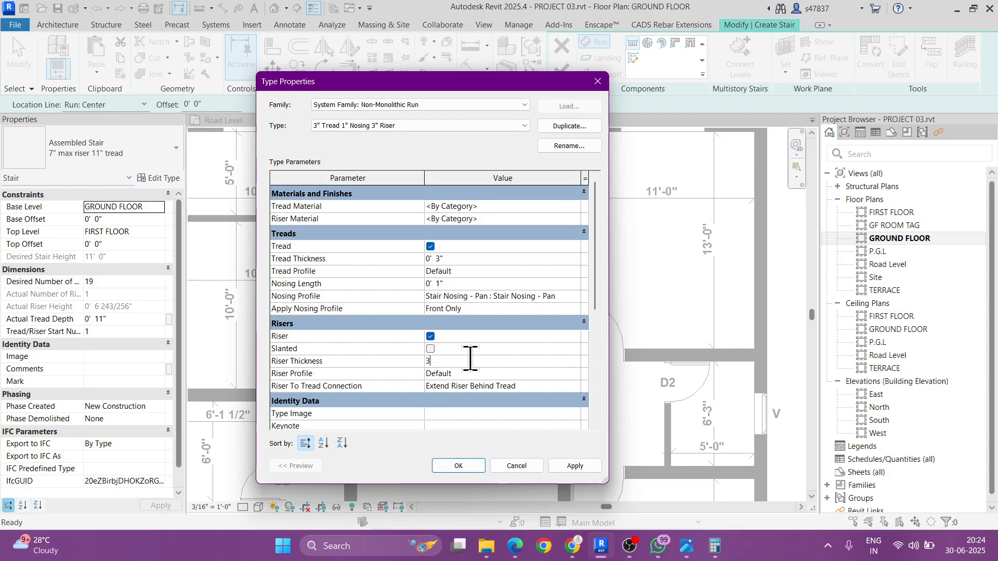
pyautogui.press('Return')
pyautogui.click(574, 385)
pyautogui.click(574, 386)
pyautogui.click(462, 416)
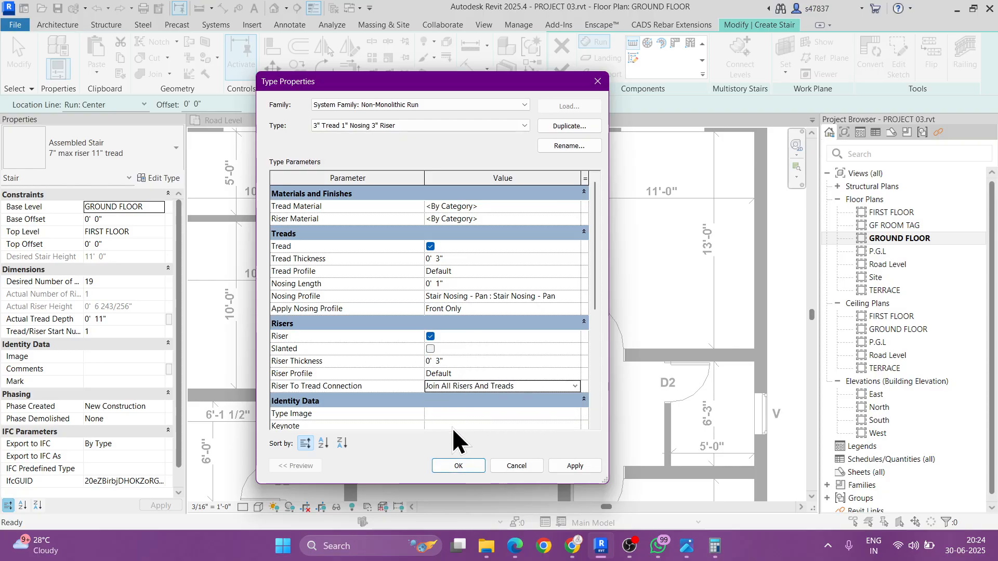
pyautogui.click(443, 461)
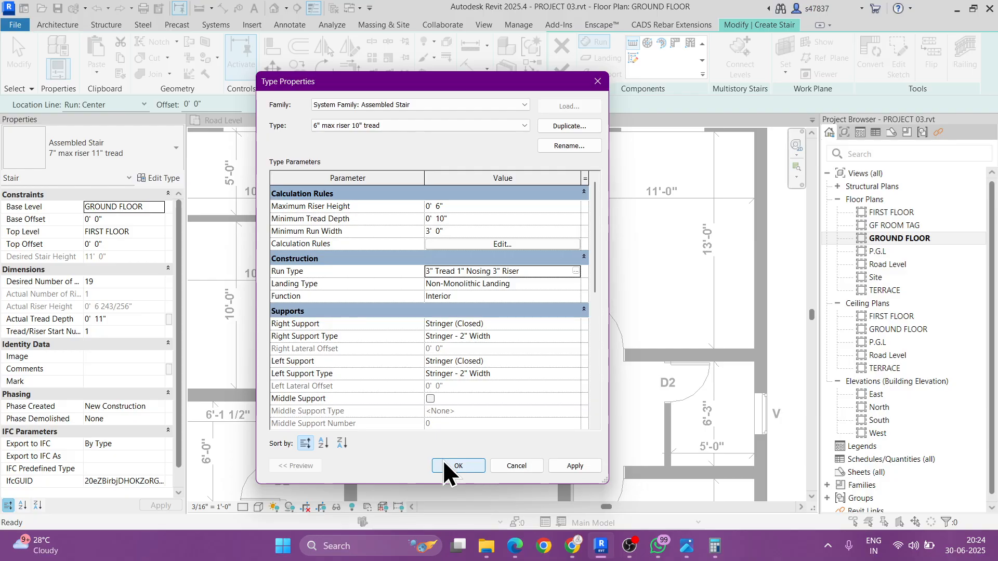
pyautogui.click(443, 461)
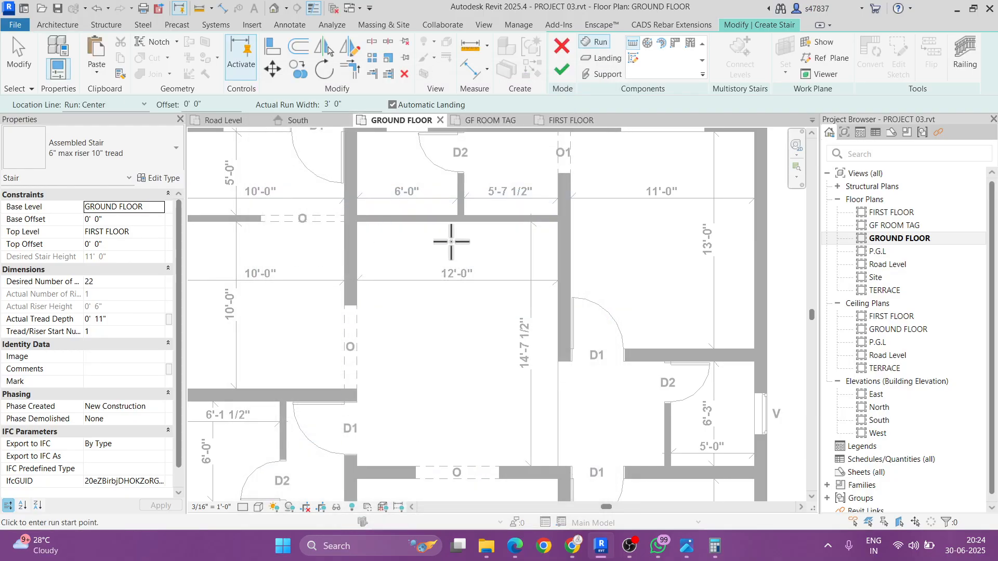
# Step: Set the stair's actual tread depth to 10" and its location line to Run: Left
pyautogui.click(127, 317)
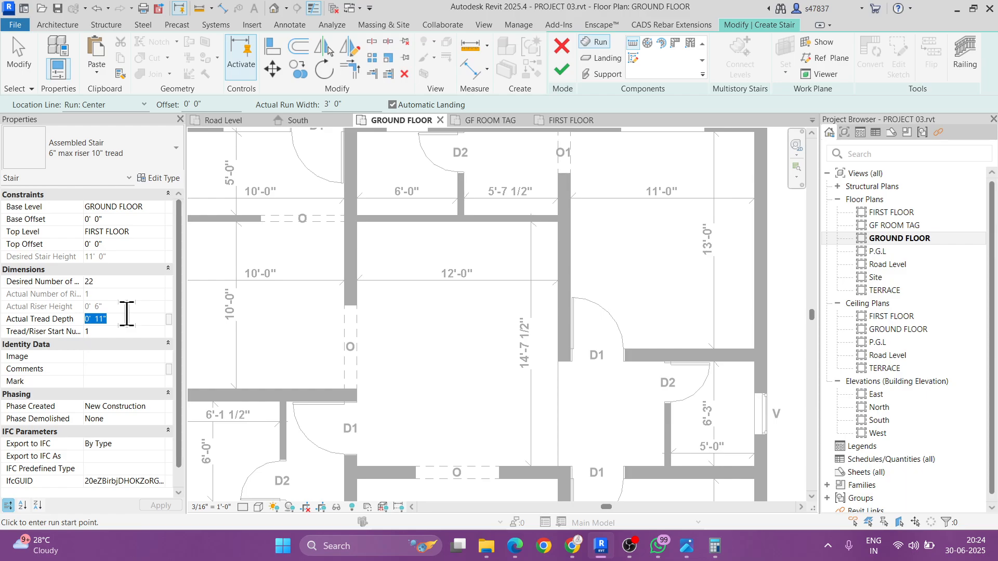
pyautogui.write('10"')
pyautogui.scroll(2, 448, 242)
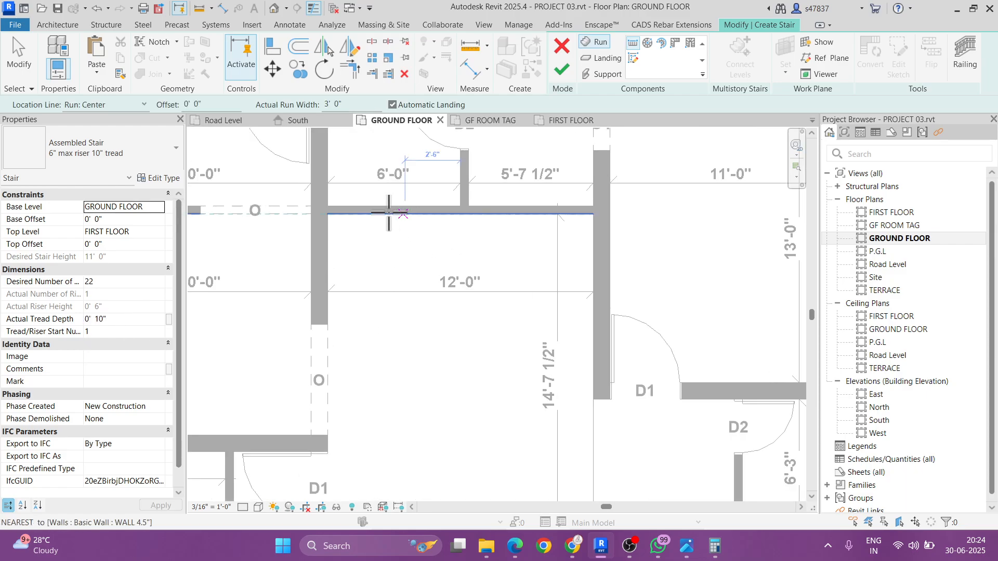
pyautogui.click(127, 105)
pyautogui.click(116, 126)
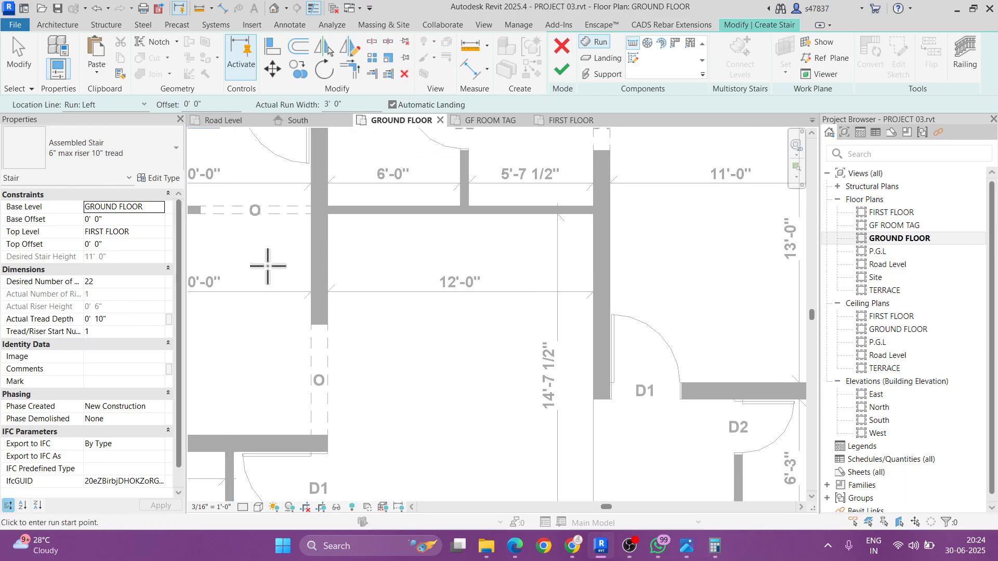
pyautogui.scroll(1, 329, 312)
pyautogui.click(330, 331)
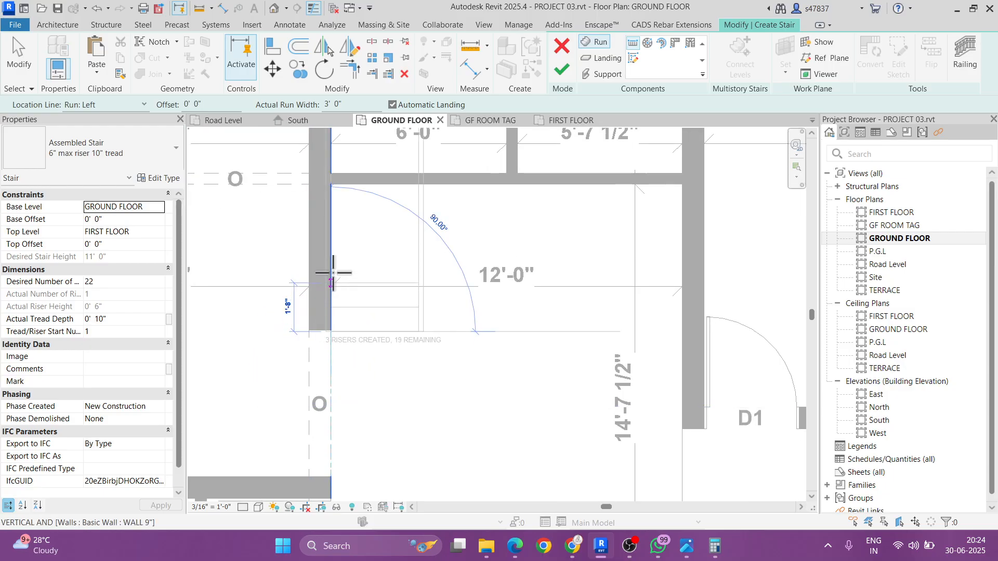
# Step: Set both the right support and left support of the 6" max riser 10" tread stair type to None
pyautogui.click(158, 178)
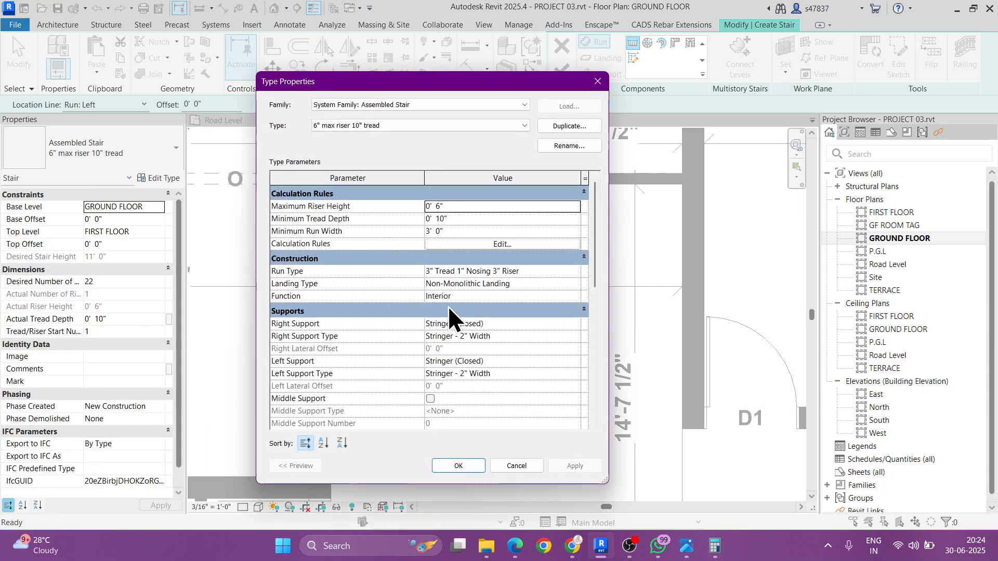
pyautogui.click(572, 323)
pyautogui.click(452, 336)
pyautogui.click(566, 361)
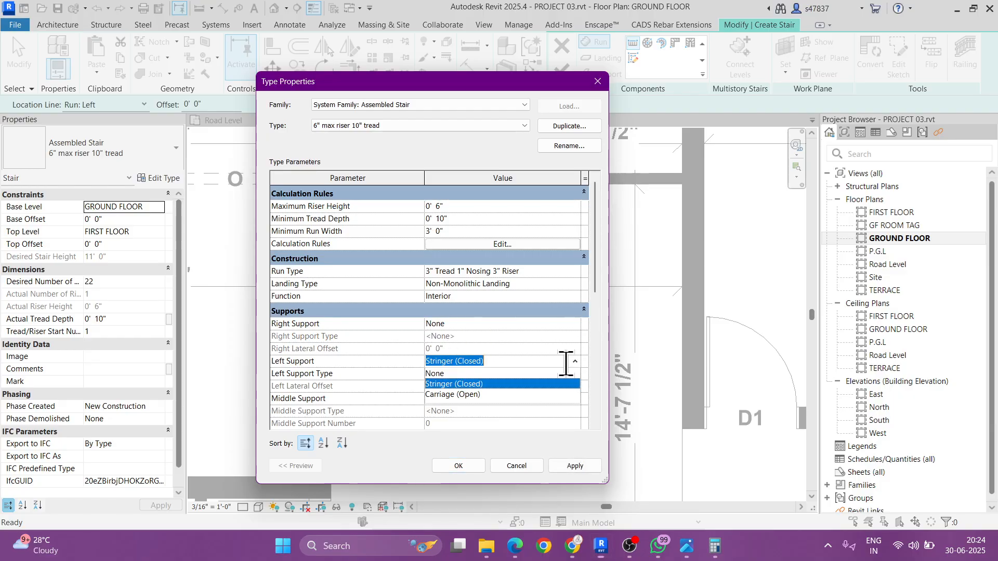
pyautogui.click(452, 374)
pyautogui.click(458, 466)
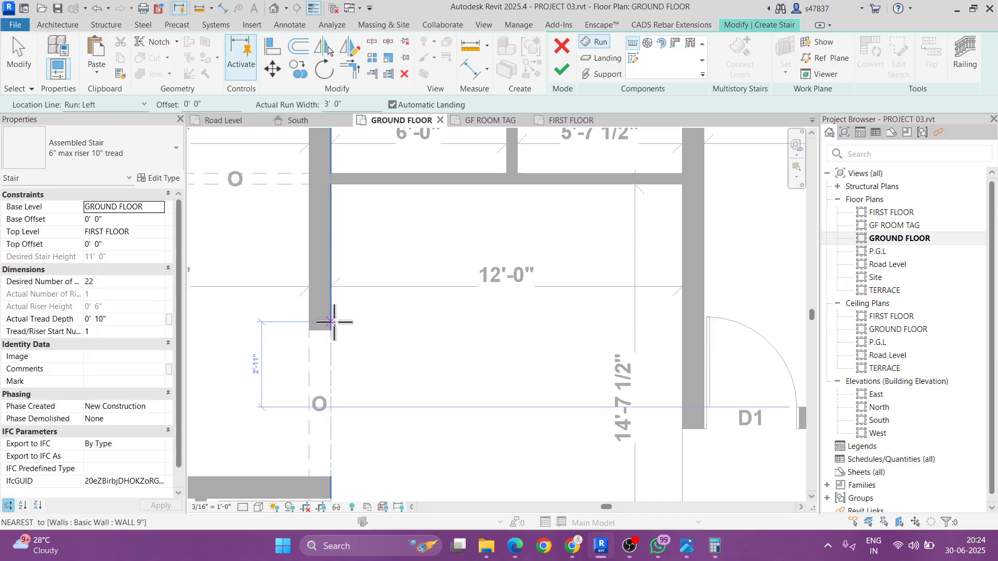
# Step: Draw a 3'-0" wide, 1'-8" long first run with three risers upward along the hall's left wall, starting at the wall's end beside the opening
pyautogui.scroll(3, 332, 322)
pyautogui.scroll(-2, 343, 344)
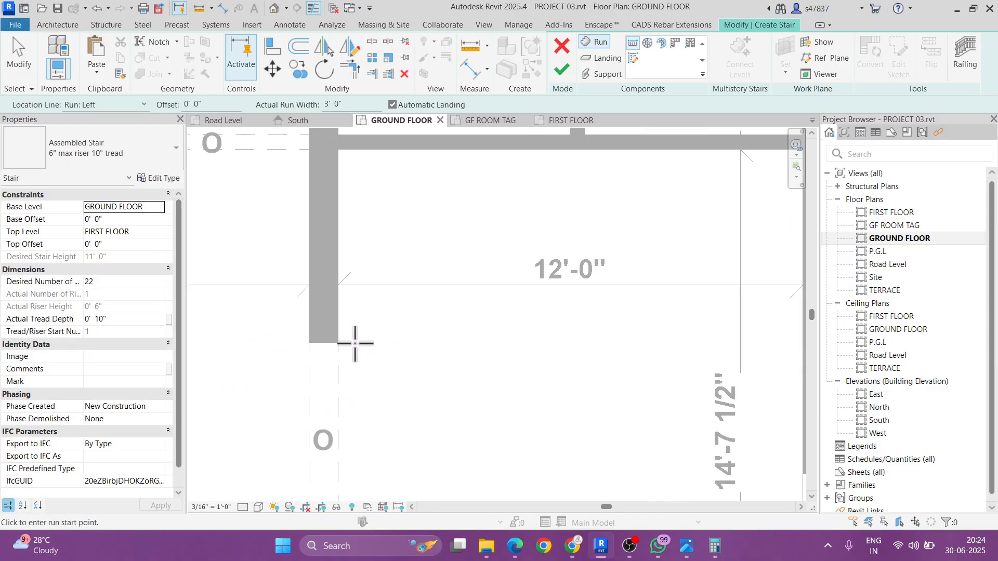
pyautogui.click(338, 343)
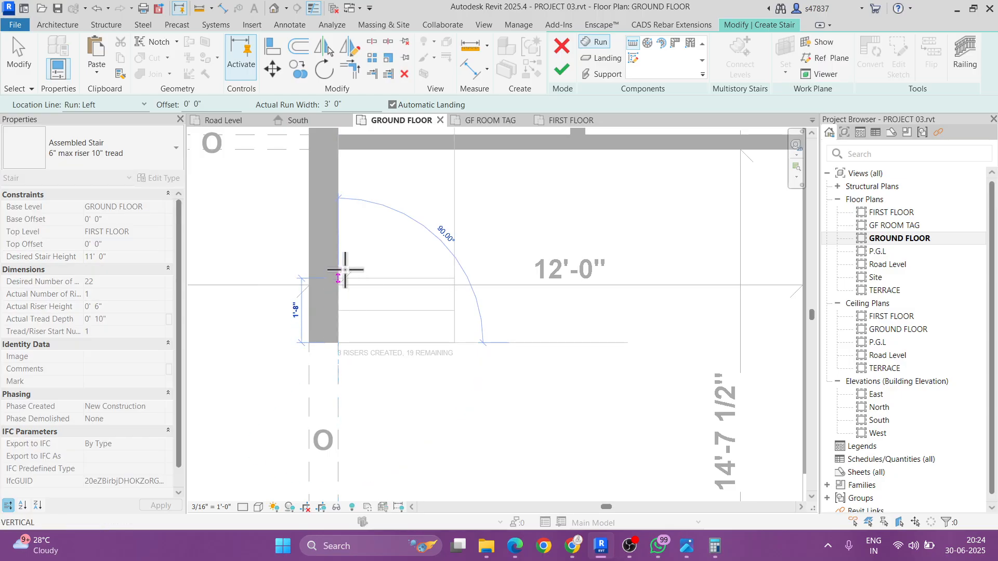
pyautogui.click(345, 278)
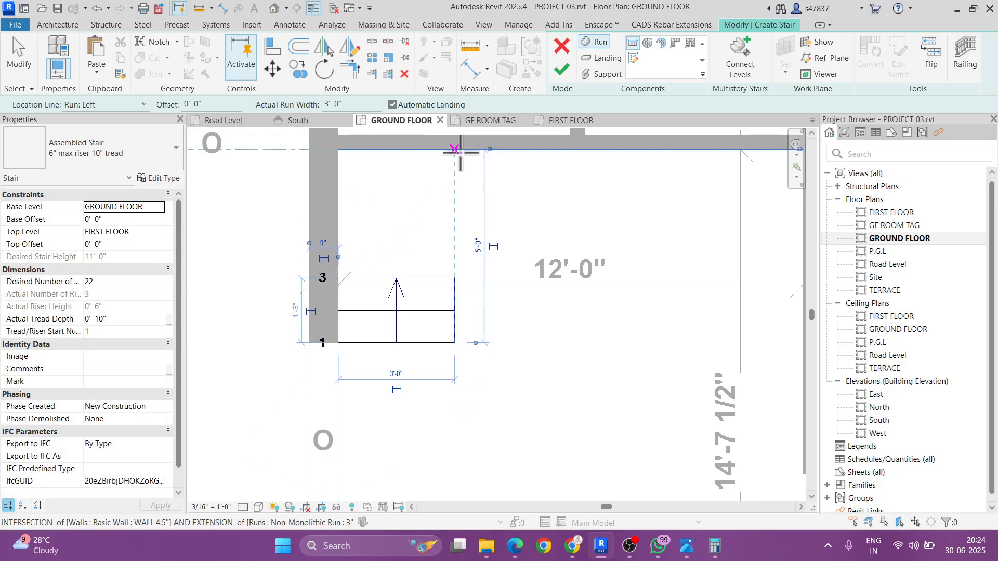
# Step: Draw a second run of eight risers, 5'-10" long, along the hall's upper wall and a 1'-8" third run of three risers down the right wall
pyautogui.scroll(-1, 582, 179)
pyautogui.moveTo(591, 183); pyautogui.dragTo(456, 218, button='middle')
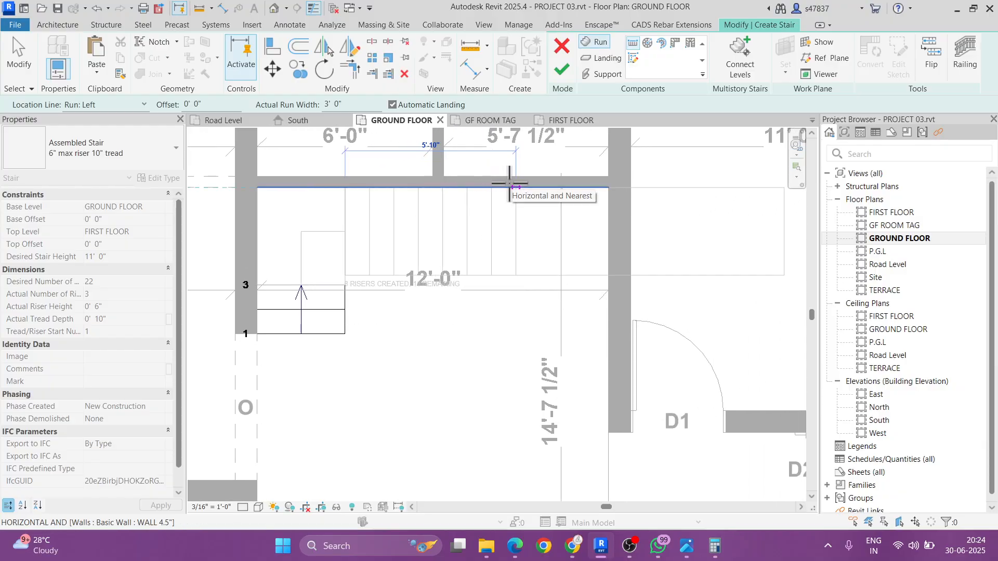
pyautogui.click(509, 183)
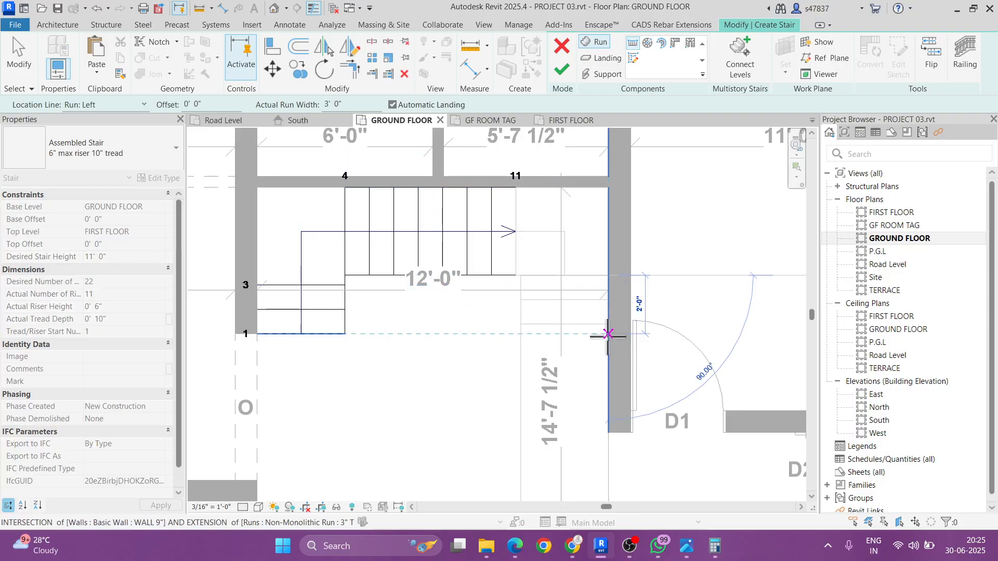
pyautogui.click(608, 334)
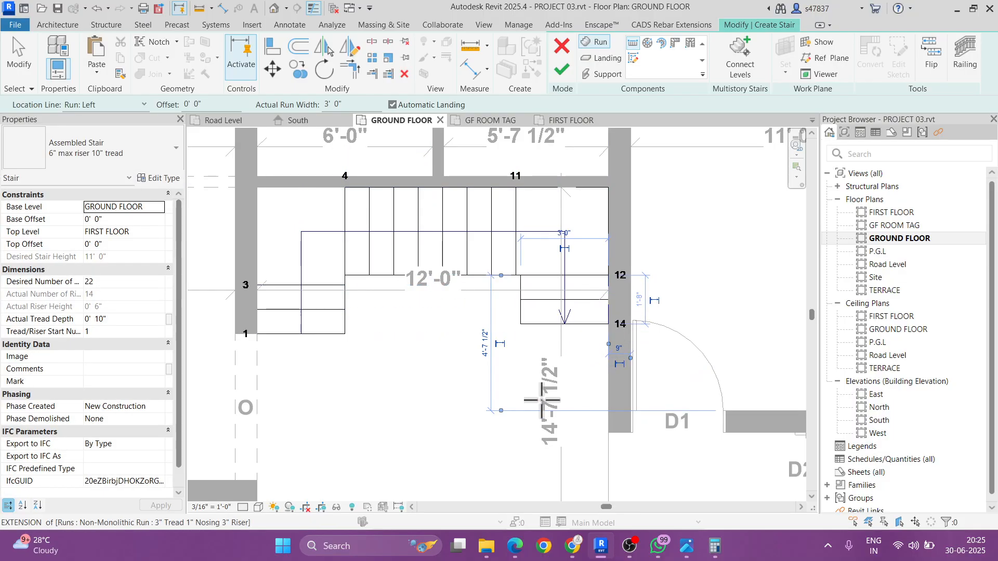
# Step: Draw the fourth run of eight risers leftward, 5'-10" long, ending in line with the first run's inner edge, and leave the Run tool
pyautogui.click(516, 432)
pyautogui.click(343, 432)
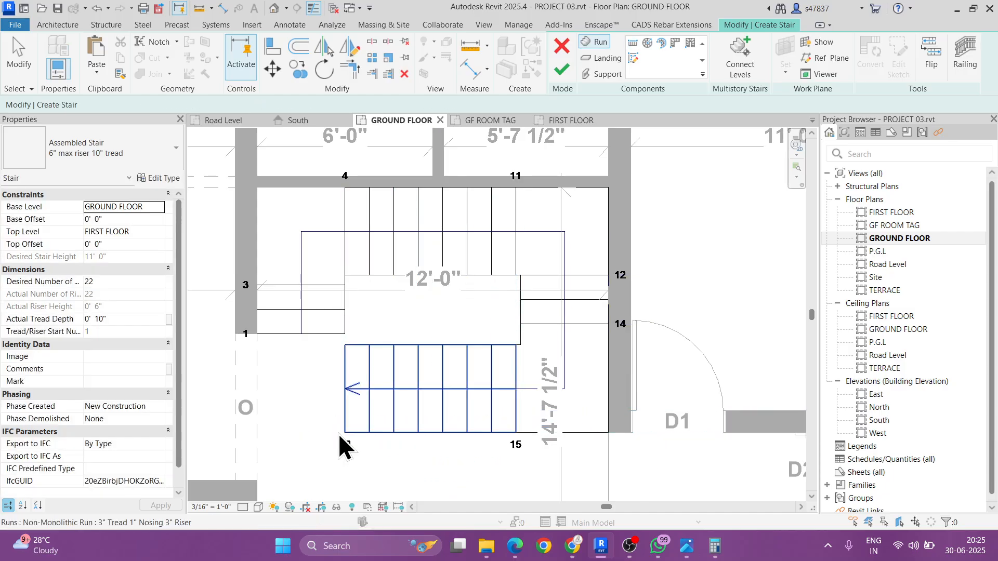
pyautogui.press('Escape')
pyautogui.moveTo(471, 390); pyautogui.dragTo(499, 348, button='middle')
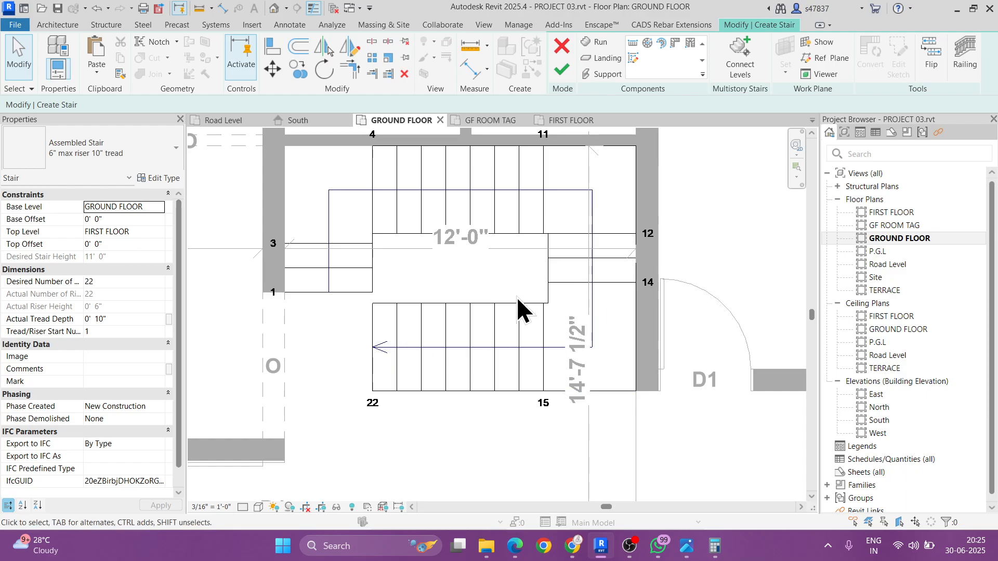
# Step: Move the first run upward so its upper inner corner meets the lower left corner of the second run
pyautogui.scroll(3, 418, 261)
pyautogui.click(344, 255)
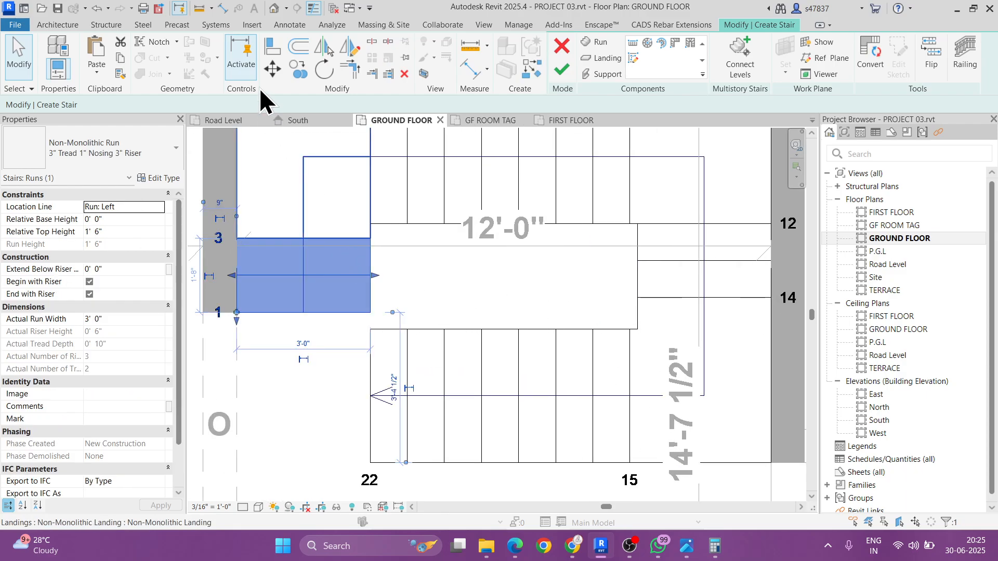
pyautogui.click(272, 69)
pyautogui.click(370, 238)
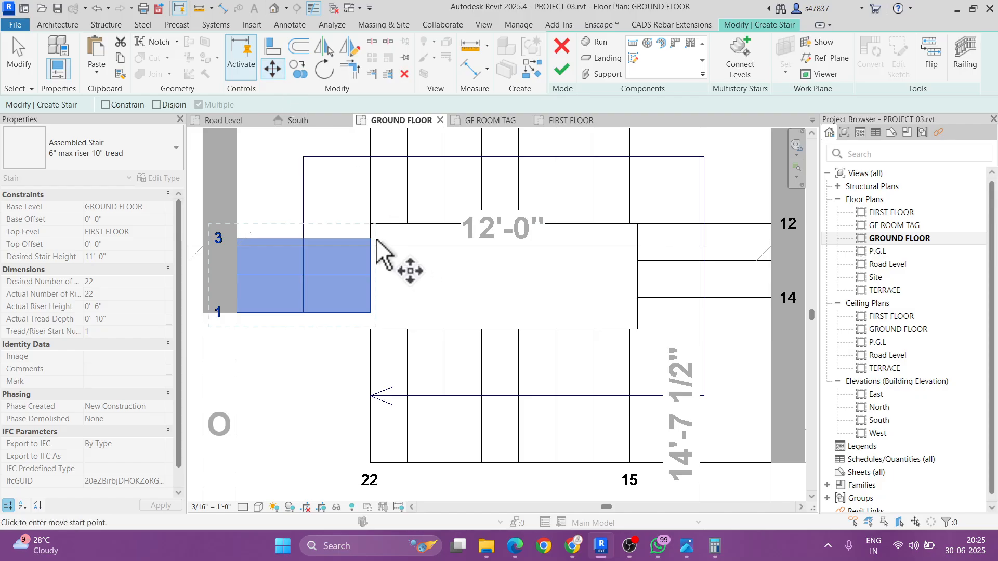
pyautogui.click(371, 224)
pyautogui.scroll(-3, 428, 279)
pyautogui.press('Escape')
# Step: Move the fourth run to the right so its first riser lines up with the third run's inner edge
pyautogui.click(534, 341)
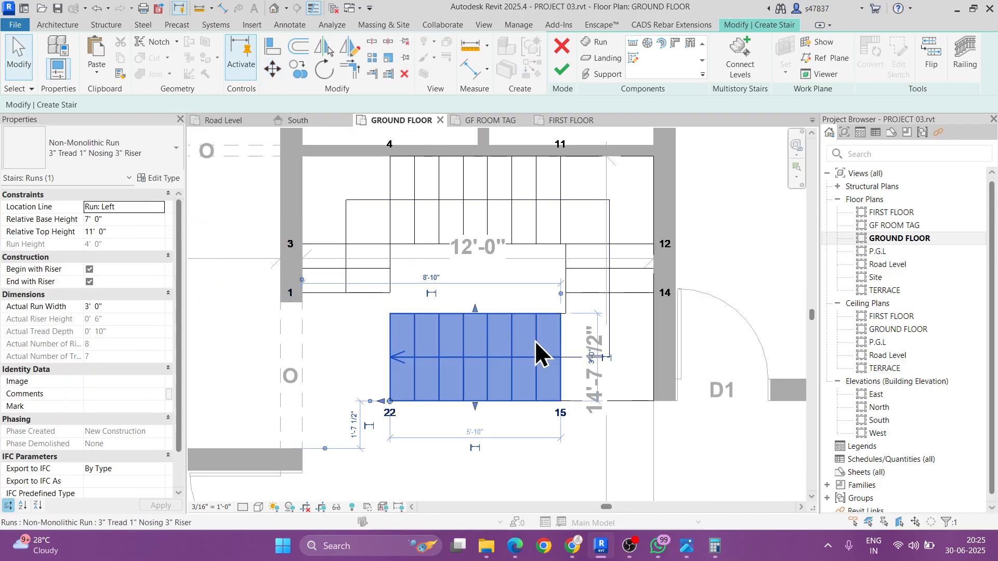
pyautogui.scroll(4, 570, 325)
pyautogui.press('m')
pyautogui.press('v')
pyautogui.scroll(5, 551, 311)
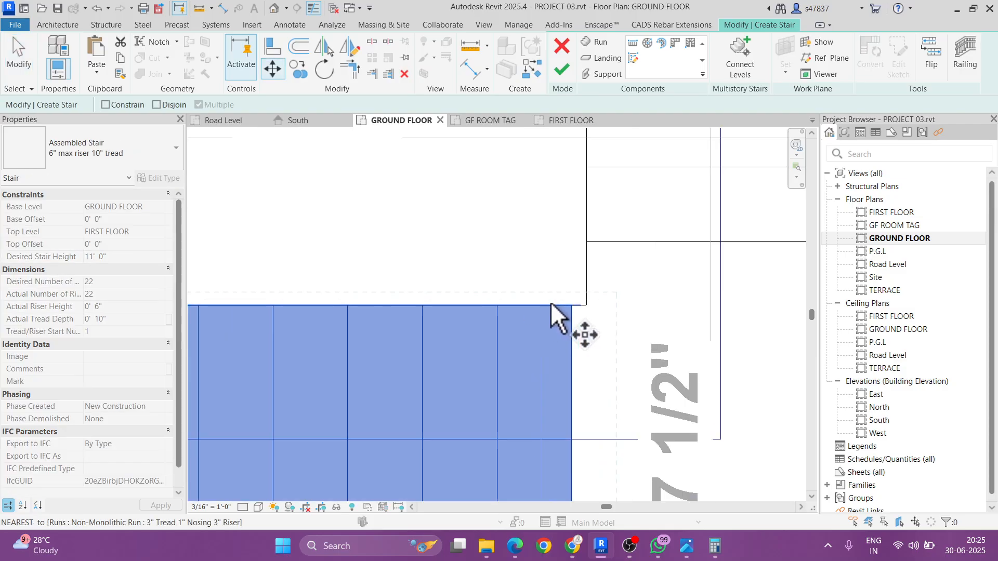
pyautogui.click(615, 306)
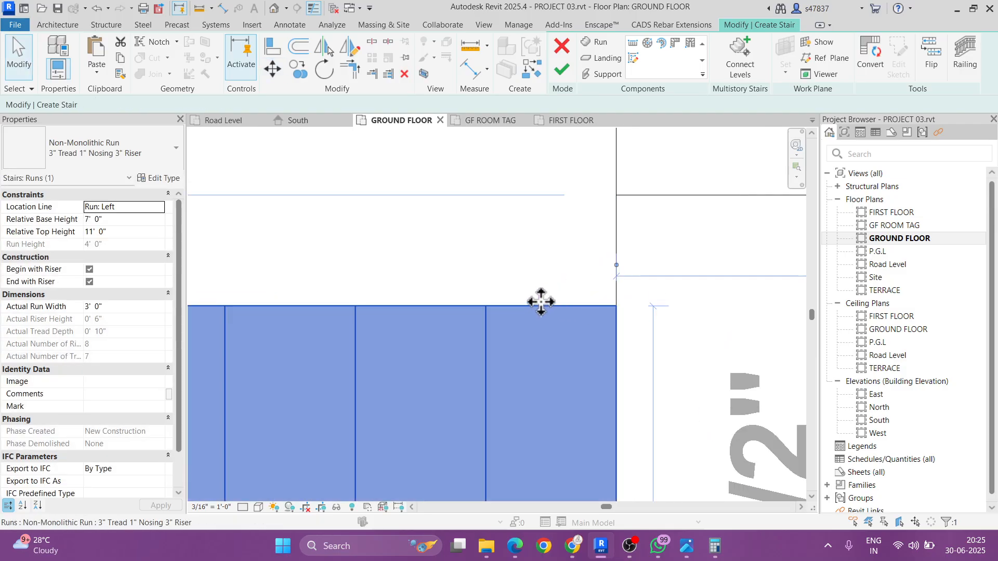
# Step: Move the fourth run upward from its upper right corner to the lower inner corner of the third run at riser 14
pyautogui.scroll(-3, 541, 300)
pyautogui.click(272, 68)
pyautogui.click(573, 304)
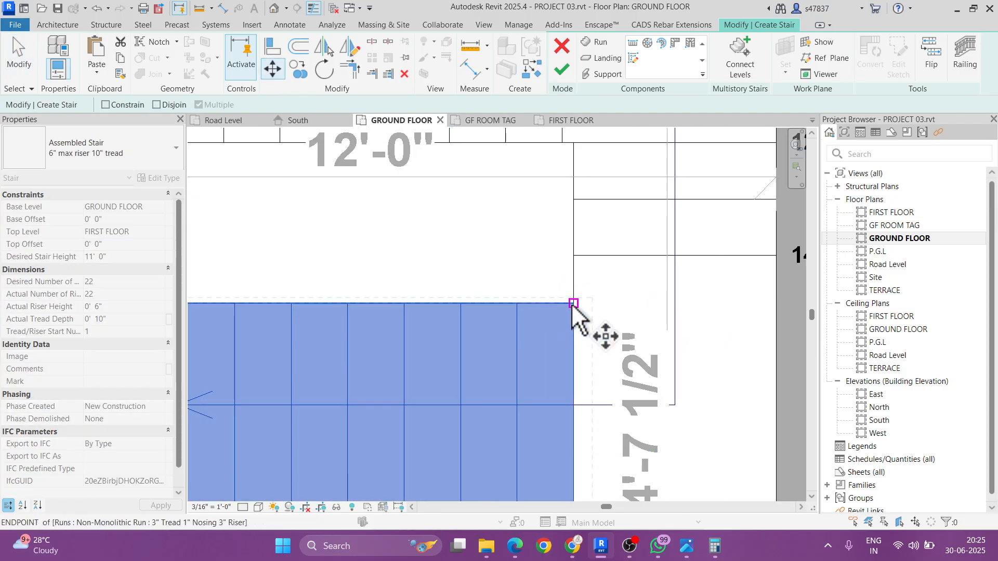
pyautogui.click(579, 263)
pyautogui.scroll(-3, 579, 263)
pyautogui.scroll(2, 544, 299)
pyautogui.hotkey('ctrl', '2')
pyautogui.moveTo(410, 278)
pyautogui.mouseDown()
pyautogui.moveTo(563, 212)
pyautogui.moveTo(530, 312)
pyautogui.moveTo(427, 313)
pyautogui.mouseUp()
pyautogui.press('Escape')
# Step: Nudge the second run slightly to the right toward the third run, and finish the stair
pyautogui.scroll(2, 556, 247)
pyautogui.click(516, 239)
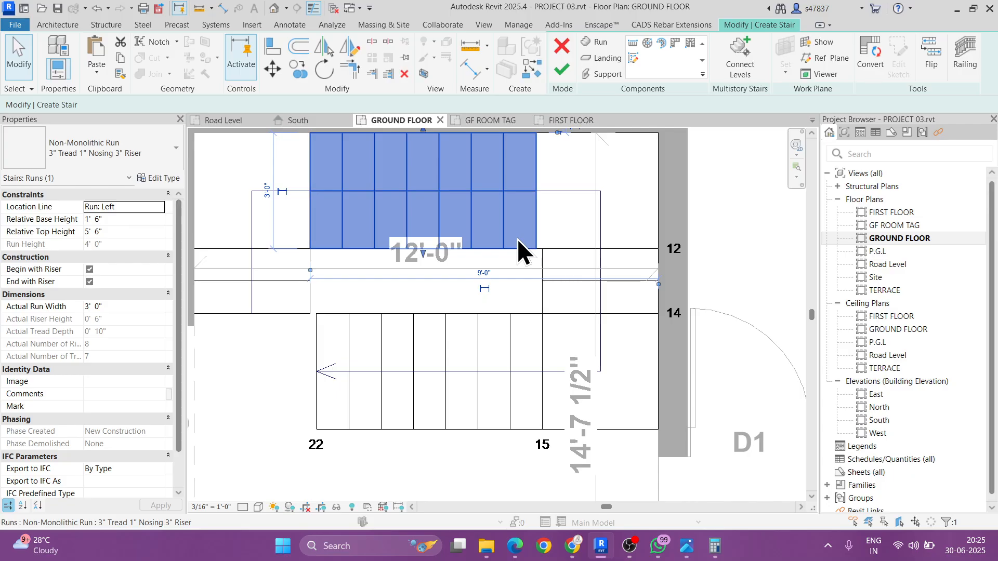
pyautogui.press('Right')
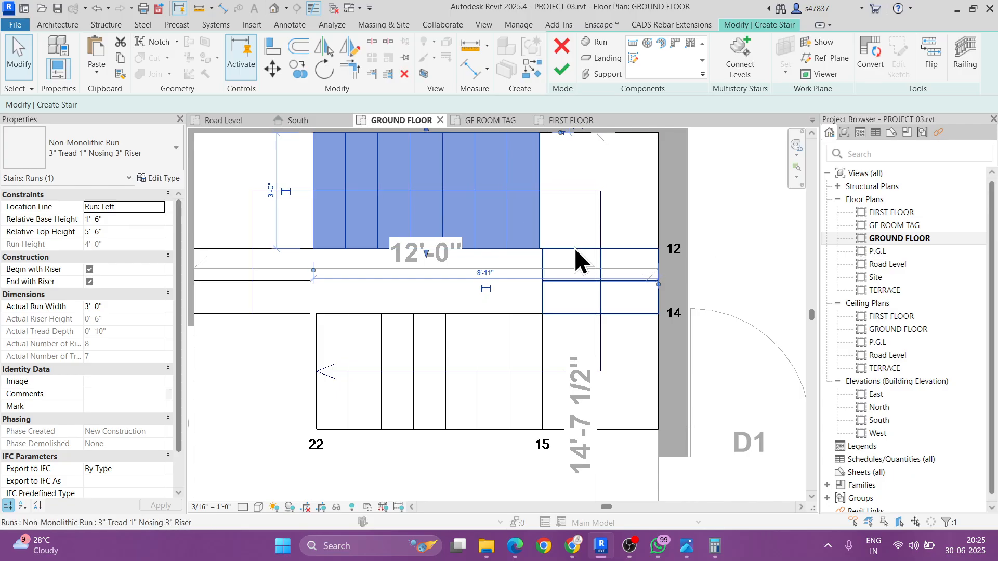
pyautogui.press('Escape')
pyautogui.scroll(-2, 525, 307)
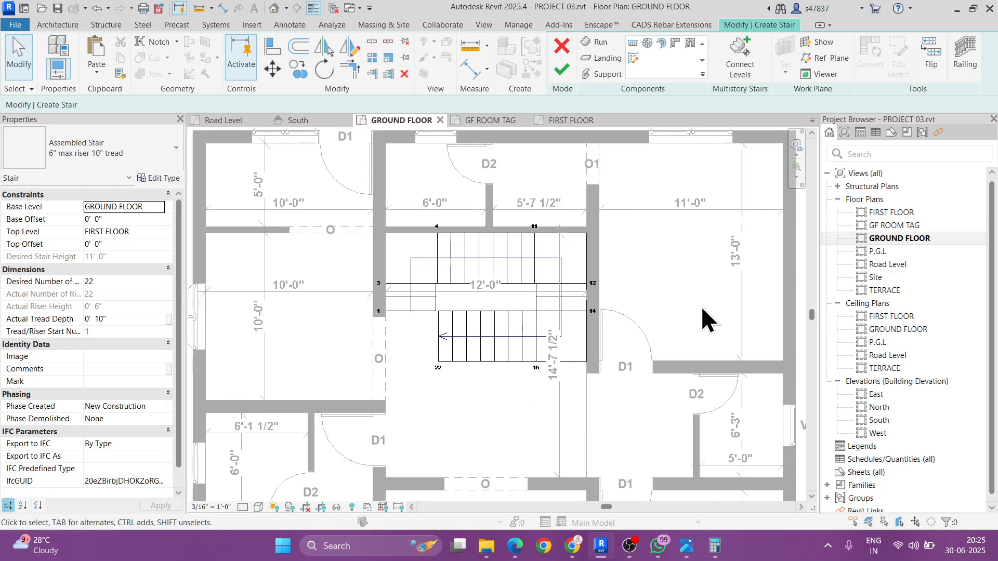
pyautogui.click(562, 71)
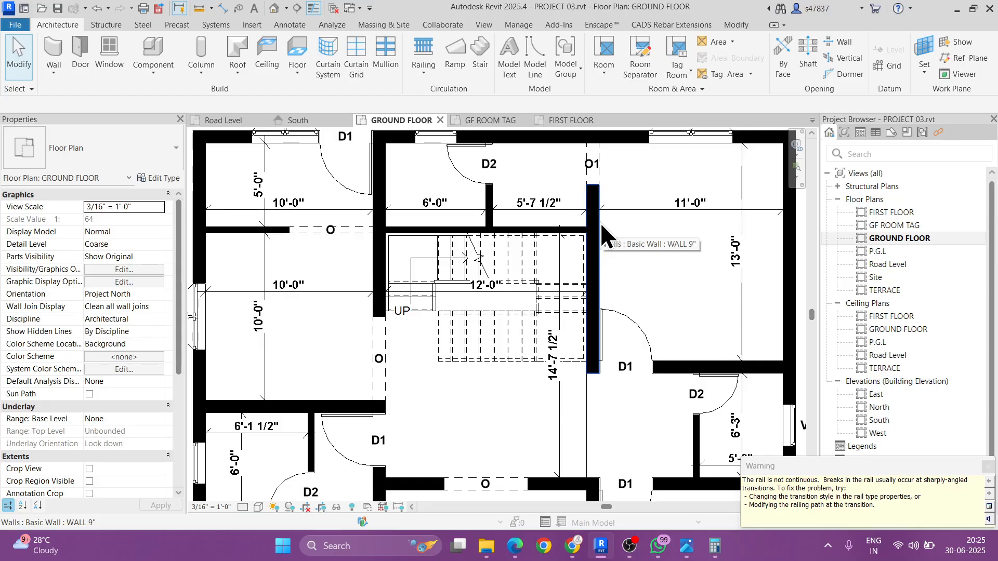
# Step: Switch to Calculator, multiply 11 by 12 and divide the product by 20
pyautogui.click(716, 546)
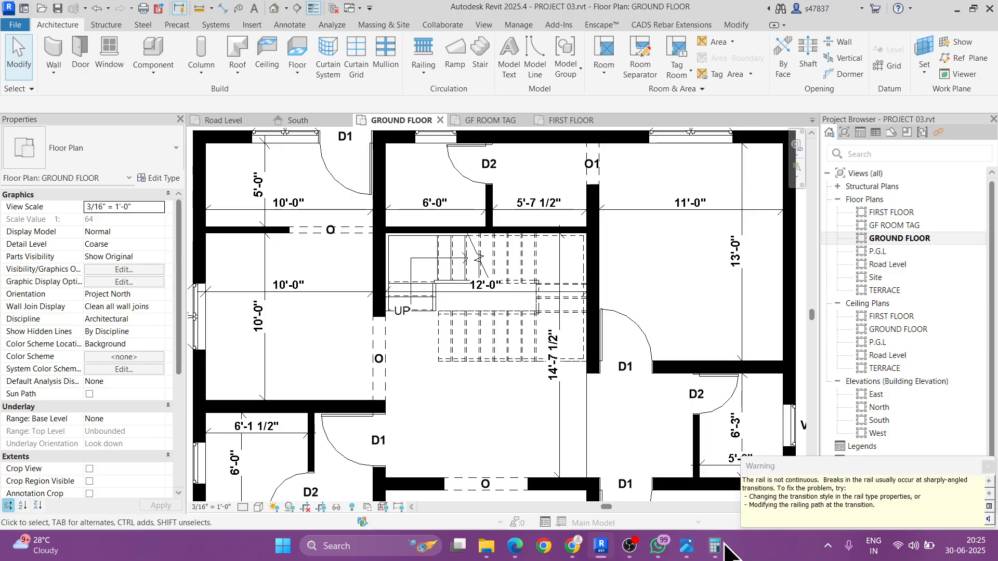
pyautogui.write('20')
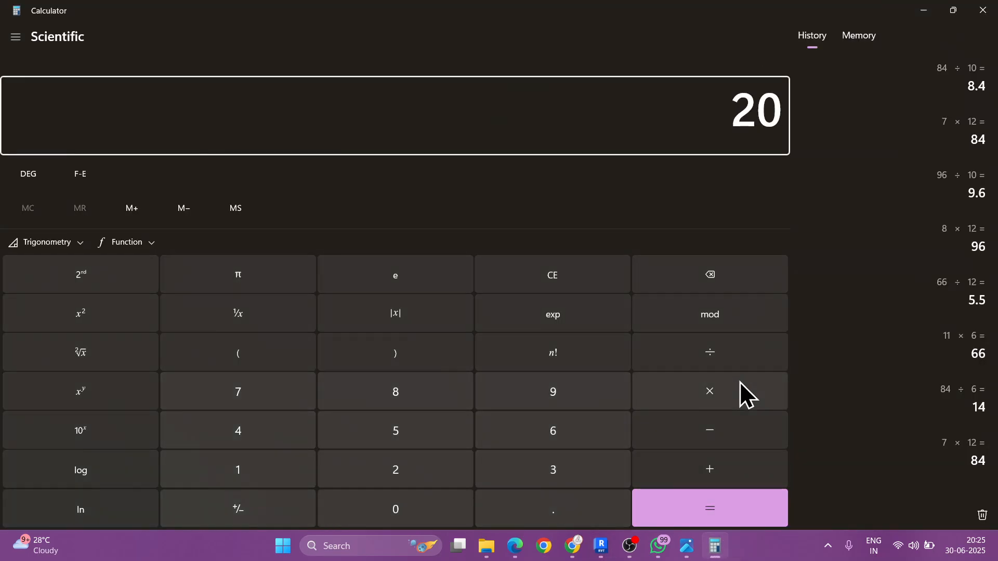
pyautogui.press('Escape')
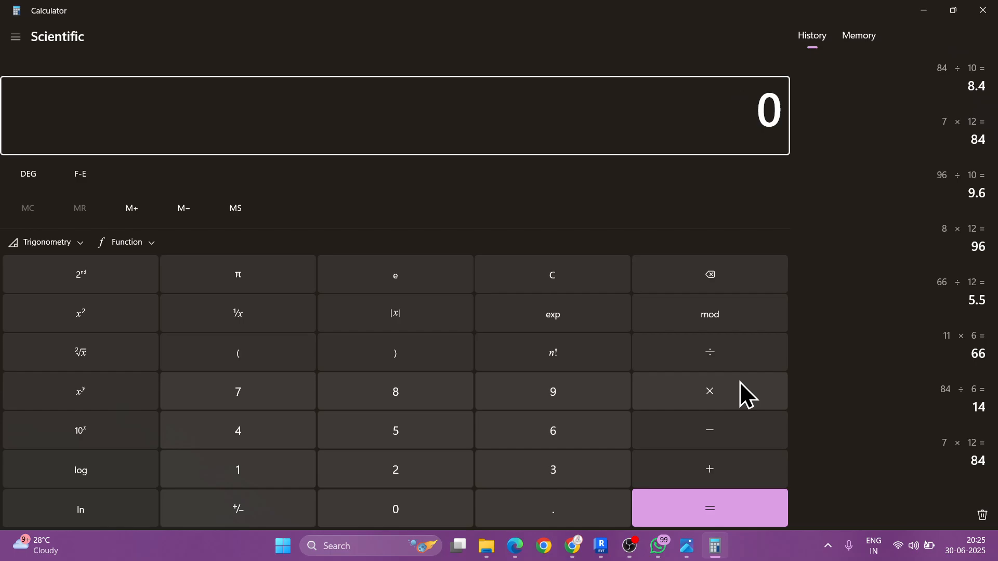
pyautogui.write('12')
pyautogui.press('BackSpace')
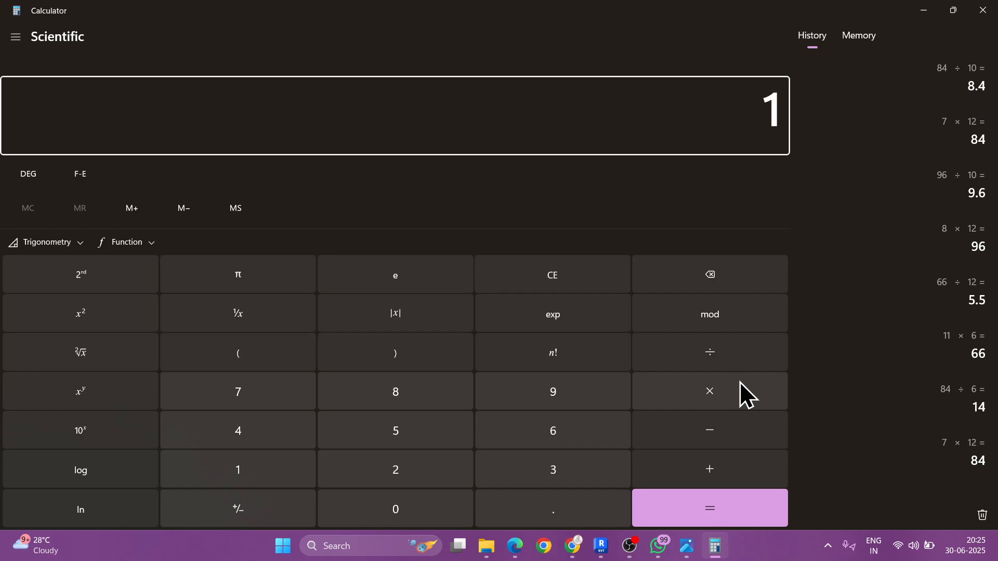
pyautogui.write('1')
pyautogui.write('*12')
pyautogui.press('Return')
pyautogui.write('/')
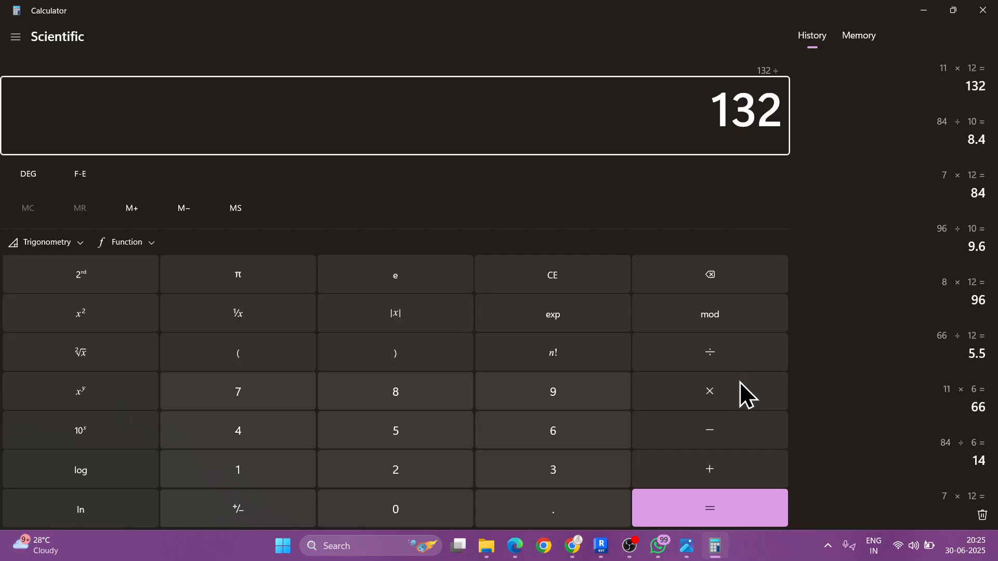
pyautogui.write('20')
pyautogui.press('Return')
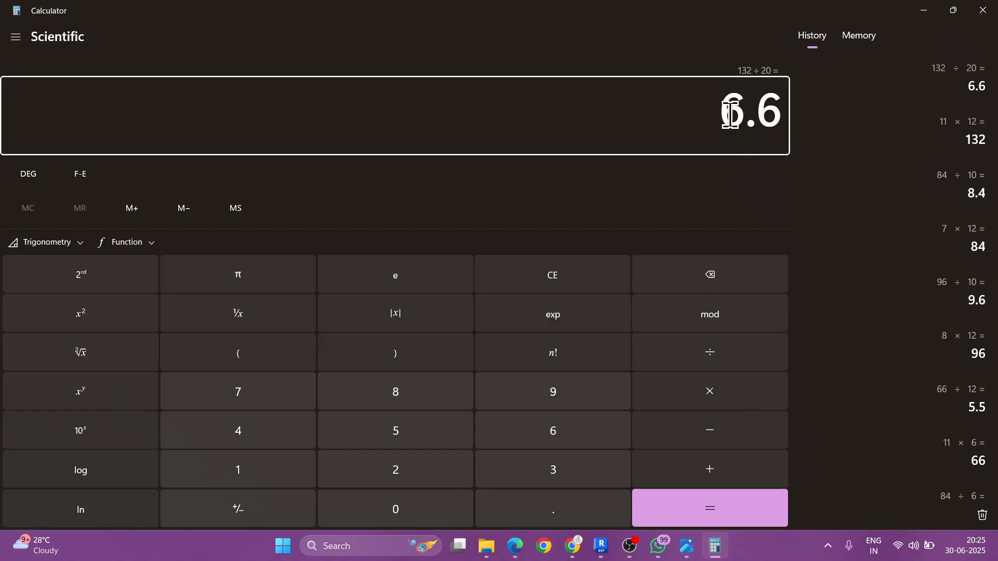
# Step: Divide 132 by 18 and return to Revit
pyautogui.moveTo(728, 111); pyautogui.dragTo(851, 114)
pyautogui.write('132/')
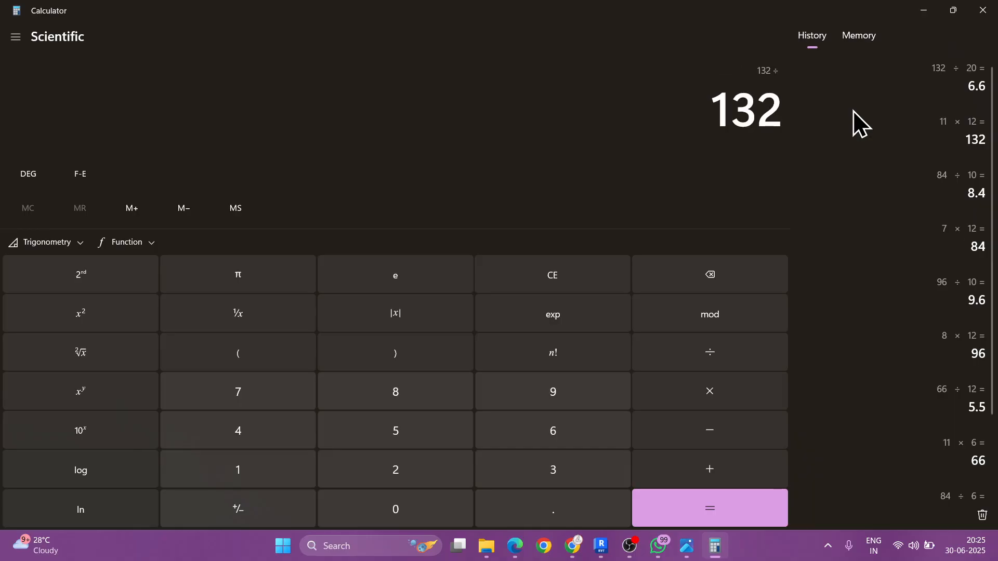
pyautogui.write('18')
pyautogui.press('Return')
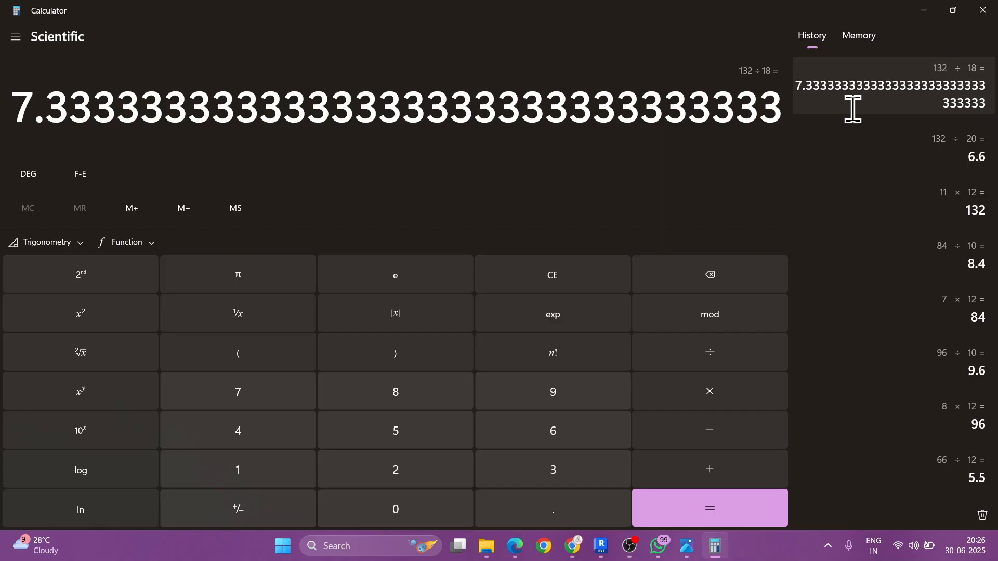
pyautogui.click(923, 10)
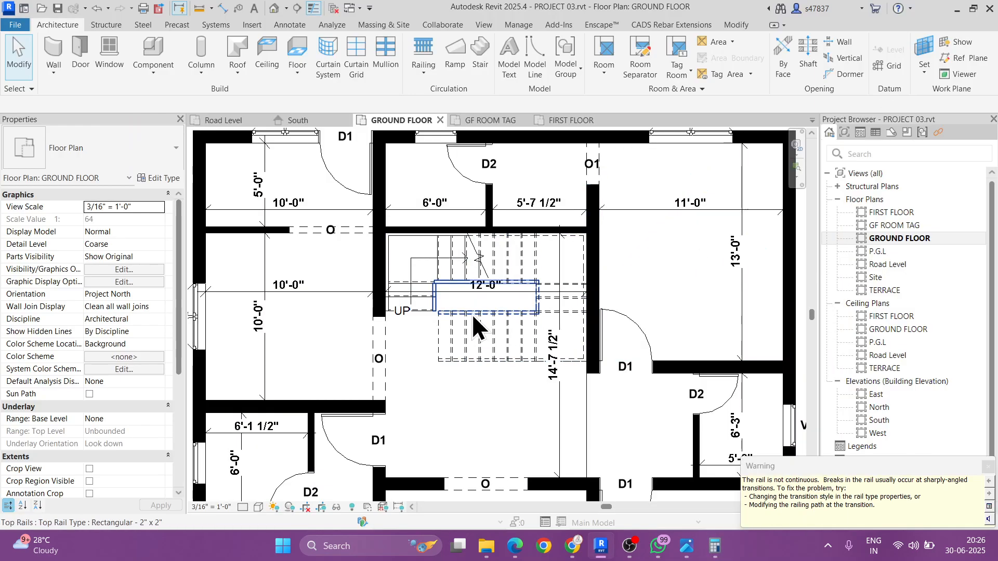
pyautogui.scroll(2, 471, 314)
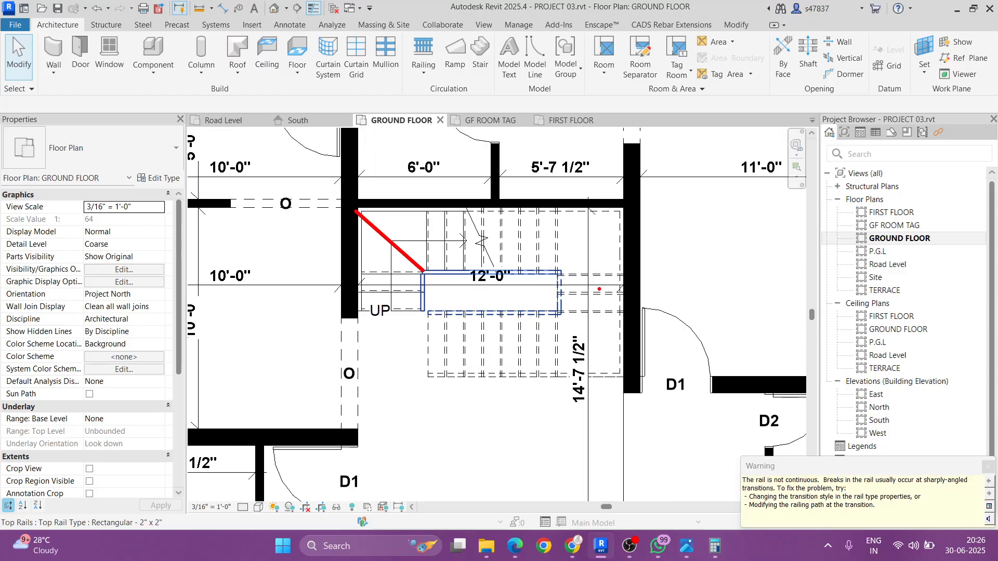
pyautogui.click(617, 209)
pyautogui.click(561, 313)
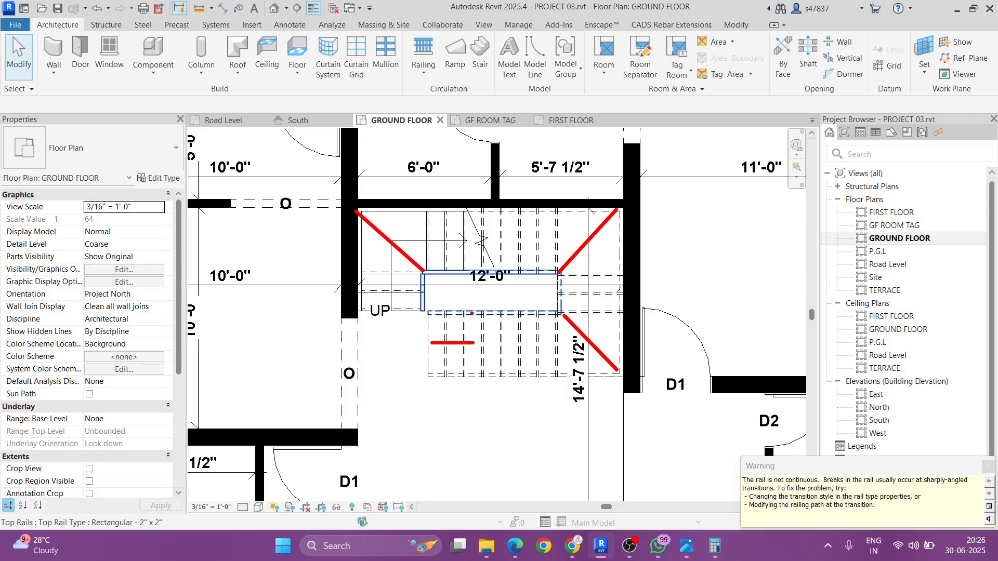
pyautogui.keyDown('shift'); pyautogui.moveTo(465, 313); pyautogui.dragTo(465, 363); pyautogui.keyUp('shift')
pyautogui.press('Escape')
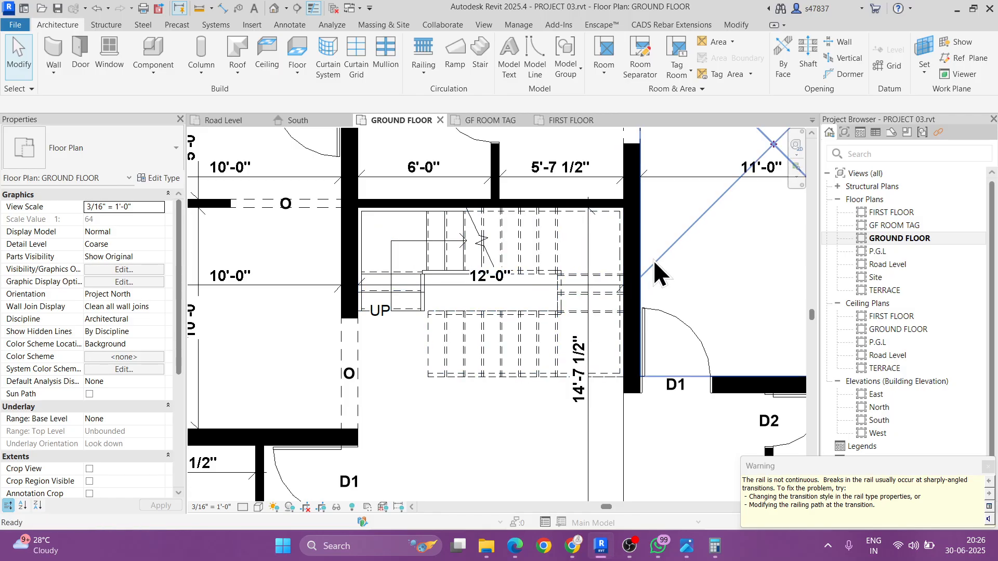
# Step: Open the default 3D view and set its visual style to Textures
pyautogui.click(276, 9)
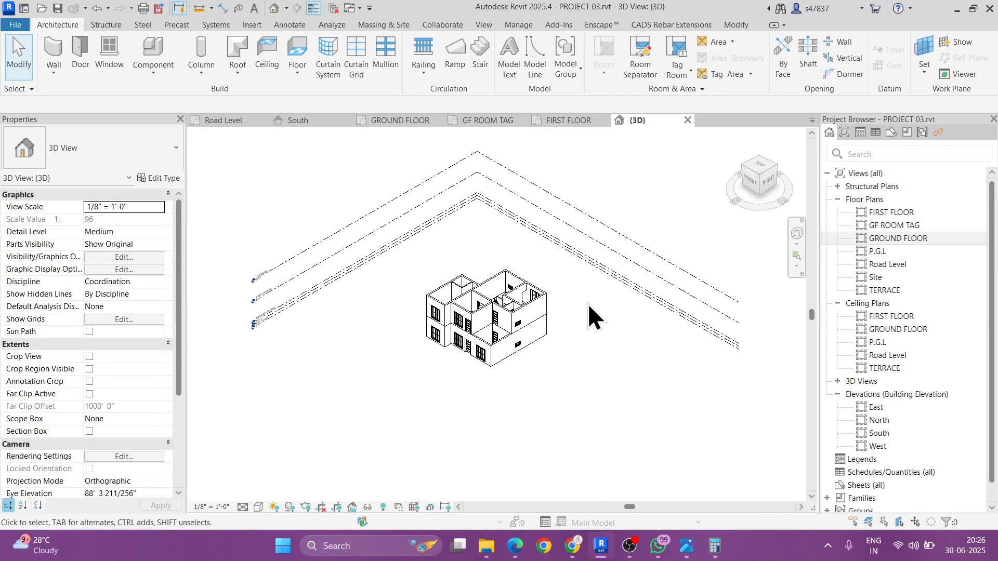
pyautogui.keyDown('shift'); pyautogui.moveTo(588, 304); pyautogui.dragTo(572, 359, button='middle'); pyautogui.keyUp('shift')
pyautogui.click(258, 506)
pyautogui.click(281, 481)
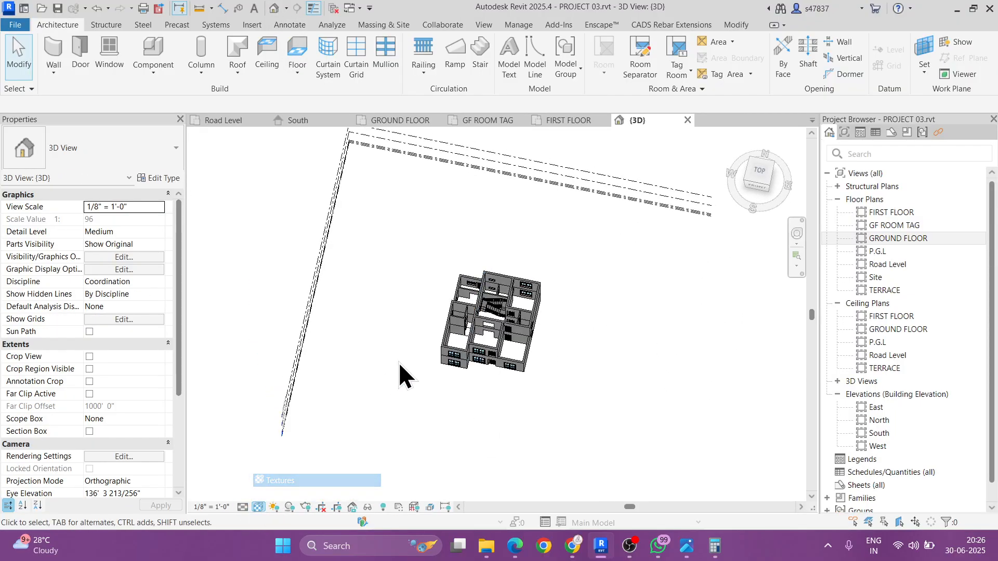
# Step: Examine the staircase and its railings between the hall walls in 3D
pyautogui.scroll(10, 499, 315)
pyautogui.keyDown('shift'); pyautogui.moveTo(483, 316); pyautogui.dragTo(695, 267, button='middle'); pyautogui.keyUp('shift')
pyautogui.keyDown('shift'); pyautogui.moveTo(551, 277); pyautogui.dragTo(653, 310, button='middle'); pyautogui.keyUp('shift')
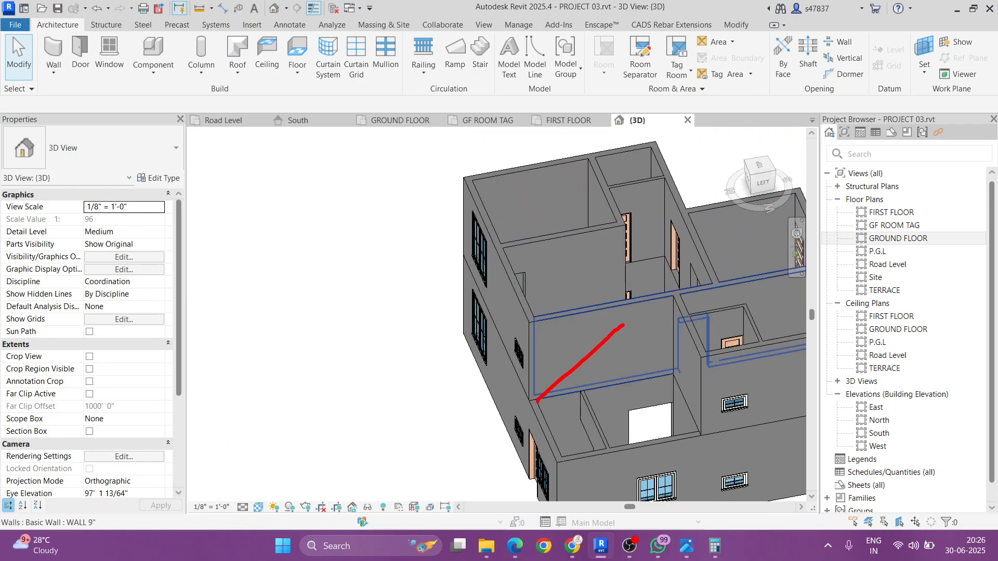
pyautogui.moveTo(615, 373)
pyautogui.keyDown('shift'); pyautogui.mouseDown(button='middle')
pyautogui.moveTo(684, 338)
pyautogui.moveTo(435, 473)
pyautogui.moveTo(360, 392)
pyautogui.moveTo(584, 332)
pyautogui.mouseUp(button='middle'); pyautogui.keyUp('shift')
pyautogui.scroll(5, 665, 305)
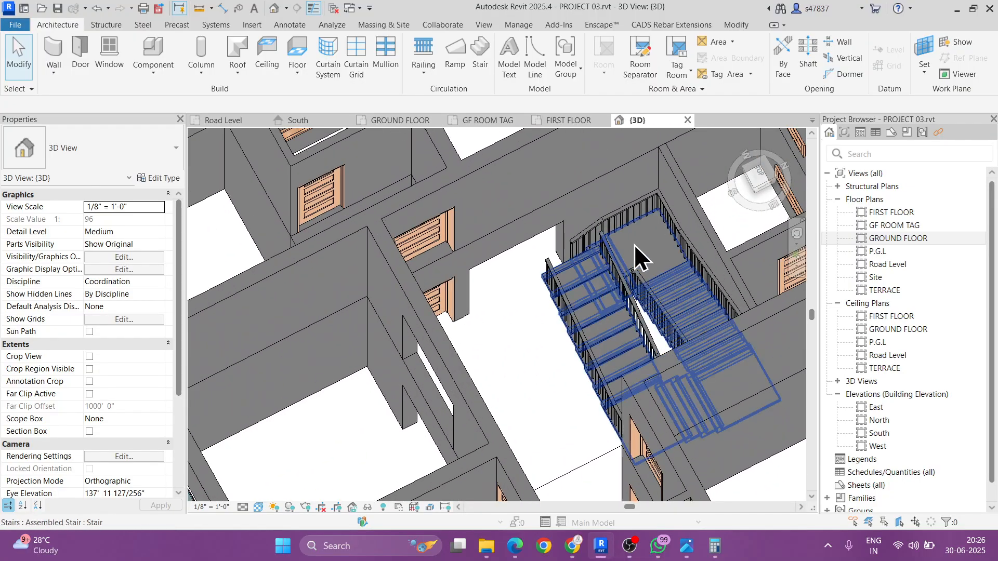
pyautogui.click(629, 219)
pyautogui.keyDown('shift'); pyautogui.moveTo(607, 279); pyautogui.dragTo(686, 254, button='middle'); pyautogui.keyUp('shift')
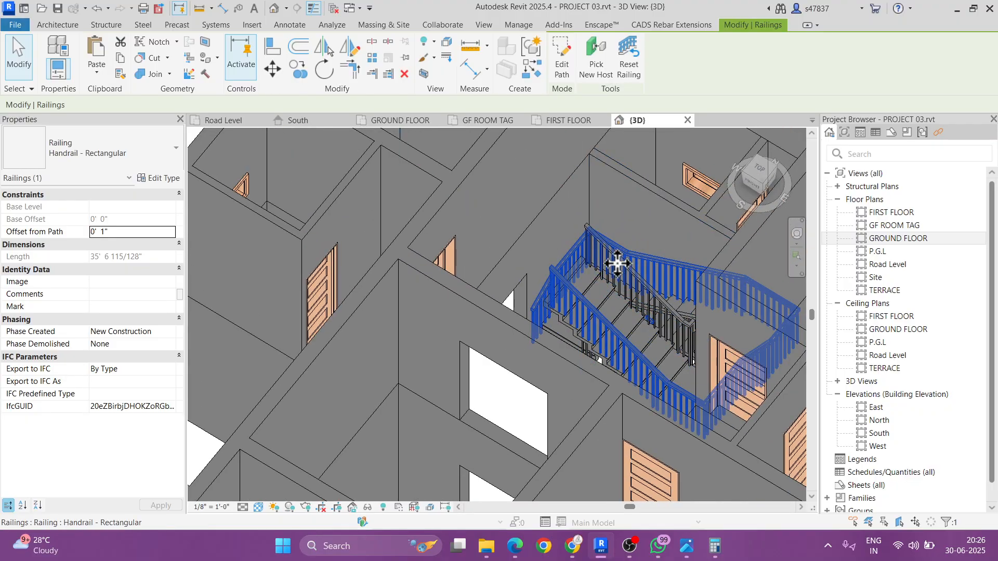
pyautogui.press('Escape')
# Step: Change both stair railings to the Handrail - Pipe type
pyautogui.scroll(3, 578, 254)
pyautogui.keyDown('shift'); pyautogui.moveTo(578, 255); pyautogui.dragTo(603, 256, button='middle'); pyautogui.keyUp('shift')
pyautogui.click(603, 256)
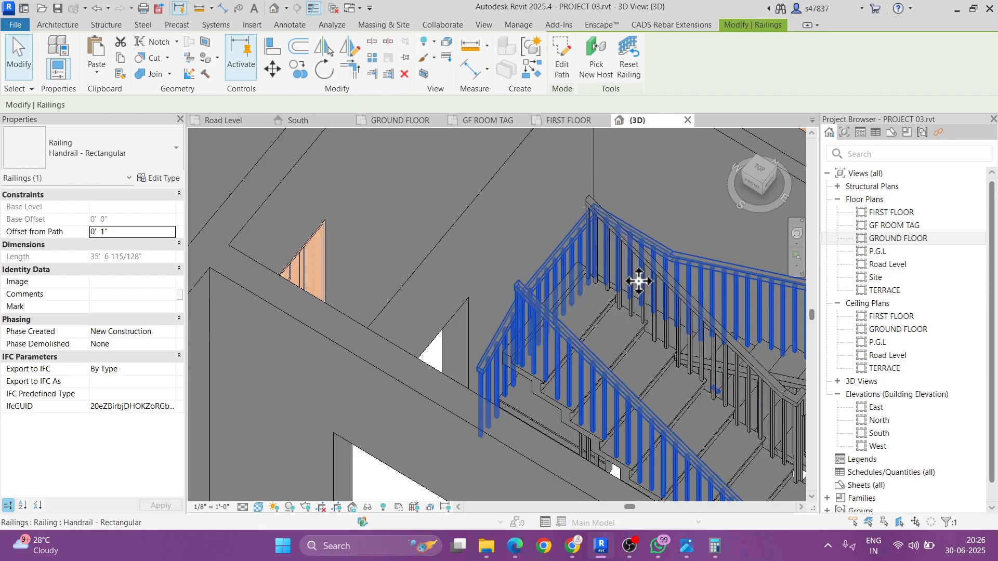
pyautogui.keyDown('ctrl'); pyautogui.click(639, 281); pyautogui.keyUp('ctrl')
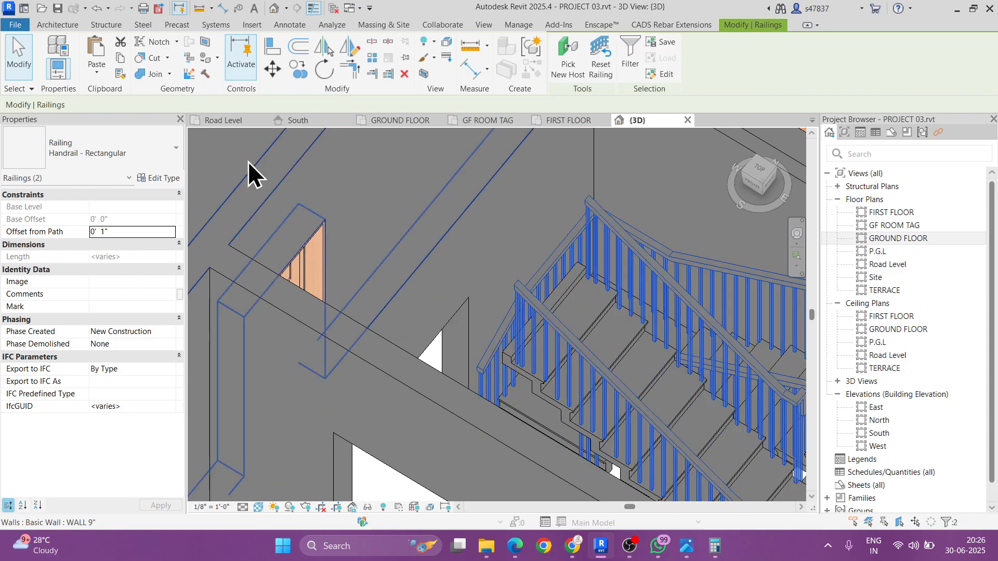
pyautogui.click(99, 153)
pyautogui.click(79, 255)
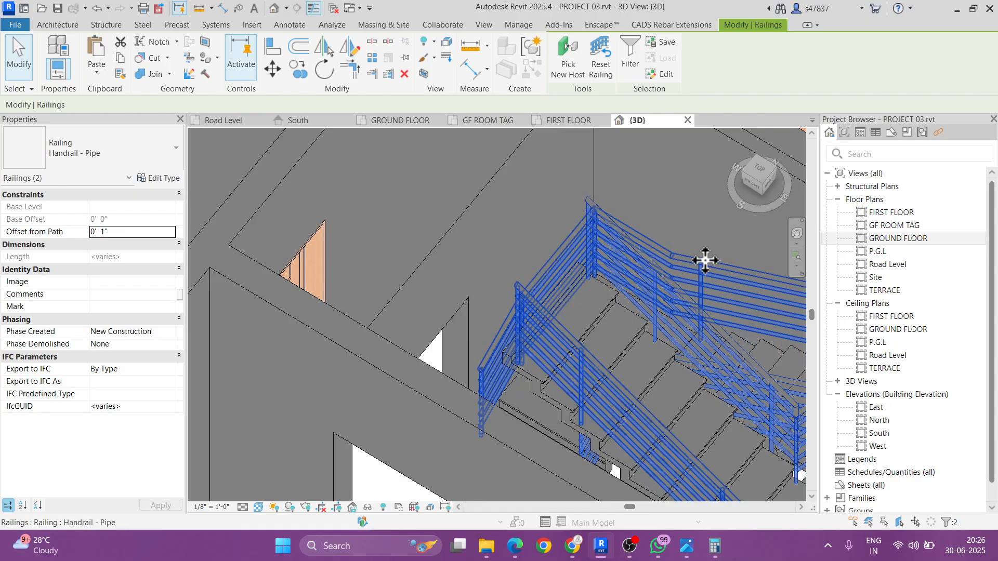
# Step: Set the main pattern baluster spacing of the Handrail - Pipe railing type to 2'
pyautogui.press('Escape')
pyautogui.scroll(-5, 575, 341)
pyautogui.keyDown('shift'); pyautogui.moveTo(575, 341); pyautogui.dragTo(604, 364, button='middle'); pyautogui.keyUp('shift')
pyautogui.scroll(5, 605, 363)
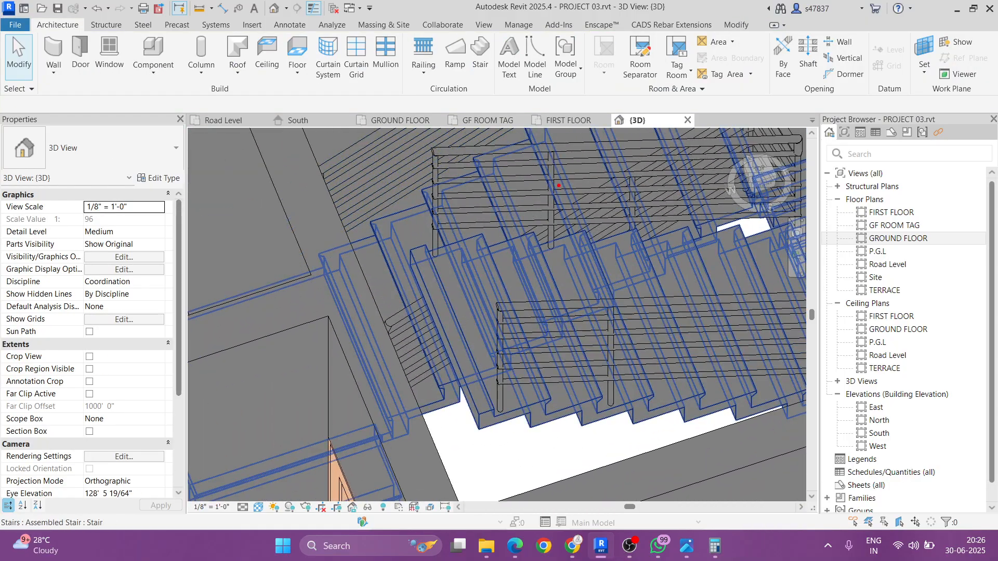
pyautogui.press('Escape')
pyautogui.scroll(-2, 612, 291)
pyautogui.moveTo(612, 291)
pyautogui.keyDown('shift'); pyautogui.mouseDown(button='middle')
pyautogui.moveTo(650, 394)
pyautogui.moveTo(706, 368)
pyautogui.moveTo(724, 405)
pyautogui.moveTo(590, 357)
pyautogui.moveTo(499, 280)
pyautogui.mouseUp(button='middle'); pyautogui.keyUp('shift')
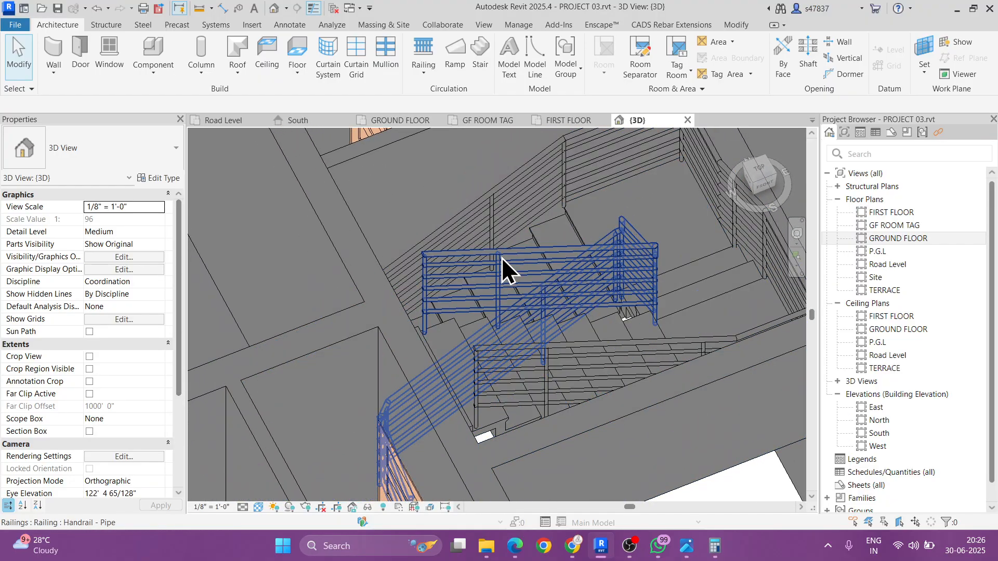
pyautogui.click(501, 263)
pyautogui.click(165, 178)
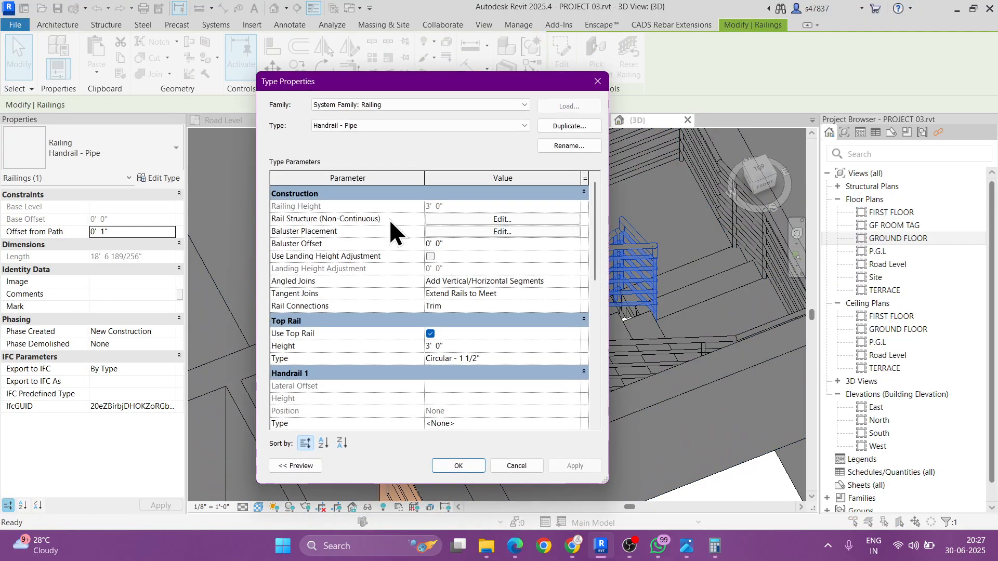
pyautogui.click(513, 232)
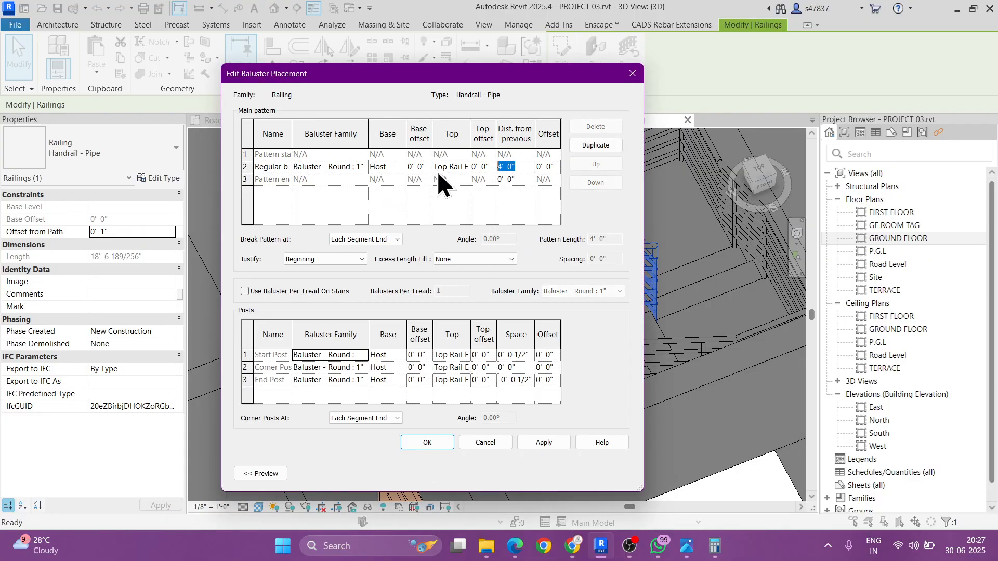
pyautogui.write('2')
pyautogui.press('Tab')
pyautogui.click(426, 442)
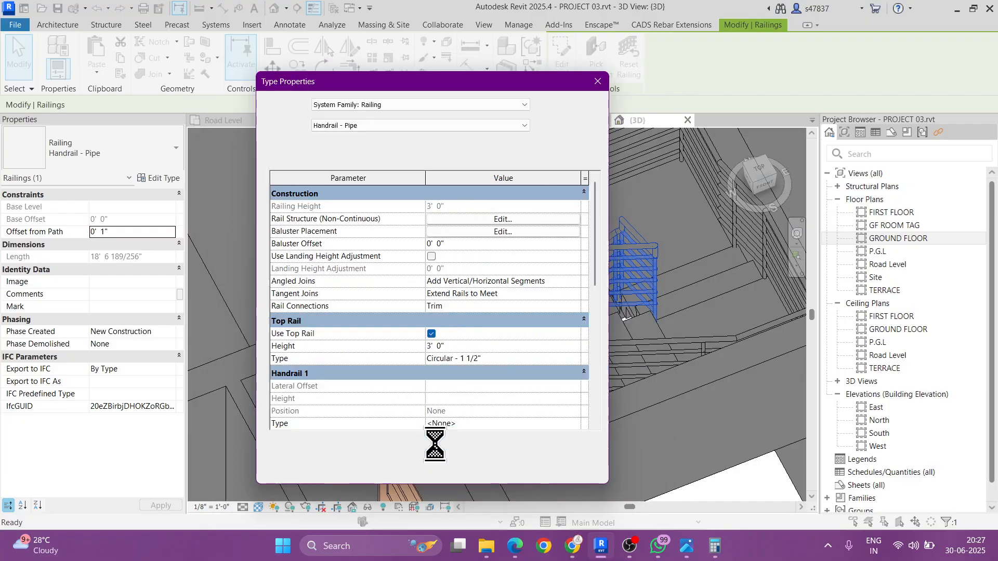
pyautogui.click(462, 464)
pyautogui.press('Escape')
pyautogui.keyDown('shift'); pyautogui.moveTo(522, 321); pyautogui.dragTo(769, 364, button='middle'); pyautogui.keyUp('shift')
# Step: From the GF ROOM TAG plan, copy the WC and DRESS partition walls, door D2 and opening O1 aligned to the FIRST FLOOR level, deleting uncut instances
pyautogui.doubleClick(901, 237)
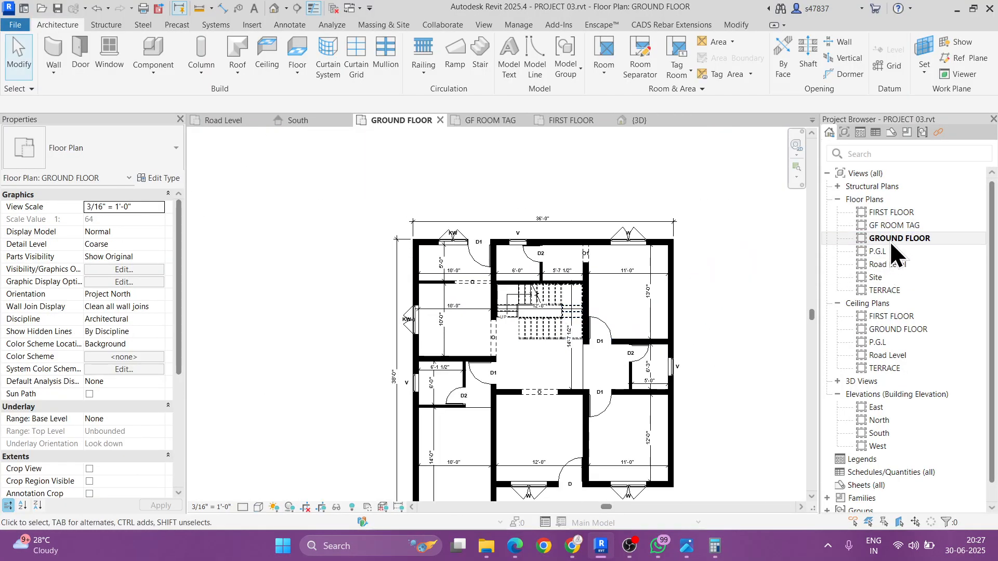
pyautogui.doubleClick(894, 213)
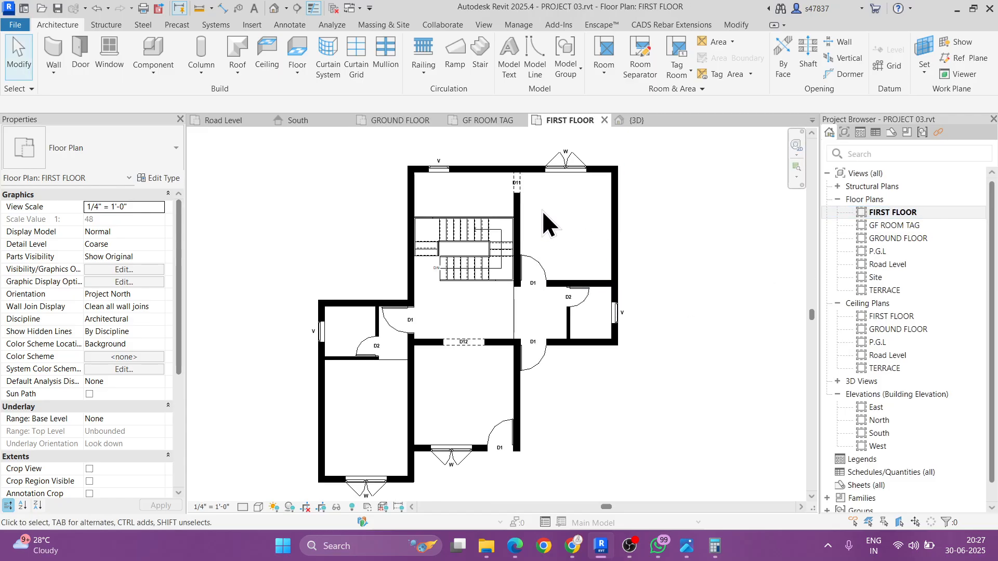
pyautogui.doubleClick(897, 225)
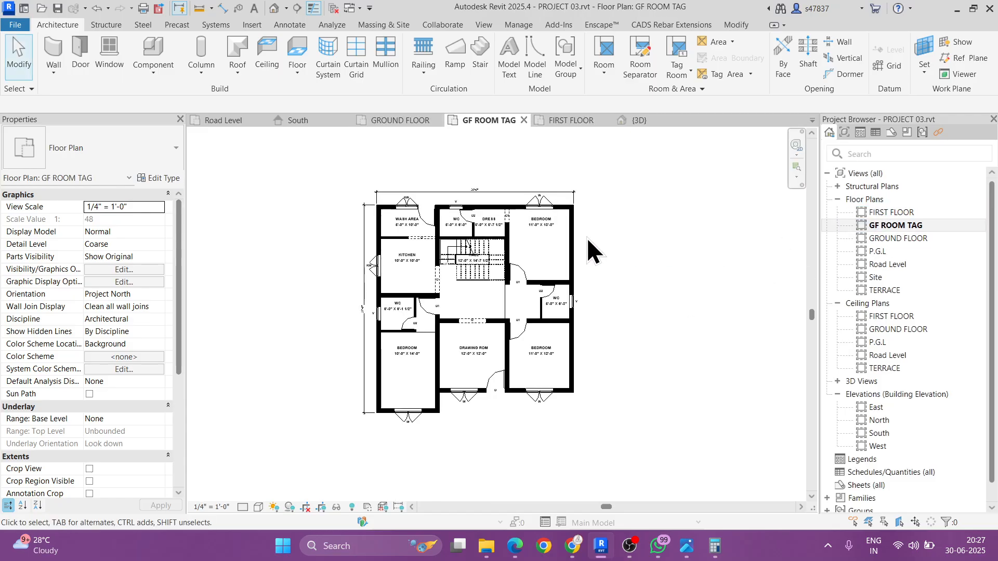
pyautogui.scroll(5, 472, 236)
pyautogui.click(434, 254)
pyautogui.keyDown('ctrl'); pyautogui.click(479, 221); pyautogui.keyUp('ctrl')
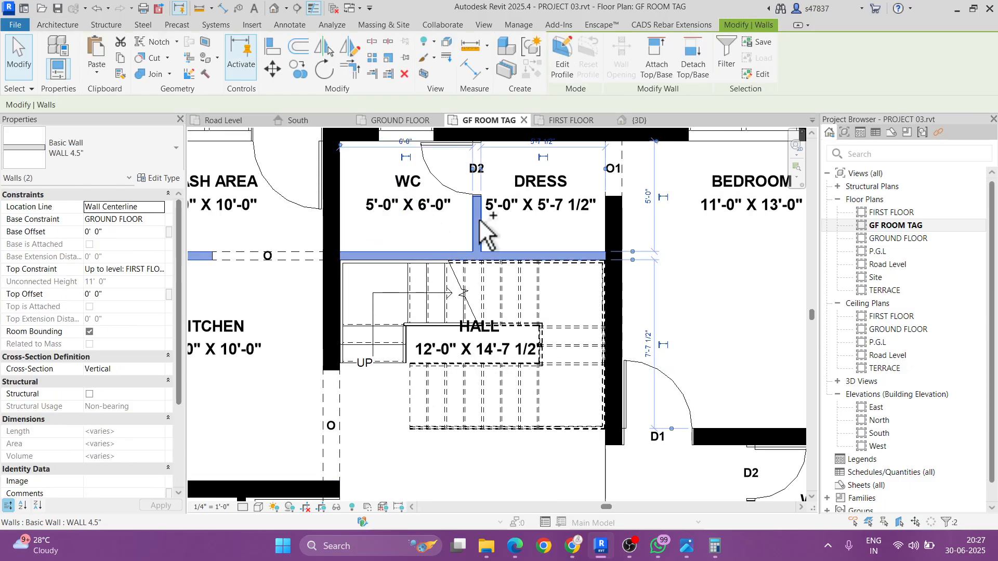
pyautogui.keyDown('ctrl'); pyautogui.click(456, 189); pyautogui.keyUp('ctrl')
pyautogui.keyDown('ctrl'); pyautogui.click(615, 171); pyautogui.keyUp('ctrl')
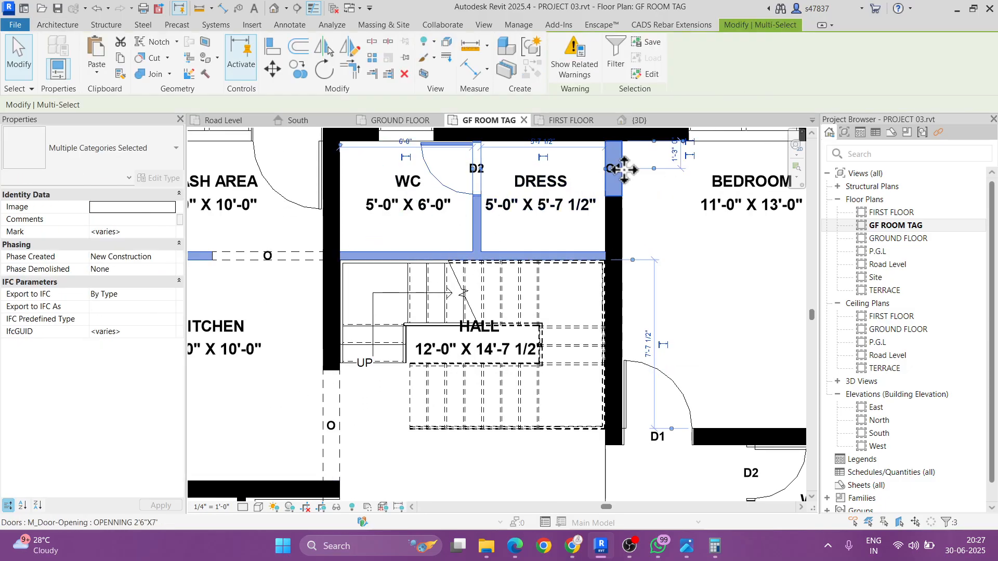
pyautogui.click(95, 73)
pyautogui.click(103, 120)
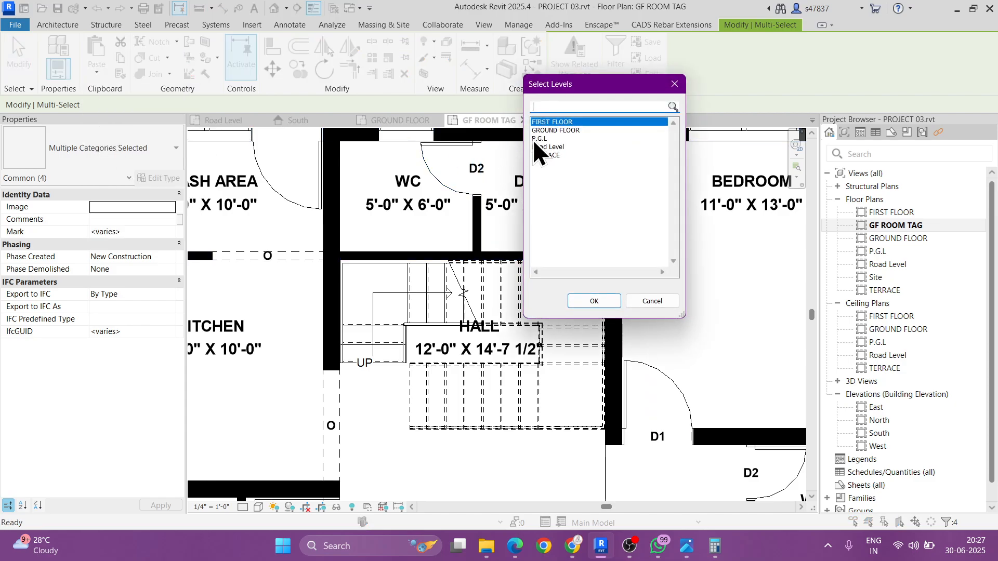
pyautogui.click(591, 298)
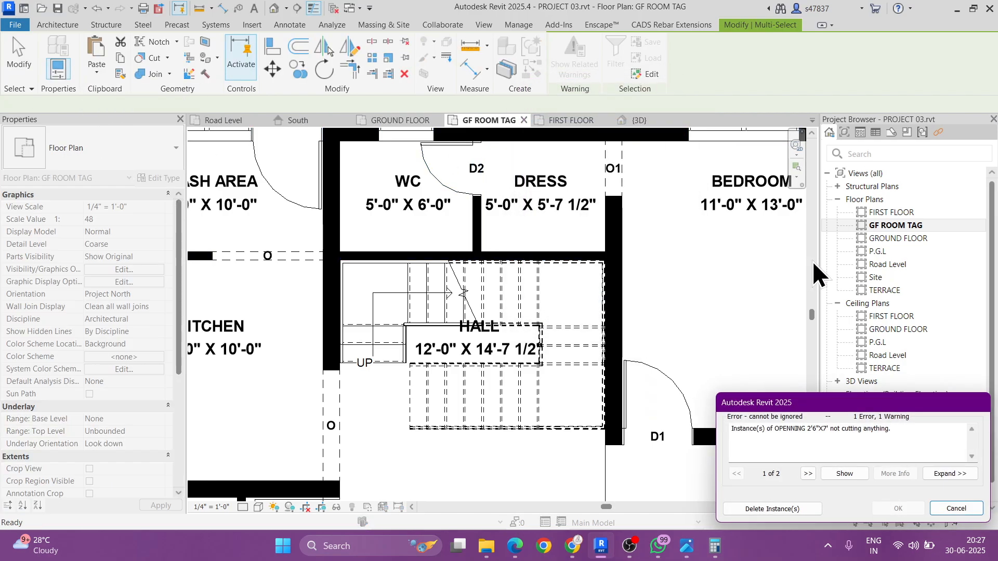
pyautogui.click(800, 509)
# Step: In the FIRST FLOOR plan, change the mark of the dressing-area opening D11 to O1
pyautogui.doubleClick(879, 212)
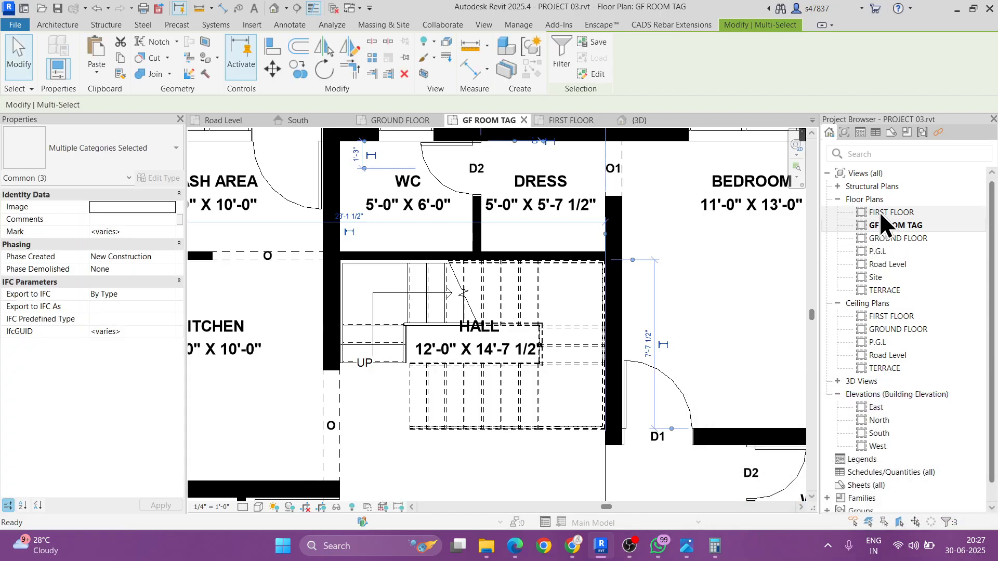
pyautogui.scroll(3, 508, 196)
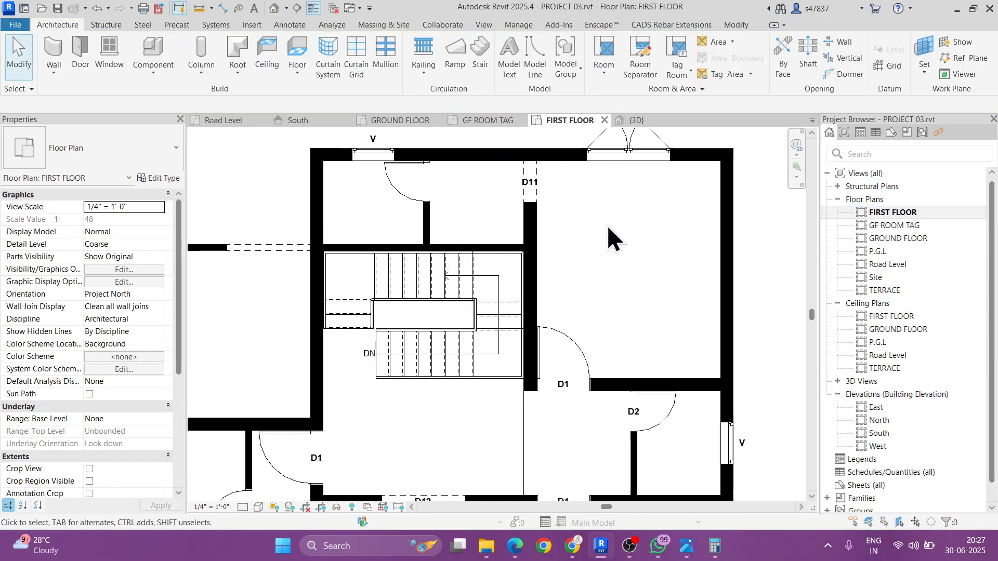
pyautogui.scroll(2, 524, 187)
pyautogui.click(535, 180)
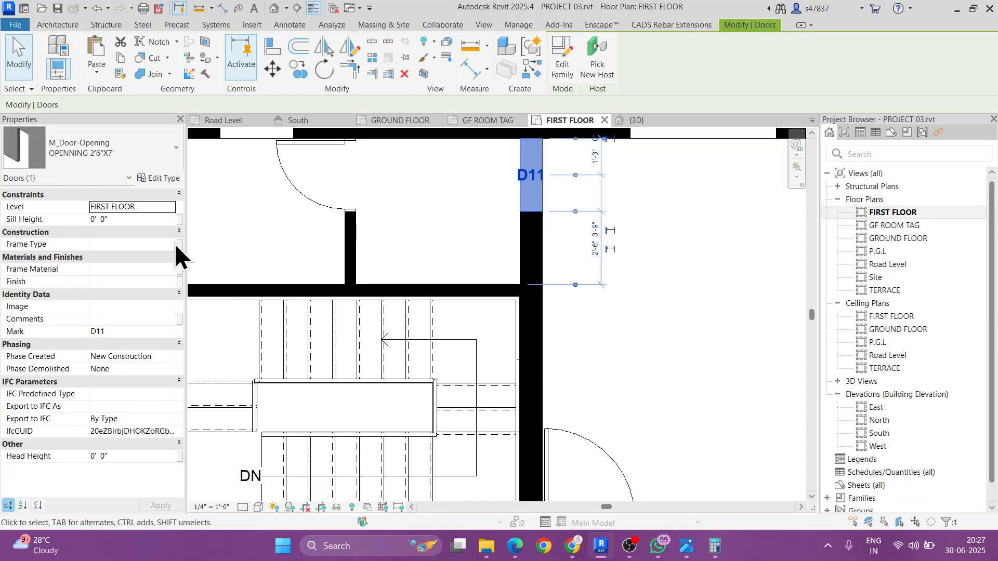
pyautogui.click(125, 331)
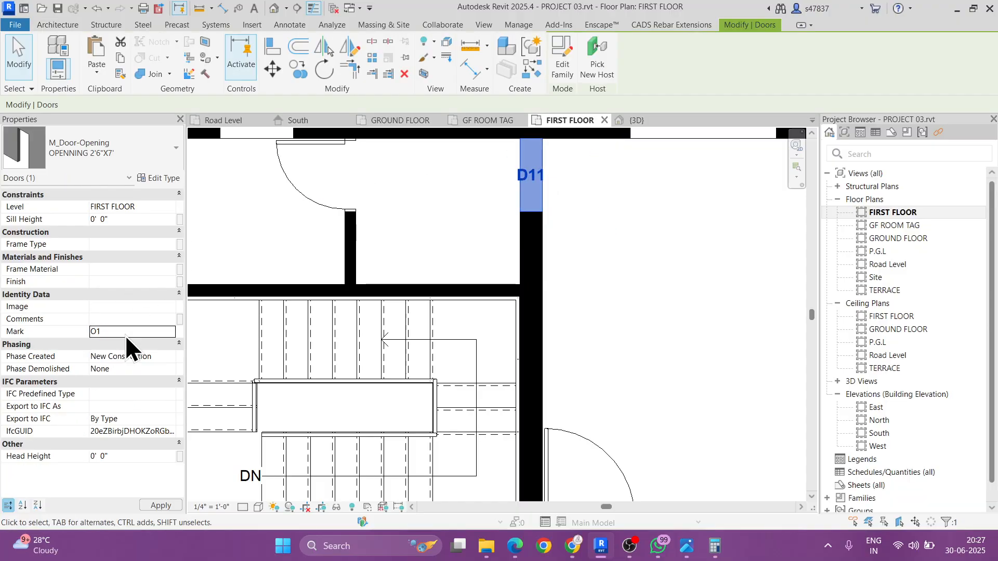
pyautogui.press('Return')
pyautogui.click(546, 313)
pyautogui.scroll(-5, 548, 307)
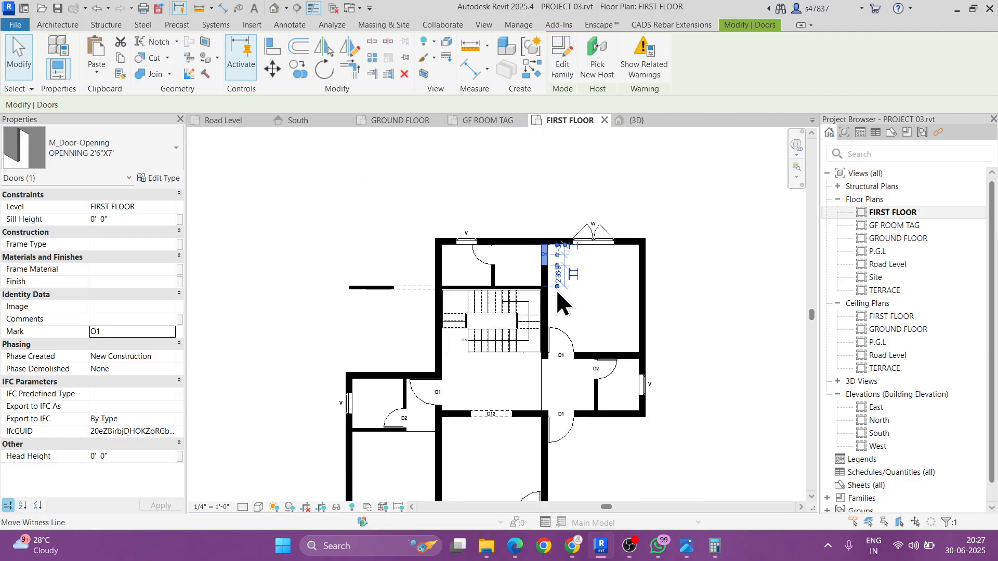
pyautogui.press('Escape')
# Step: Set the mark of the utility door beside the copied toilet partition to D2, accepting the duplicate mark
pyautogui.scroll(2, 484, 263)
pyautogui.click(484, 263)
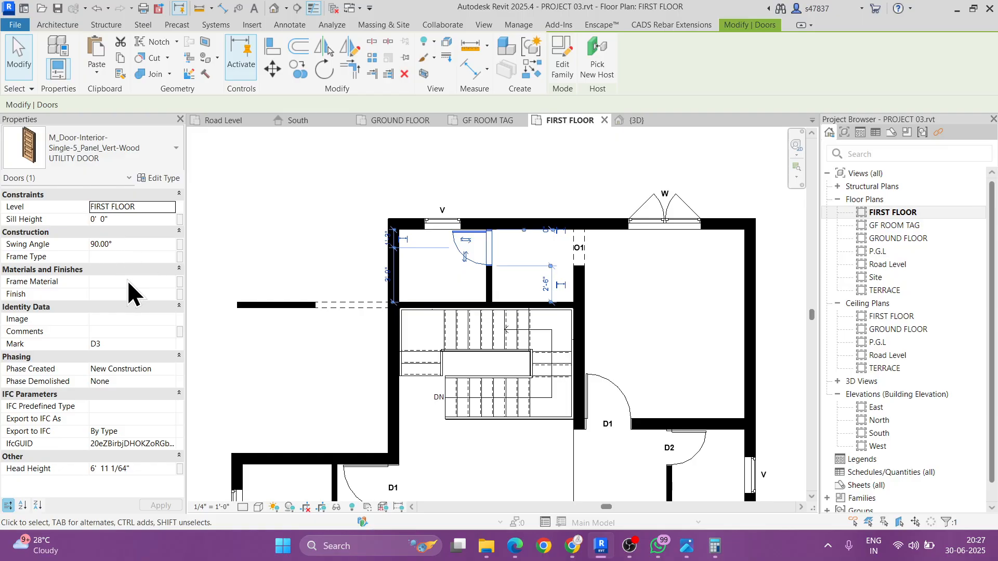
pyautogui.click(128, 343)
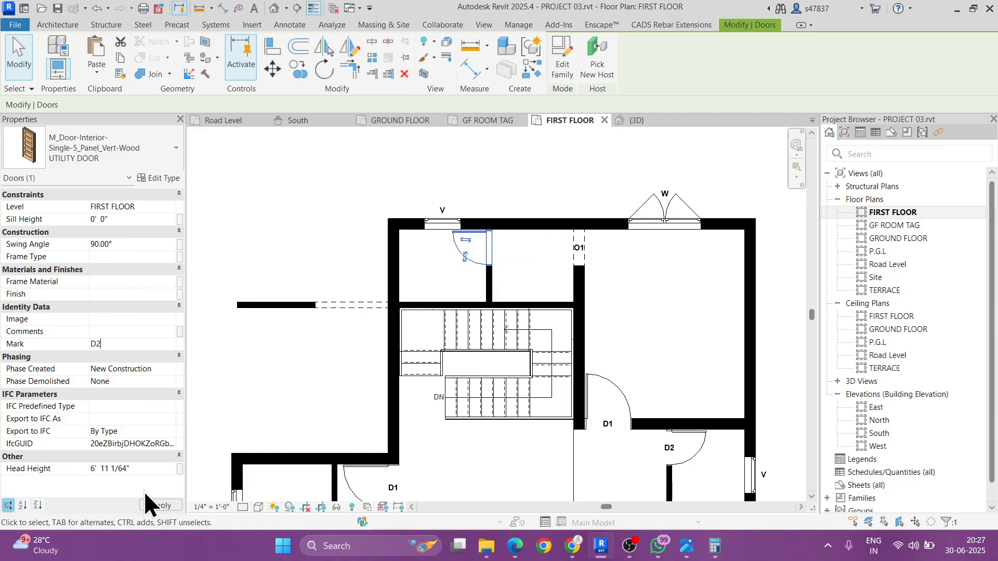
pyautogui.click(159, 505)
pyautogui.click(523, 314)
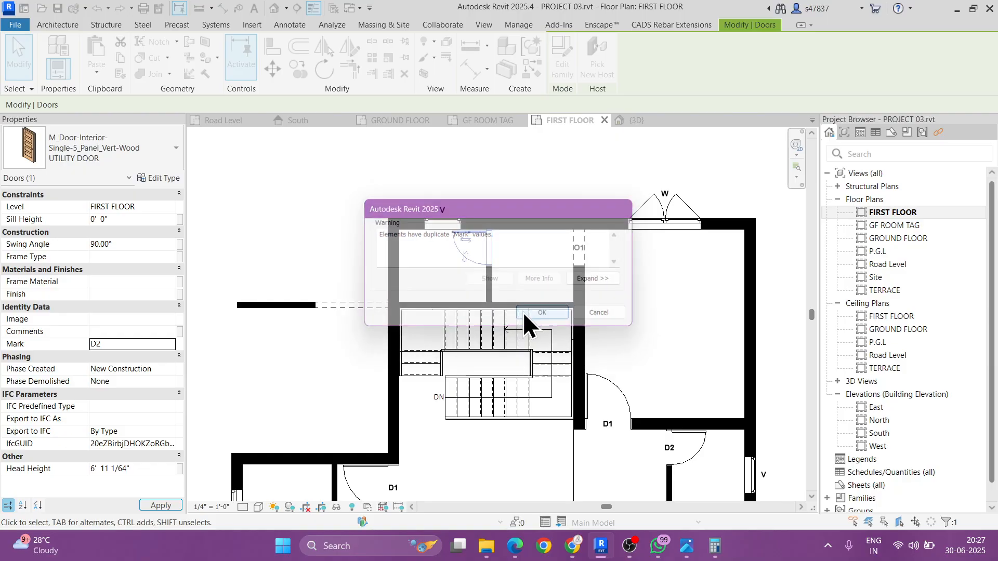
pyautogui.press('Escape')
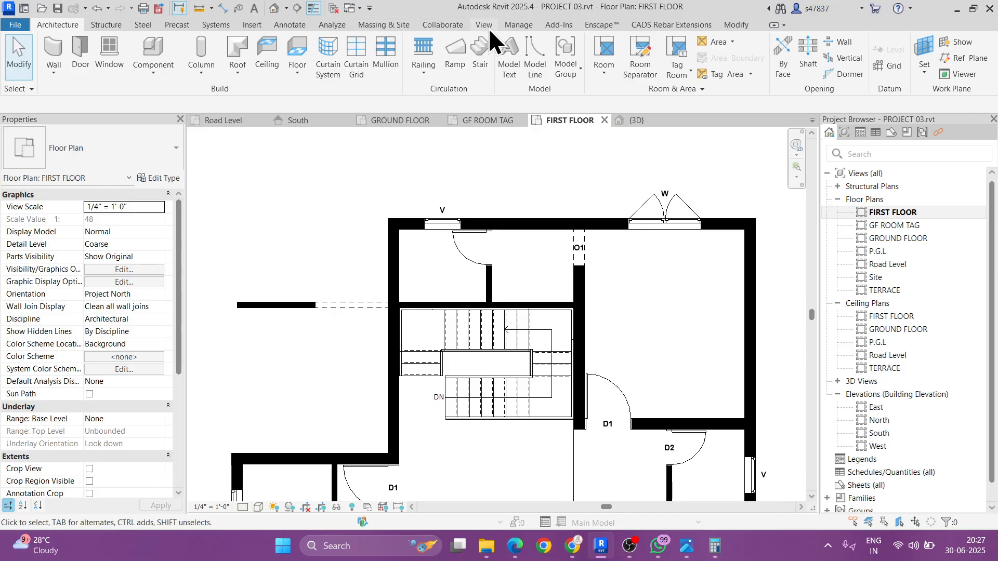
# Step: Tag all untagged doors in the FIRST FLOOR plan with the Door Tag
pyautogui.click(289, 24)
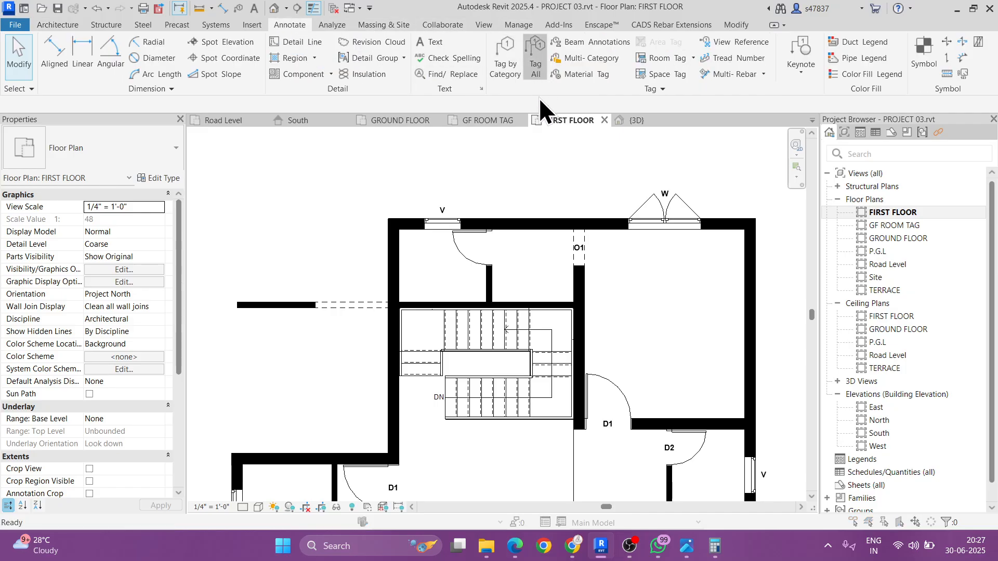
pyautogui.click(536, 61)
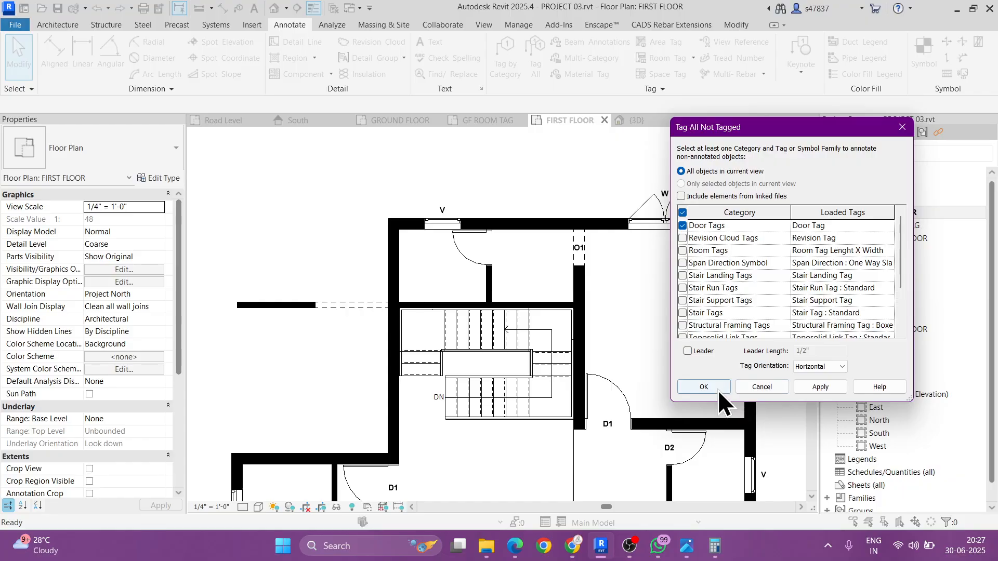
pyautogui.click(717, 389)
# Step: Delete the 5'x7' opening outside the stair hall and shorten its overhanging partition wall back to the hall's outer wall
pyautogui.click(330, 307)
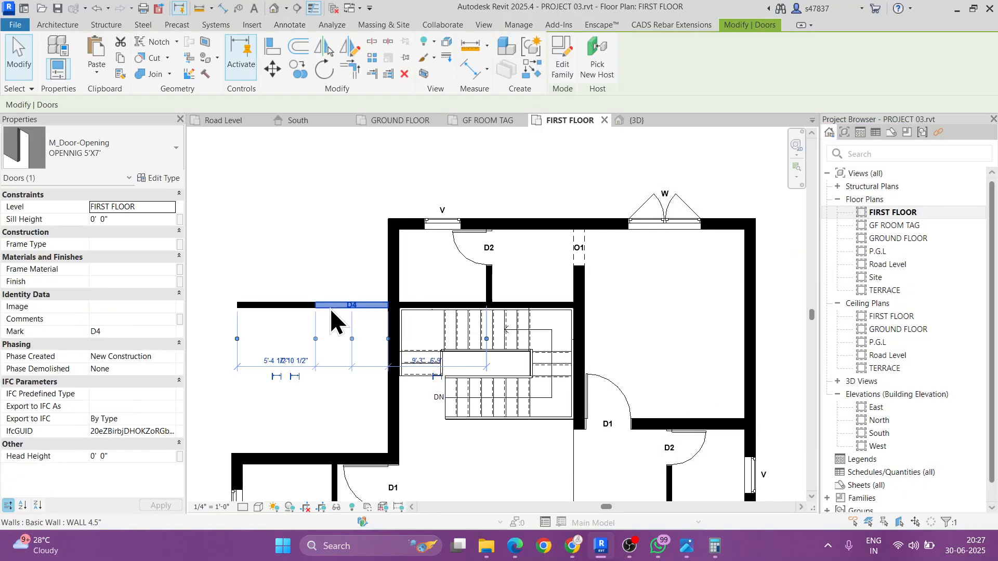
pyautogui.press('Delete')
pyautogui.click(265, 305)
pyautogui.moveTo(237, 305); pyautogui.dragTo(393, 305)
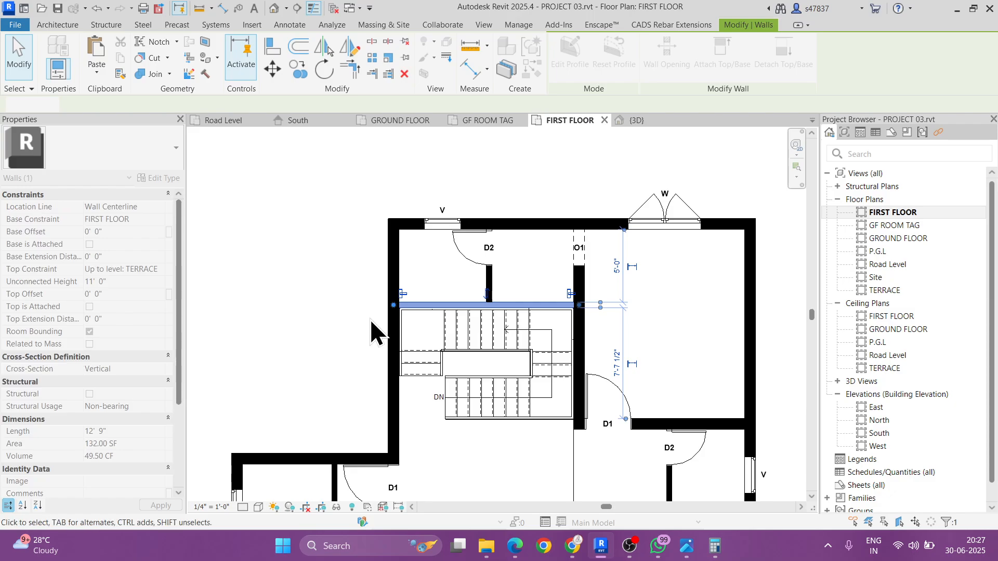
pyautogui.click(371, 322)
# Step: Set the FIRST FLOOR plan's underlay base level to GROUND FLOOR
pyautogui.scroll(-5, 532, 337)
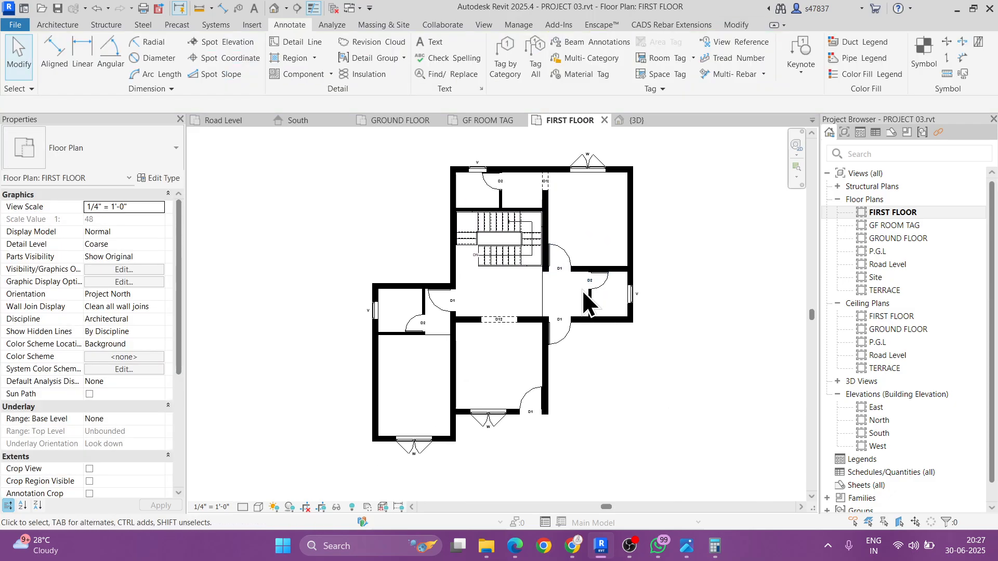
pyautogui.scroll(1, 482, 245)
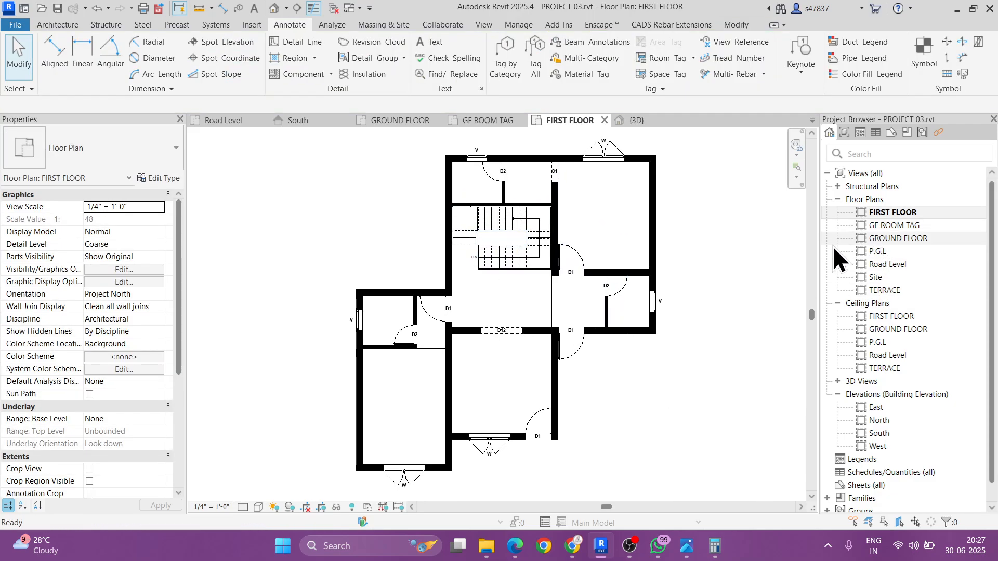
pyautogui.click(158, 419)
pyautogui.click(113, 453)
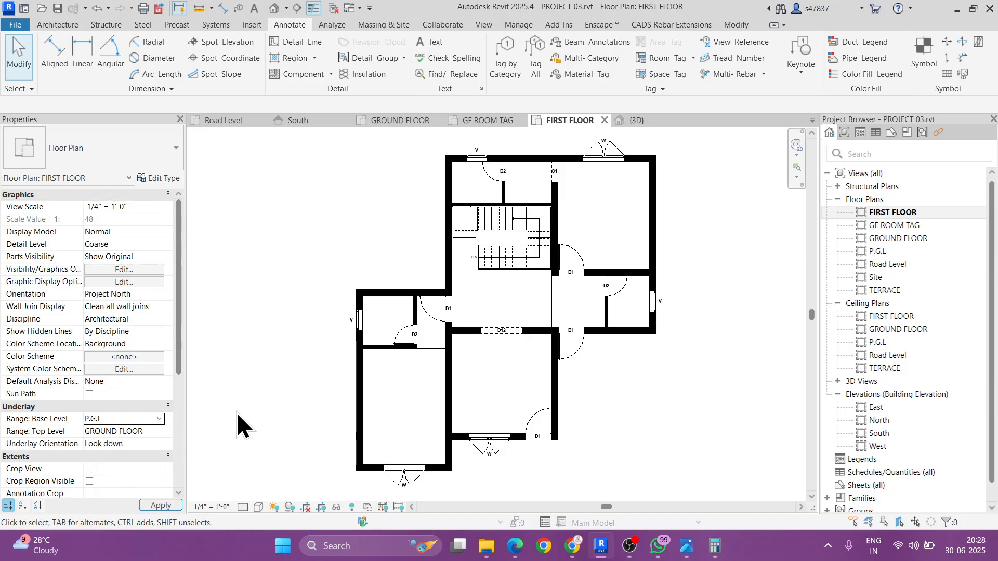
pyautogui.click(157, 419)
pyautogui.click(120, 462)
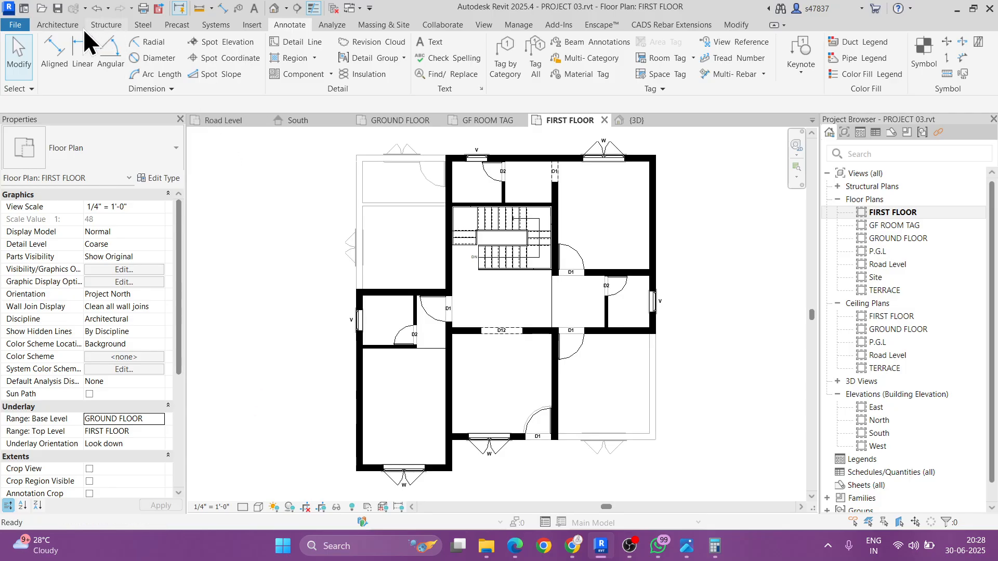
# Step: Start an architectural floor and duplicate its type as FLOOR 6" with a 6" structure thickness
pyautogui.click(60, 25)
pyautogui.click(303, 68)
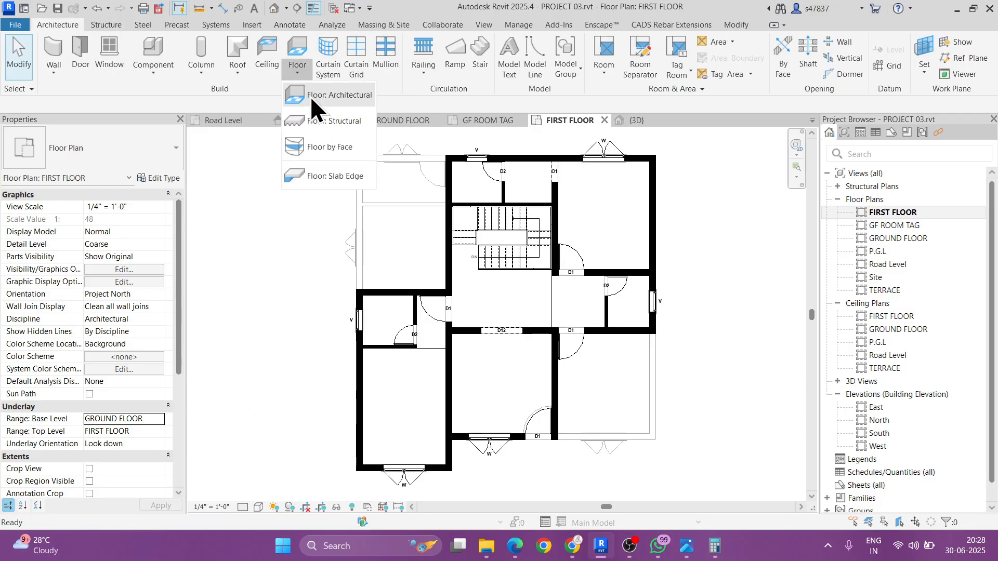
pyautogui.click(311, 98)
pyautogui.click(171, 179)
pyautogui.click(571, 127)
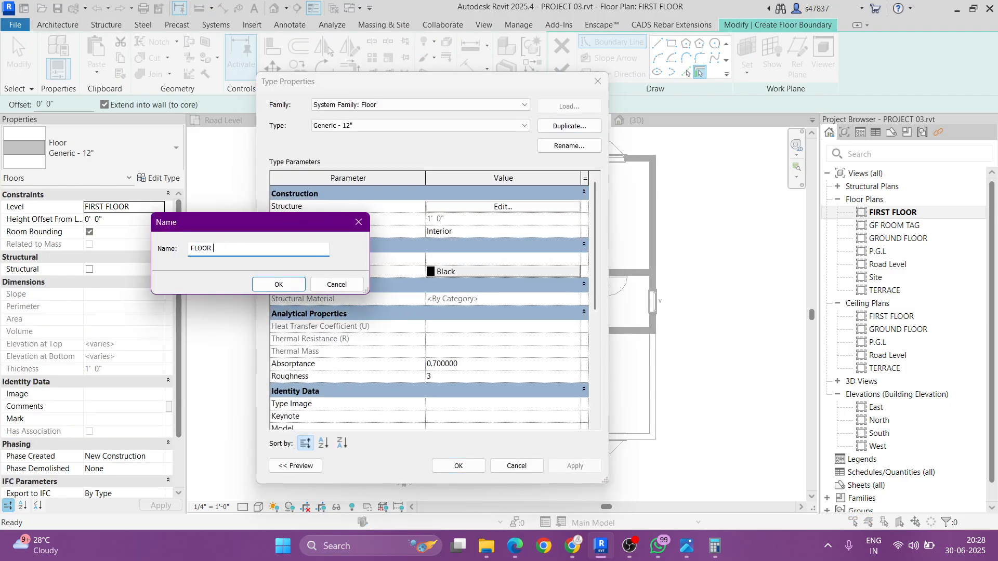
pyautogui.press('Return')
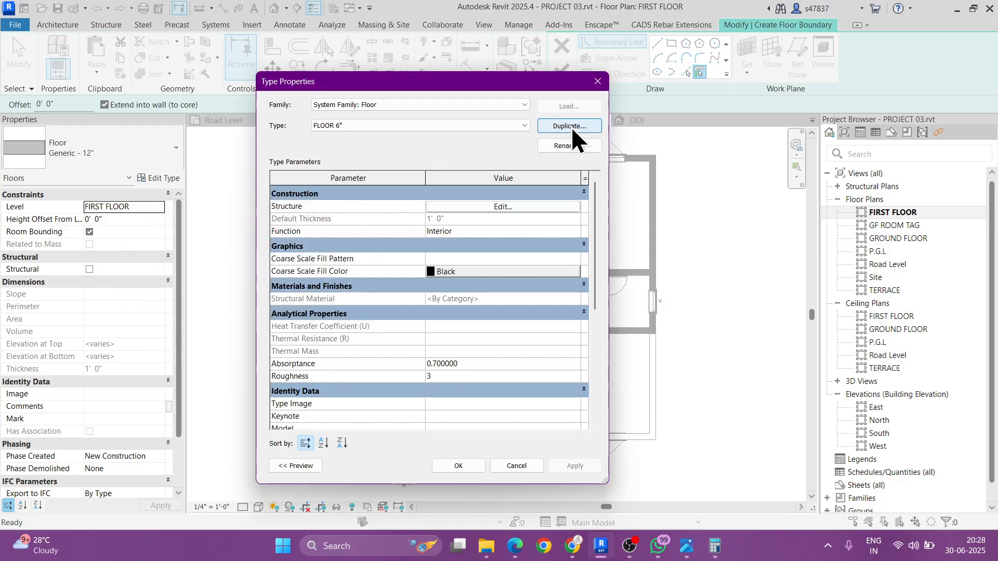
pyautogui.click(480, 206)
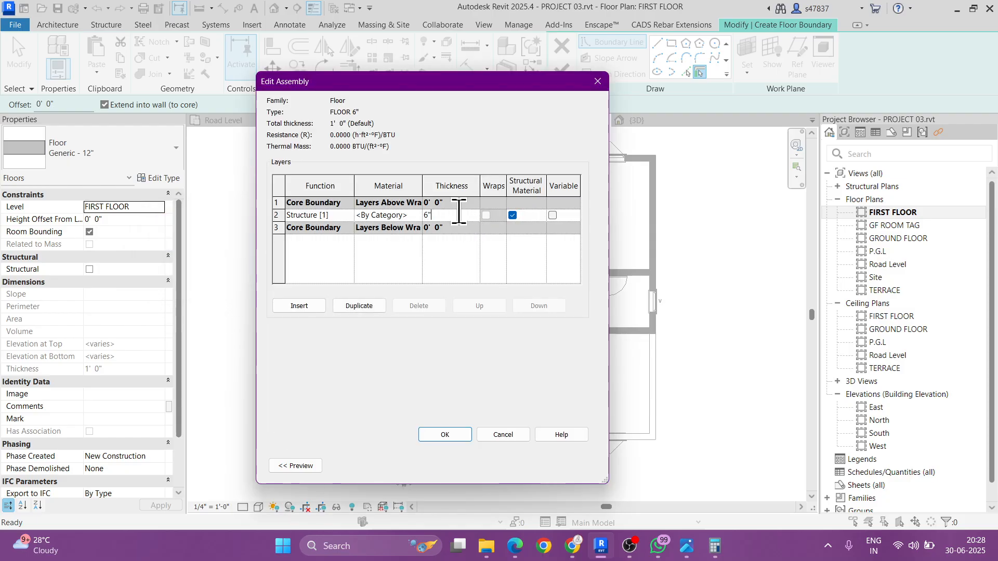
pyautogui.click(446, 436)
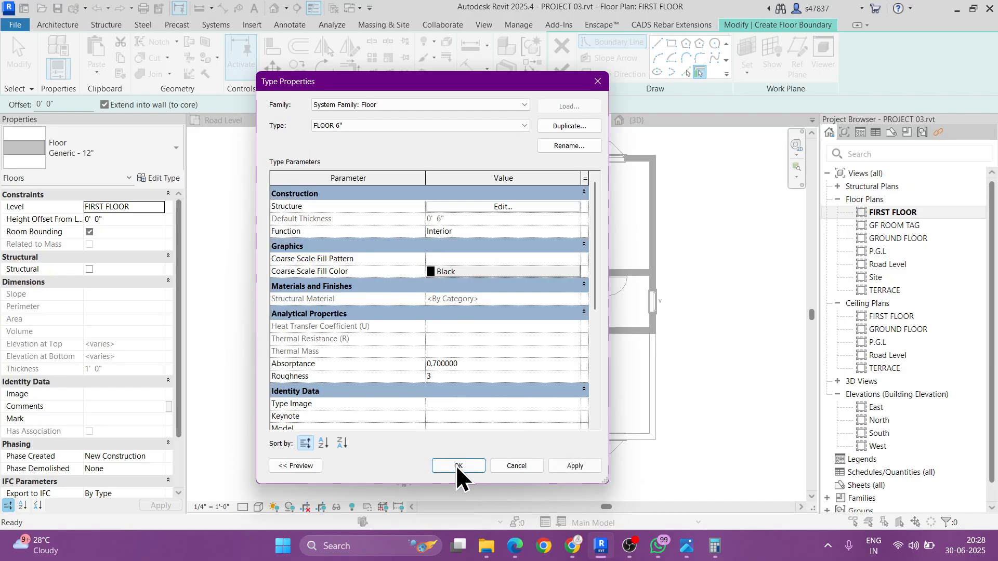
pyautogui.click(461, 470)
# Step: Sketch the FLOOR 6" boundary as a rectangle around the house's full 36' by 38' footprint and finish the slab
pyautogui.click(671, 43)
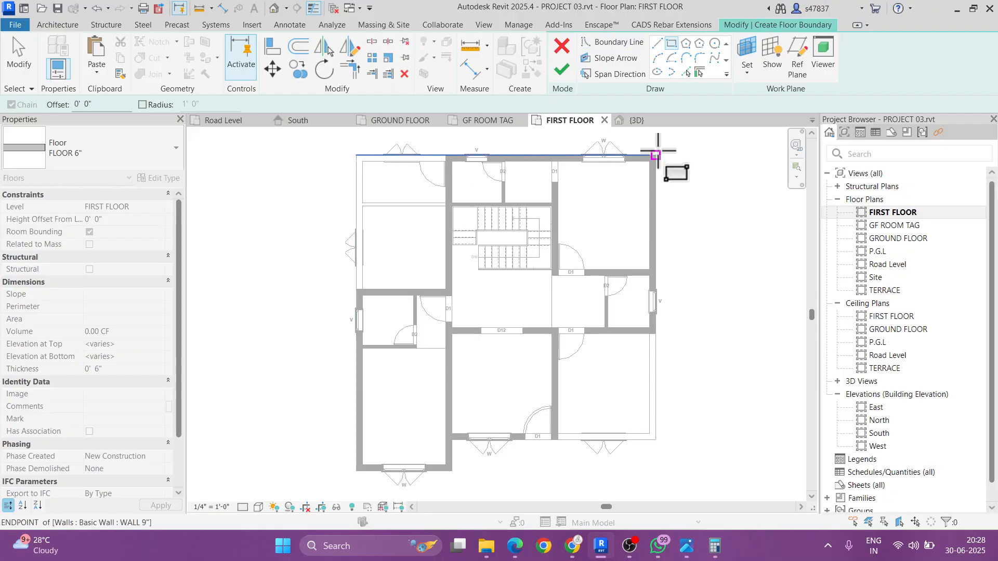
pyautogui.click(656, 155)
pyautogui.click(341, 464)
pyautogui.click(562, 69)
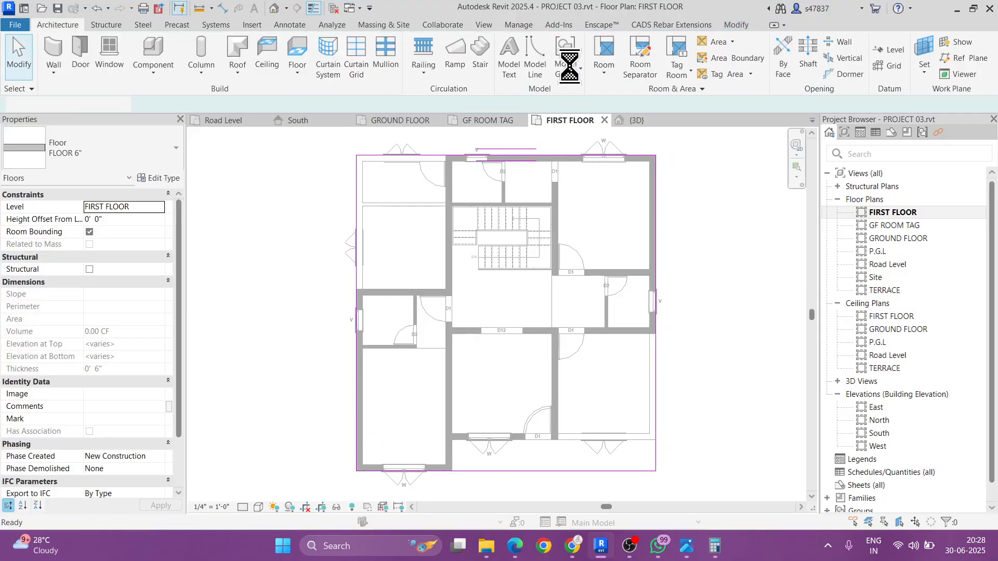
pyautogui.click(525, 280)
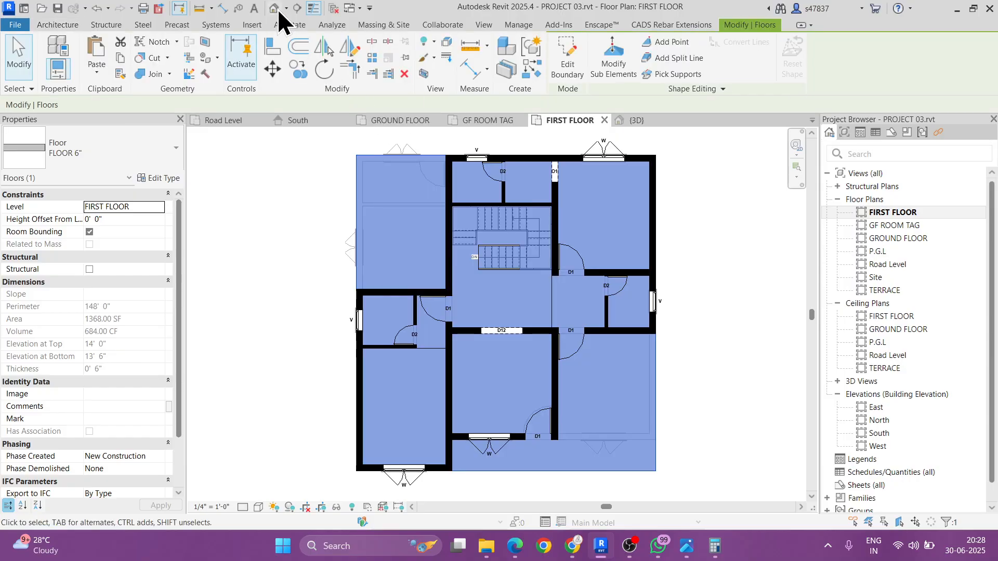
# Step: Open the 3D view and set its detail level to Fine
pyautogui.click(273, 8)
pyautogui.scroll(-6, 559, 308)
pyautogui.keyDown('shift'); pyautogui.moveTo(644, 339); pyautogui.dragTo(459, 341, button='middle'); pyautogui.keyUp('shift')
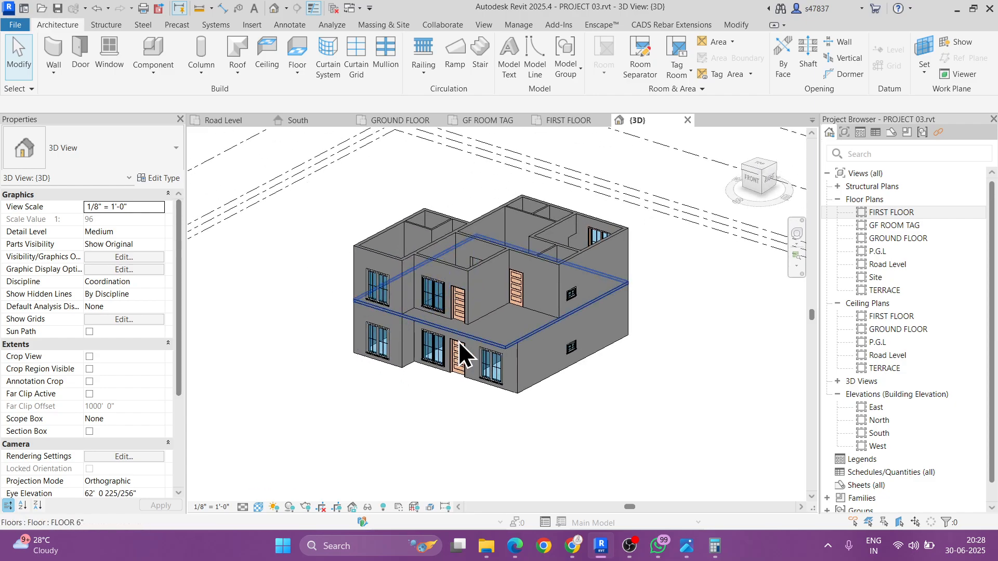
pyautogui.click(242, 507)
pyautogui.click(265, 488)
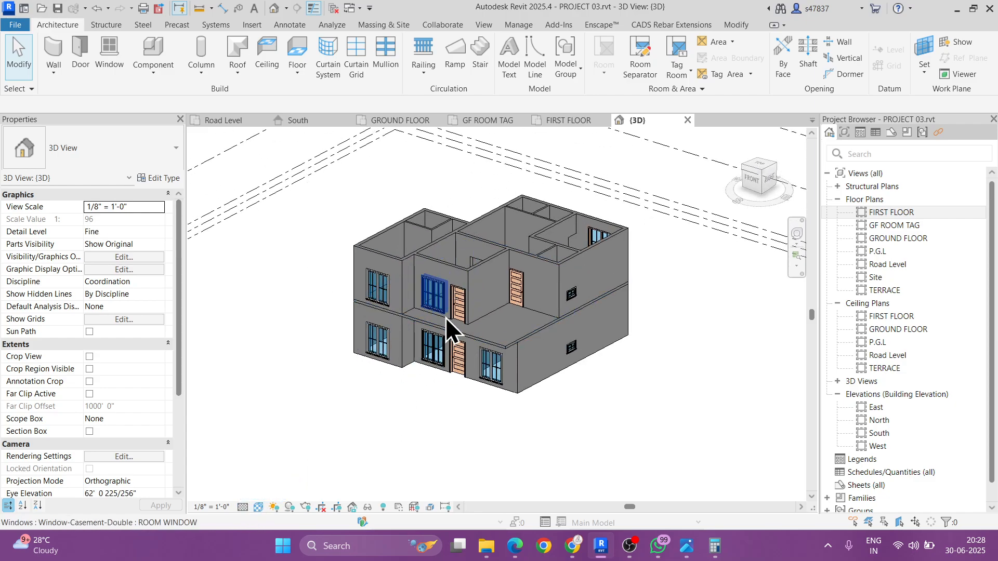
# Step: Inspect the new first-floor slab and its exposed terrace area in the 3D view
pyautogui.scroll(5, 520, 333)
pyautogui.scroll(-5, 577, 332)
pyautogui.click(574, 379)
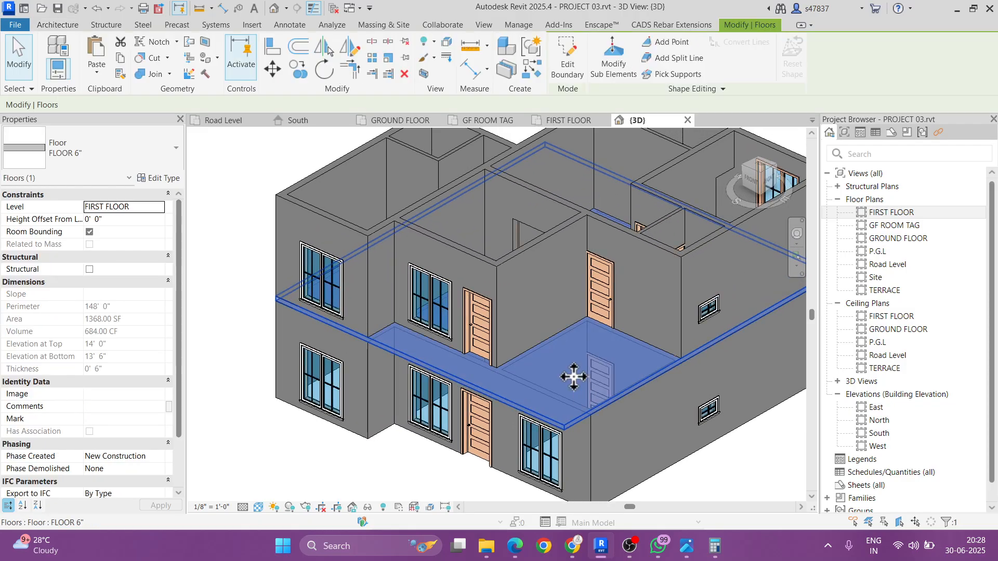
pyautogui.scroll(4, 591, 373)
pyautogui.press('Escape')
pyautogui.keyDown('shift'); pyautogui.moveTo(598, 397); pyautogui.dragTo(556, 393, button='middle'); pyautogui.keyUp('shift')
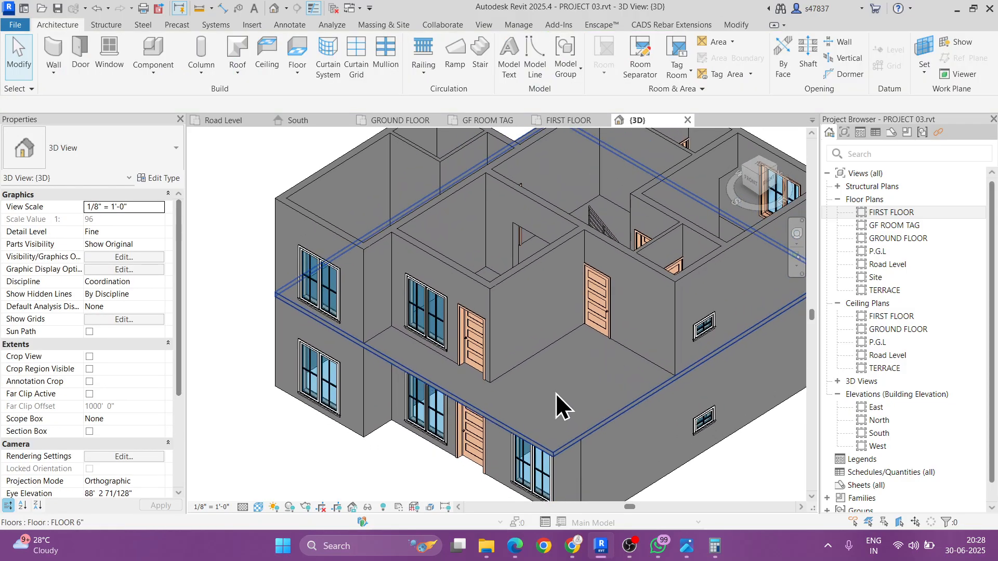
pyautogui.click(556, 393)
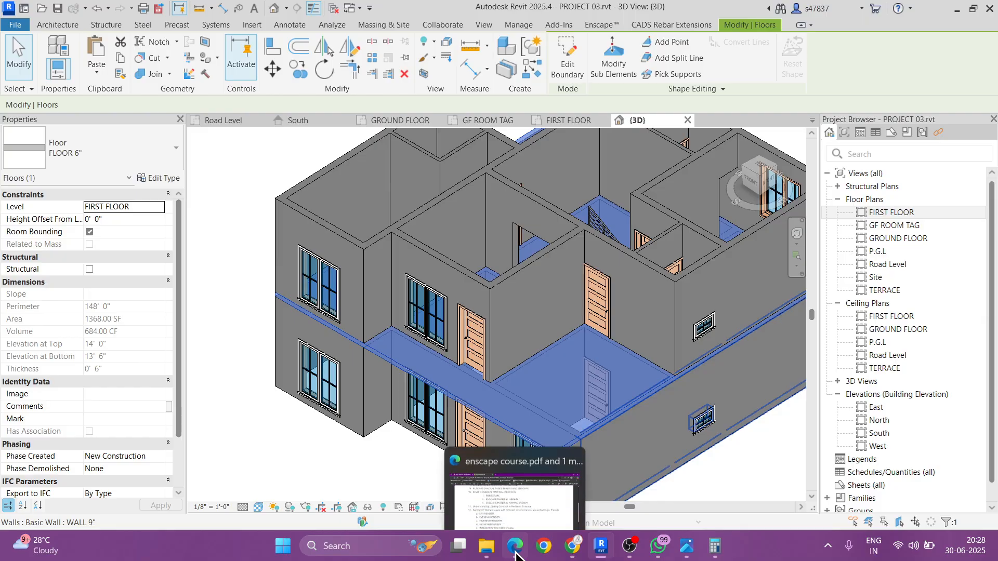
# Step: Switch to the reference design image, examine its floor plans and front elevation, and return to the Revit model
pyautogui.moveTo(487, 554)
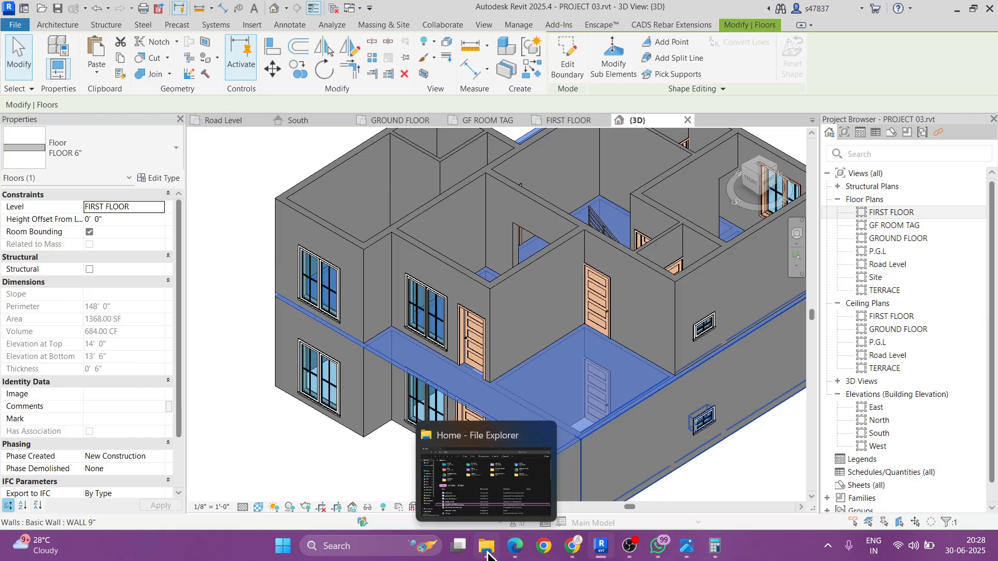
pyautogui.click(687, 550)
pyautogui.scroll(-8, 411, 281)
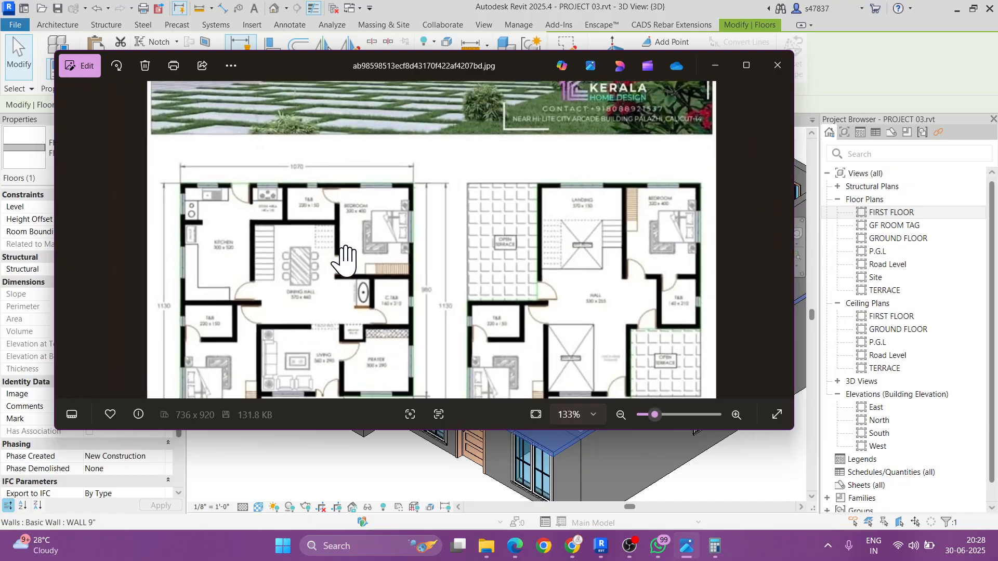
pyautogui.scroll(3, 430, 125)
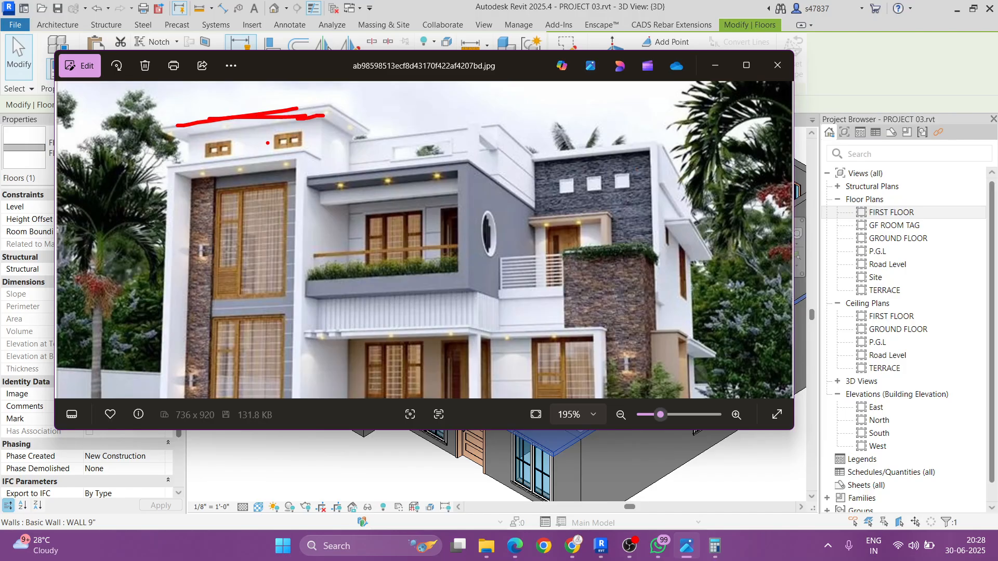
pyautogui.click(715, 65)
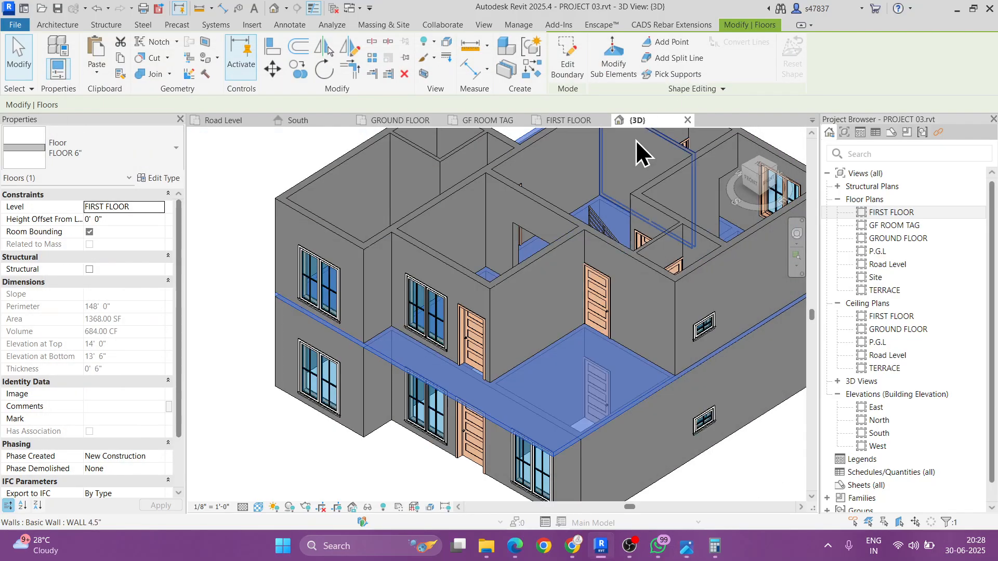
# Step: Examine the storeys and levels in the South elevation, and check the house front in the 3D view
pyautogui.press('Escape')
pyautogui.doubleClick(879, 433)
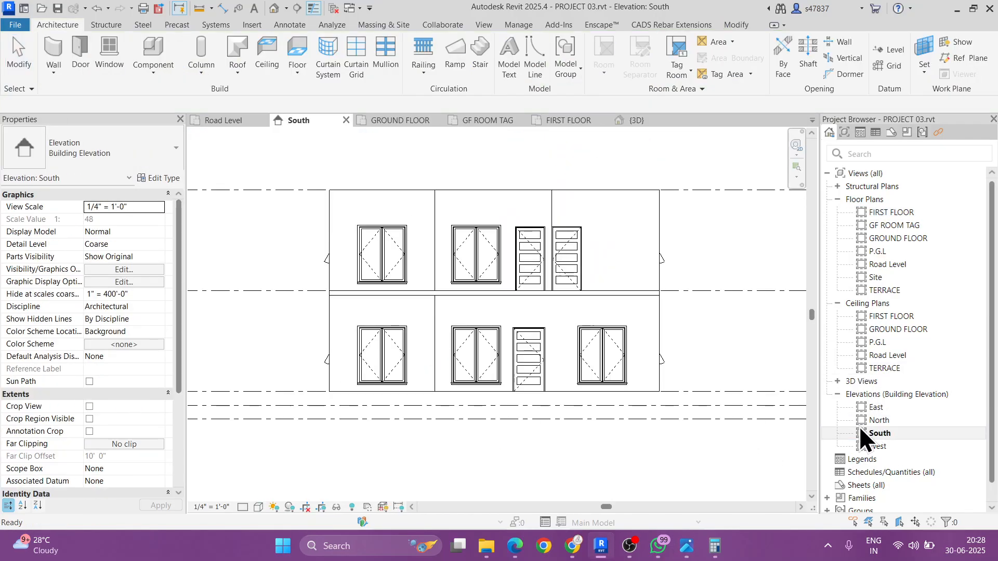
pyautogui.moveTo(644, 326); pyautogui.dragTo(436, 331, button='middle')
pyautogui.scroll(2, 700, 288)
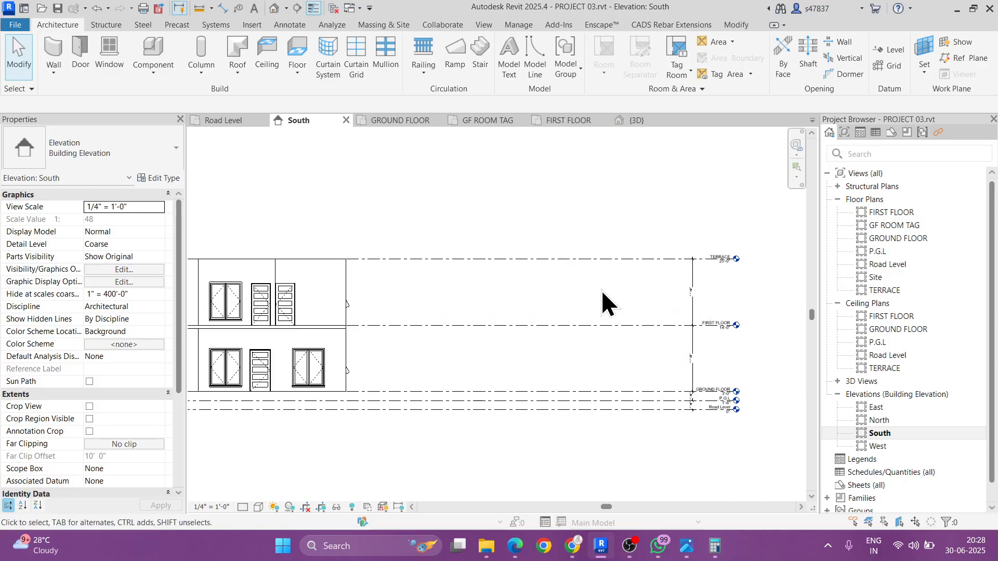
pyautogui.moveTo(522, 292); pyautogui.dragTo(618, 285, button='middle')
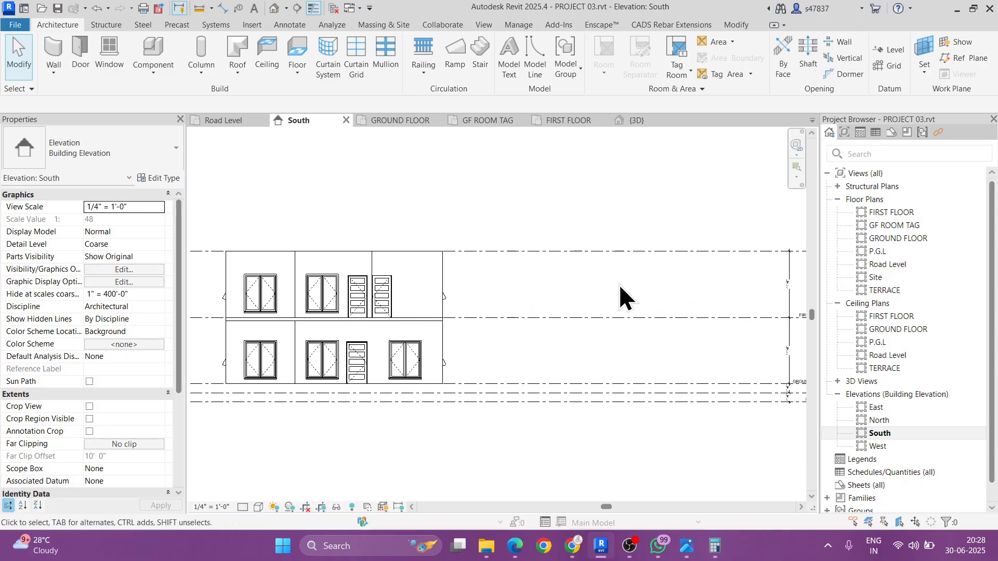
pyautogui.click(273, 7)
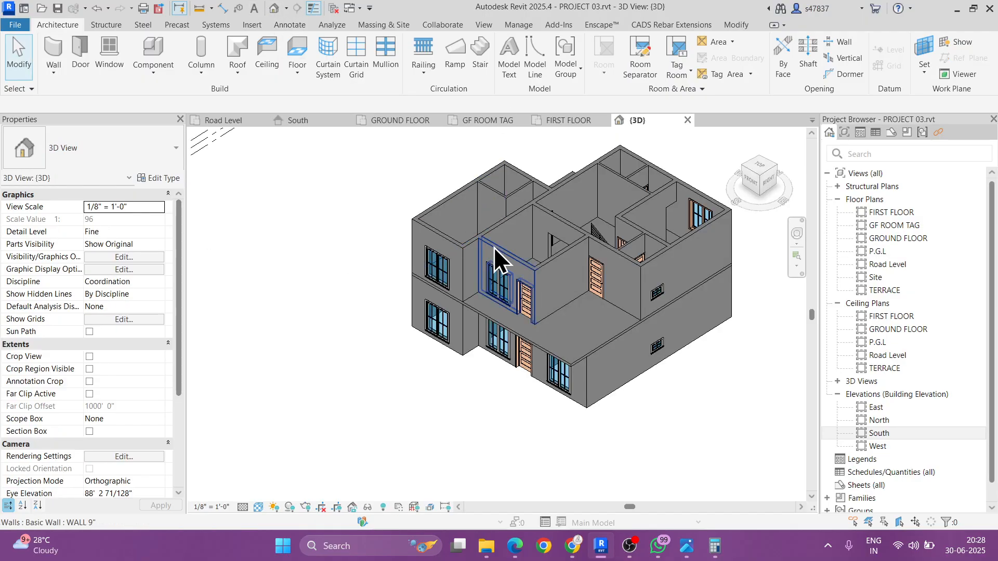
pyautogui.keyDown('shift'); pyautogui.moveTo(494, 247); pyautogui.dragTo(747, 272, button='middle'); pyautogui.keyUp('shift')
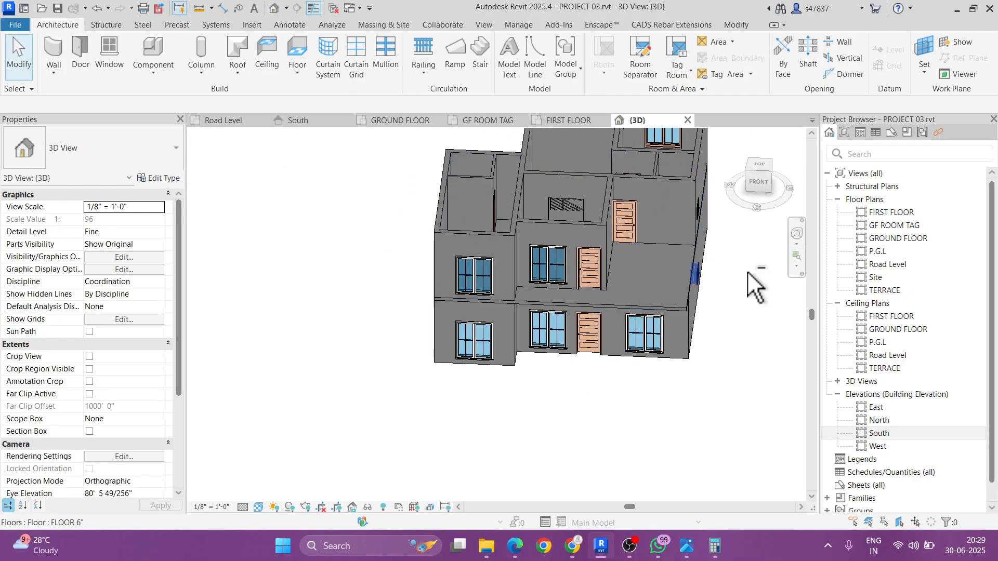
# Step: Open the GROUND FLOOR plan and examine its layout and dimensions
pyautogui.doubleClick(901, 238)
pyautogui.moveTo(670, 329); pyautogui.dragTo(604, 201, button='middle')
pyautogui.middleClick(603, 226)
pyautogui.middleClick(602, 227)
pyautogui.scroll(7, 490, 335)
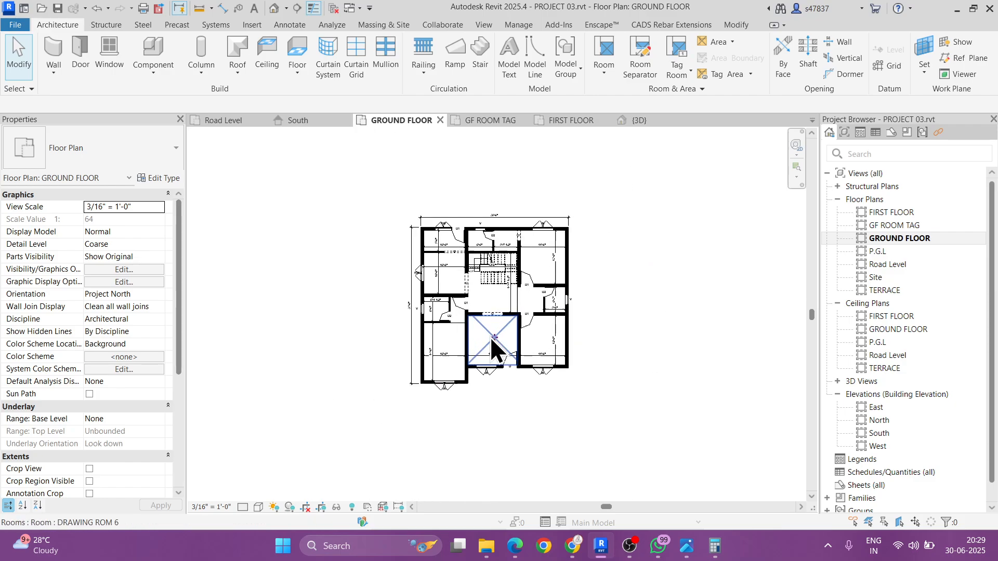
pyautogui.moveTo(520, 347); pyautogui.dragTo(523, 362, button='middle')
pyautogui.moveTo(690, 278); pyautogui.dragTo(683, 298, button='middle')
pyautogui.scroll(-1, 686, 291)
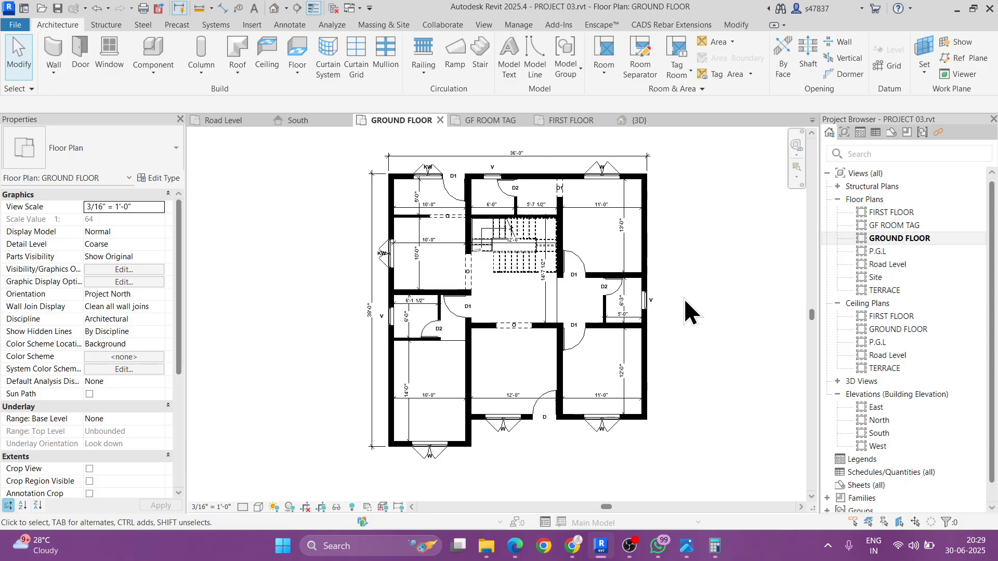
pyautogui.rightClick(887, 239)
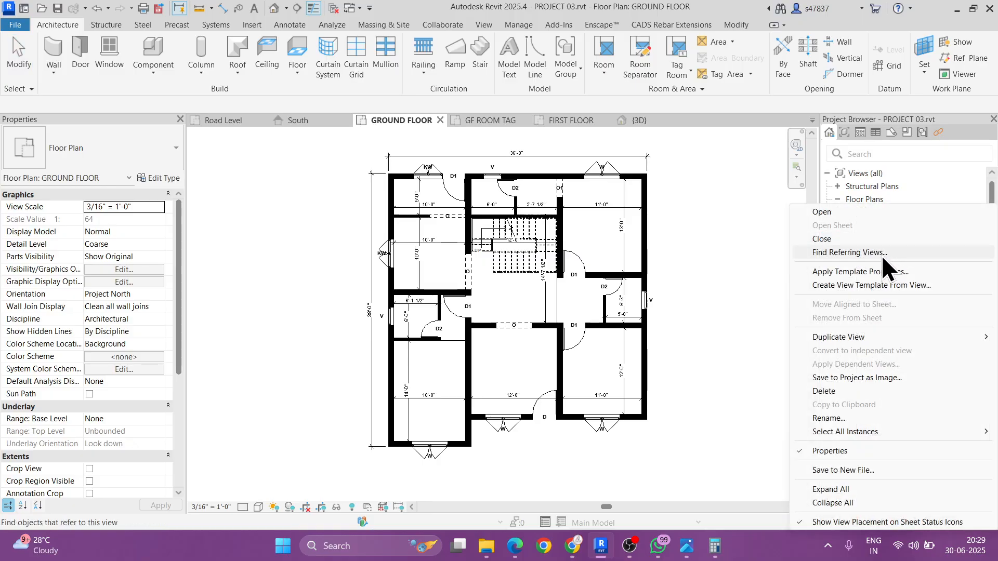
pyautogui.moveTo(852, 338)
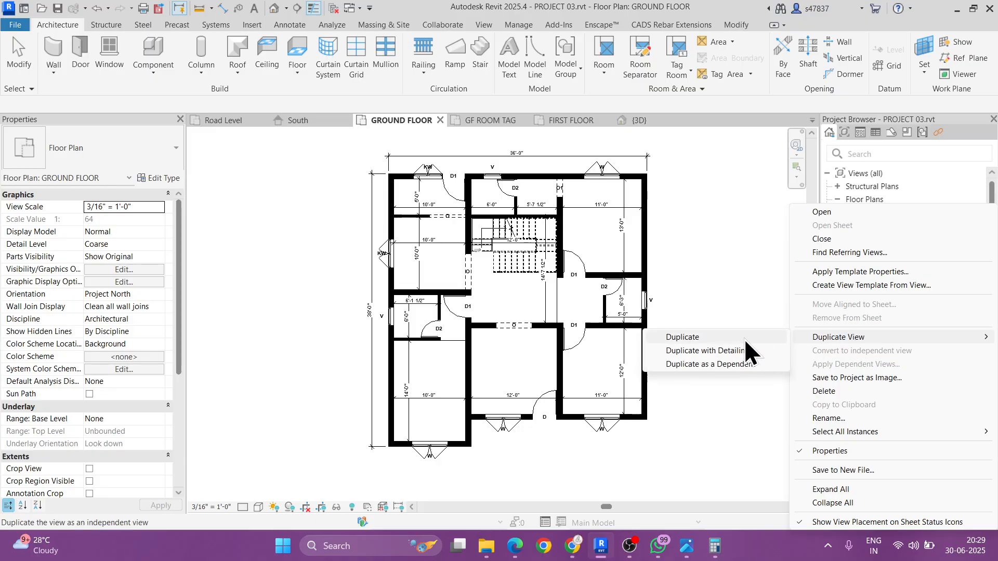
pyautogui.click(732, 295)
# Step: Duplicate the GF ROOM TAG plan with detailing and rename the copy as GF TAG AND DIMENISON
pyautogui.click(891, 226)
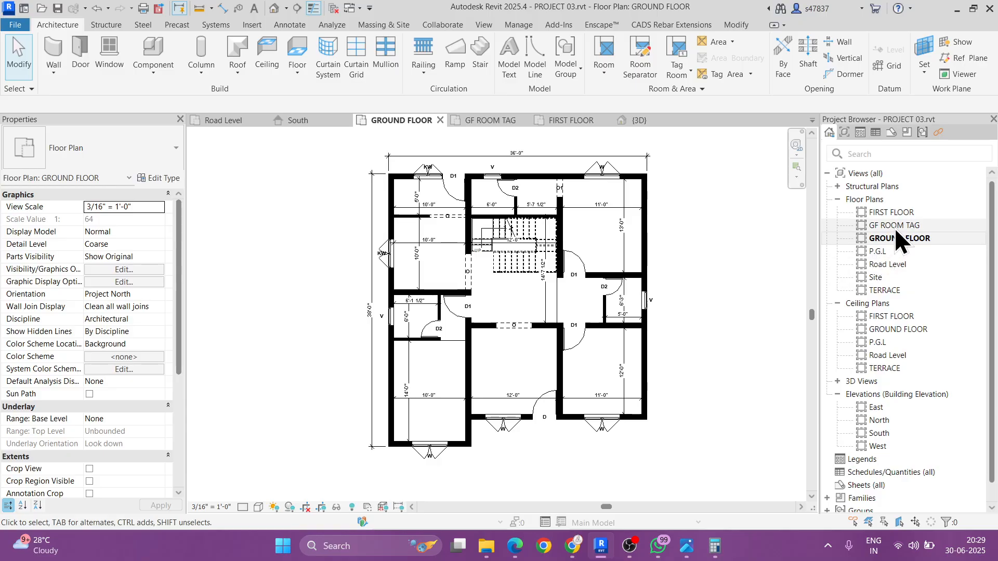
pyautogui.rightClick(884, 226)
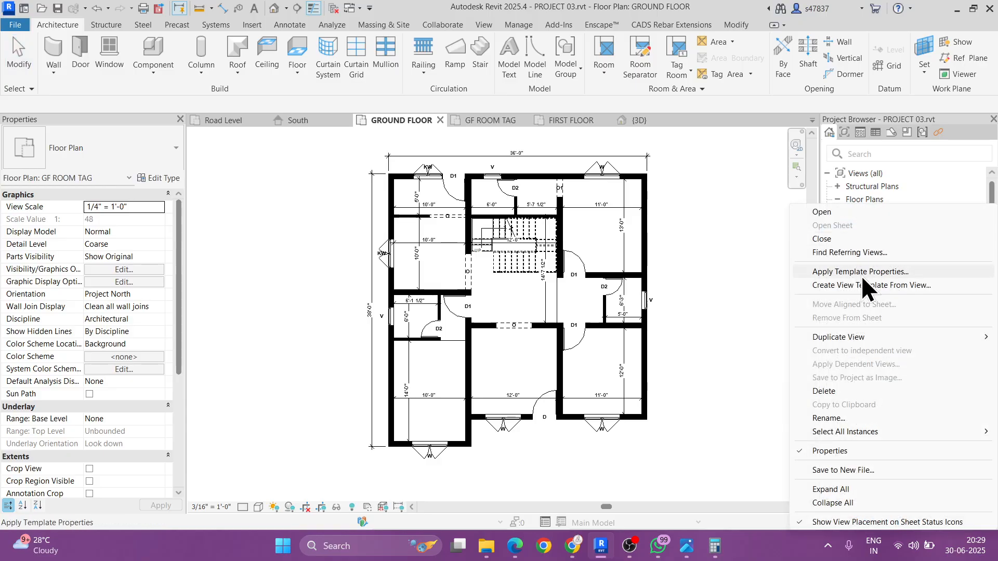
pyautogui.moveTo(856, 336)
pyautogui.click(764, 350)
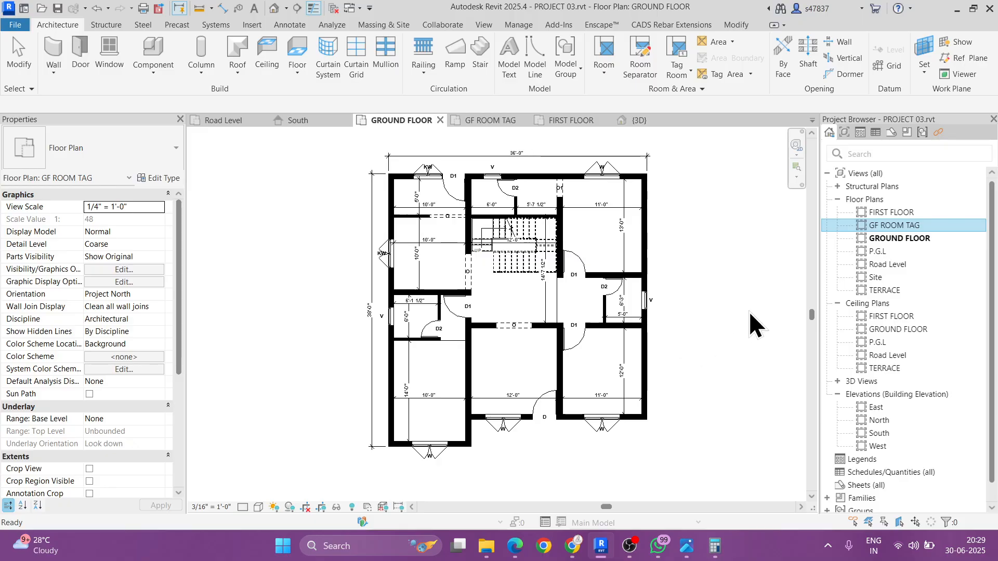
pyautogui.rightClick(893, 238)
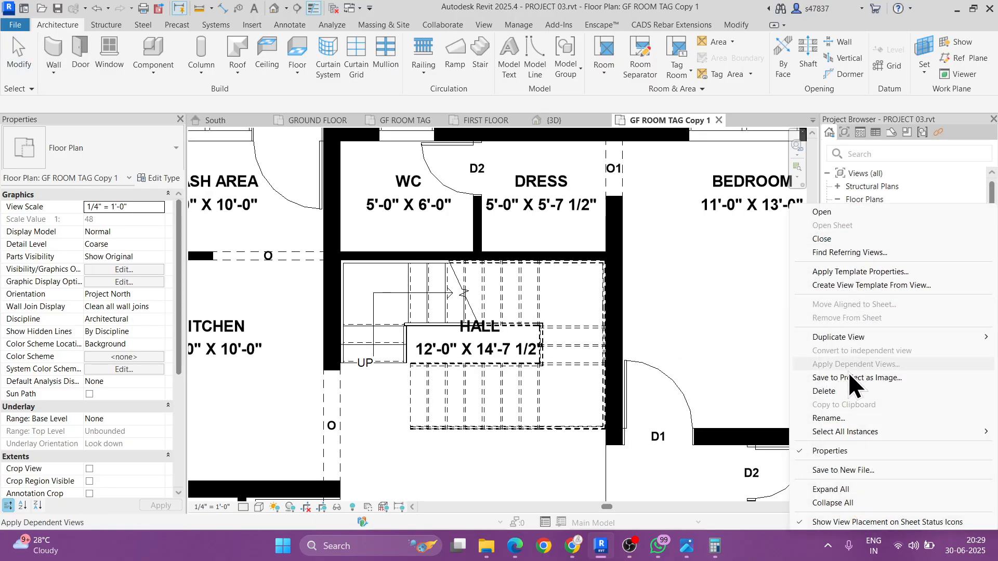
pyautogui.click(828, 418)
pyautogui.press('BackSpace')
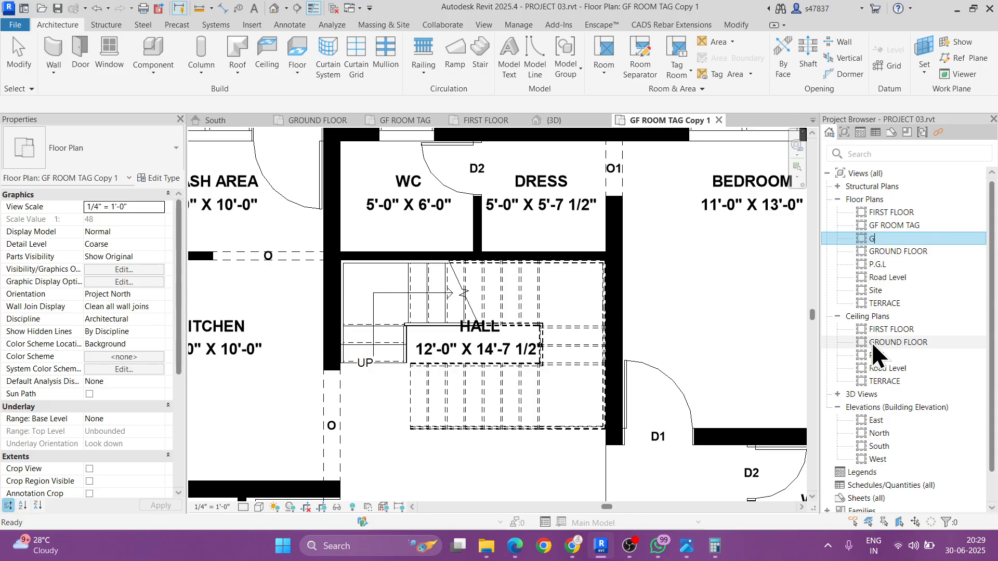
pyautogui.write('GF TAG + AND DIMENSION')
pyautogui.press('Return')
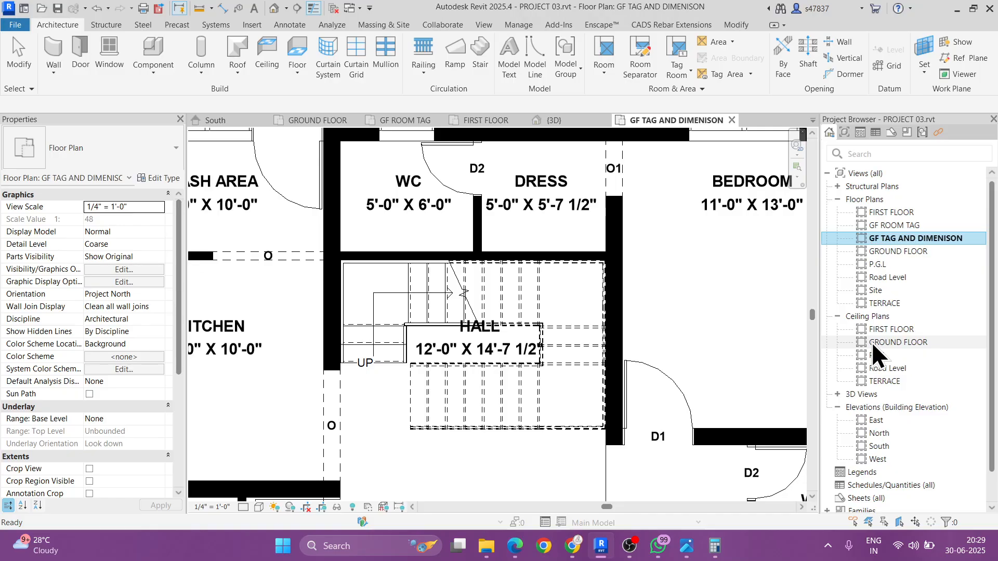
# Step: Move the overall width and depth dimensions farther out from the building in the GF TAG AND DIMENISON plan
pyautogui.scroll(-6, 438, 314)
pyautogui.moveTo(467, 291)
pyautogui.mouseDown(button='middle')
pyautogui.moveTo(454, 312)
pyautogui.moveTo(461, 284)
pyautogui.mouseUp(button='middle')
pyautogui.scroll(2, 420, 221)
pyautogui.click(420, 202)
pyautogui.moveTo(408, 201); pyautogui.dragTo(407, 172)
pyautogui.moveTo(302, 274); pyautogui.dragTo(278, 268)
pyautogui.click(332, 246)
pyautogui.scroll(2, 435, 193)
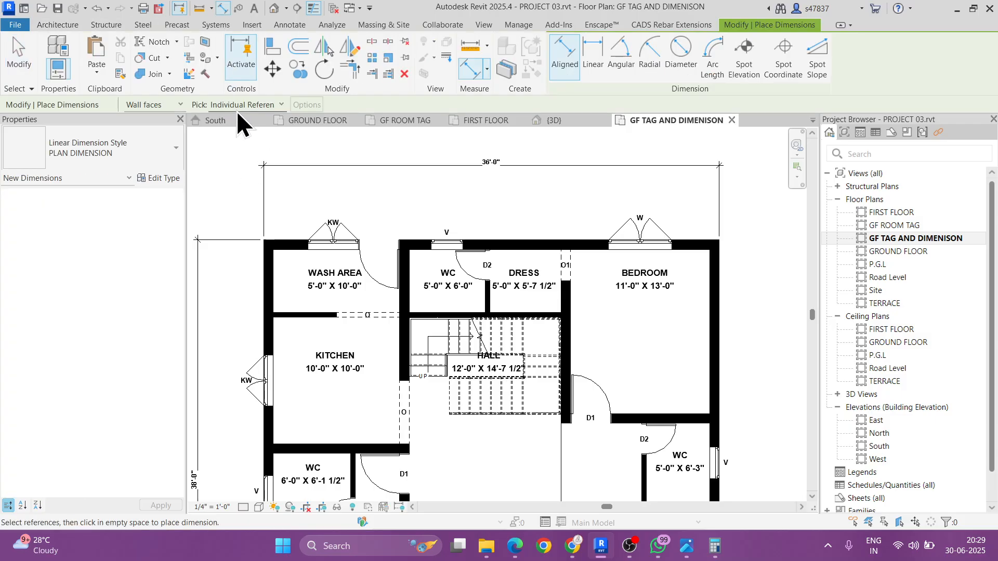
# Step: Set the Aligned dimension to wall centerlines and entire walls, with Intersecting Walls as the automatic reference
pyautogui.click(148, 106)
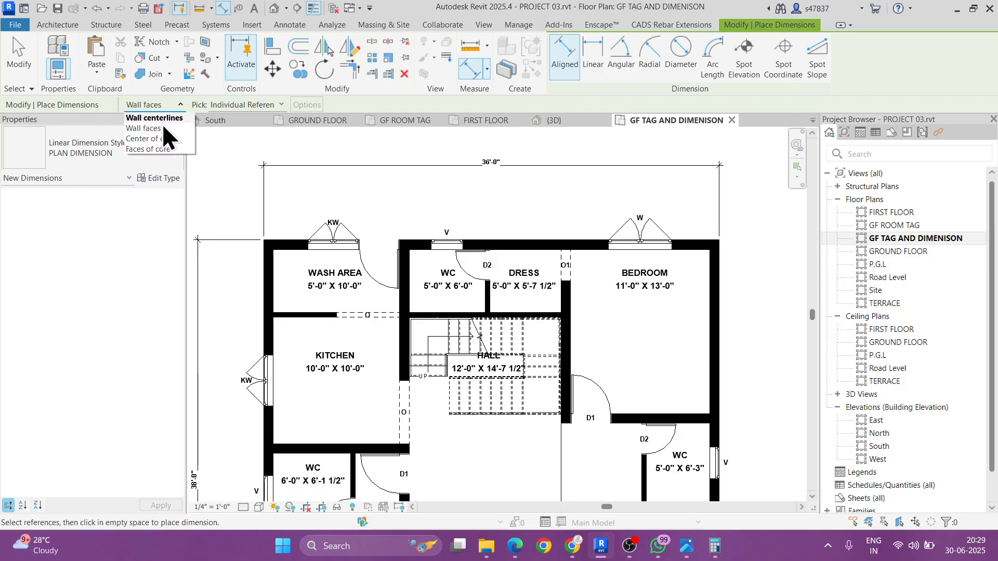
pyautogui.click(162, 120)
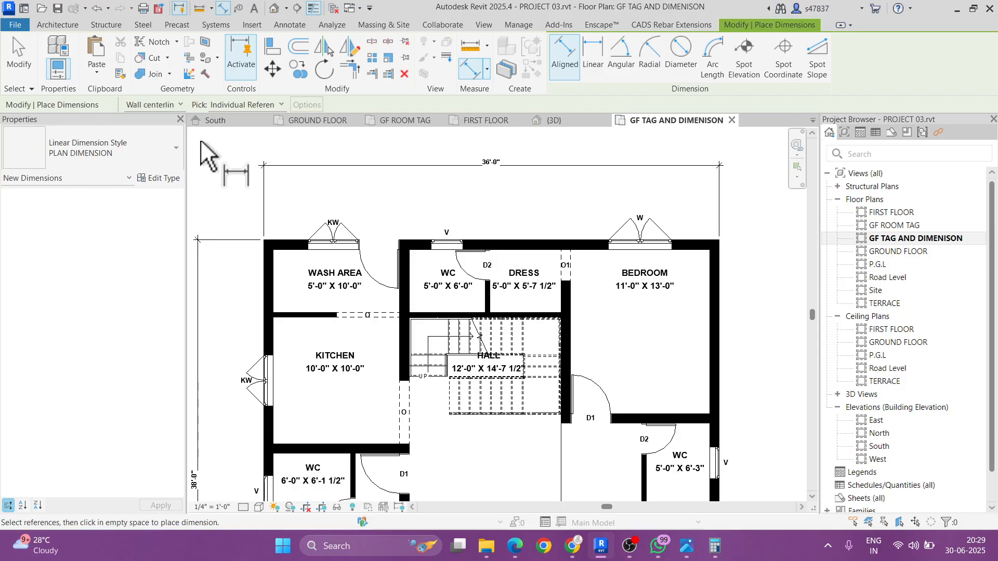
pyautogui.click(246, 103)
pyautogui.click(238, 130)
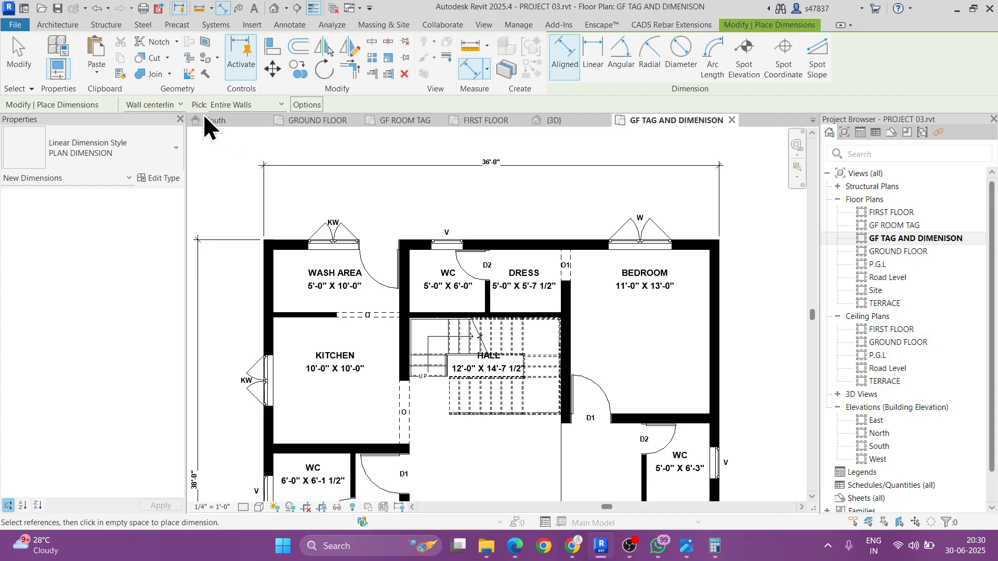
pyautogui.click(307, 105)
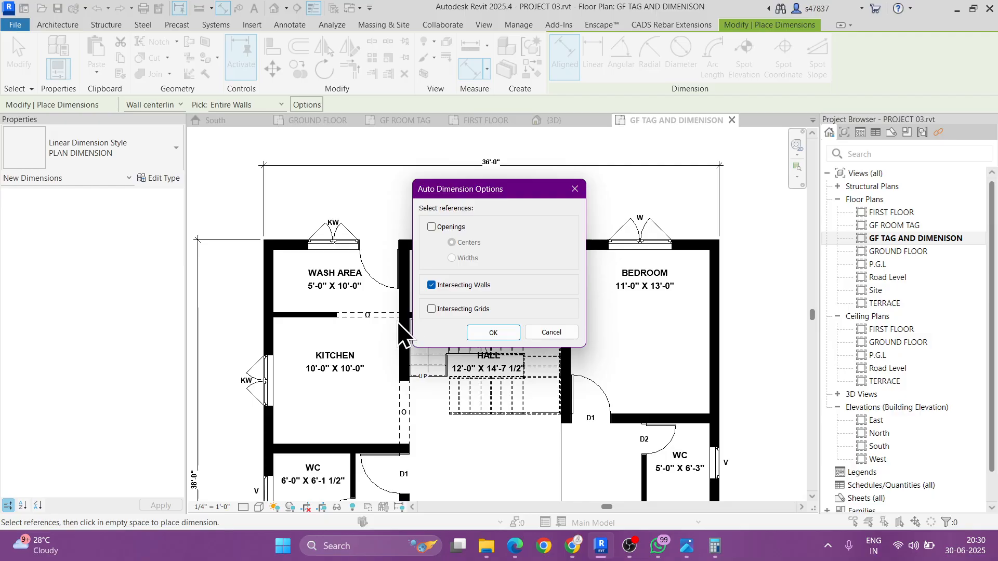
pyautogui.click(491, 333)
# Step: Place automatic wall-centerline dimension strings outside the building's north, east and west walls
pyautogui.click(515, 245)
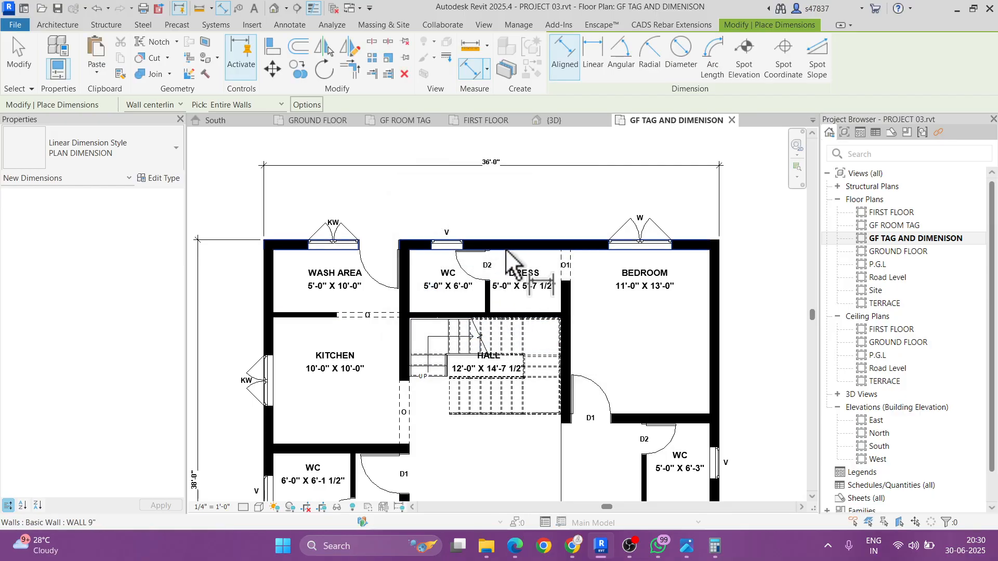
pyautogui.click(510, 213)
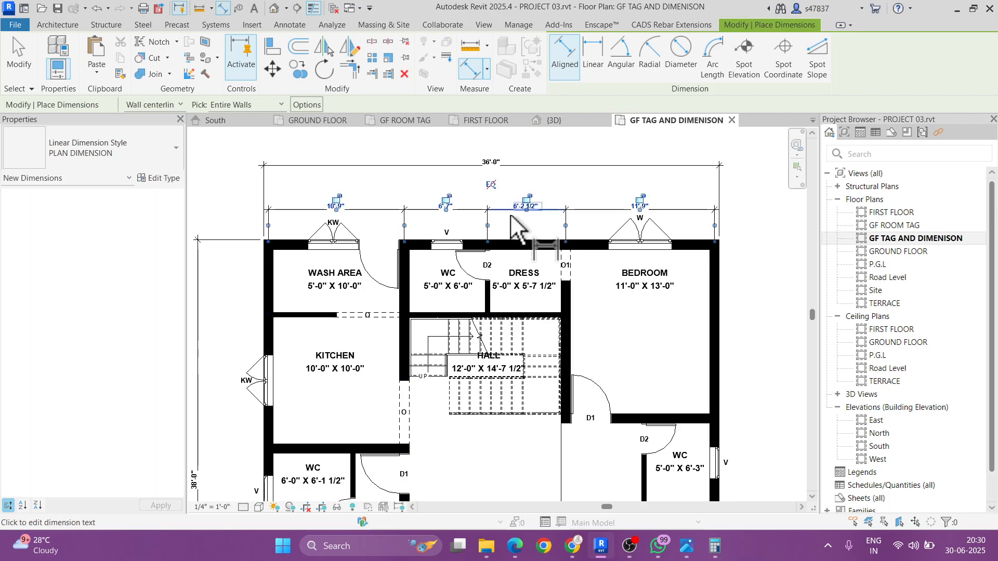
pyautogui.scroll(-2, 534, 222)
pyautogui.click(569, 245)
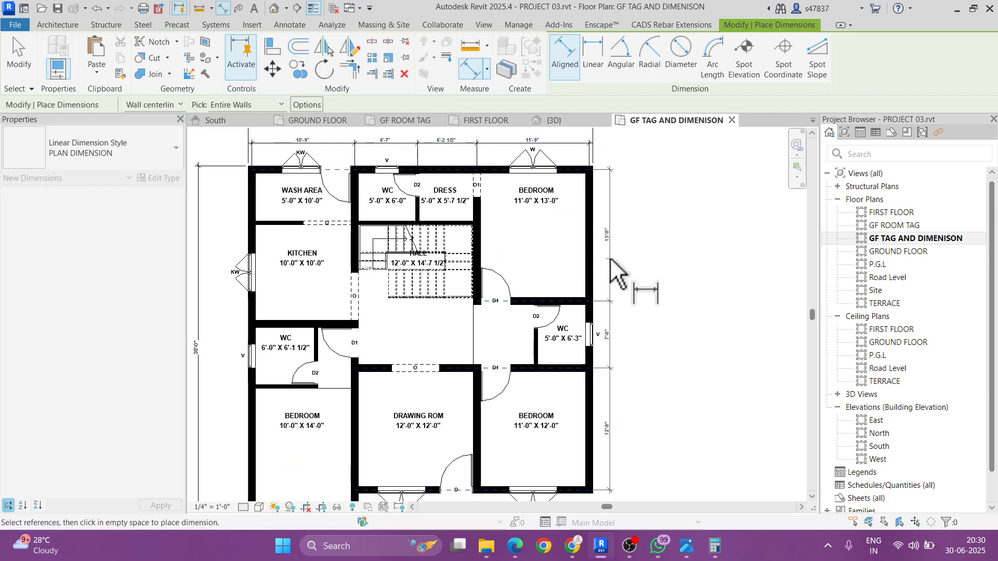
pyautogui.click(255, 243)
pyautogui.moveTo(257, 243); pyautogui.dragTo(370, 229, button='middle')
pyautogui.click(334, 228)
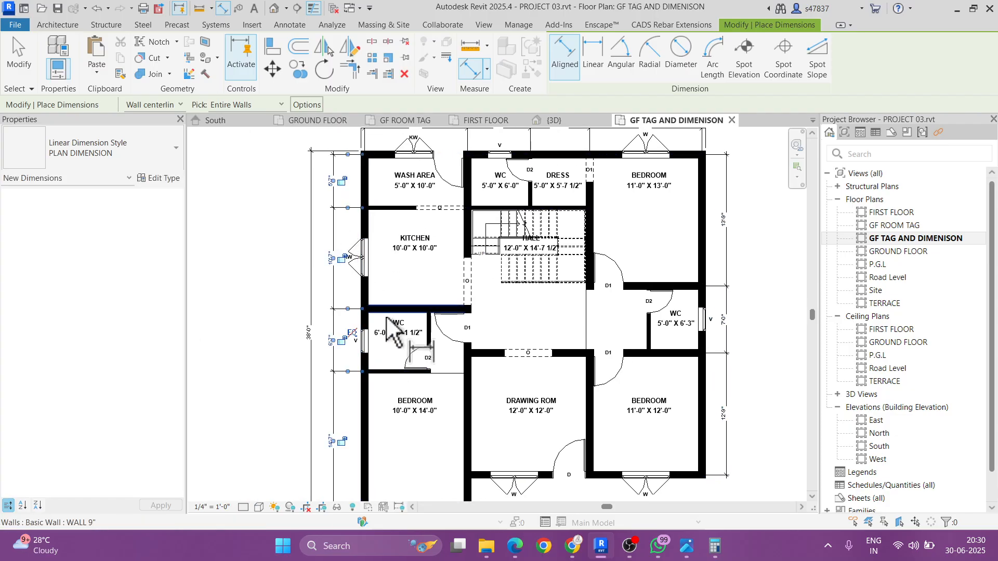
# Step: Dimension the south walls of the 10'-0" x 14'-0" bedroom, the drawing room and the adjacent bedroom, placing both strings outside the building
pyautogui.scroll(4, 386, 316)
pyautogui.click(343, 372)
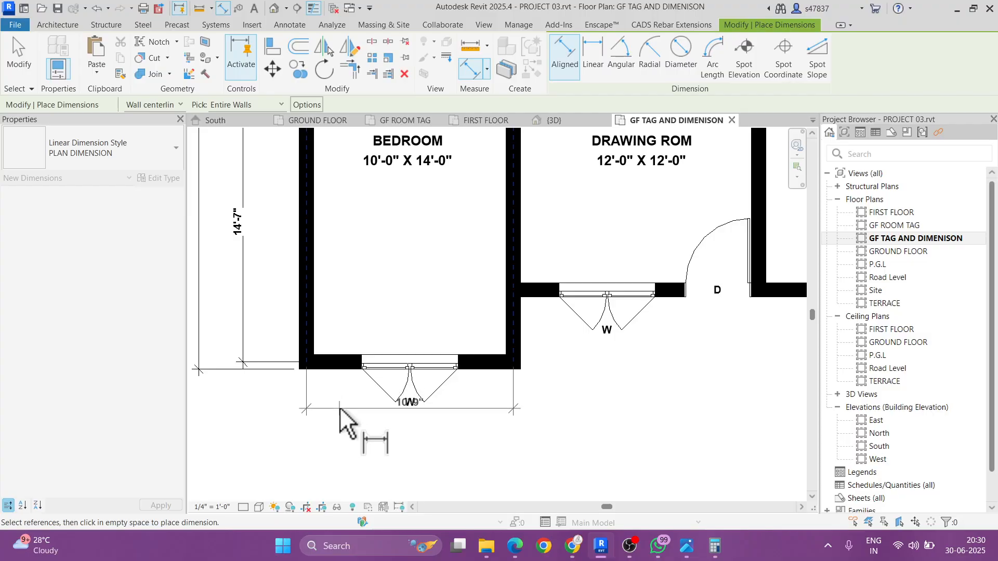
pyautogui.click(345, 434)
pyautogui.click(540, 292)
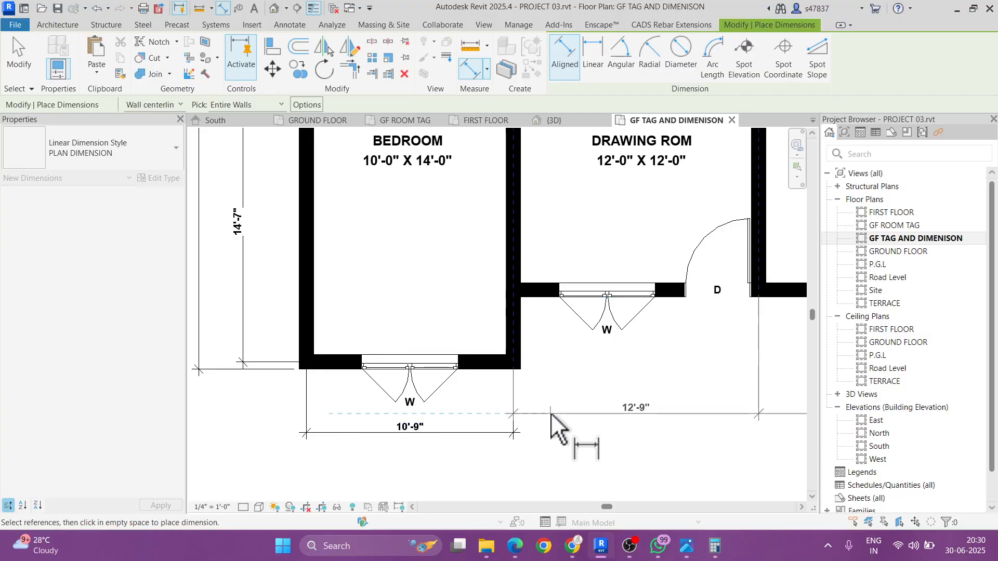
pyautogui.scroll(-3, 551, 430)
pyautogui.click(494, 411)
pyautogui.scroll(-5, 488, 400)
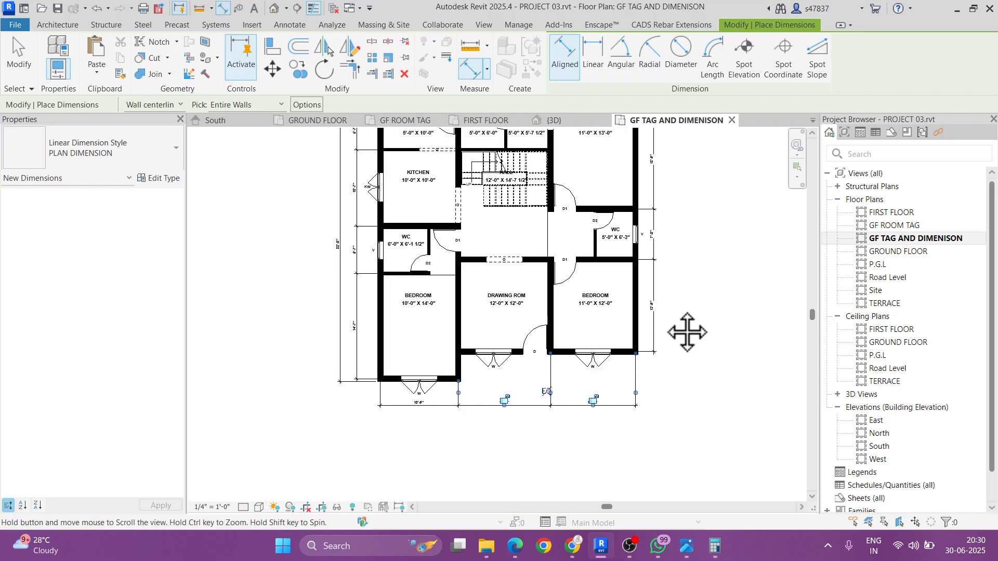
pyautogui.press('Escape')
pyautogui.press('Escape')
pyautogui.moveTo(677, 345); pyautogui.dragTo(688, 344, button='middle')
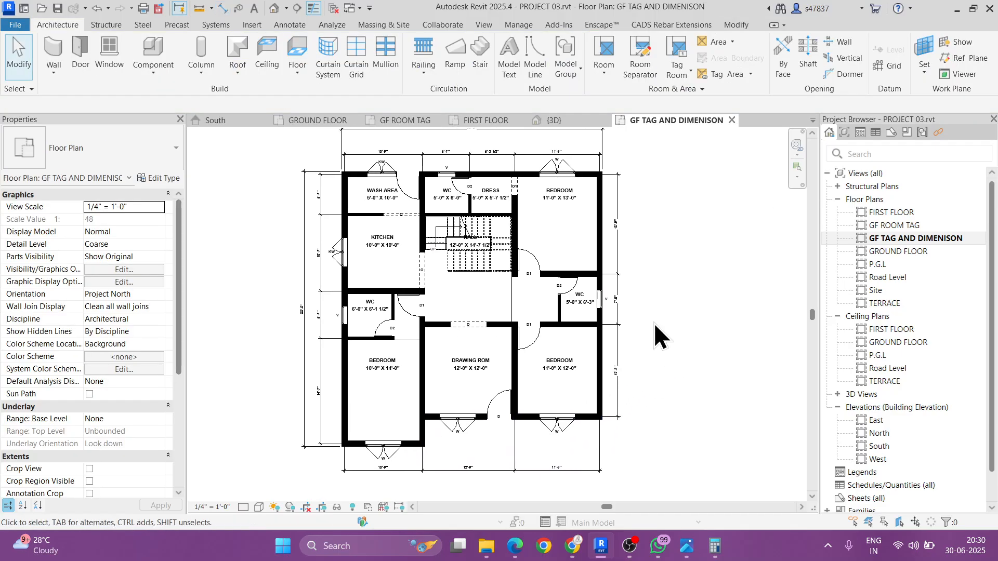
# Step: Move the 10'-0" x 14'-0" bedroom's south dimension closer to its wall and shift its W tag between the window sashes
pyautogui.scroll(2, 387, 347)
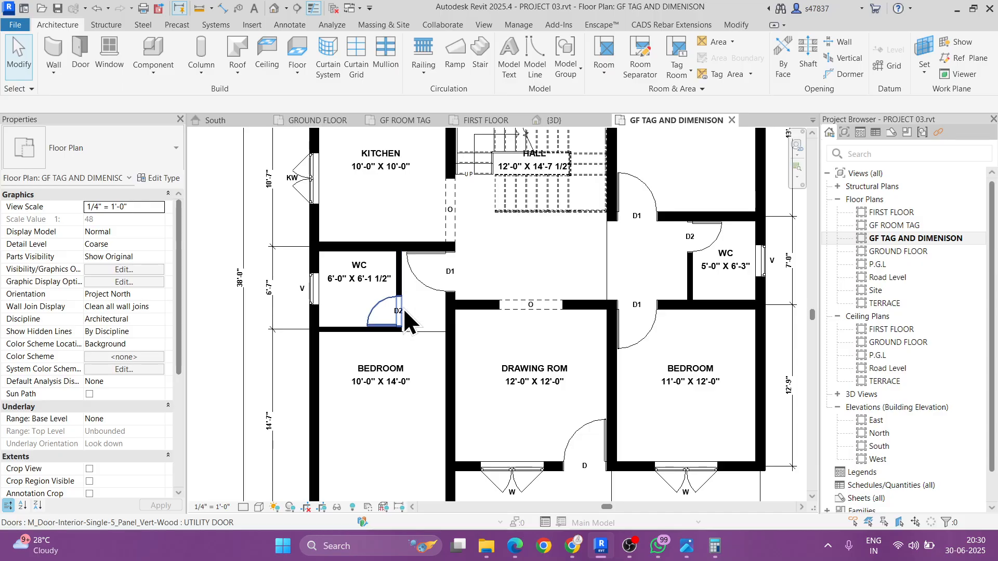
pyautogui.scroll(-2, 405, 329)
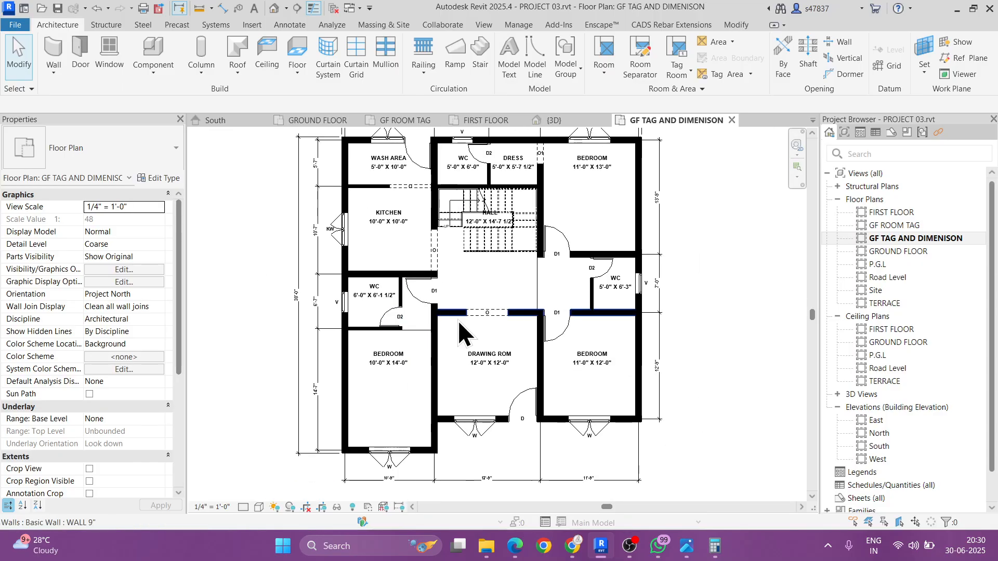
pyautogui.scroll(-1, 700, 330)
pyautogui.moveTo(700, 321); pyautogui.dragTo(747, 319, button='middle')
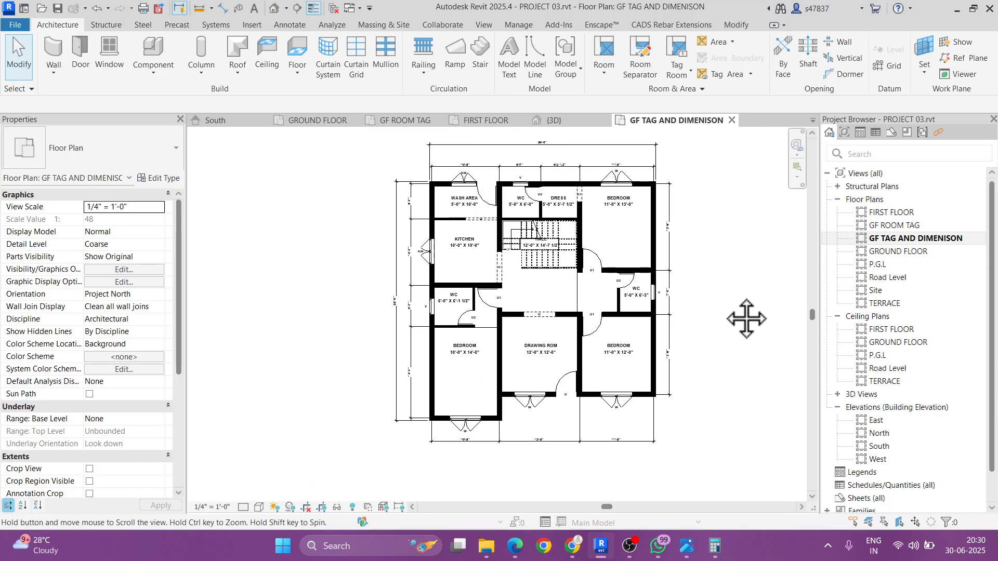
pyautogui.scroll(4, 507, 466)
pyautogui.click(390, 402)
pyautogui.scroll(1, 395, 402)
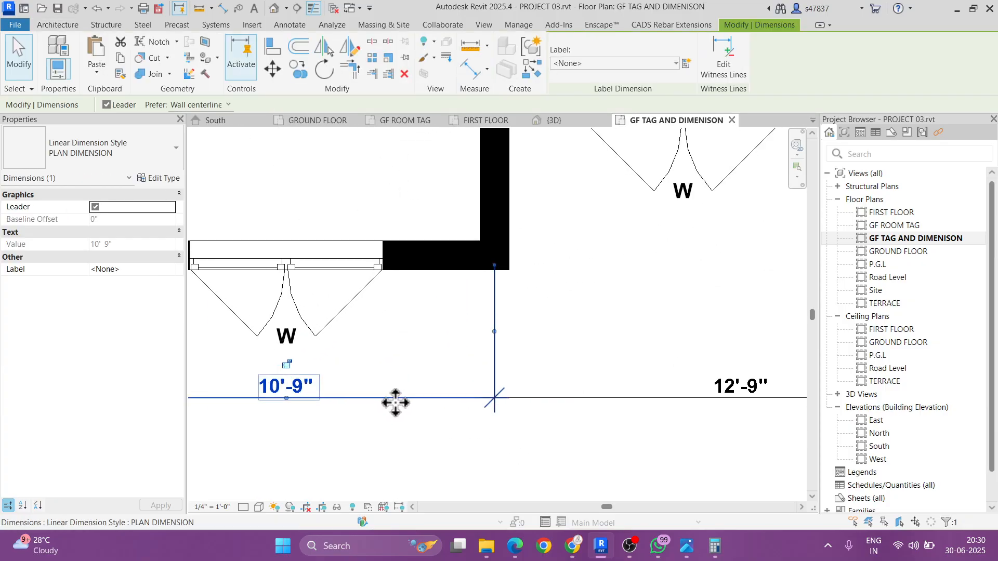
pyautogui.moveTo(394, 403); pyautogui.dragTo(411, 381)
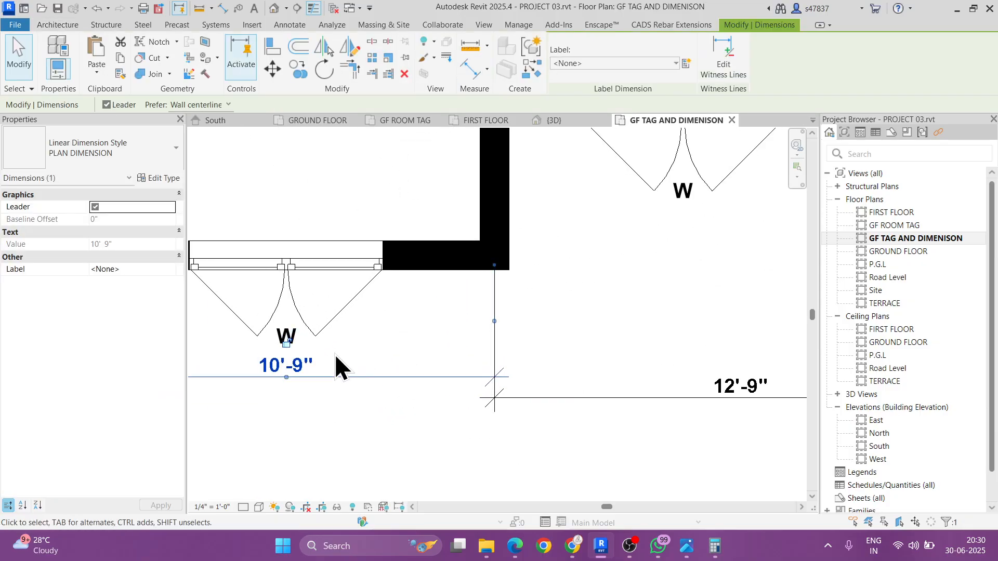
pyautogui.click(289, 326)
pyautogui.scroll(2, 290, 325)
pyautogui.click(292, 347)
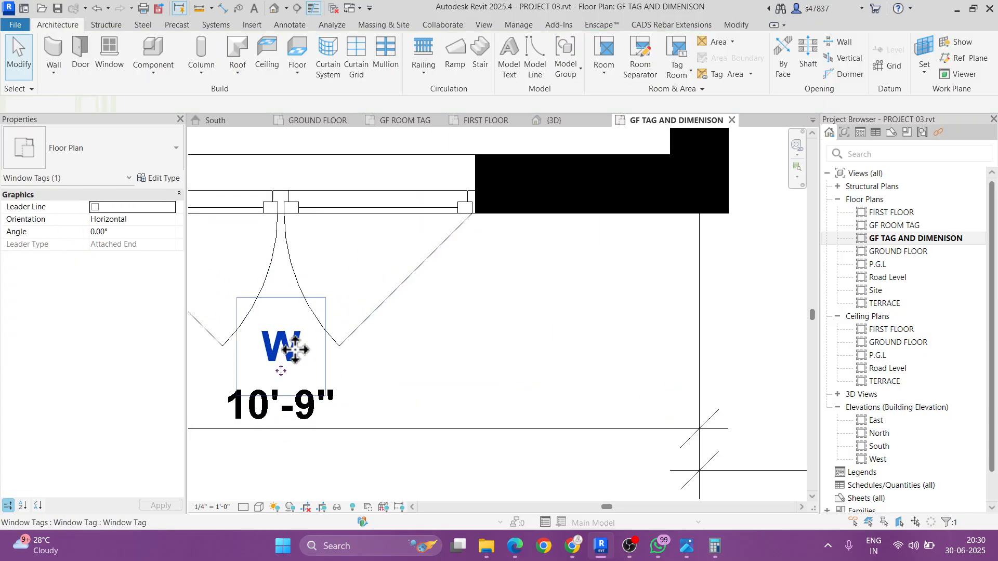
pyautogui.moveTo(287, 358); pyautogui.dragTo(291, 301)
pyautogui.press('Escape')
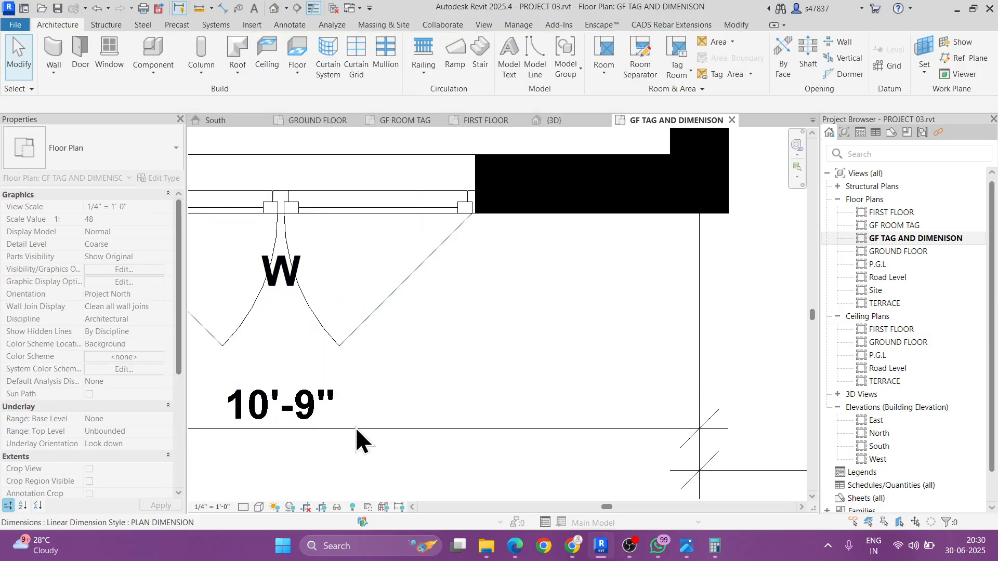
# Step: Move the dimension string below the drawing room and adjacent bedroom into line with the neighbouring 10'-9" dimension
pyautogui.scroll(-2, 356, 427)
pyautogui.click(508, 423)
pyautogui.moveTo(507, 423); pyautogui.dragTo(501, 394)
pyautogui.press('Escape')
pyautogui.scroll(-1, 438, 411)
pyautogui.click(584, 436)
pyautogui.moveTo(583, 436); pyautogui.dragTo(583, 403)
pyautogui.press('Escape')
pyautogui.scroll(-2, 409, 406)
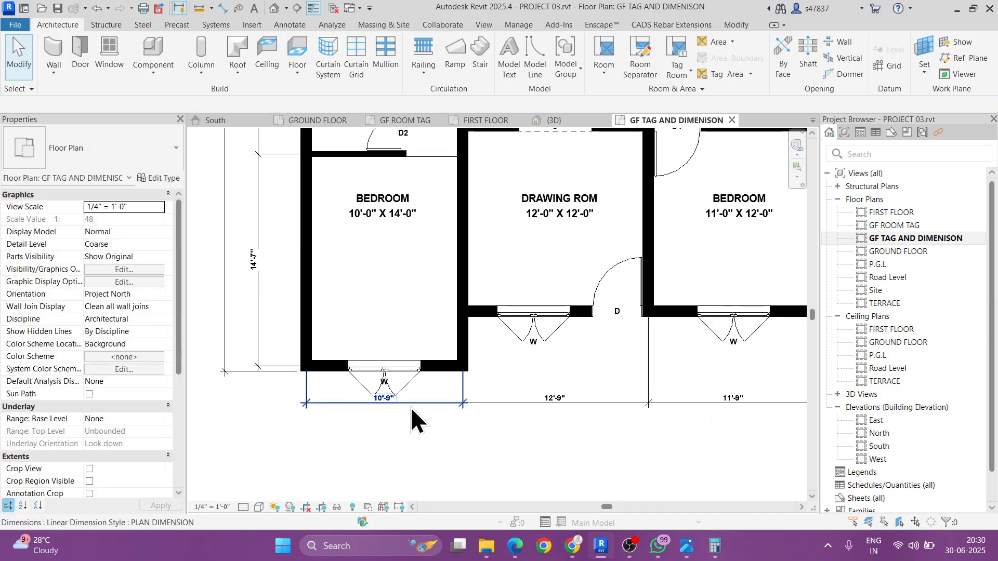
# Step: Move the west-side wall dimension string and the overall 38'-0" dimension closer to the building
pyautogui.scroll(-3, 411, 408)
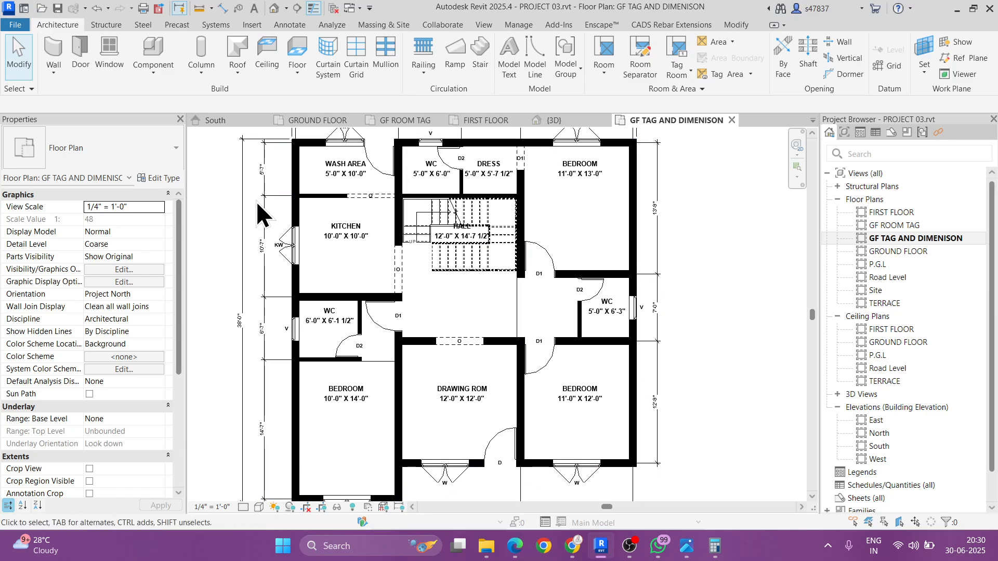
pyautogui.scroll(2, 260, 190)
pyautogui.click(274, 193)
pyautogui.moveTo(275, 193)
pyautogui.mouseDown()
pyautogui.moveTo(299, 193)
pyautogui.moveTo(289, 189)
pyautogui.moveTo(289, 205)
pyautogui.mouseUp()
pyautogui.press('Escape')
pyautogui.scroll(-2, 289, 205)
pyautogui.click(254, 253)
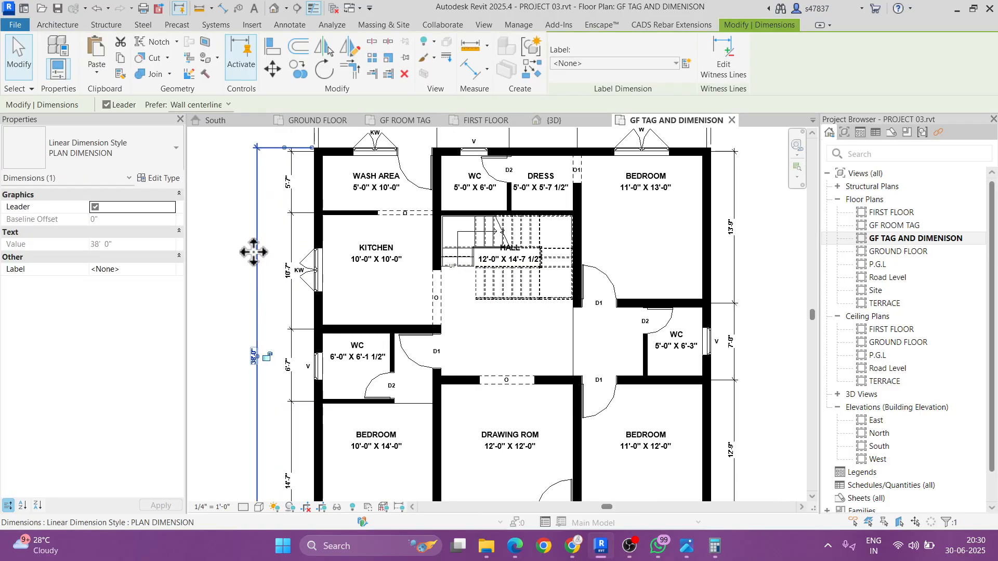
pyautogui.moveTo(254, 252); pyautogui.dragTo(270, 255)
pyautogui.press('Escape')
# Step: Move the wall-centerline dimension string on the north side closer to the building
pyautogui.moveTo(366, 148); pyautogui.dragTo(368, 251, button='middle')
pyautogui.scroll(2, 344, 207)
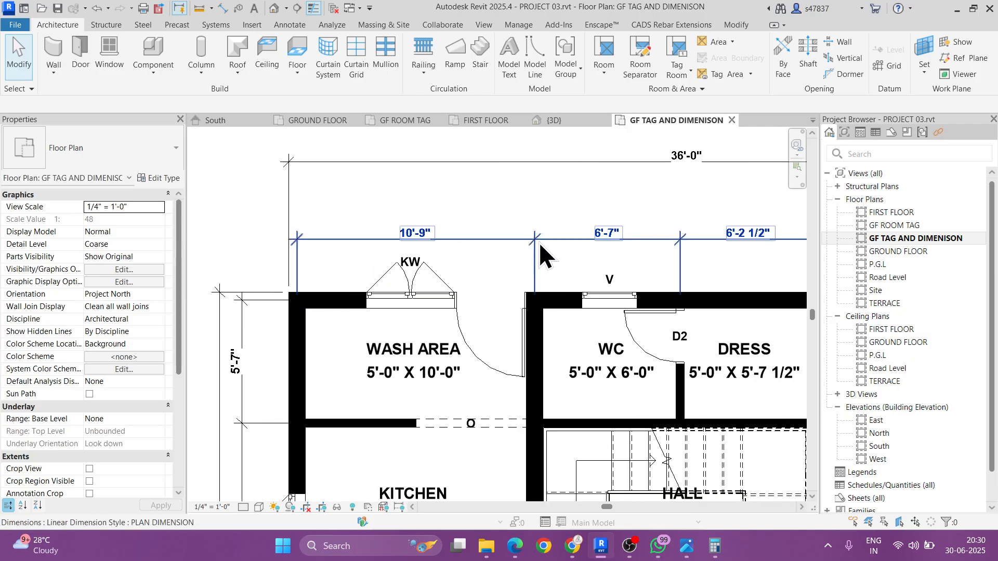
pyautogui.moveTo(684, 241); pyautogui.dragTo(526, 244, button='middle')
pyautogui.click(704, 242)
pyautogui.moveTo(704, 241); pyautogui.dragTo(704, 260)
pyautogui.press('Escape')
# Step: Bring the overall 36'-0" dimension down to just outside the north wall-centerline dimension string
pyautogui.click(649, 170)
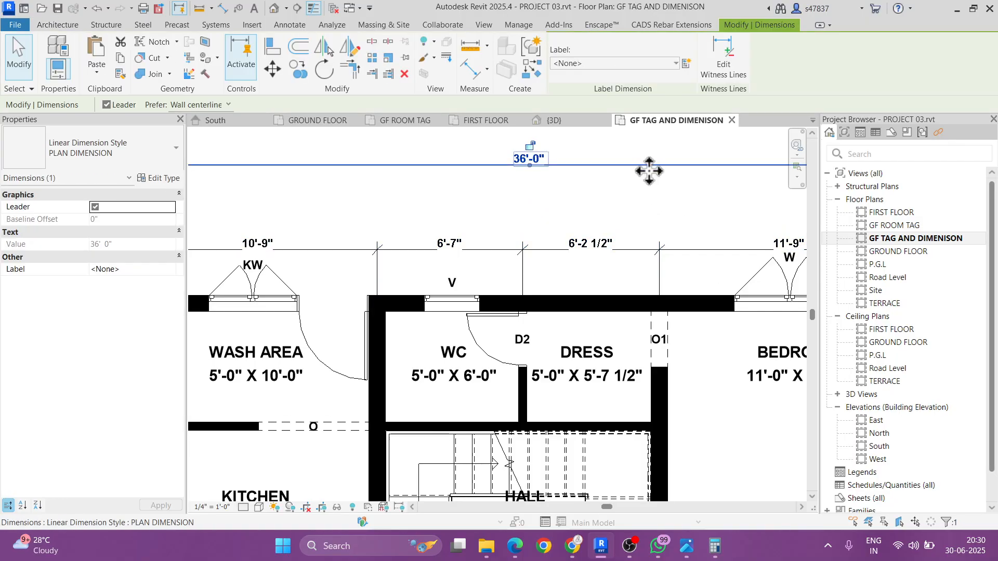
pyautogui.moveTo(648, 171); pyautogui.dragTo(660, 239)
pyautogui.press('Escape')
pyautogui.scroll(-4, 547, 247)
pyautogui.scroll(3, 543, 214)
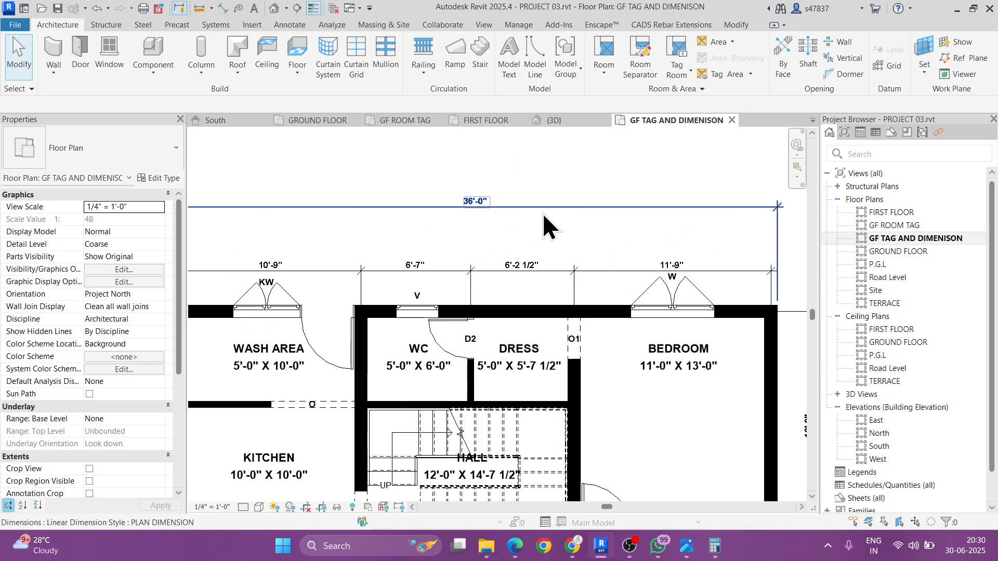
pyautogui.click(545, 208)
pyautogui.moveTo(555, 216); pyautogui.dragTo(569, 253)
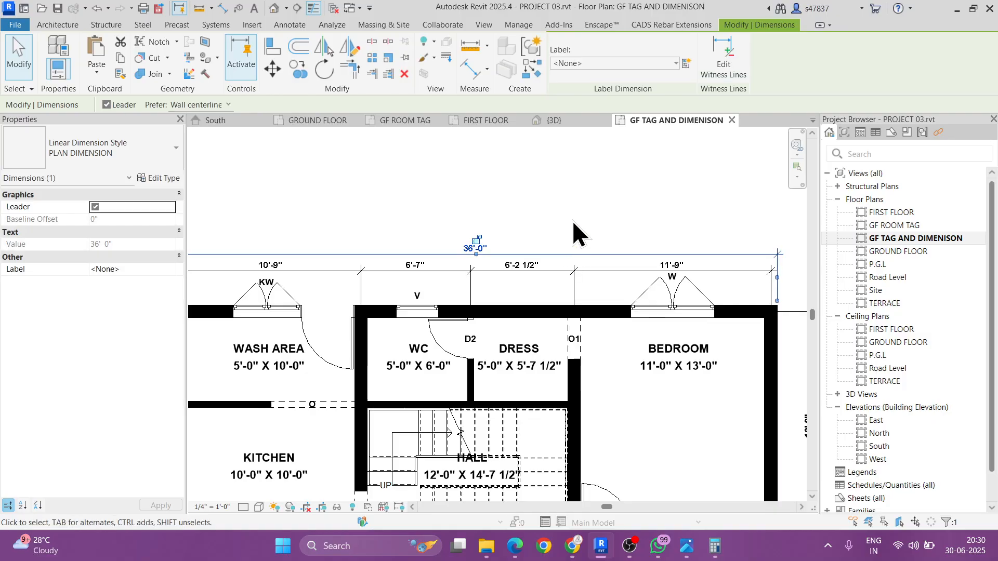
pyautogui.click(572, 221)
# Step: Review the dimensioned plan layout and compare it with the GROUND FLOOR and GF ROOM TAG plans
pyautogui.scroll(-3, 568, 220)
pyautogui.moveTo(598, 275); pyautogui.dragTo(581, 202, button='middle')
pyautogui.middleClick(582, 202)
pyautogui.middleClick(582, 202)
pyautogui.scroll(4, 492, 326)
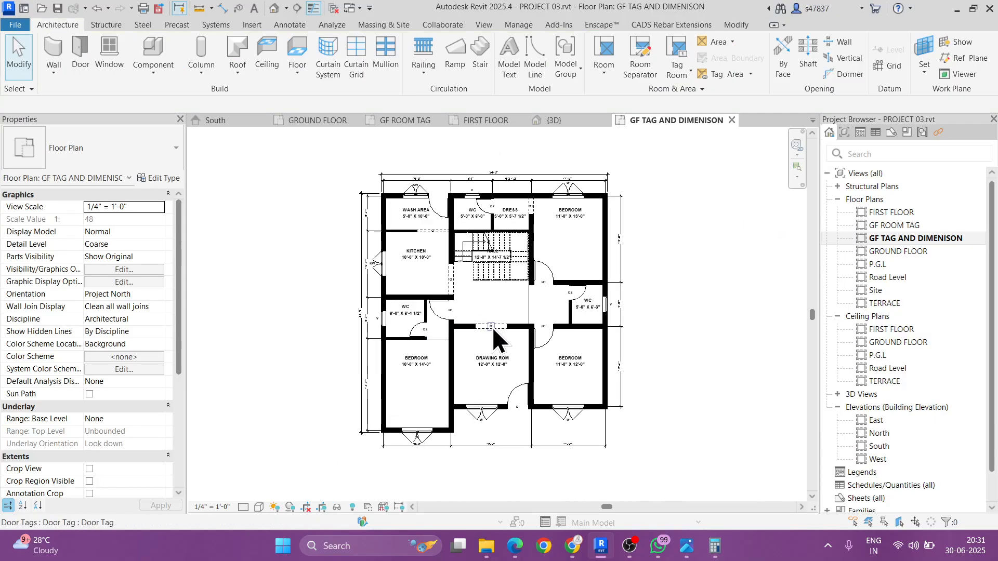
pyautogui.scroll(1, 492, 327)
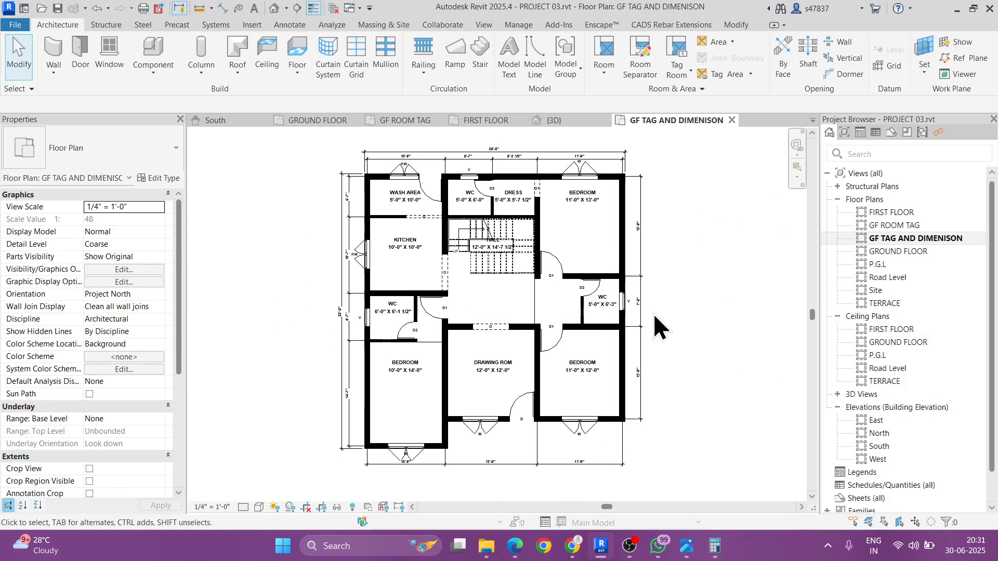
pyautogui.doubleClick(900, 251)
pyautogui.moveTo(683, 304); pyautogui.dragTo(669, 295, button='middle')
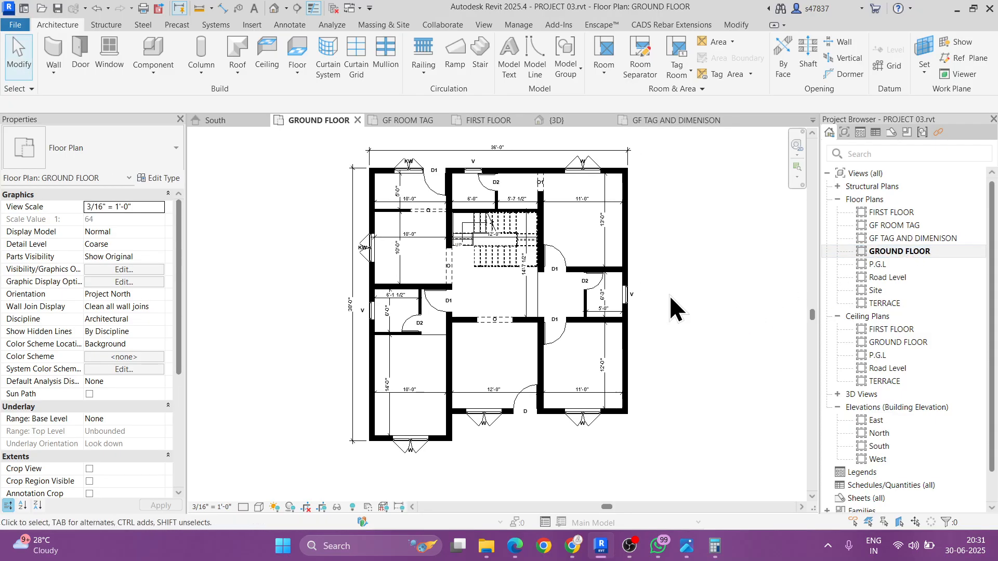
pyautogui.doubleClick(894, 226)
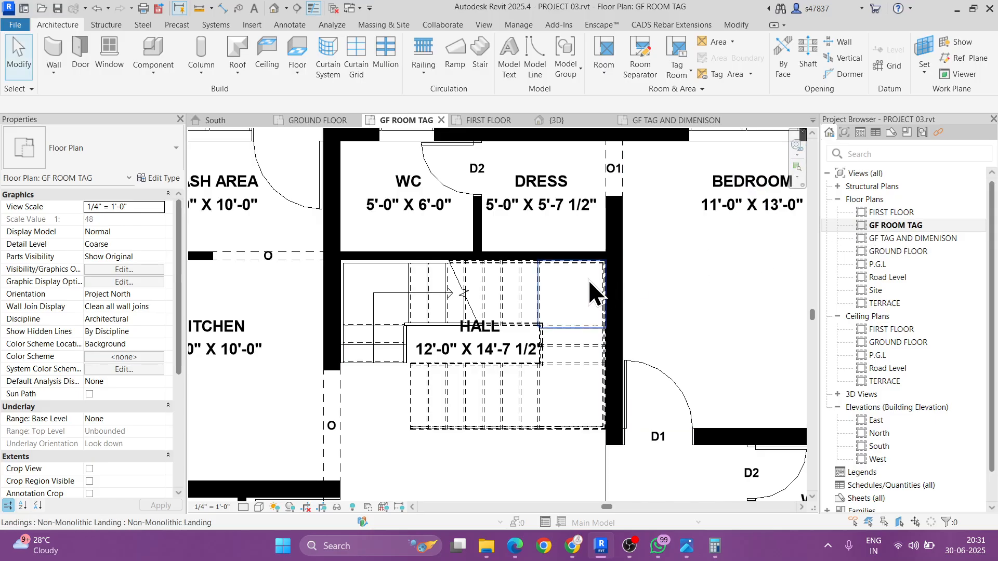
pyautogui.scroll(-5, 582, 300)
pyautogui.scroll(2, 554, 282)
# Step: In the FIRST FLOOR plan, edit the 6" slab's boundary and sketch a rectangular opening about 12'-0" by 7'-8" around the staircase
pyautogui.doubleClick(892, 213)
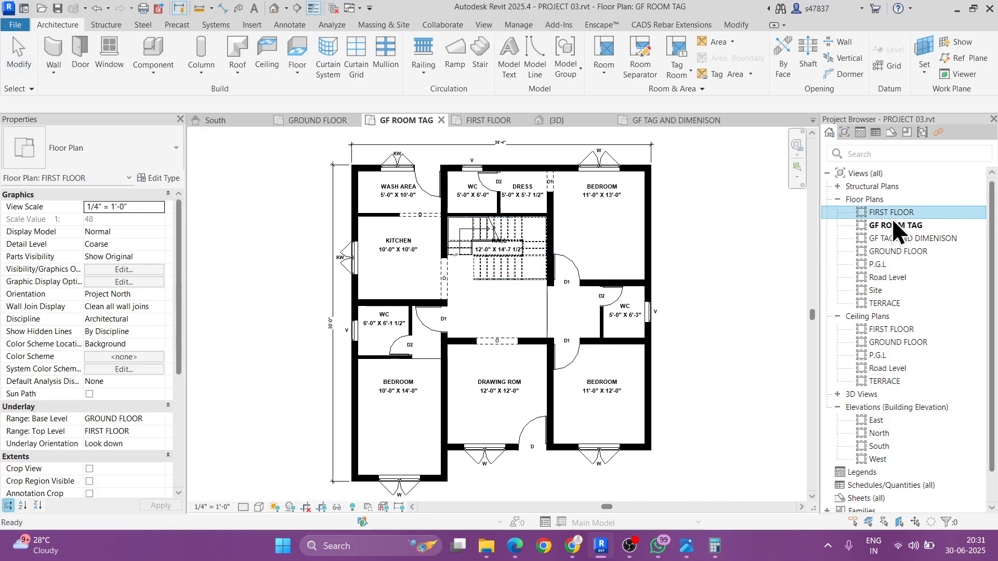
pyautogui.click(470, 312)
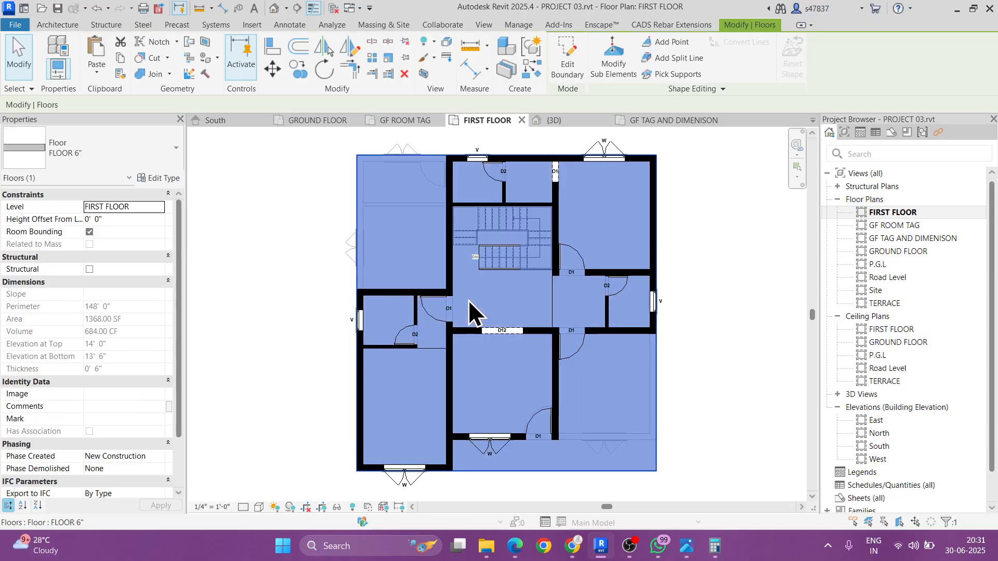
pyautogui.doubleClick(509, 166)
pyautogui.scroll(5, 488, 223)
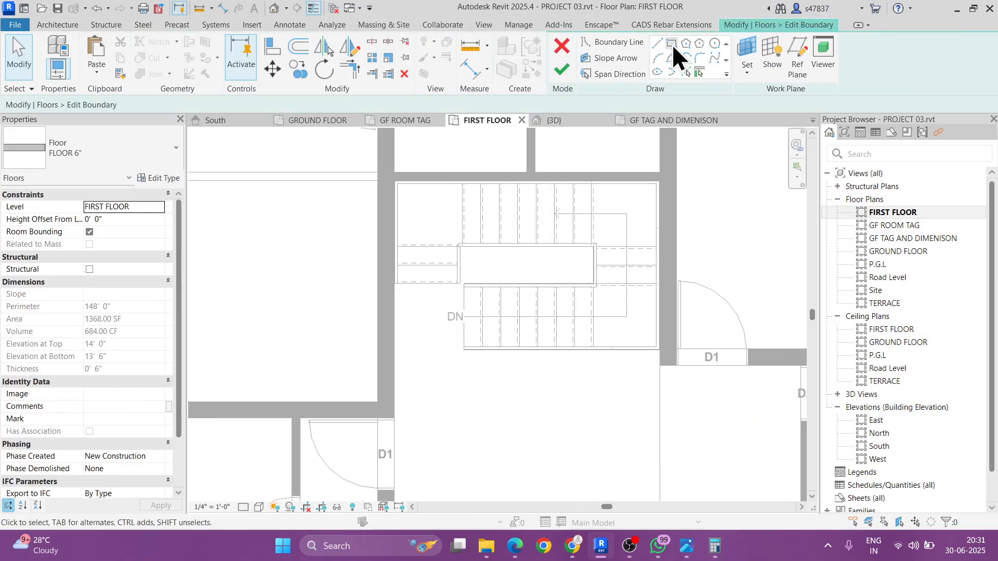
pyautogui.click(671, 43)
pyautogui.click(393, 180)
pyautogui.click(660, 349)
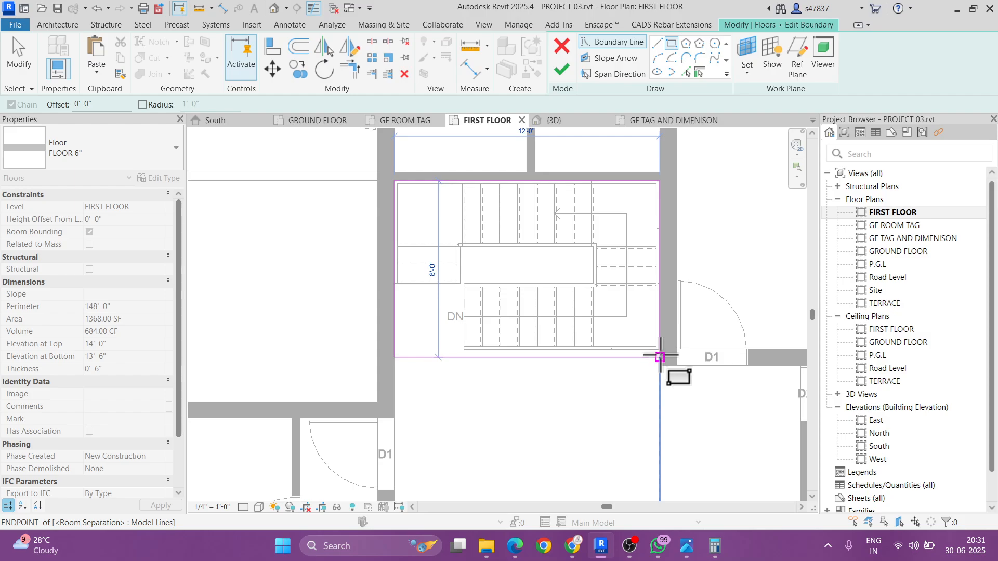
# Step: Move the stair opening's west edge to the start of the lower flight, finish the slab boundary and attach the walls below to it
pyautogui.scroll(3, 428, 296)
pyautogui.rightClick(381, 293)
pyautogui.click(421, 303)
pyautogui.rightClick(423, 303)
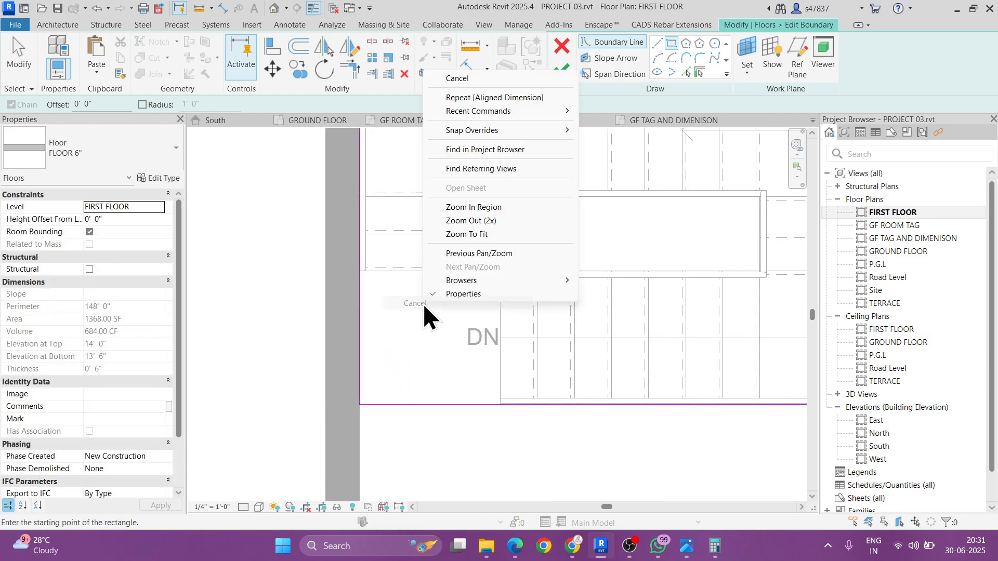
pyautogui.click(464, 79)
pyautogui.click(359, 272)
pyautogui.moveTo(359, 272); pyautogui.dragTo(501, 273)
pyautogui.scroll(5, 520, 410)
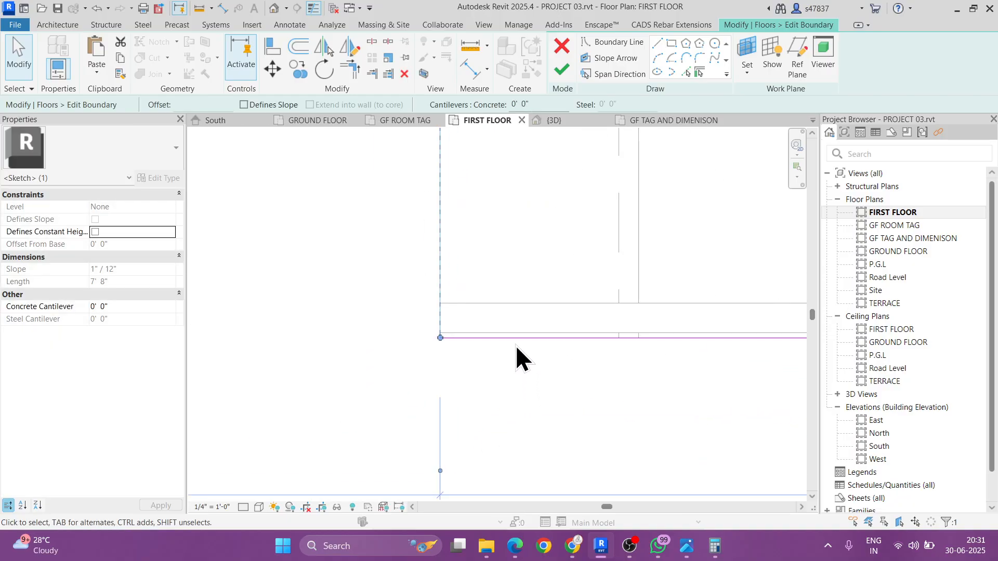
pyautogui.click(533, 280)
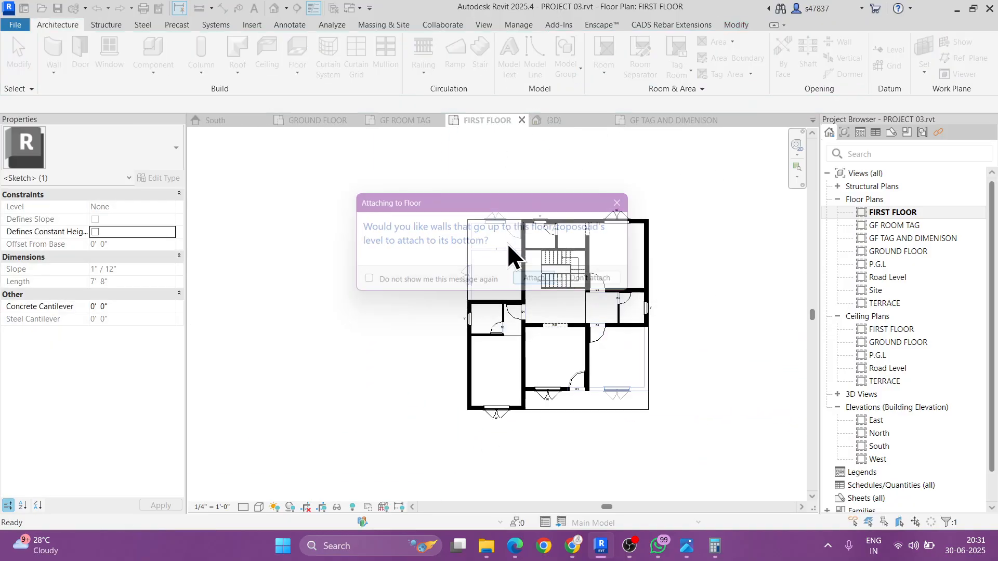
# Step: Inspect the slab's stair opening and the house from several angles in the 3D view, and return to the FIRST FLOOR plan
pyautogui.click(272, 9)
pyautogui.scroll(-3, 467, 264)
pyautogui.keyDown('shift'); pyautogui.moveTo(591, 338); pyautogui.dragTo(647, 372, button='middle'); pyautogui.keyUp('shift')
pyautogui.scroll(6, 504, 230)
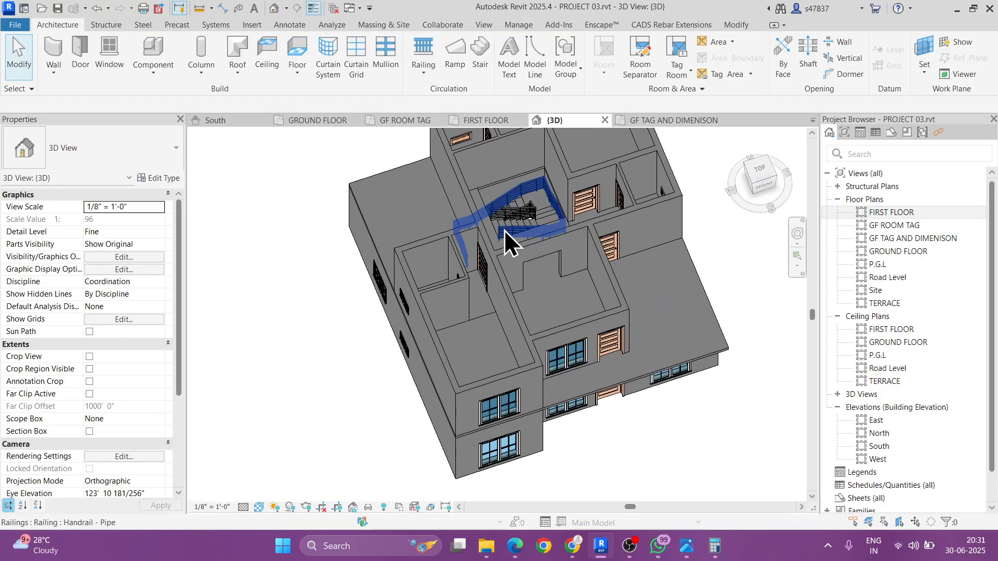
pyautogui.keyDown('shift'); pyautogui.moveTo(580, 283); pyautogui.dragTo(611, 294, button='middle'); pyautogui.keyUp('shift')
pyautogui.scroll(-5, 612, 294)
pyautogui.keyDown('shift'); pyautogui.moveTo(537, 313); pyautogui.dragTo(653, 265, button='middle'); pyautogui.keyUp('shift')
pyautogui.doubleClick(891, 212)
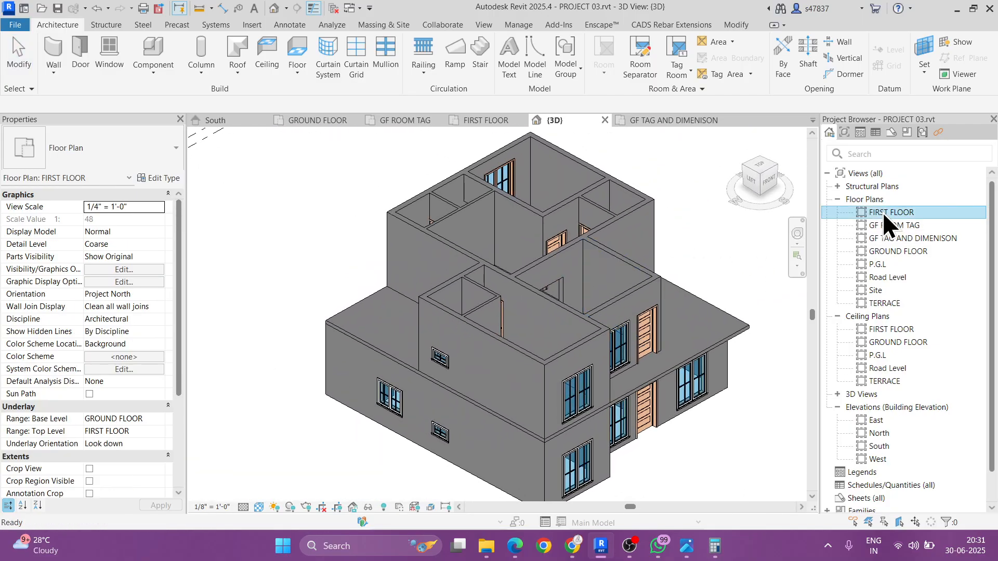
# Step: Duplicate the FIRST FLOOR plan view, and duplicate the resulting FIRST FLOOR Copy 1 view once more
pyautogui.scroll(-8, 582, 285)
pyautogui.scroll(4, 523, 335)
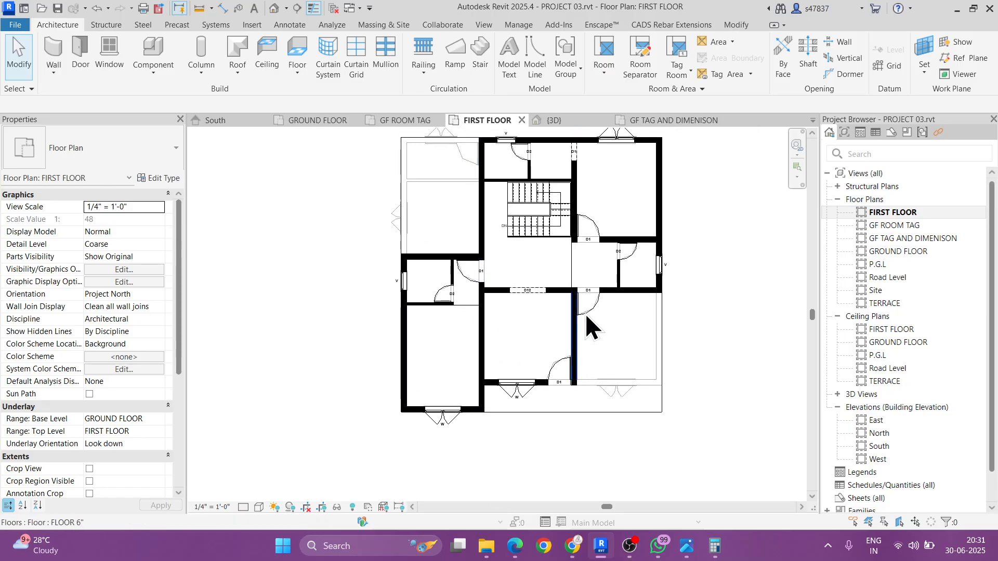
pyautogui.rightClick(893, 212)
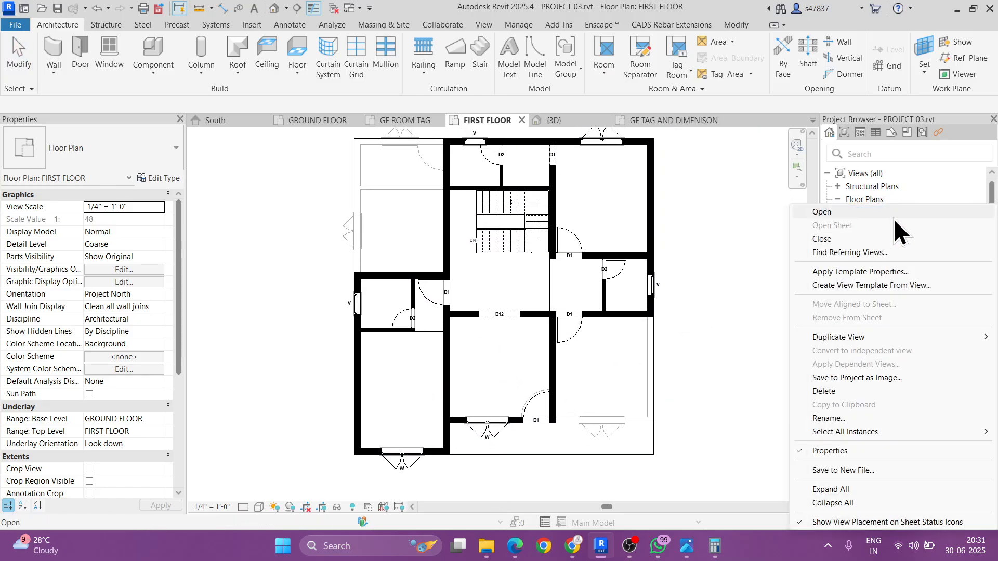
pyautogui.moveTo(854, 337)
pyautogui.click(736, 347)
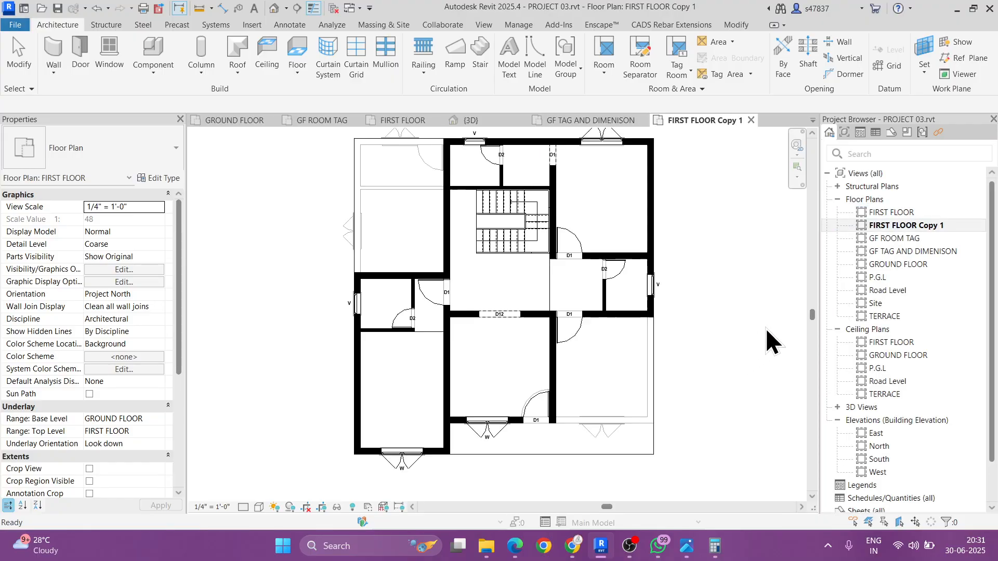
pyautogui.click(905, 225)
pyautogui.rightClick(905, 225)
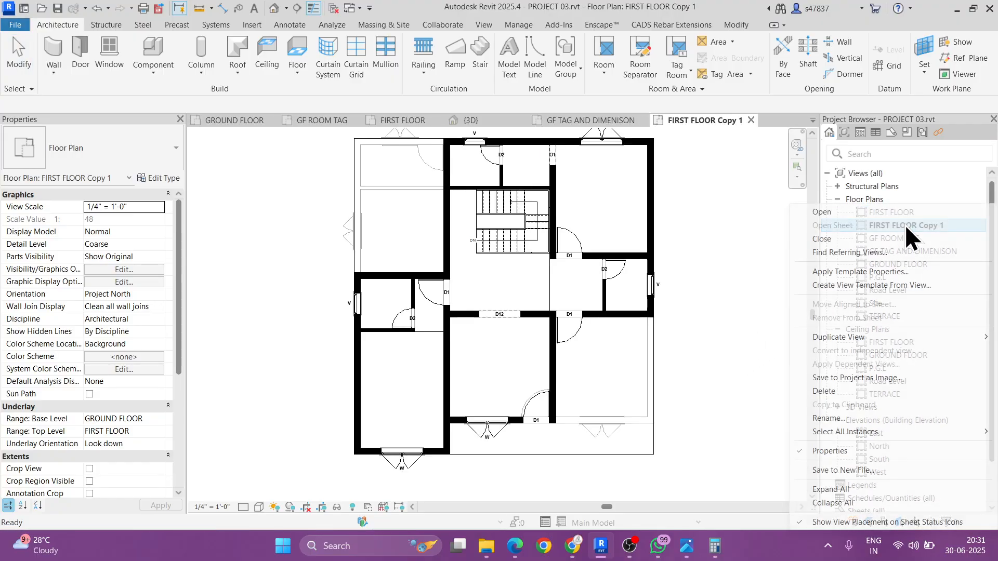
pyautogui.moveTo(848, 337)
pyautogui.click(744, 350)
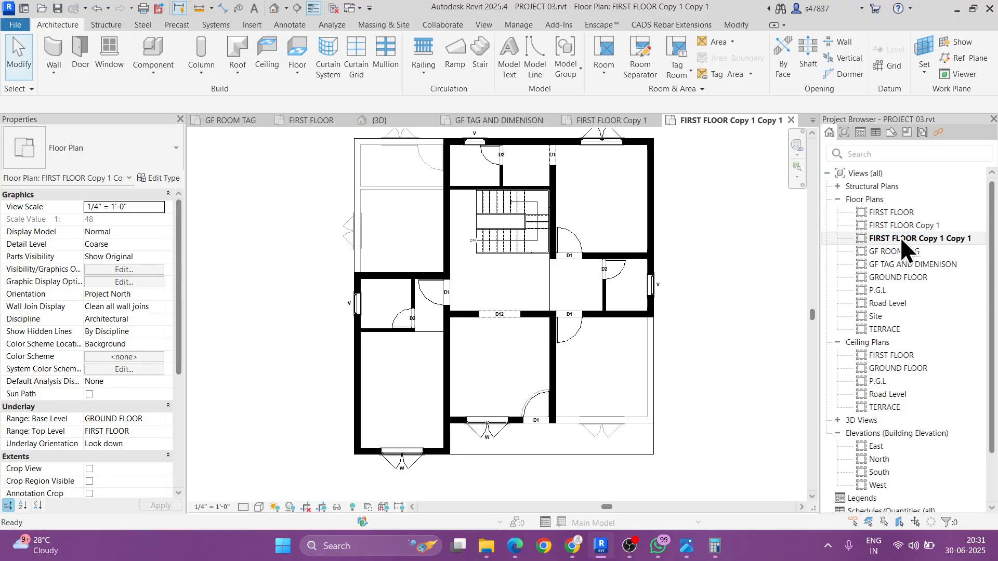
# Step: Correct the spelling of the ground-floor dimension plan's name to GF TAG AND DIMENSION
pyautogui.click(879, 264)
pyautogui.click(880, 264)
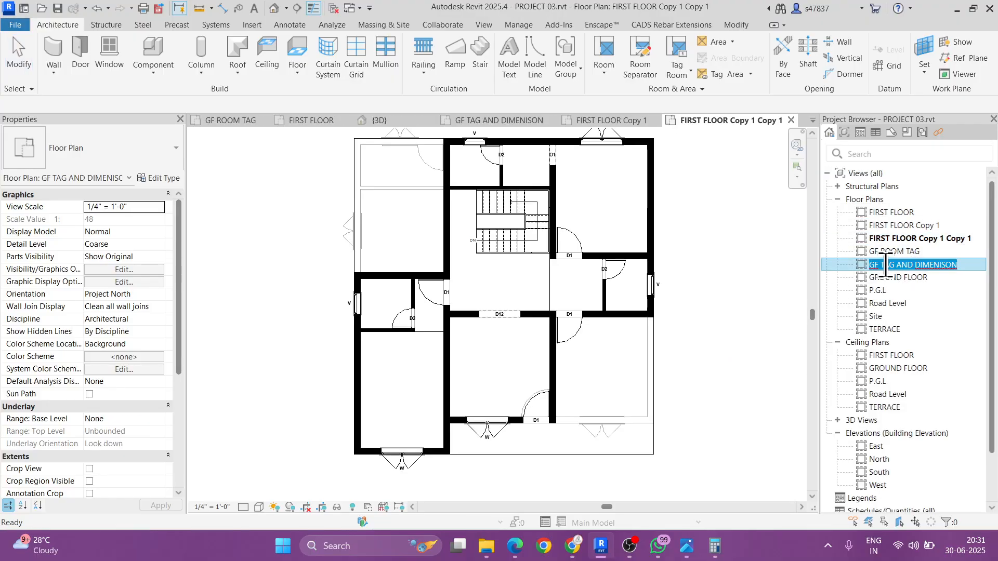
pyautogui.click(891, 265)
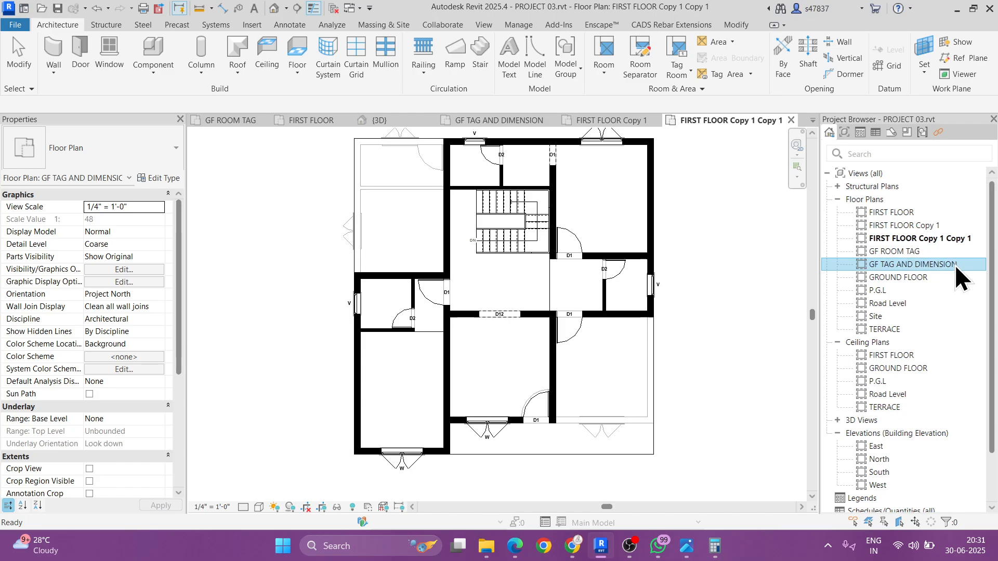
# Step: Rename the FIRST FLOOR Copy 1 Copy 1 view as FF TAG AND DIMENSION
pyautogui.click(884, 265)
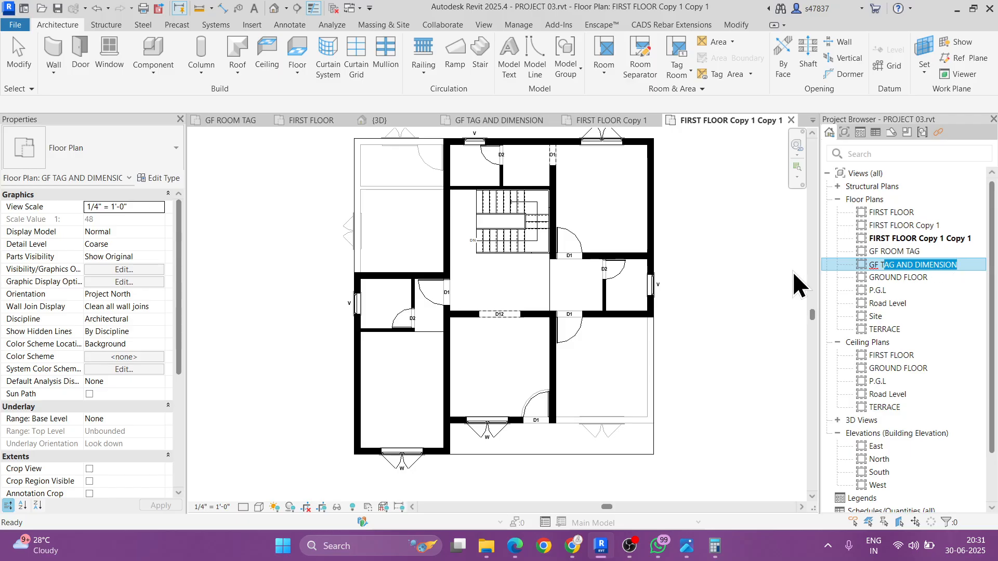
pyautogui.click(914, 238)
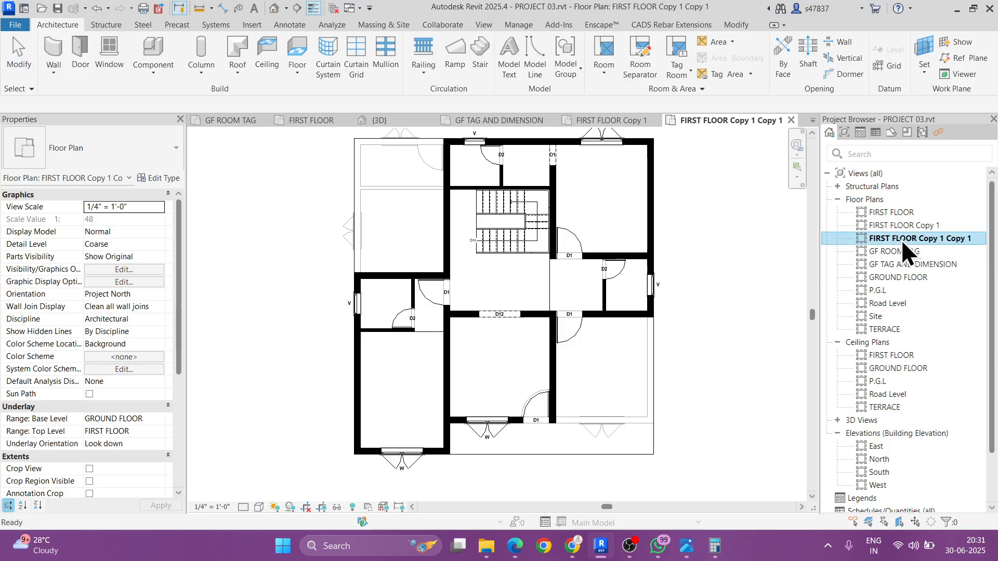
pyautogui.click(901, 239)
pyautogui.click(922, 239)
pyautogui.click(920, 239)
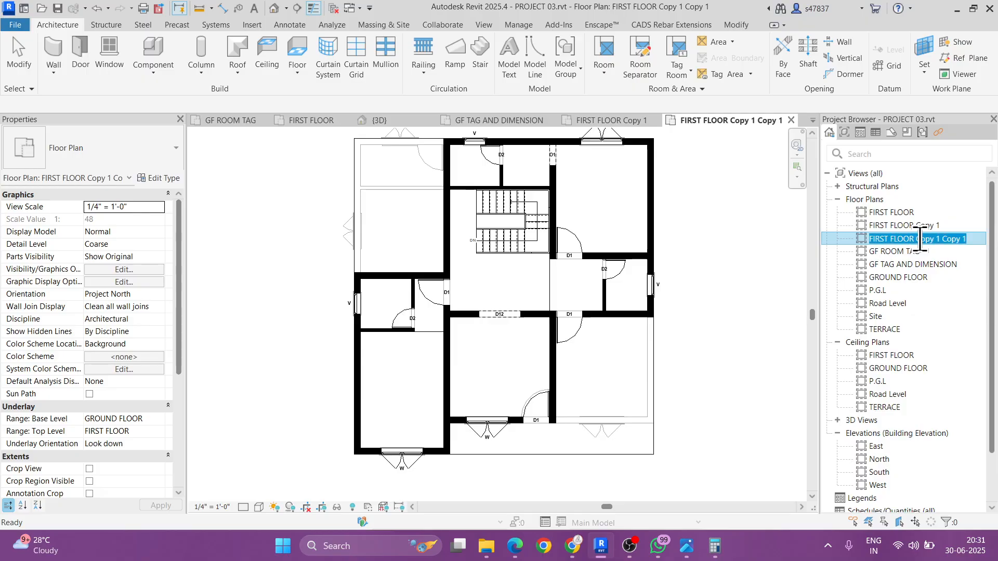
pyautogui.write('FF')
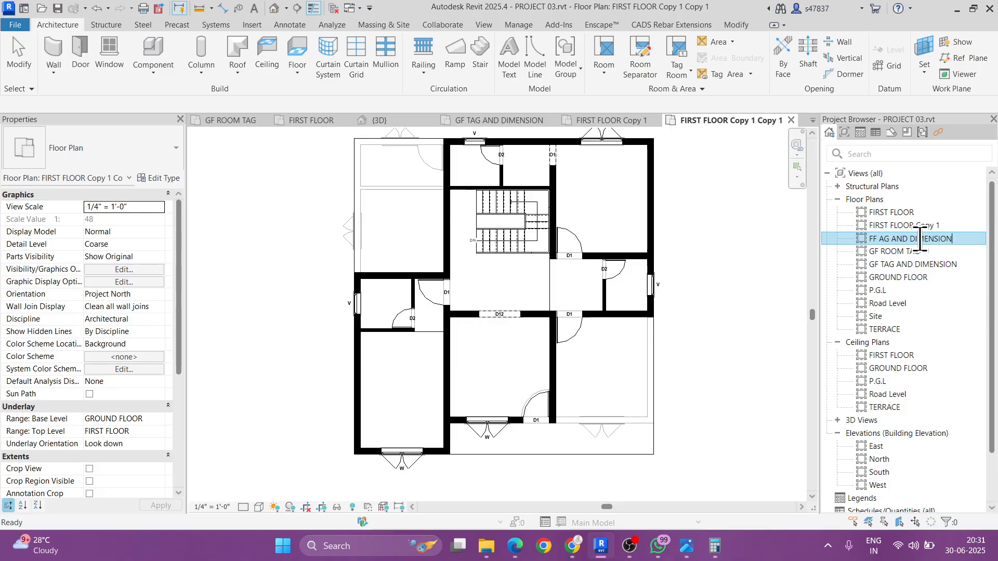
pyautogui.write(' AG AND DIMENSION')
pyautogui.press('Return')
pyautogui.click(878, 212)
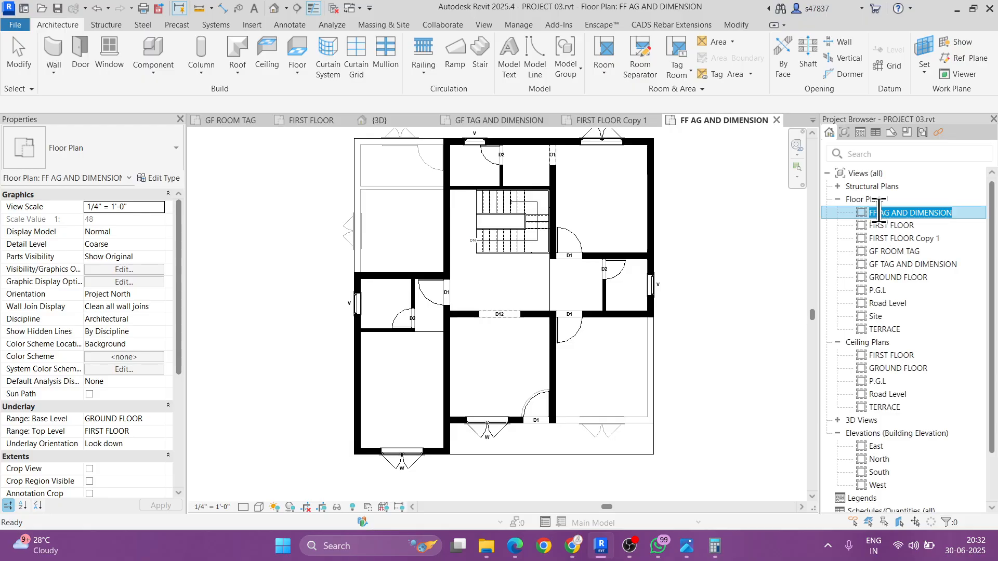
pyautogui.click(880, 212)
pyautogui.write('T')
pyautogui.press('Return')
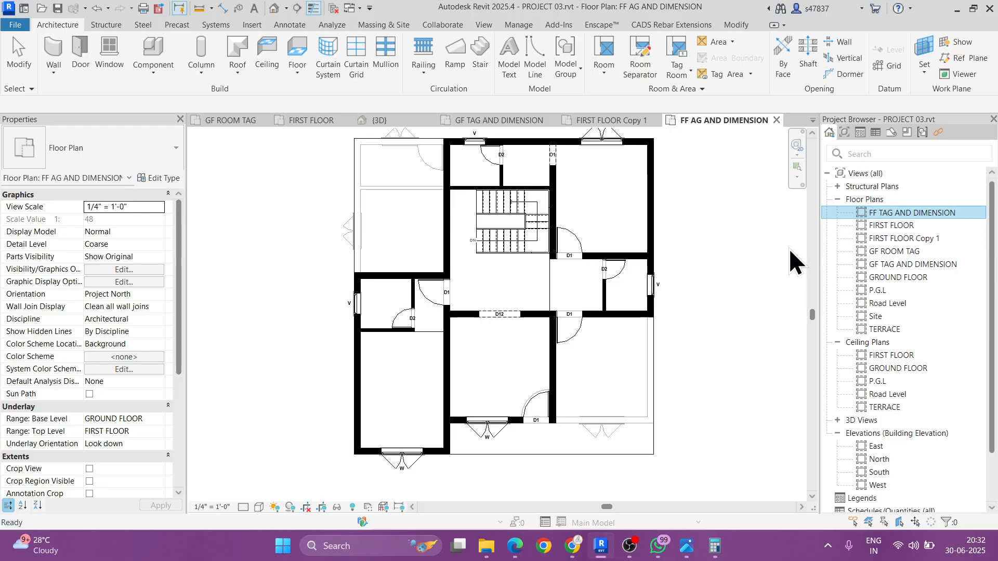
# Step: Place tagged rooms in the northeast room and in the 12'-0" x 12'-0" room south of the hall
pyautogui.moveTo(758, 260); pyautogui.dragTo(756, 271, button='middle')
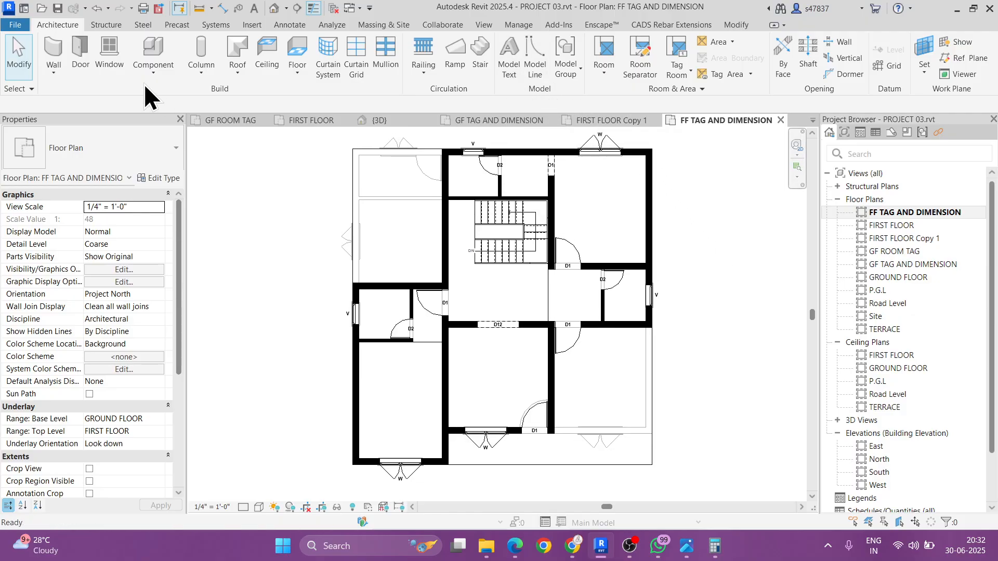
pyautogui.click(605, 50)
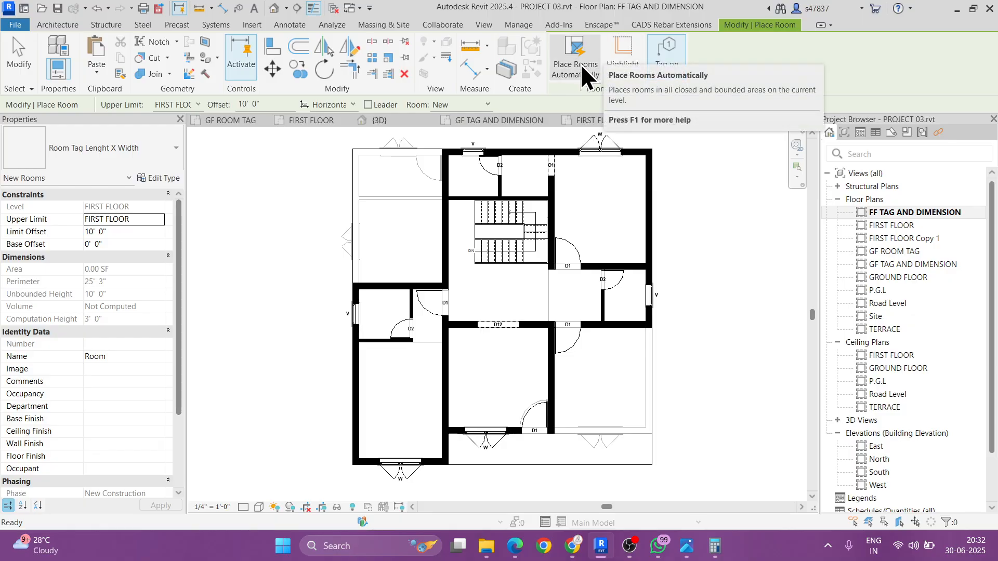
pyautogui.click(599, 199)
pyautogui.scroll(2, 500, 294)
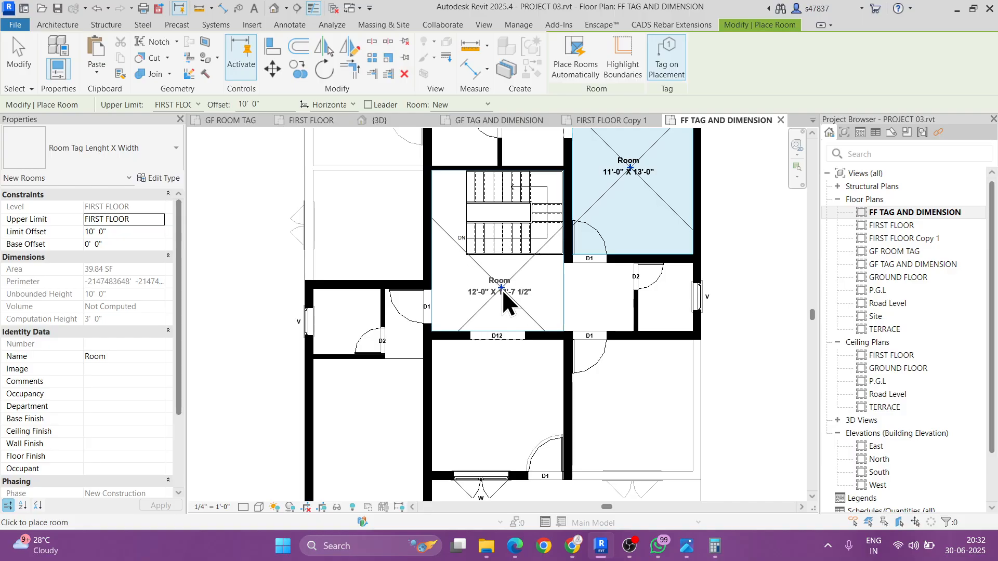
pyautogui.scroll(5, 501, 290)
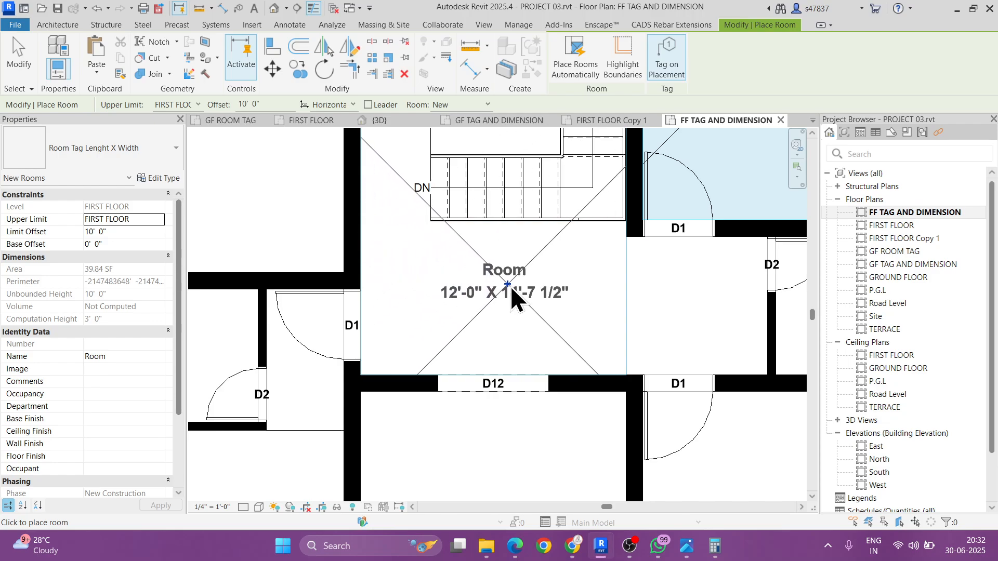
pyautogui.scroll(-5, 510, 285)
pyautogui.click(503, 401)
pyautogui.moveTo(503, 401); pyautogui.dragTo(580, 298, button='middle')
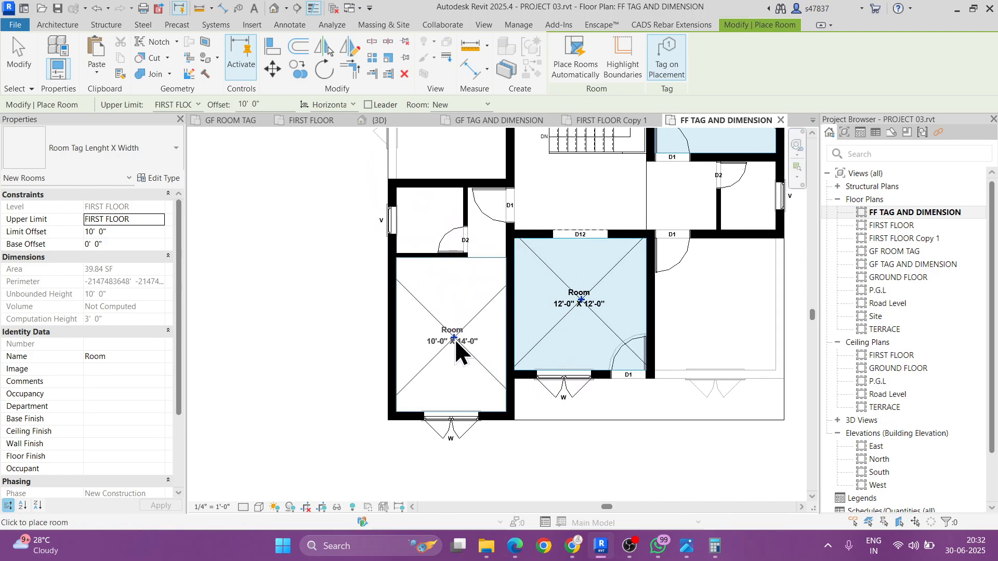
# Step: Place tagged rooms in the southwest room, its attached toilet, and the two small rooms north of the staircase
pyautogui.click(452, 320)
pyautogui.click(434, 215)
pyautogui.moveTo(453, 239); pyautogui.dragTo(417, 344, button='middle')
pyautogui.moveTo(595, 264); pyautogui.dragTo(590, 342, button='middle')
pyautogui.scroll(5, 576, 198)
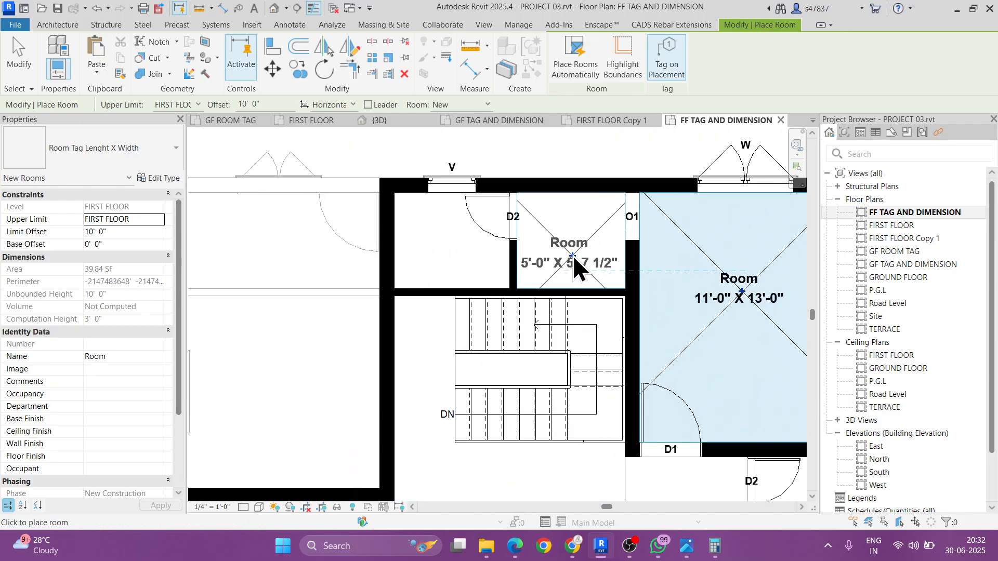
pyautogui.click(573, 255)
pyautogui.click(459, 255)
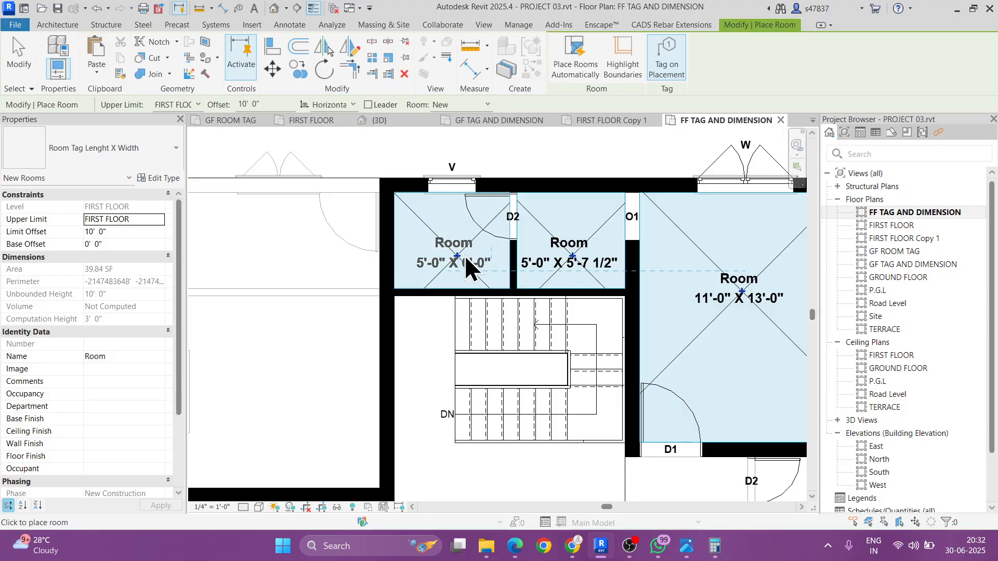
pyautogui.press('Escape')
pyautogui.press('Escape')
# Step: Draw a room separation line along the staircase's south edge, from the wall east of the stair to the hall's west wall
pyautogui.scroll(-5, 464, 255)
pyautogui.moveTo(595, 347); pyautogui.dragTo(579, 280, button='middle')
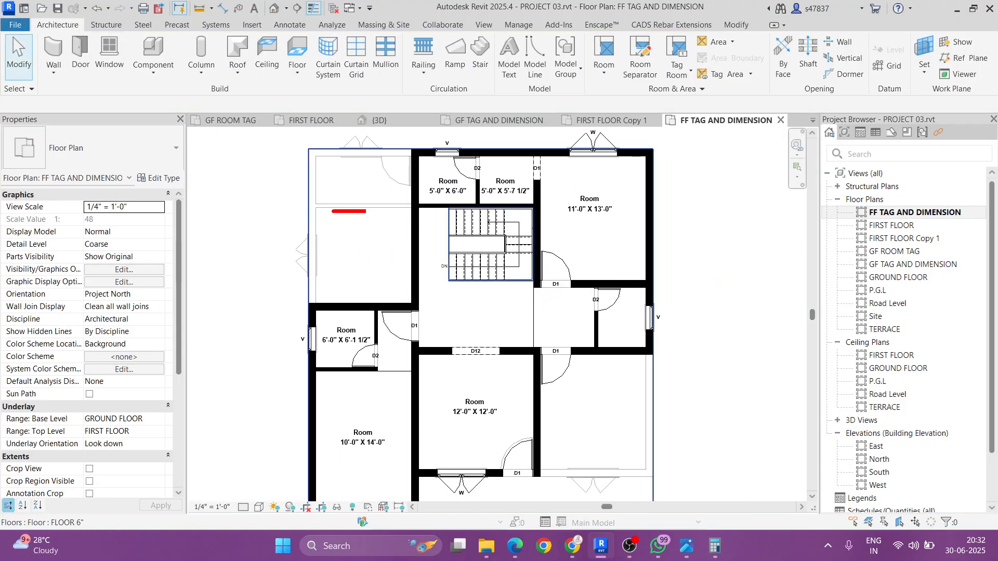
pyautogui.moveTo(535, 317); pyautogui.dragTo(536, 264, button='middle')
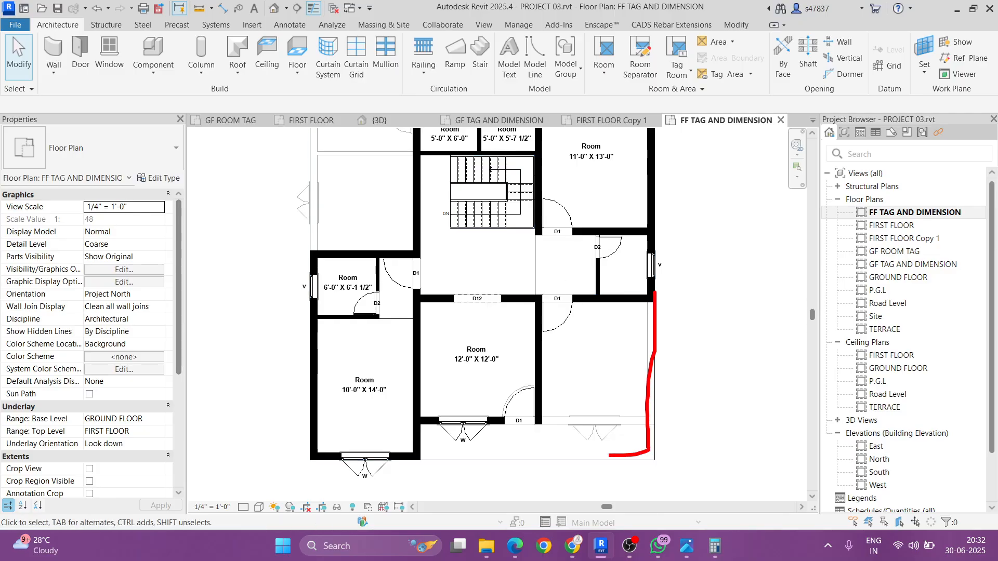
pyautogui.click(640, 58)
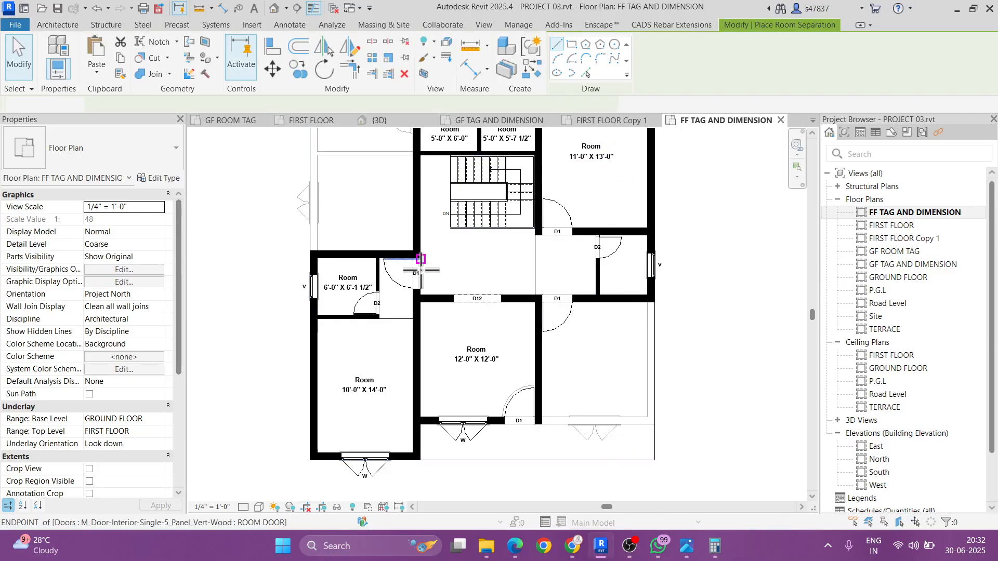
pyautogui.scroll(5, 612, 271)
pyautogui.click(632, 265)
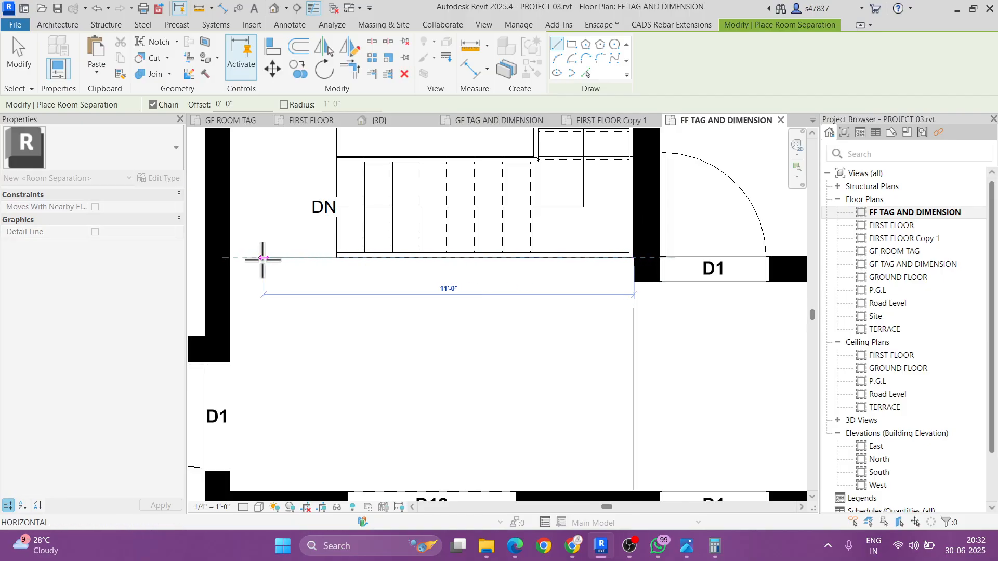
pyautogui.click(230, 265)
pyautogui.press('Escape')
pyautogui.press('Escape')
pyautogui.scroll(-5, 382, 329)
pyautogui.moveTo(383, 329); pyautogui.dragTo(432, 305, button='middle')
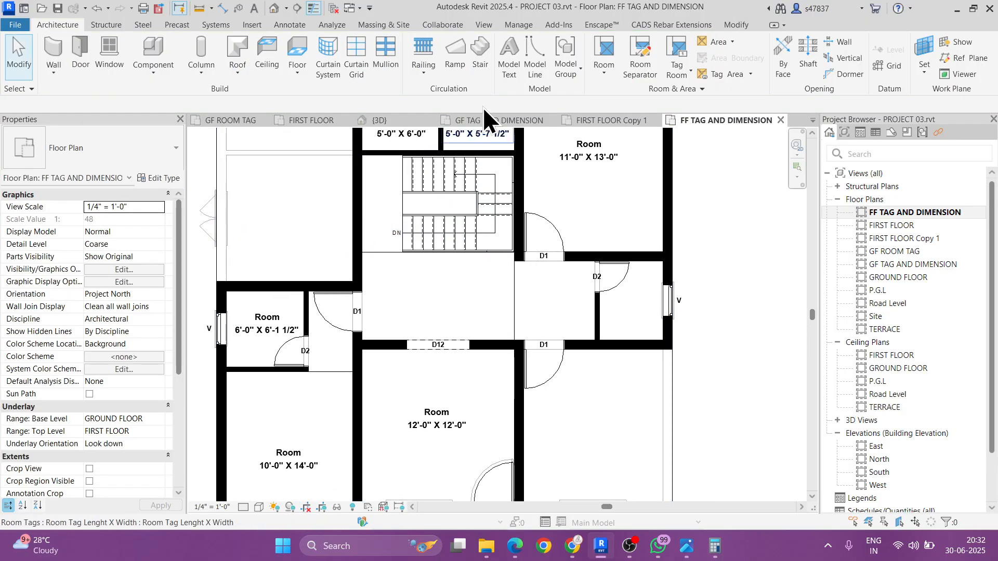
# Step: Place tagged rooms in the hall south of the staircase and in the small toilet on the east side
pyautogui.click(601, 69)
pyautogui.click(614, 93)
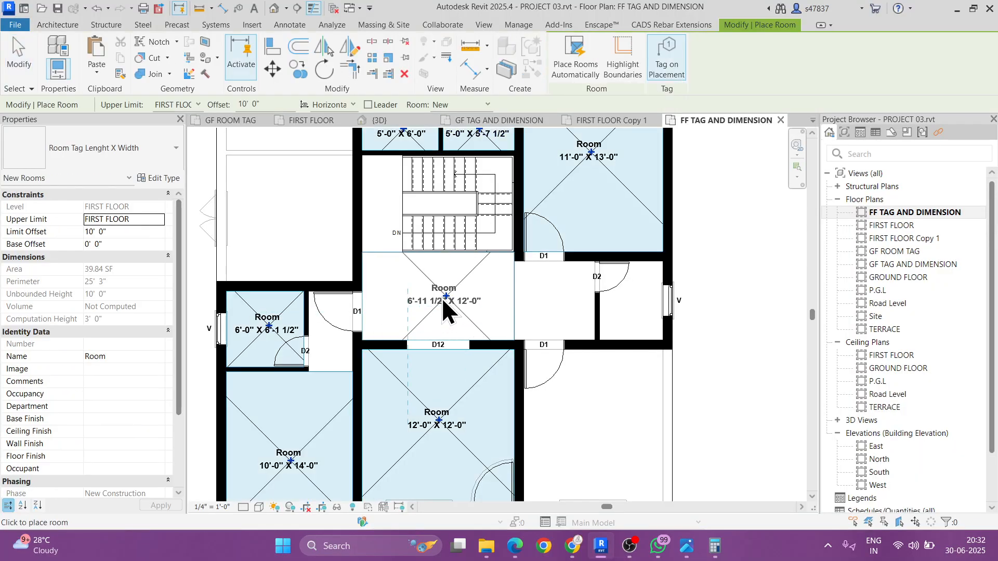
pyautogui.click(442, 298)
pyautogui.click(634, 300)
pyautogui.press('Escape')
pyautogui.press('Escape')
pyautogui.scroll(-5, 574, 322)
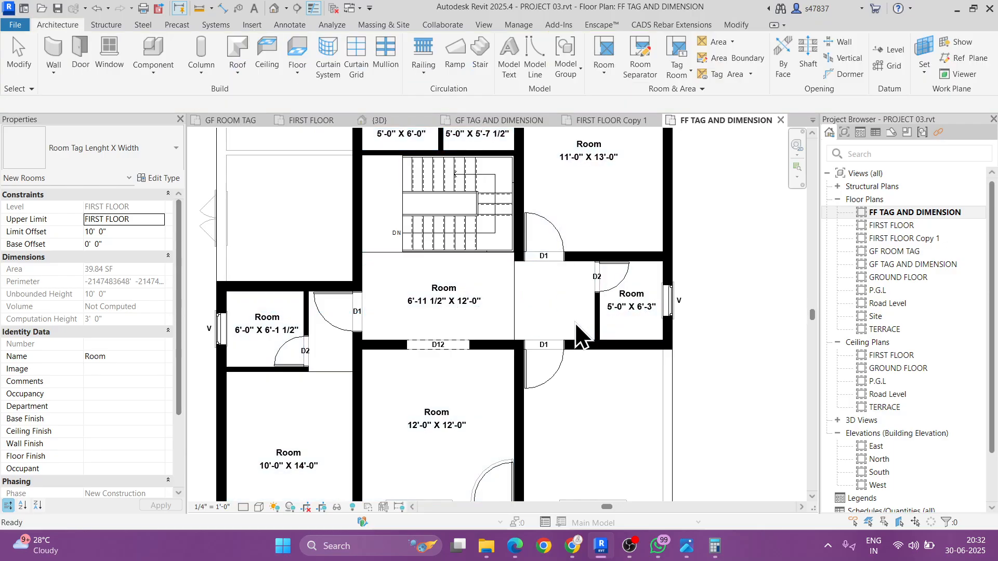
# Step: Rename the 10'-0" x 14'-0" southwest room as BEDROOM
pyautogui.scroll(4, 440, 401)
pyautogui.doubleClick(406, 374)
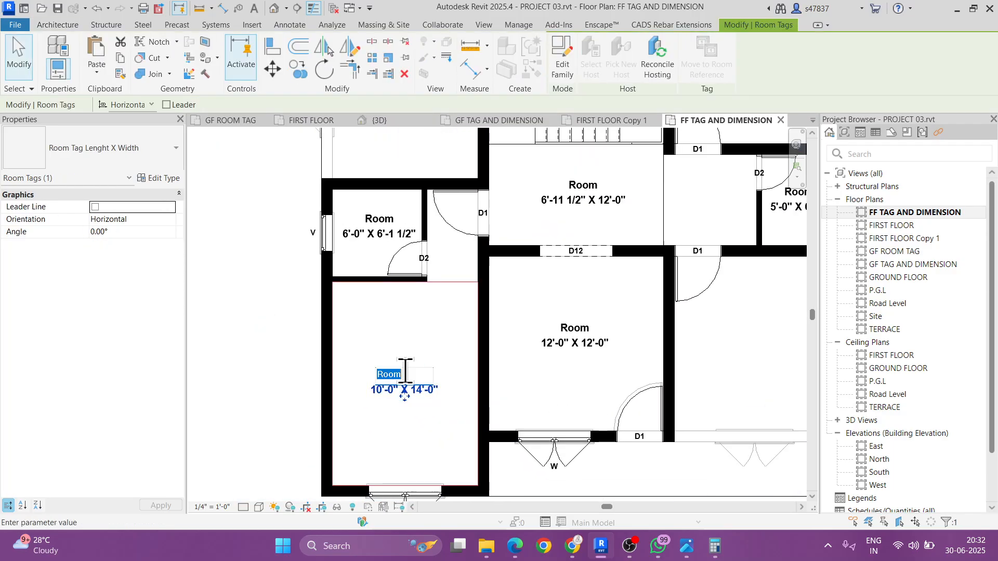
pyautogui.press('Return')
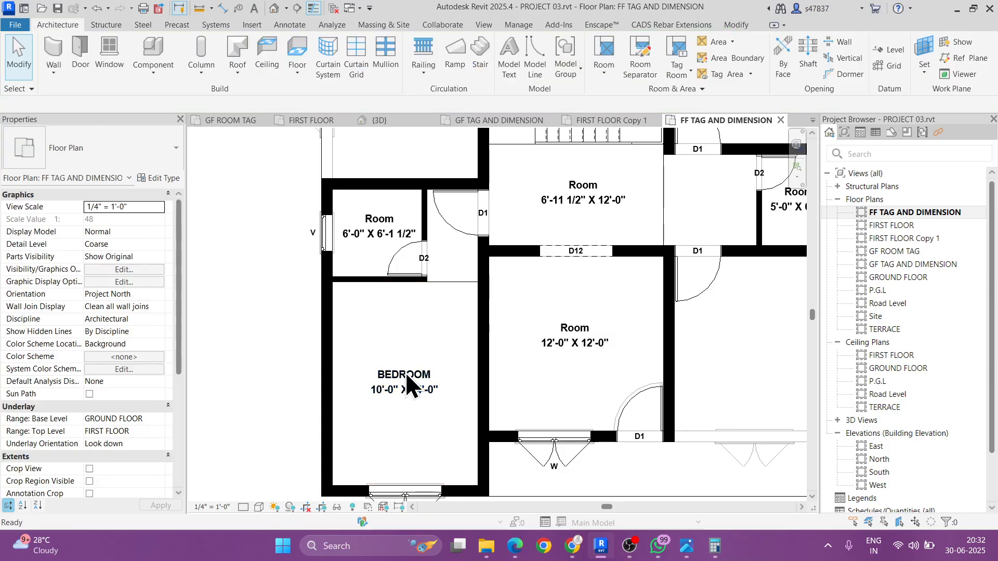
pyautogui.doubleClick(573, 327)
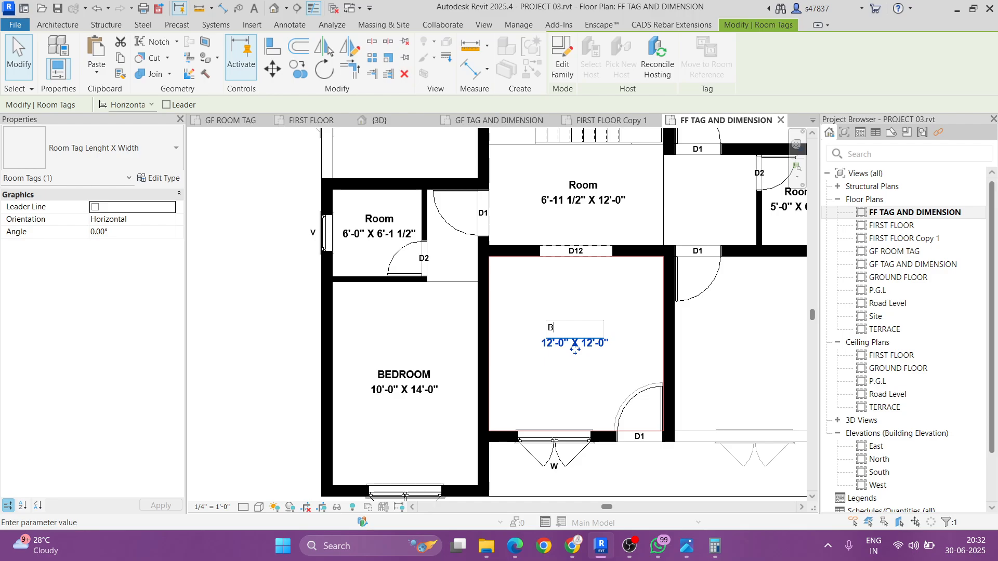
pyautogui.write('BEDRO')
pyautogui.press('Escape')
pyautogui.press('Escape')
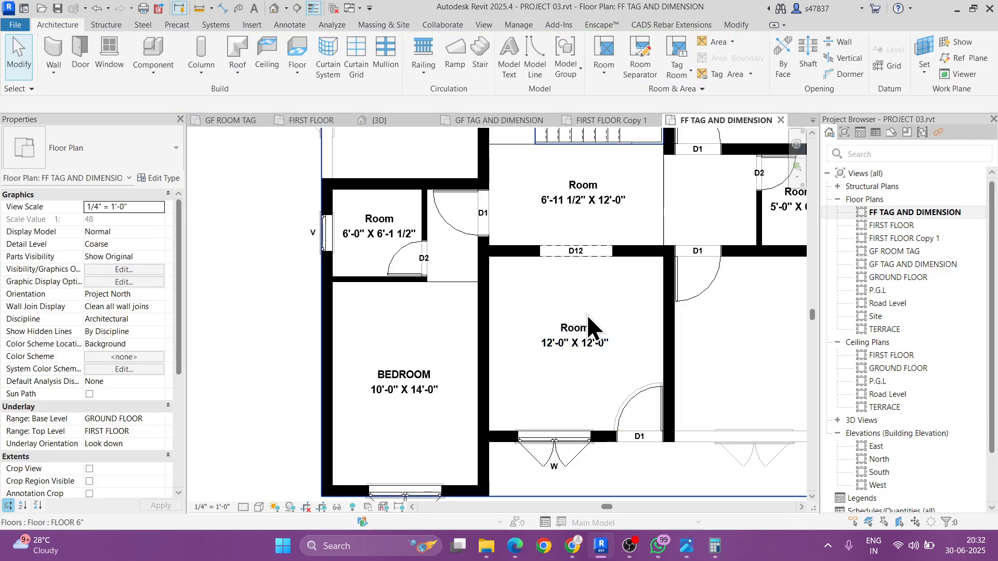
# Step: Check the first-floor layout in the reference house image, and delete opening D12 between the hall and the 12'-0" x 12'-0" room
pyautogui.scroll(-4, 597, 317)
pyautogui.click(685, 545)
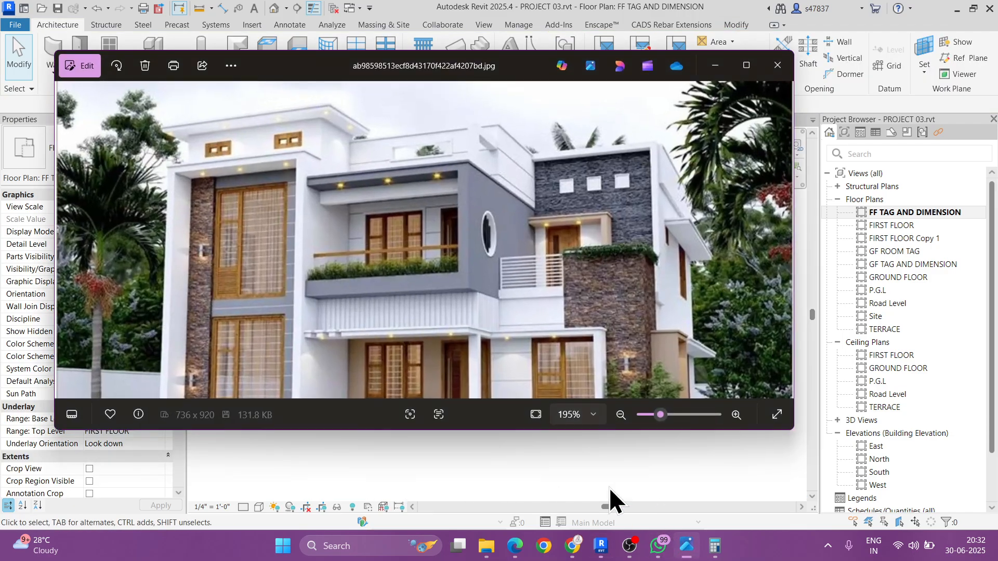
pyautogui.scroll(-5, 448, 347)
pyautogui.scroll(4, 350, 369)
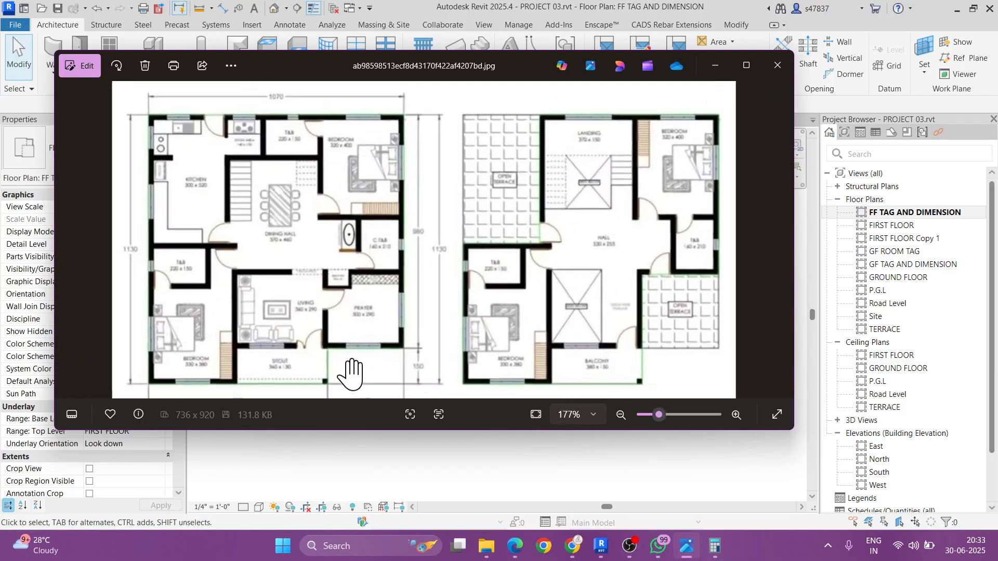
pyautogui.click(715, 66)
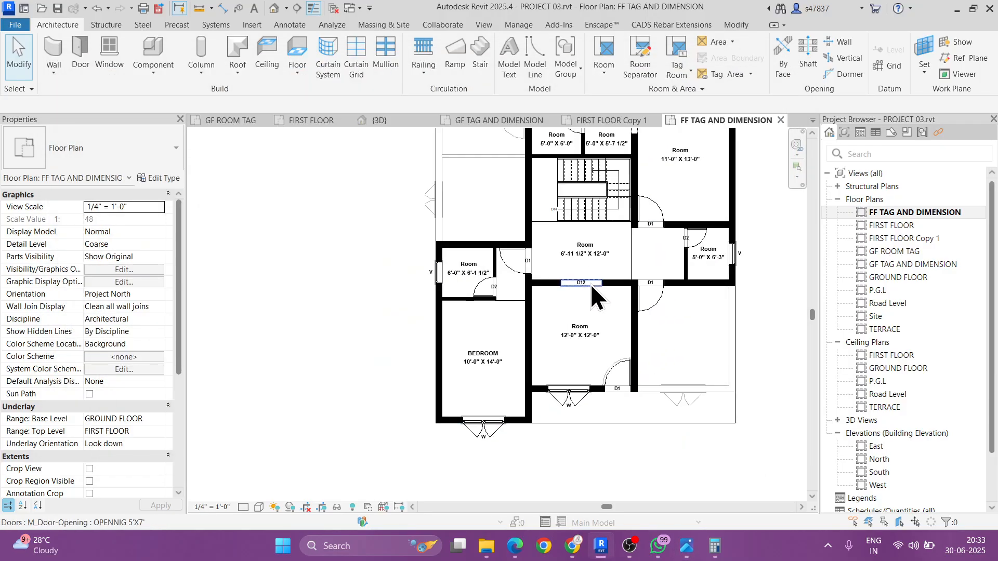
pyautogui.scroll(3, 590, 284)
pyautogui.click(585, 285)
pyautogui.press('Delete')
pyautogui.scroll(3, 585, 284)
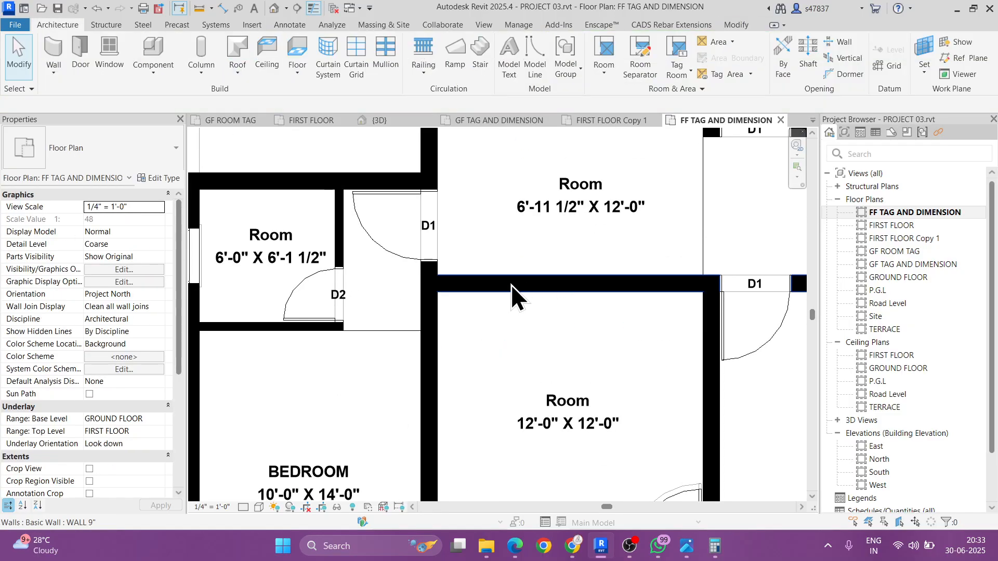
# Step: Delete the wall between the hall and the 12'-0" x 12'-0" room south of it
pyautogui.click(510, 284)
pyautogui.scroll(-2, 509, 285)
pyautogui.moveTo(465, 284); pyautogui.dragTo(643, 283)
pyautogui.click(770, 509)
pyautogui.click(563, 322)
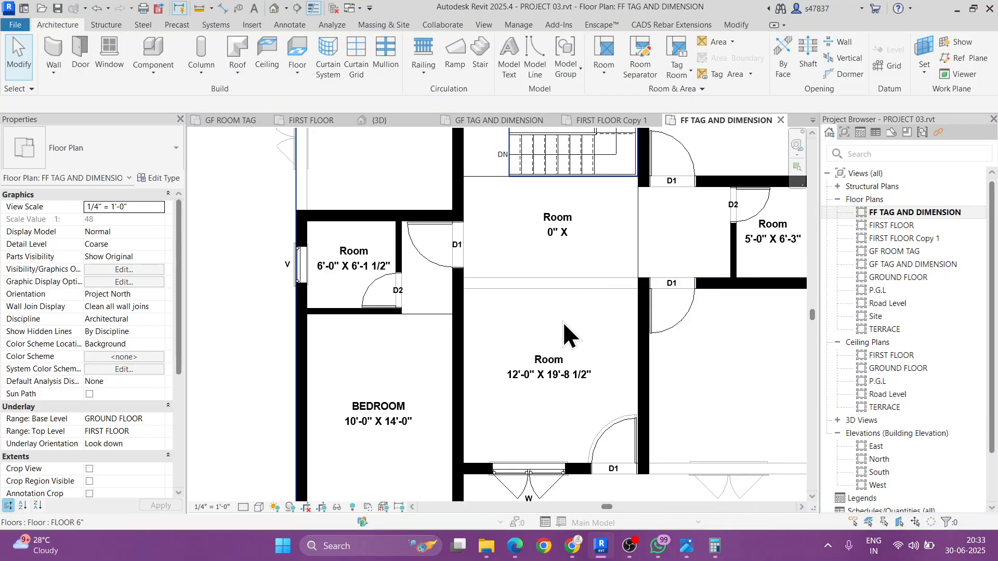
# Step: Delete the room tag of the room directly south of the hall
pyautogui.click(558, 373)
pyautogui.press('Delete')
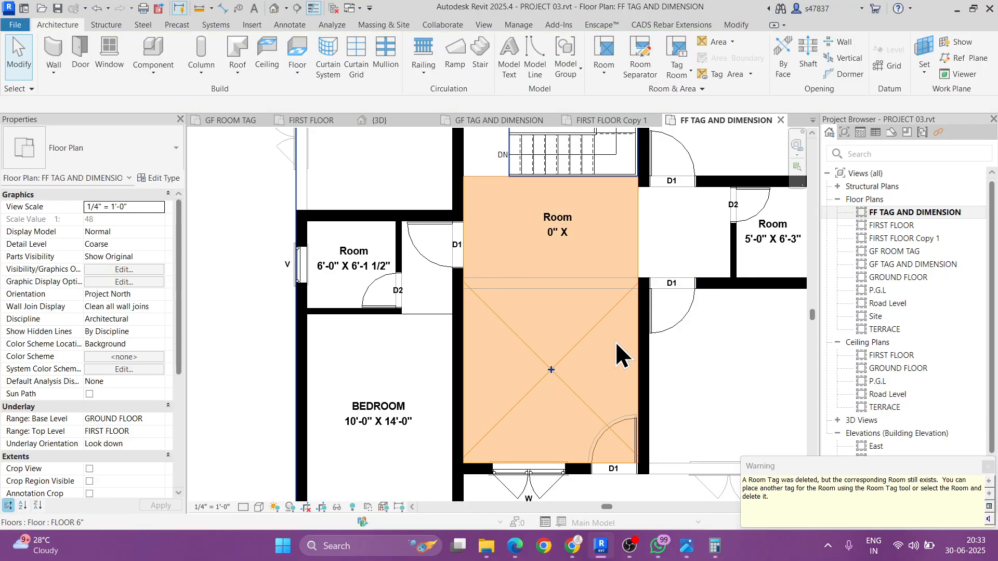
pyautogui.click(635, 233)
pyautogui.press('Escape')
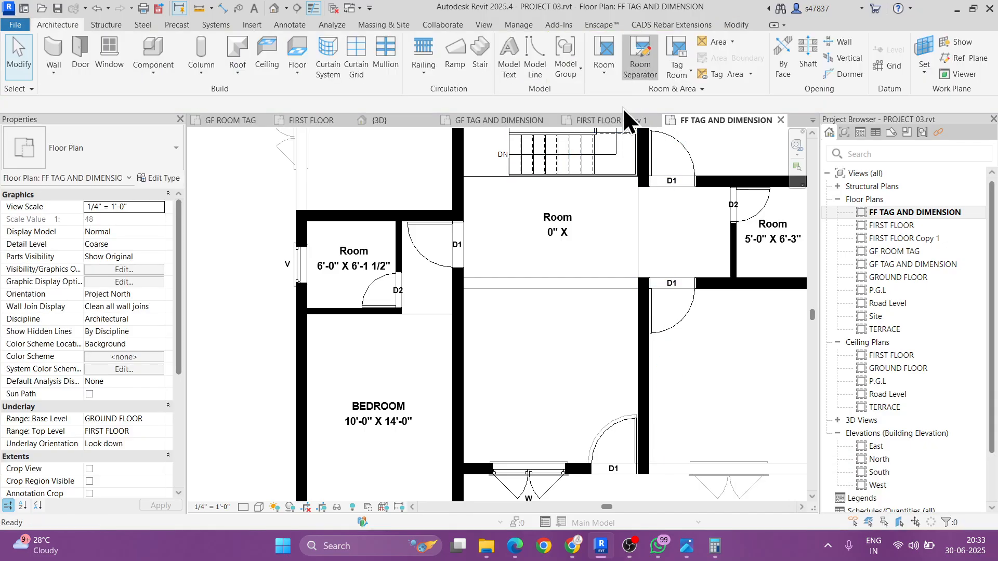
# Step: Draw a room separation line along the hall's south edge, from its west wall to the wall on the east
pyautogui.click(640, 57)
pyautogui.scroll(3, 631, 273)
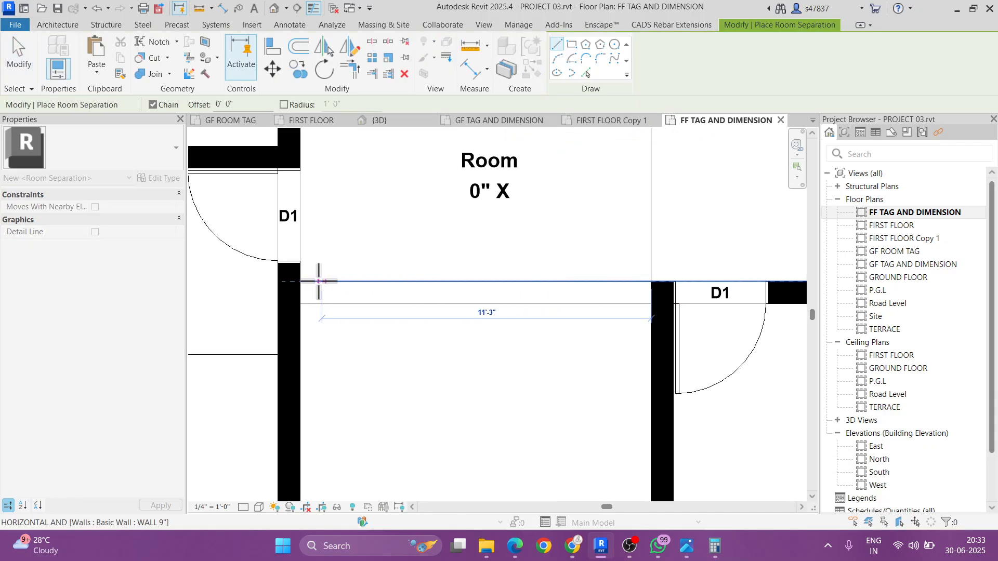
pyautogui.click(300, 281)
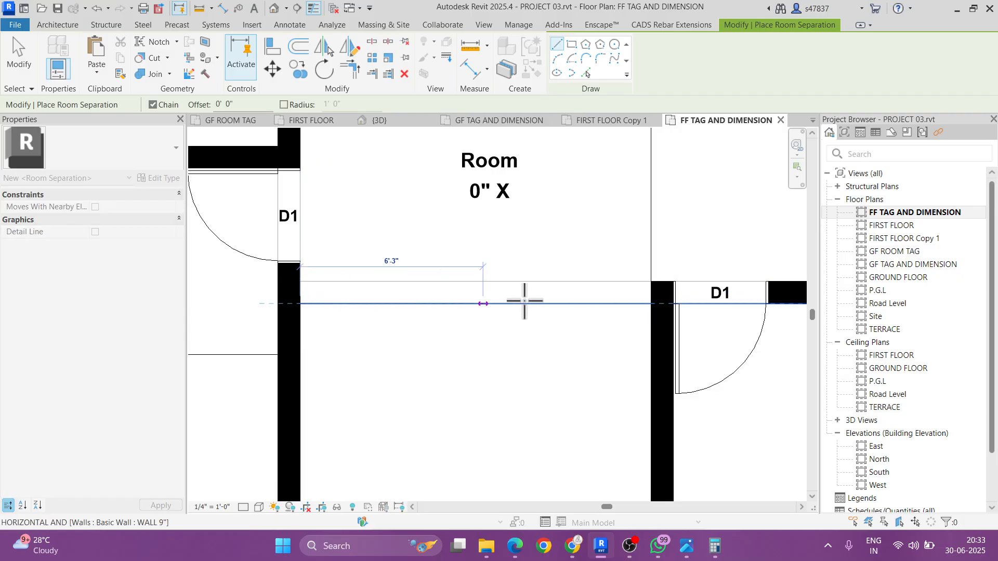
pyautogui.press('Escape')
pyautogui.press('Escape')
pyautogui.scroll(-5, 499, 333)
# Step: Edit the first-floor slab's boundary and sketch a rectangular opening about 8'-9" by 12'-0" south of the hall, ending at door D1's west jamb
pyautogui.click(512, 289)
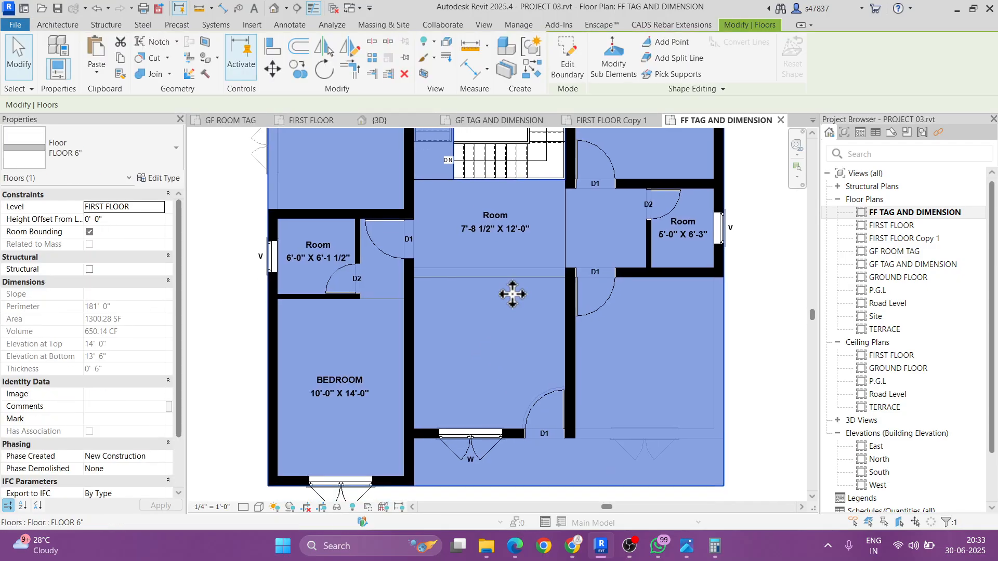
pyautogui.click(567, 56)
pyautogui.click(644, 42)
pyautogui.click(672, 44)
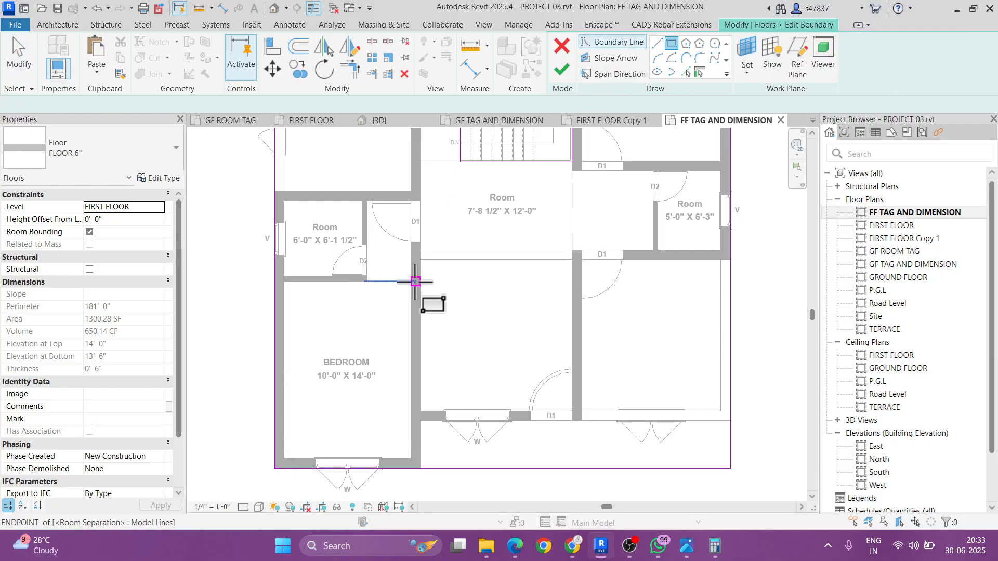
pyautogui.click(420, 258)
pyautogui.scroll(2, 519, 392)
pyautogui.scroll(2, 524, 396)
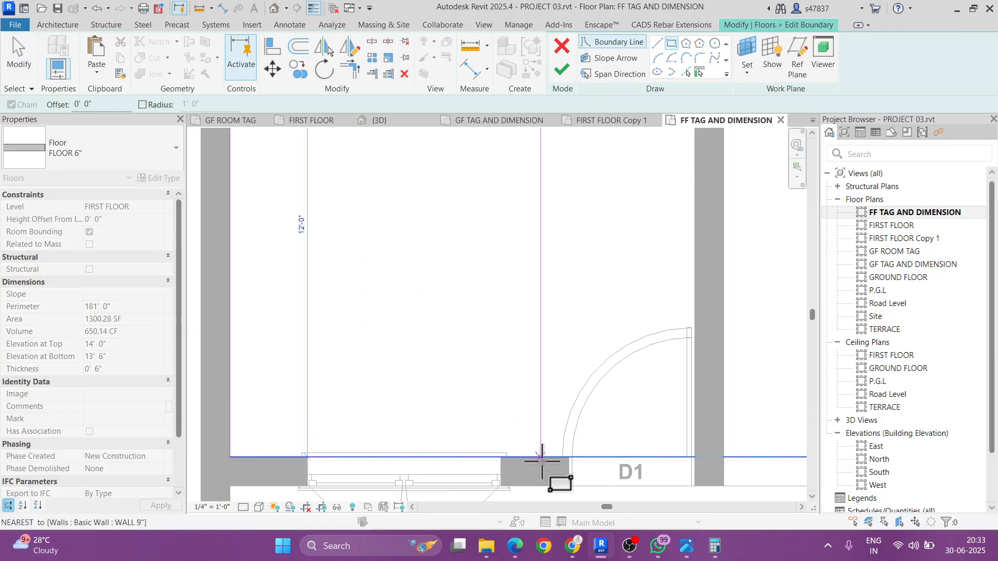
pyautogui.click(569, 457)
pyautogui.press('Escape')
pyautogui.scroll(-2, 476, 195)
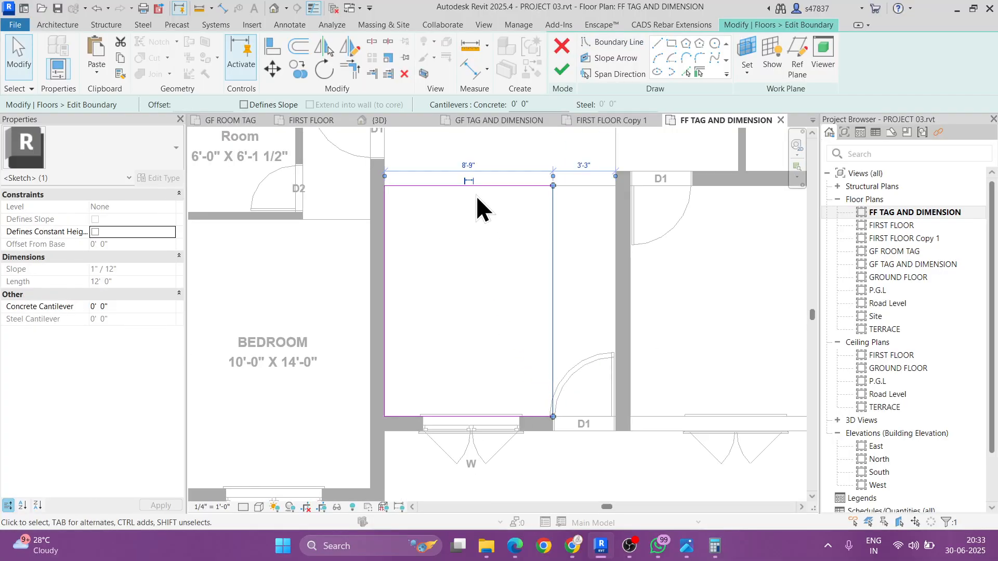
# Step: Narrow the slab opening by shifting its east edge west, away from door D1, and finish the boundary edit
pyautogui.press('Escape')
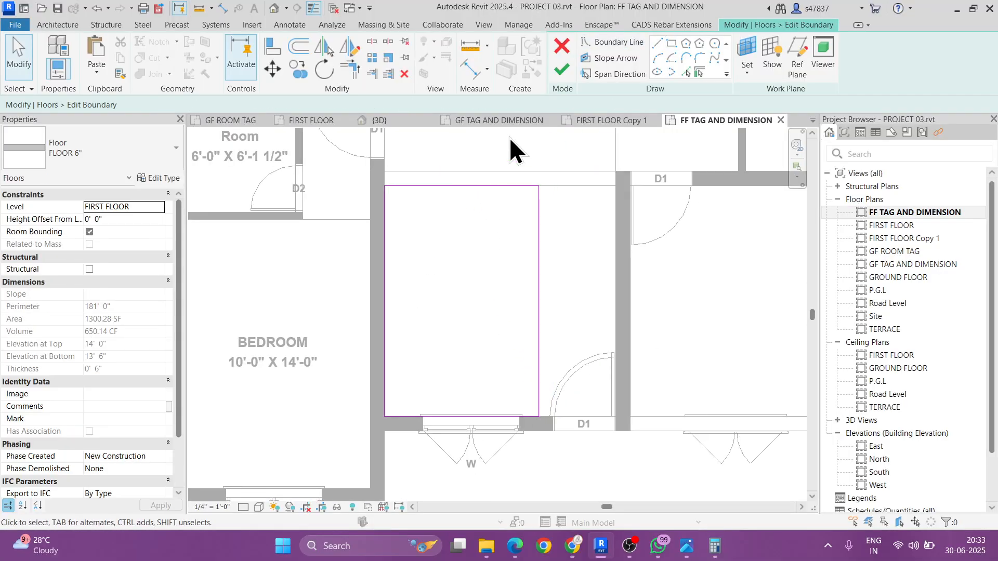
pyautogui.click(558, 70)
pyautogui.click(552, 283)
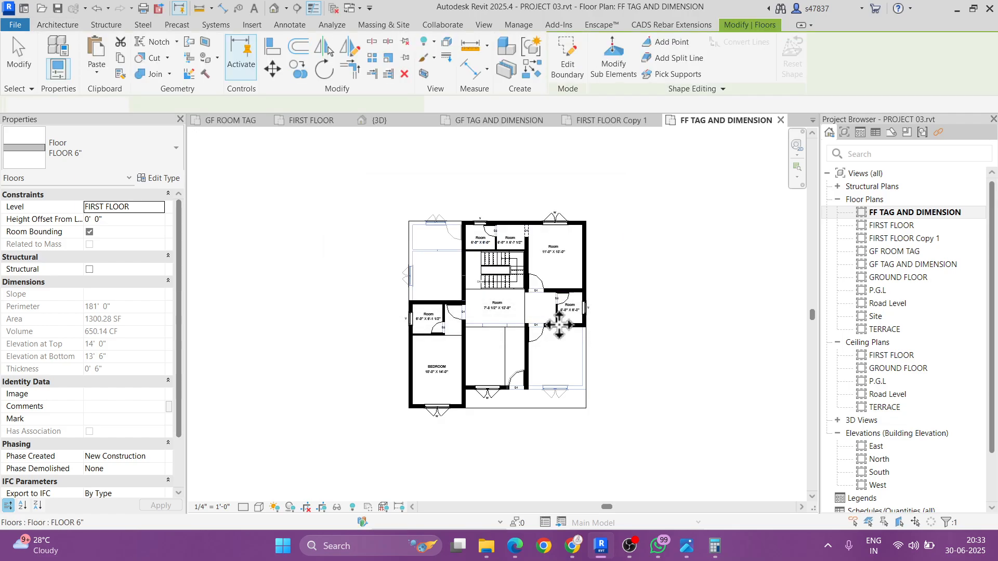
# Step: Rename the 7'-8 1/2" x 12'-0" room south of the staircase as HALL
pyautogui.scroll(3, 559, 326)
pyautogui.scroll(-3, 560, 284)
pyautogui.scroll(5, 514, 283)
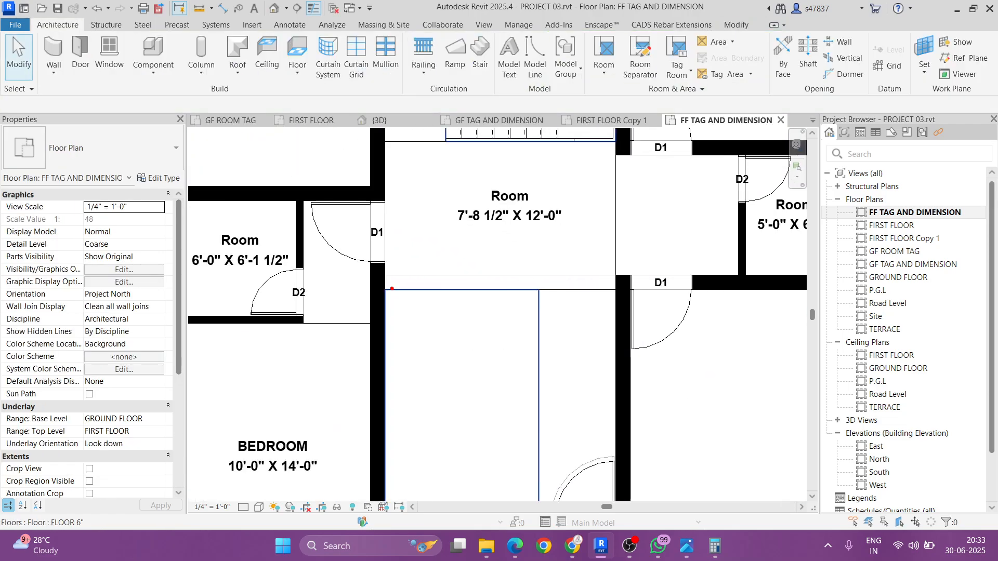
pyautogui.scroll(-2, 502, 266)
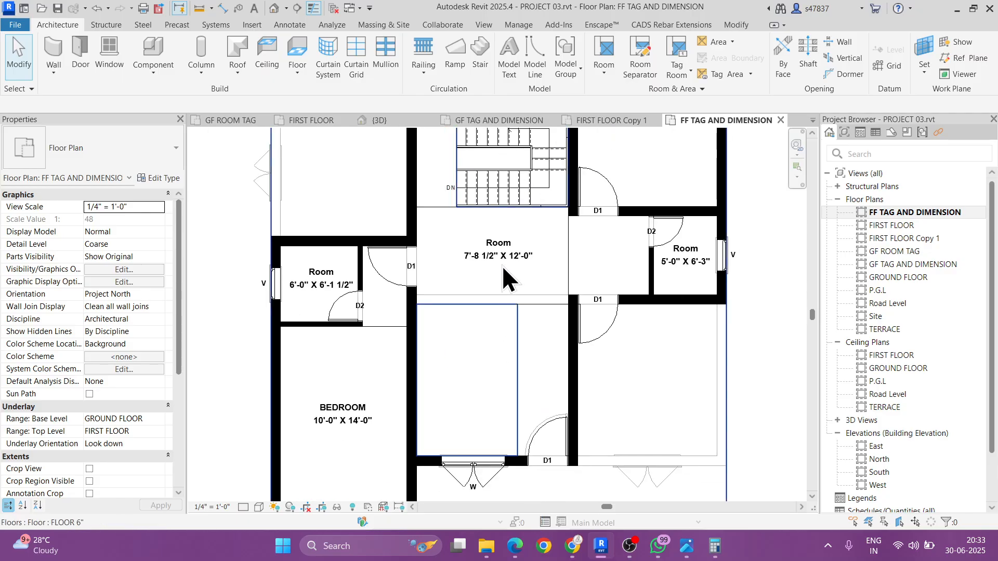
pyautogui.doubleClick(500, 242)
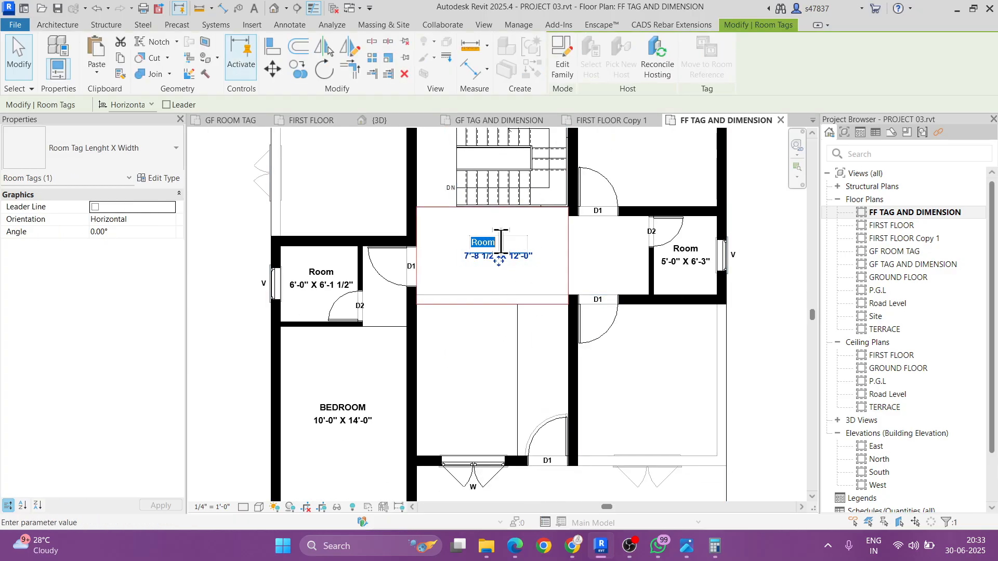
pyautogui.write('HALL')
pyautogui.press('Escape')
# Step: Rename the 5'-0" x 6'-3" room on the east side and the 5'-0" x 6'-0" room on the north side as WC
pyautogui.moveTo(505, 245); pyautogui.dragTo(497, 347, button='middle')
pyautogui.click(682, 358)
pyautogui.press('Escape')
pyautogui.scroll(3, 684, 355)
pyautogui.click(679, 352)
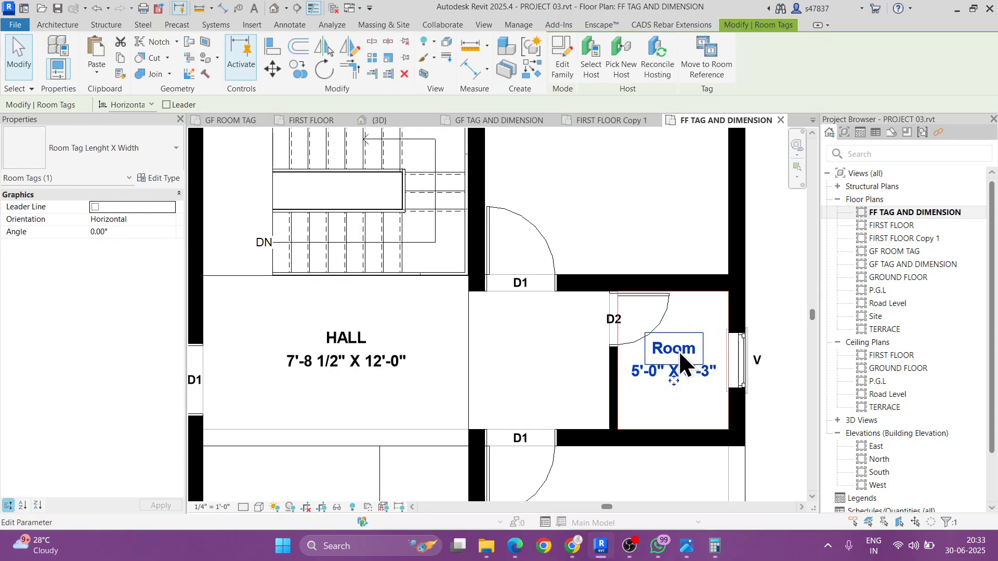
pyautogui.click(678, 350)
pyautogui.scroll(-3, 559, 216)
pyautogui.click(423, 208)
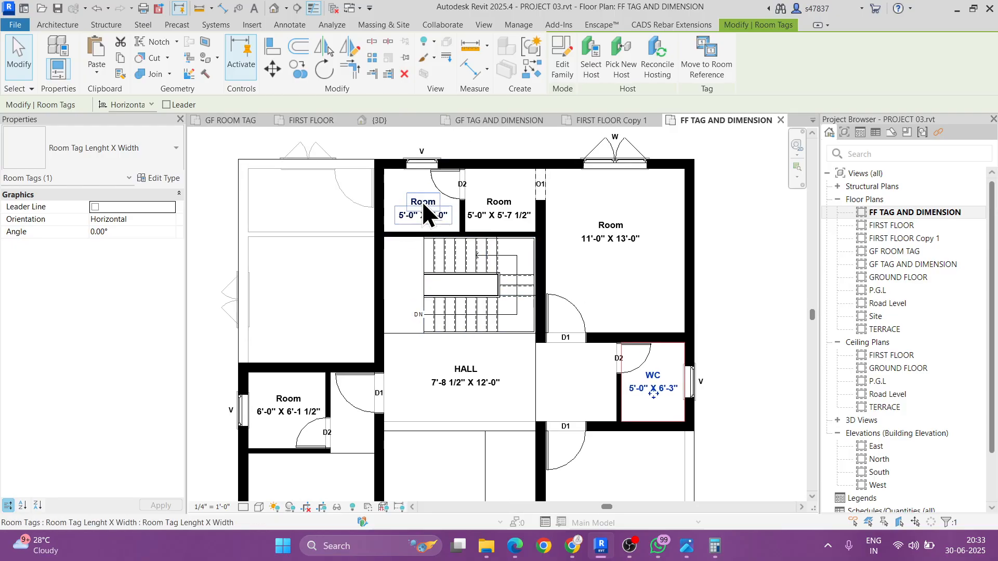
pyautogui.scroll(3, 423, 199)
pyautogui.click(423, 201)
pyautogui.write('WC')
# Step: Rename the 5'-0" x 5'-7 1/2" room beside the north WC as DRESS and the 11'-0" x 13'-0" northeast room as BEDROOM
pyautogui.click(551, 204)
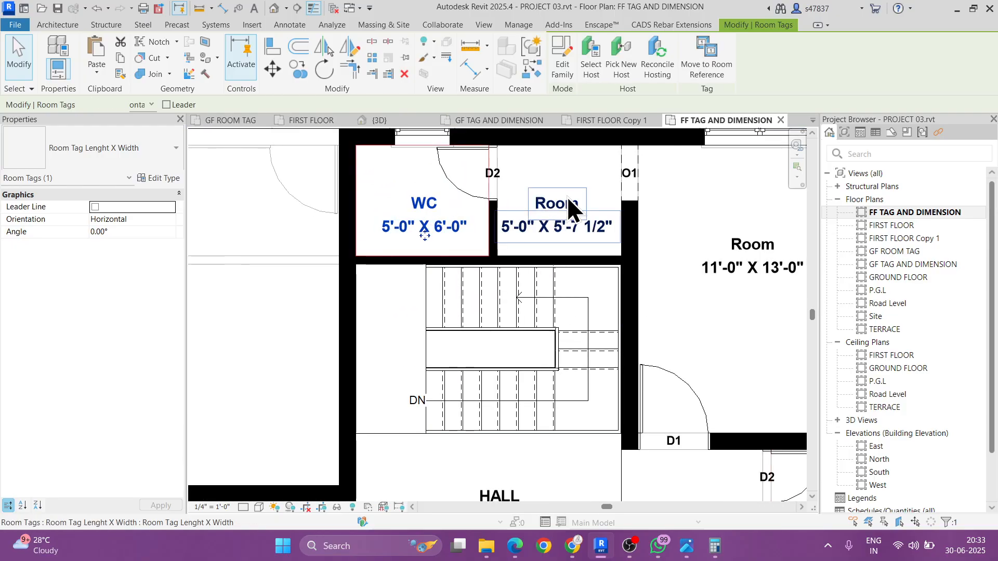
pyautogui.click(550, 203)
pyautogui.write('DRESS')
pyautogui.scroll(-3, 510, 271)
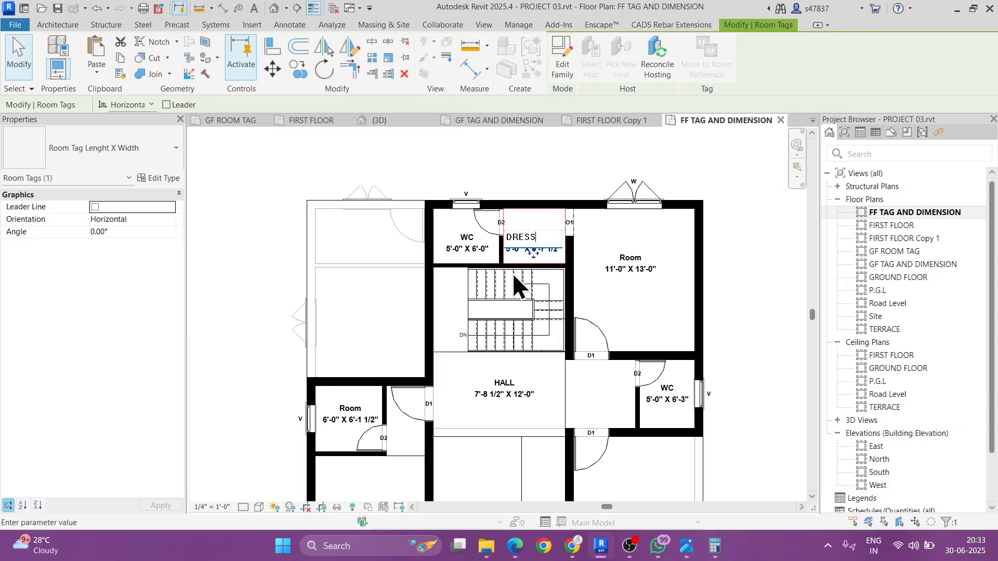
pyautogui.click(615, 256)
pyautogui.click(617, 256)
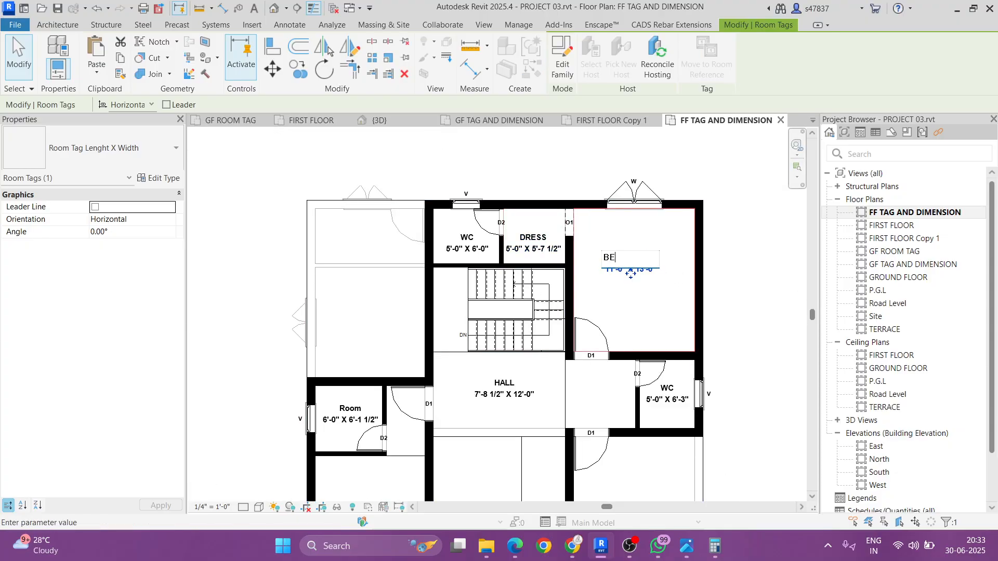
pyautogui.write('BEDROOM')
pyautogui.press('Return')
pyautogui.press('Escape')
pyautogui.scroll(-2, 614, 275)
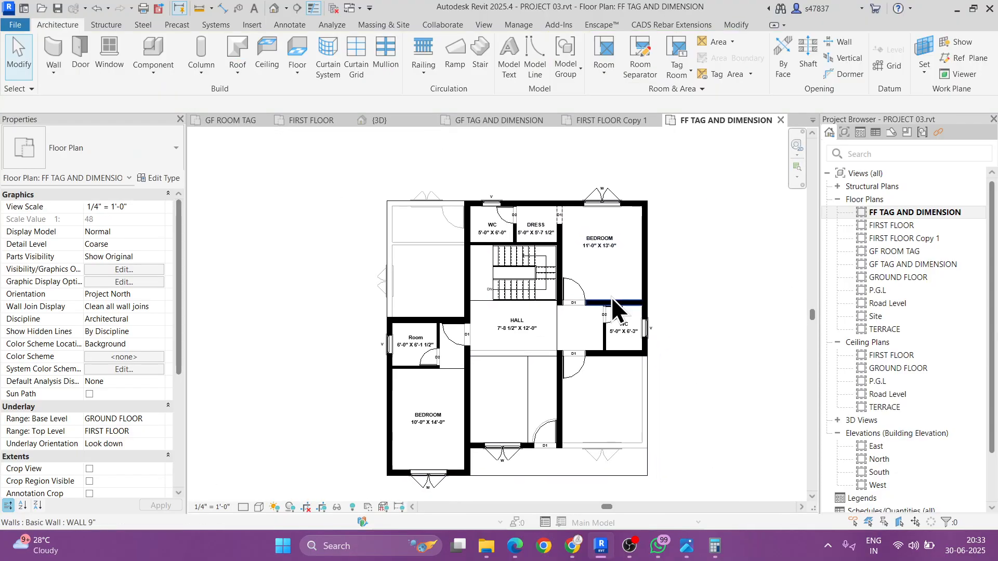
# Step: Delete the untagged room that spans the floor opening south of the hall
pyautogui.scroll(2, 567, 360)
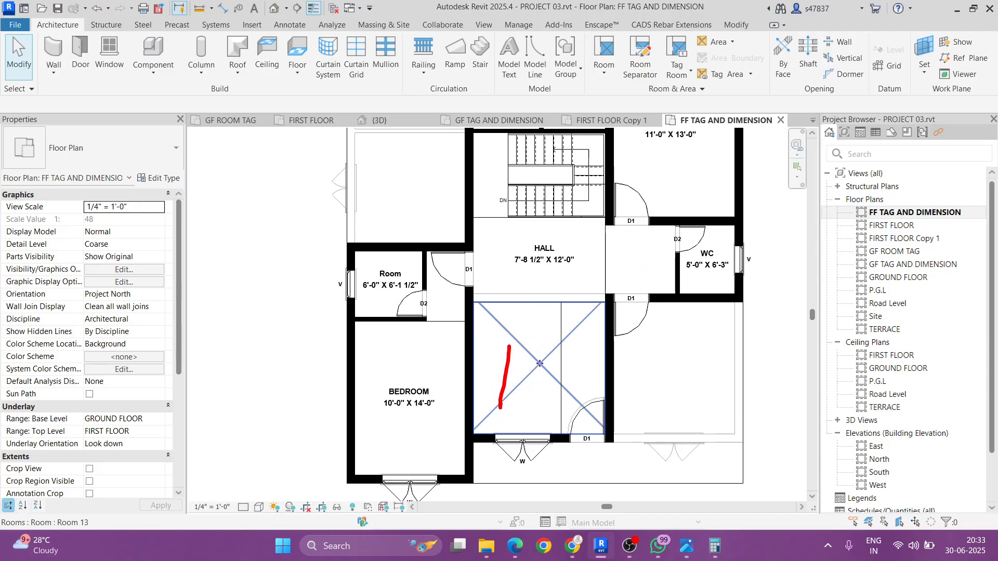
pyautogui.press('Escape')
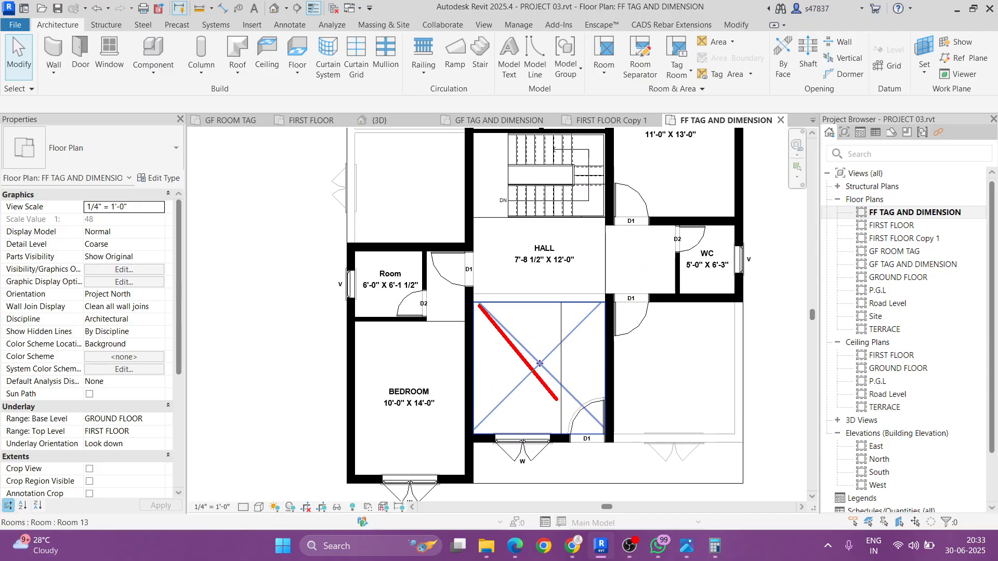
pyautogui.scroll(-2, 489, 436)
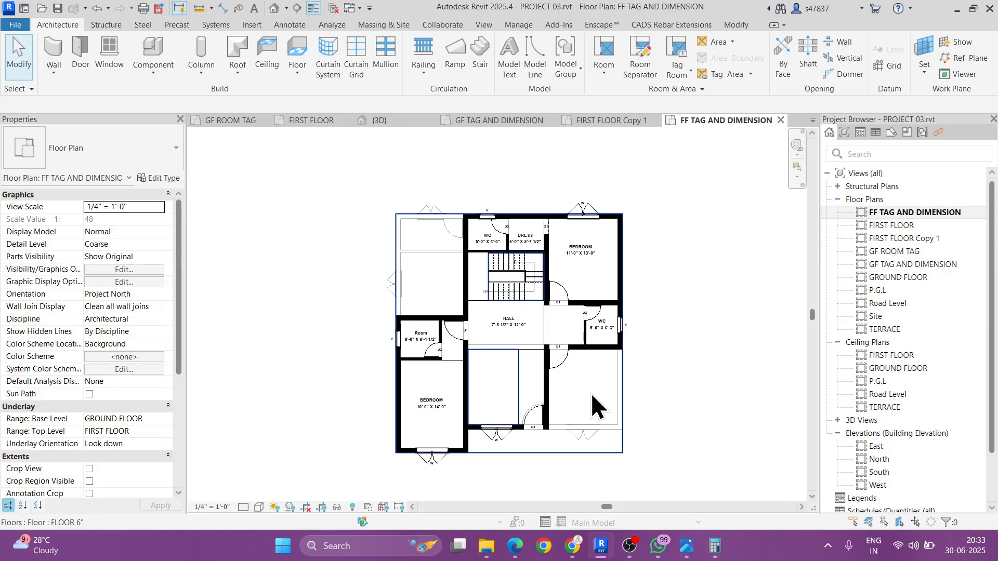
pyautogui.click(506, 379)
pyautogui.press('Delete')
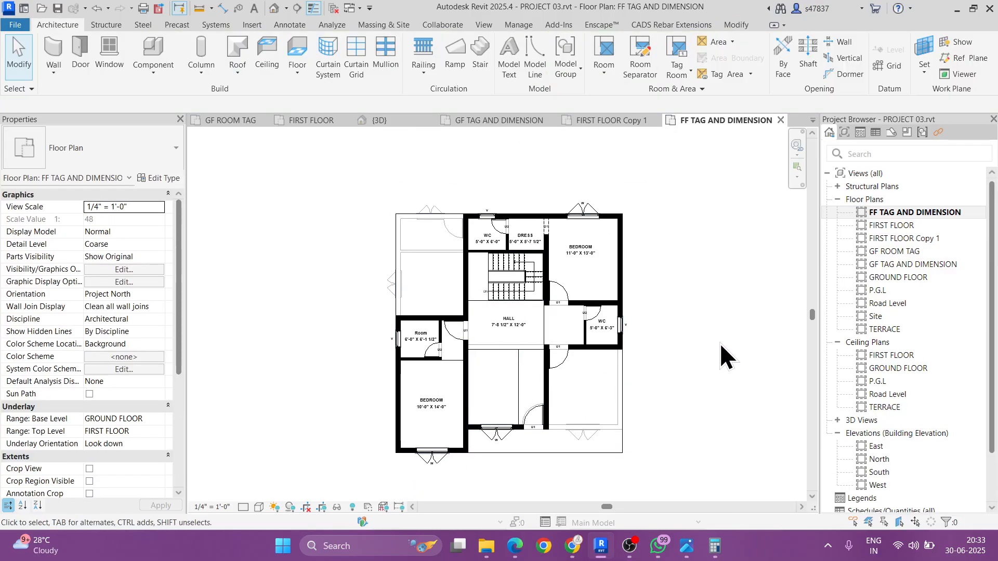
pyautogui.scroll(-1, 719, 342)
pyautogui.scroll(1, 697, 354)
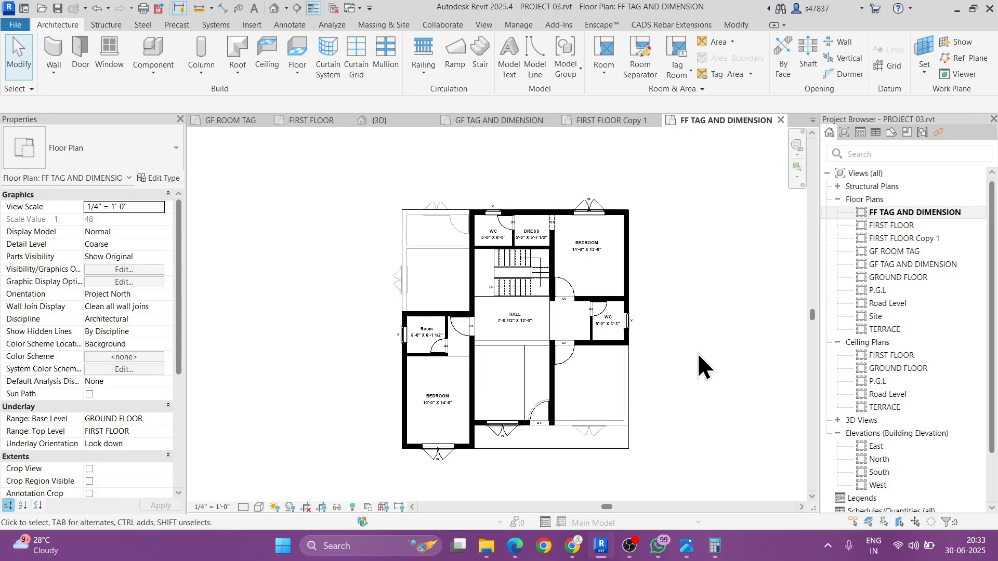
# Step: Open the FIRST FLOOR floor plan view
pyautogui.doubleClick(903, 227)
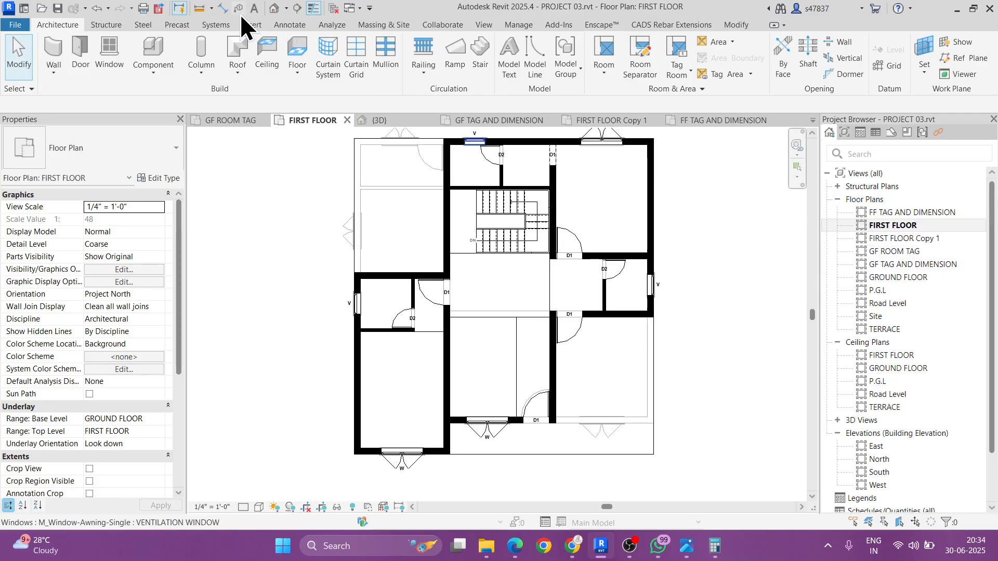
# Step: Try an aligned dimension that picks entire walls along the house's east exterior wall
pyautogui.click(224, 11)
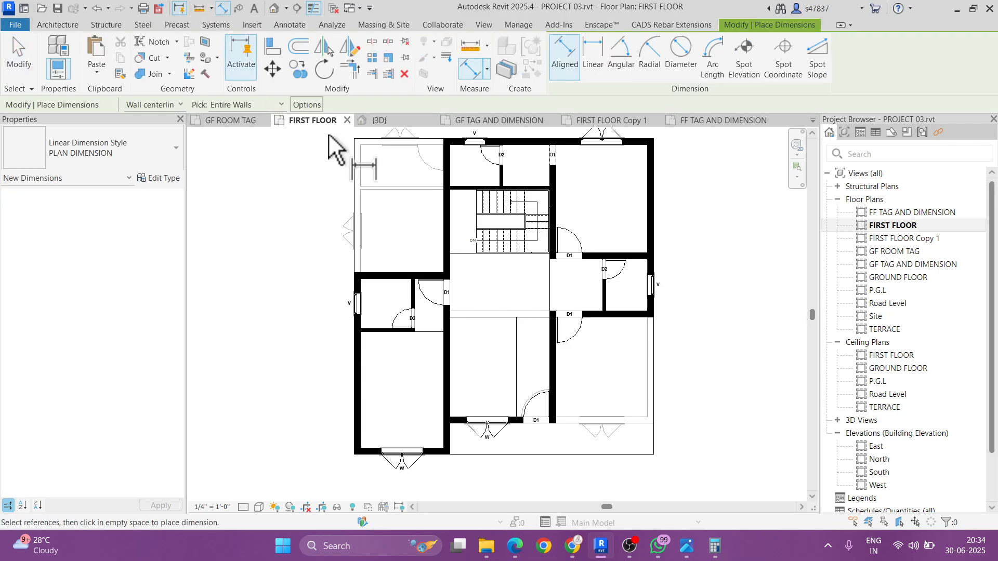
pyautogui.scroll(3, 528, 267)
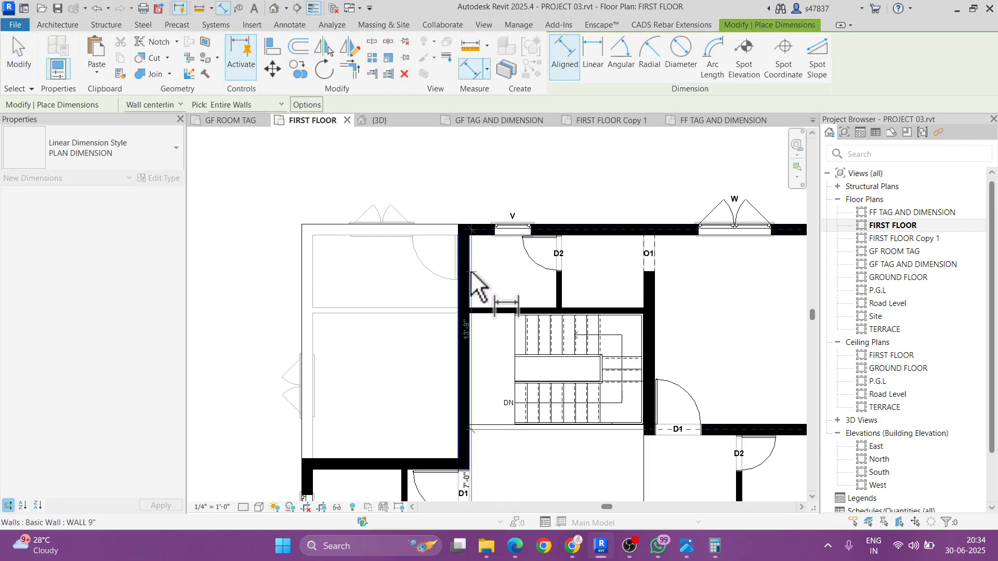
pyautogui.scroll(-2, 540, 234)
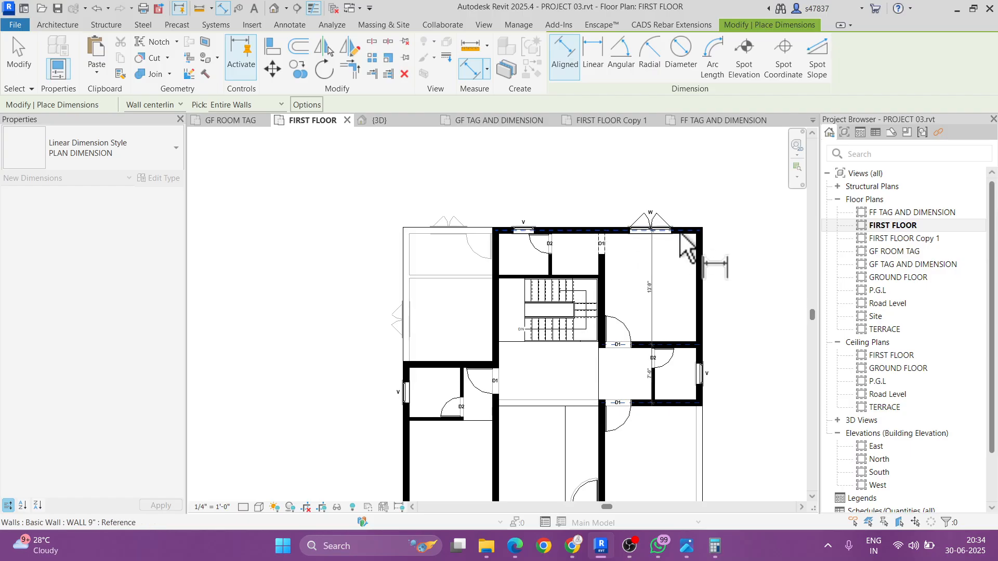
pyautogui.click(717, 282)
pyautogui.moveTo(750, 374); pyautogui.dragTo(702, 234, button='middle')
pyautogui.moveTo(708, 196); pyautogui.dragTo(708, 275, button='middle')
pyautogui.press('Escape')
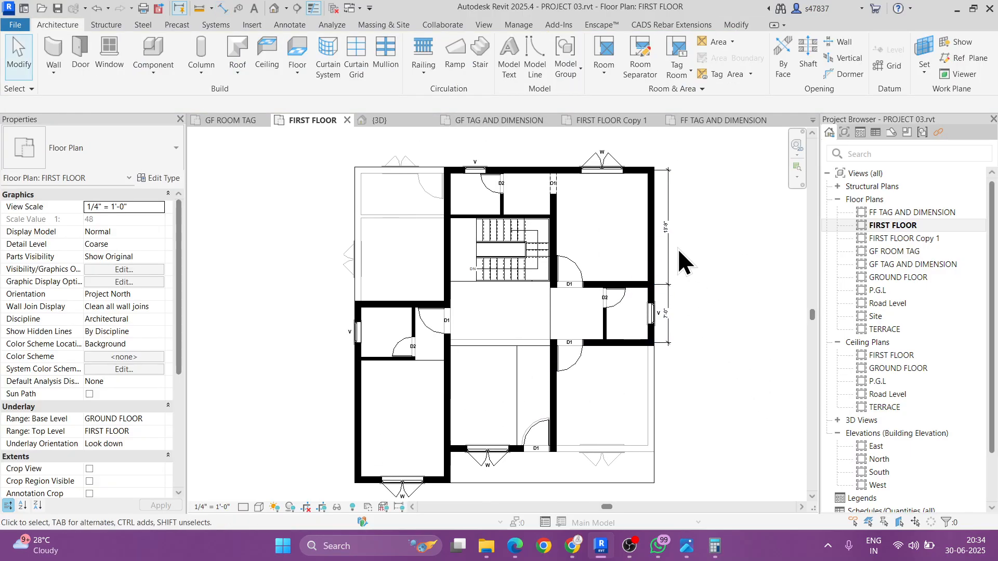
pyautogui.click(671, 251)
pyautogui.press('Delete')
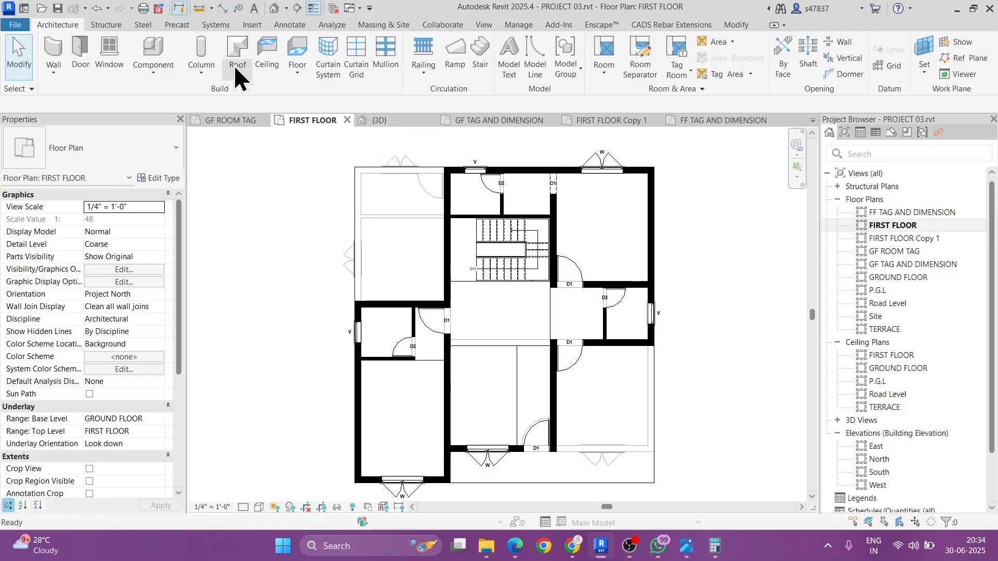
# Step: Set aligned dimensions to individual references and wall faces, and dimension the northeast bedroom's inside width between its east and west walls
pyautogui.click(223, 7)
pyautogui.click(245, 115)
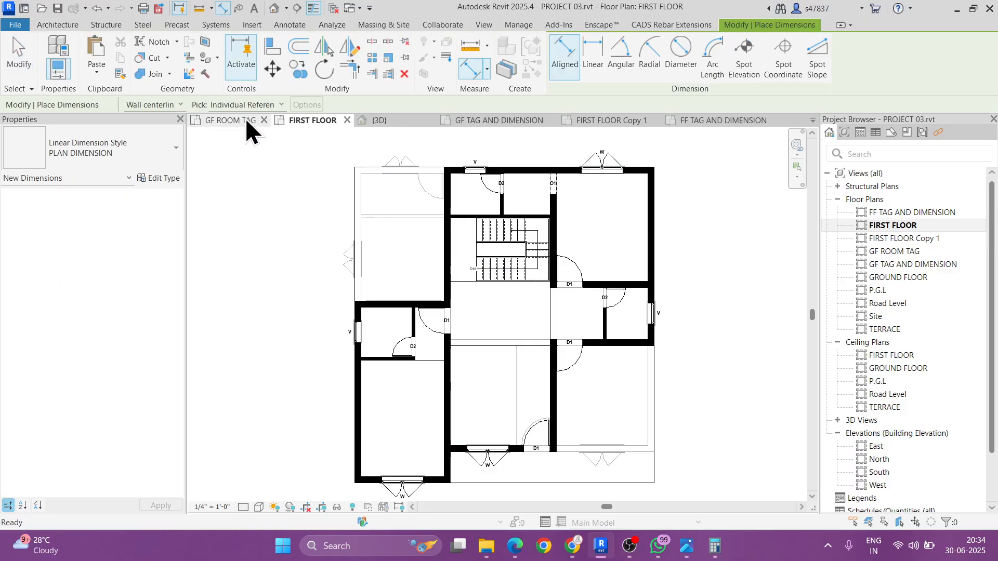
pyautogui.click(176, 106)
pyautogui.click(151, 129)
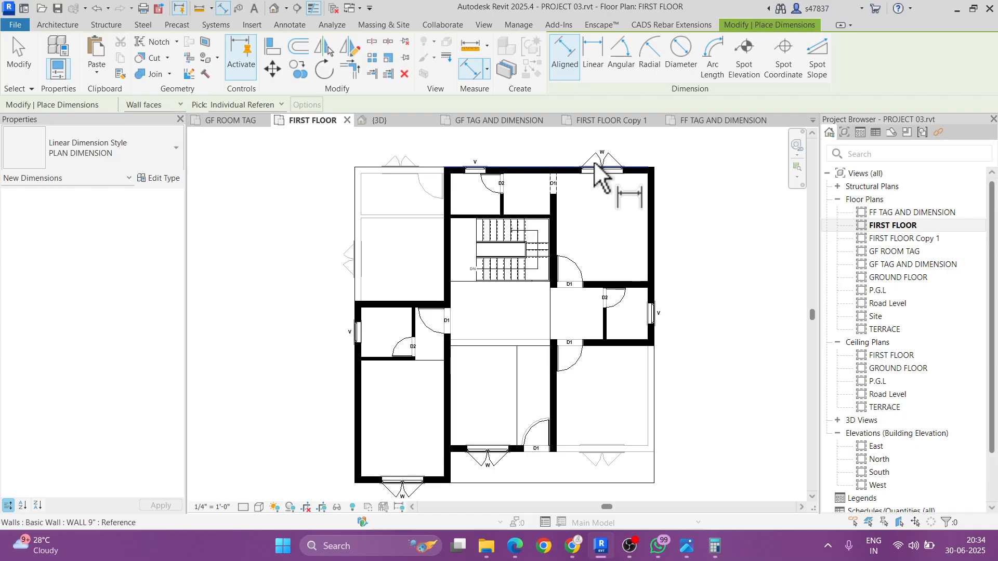
pyautogui.scroll(2, 589, 220)
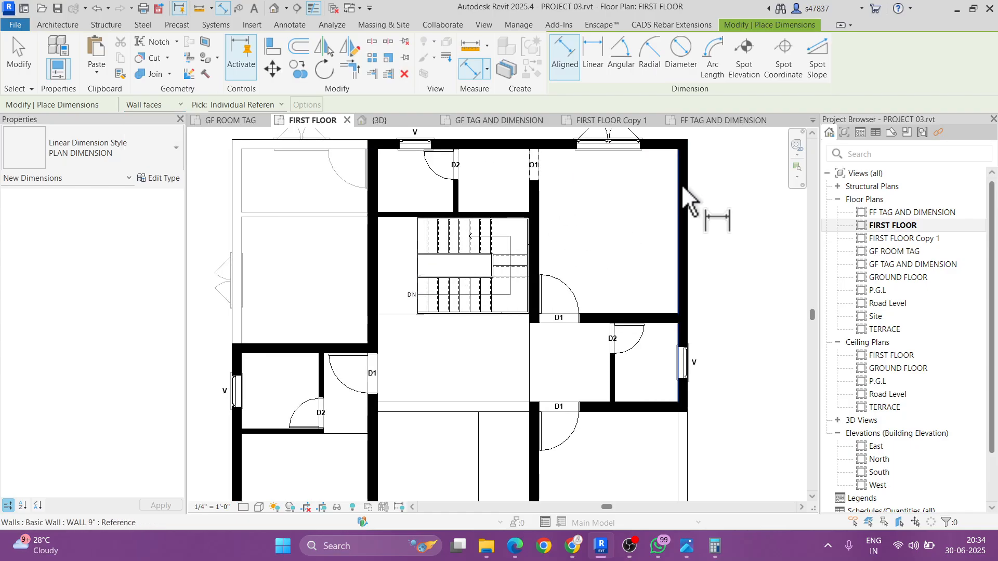
pyautogui.click(679, 200)
pyautogui.click(542, 199)
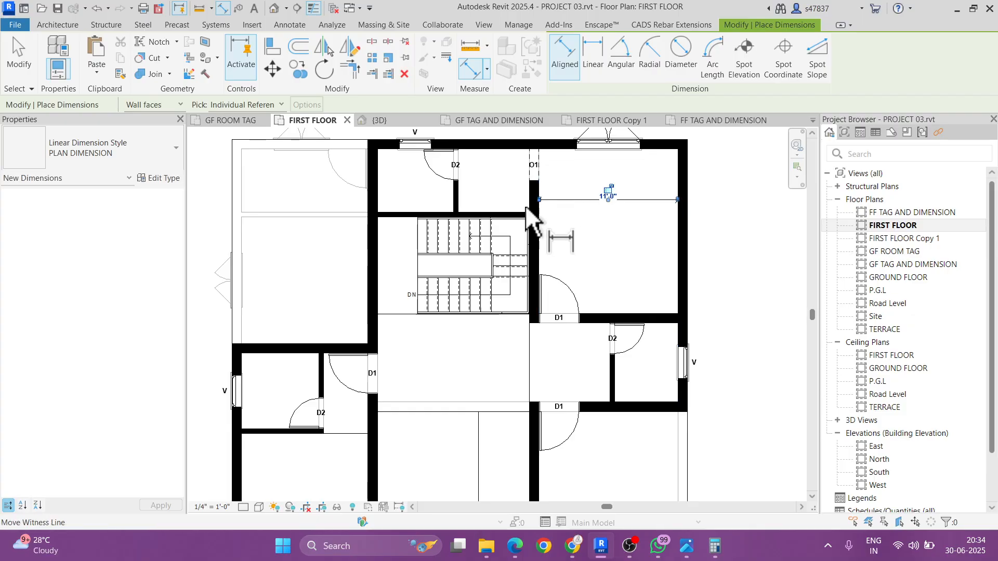
# Step: Dimension the inside widths of the two small rooms north of the staircase, plus the north-south length of the western one
pyautogui.scroll(2, 521, 206)
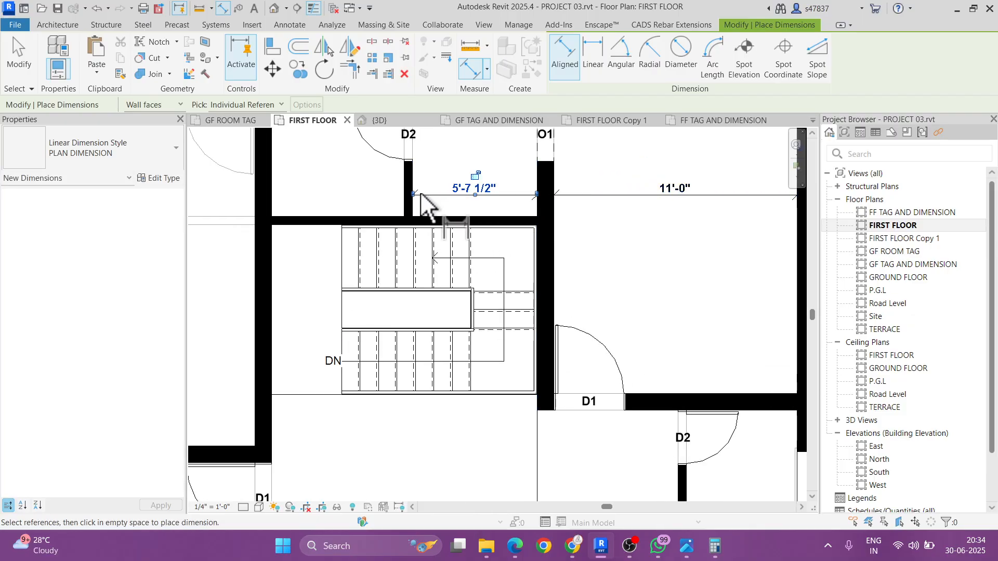
pyautogui.click(409, 210)
pyautogui.click(274, 205)
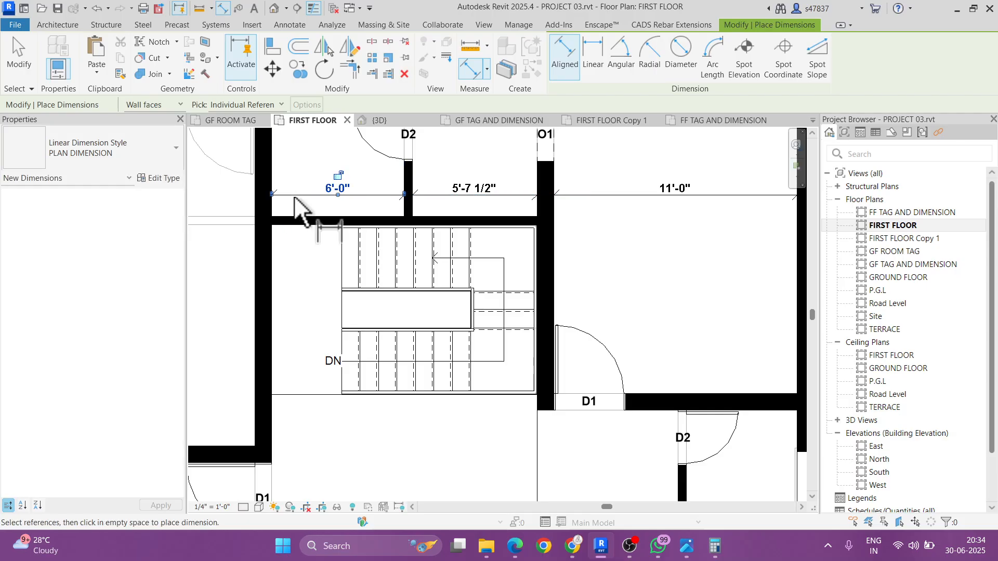
pyautogui.scroll(-2, 275, 208)
pyautogui.scroll(2, 330, 197)
pyautogui.click(327, 261)
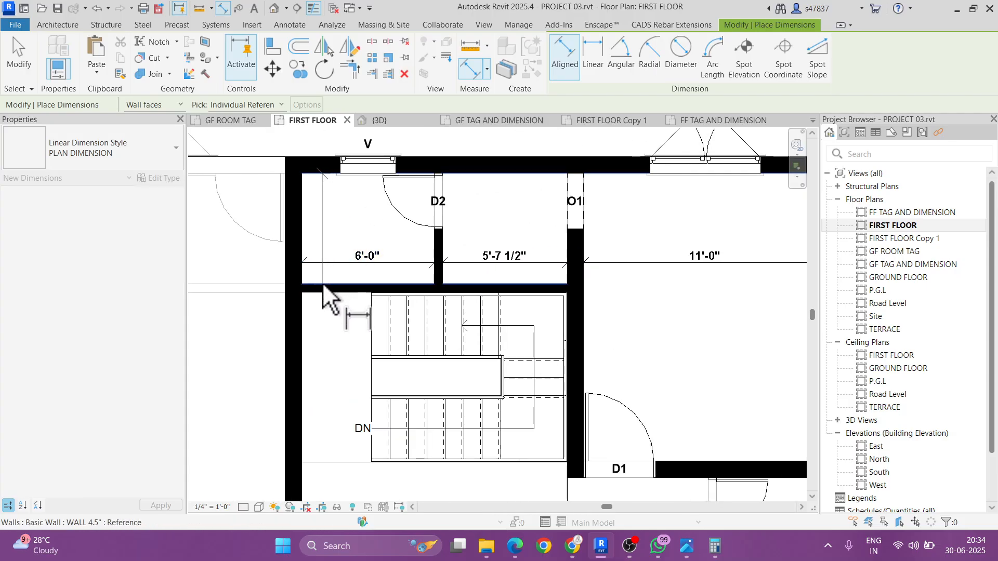
# Step: Dimension the inside north-south lengths of the northeast bedroom and the small toilet directly south of it
pyautogui.scroll(-2, 329, 263)
pyautogui.click(565, 174)
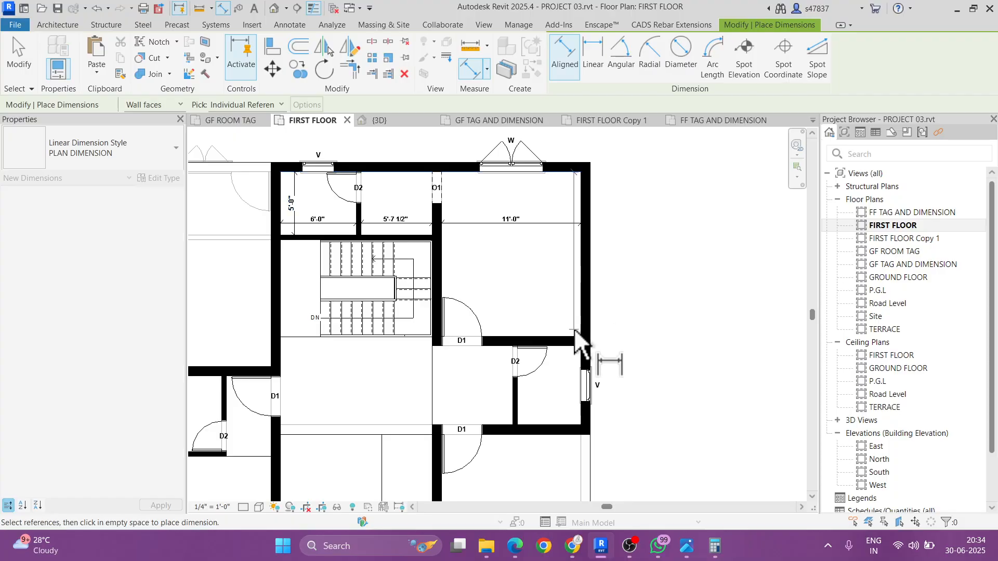
pyautogui.click(575, 337)
pyautogui.scroll(3, 574, 338)
pyautogui.click(555, 326)
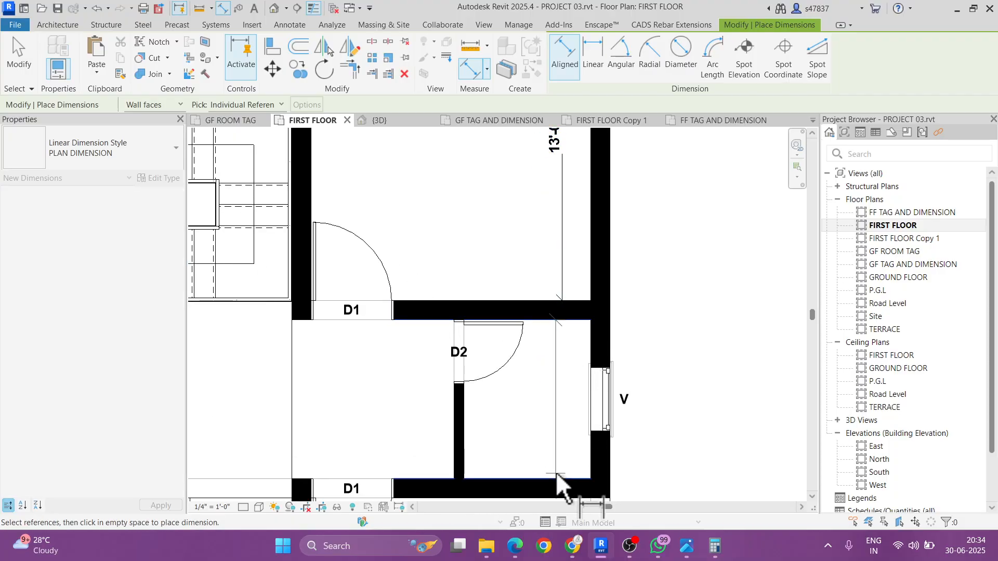
pyautogui.click(556, 474)
pyautogui.click(563, 342)
# Step: Dimension the southeast open floor area's north-south length to the south slab edge and its width to the east slab edge
pyautogui.scroll(-2, 562, 349)
pyautogui.scroll(-1, 562, 386)
pyautogui.moveTo(556, 451); pyautogui.dragTo(573, 277, button='middle')
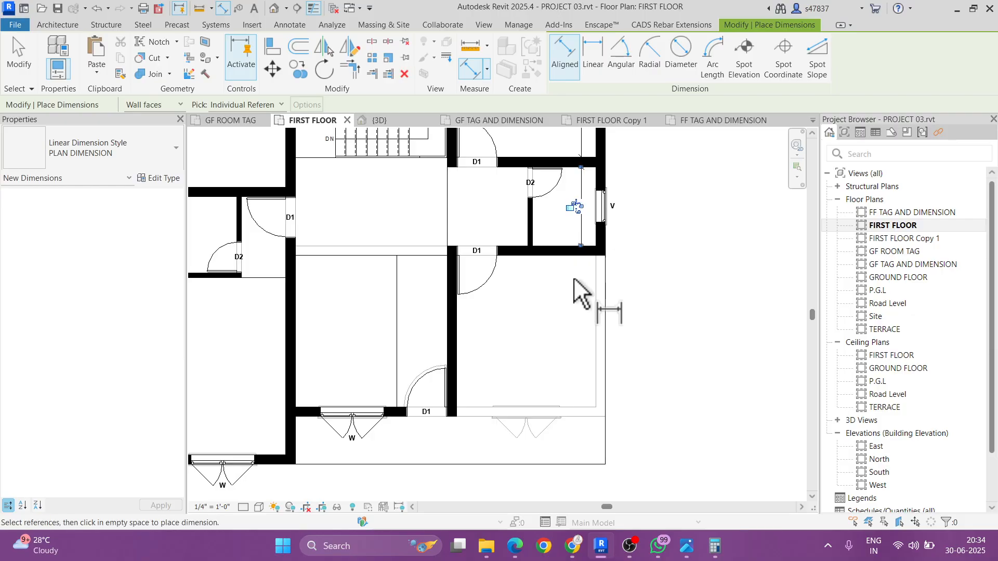
pyautogui.scroll(3, 574, 276)
pyautogui.click(576, 246)
pyautogui.scroll(-4, 575, 262)
pyautogui.click(575, 430)
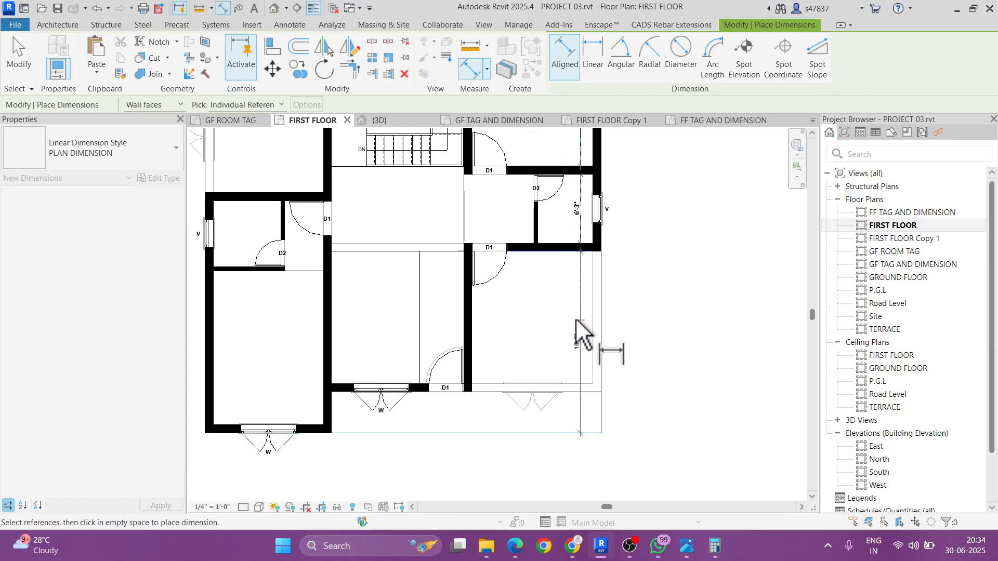
pyautogui.click(576, 319)
pyautogui.scroll(2, 580, 324)
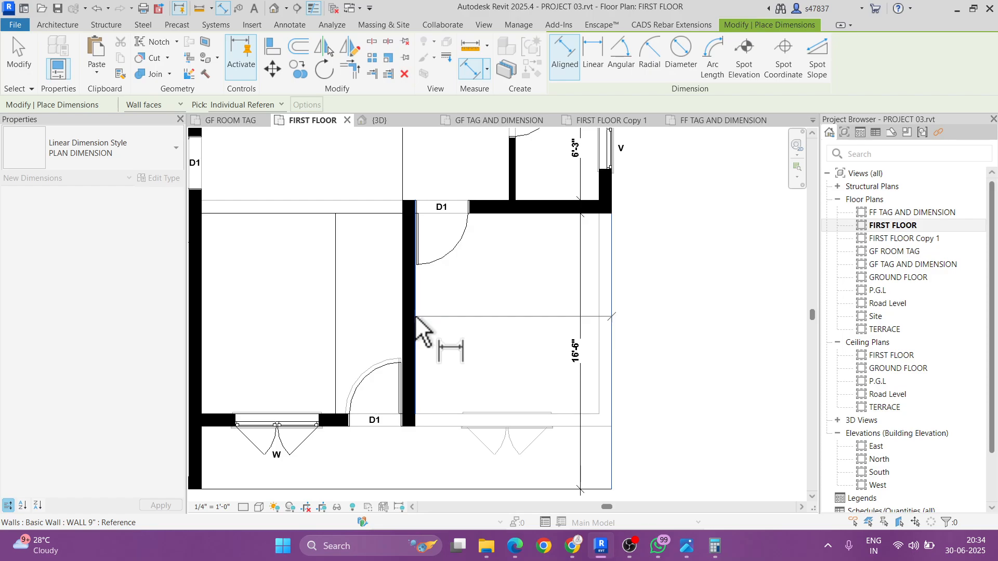
pyautogui.click(416, 317)
pyautogui.click(471, 313)
# Step: Dimension the width of the floor strip beside the south-central opening and the width of the opening itself
pyautogui.scroll(-3, 469, 313)
pyautogui.moveTo(460, 329); pyautogui.dragTo(551, 346, button='middle')
pyautogui.scroll(4, 546, 346)
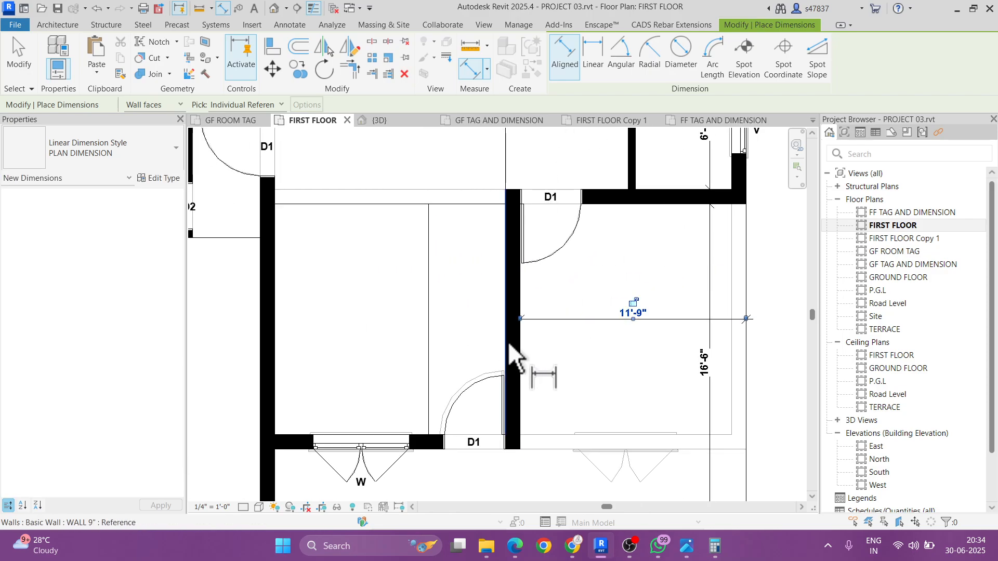
pyautogui.click(509, 344)
pyautogui.click(458, 328)
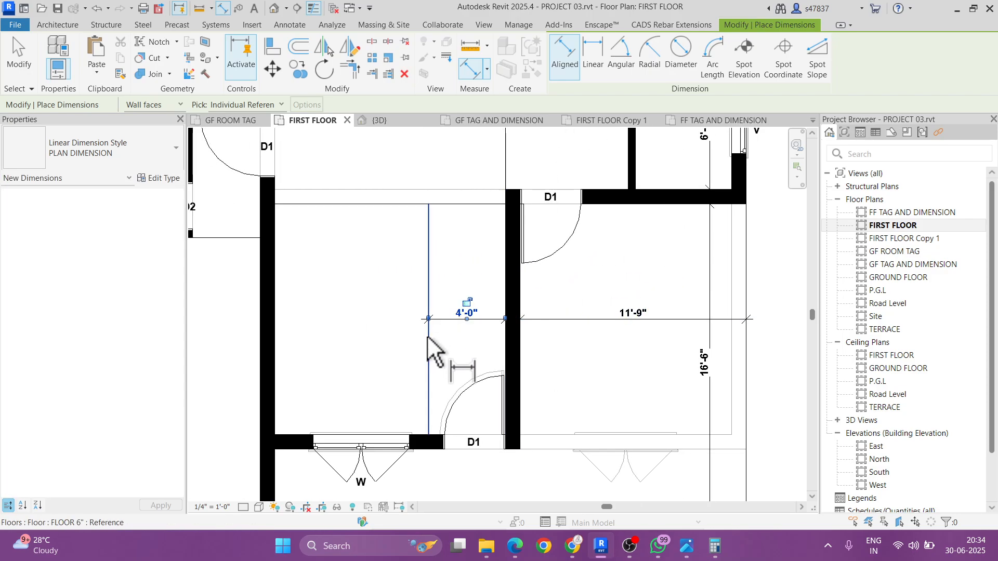
pyautogui.click(297, 325)
# Step: Dimension the south-central floor opening's length from its north edge to the inside face of the window wall
pyautogui.scroll(-1, 306, 297)
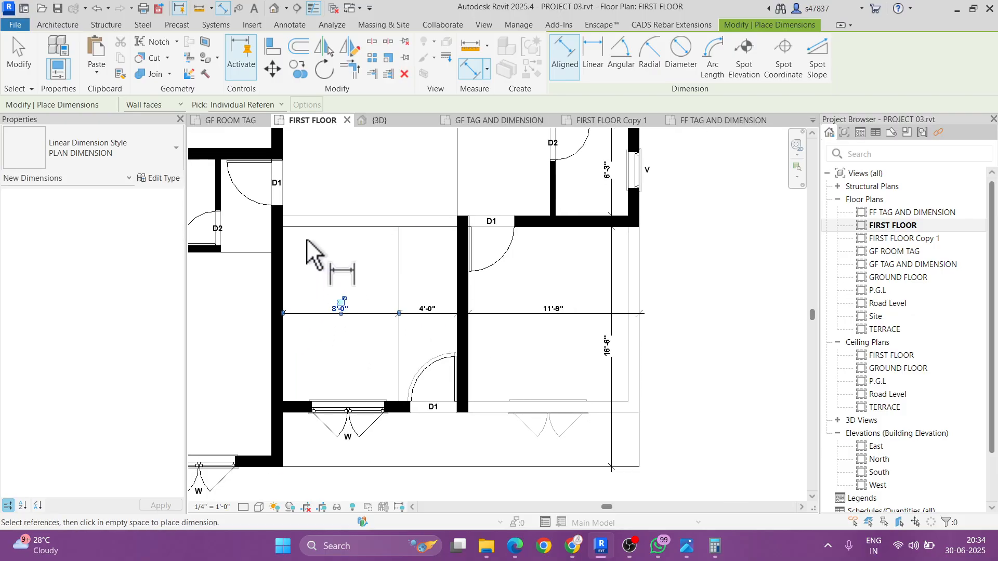
pyautogui.click(305, 229)
pyautogui.click(296, 397)
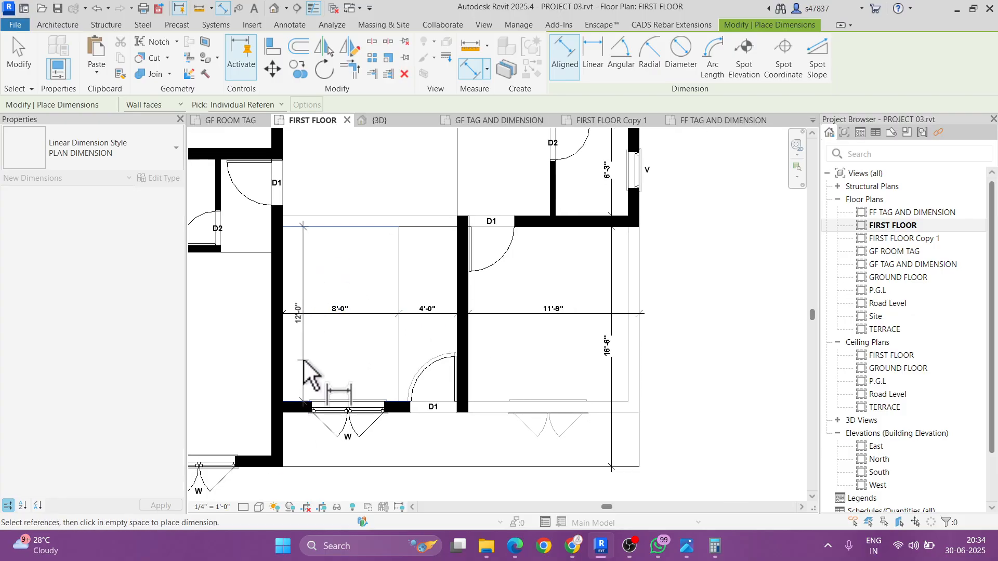
pyautogui.click(303, 359)
# Step: Dimension the southwest bedroom's inside width and its north-south length
pyautogui.scroll(-3, 331, 334)
pyautogui.moveTo(283, 355); pyautogui.dragTo(385, 328, button='middle')
pyautogui.scroll(4, 385, 328)
pyautogui.click(403, 300)
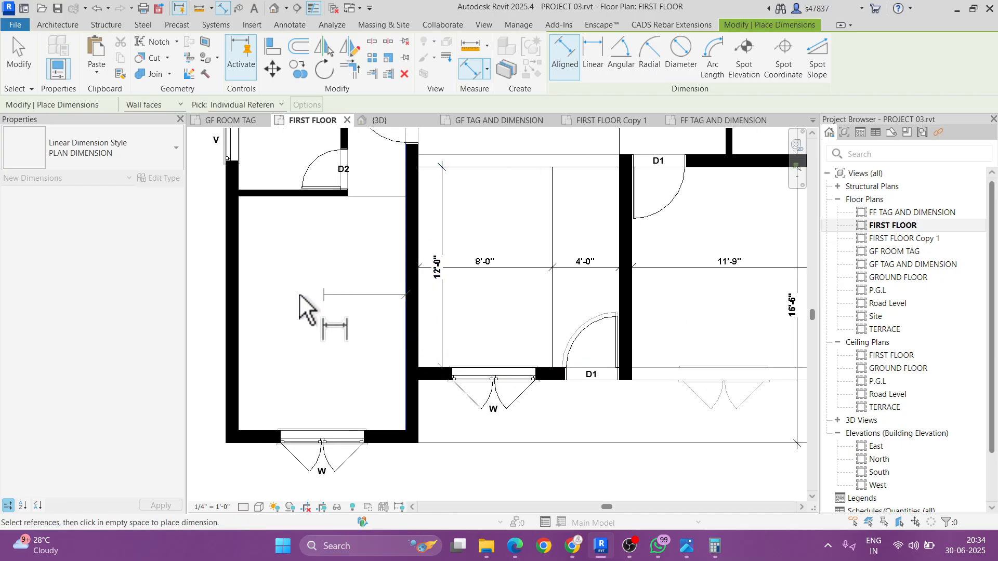
pyautogui.click(235, 294)
pyautogui.click(286, 269)
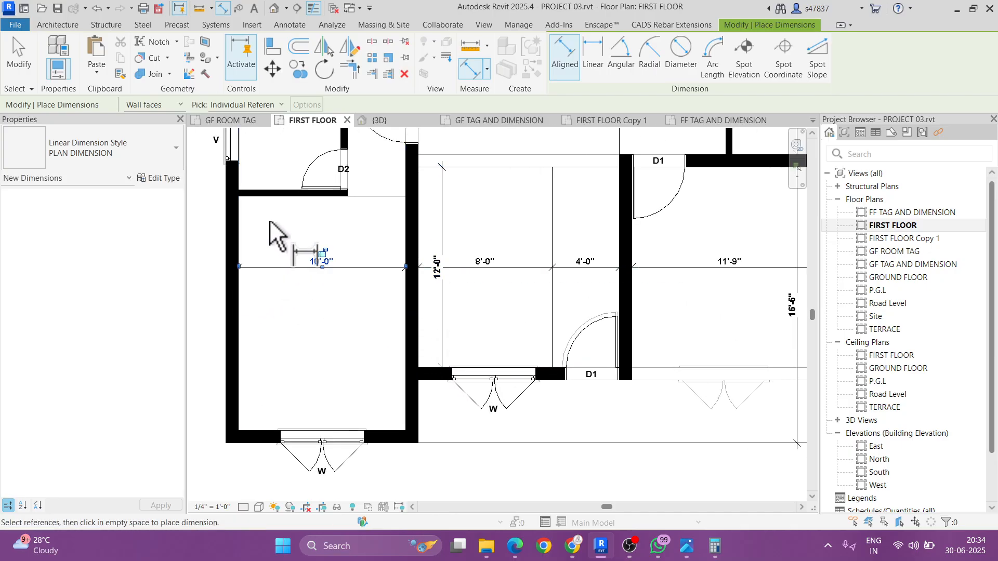
pyautogui.click(260, 193)
pyautogui.click(261, 426)
pyautogui.click(258, 415)
# Step: Dimension the west toilet's inside north-south length and its width
pyautogui.moveTo(354, 353); pyautogui.dragTo(398, 499, button='middle')
pyautogui.scroll(1, 333, 374)
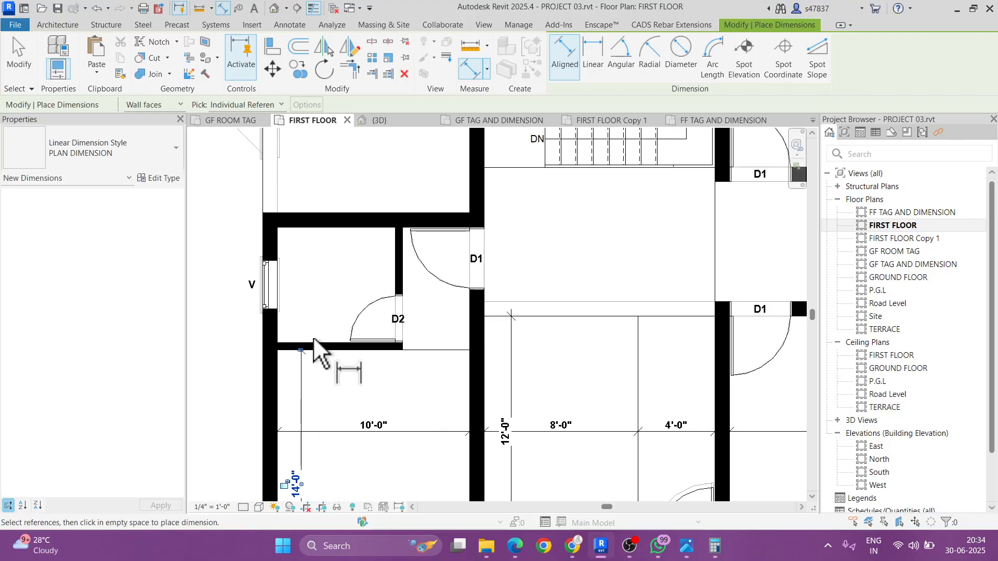
pyautogui.click(314, 340)
pyautogui.click(318, 228)
pyautogui.click(304, 251)
pyautogui.scroll(2, 306, 249)
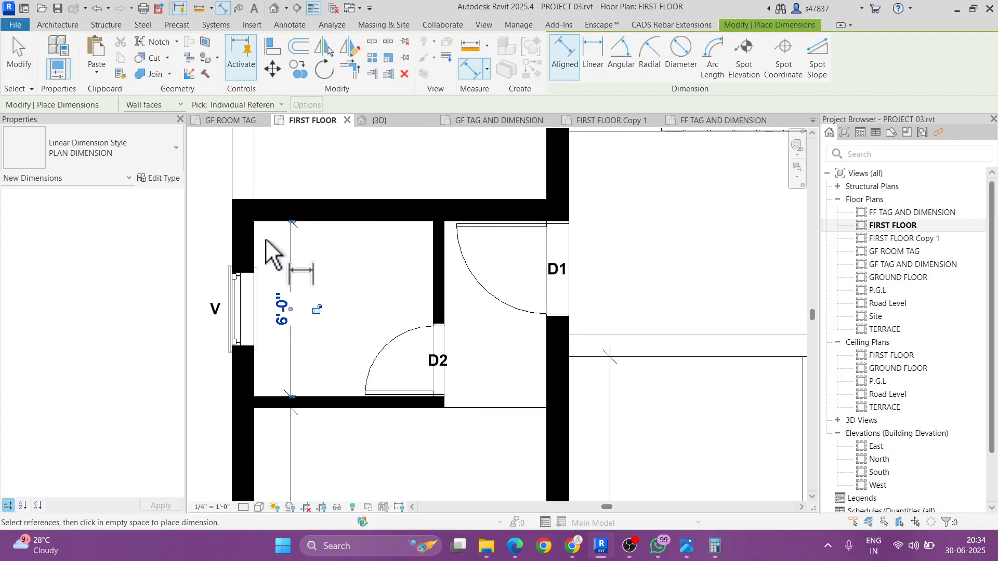
pyautogui.click(431, 245)
pyautogui.click(418, 257)
pyautogui.scroll(-3, 436, 254)
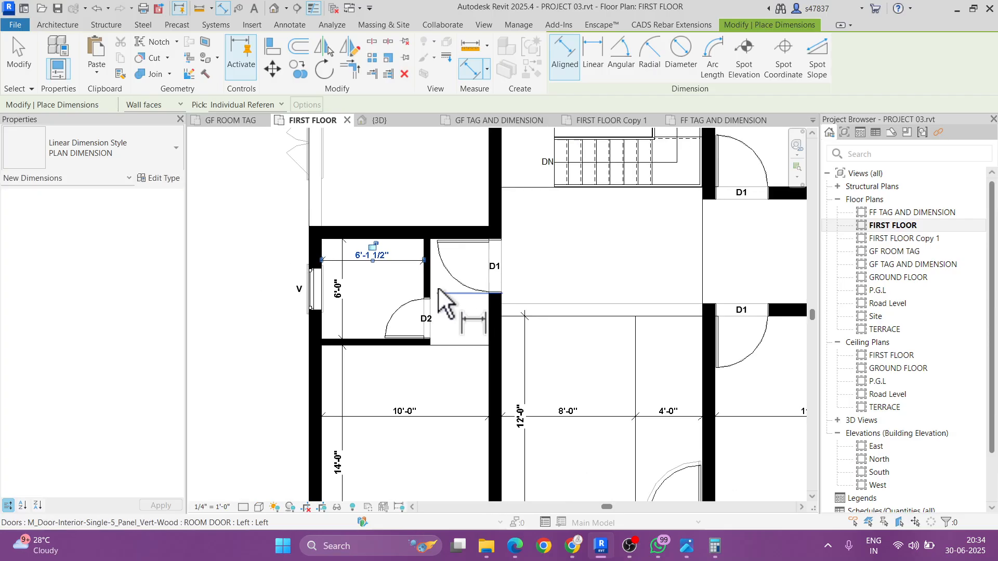
# Step: Dimension the northwest open area's width to the west slab edge and its length to the north slab edge
pyautogui.moveTo(487, 193); pyautogui.dragTo(458, 301, button='middle')
pyautogui.click(457, 288)
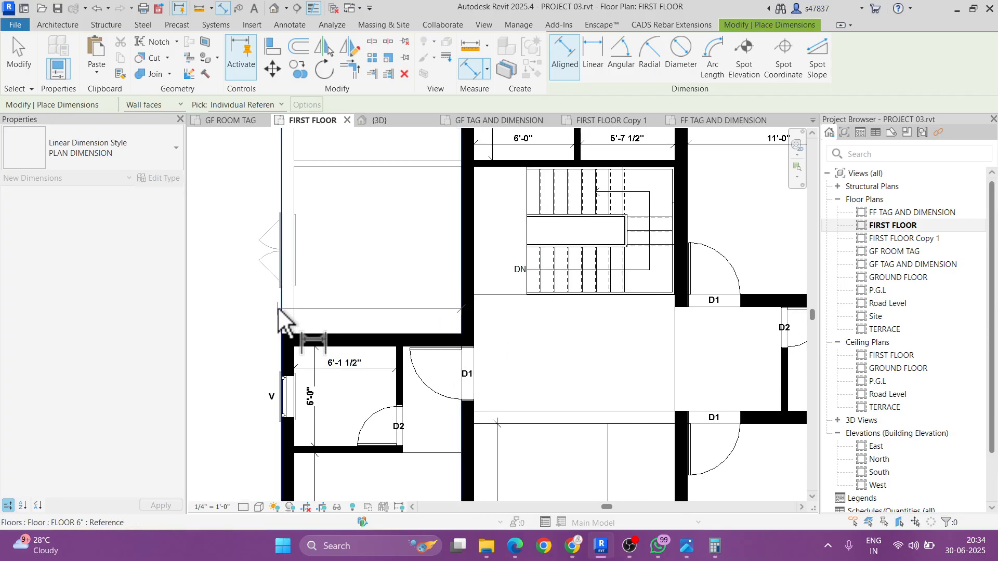
pyautogui.click(279, 308)
pyautogui.click(345, 306)
pyautogui.scroll(-3, 392, 328)
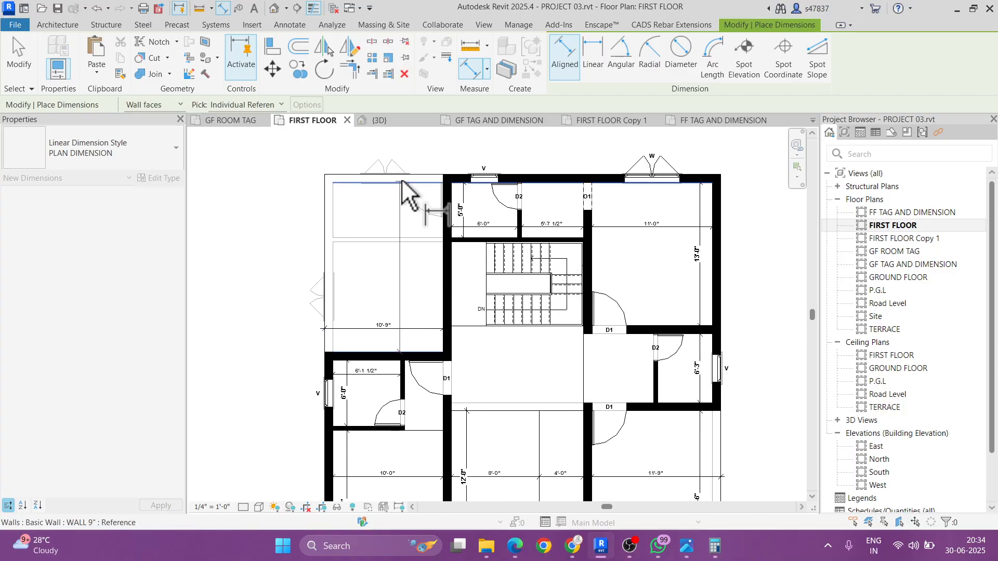
pyautogui.click(418, 175)
pyautogui.click(416, 277)
# Step: Dimension the central hall's width and its length between the staircase edge and the floor opening
pyautogui.scroll(-2, 420, 279)
pyautogui.moveTo(587, 340); pyautogui.dragTo(527, 250, button='middle')
pyautogui.scroll(2, 426, 271)
pyautogui.click(369, 262)
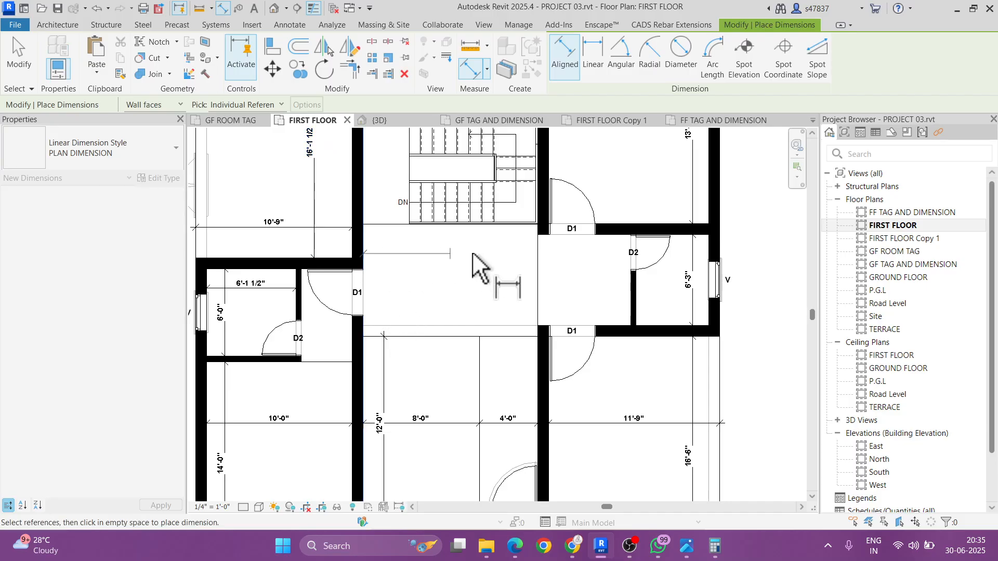
pyautogui.click(536, 255)
pyautogui.click(416, 251)
pyautogui.click(402, 224)
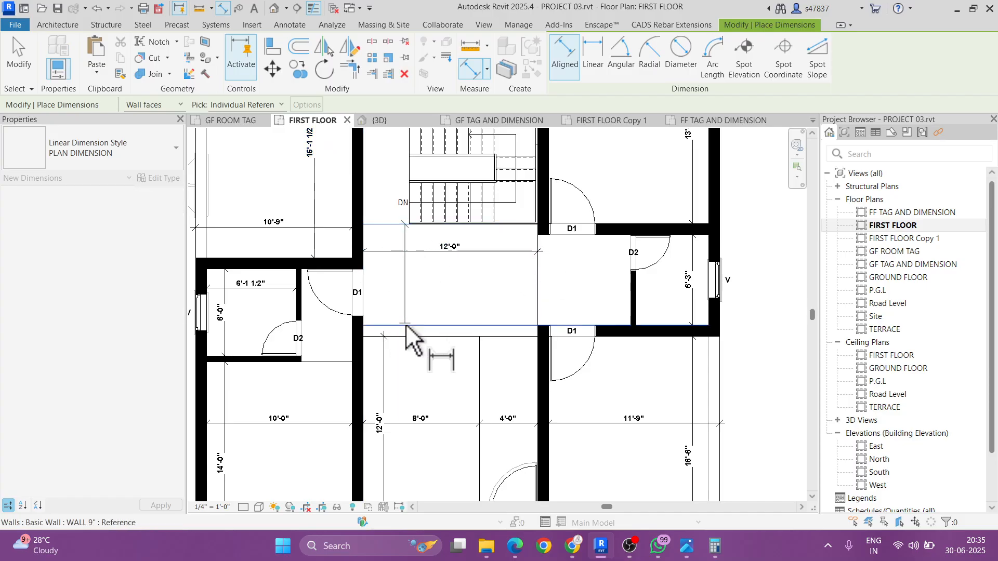
pyautogui.click(403, 337)
pyautogui.click(383, 351)
# Step: Dimension the space between the west wall of the stairwell and the start of the stair flights
pyautogui.moveTo(438, 307); pyautogui.dragTo(450, 389, button='middle')
pyautogui.scroll(2, 416, 223)
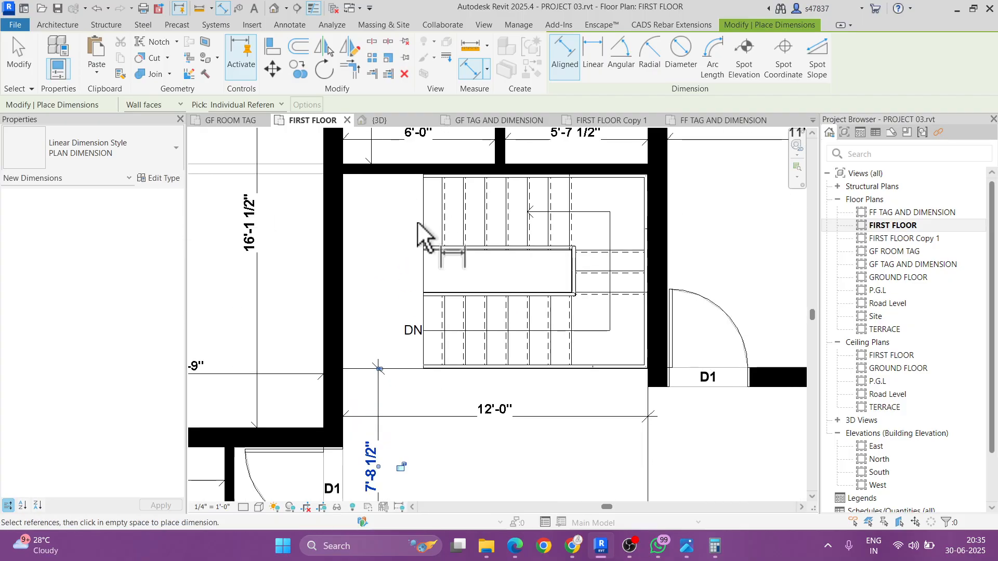
pyautogui.click(345, 267)
pyautogui.click(364, 263)
# Step: Dimension the east passage's width from the hall to the toilet partition, and the east toilet's inside width
pyautogui.scroll(-4, 410, 273)
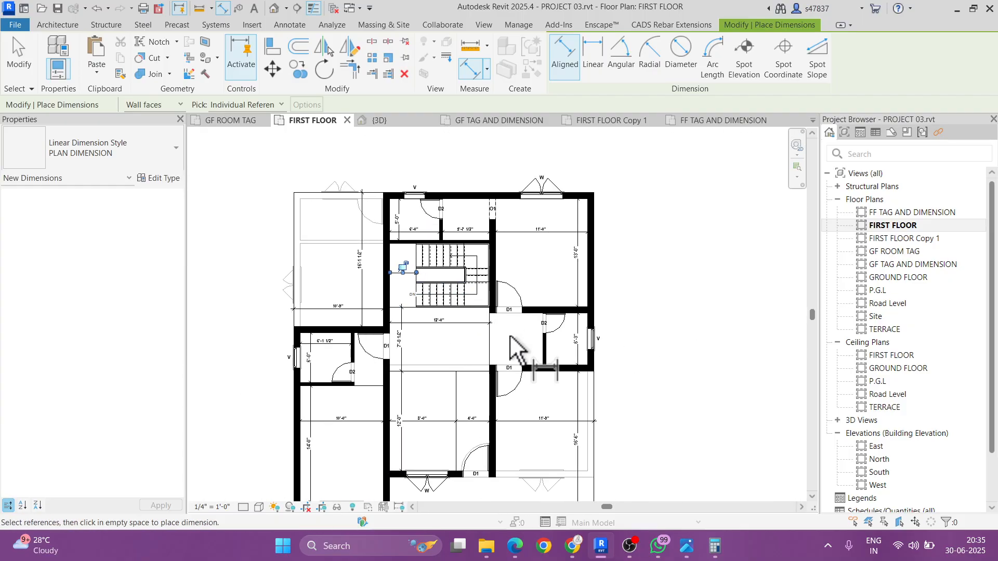
pyautogui.scroll(2, 543, 363)
pyautogui.scroll(3, 543, 363)
pyautogui.click(450, 312)
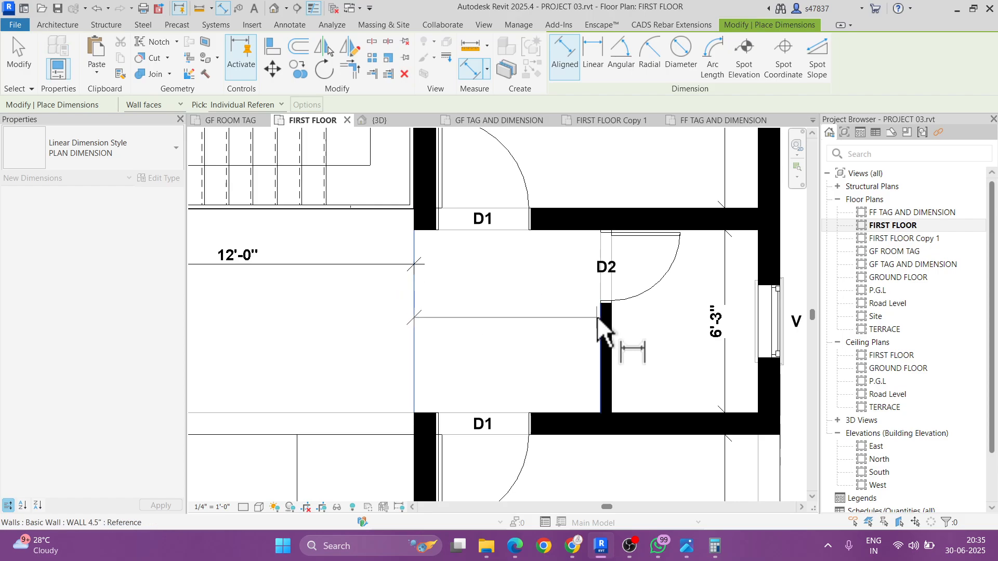
pyautogui.click(597, 316)
pyautogui.click(544, 264)
pyautogui.scroll(-1, 560, 273)
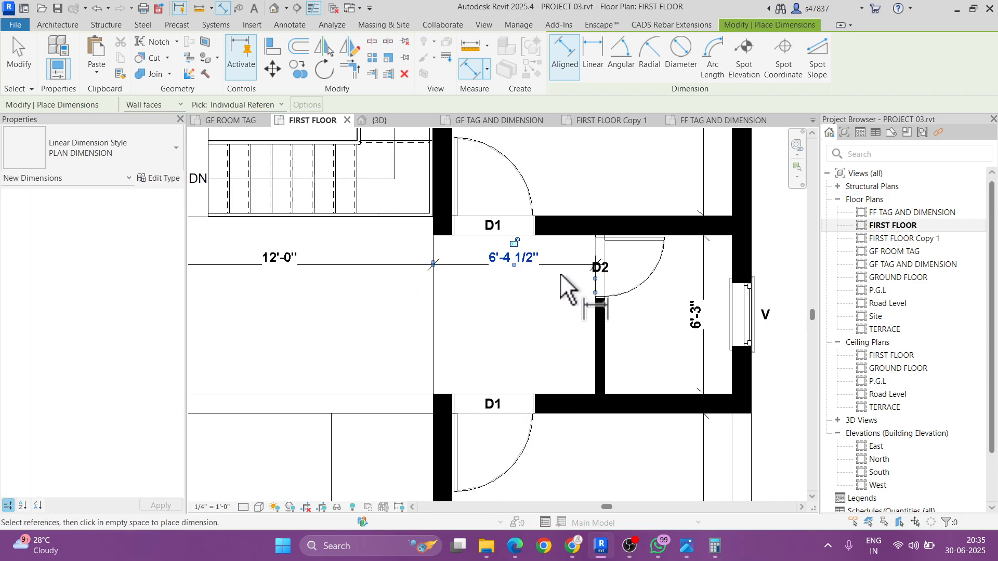
pyautogui.click(610, 368)
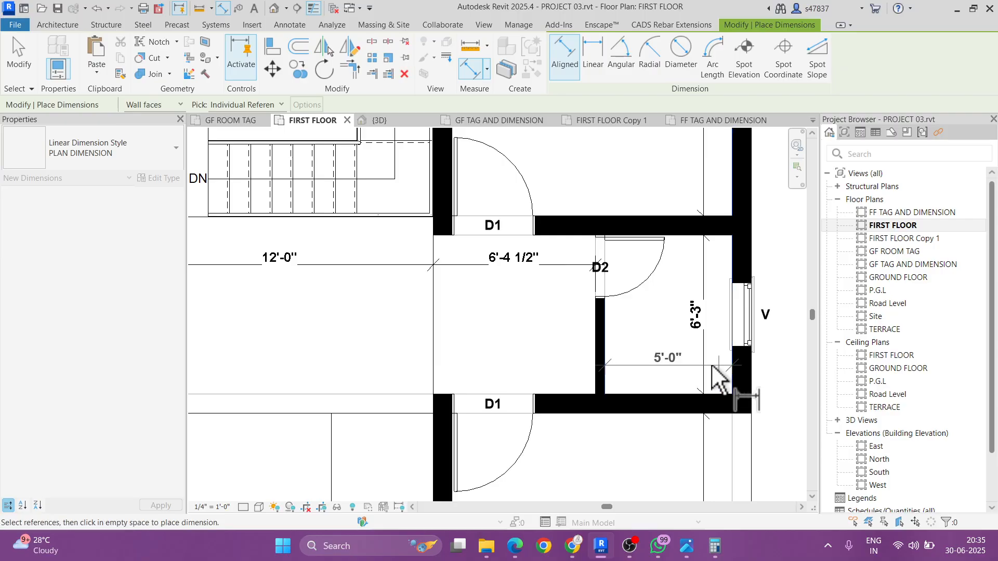
pyautogui.click(688, 366)
# Step: Dimension the depth of the south floor strip from the outer line of the window wall to the south slab edge
pyautogui.scroll(-3, 663, 363)
pyautogui.moveTo(740, 361); pyautogui.dragTo(692, 324, button='middle')
pyautogui.scroll(-1, 705, 382)
pyautogui.moveTo(706, 383); pyautogui.dragTo(669, 352, button='middle')
pyautogui.scroll(5, 525, 470)
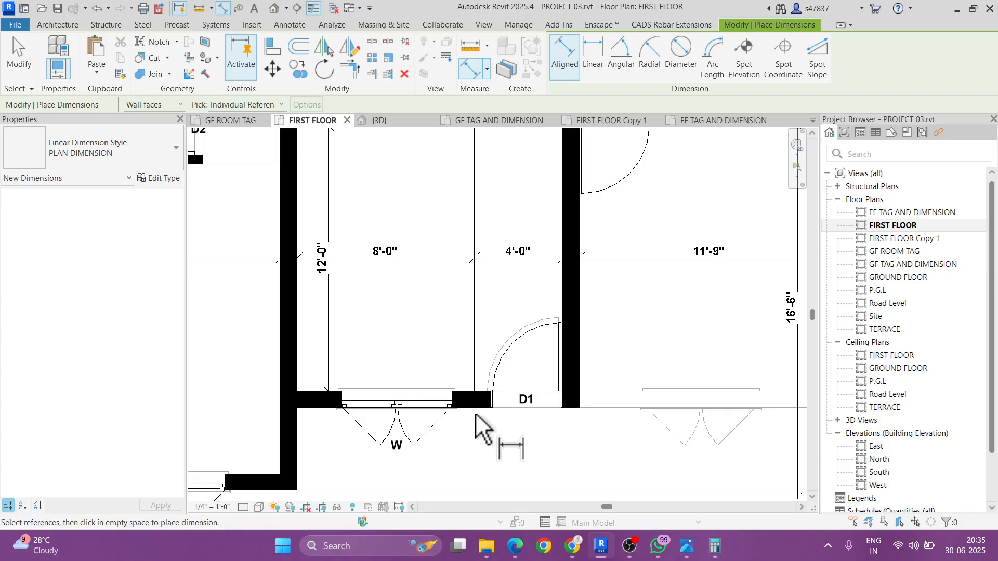
pyautogui.moveTo(631, 457); pyautogui.dragTo(590, 356, button='middle')
pyautogui.click(591, 344)
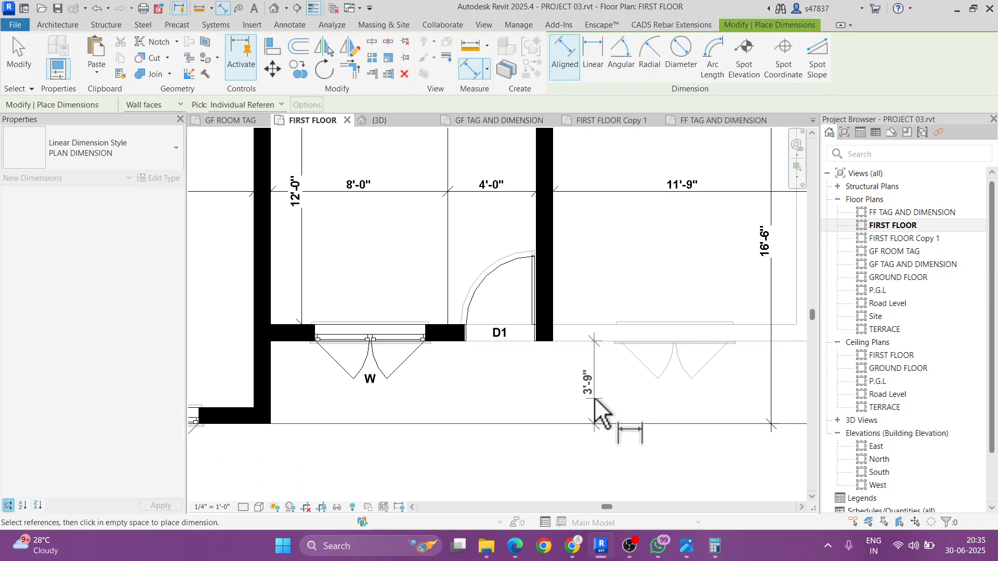
pyautogui.click(596, 410)
pyautogui.press('Escape')
pyautogui.press('Escape')
# Step: Edit the first-floor slab's boundary, drawing lines around the 12'-9" by 3'-9" strip outside the south-central window and door
pyautogui.click(475, 415)
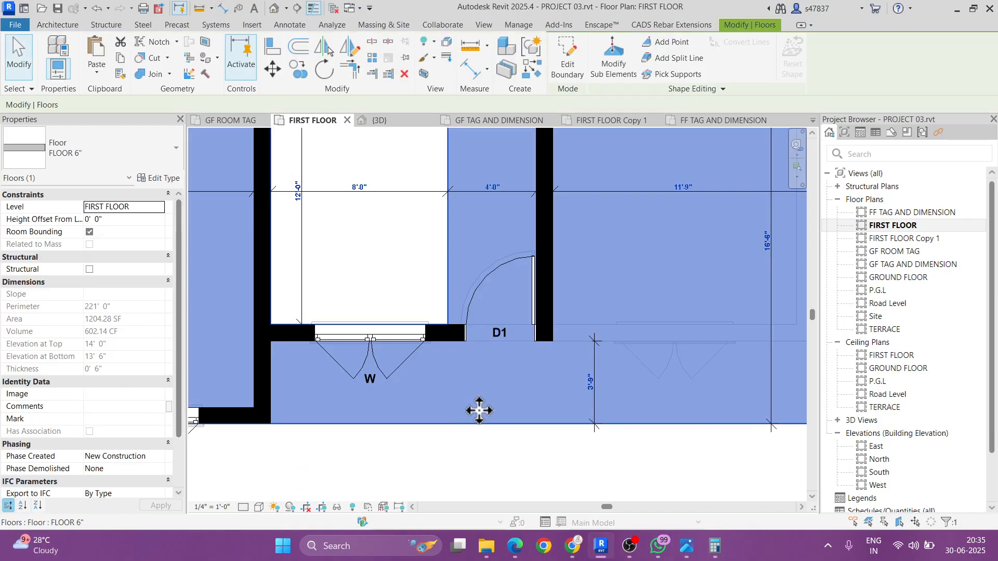
pyautogui.click(563, 73)
pyautogui.click(656, 44)
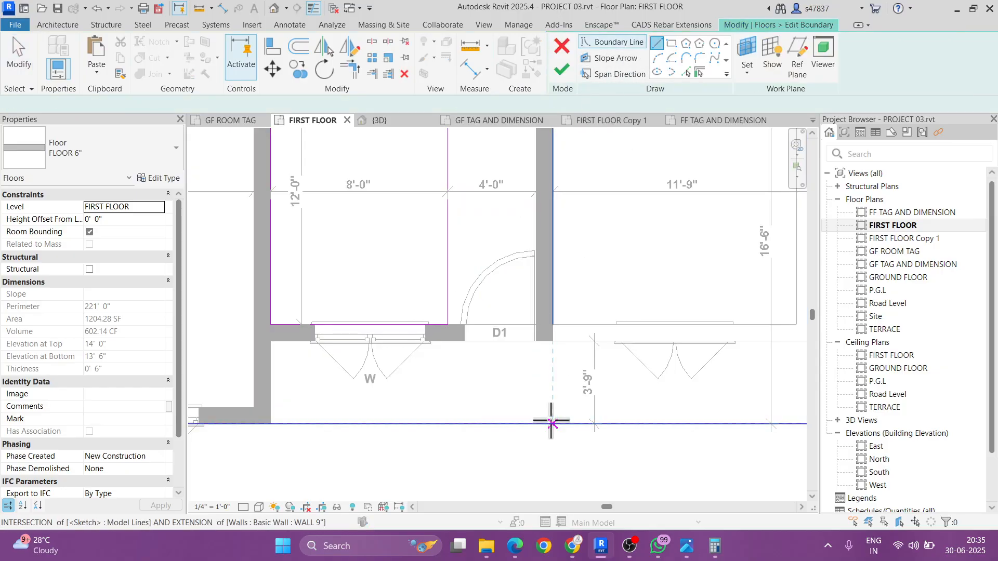
pyautogui.click(553, 422)
pyautogui.click(552, 341)
pyautogui.click(270, 341)
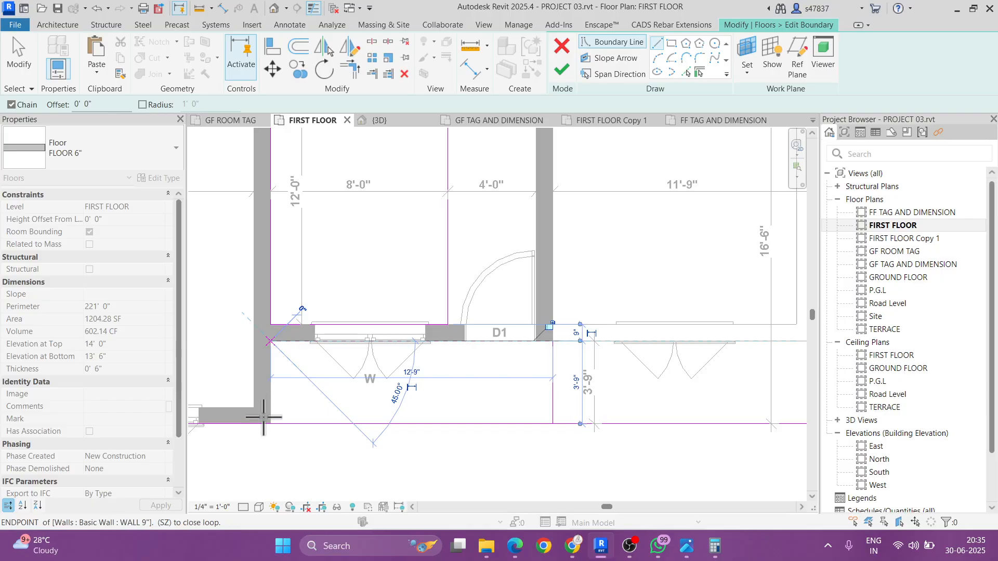
pyautogui.click(270, 422)
# Step: Split the slab's south boundary line at the strip and trim both halves to the new vertical lines to form a notch
pyautogui.press('Escape')
pyautogui.press('Escape')
pyautogui.press('l')
pyautogui.click(425, 423)
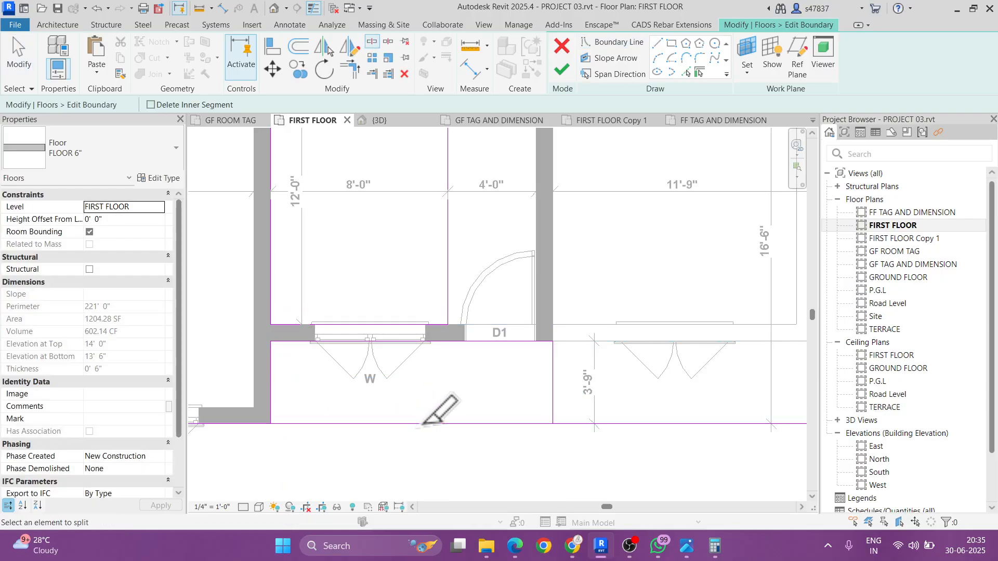
pyautogui.press('Escape')
pyautogui.press('t')
pyautogui.press('r')
pyautogui.click(269, 417)
pyautogui.click(259, 424)
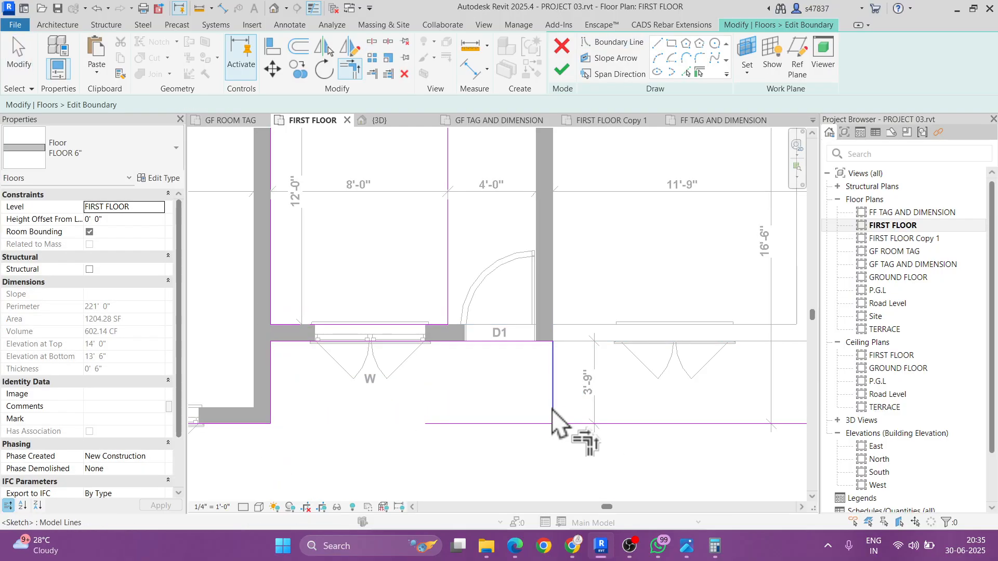
pyautogui.click(552, 408)
pyautogui.click(557, 420)
# Step: Align the notch's east boundary line to the west face of the wall beside door D1 and finish the floor edit
pyautogui.press('l')
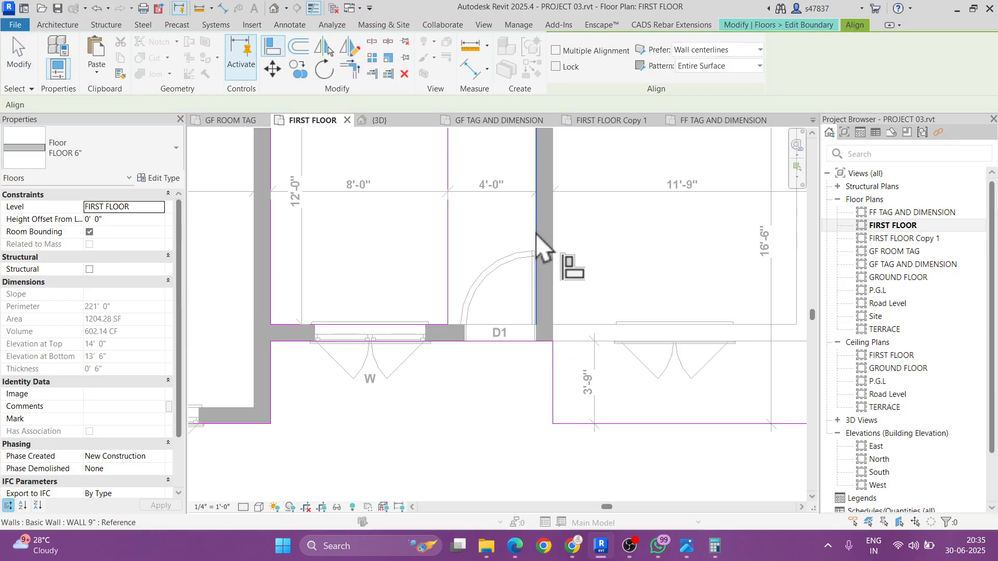
pyautogui.click(538, 239)
pyautogui.click(553, 380)
pyautogui.press('Escape')
pyautogui.click(552, 74)
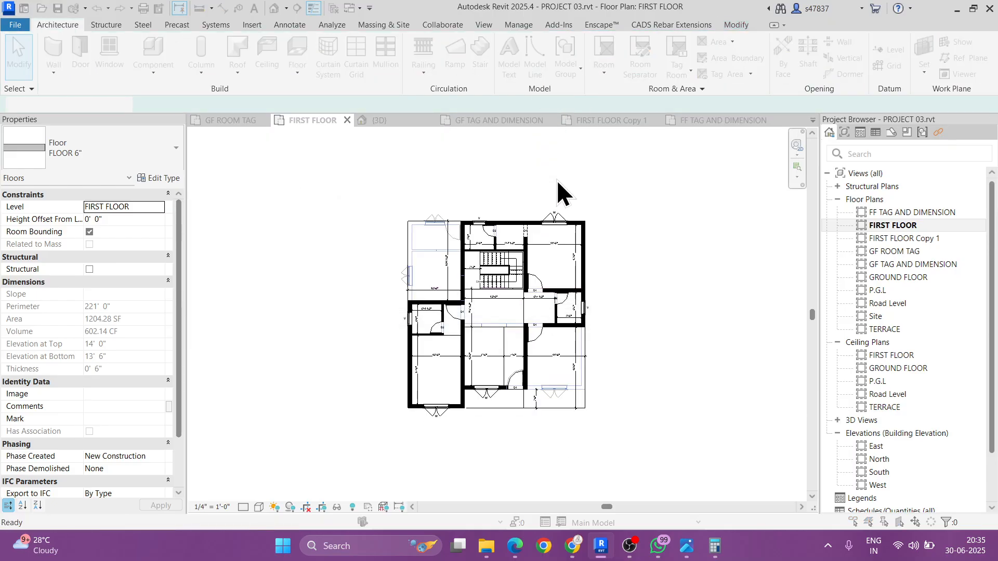
# Step: Dimension the first floor's north side in two outer segments, split at the west face of the northern WC's outer wall
pyautogui.press('Return')
pyautogui.press('Escape')
pyautogui.scroll(8, 519, 402)
pyautogui.scroll(-7, 519, 291)
pyautogui.moveTo(590, 289); pyautogui.dragTo(591, 359, button='middle')
pyautogui.scroll(1, 593, 359)
pyautogui.moveTo(621, 298); pyautogui.dragTo(621, 370, button='middle')
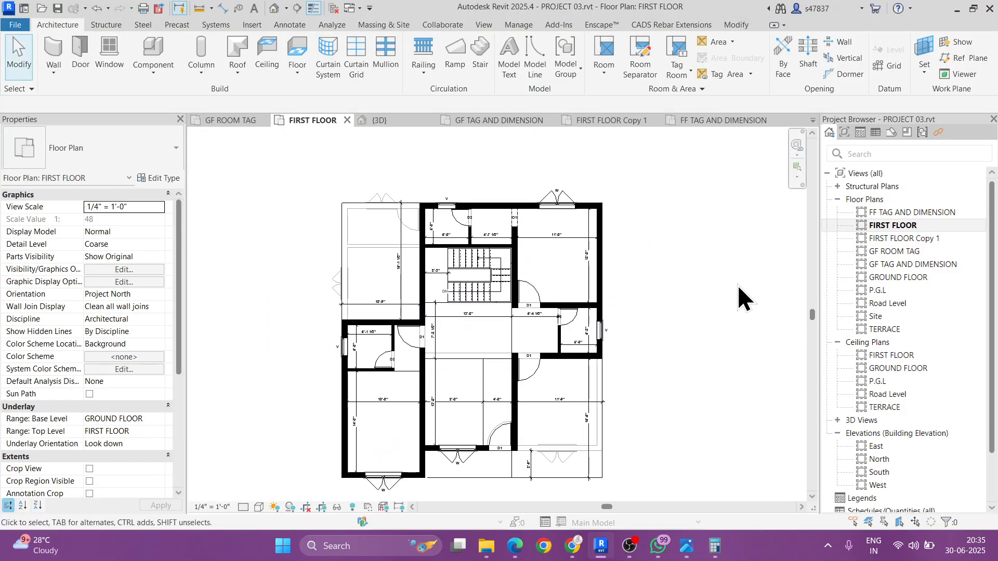
pyautogui.click(223, 9)
pyautogui.scroll(1, 528, 196)
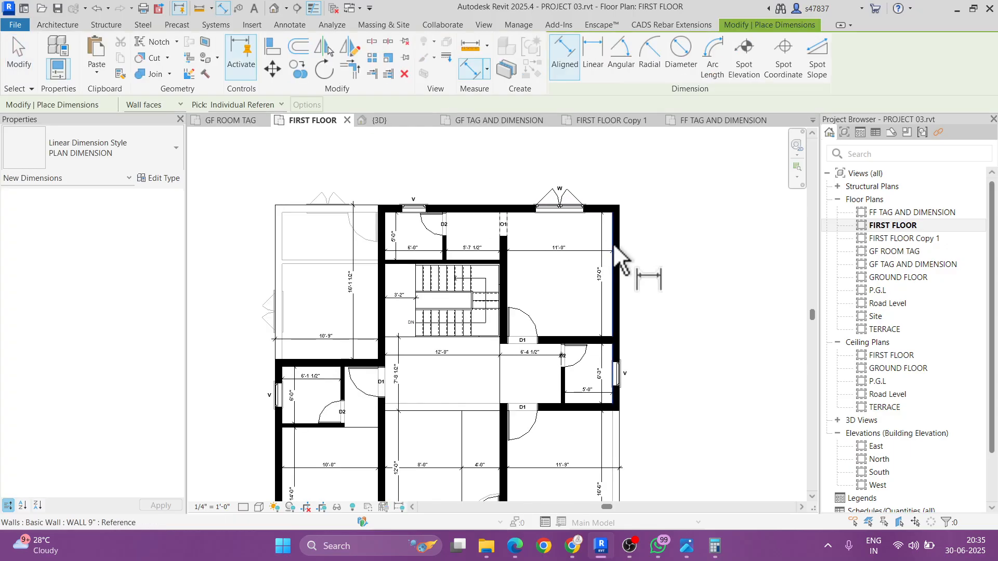
pyautogui.click(378, 249)
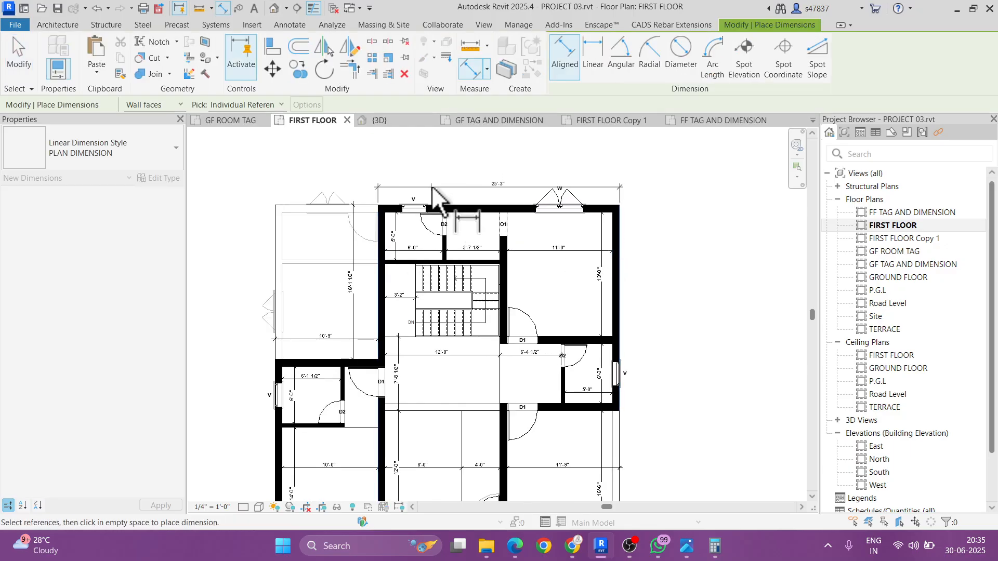
pyautogui.click(436, 190)
pyautogui.click(275, 247)
pyautogui.click(321, 186)
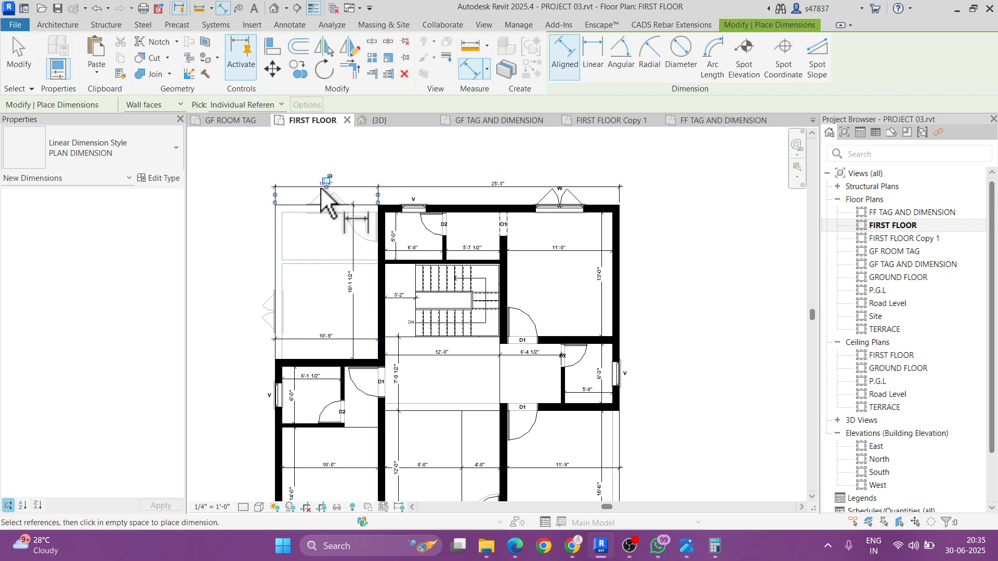
# Step: Add an overall dimension along the north side, outside the two segment dimensions
pyautogui.click(276, 242)
pyautogui.click(621, 242)
pyautogui.click(637, 172)
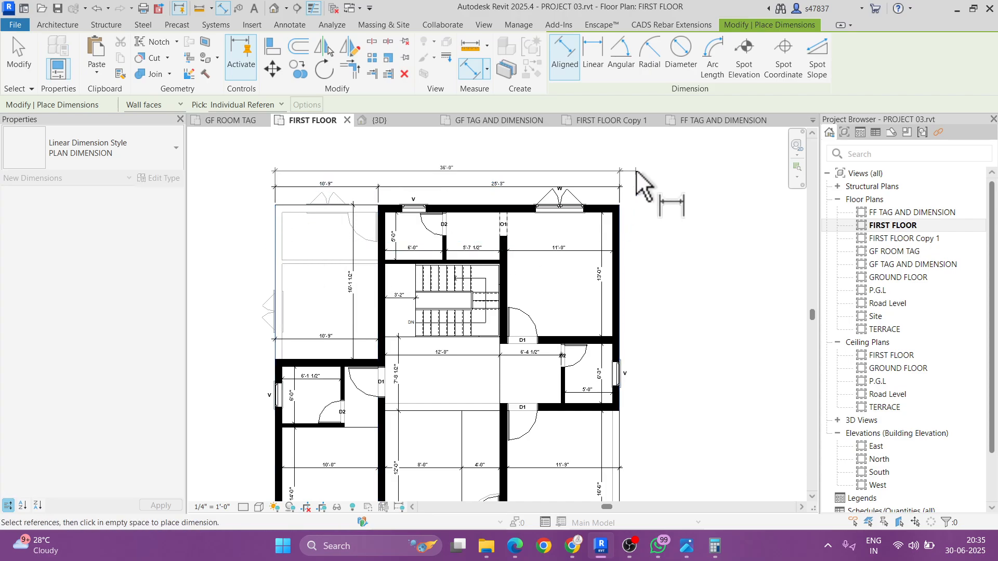
# Step: Dimension the west side in two outer segments, split at the wall on the north side of the west bathroom
pyautogui.click(280, 206)
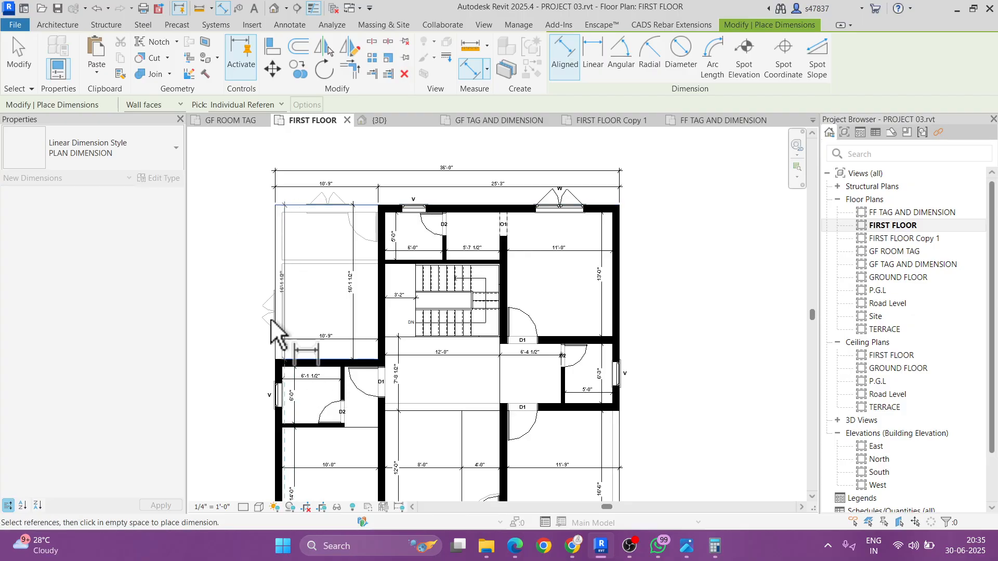
pyautogui.click(262, 299)
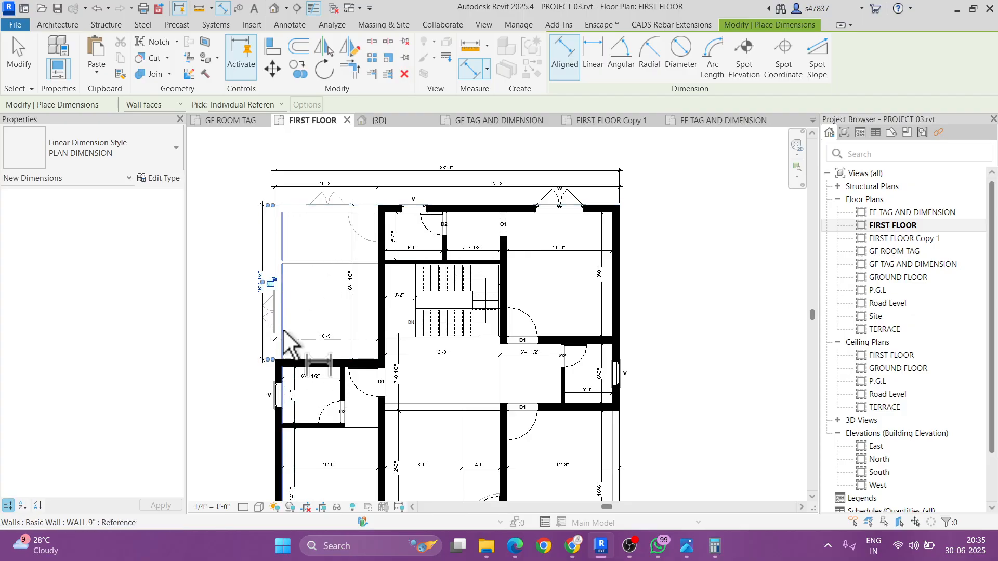
pyautogui.click(290, 361)
pyautogui.moveTo(296, 485); pyautogui.dragTo(339, 395, button='middle')
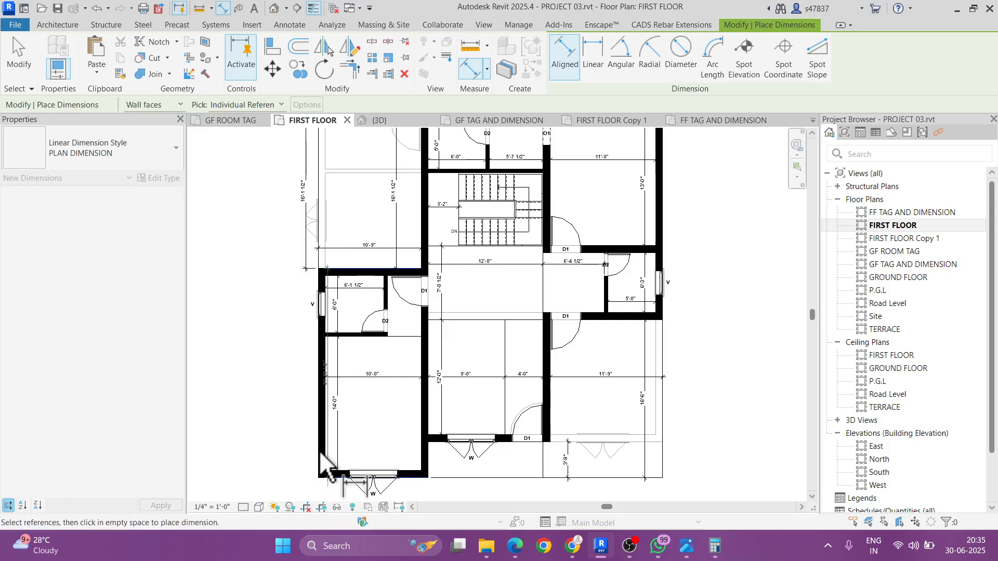
pyautogui.click(301, 405)
pyautogui.click(327, 477)
# Step: Add an overall dimension along the west side, from the north slab edge to the south wall's outer face
pyautogui.scroll(-1, 327, 475)
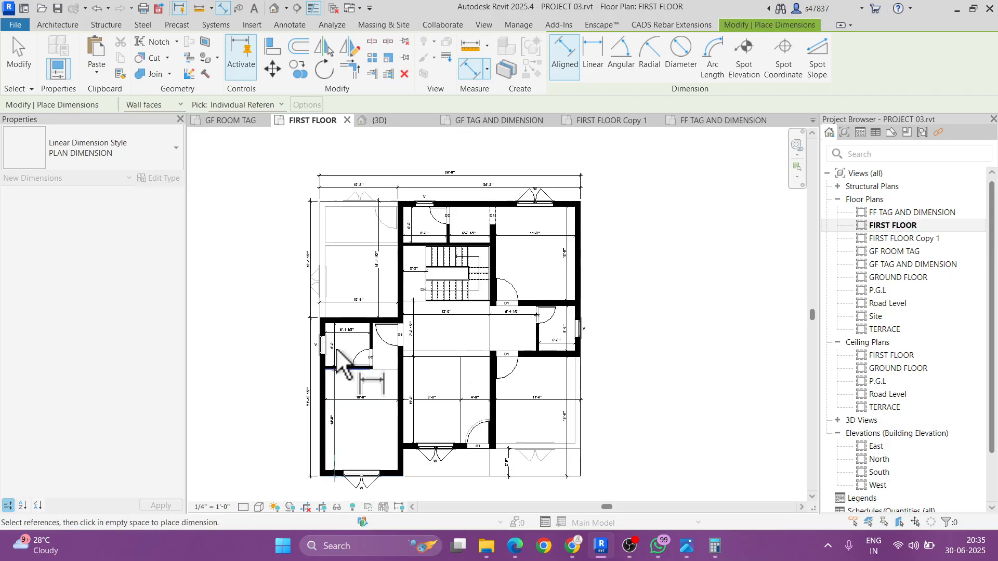
pyautogui.click(335, 204)
pyautogui.click(298, 204)
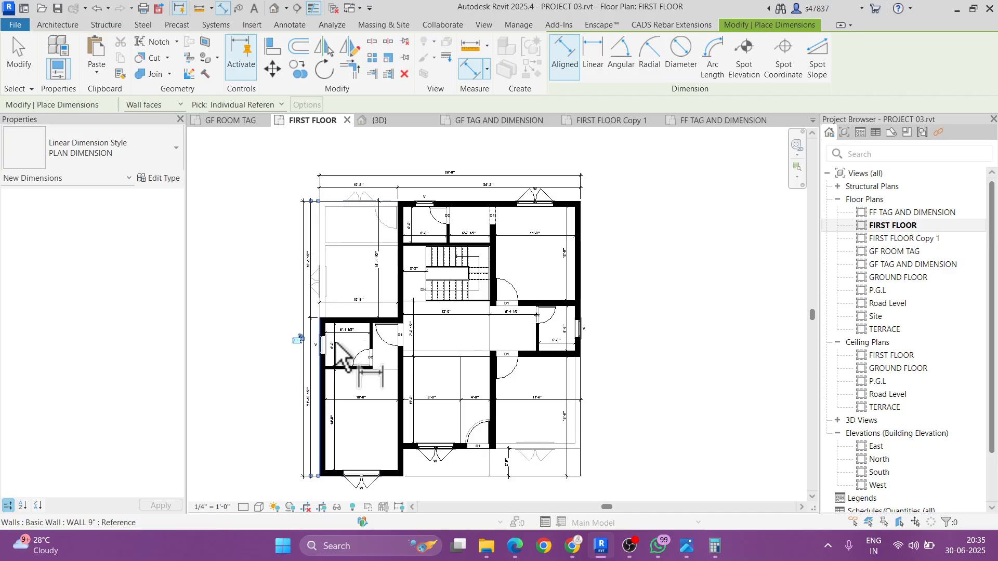
# Step: Dimension the south side in two outer segments, split at the east face of the wall beside the south door D1
pyautogui.scroll(2, 310, 380)
pyautogui.click(310, 383)
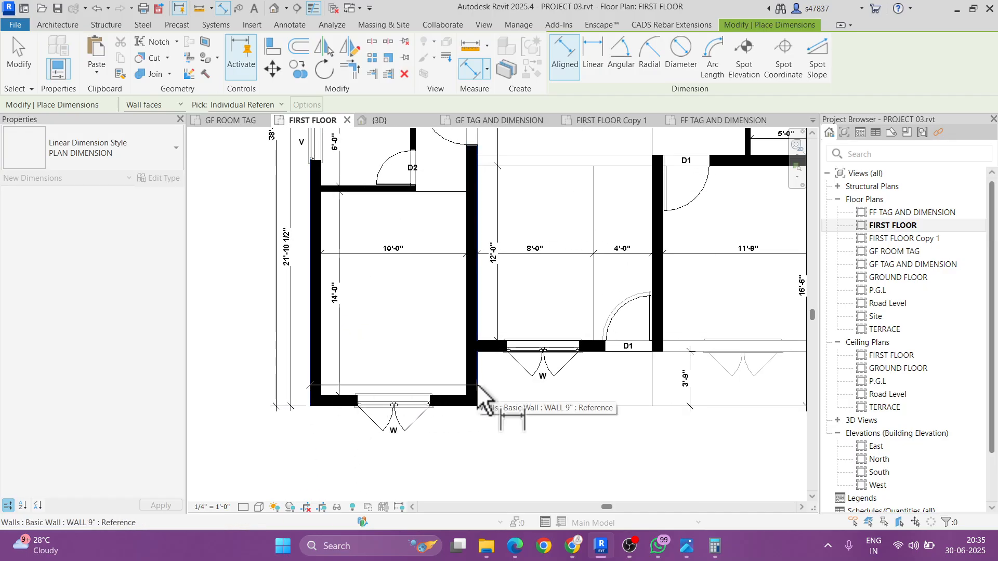
pyautogui.scroll(-1, 481, 400)
pyautogui.click(585, 432)
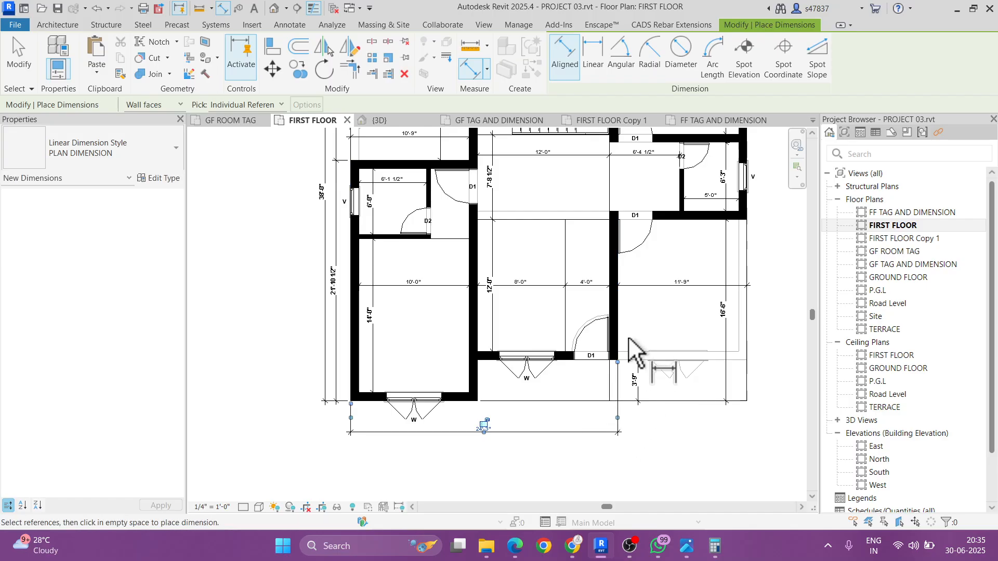
pyautogui.click(741, 335)
pyautogui.click(681, 425)
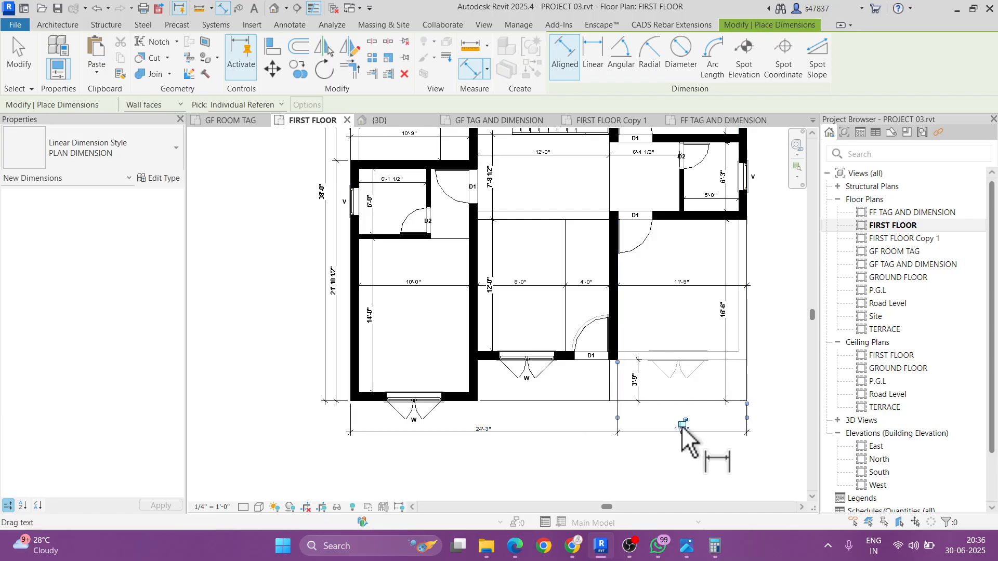
# Step: Add an overall dimension along the south side, outside the two segment dimensions
pyautogui.click(360, 381)
pyautogui.click(746, 387)
pyautogui.click(722, 444)
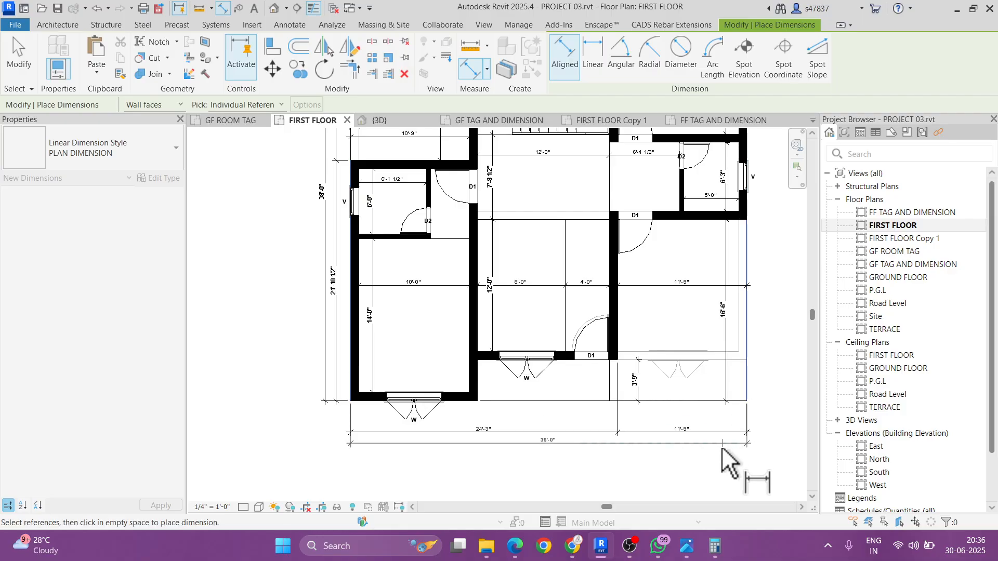
# Step: Dimension the east side in two outer segments, split at the south face of the wall below the east bathroom
pyautogui.scroll(-3, 549, 422)
pyautogui.moveTo(646, 379); pyautogui.dragTo(594, 416, button='middle')
pyautogui.scroll(2, 594, 417)
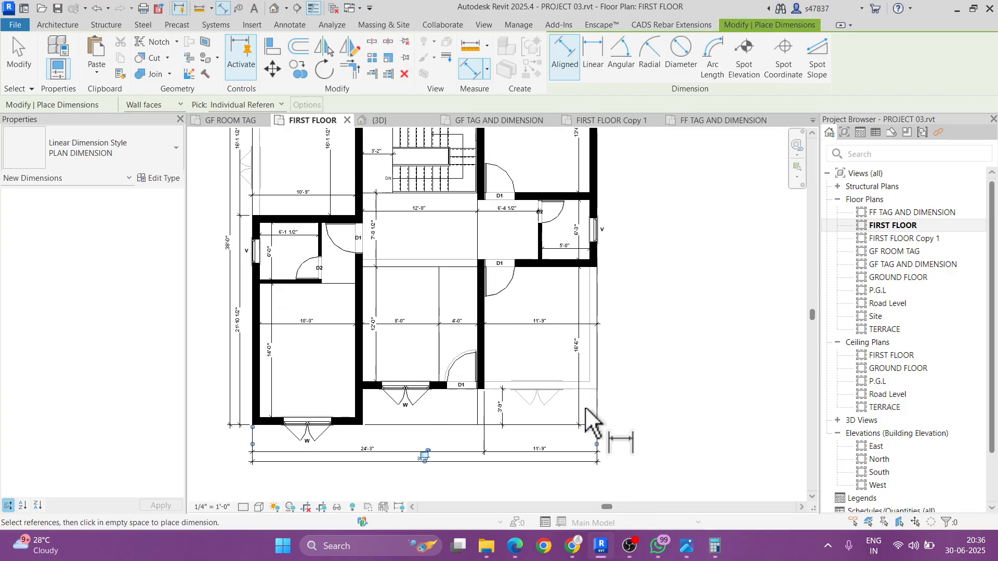
pyautogui.click(570, 429)
pyautogui.click(583, 276)
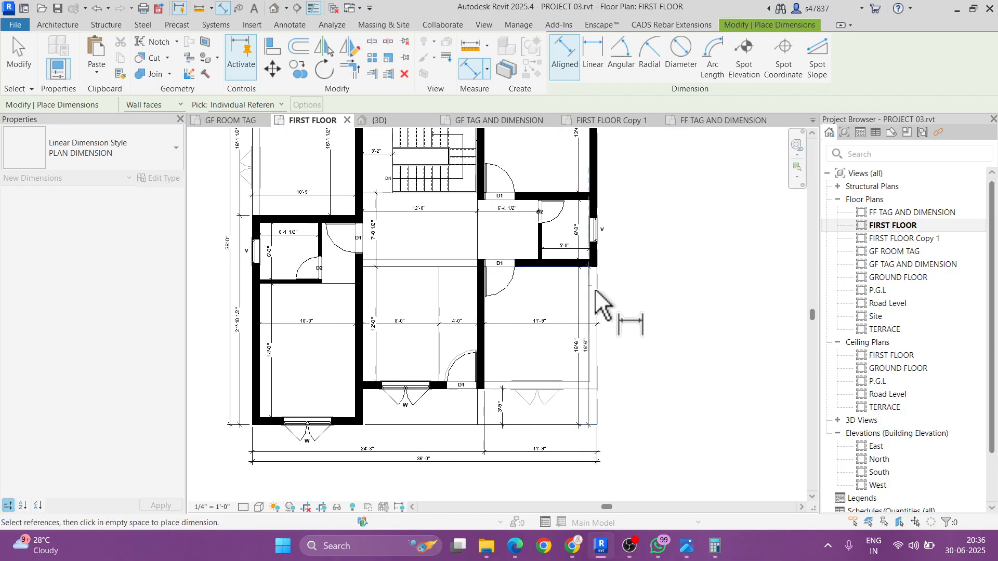
pyautogui.click(620, 305)
pyautogui.moveTo(584, 132); pyautogui.dragTo(570, 223, button='middle')
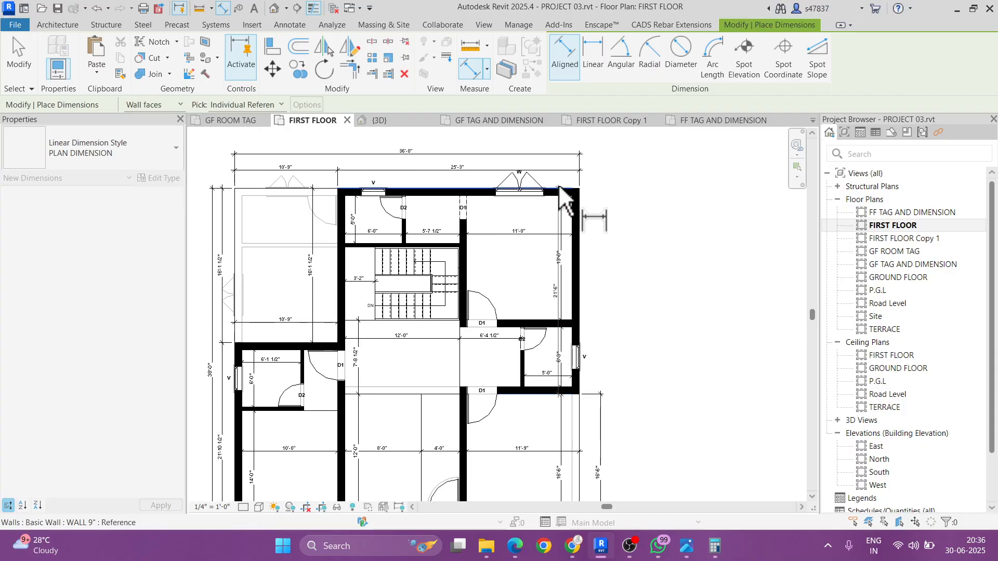
# Step: Add an overall dimension along the east side, outside its segment dimensions, and end dimensioning
pyautogui.scroll(-2, 569, 208)
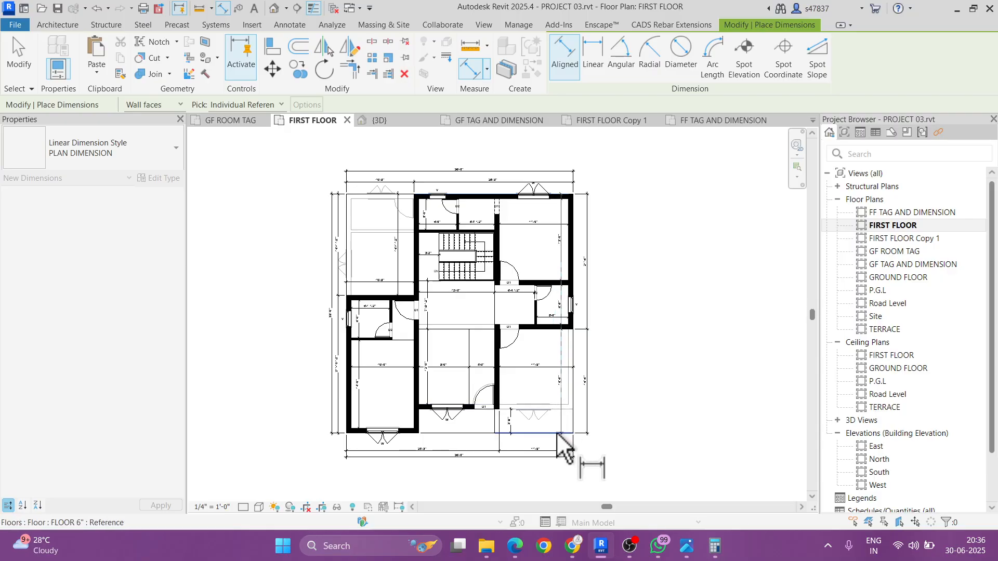
pyautogui.click(600, 359)
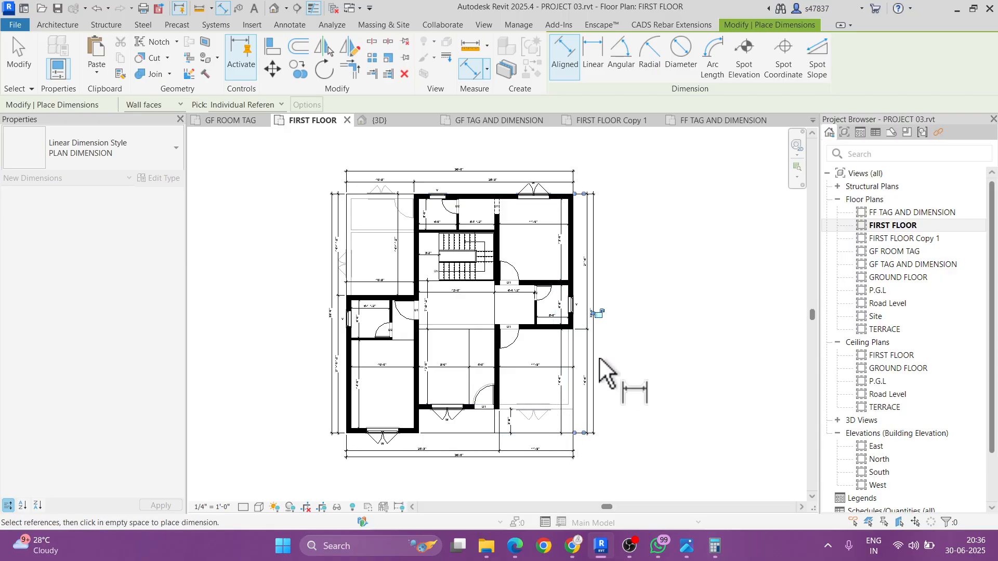
pyautogui.press('Escape')
pyautogui.press('Escape')
# Step: Set the FIRST FLOOR plan's view scale to 3/16" = 1'-0"
pyautogui.click(211, 507)
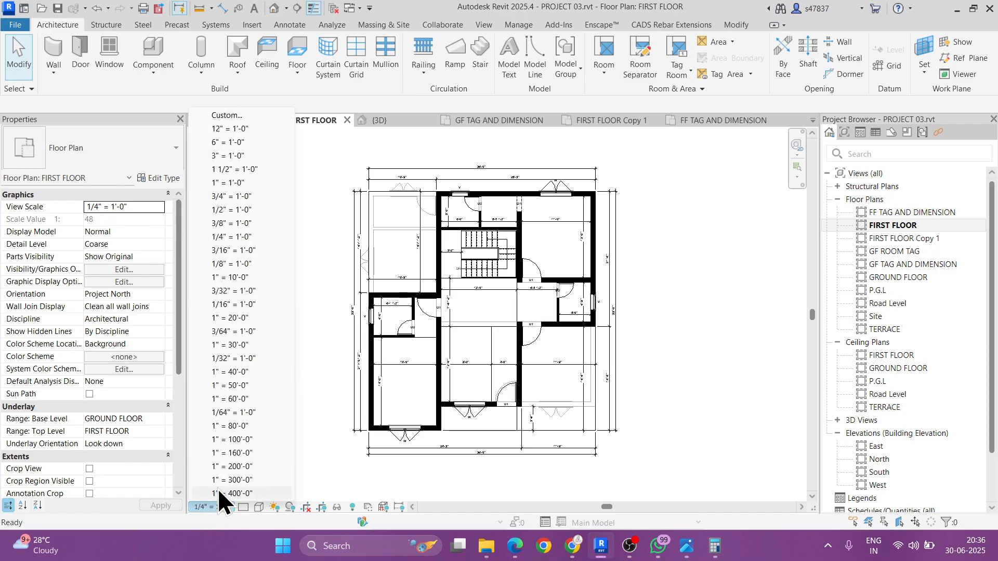
pyautogui.click(228, 250)
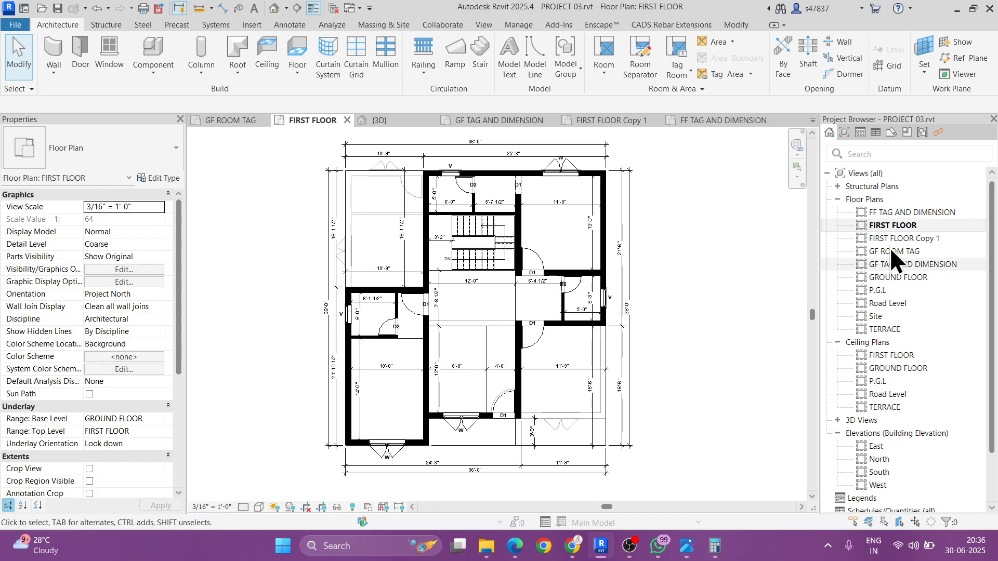
# Step: Check the FIRST FLOOR Copy 1, GROUND FLOOR and GF TAG AND DIMENSION plans, and open the FF TAG AND DIMENSION plan
pyautogui.click(909, 238)
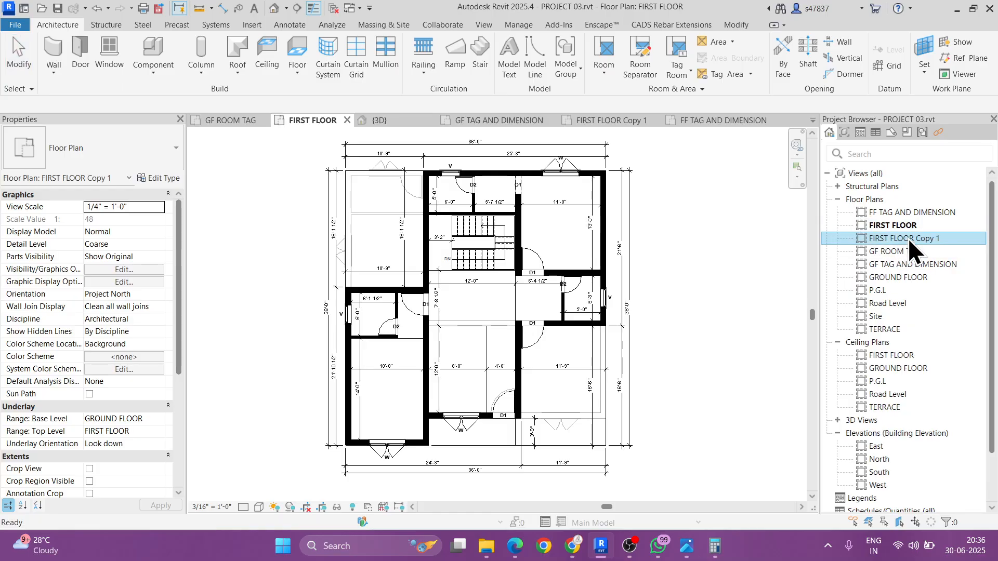
pyautogui.doubleClick(908, 238)
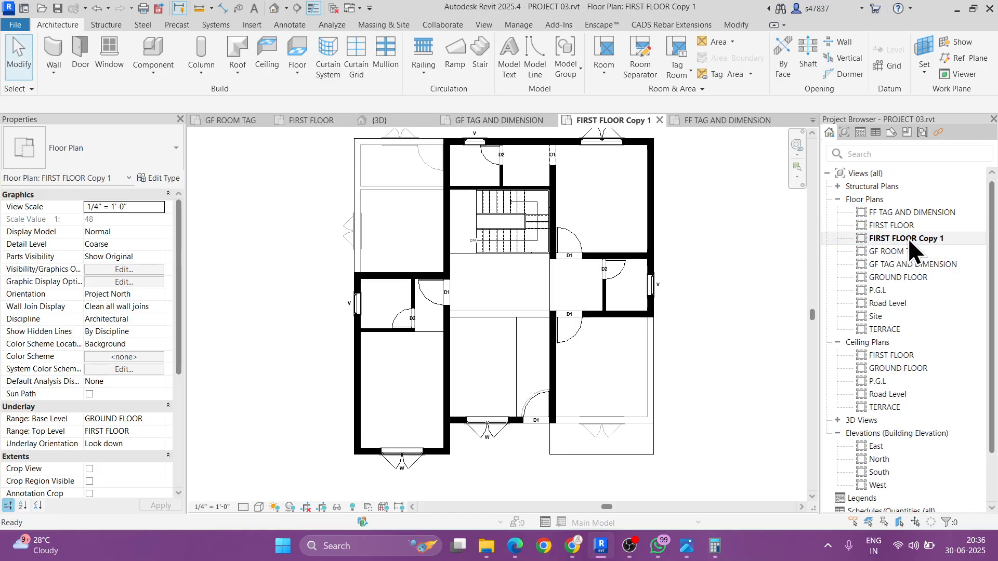
pyautogui.doubleClick(912, 277)
pyautogui.doubleClick(909, 264)
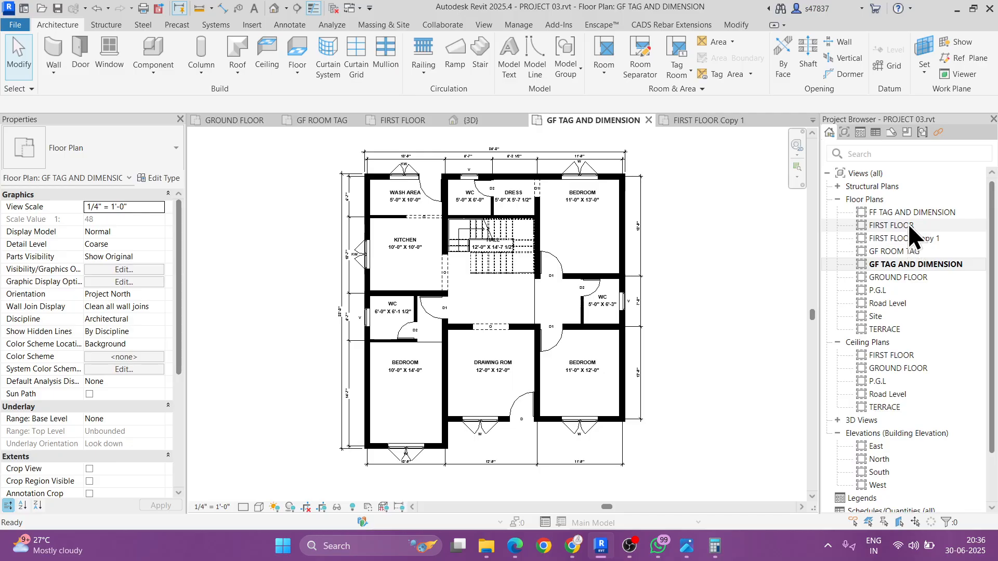
pyautogui.doubleClick(903, 237)
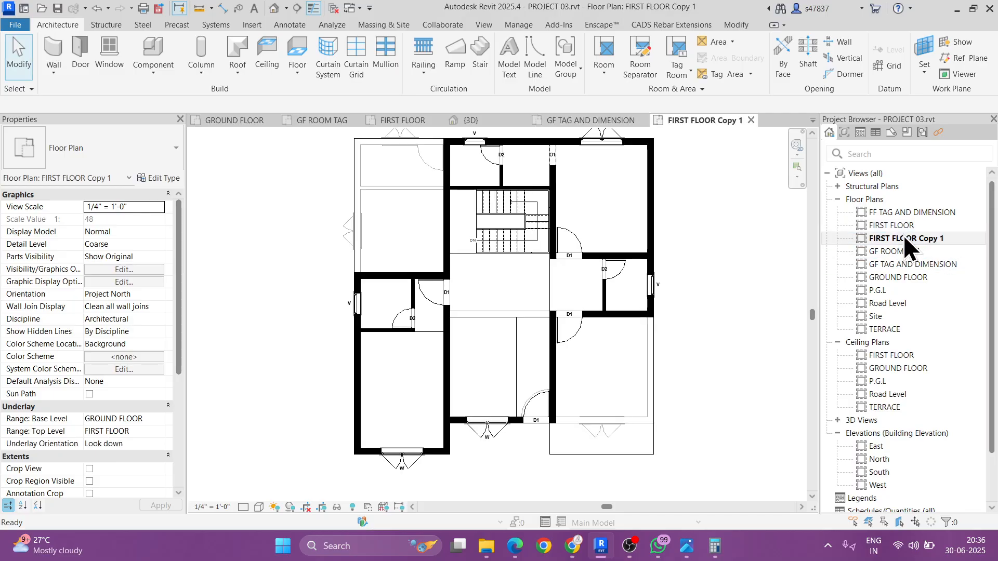
pyautogui.doubleClick(902, 225)
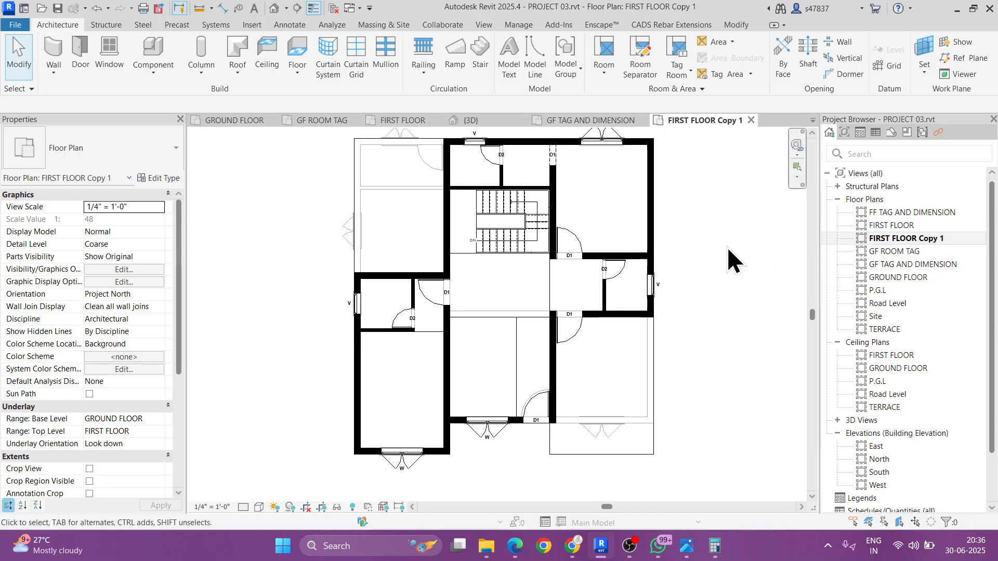
pyautogui.doubleClick(926, 212)
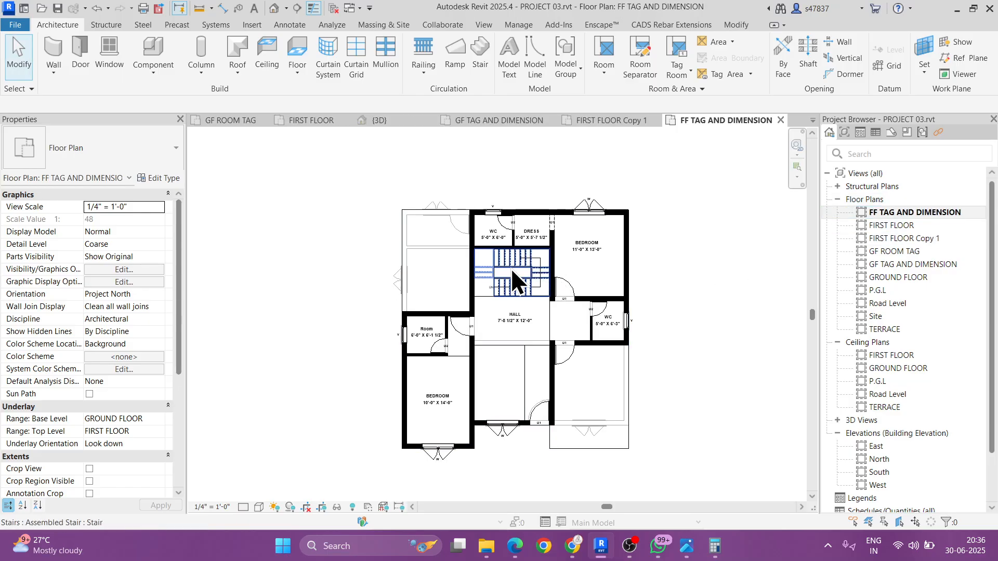
pyautogui.scroll(1, 510, 268)
pyautogui.moveTo(743, 346); pyautogui.dragTo(720, 339, button='middle')
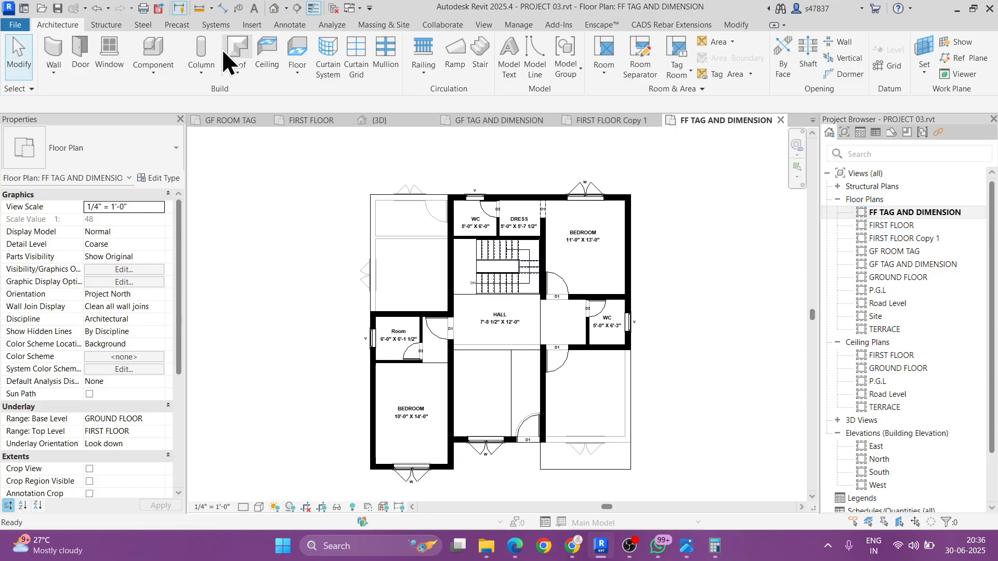
# Step: Set the aligned dimension to pick entire walls, with intersecting walls as references
pyautogui.click(220, 10)
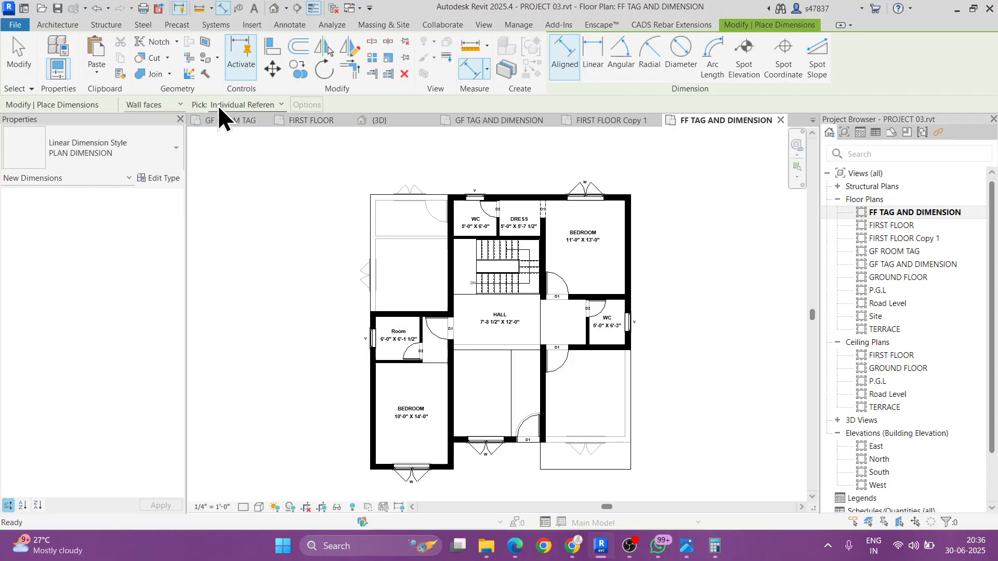
pyautogui.click(231, 105)
pyautogui.click(244, 137)
pyautogui.click(529, 199)
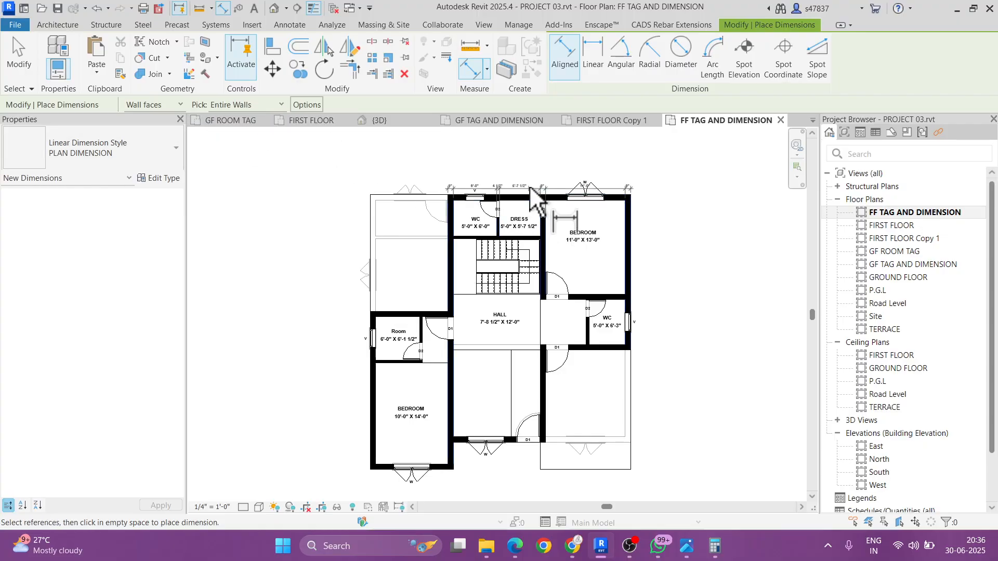
pyautogui.press('Escape')
pyautogui.click(294, 104)
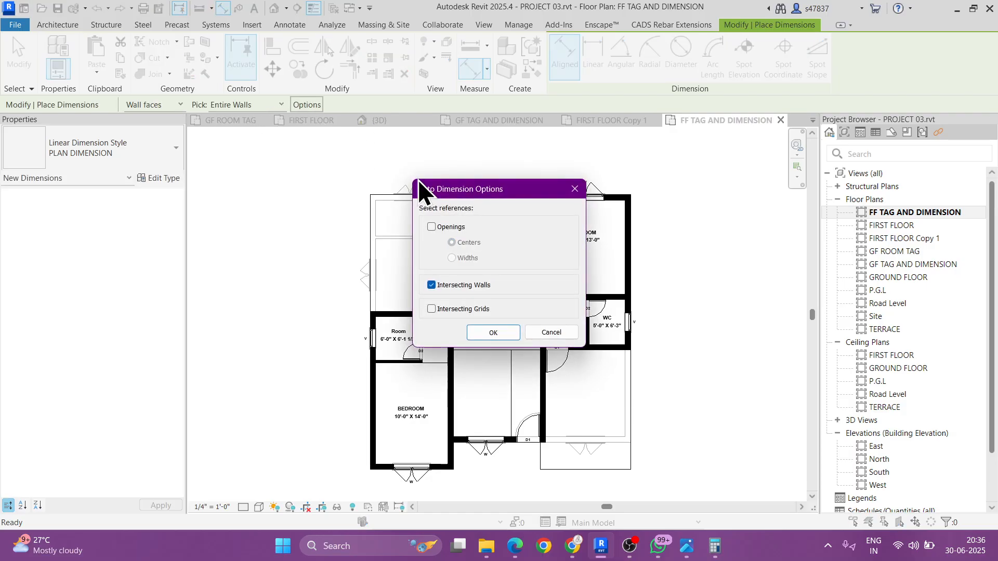
pyautogui.click(493, 333)
# Step: Set the dimension reference to wall centerlines and dimension the north wall as one chain outside the building
pyautogui.click(166, 105)
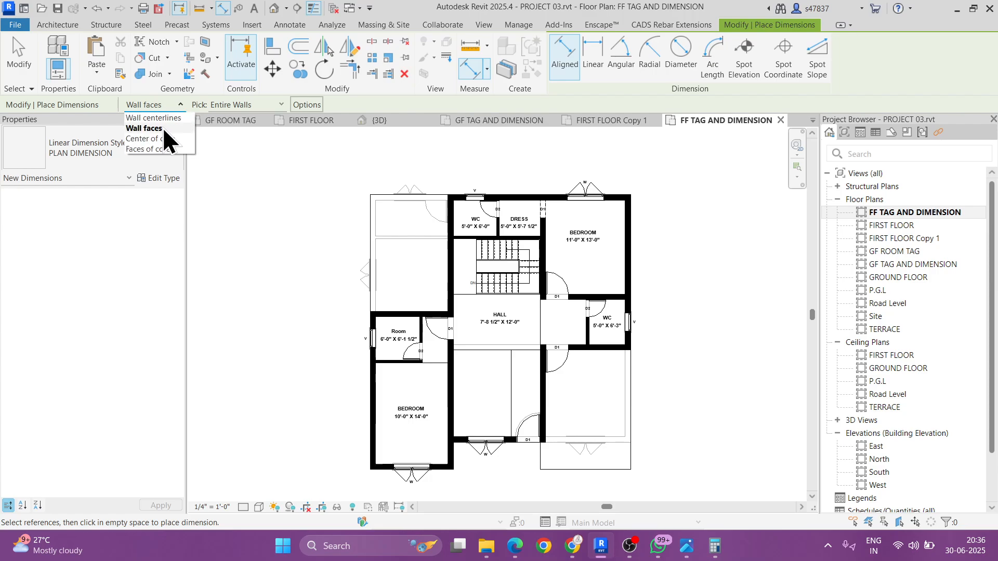
pyautogui.click(153, 118)
pyautogui.scroll(2, 516, 187)
pyautogui.click(528, 204)
pyautogui.click(538, 170)
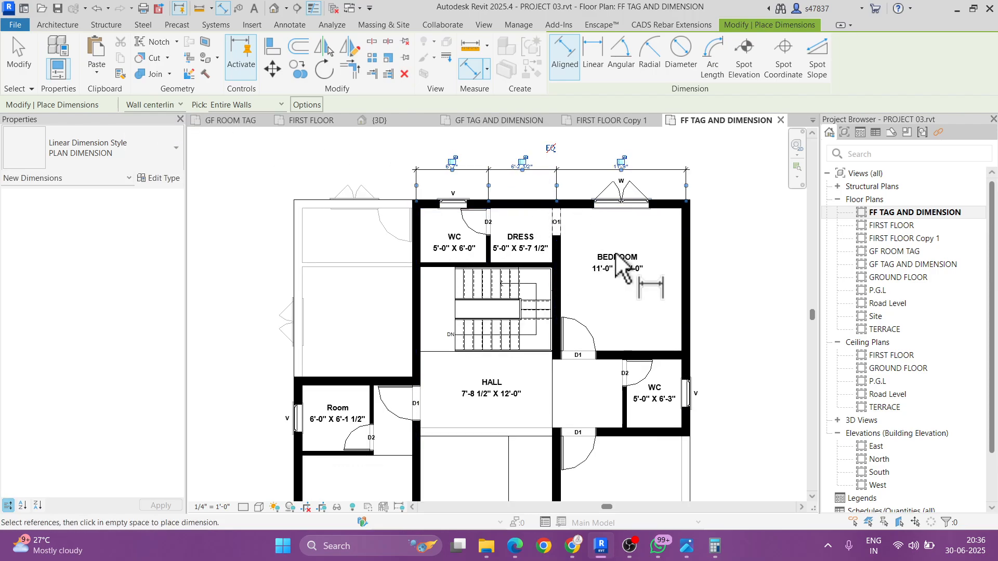
# Step: Dimension the whole east wall and the west wall beside the southwest bedroom with chains outside the building
pyautogui.click(686, 292)
pyautogui.click(709, 294)
pyautogui.moveTo(393, 317); pyautogui.dragTo(478, 106, button='middle')
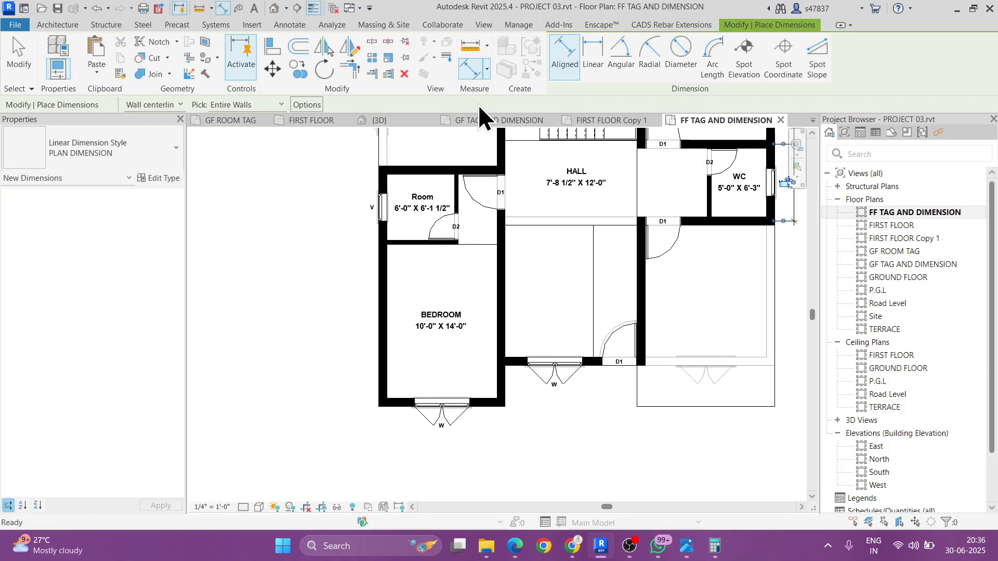
pyautogui.click(380, 307)
pyautogui.click(363, 296)
pyautogui.scroll(2, 469, 438)
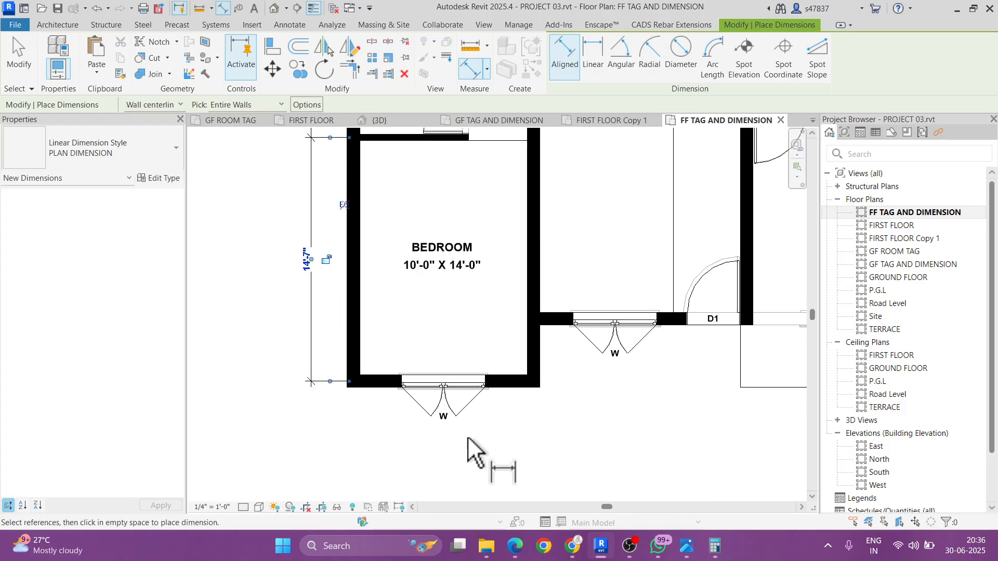
# Step: Dimension the south walls of the southwest bedroom and of the adjoining middle space, placing both dimensions outside the building
pyautogui.click(522, 391)
pyautogui.click(507, 434)
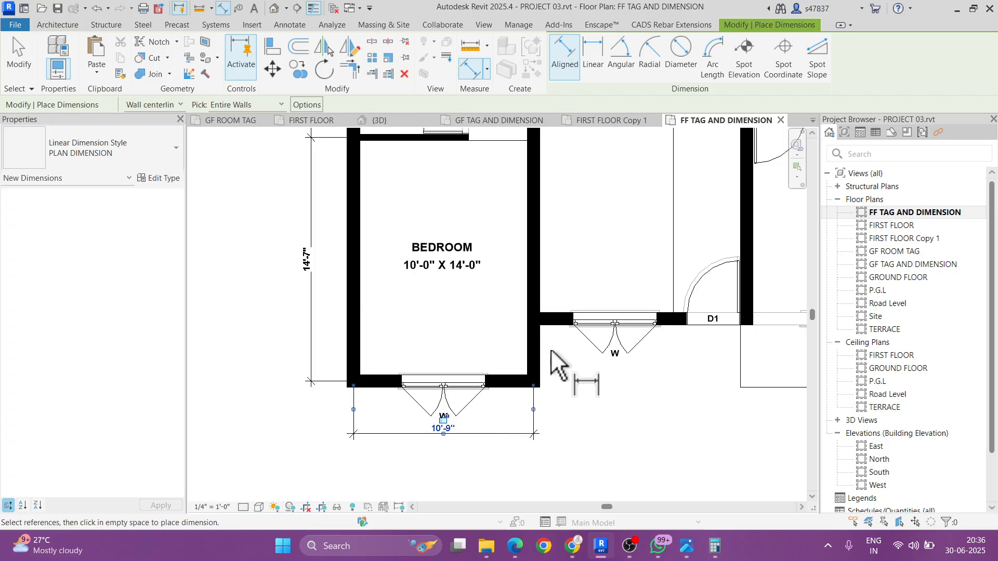
pyautogui.click(556, 318)
pyautogui.click(562, 416)
pyautogui.scroll(-3, 630, 401)
pyautogui.moveTo(630, 401); pyautogui.dragTo(573, 378, button='middle')
pyautogui.scroll(-1, 573, 377)
pyautogui.moveTo(618, 318); pyautogui.dragTo(600, 325, button='middle')
pyautogui.press('Escape')
pyautogui.press('Escape')
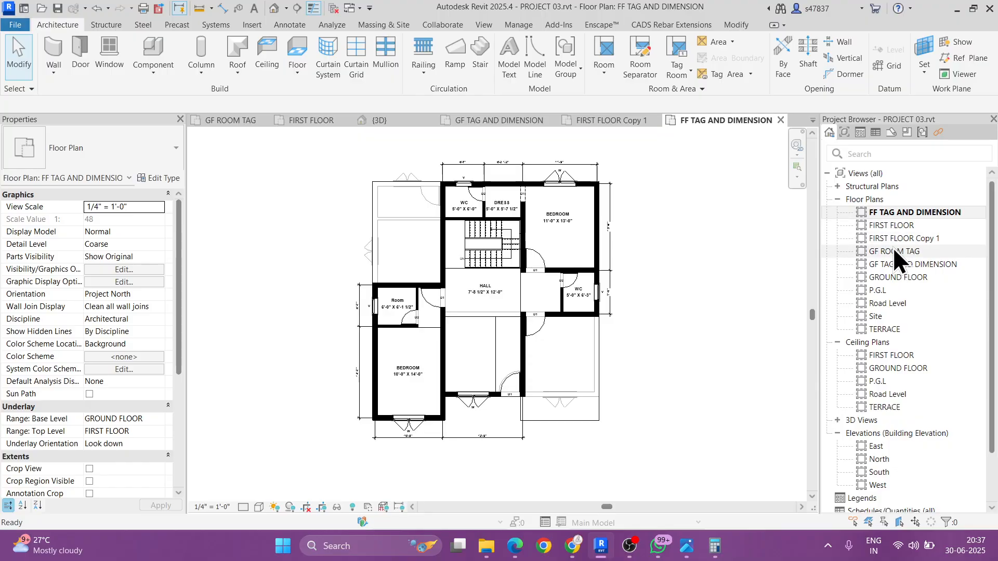
# Step: Review the GROUND FLOOR, GF TAG AND DIMENSION, GF ROOM TAG and FIRST FLOOR plans one after another
pyautogui.doubleClick(906, 277)
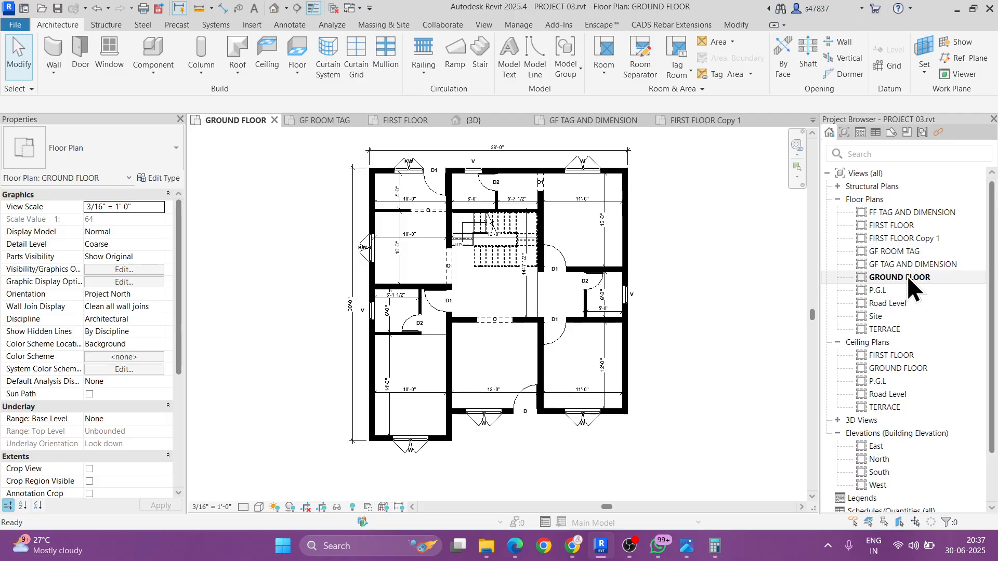
pyautogui.doubleClick(911, 264)
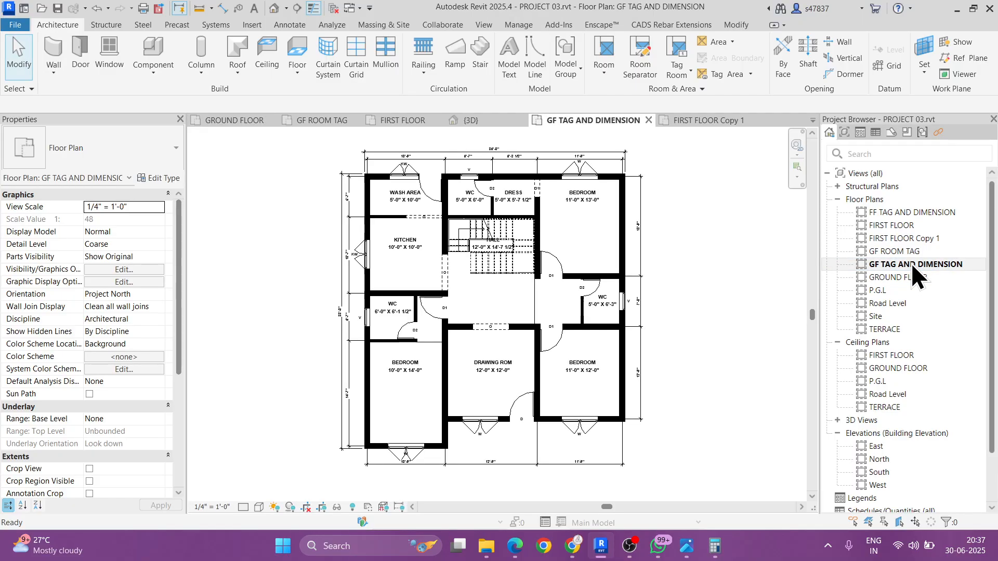
pyautogui.doubleClick(909, 214)
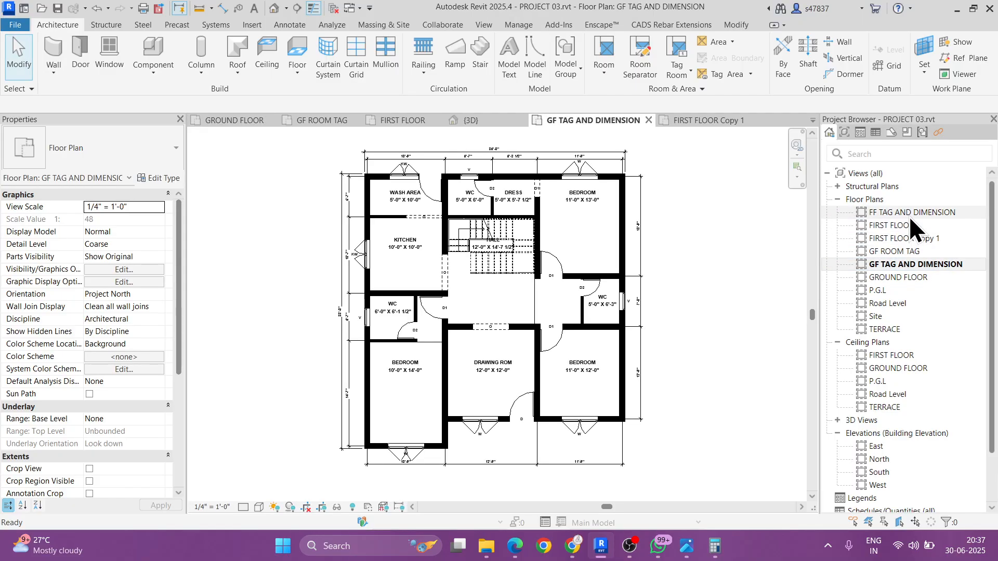
pyautogui.doubleClick(909, 254)
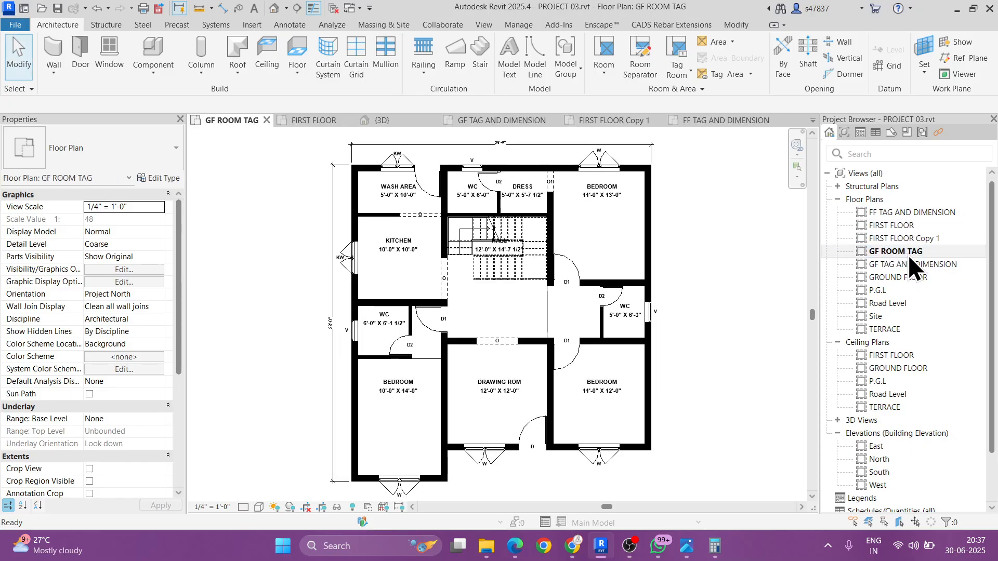
pyautogui.doubleClick(899, 227)
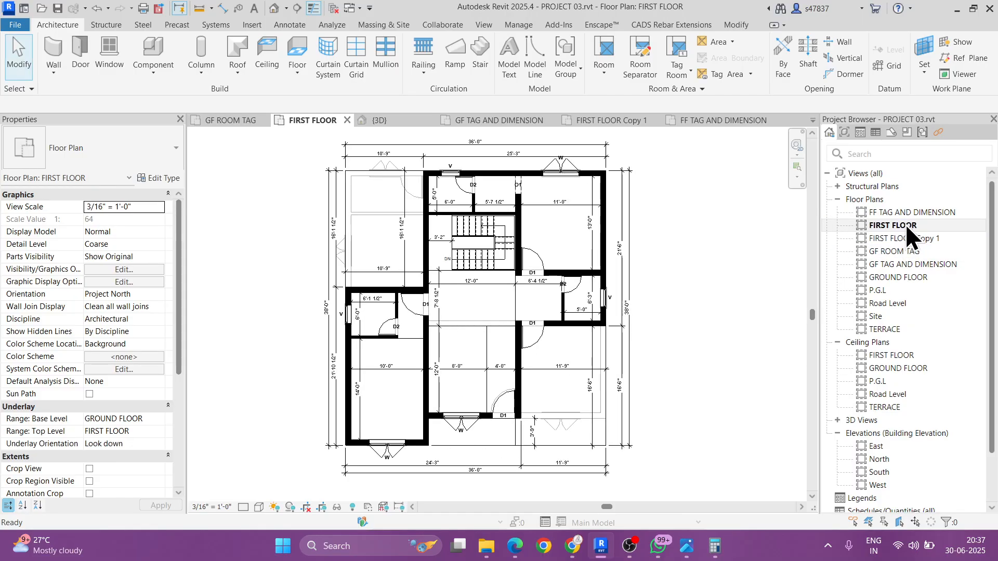
# Step: Try to rename the FIRST FLOOR plan as FIRST FLOOR TAG without renaming the corresponding level and views, and undo the rename
pyautogui.click(912, 229)
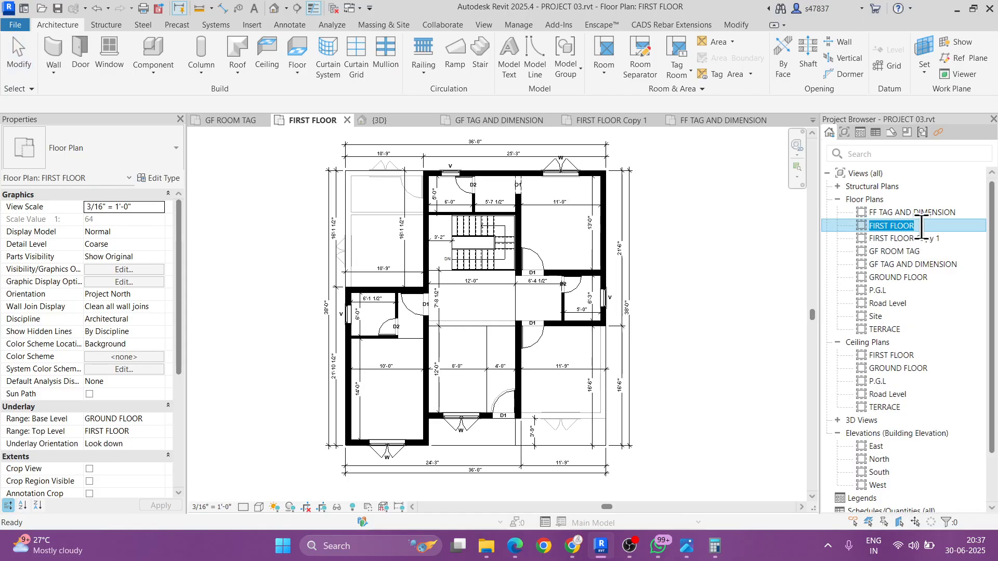
pyautogui.write('TAG')
pyautogui.press('Return')
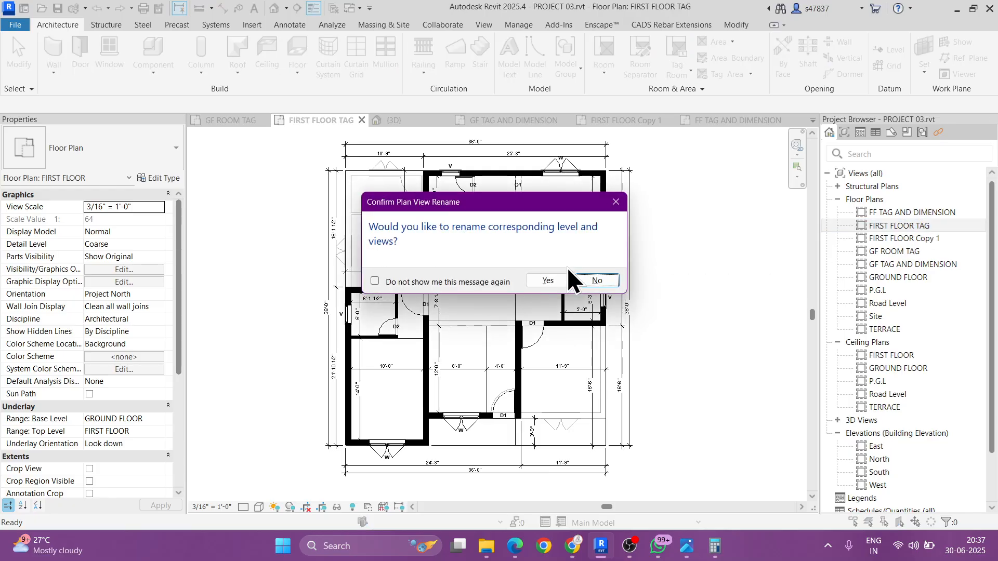
pyautogui.click(587, 279)
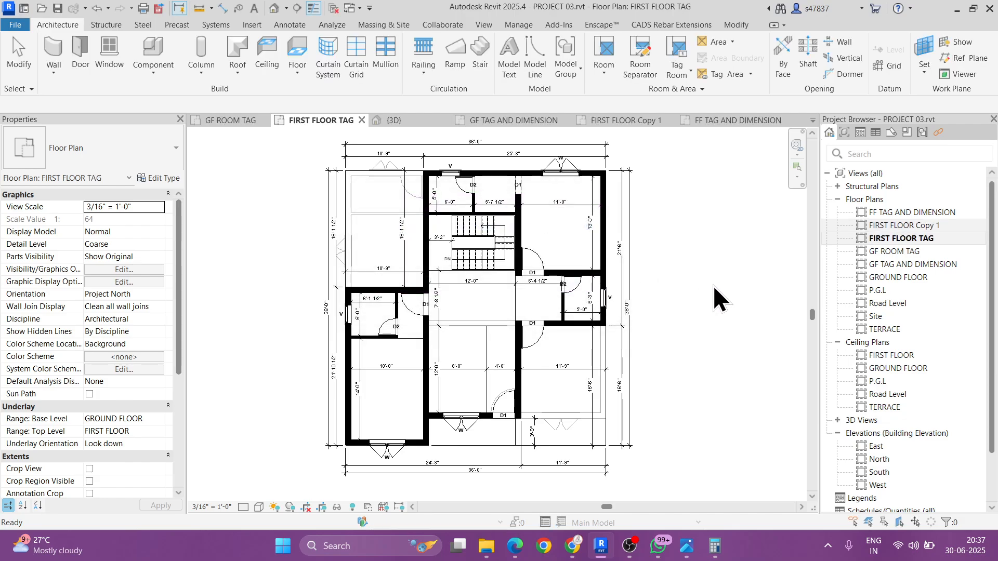
pyautogui.hotkey('ctrl', 'z')
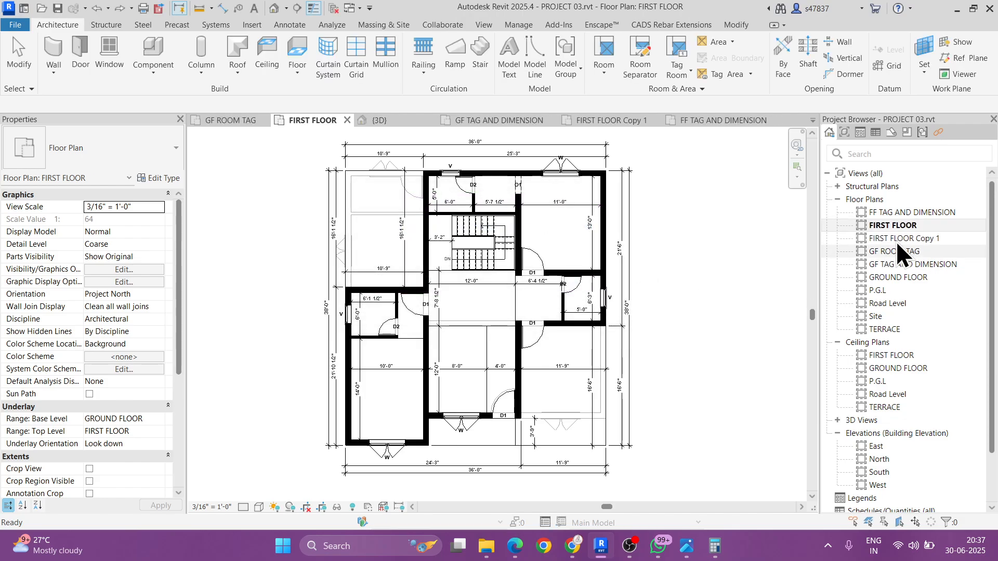
# Step: Open the FIRST FLOOR Copy 1 plan and rename it as FIRST FLOOR TAG
pyautogui.click(909, 238)
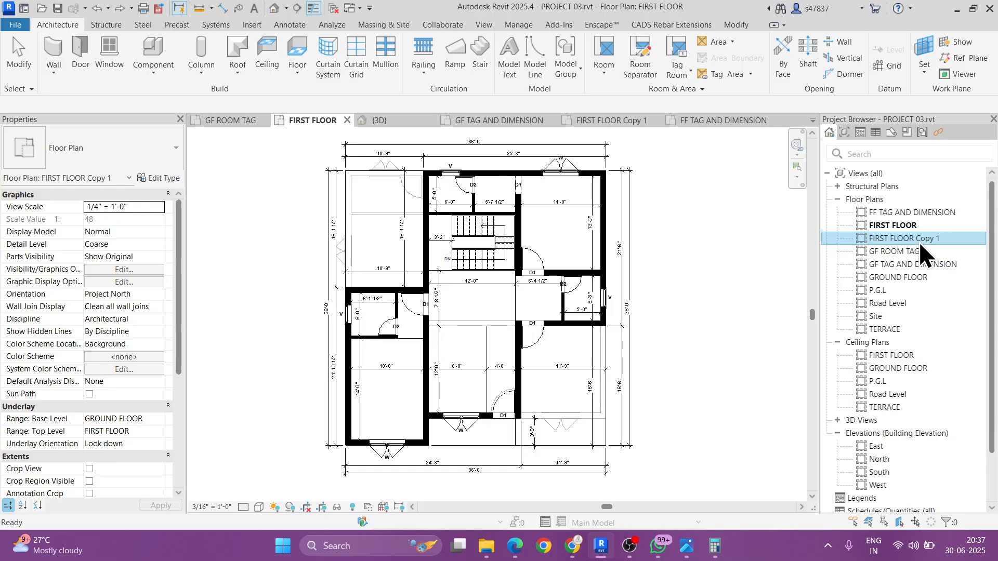
pyautogui.doubleClick(921, 241)
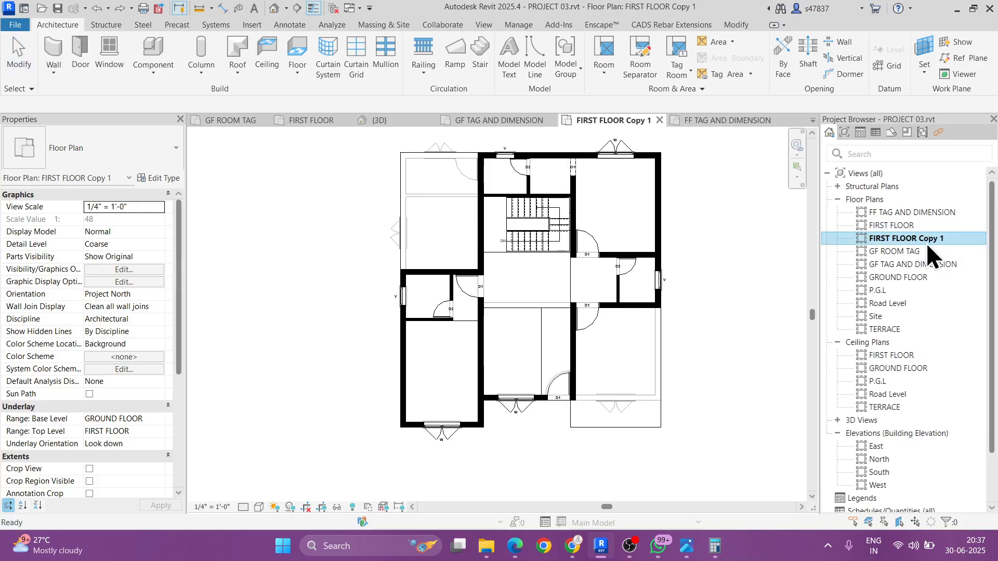
pyautogui.click(927, 243)
pyautogui.click(946, 238)
pyautogui.press('BackSpace')
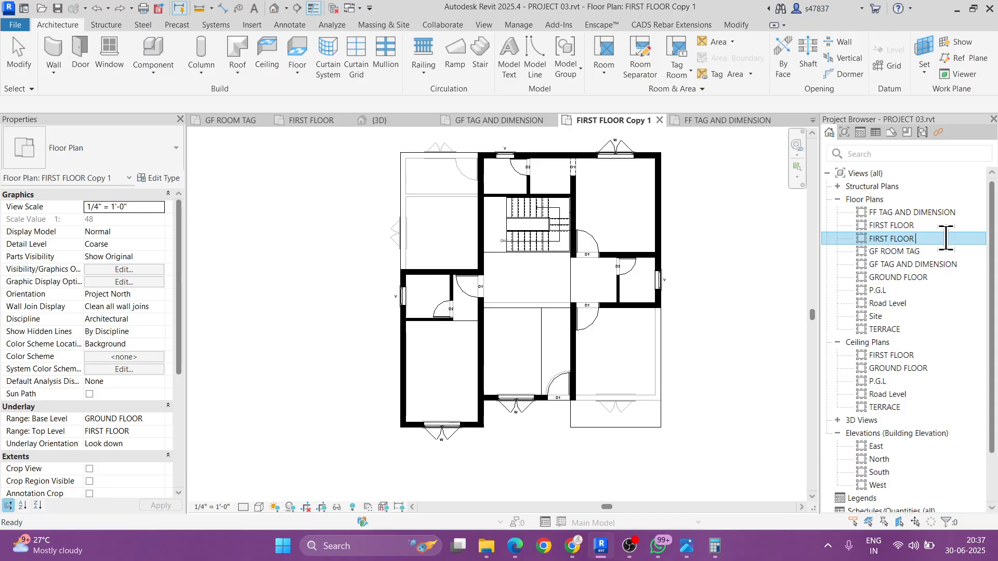
pyautogui.press('Return')
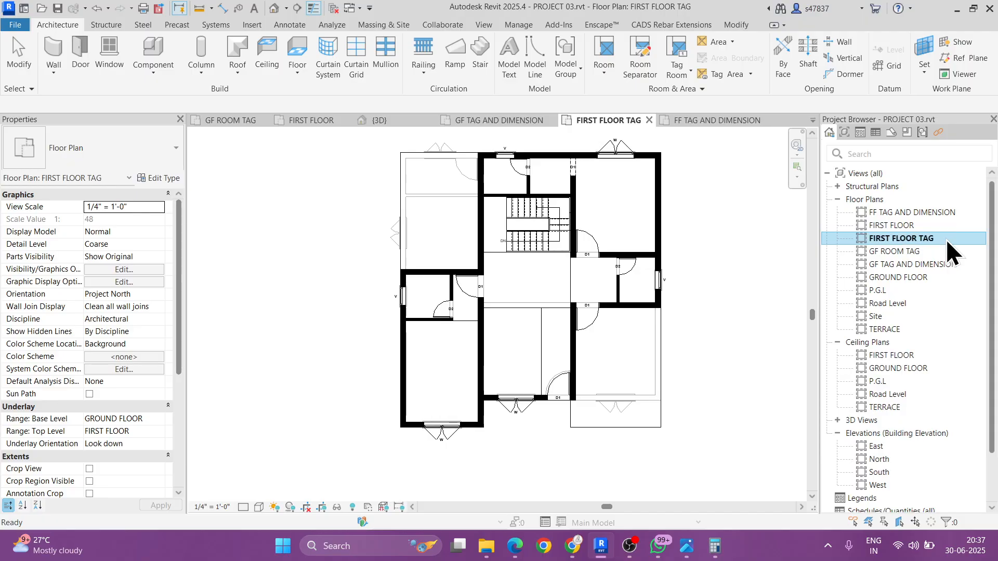
pyautogui.click(752, 277)
# Step: Tag the northeast bedroom, the dress room, the north WC and the hall with Room Tag Lenght X Width
pyautogui.click(604, 52)
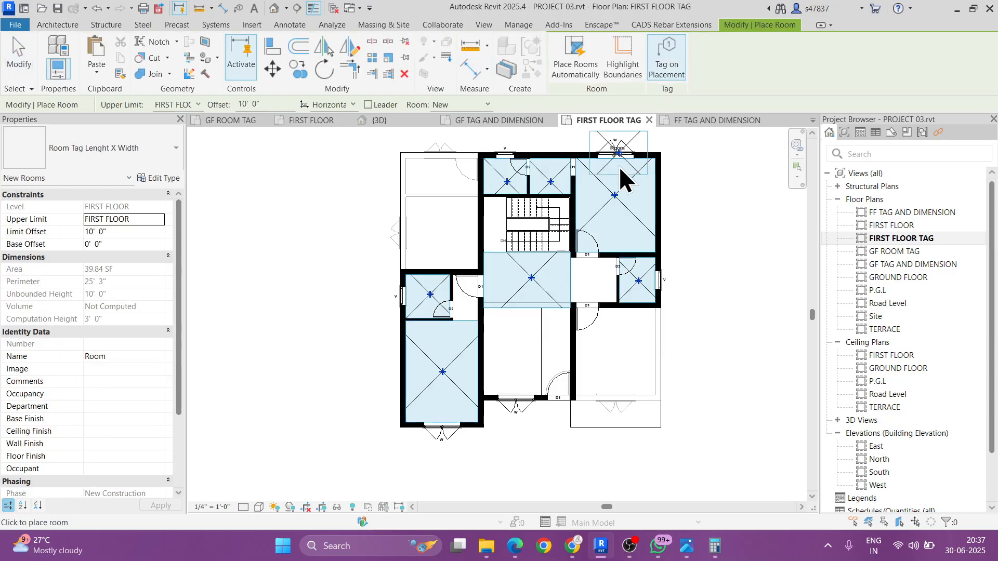
pyautogui.press('Escape')
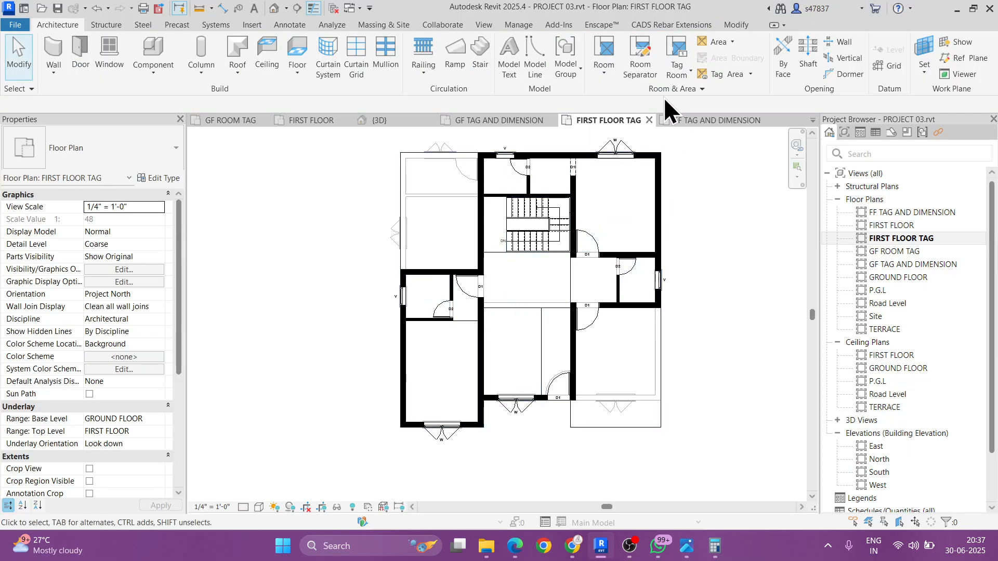
pyautogui.click(676, 51)
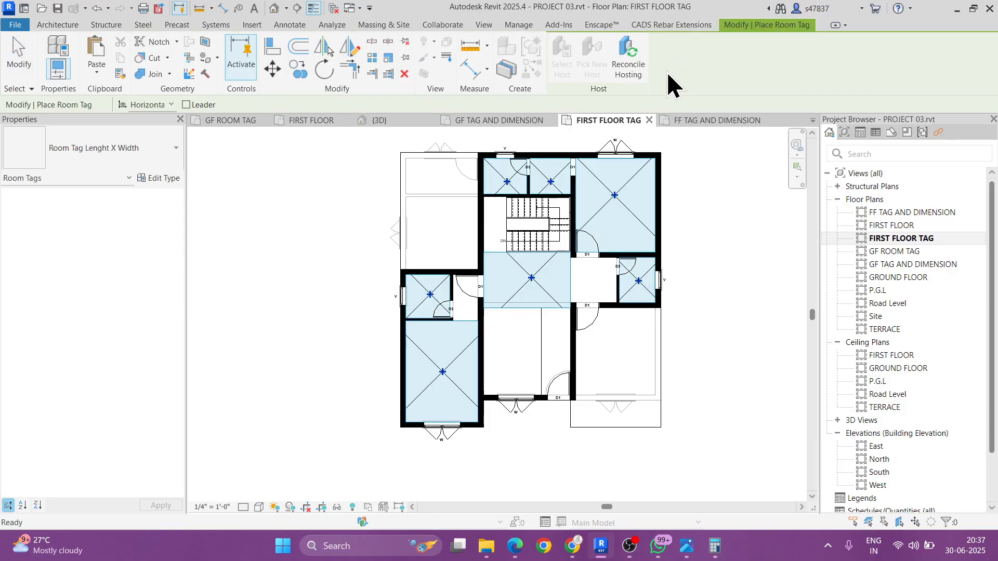
pyautogui.scroll(3, 616, 188)
pyautogui.click(616, 185)
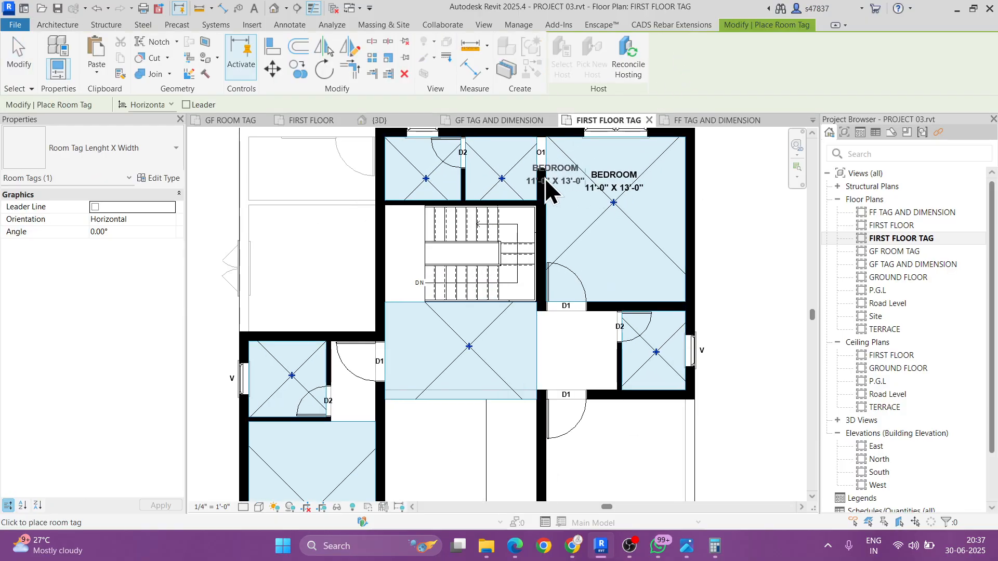
pyautogui.click(500, 164)
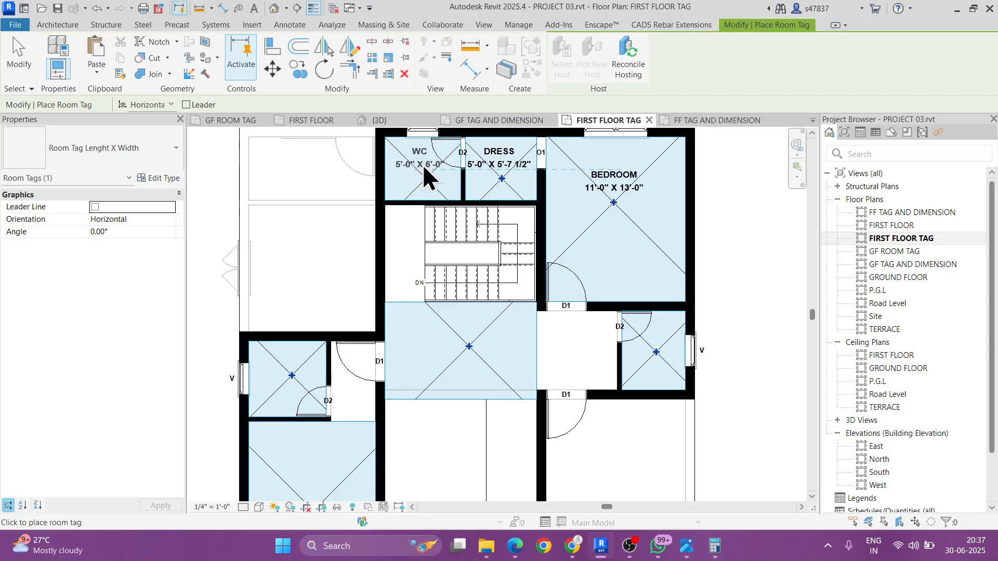
pyautogui.click(470, 340)
# Step: Tag the small west room, the southwest bedroom and the east WC, and finish placing room tags
pyautogui.scroll(3, 515, 312)
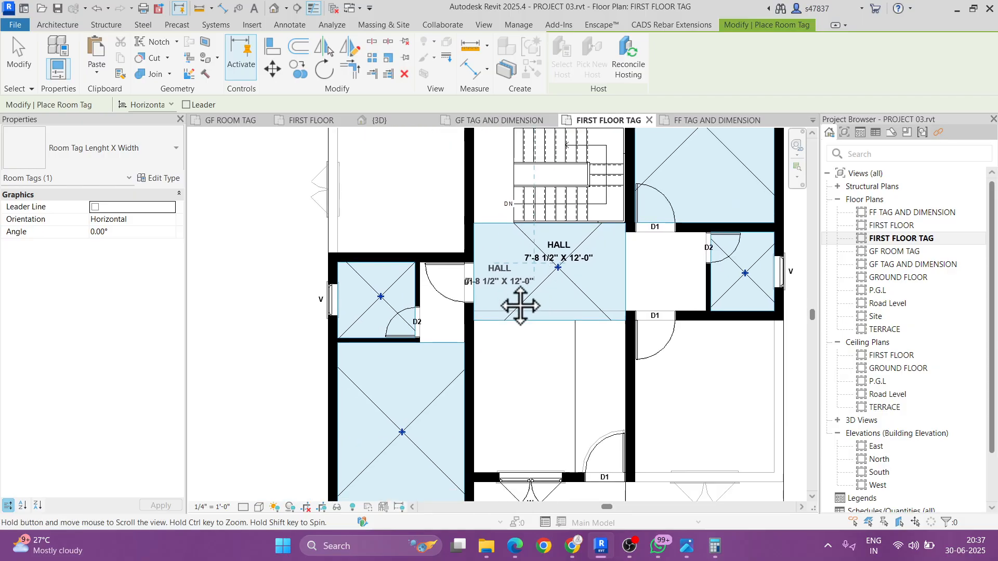
pyautogui.click(378, 278)
pyautogui.scroll(-3, 390, 265)
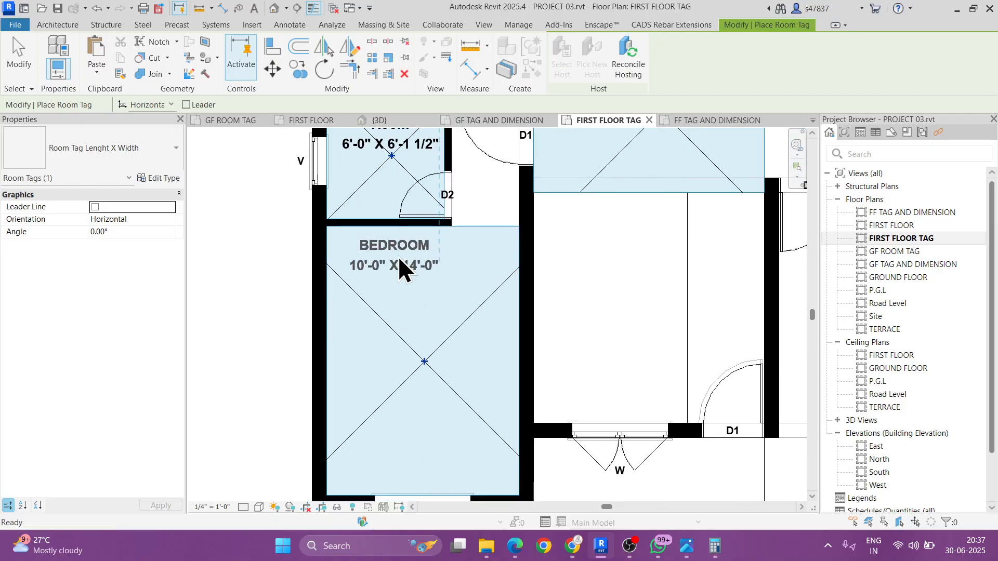
pyautogui.scroll(-2, 441, 344)
pyautogui.click(453, 344)
pyautogui.scroll(2, 726, 220)
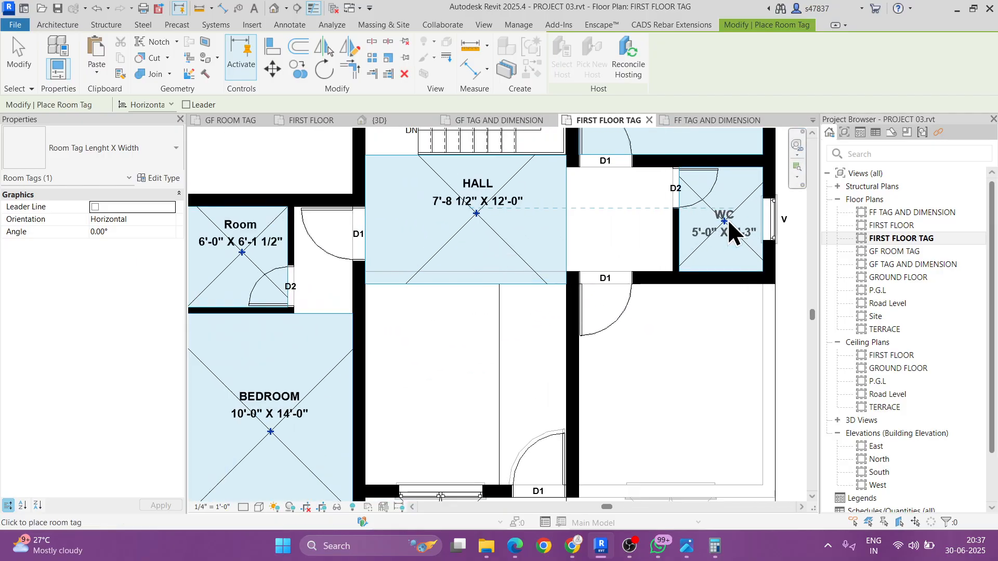
pyautogui.click(725, 236)
pyautogui.scroll(-2, 717, 238)
pyautogui.scroll(-4, 647, 325)
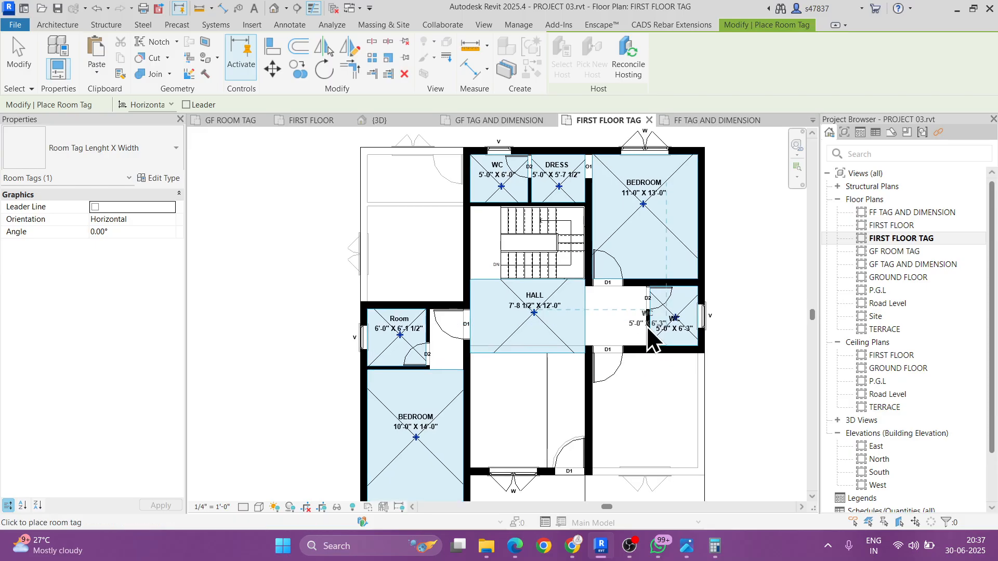
pyautogui.press('Escape')
# Step: Rename the small west room as WC through its room tag
pyautogui.scroll(4, 470, 318)
pyautogui.click(492, 320)
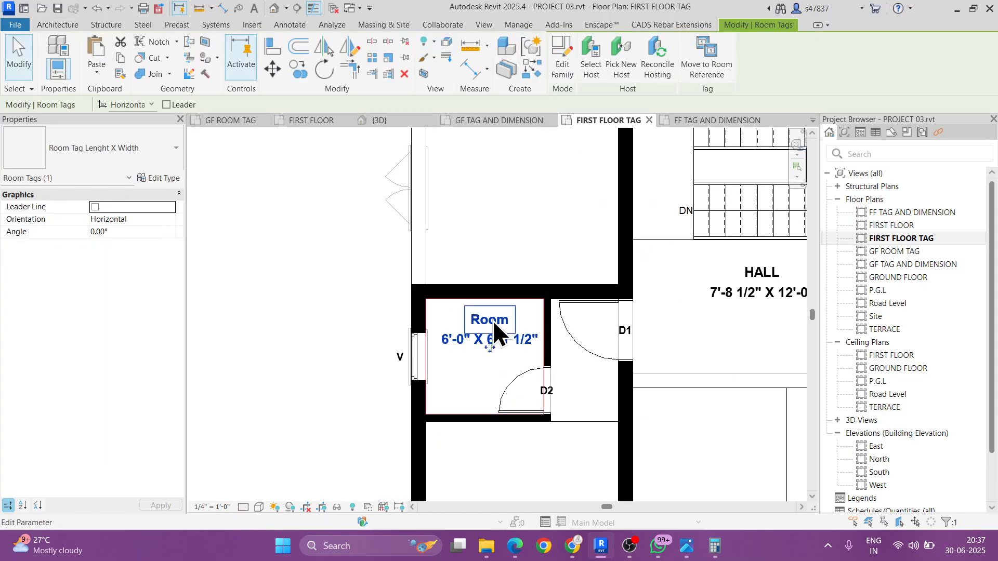
pyautogui.click(492, 319)
pyautogui.press('Return')
pyautogui.scroll(-4, 570, 312)
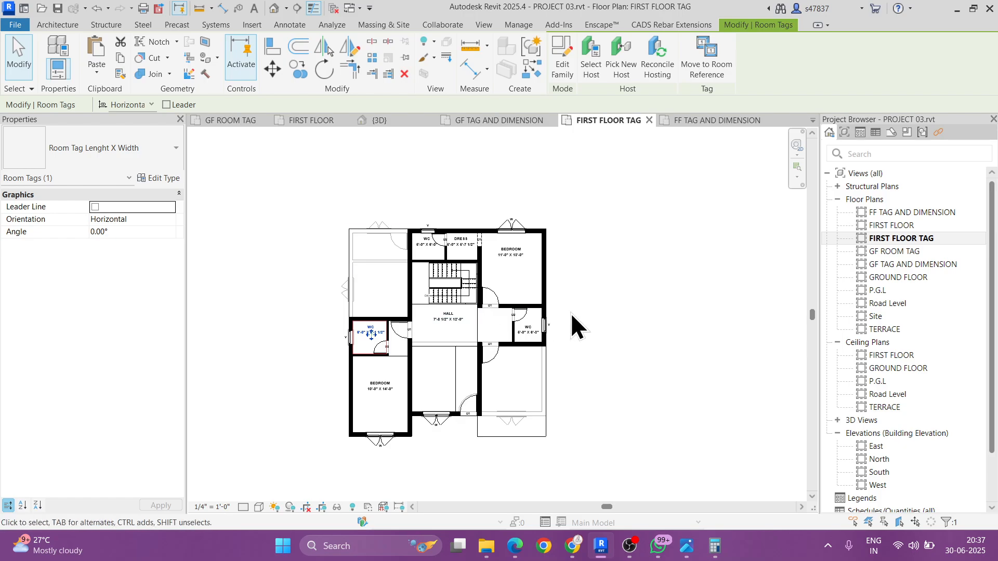
pyautogui.press('Escape')
# Step: Check the FIRST FLOOR and FF TAG AND DIMENSION plans, and inspect the house in the default 3D view
pyautogui.click(894, 232)
pyautogui.doubleClick(893, 227)
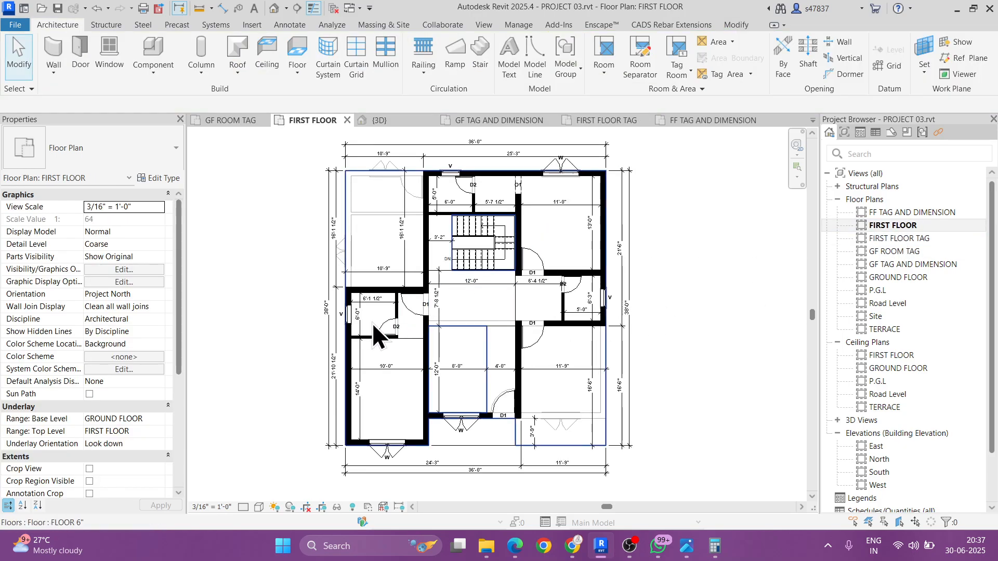
pyautogui.doubleClick(911, 213)
pyautogui.scroll(-3, 392, 295)
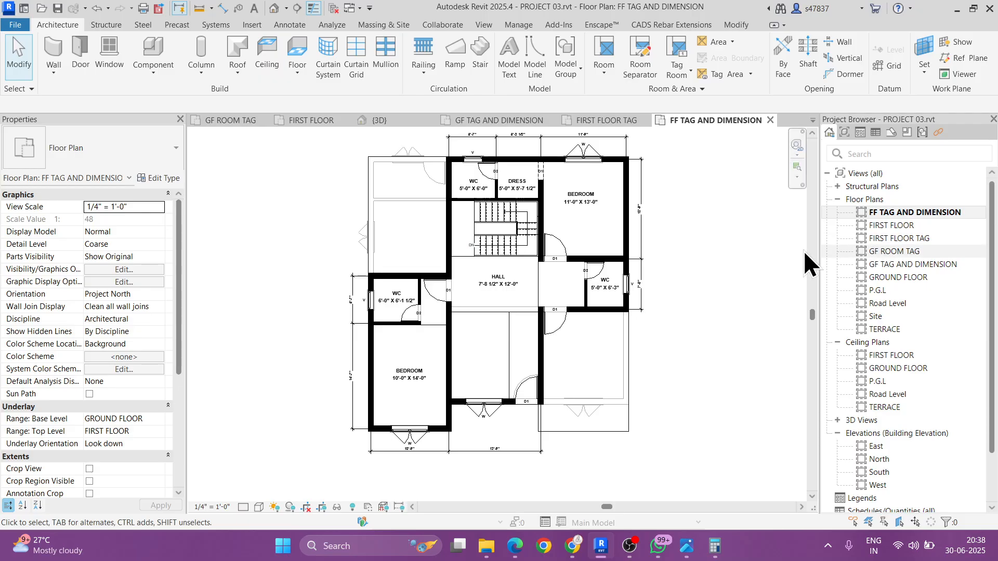
pyautogui.press('z')
pyautogui.press('f')
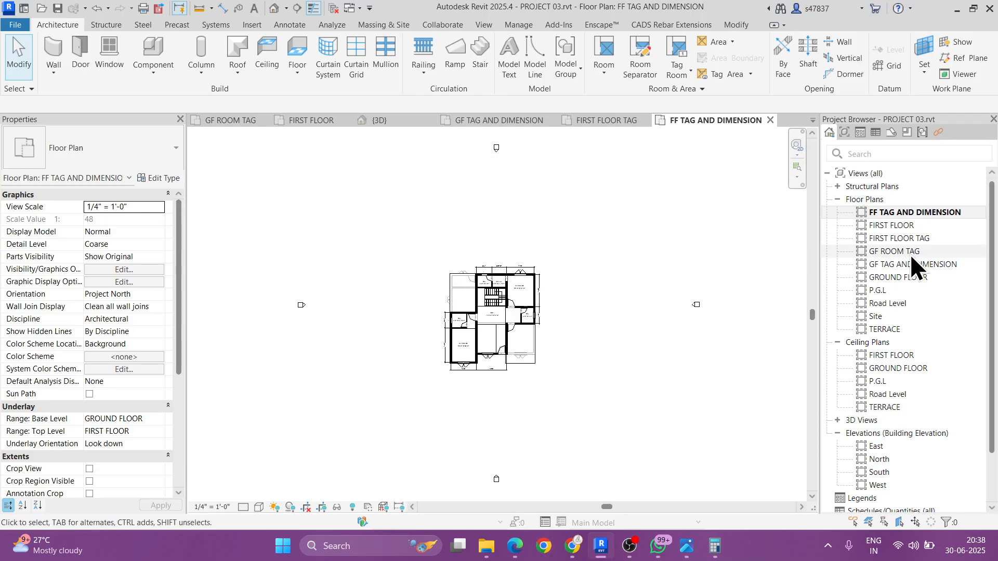
pyautogui.scroll(5, 485, 326)
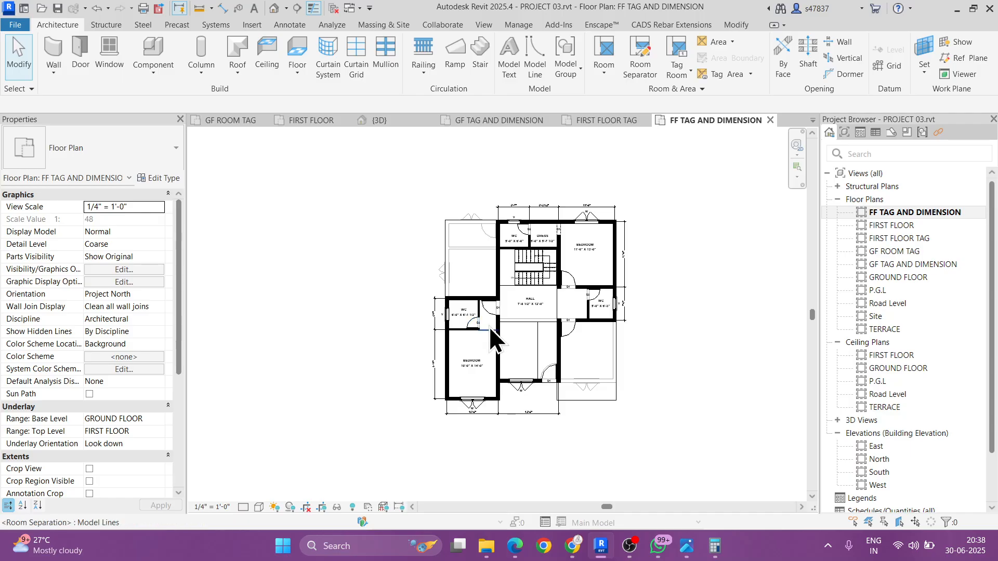
pyautogui.click(274, 8)
pyautogui.keyDown('shift'); pyautogui.moveTo(569, 306); pyautogui.dragTo(804, 291, button='middle'); pyautogui.keyUp('shift')
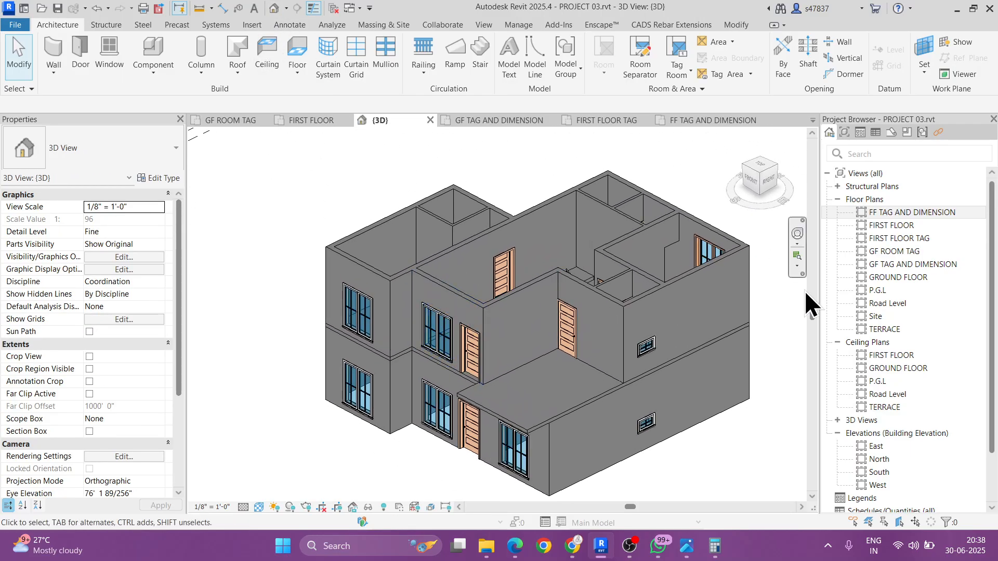
pyautogui.click(629, 546)
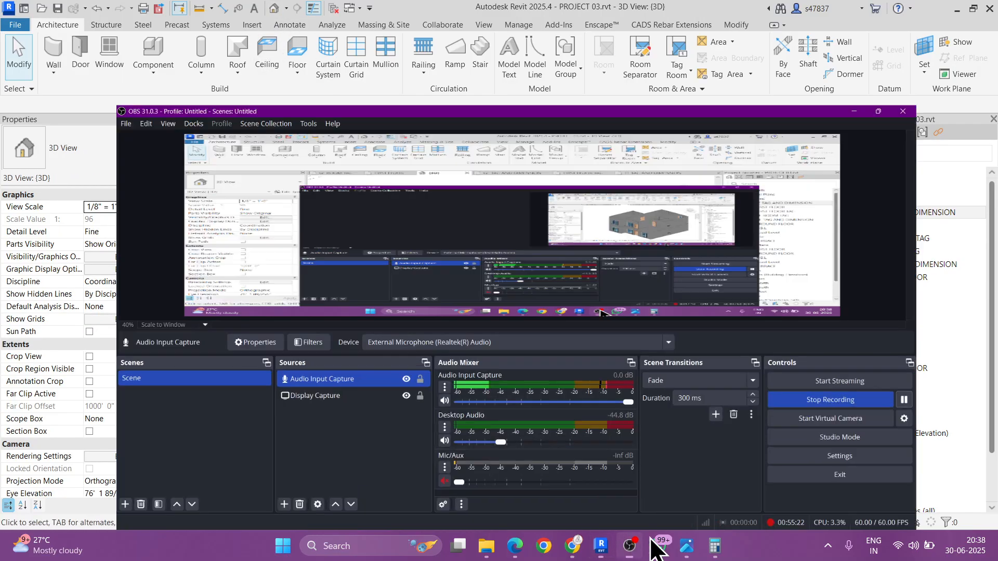